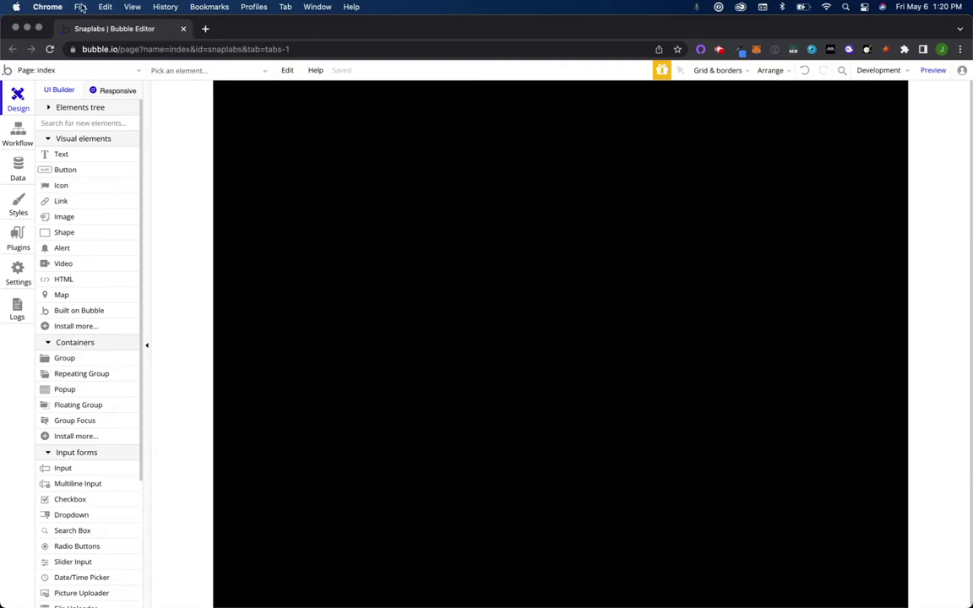
Step: Open a new Chrome Incognito window and enter thekinplugin.com in the address bar
{"action": "left_click", "coordinate": [80, 7]}
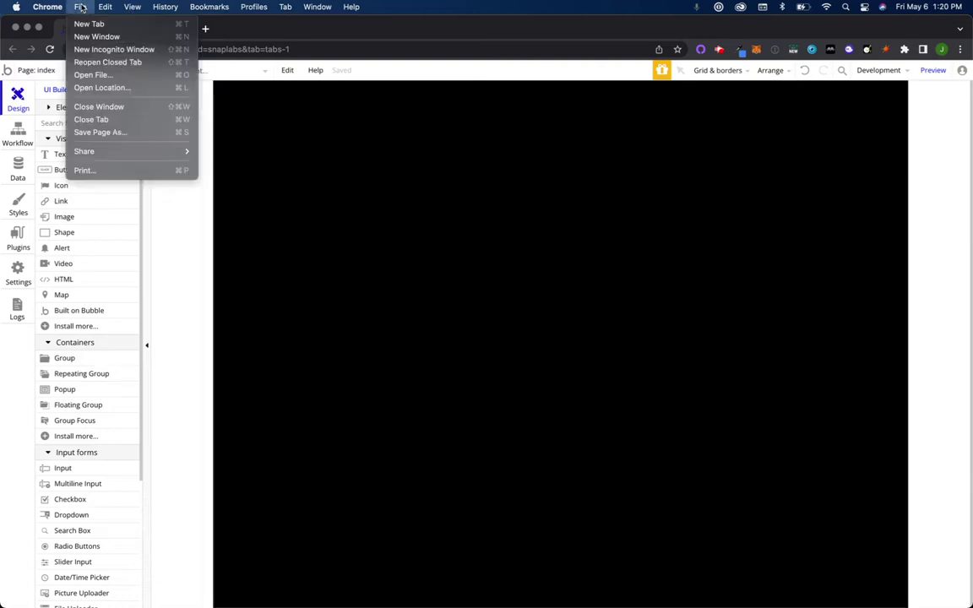
{"action": "left_click", "coordinate": [109, 51]}
{"action": "type", "text": "thekin"}
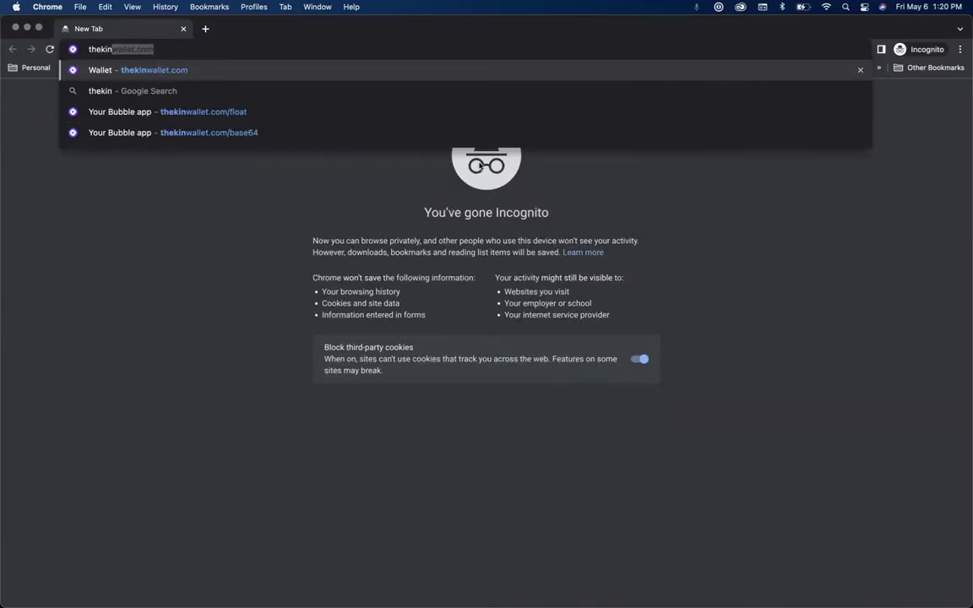
{"action": "type", "text": "plugin.com"}
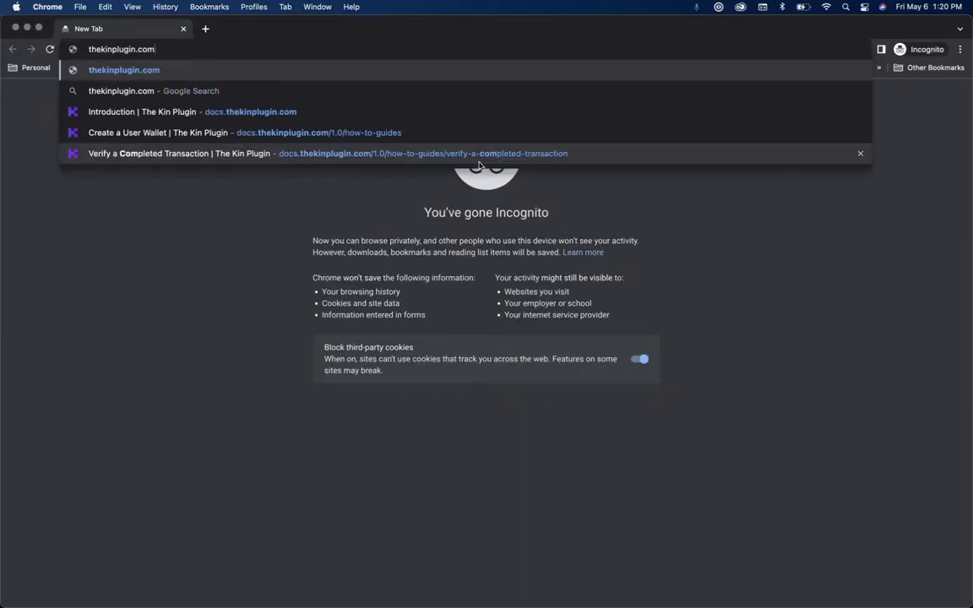
{"action": "key", "text": "Return"}
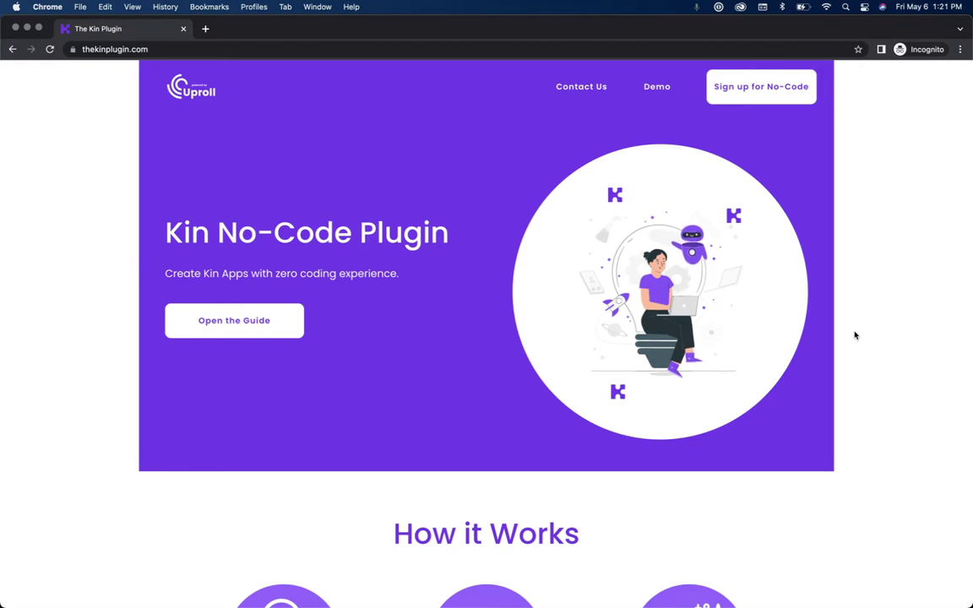
{"action": "scroll", "coordinate": [854, 335], "scroll_direction": "down", "scroll_amount": 5}
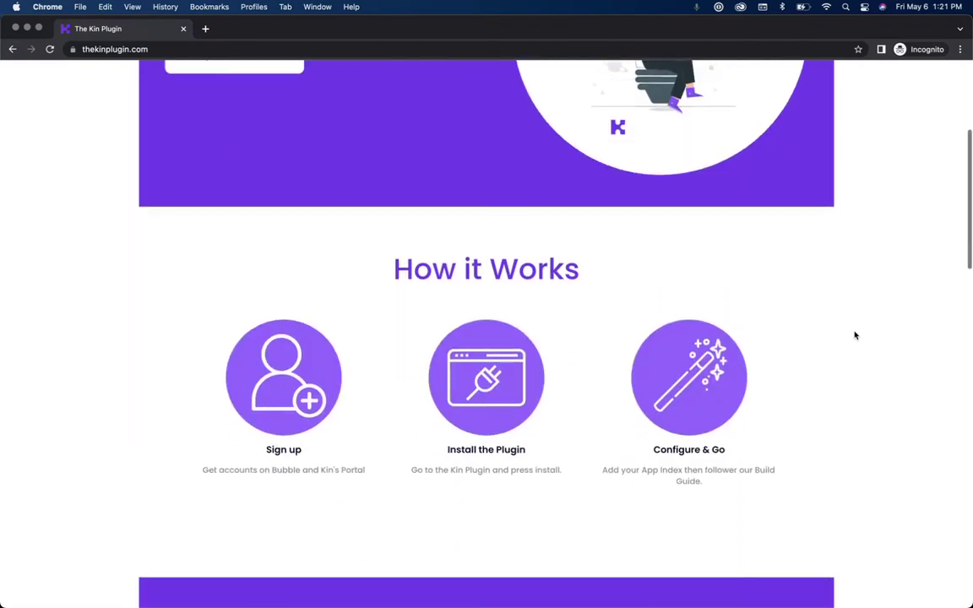
{"action": "scroll", "coordinate": [854, 335], "scroll_direction": "down", "scroll_amount": 1}
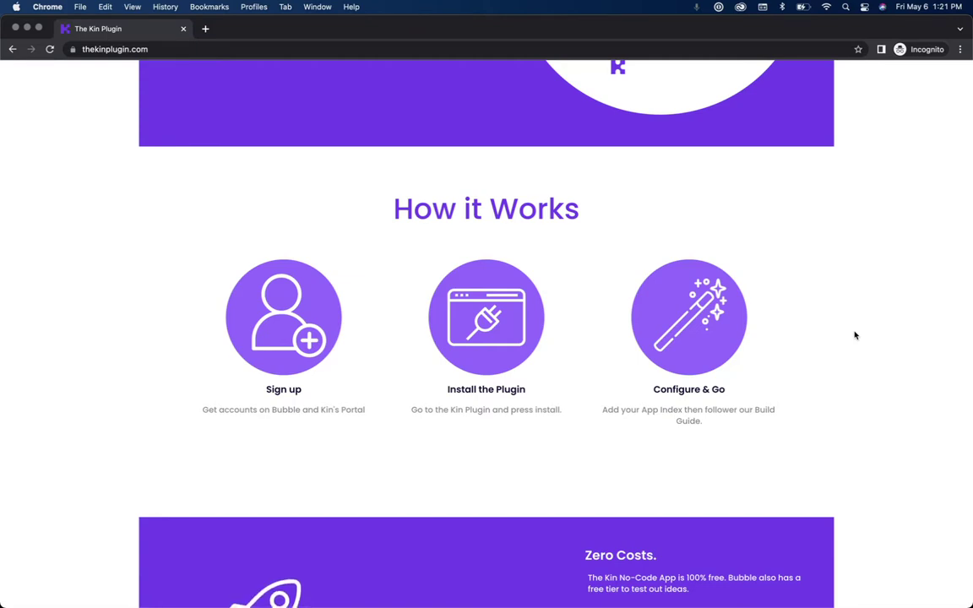
{"action": "scroll", "coordinate": [854, 335], "scroll_direction": "down", "scroll_amount": 5}
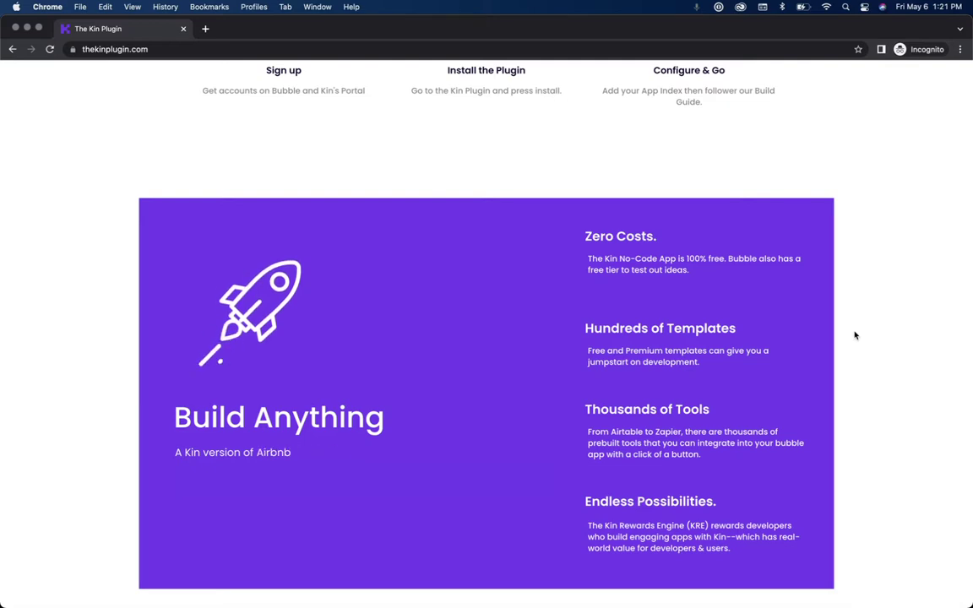
{"action": "scroll", "coordinate": [855, 336], "scroll_direction": "down", "scroll_amount": 6}
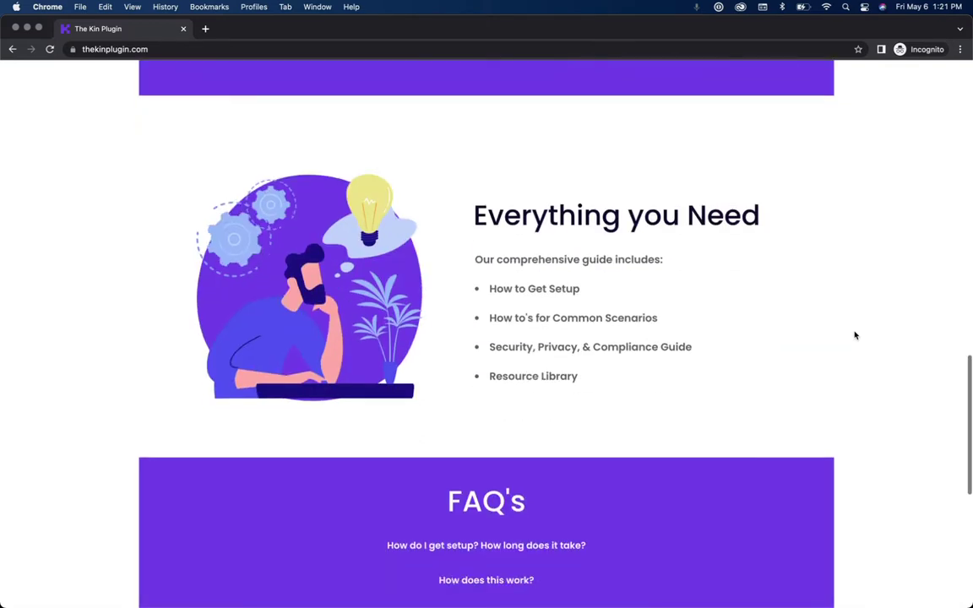
{"action": "scroll", "coordinate": [854, 335], "scroll_direction": "down", "scroll_amount": 1}
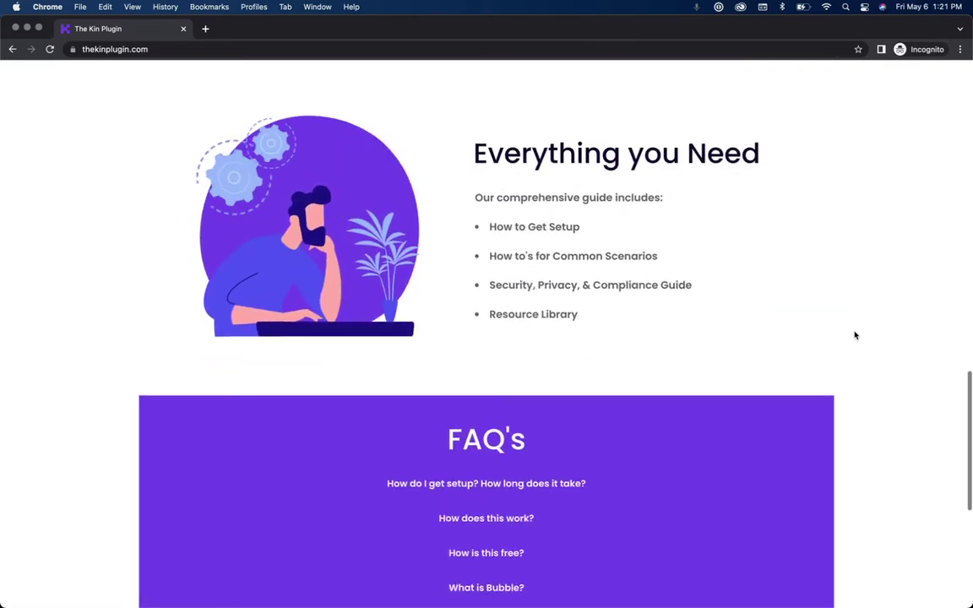
{"action": "scroll", "coordinate": [855, 335], "scroll_direction": "down", "scroll_amount": 3}
{"action": "scroll", "coordinate": [855, 335], "scroll_direction": "down", "scroll_amount": 1}
{"action": "scroll", "coordinate": [855, 335], "scroll_direction": "up", "scroll_amount": 10}
{"action": "scroll", "coordinate": [854, 335], "scroll_direction": "up", "scroll_amount": 6}
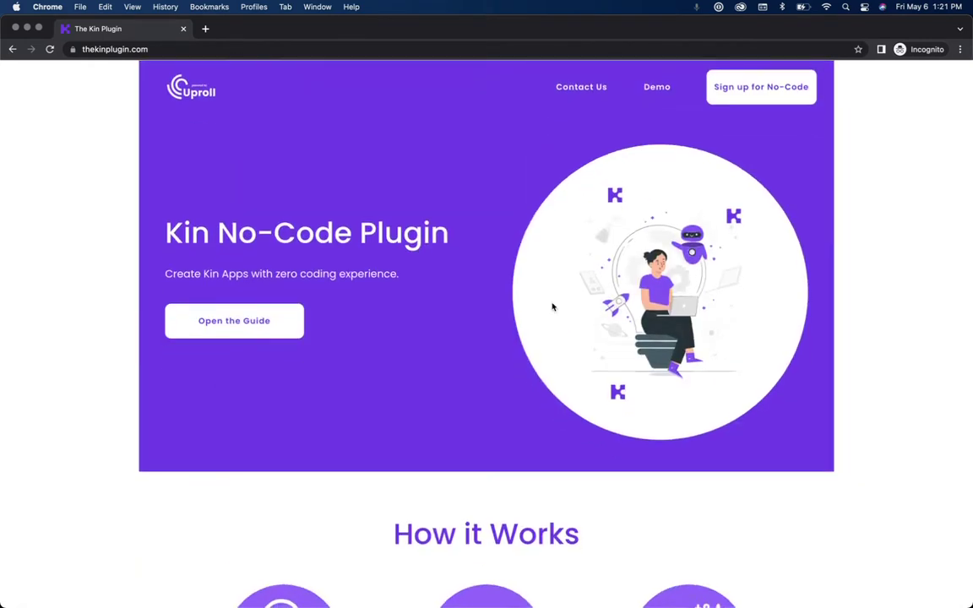
Step: Open the Kin Plugin guide and browse its Getting Set Up and How-to Guides sections
{"action": "left_click", "coordinate": [278, 318]}
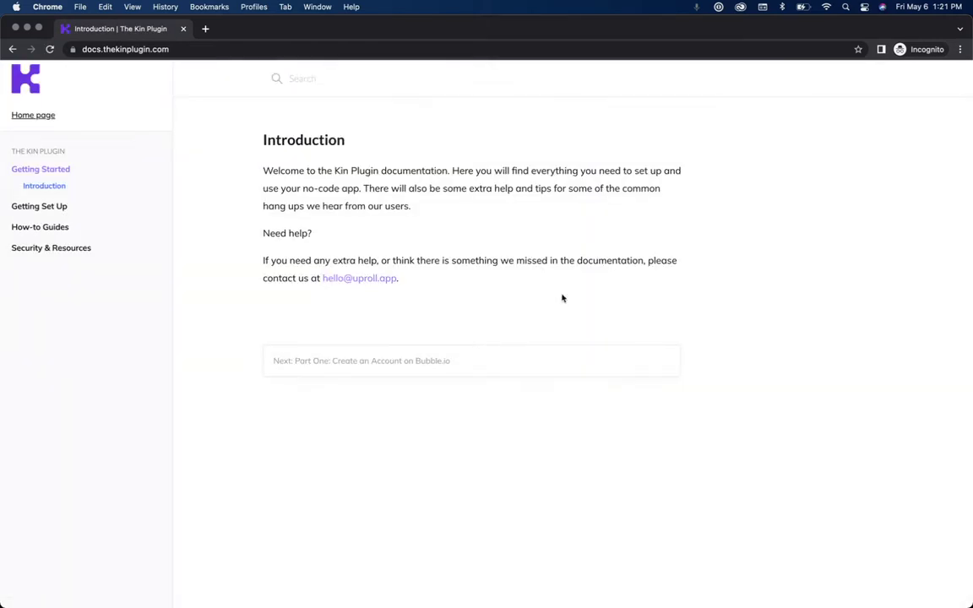
{"action": "left_click", "coordinate": [39, 206]}
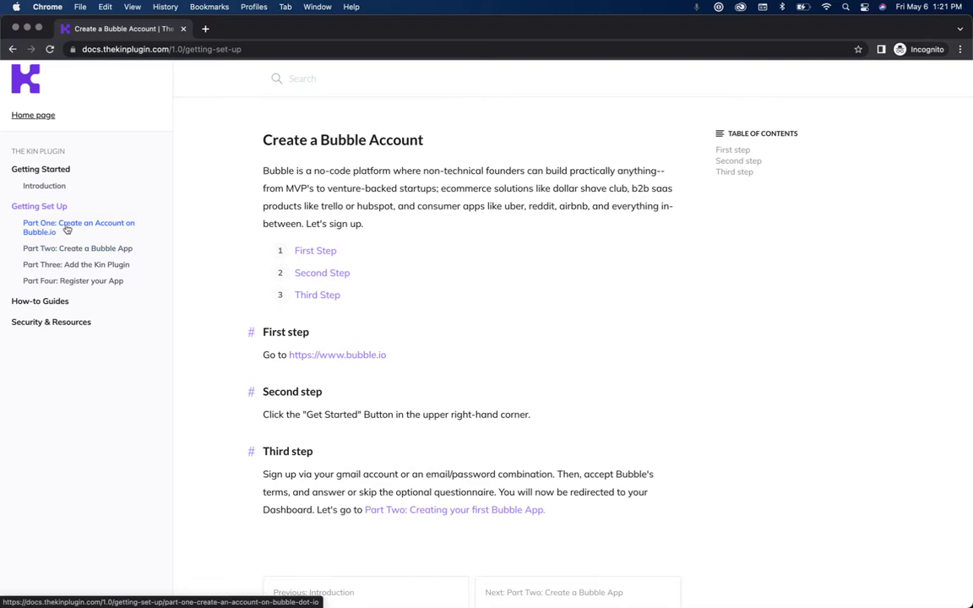
{"action": "left_click", "coordinate": [58, 299]}
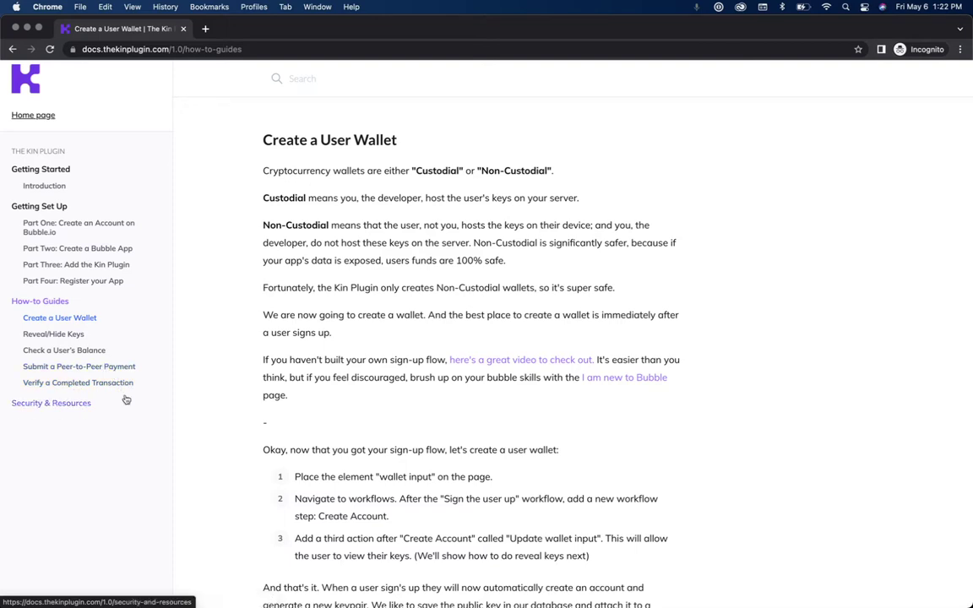
{"action": "scroll", "coordinate": [297, 413], "scroll_direction": "down", "scroll_amount": 5}
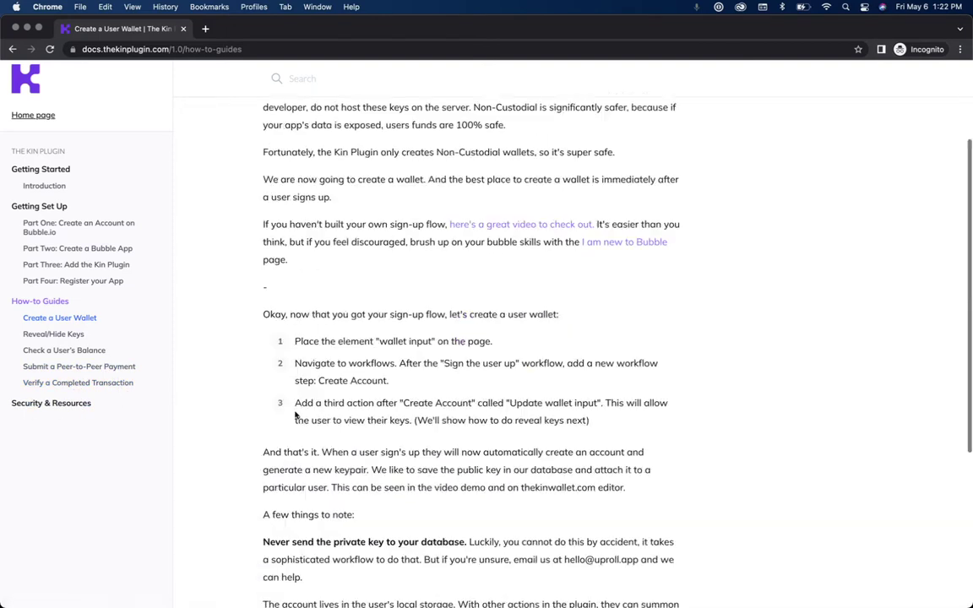
{"action": "scroll", "coordinate": [295, 414], "scroll_direction": "up", "scroll_amount": 5}
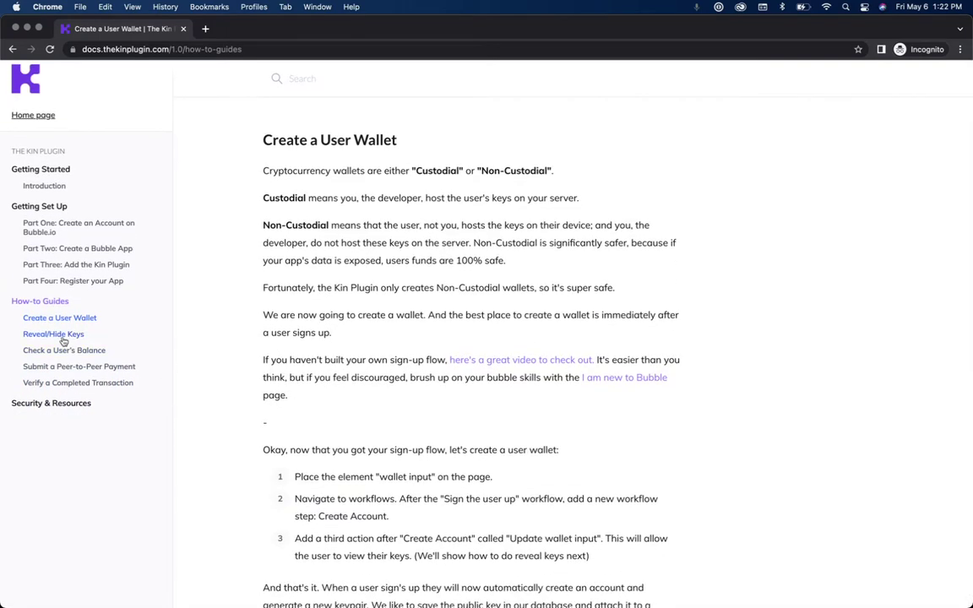
Step: Look over the Reveal/Hide Keys and Create a User Wallet guides, then open Part One
{"action": "left_click", "coordinate": [59, 335]}
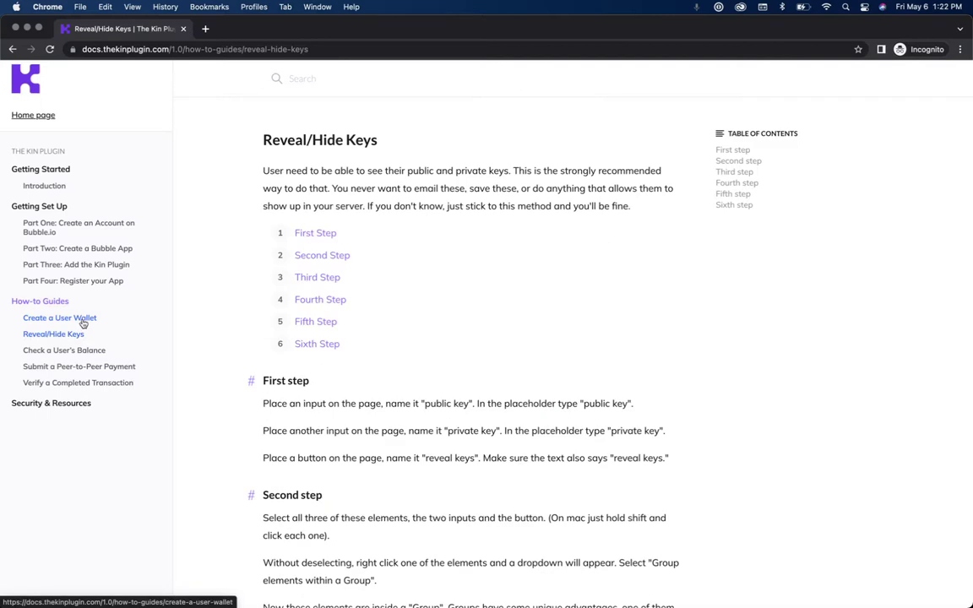
{"action": "left_click", "coordinate": [82, 320]}
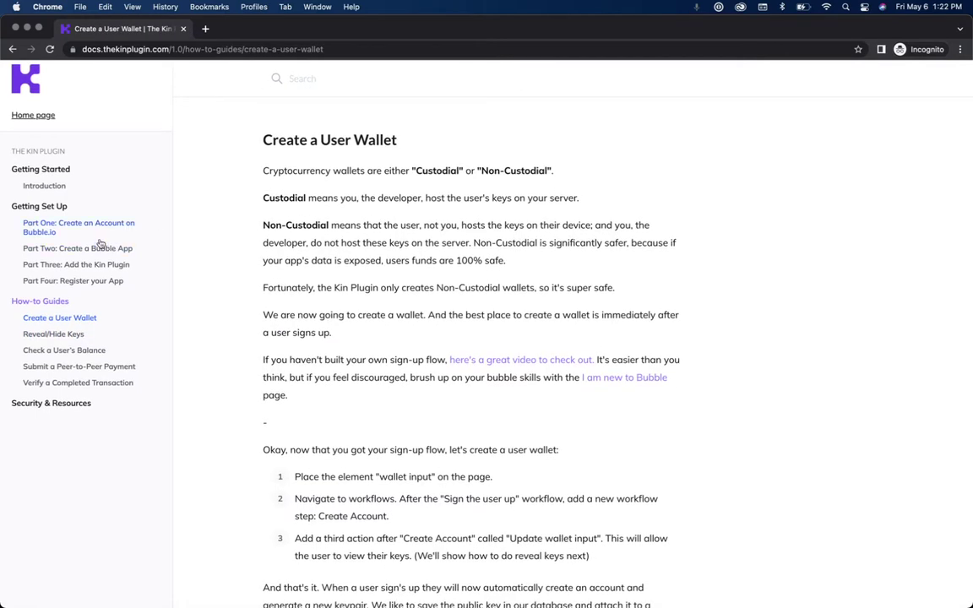
{"action": "left_click", "coordinate": [95, 229]}
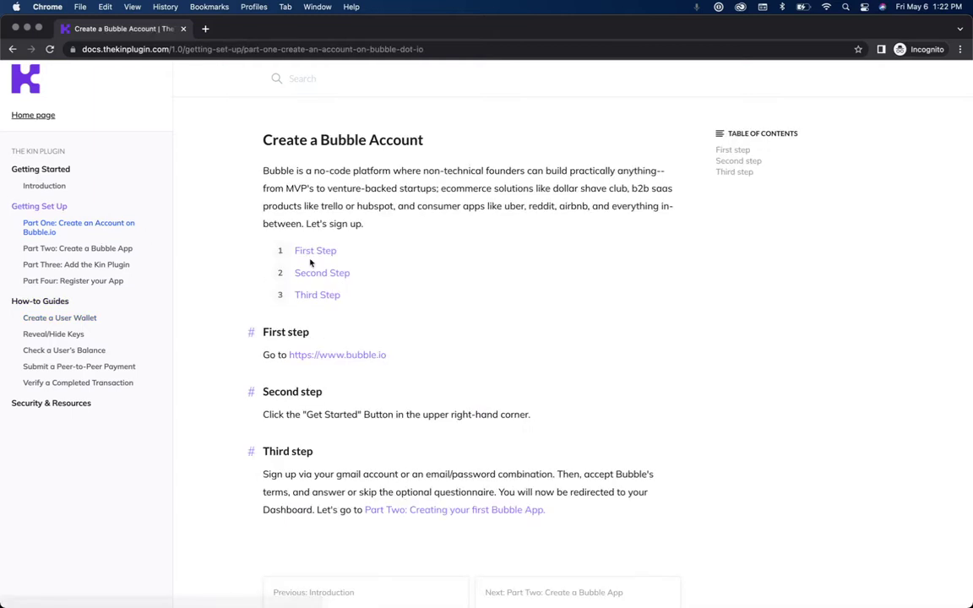
Step: Load the bubble.io home page in a new tab
{"action": "left_click", "coordinate": [205, 29]}
{"action": "type", "text": "bubble.io"}
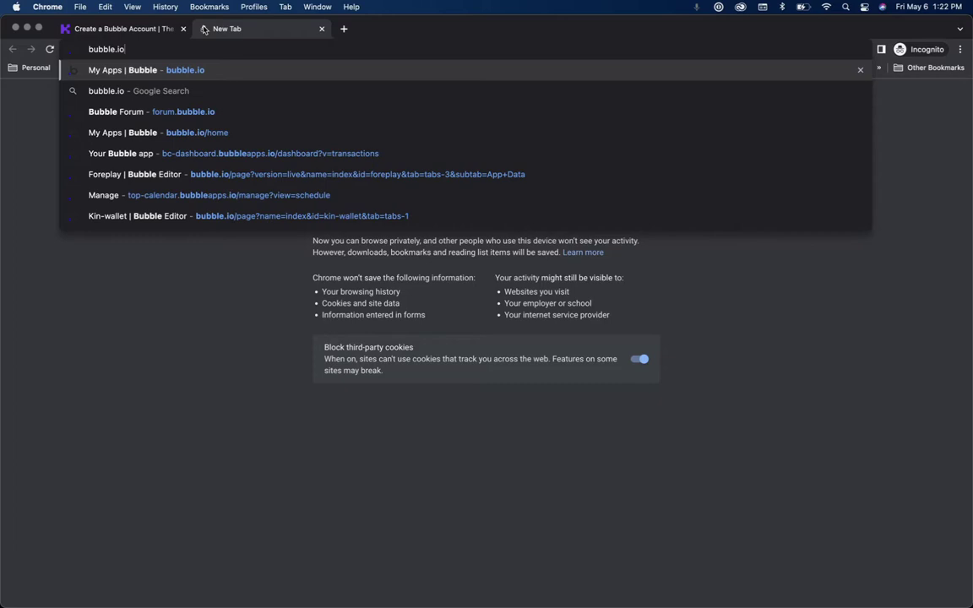
{"action": "key", "text": "Return"}
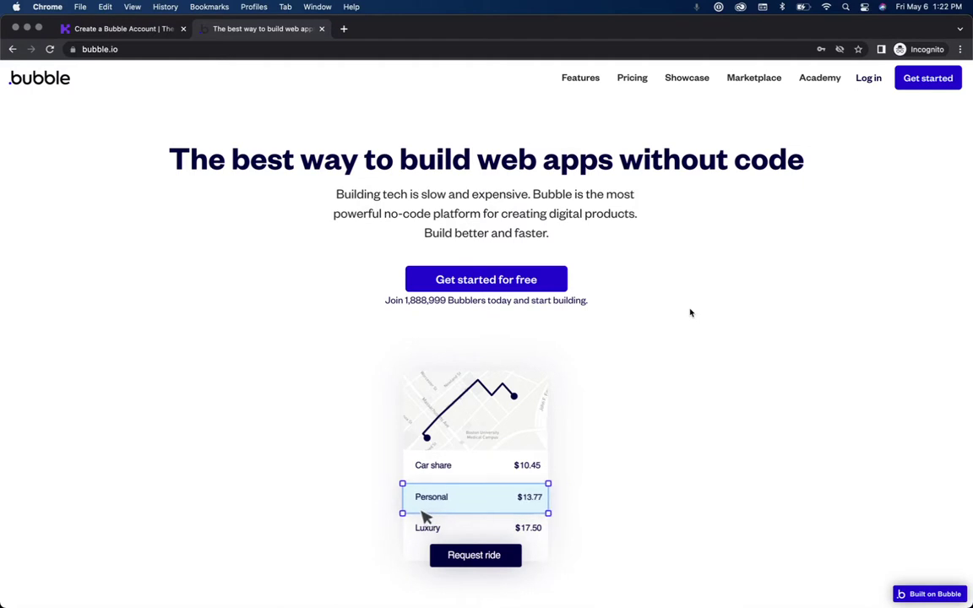
{"action": "scroll", "coordinate": [689, 313], "scroll_direction": "down", "scroll_amount": 10}
{"action": "scroll", "coordinate": [690, 313], "scroll_direction": "up", "scroll_amount": 10}
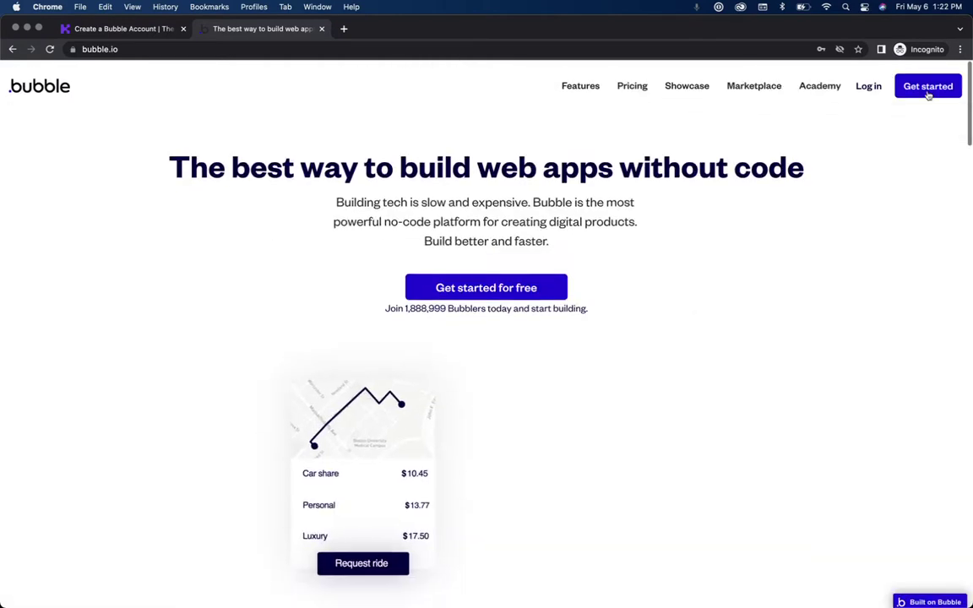
Step: Sign up for a Bubble account with an e-mail address and password
{"action": "left_click", "coordinate": [925, 81]}
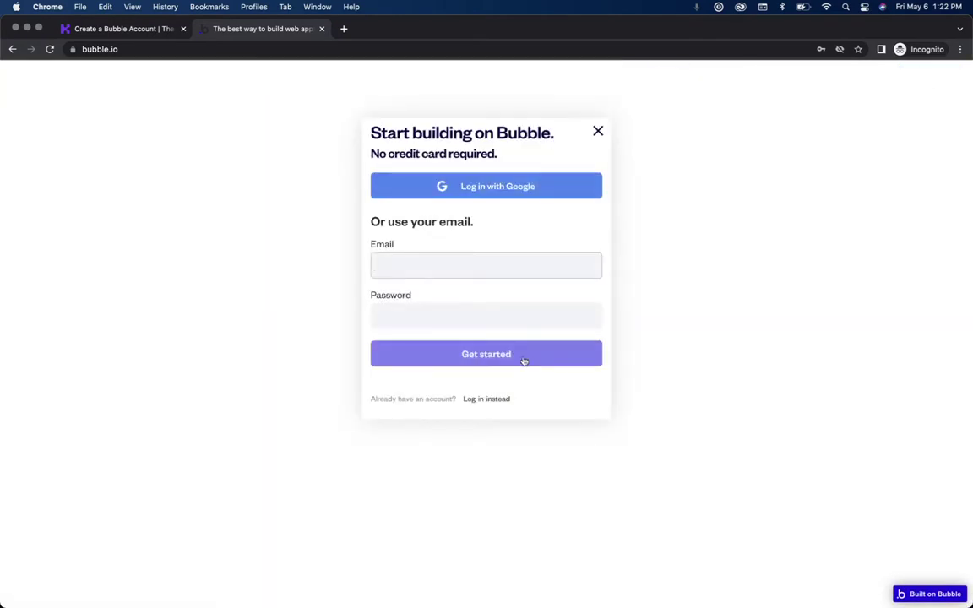
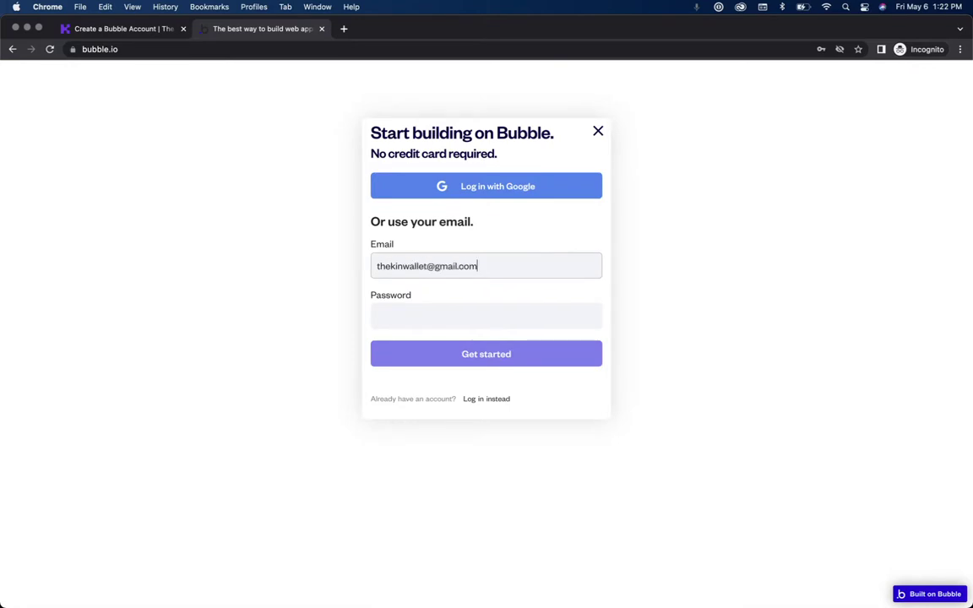
{"action": "key", "text": "Tab"}
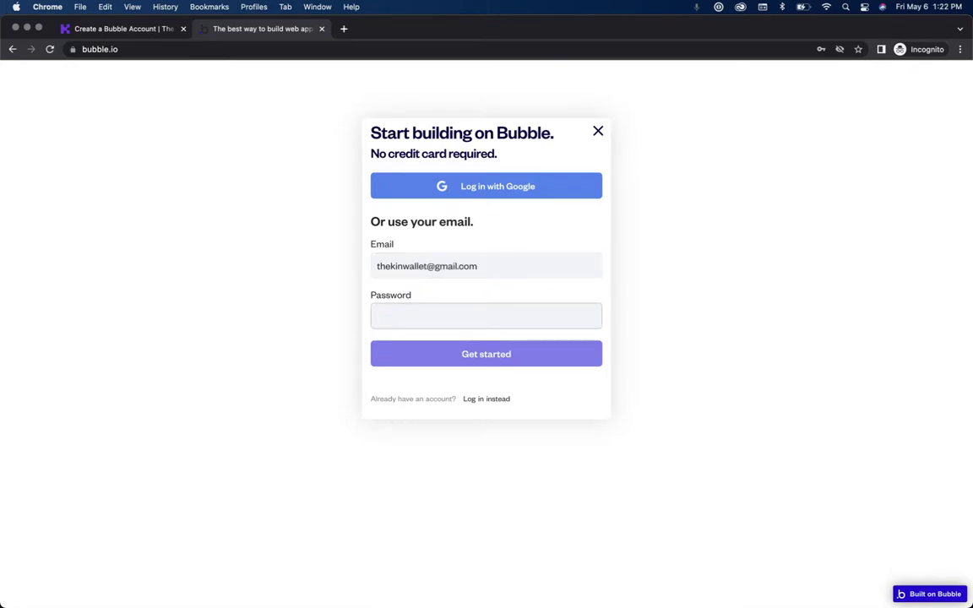
{"action": "type", "text": "•••••••••••"}
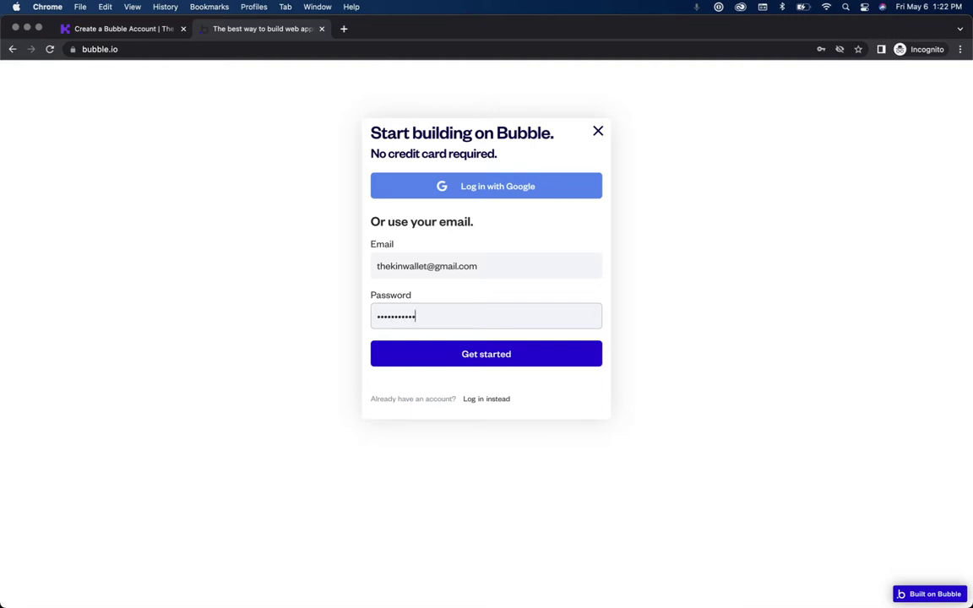
{"action": "key", "text": "Return"}
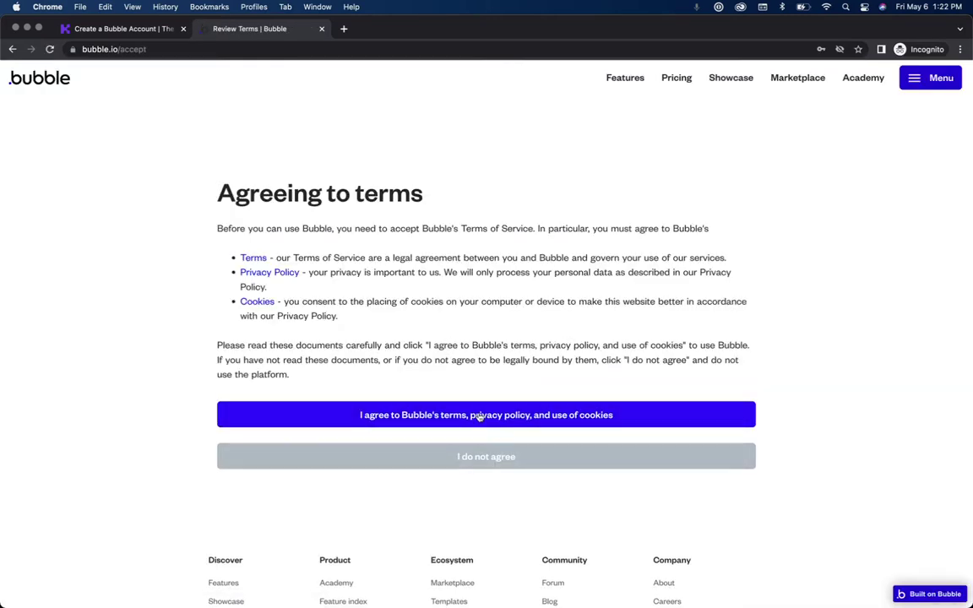
Step: Accept Bubble's terms, privacy policy and cookies, and skip the welcome questionnaire
{"action": "left_click", "coordinate": [479, 414]}
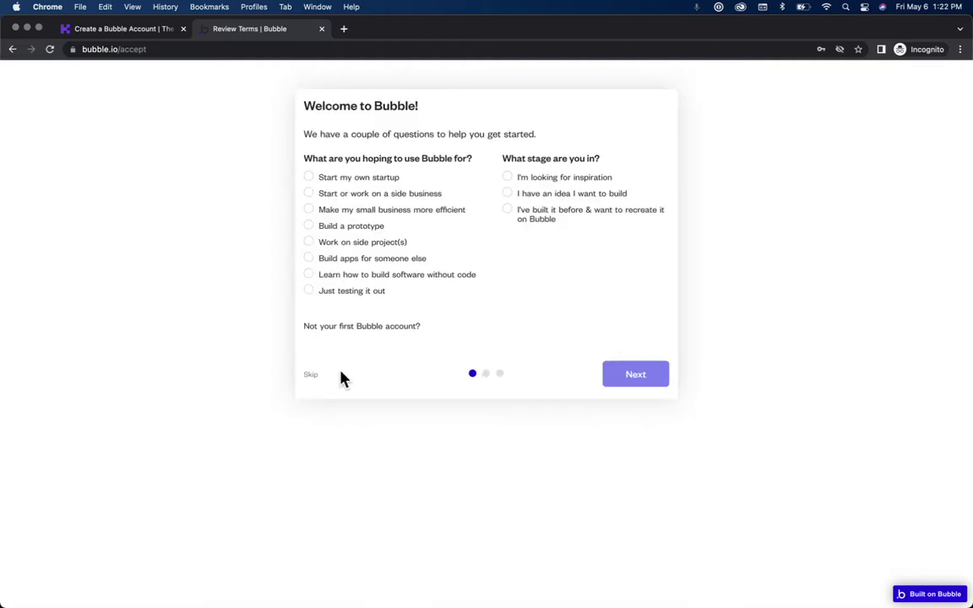
{"action": "left_click", "coordinate": [311, 376]}
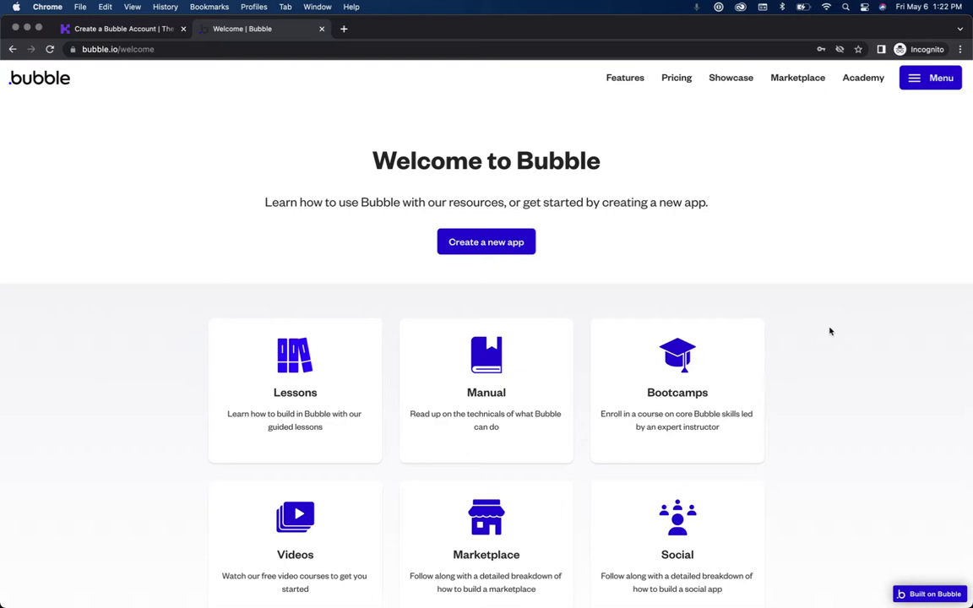
{"action": "left_click", "coordinate": [104, 29]}
Step: Open the Part Two guide, then start a new Bubble app named 'kindemo'
{"action": "left_click", "coordinate": [92, 249]}
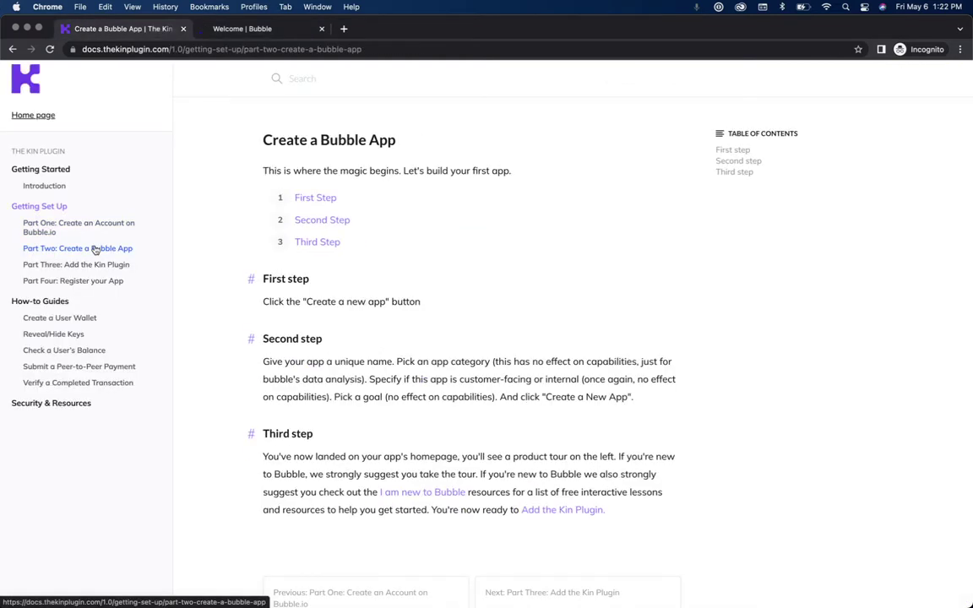
{"action": "left_click", "coordinate": [265, 33]}
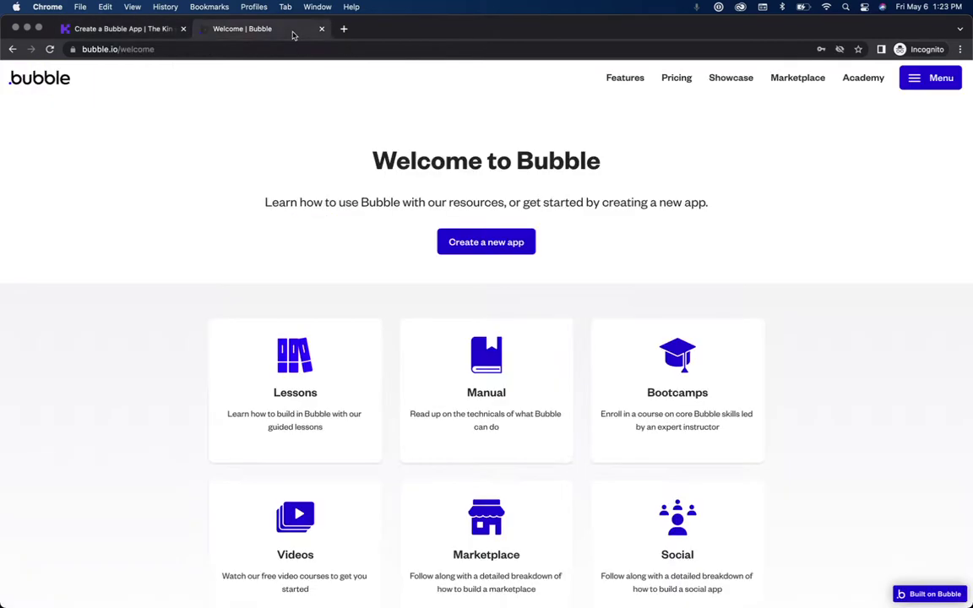
{"action": "left_click", "coordinate": [495, 243]}
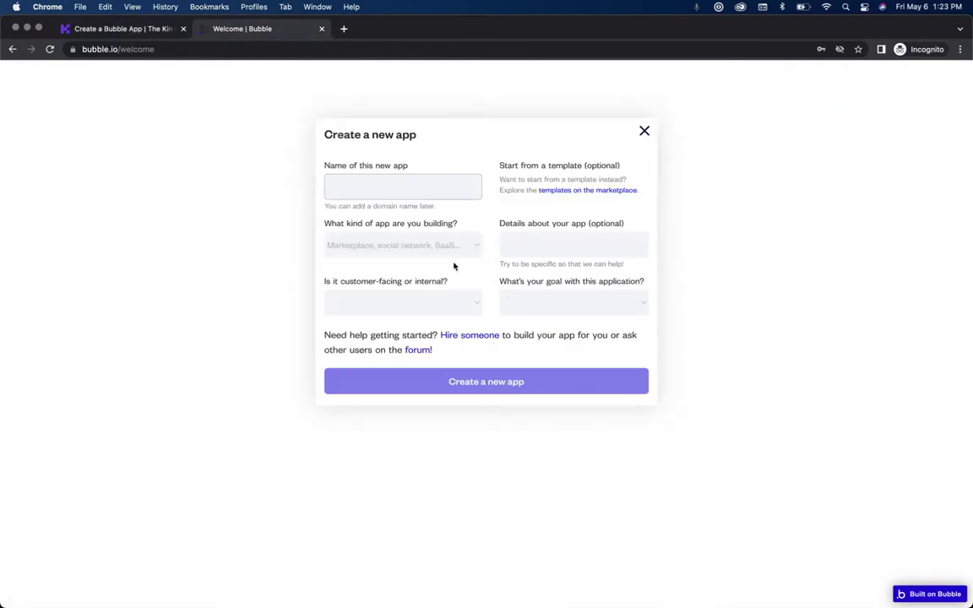
{"action": "type", "text": "kindemo2"}
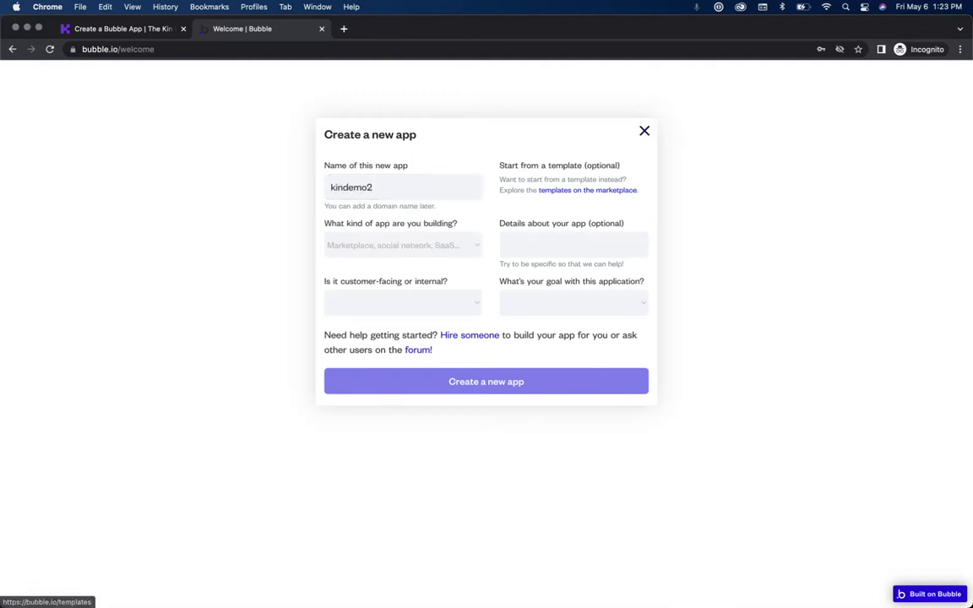
Step: Make it an External Building Blocks app to test out a business idea, and create it
{"action": "left_click", "coordinate": [411, 242]}
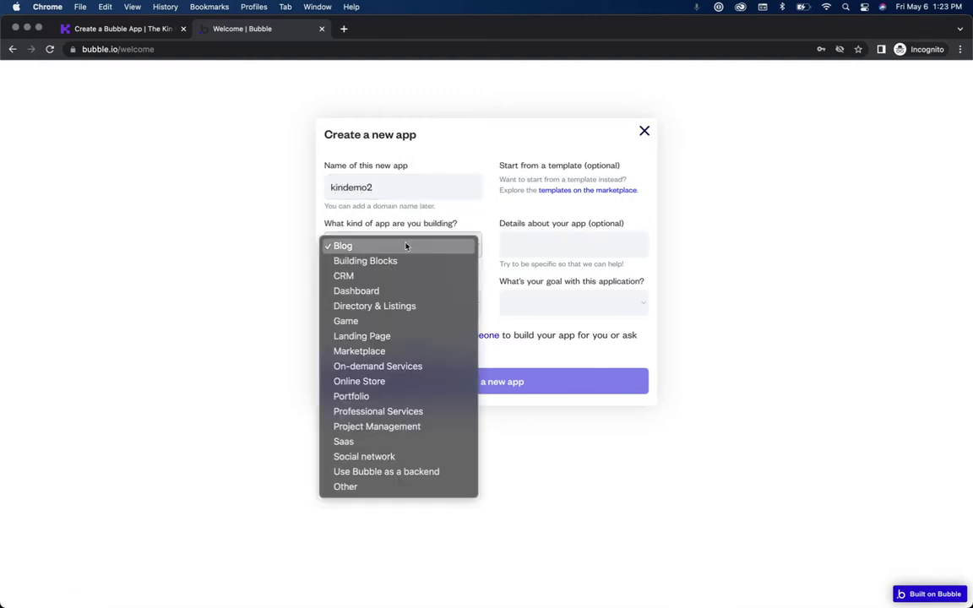
{"action": "left_click", "coordinate": [403, 260]}
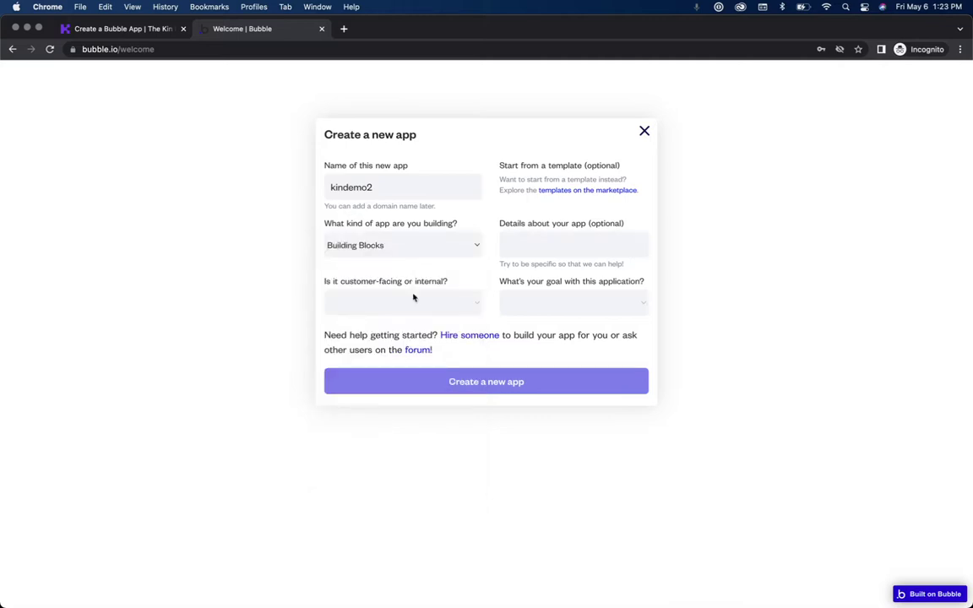
{"action": "left_click", "coordinate": [418, 301]}
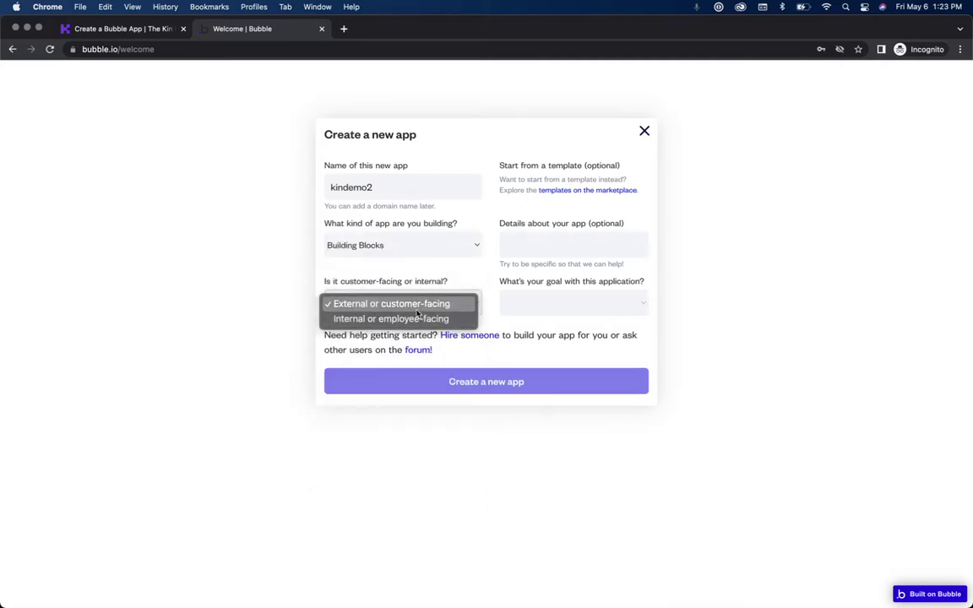
{"action": "left_click", "coordinate": [417, 310]}
{"action": "left_click", "coordinate": [592, 301]}
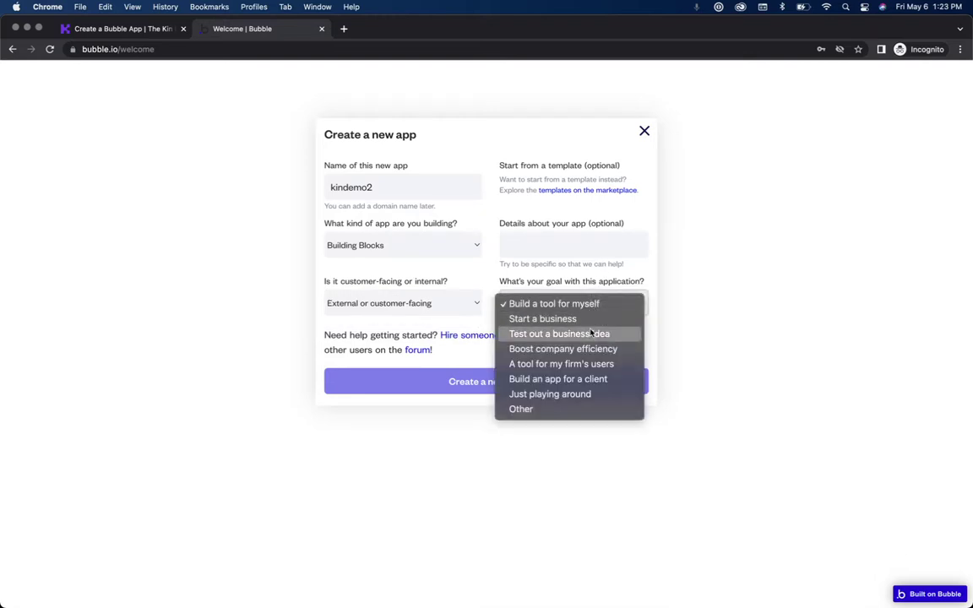
{"action": "left_click", "coordinate": [591, 333]}
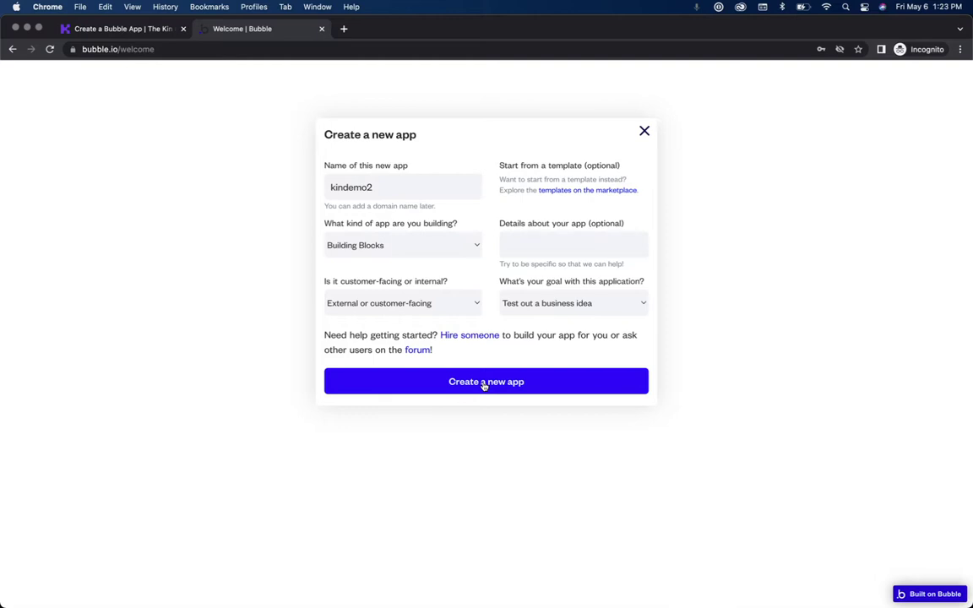
{"action": "left_click", "coordinate": [484, 385]}
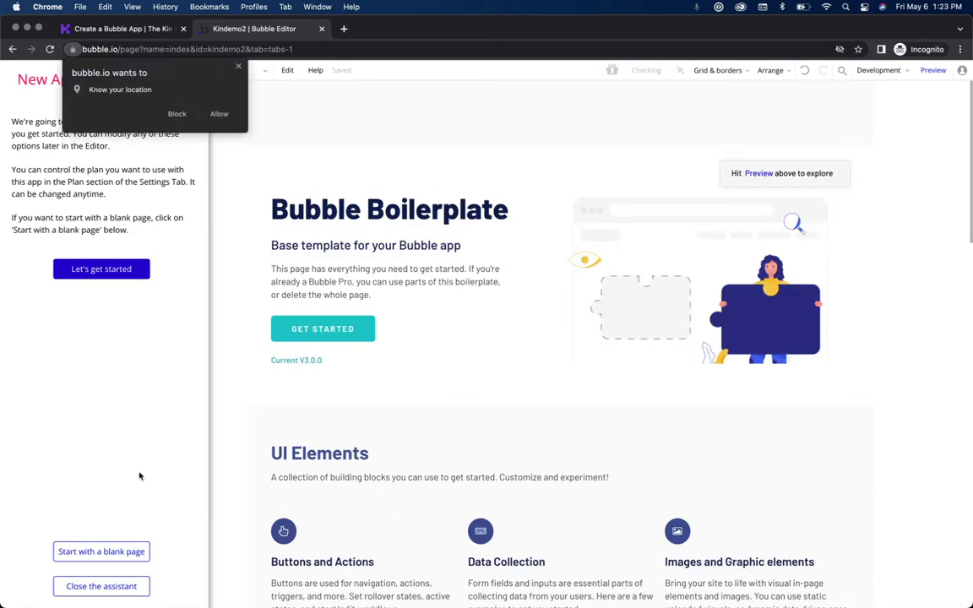
Step: Allow location access in the editor, then open the docs' Security & Resources section
{"action": "left_click", "coordinate": [219, 115]}
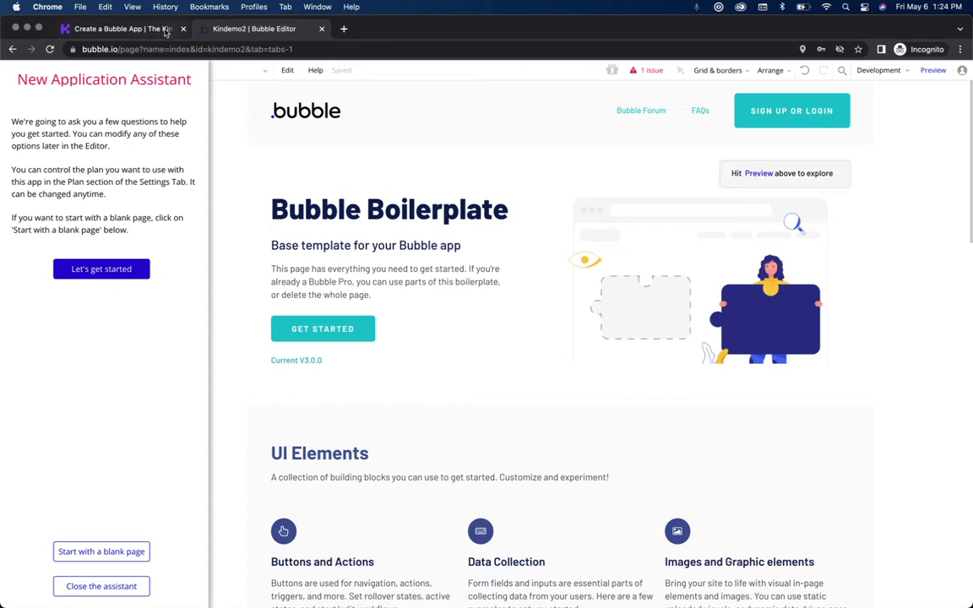
{"action": "left_click", "coordinate": [129, 29]}
{"action": "left_click", "coordinate": [65, 405]}
Step: Read the 'I am new to Bubble' resources page, then close the docs tab
{"action": "scroll", "coordinate": [78, 472], "scroll_direction": "down", "scroll_amount": 2}
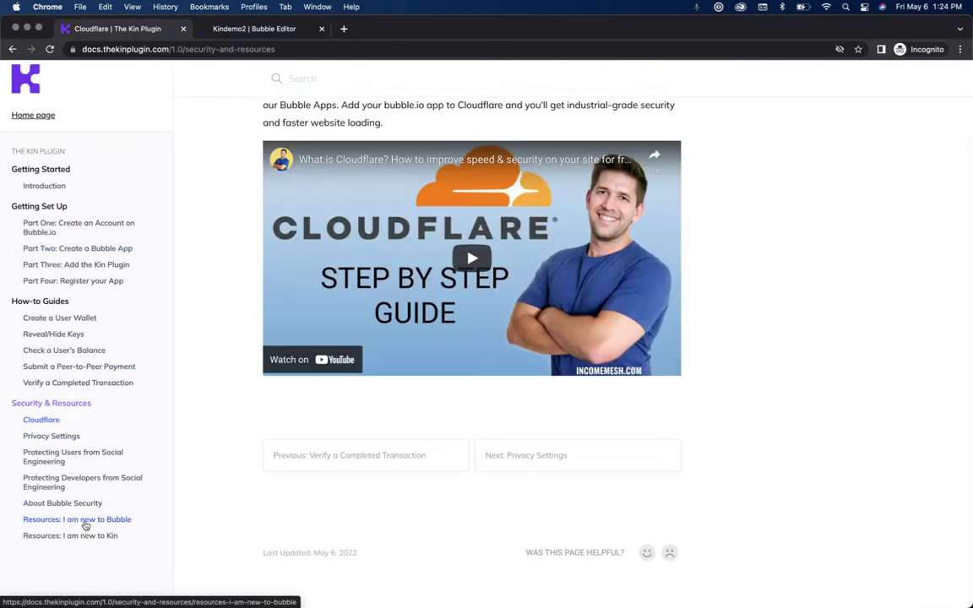
{"action": "left_click", "coordinate": [81, 521]}
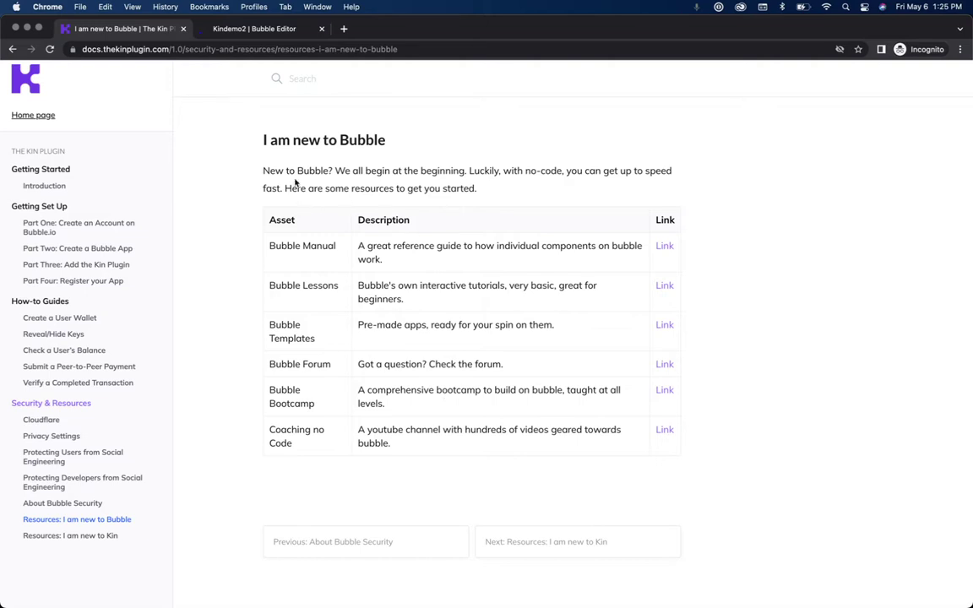
{"action": "left_click", "coordinate": [183, 28]}
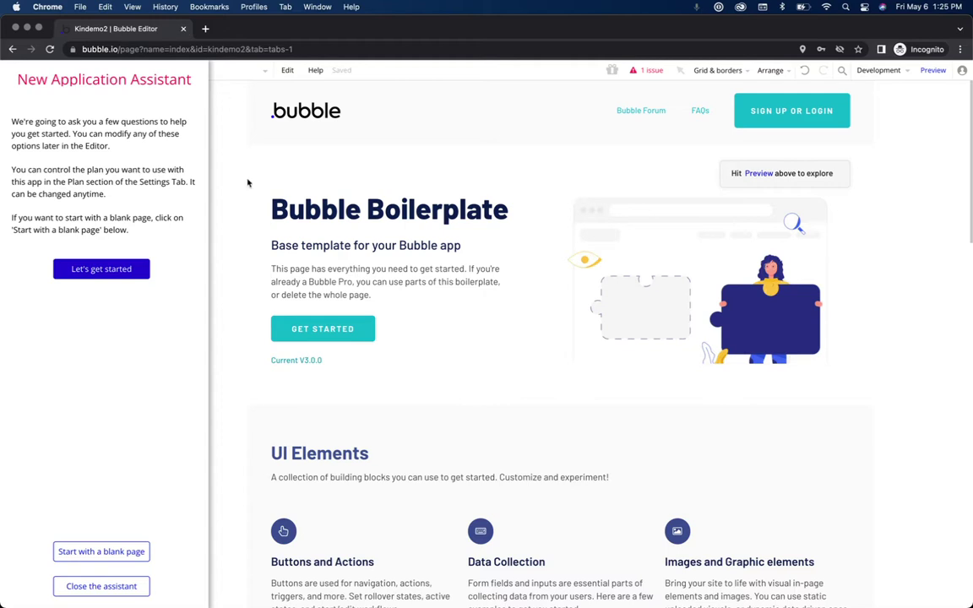
Step: Close the new app assistant and scroll through the boilerplate index page
{"action": "left_click", "coordinate": [101, 586]}
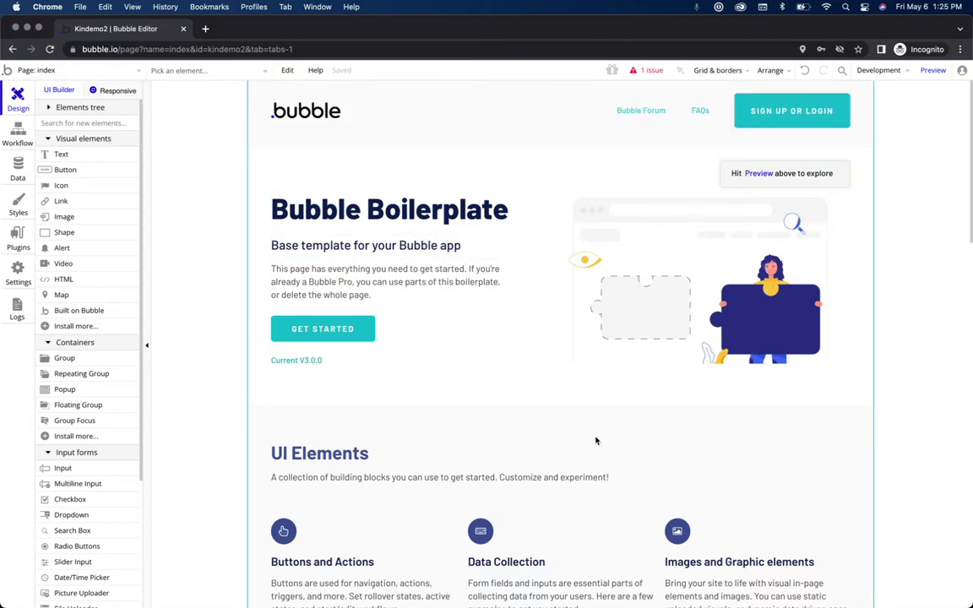
{"action": "scroll", "coordinate": [596, 443], "scroll_direction": "down", "scroll_amount": 20}
{"action": "scroll", "coordinate": [596, 442], "scroll_direction": "up", "scroll_amount": 15}
{"action": "scroll", "coordinate": [596, 443], "scroll_direction": "up", "scroll_amount": 6}
{"action": "scroll", "coordinate": [358, 383], "scroll_direction": "down", "scroll_amount": 3}
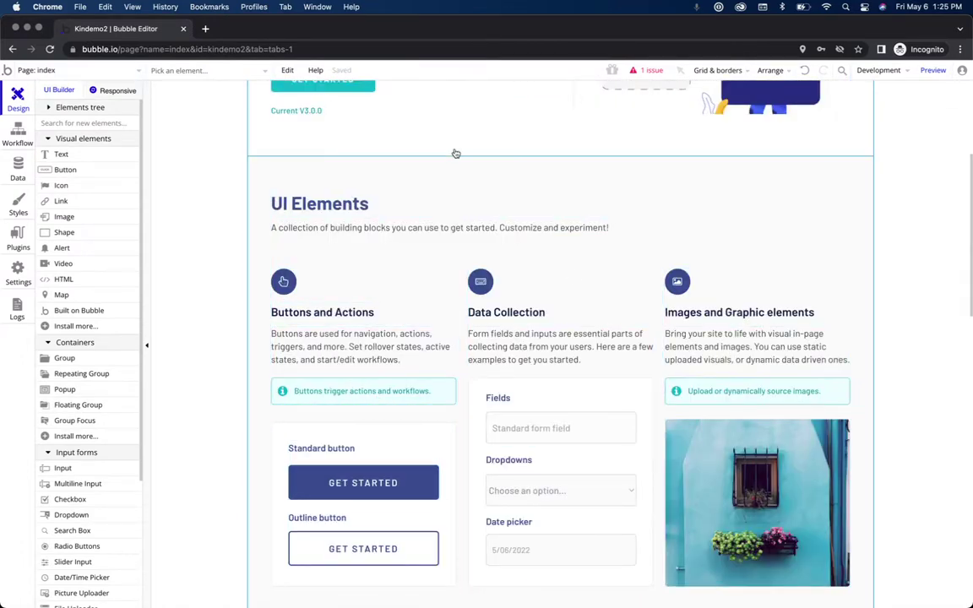
{"action": "scroll", "coordinate": [454, 154], "scroll_direction": "up", "scroll_amount": 3}
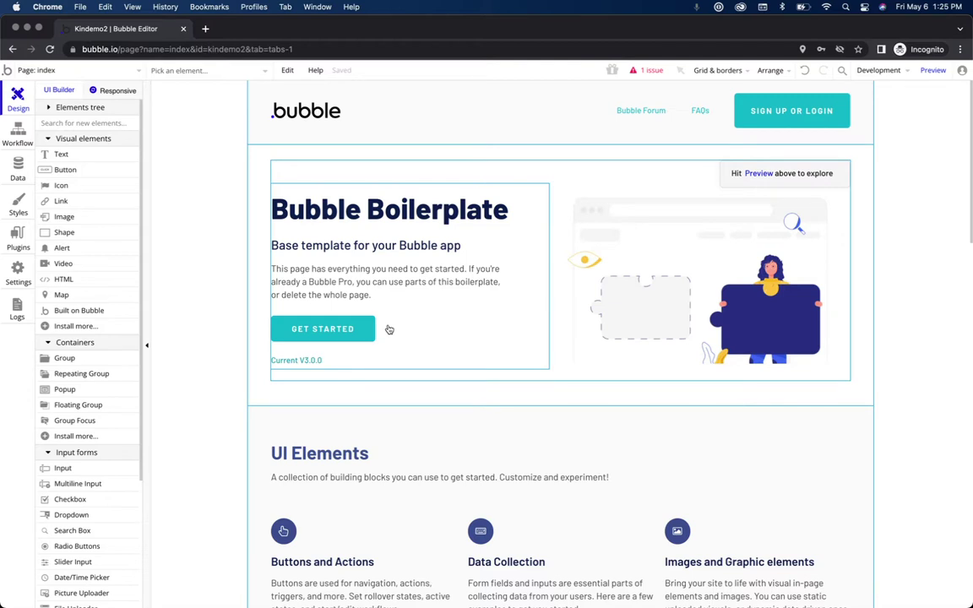
Step: Preview kindemo2 in debug mode, then select the GET STARTED hero button in the editor
{"action": "left_click", "coordinate": [929, 70]}
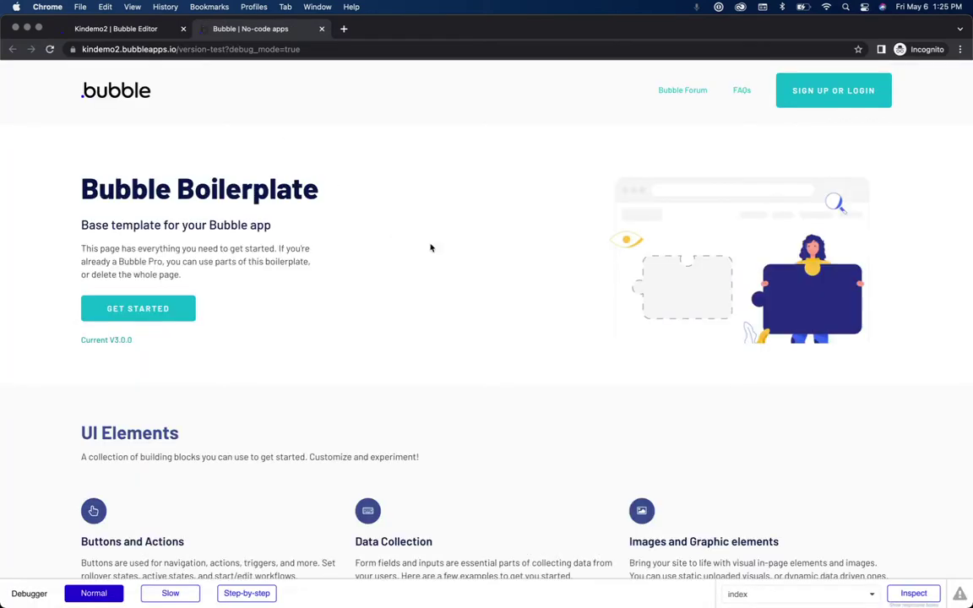
{"action": "scroll", "coordinate": [486, 265], "scroll_direction": "down", "scroll_amount": 10}
{"action": "scroll", "coordinate": [487, 265], "scroll_direction": "up", "scroll_amount": 10}
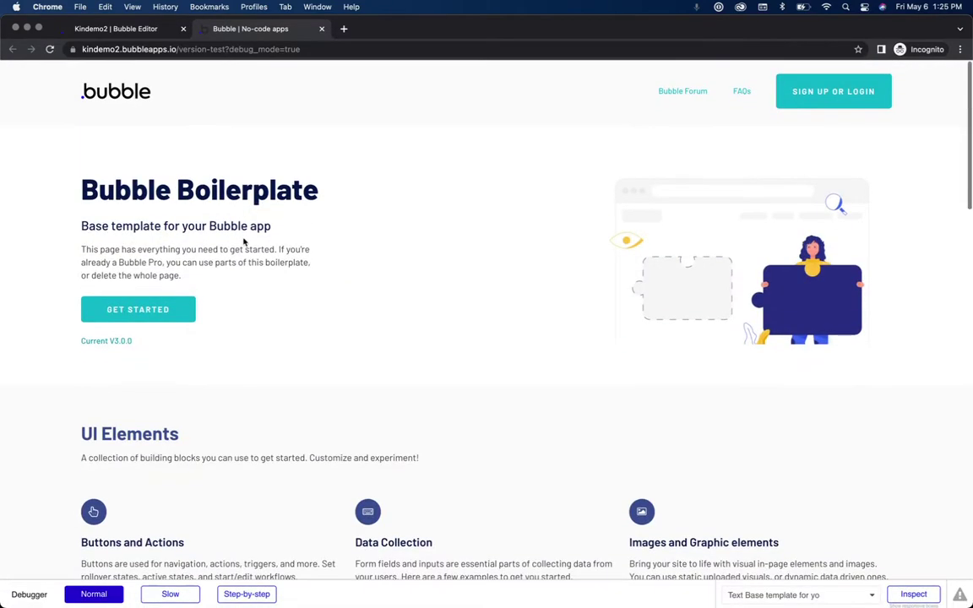
{"action": "left_click", "coordinate": [137, 29]}
{"action": "left_click", "coordinate": [311, 332]}
Step: Delete the GET STARTED button, confirm it's gone in preview, and go to Workflows
{"action": "key", "text": "Delete"}
{"action": "left_click", "coordinate": [281, 301]}
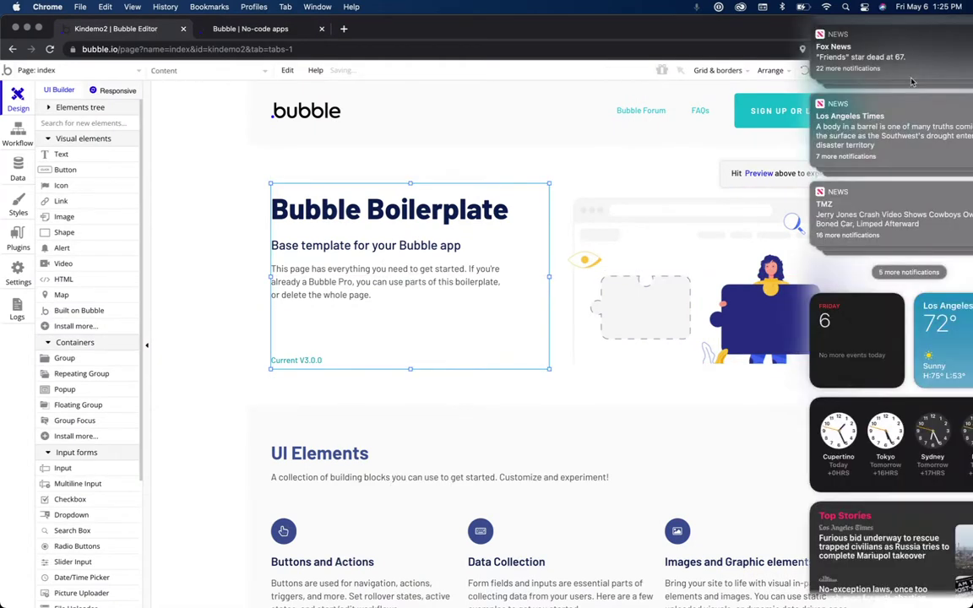
{"action": "left_click", "coordinate": [937, 71]}
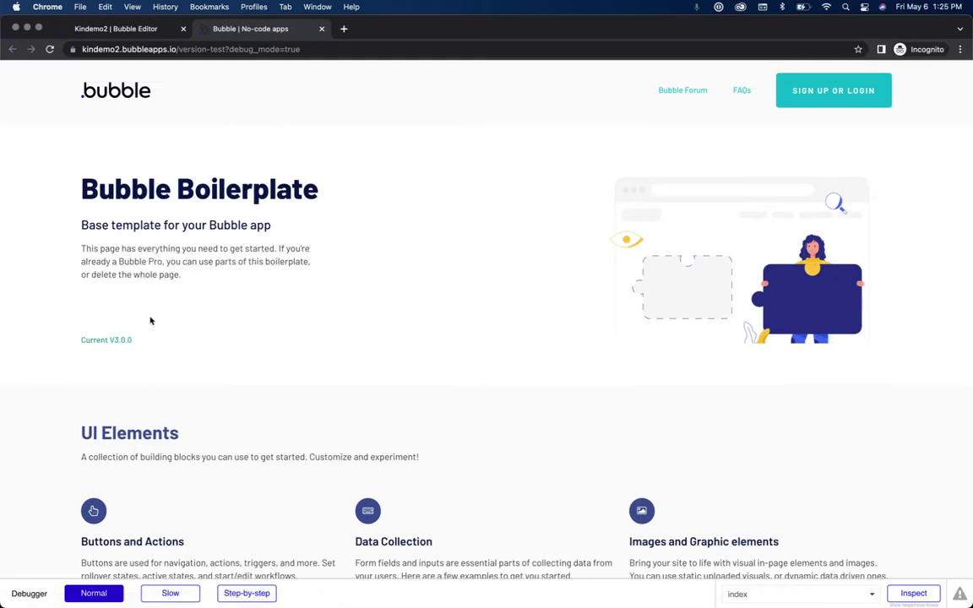
{"action": "left_click", "coordinate": [143, 27]}
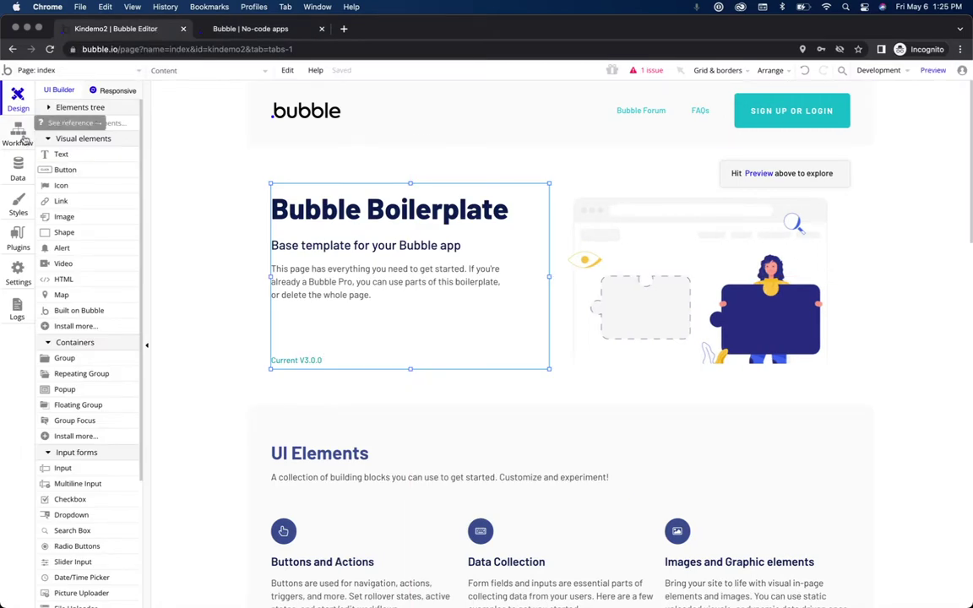
{"action": "left_click", "coordinate": [20, 139]}
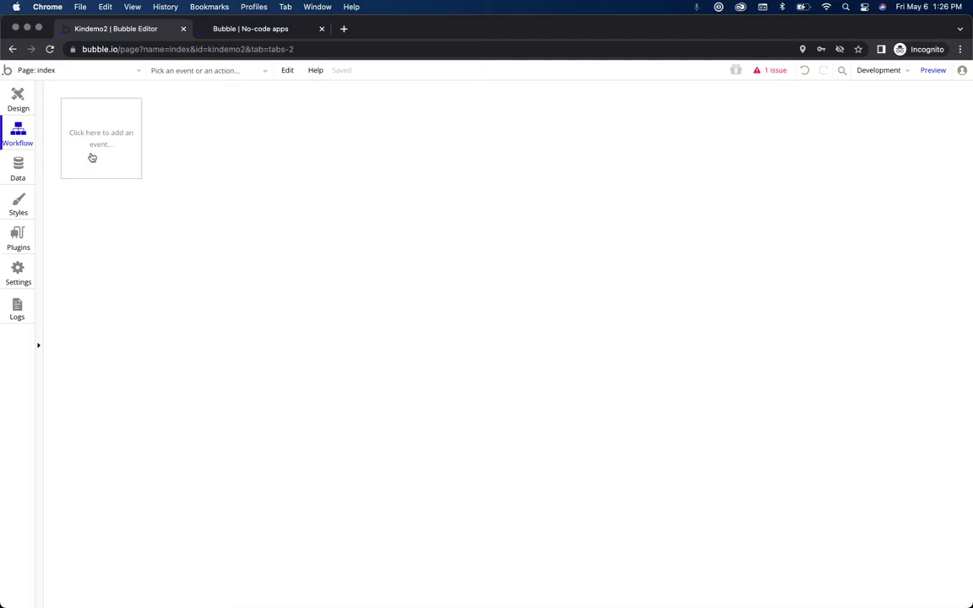
Step: Show the Data types page and dismiss the data introduction video popup
{"action": "left_click", "coordinate": [21, 173]}
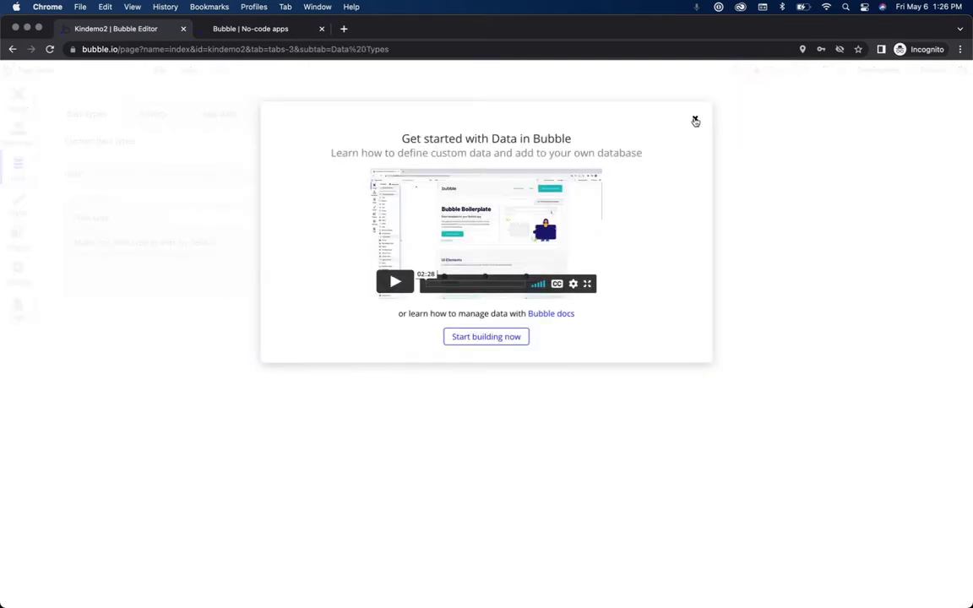
{"action": "left_click", "coordinate": [695, 120]}
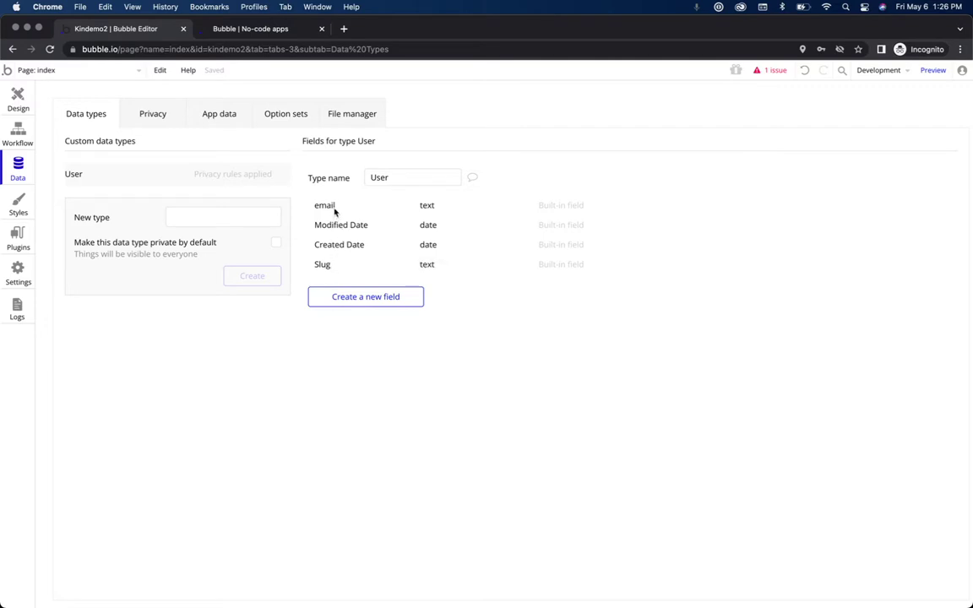
{"action": "mouse_move", "coordinate": [333, 210]}
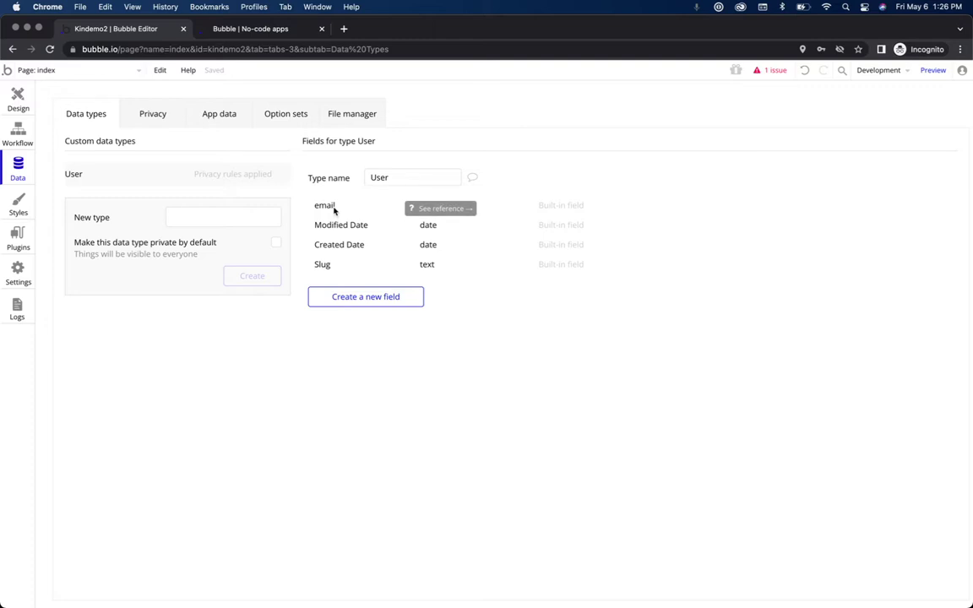
Step: Create a 'Wallet' data type and add a text field named 'public key' to it
{"action": "left_click", "coordinate": [259, 217]}
{"action": "type", "text": "Wallet"}
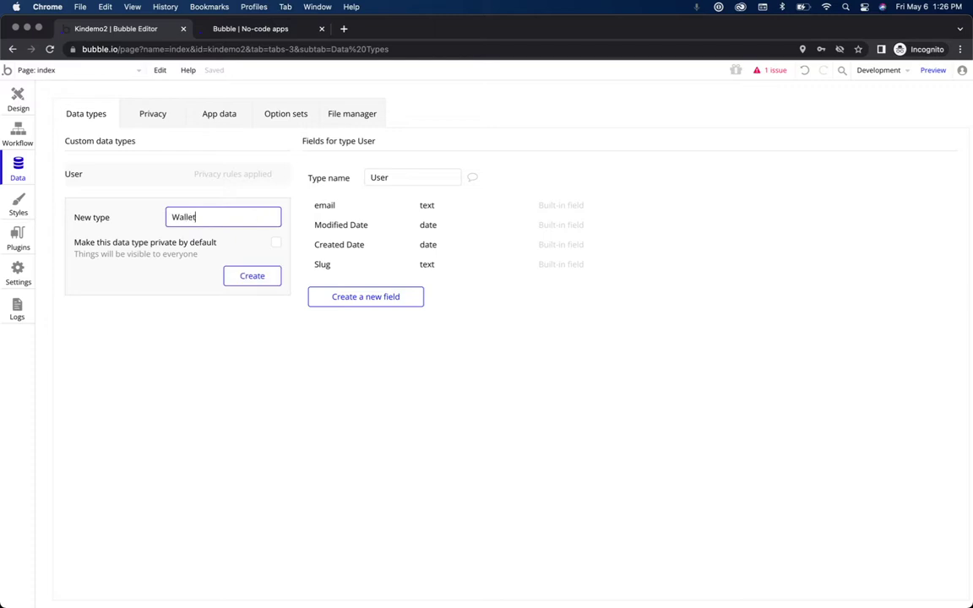
{"action": "left_click", "coordinate": [253, 276]}
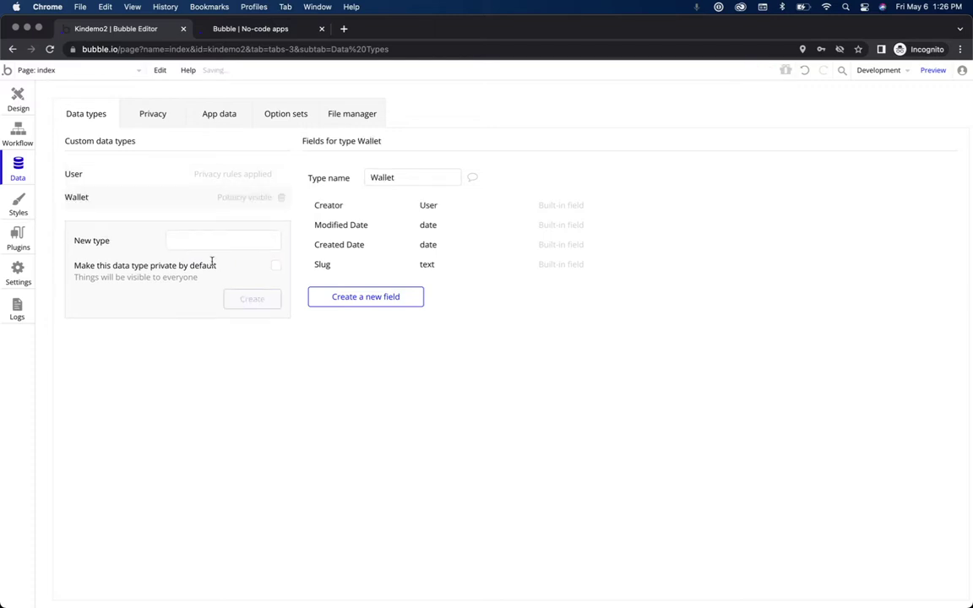
{"action": "left_click", "coordinate": [363, 297]}
{"action": "type", "text": "public key"}
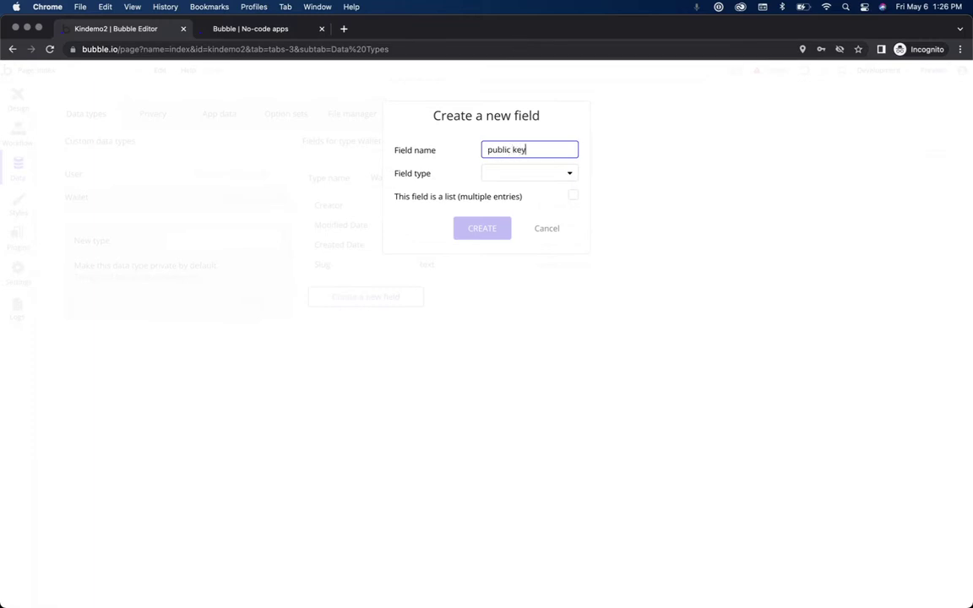
{"action": "left_click", "coordinate": [524, 174]}
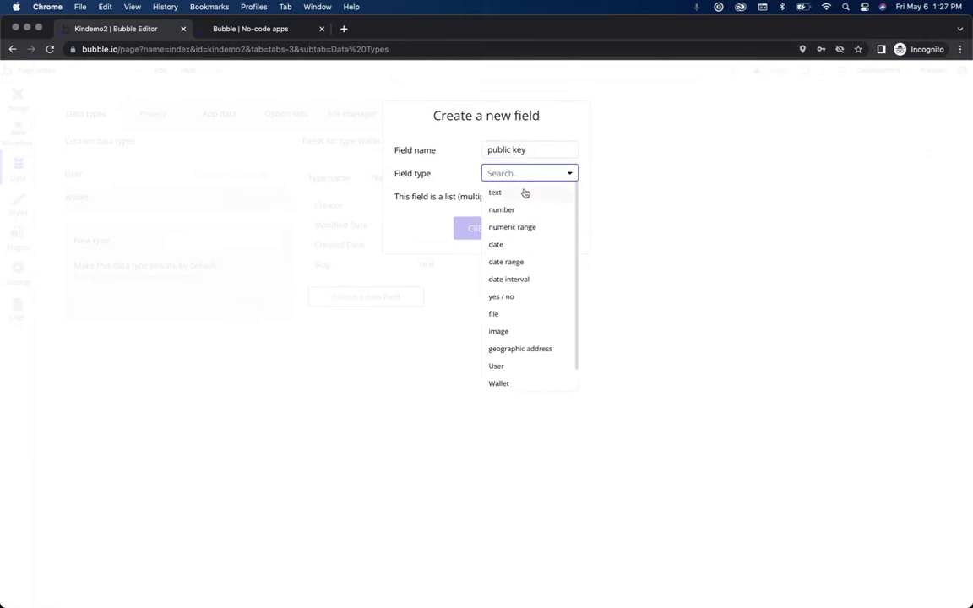
{"action": "left_click", "coordinate": [524, 195]}
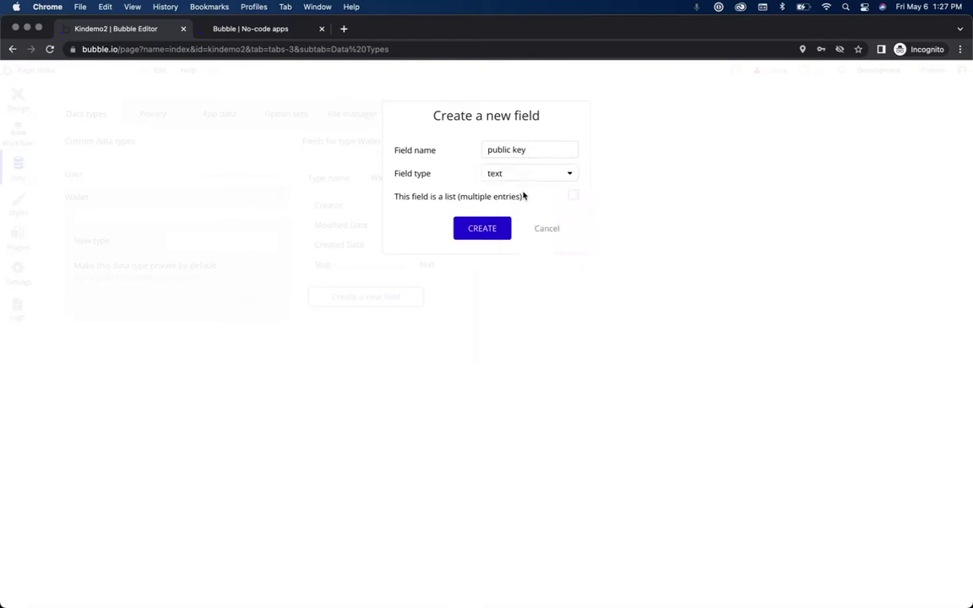
{"action": "left_click", "coordinate": [483, 229]}
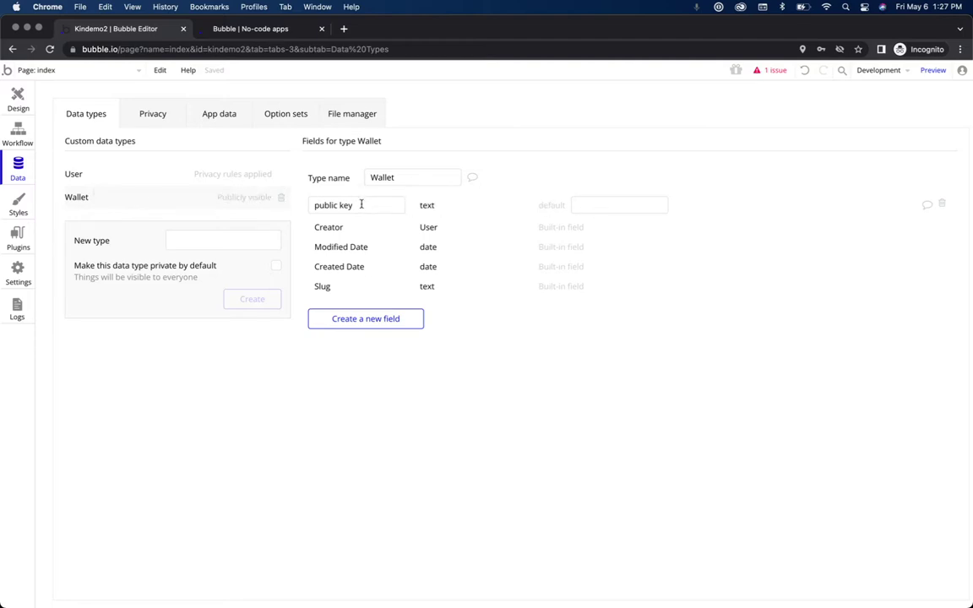
Step: Give Wallet a new field called 'balance' with the number field type
{"action": "left_click", "coordinate": [371, 327]}
{"action": "type", "text": "balance"}
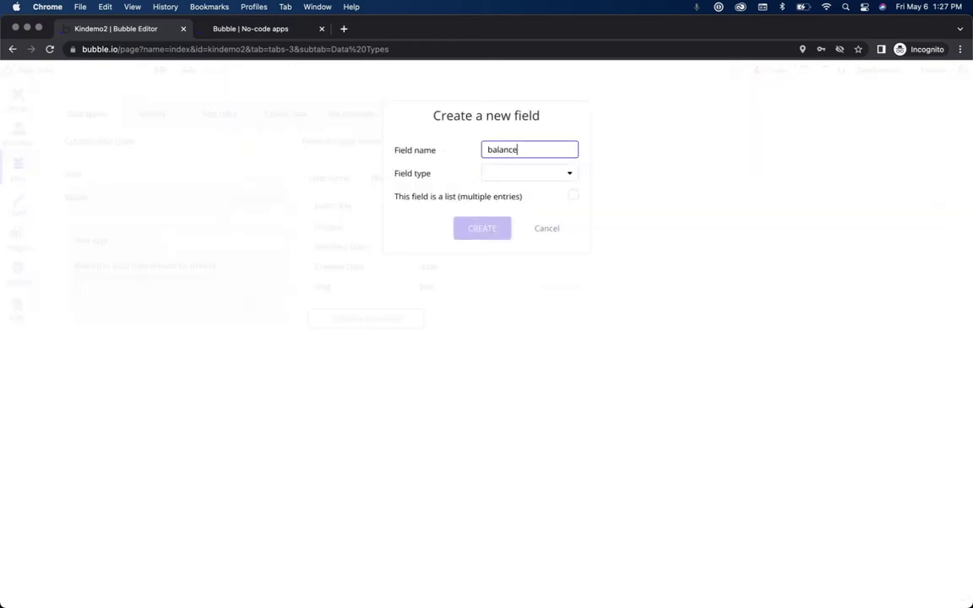
{"action": "left_click", "coordinate": [517, 172]}
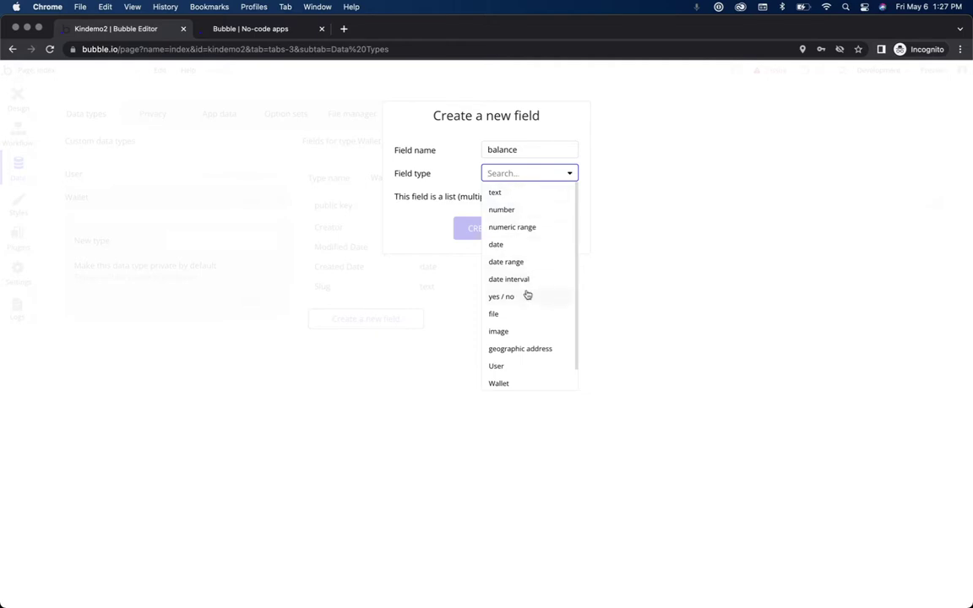
{"action": "scroll", "coordinate": [526, 296], "scroll_direction": "down", "scroll_amount": 1}
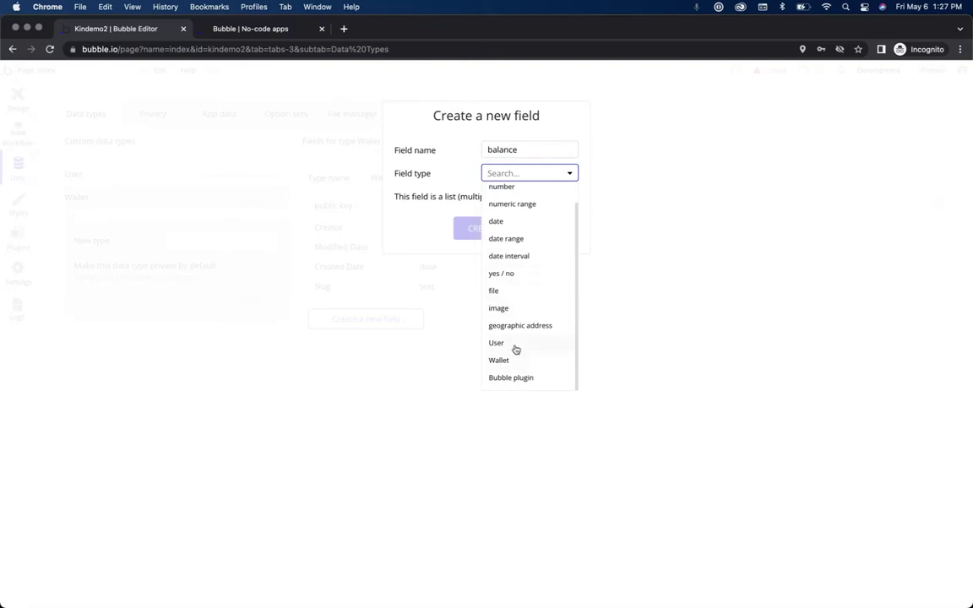
{"action": "scroll", "coordinate": [521, 291], "scroll_direction": "up", "scroll_amount": 1}
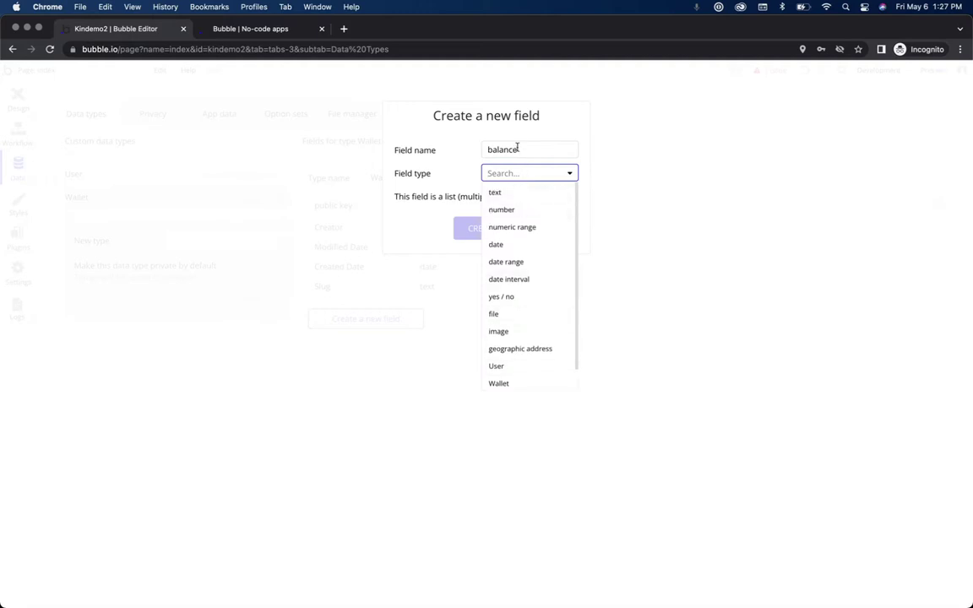
{"action": "left_click", "coordinate": [511, 211]}
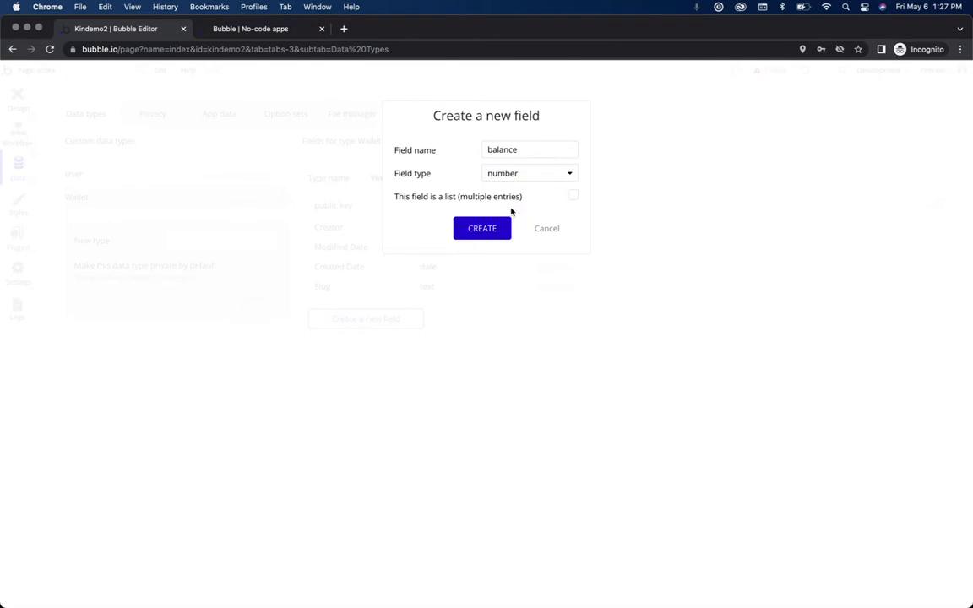
{"action": "left_click", "coordinate": [482, 230]}
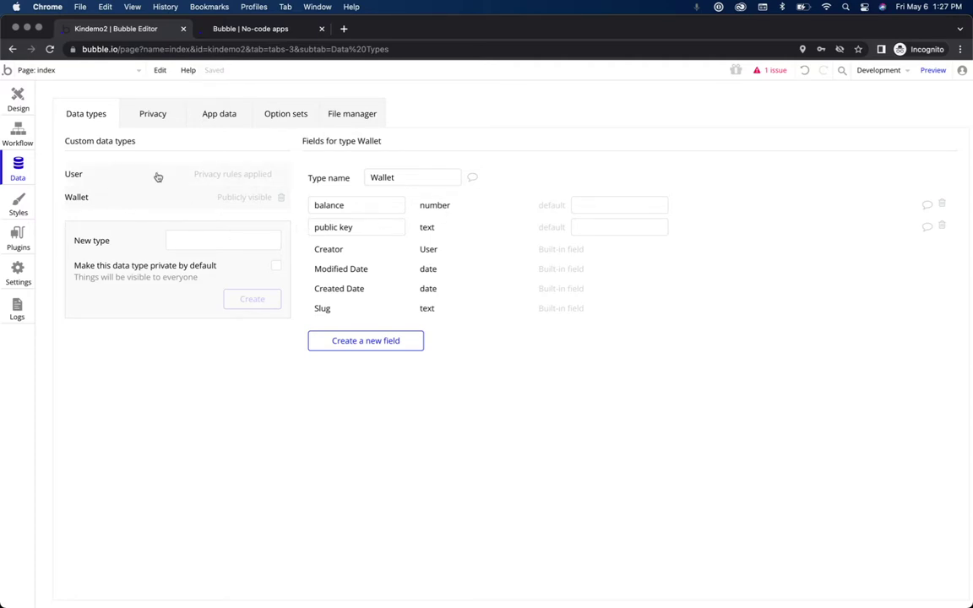
Step: Look through the app's Styles and Settings, then search the recent server logs
{"action": "left_click", "coordinate": [16, 209]}
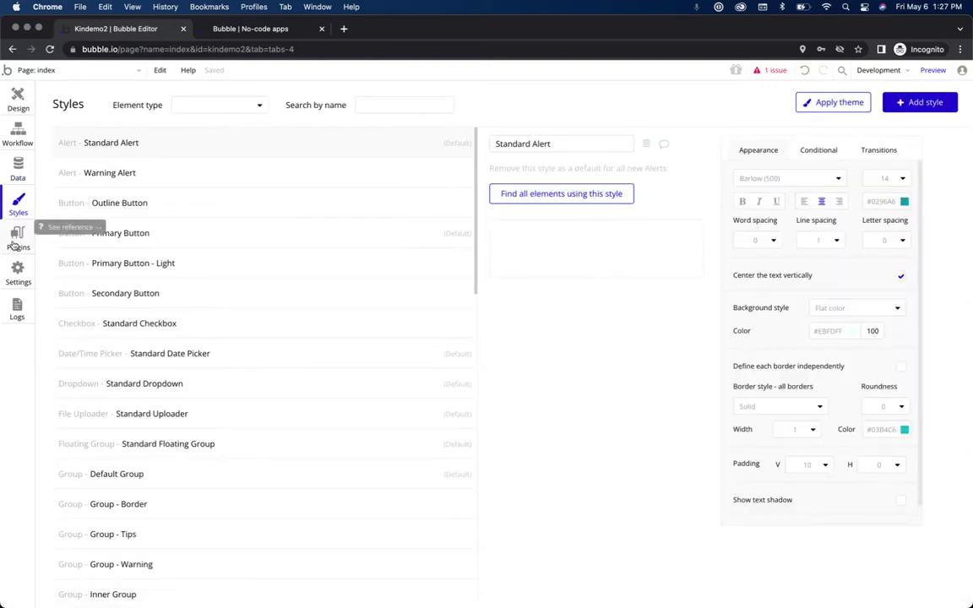
{"action": "left_click", "coordinate": [18, 271]}
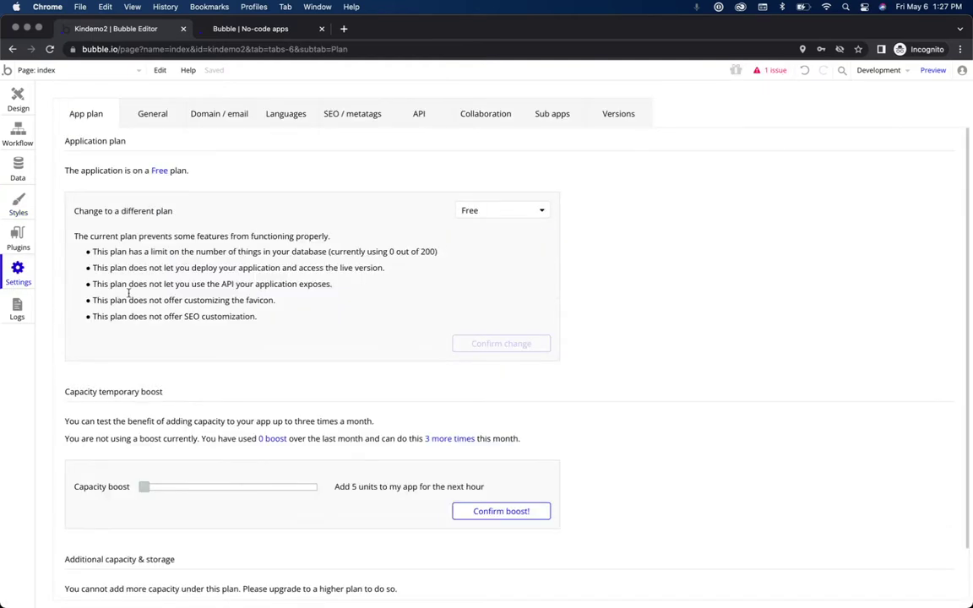
{"action": "left_click", "coordinate": [17, 311]}
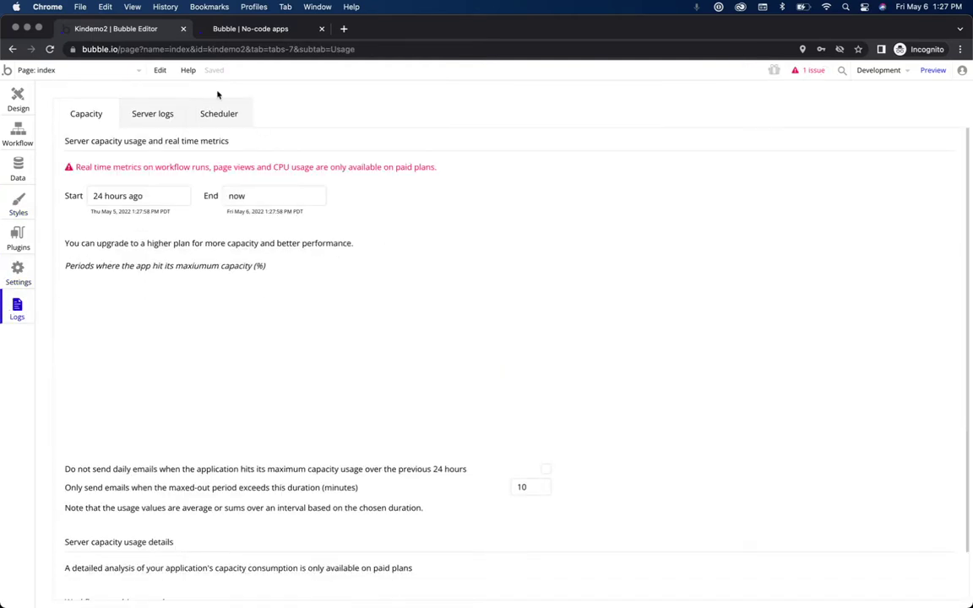
{"action": "left_click", "coordinate": [161, 114]}
{"action": "left_click", "coordinate": [923, 175]}
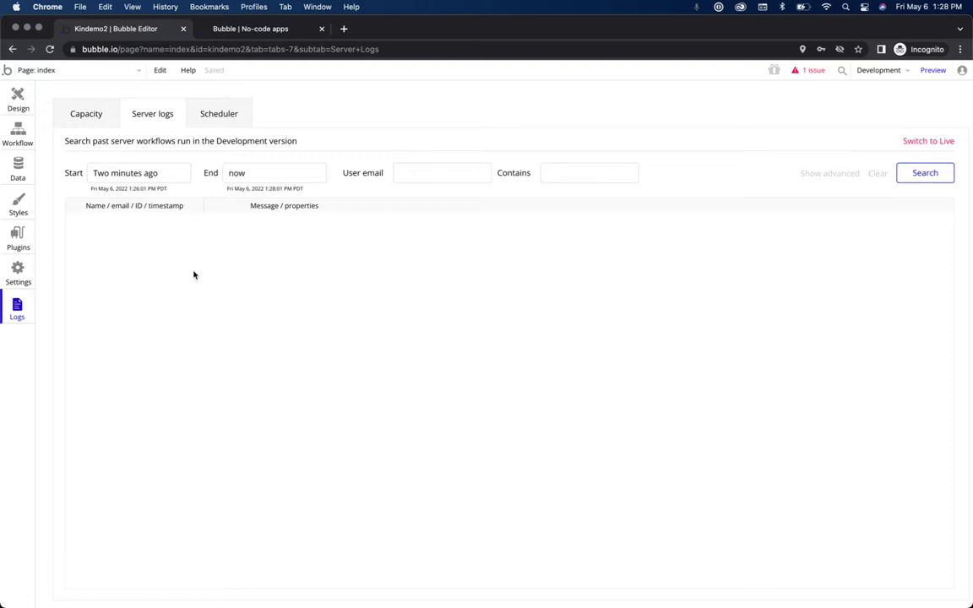
Step: Check the Workflow and Design editors, then bring up the installed plugins list
{"action": "left_click", "coordinate": [19, 134]}
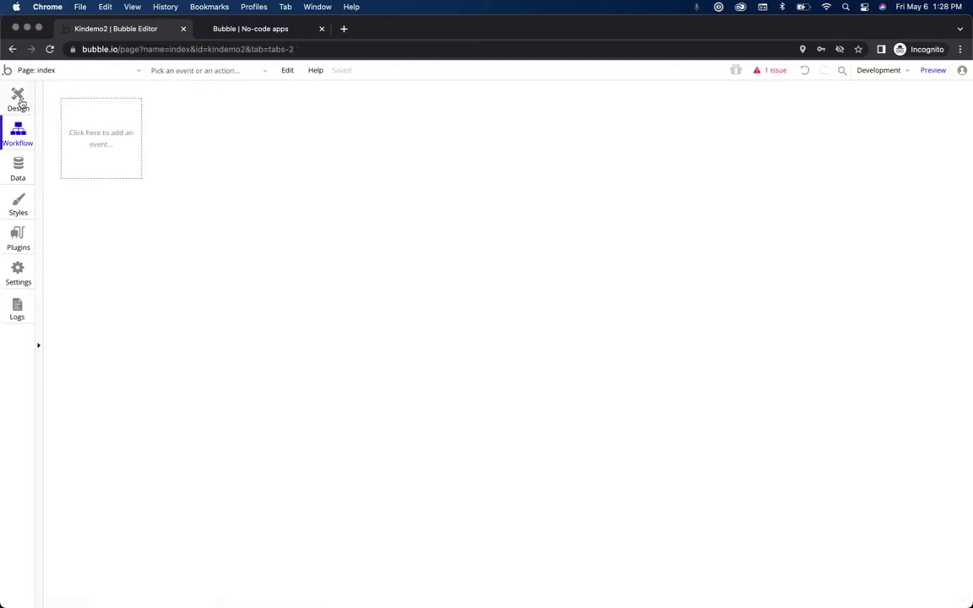
{"action": "left_click", "coordinate": [19, 100]}
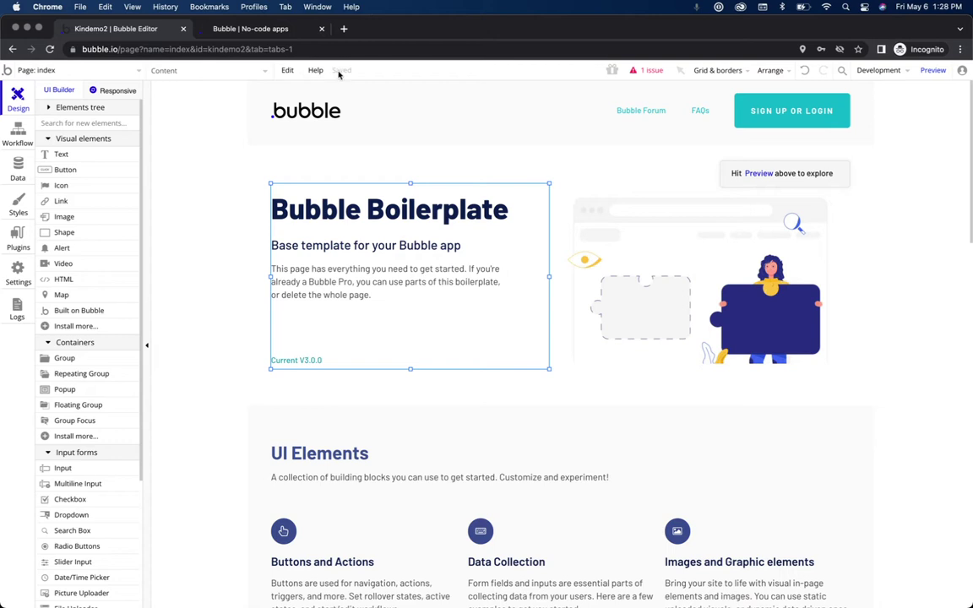
{"action": "left_click", "coordinate": [18, 239]}
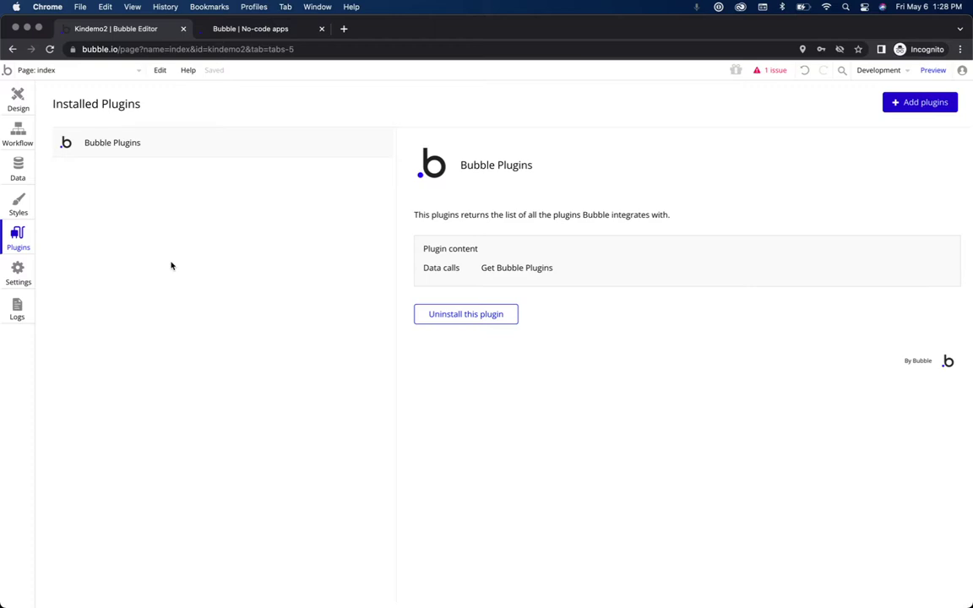
Step: Search the catalogue for 'kin wallet', install the Kin Wallet plugin and review its elements
{"action": "left_click", "coordinate": [918, 105]}
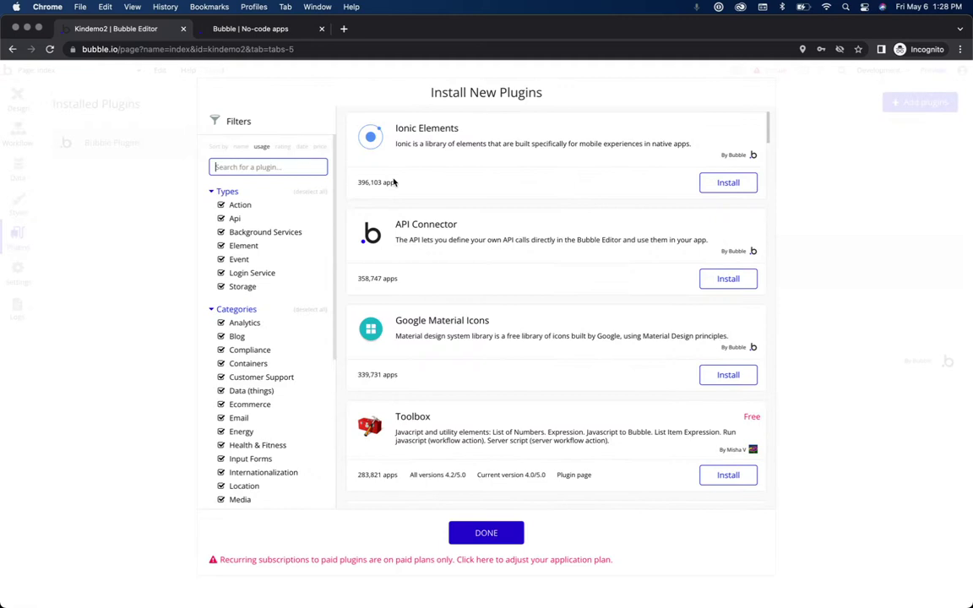
{"action": "type", "text": "kin wallet"}
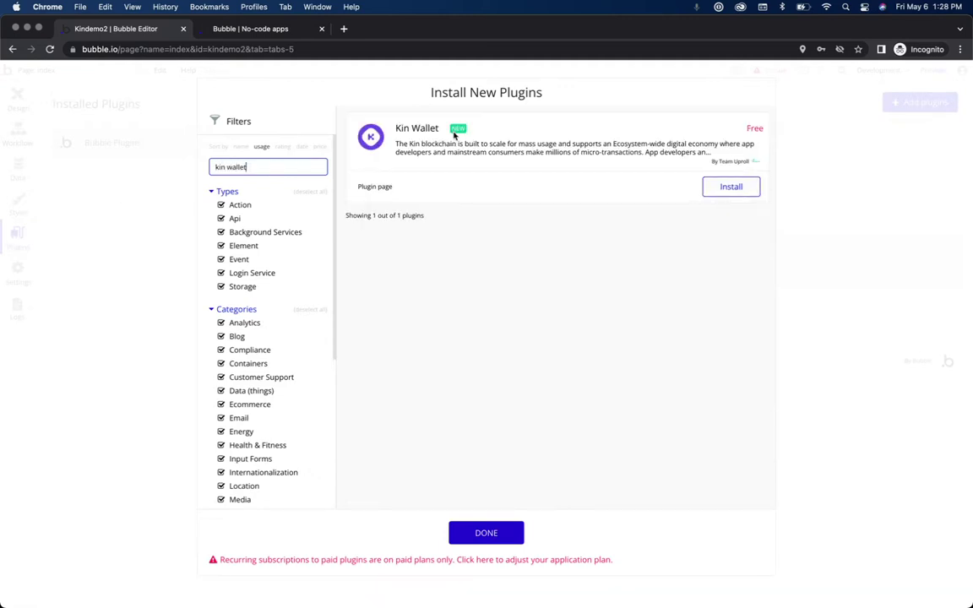
{"action": "left_click", "coordinate": [721, 193]}
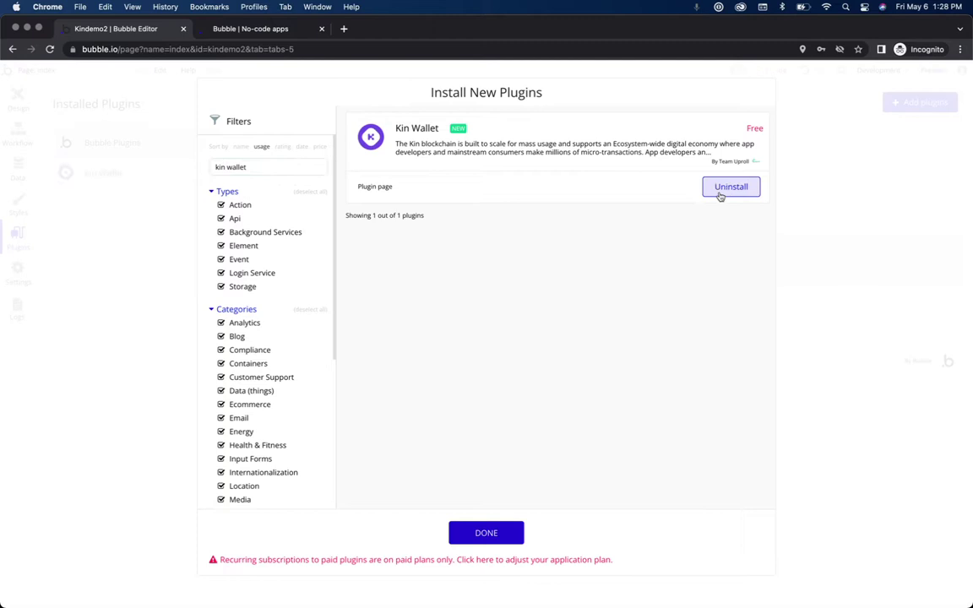
{"action": "left_click", "coordinate": [482, 533]}
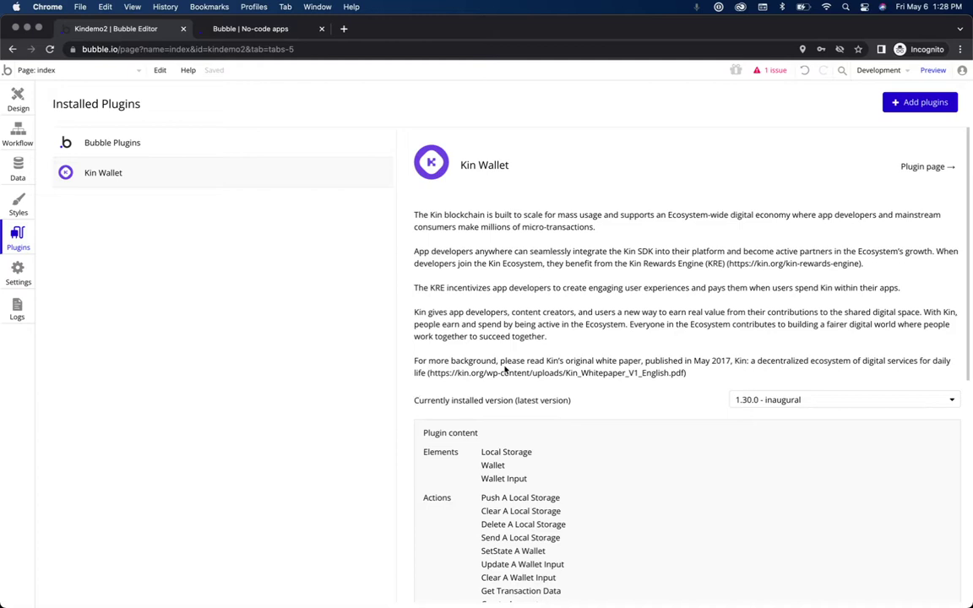
{"action": "scroll", "coordinate": [506, 369], "scroll_direction": "down", "scroll_amount": 5}
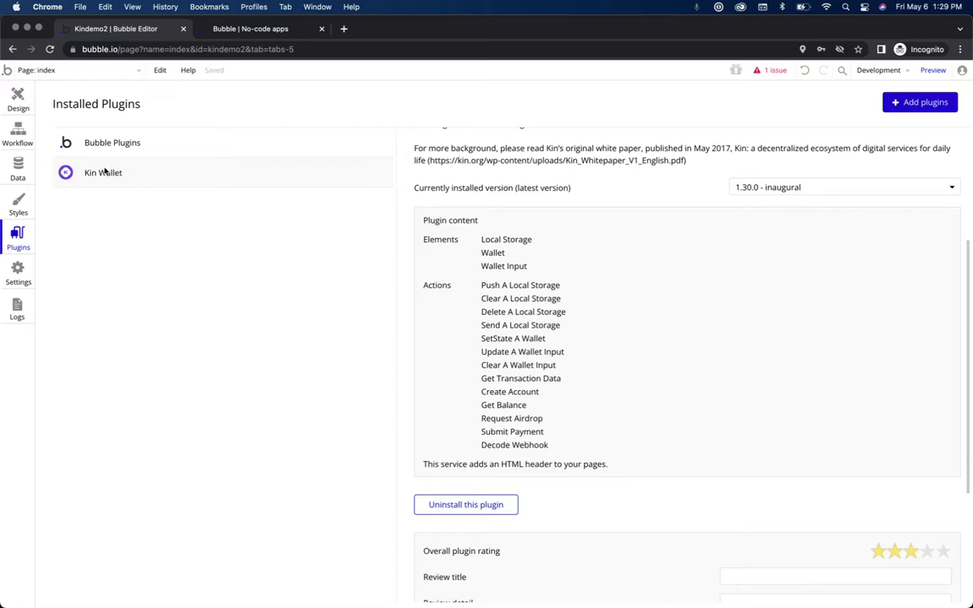
{"action": "left_click", "coordinate": [20, 96]}
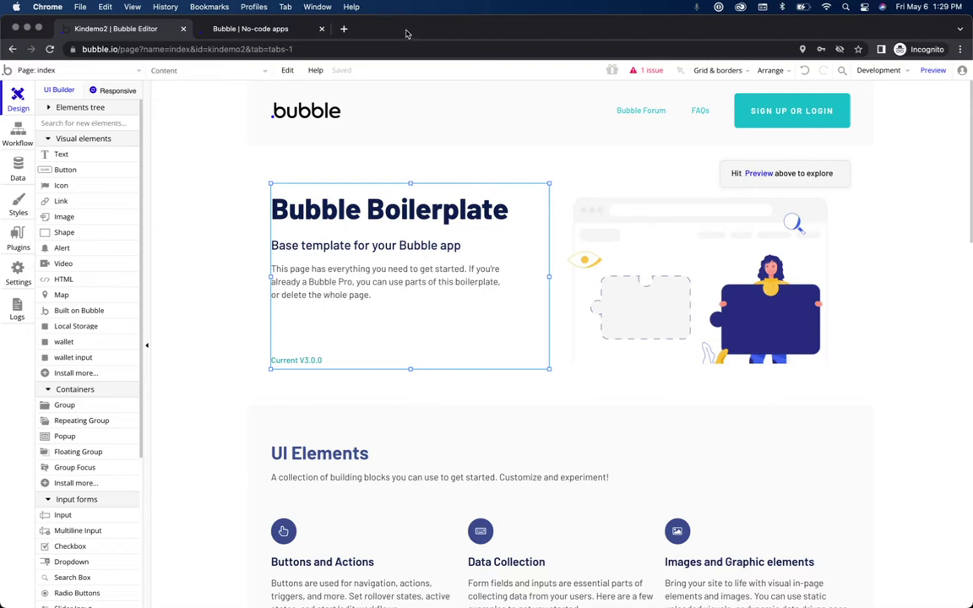
{"action": "left_click", "coordinate": [344, 29]}
{"action": "type", "text": "portal."}
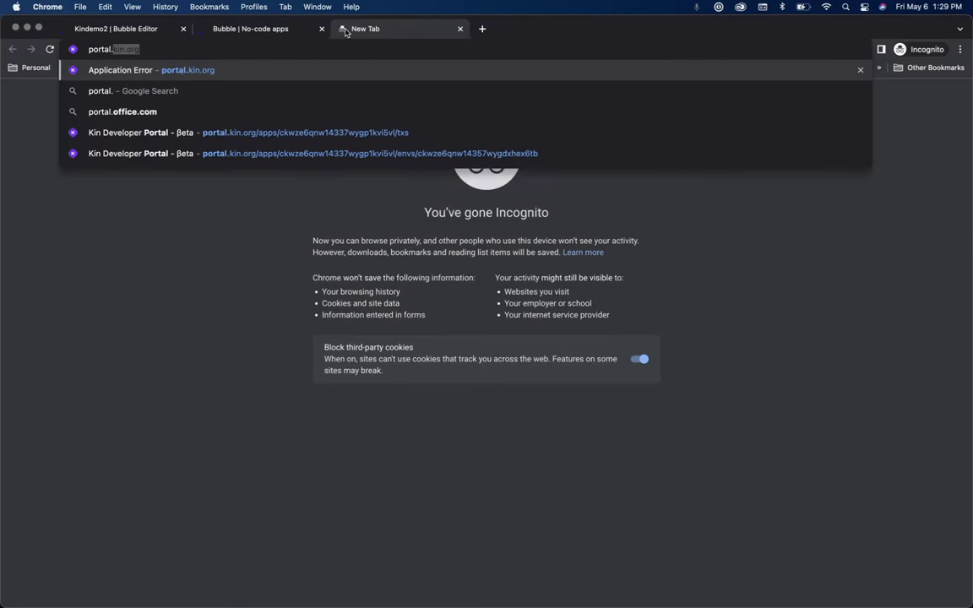
{"action": "key", "text": "Return"}
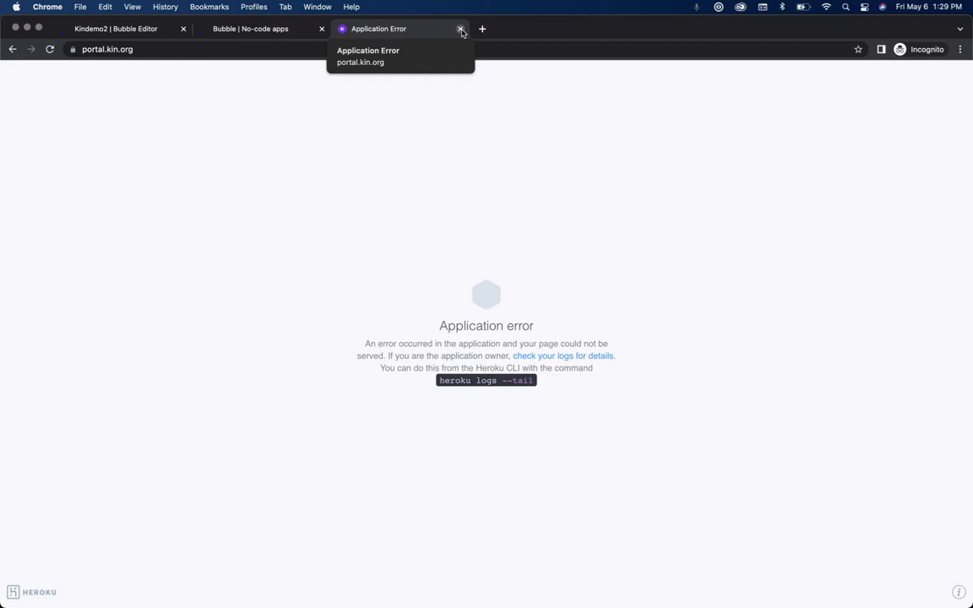
{"action": "left_click", "coordinate": [460, 29]}
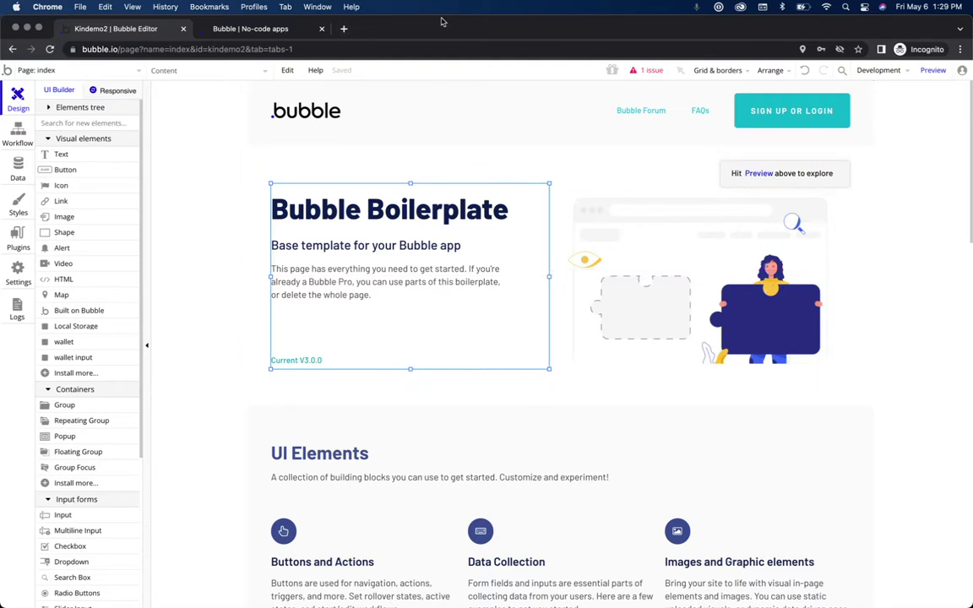
Step: Go to discord.com in a new tab of the other Chrome window and launch the web app
{"action": "left_click_drag", "start_coordinate": [439, 26], "coordinate": [360, 262]}
{"action": "left_click", "coordinate": [297, 29]}
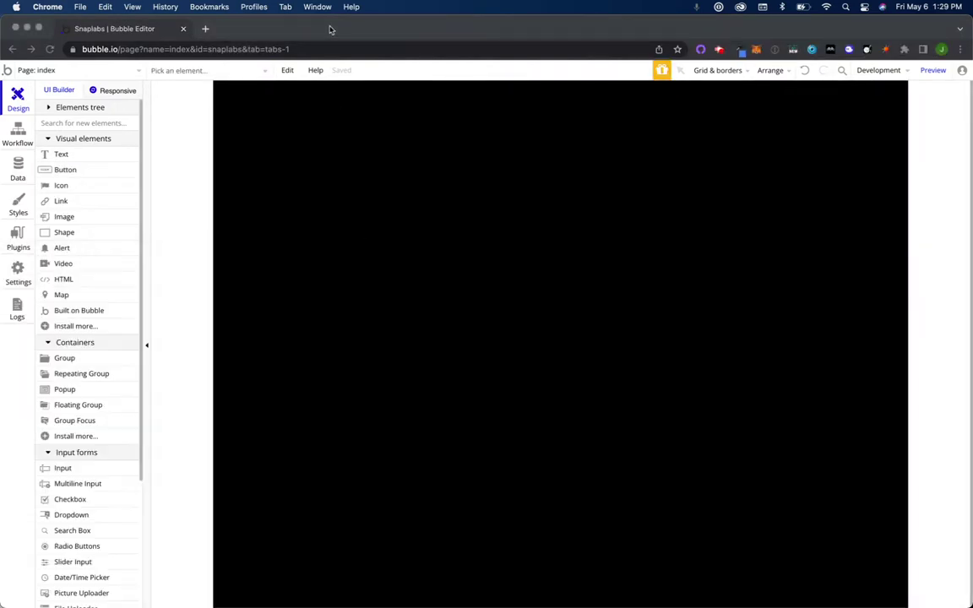
{"action": "left_click", "coordinate": [207, 29]}
{"action": "type", "text": "discord"}
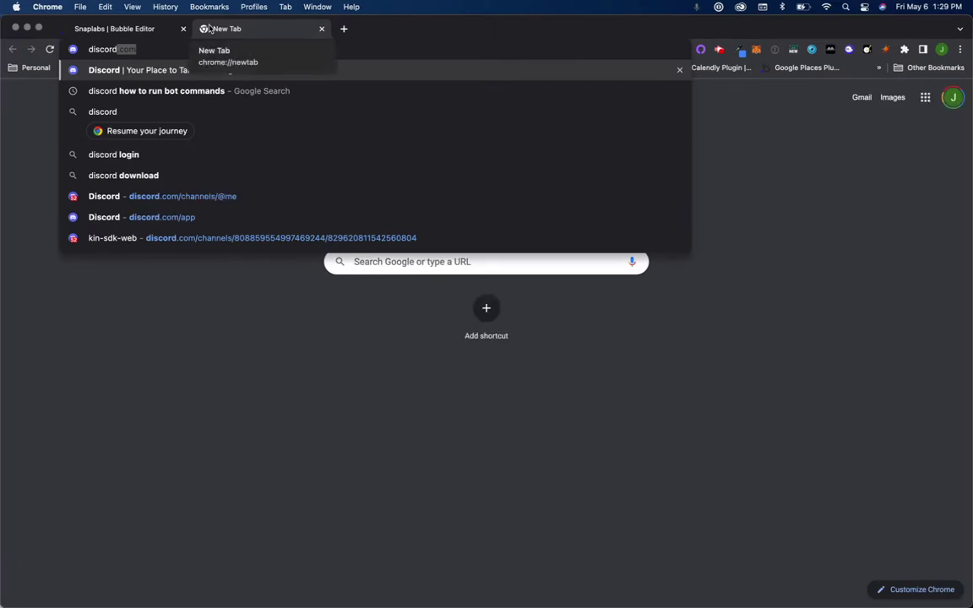
{"action": "key", "text": "Return"}
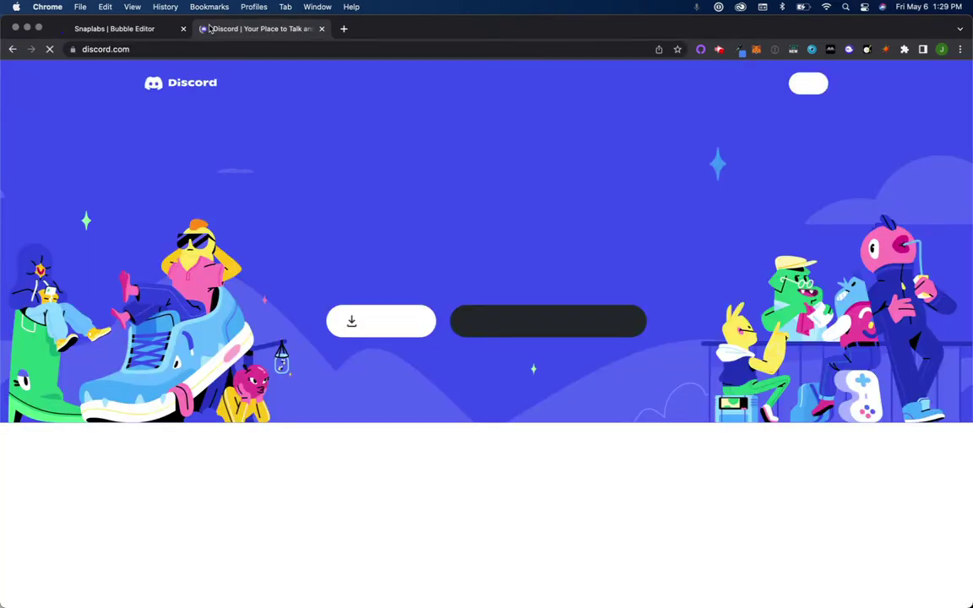
{"action": "left_click", "coordinate": [809, 85]}
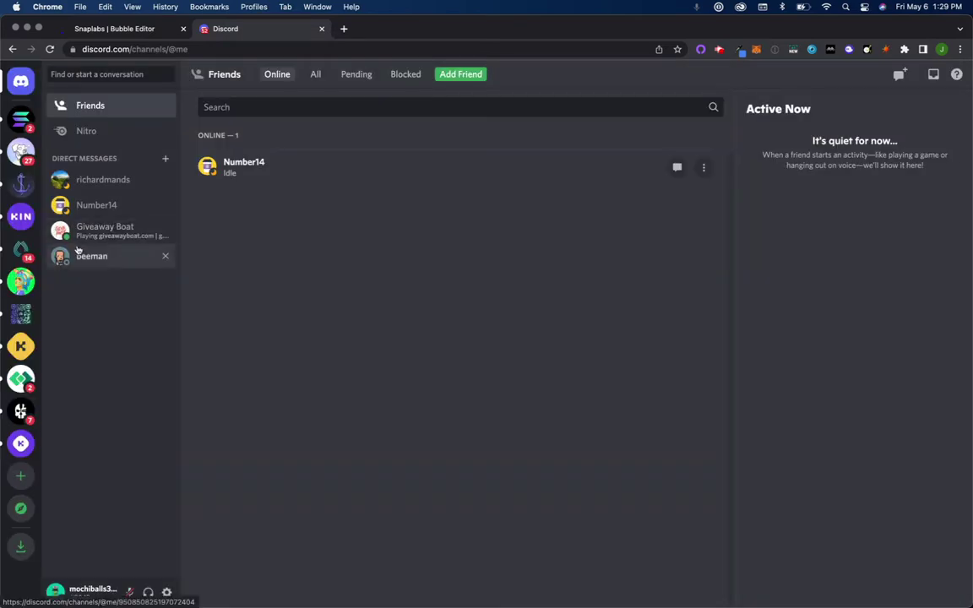
Step: Read the Kin Developer Community support thread about the AppIndex 402 activation request
{"action": "left_click", "coordinate": [21, 345]}
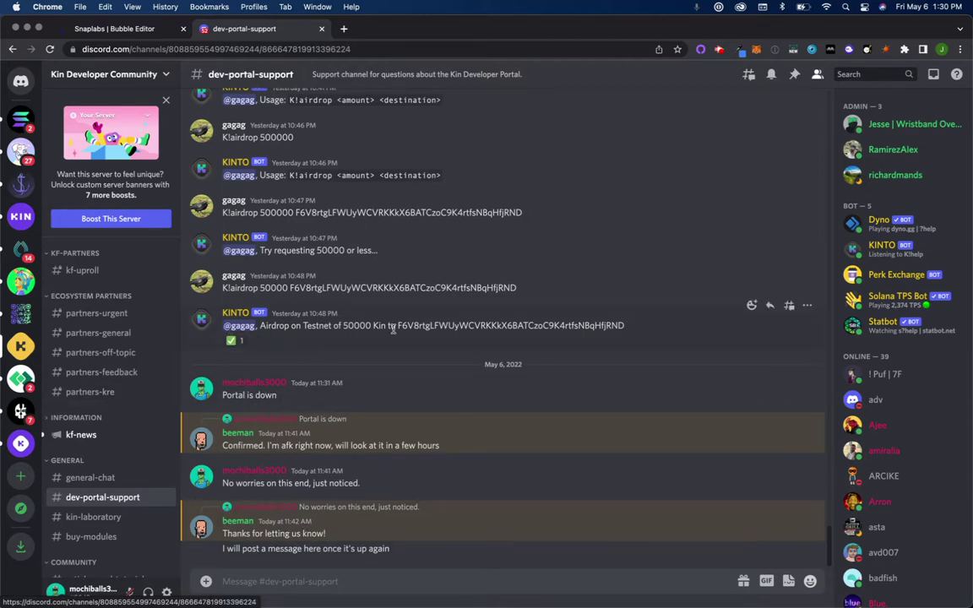
{"action": "scroll", "coordinate": [392, 328], "scroll_direction": "up", "scroll_amount": 5}
{"action": "scroll", "coordinate": [393, 329], "scroll_direction": "up", "scroll_amount": 10}
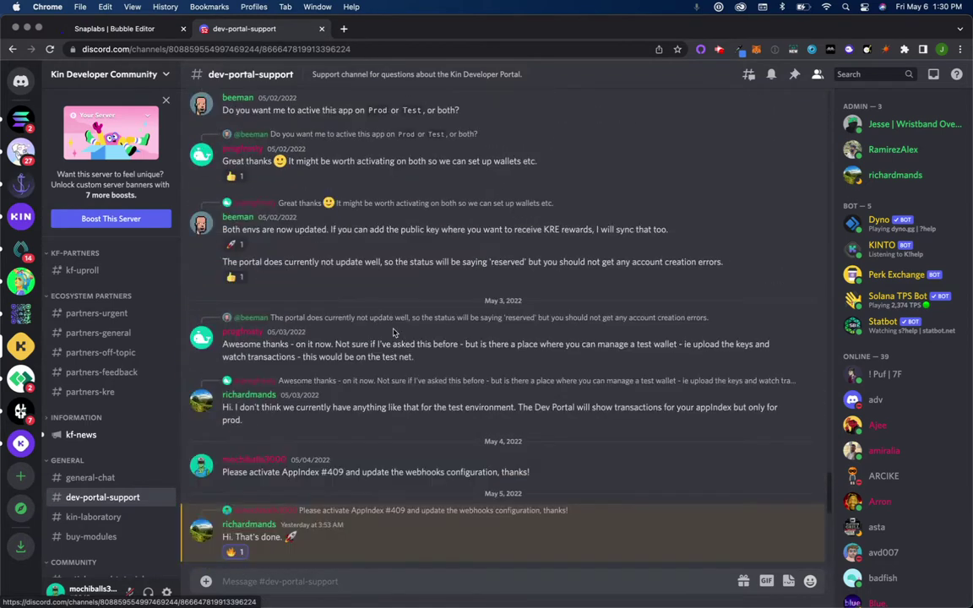
{"action": "scroll", "coordinate": [393, 332], "scroll_direction": "up", "scroll_amount": 10}
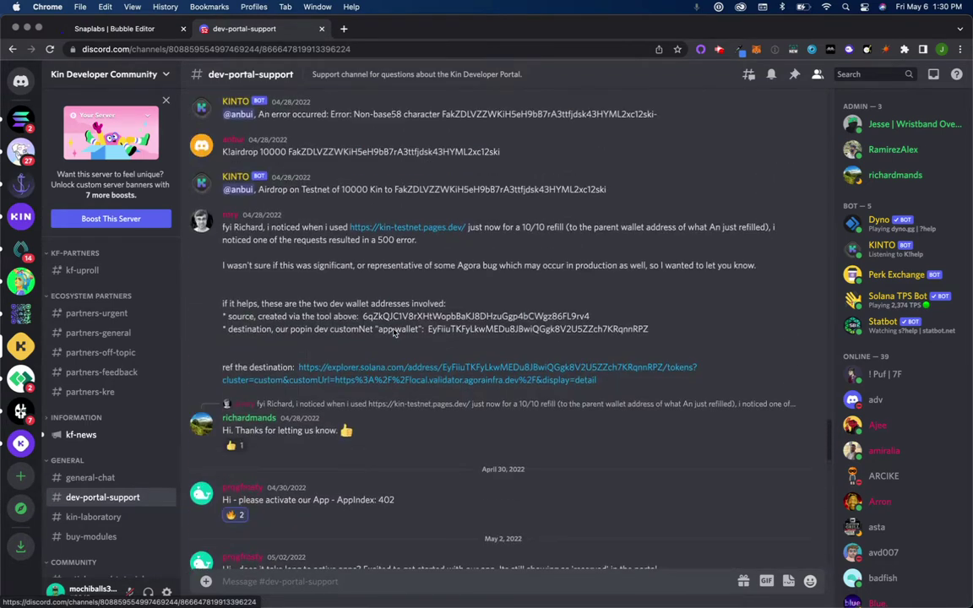
{"action": "scroll", "coordinate": [393, 332], "scroll_direction": "up", "scroll_amount": 4}
{"action": "scroll", "coordinate": [392, 331], "scroll_direction": "down", "scroll_amount": 8}
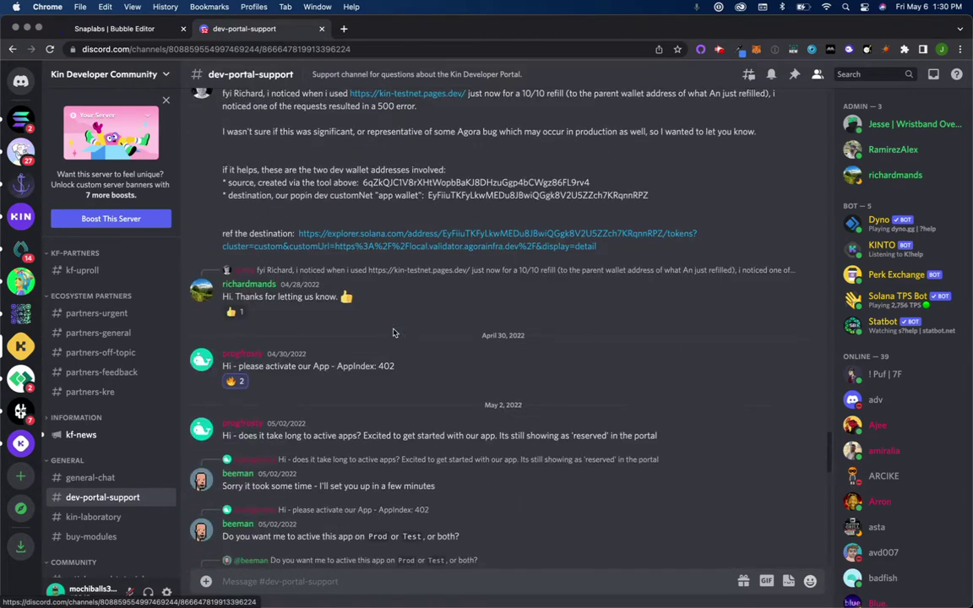
{"action": "scroll", "coordinate": [392, 332], "scroll_direction": "down", "scroll_amount": 2}
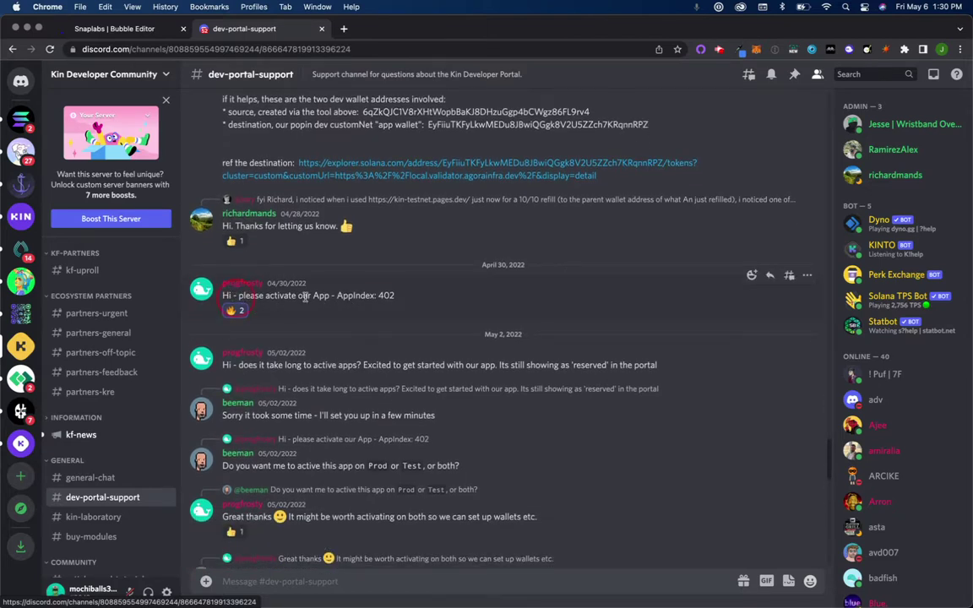
{"action": "left_click_drag", "start_coordinate": [228, 294], "coordinate": [394, 310]}
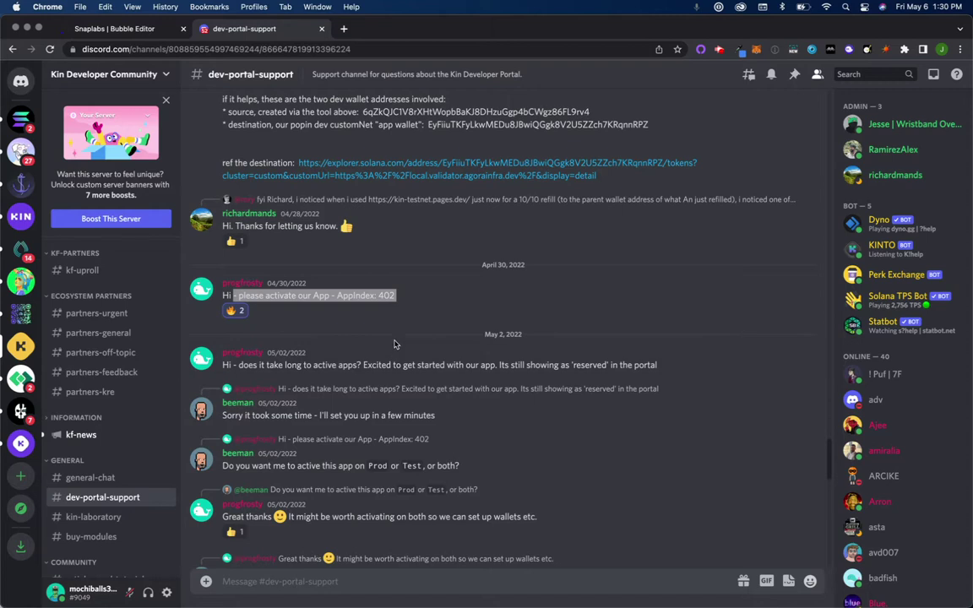
{"action": "left_click", "coordinate": [409, 390]}
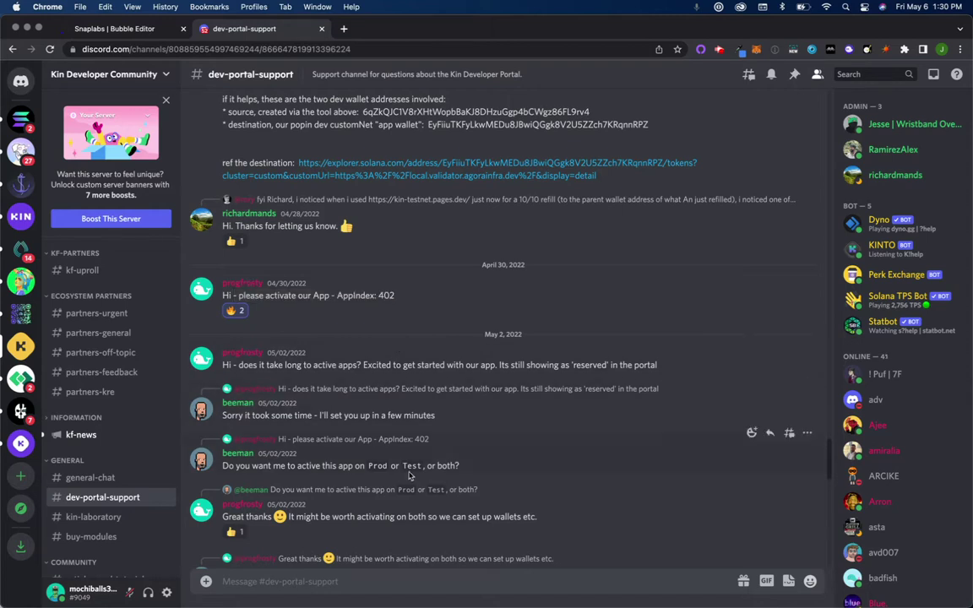
{"action": "scroll", "coordinate": [408, 477], "scroll_direction": "down", "scroll_amount": 1}
{"action": "scroll", "coordinate": [409, 477], "scroll_direction": "down", "scroll_amount": 1}
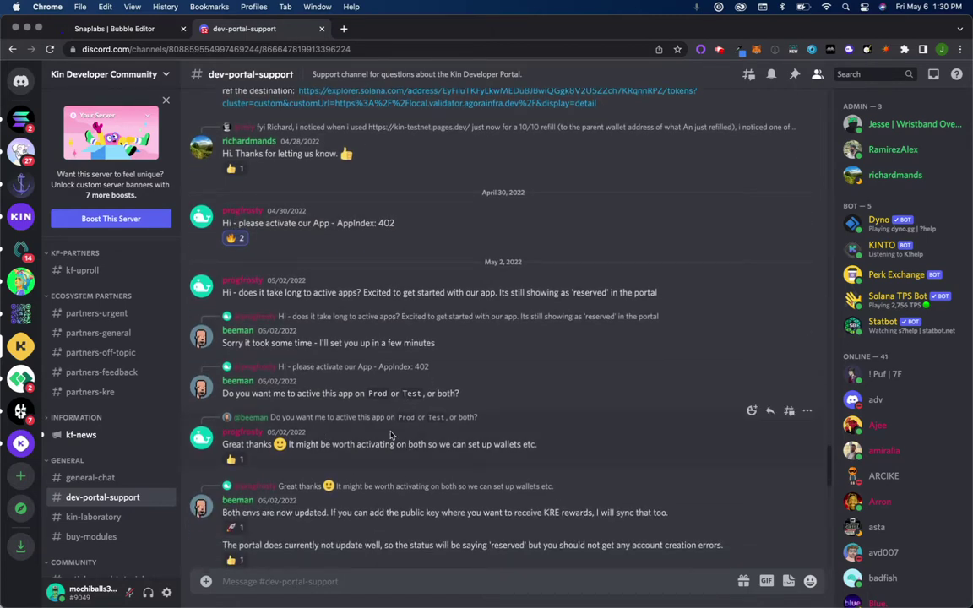
{"action": "scroll", "coordinate": [422, 432], "scroll_direction": "down", "scroll_amount": 1}
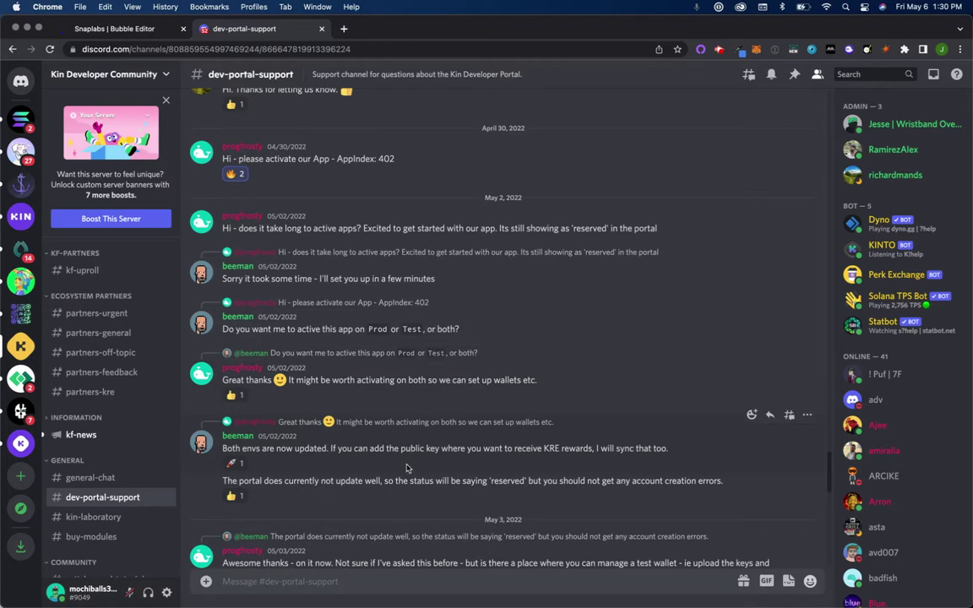
Step: Bring the Kindemo2 Bubble editor window to the front via Mission Control
{"action": "left_click", "coordinate": [144, 34]}
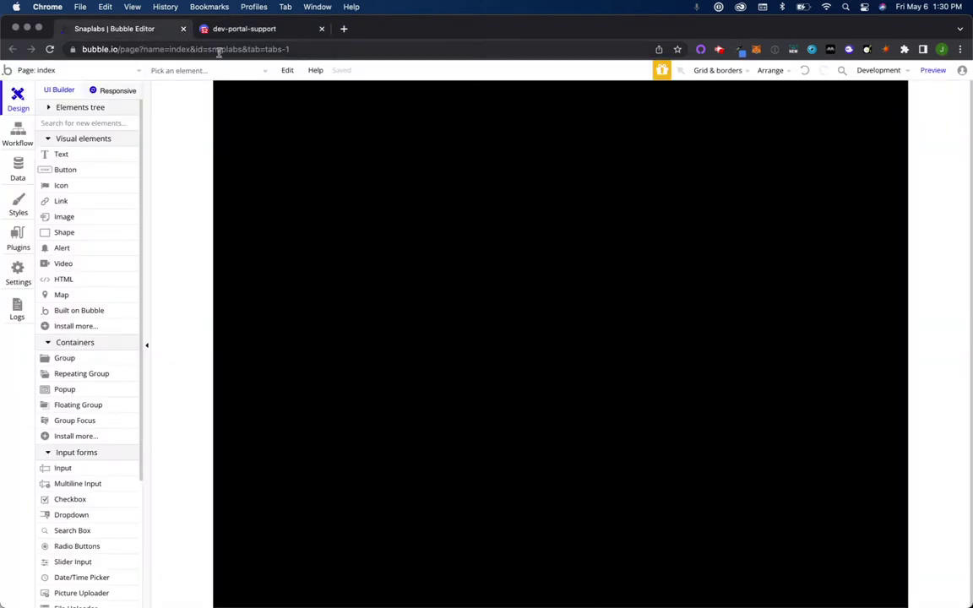
{"action": "key", "text": "ctrl+Up"}
{"action": "left_click", "coordinate": [604, 196]}
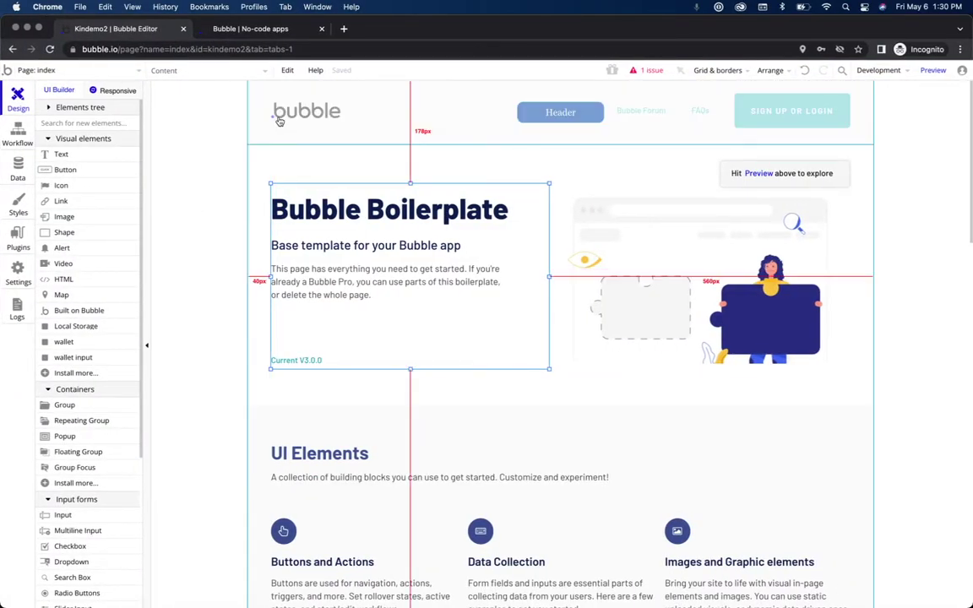
Step: Add a new blank page named 'wallet' from the page dropdown
{"action": "left_click", "coordinate": [130, 73]}
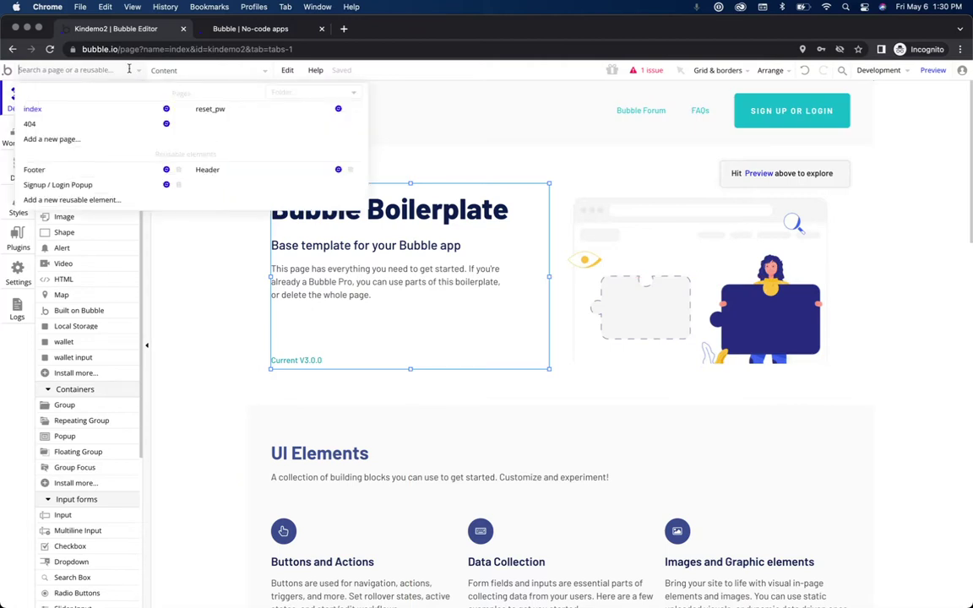
{"action": "left_click", "coordinate": [74, 139]}
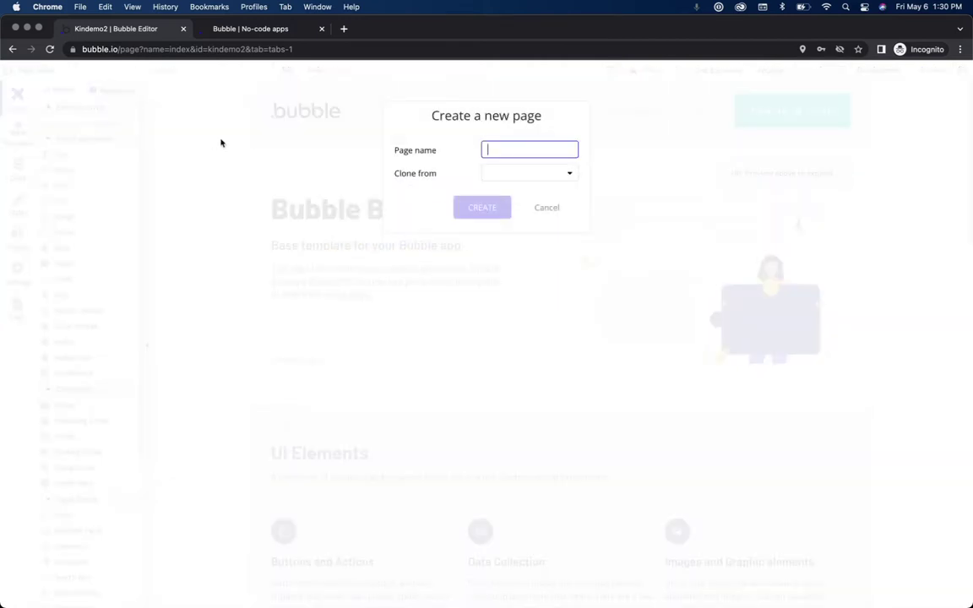
{"action": "type", "text": "wallet"}
{"action": "left_click", "coordinate": [498, 210]}
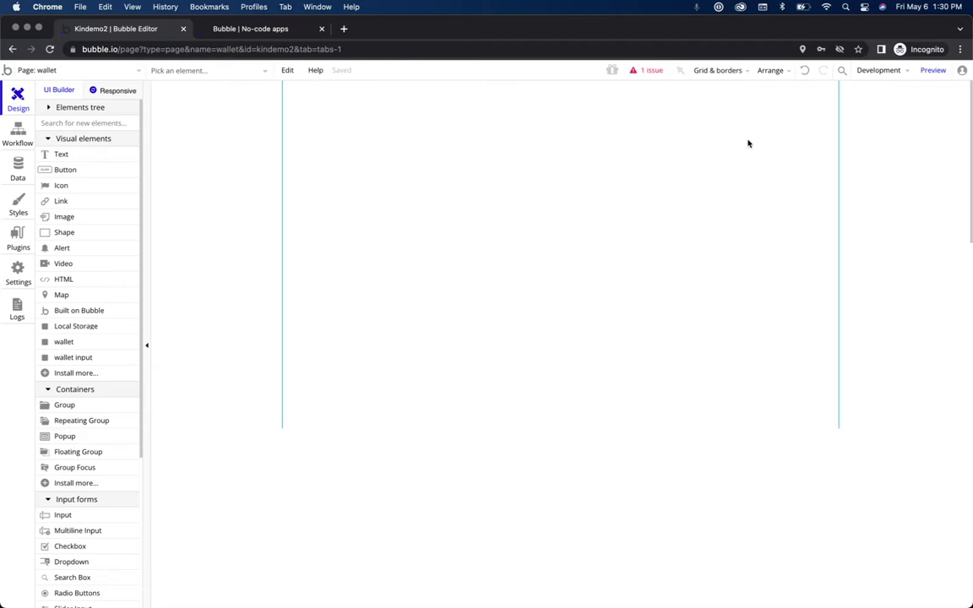
{"action": "left_click", "coordinate": [932, 70]}
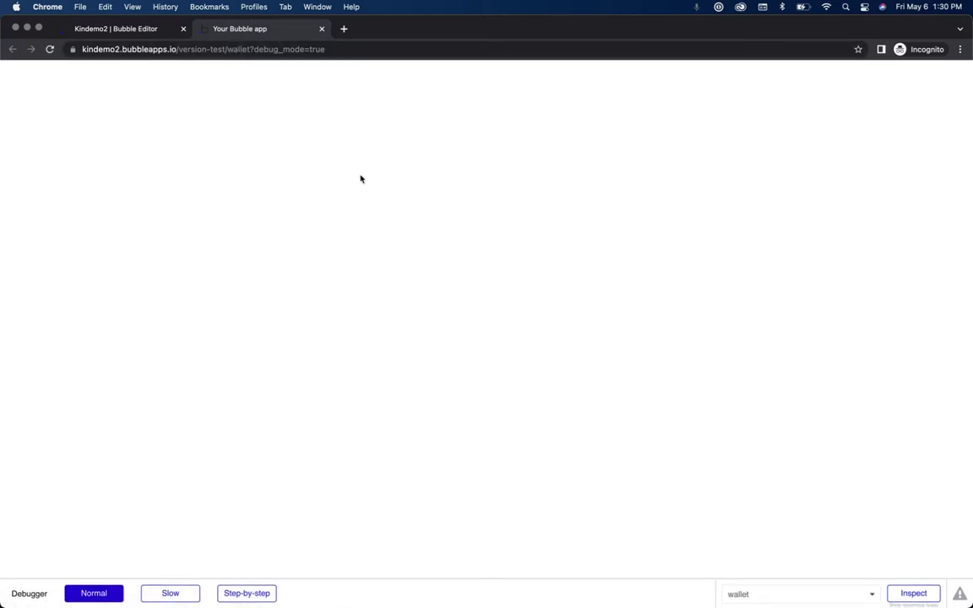
{"action": "left_click", "coordinate": [138, 31]}
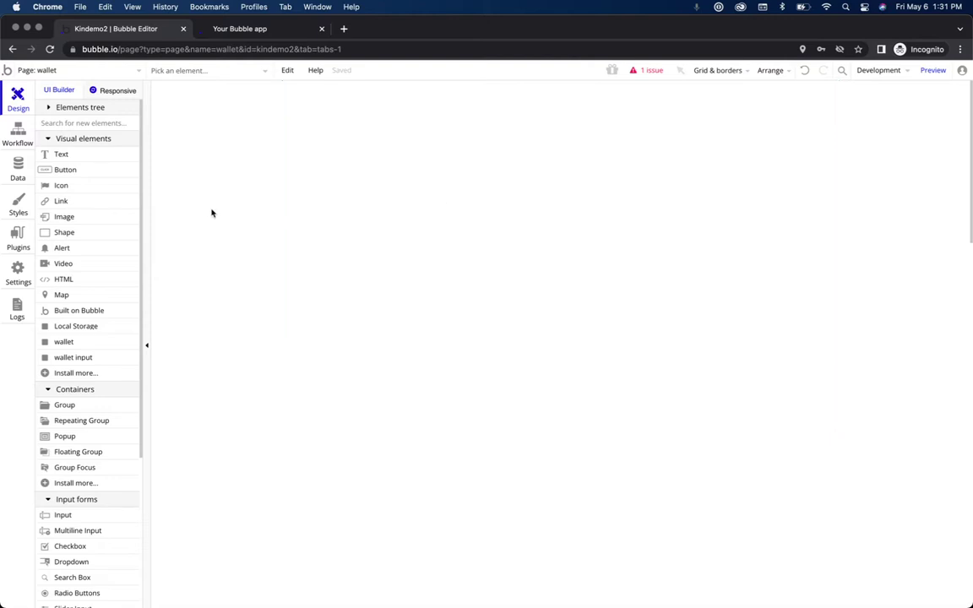
{"action": "left_click", "coordinate": [14, 239]}
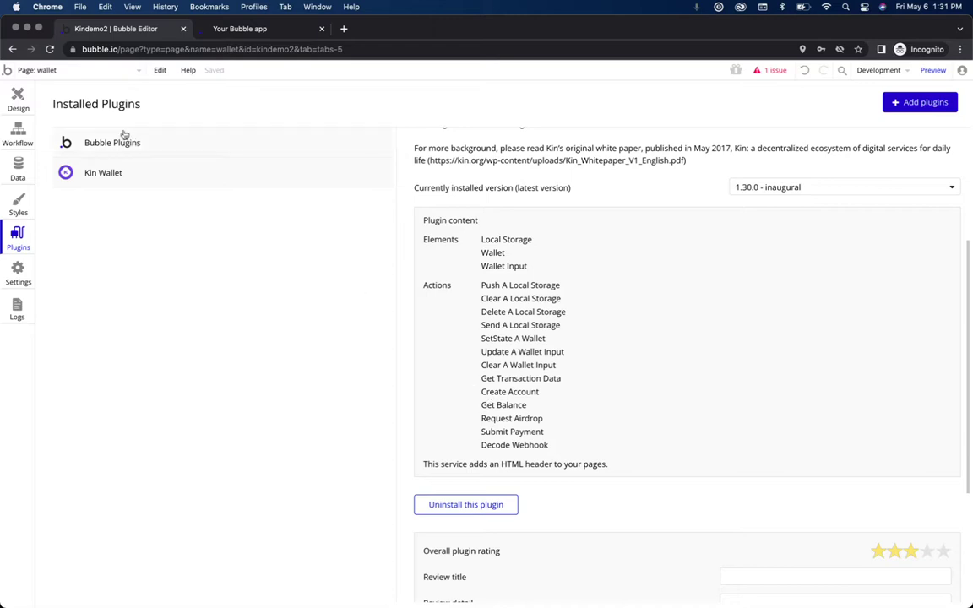
{"action": "left_click", "coordinate": [19, 100]}
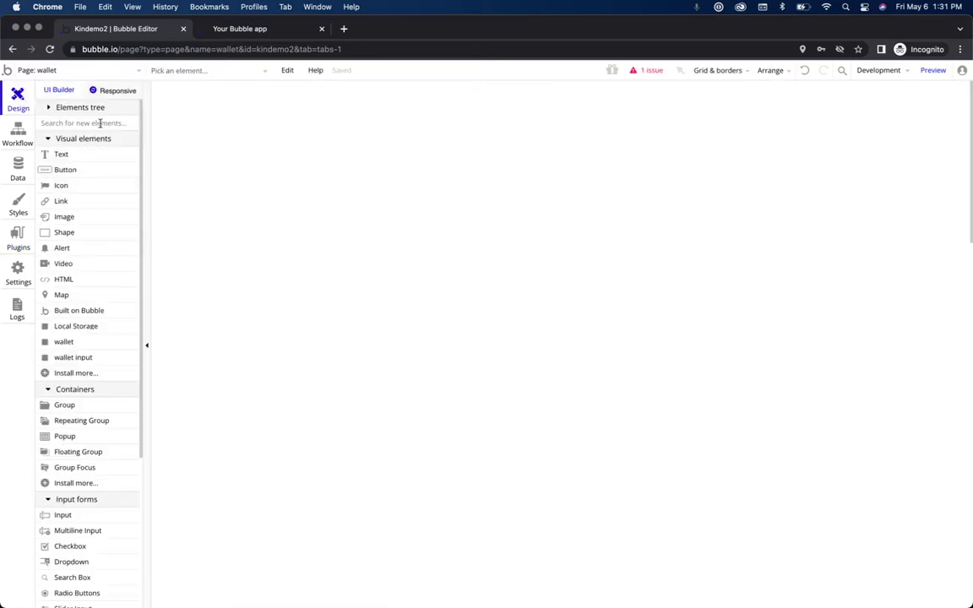
Step: Drop a 'wallet input' element onto the page at 140, 482, then check issues and preview
{"action": "type", "text": "walle"}
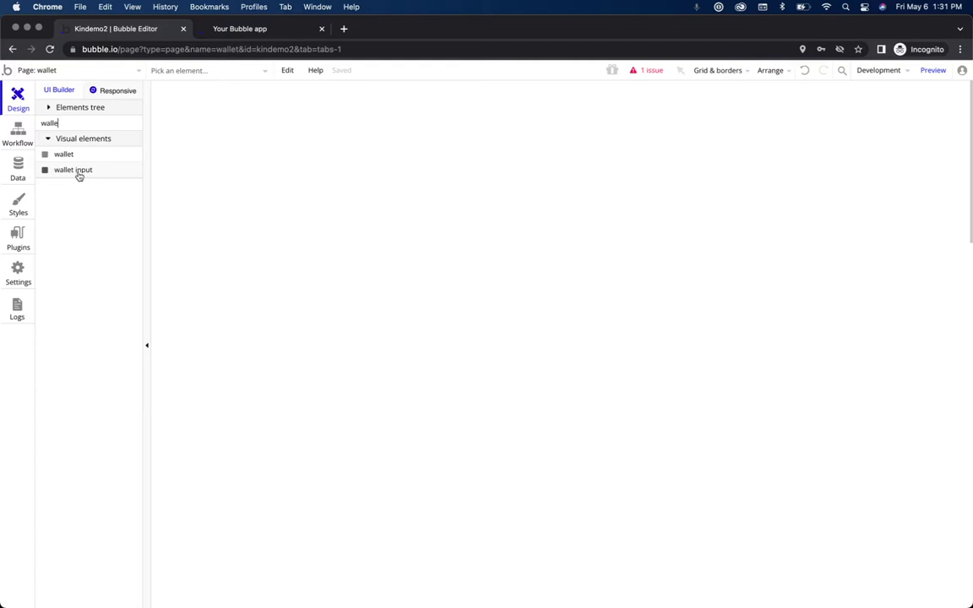
{"action": "type", "text": "t"}
{"action": "left_click_drag", "start_coordinate": [68, 176], "coordinate": [365, 361]}
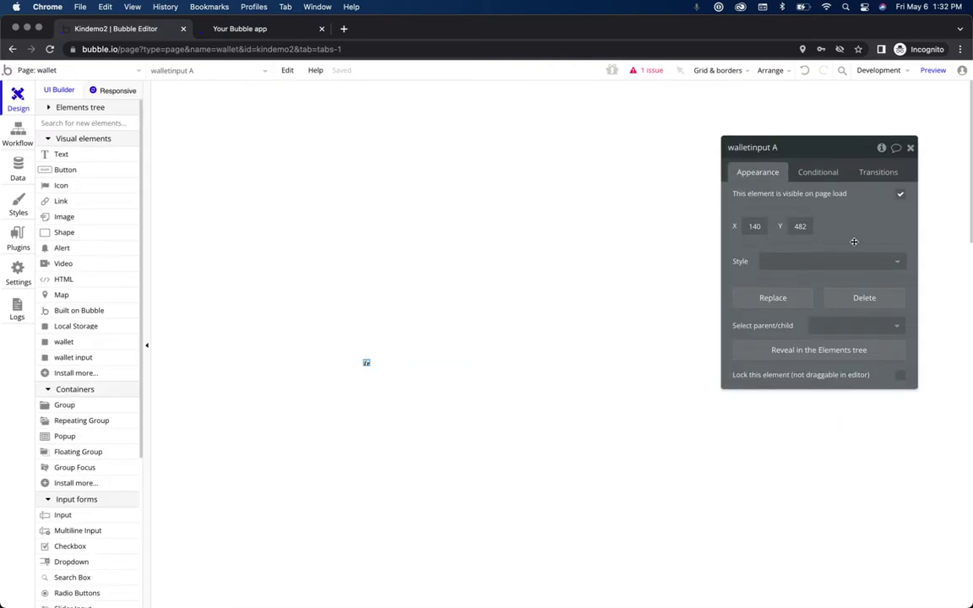
{"action": "left_click", "coordinate": [653, 74]}
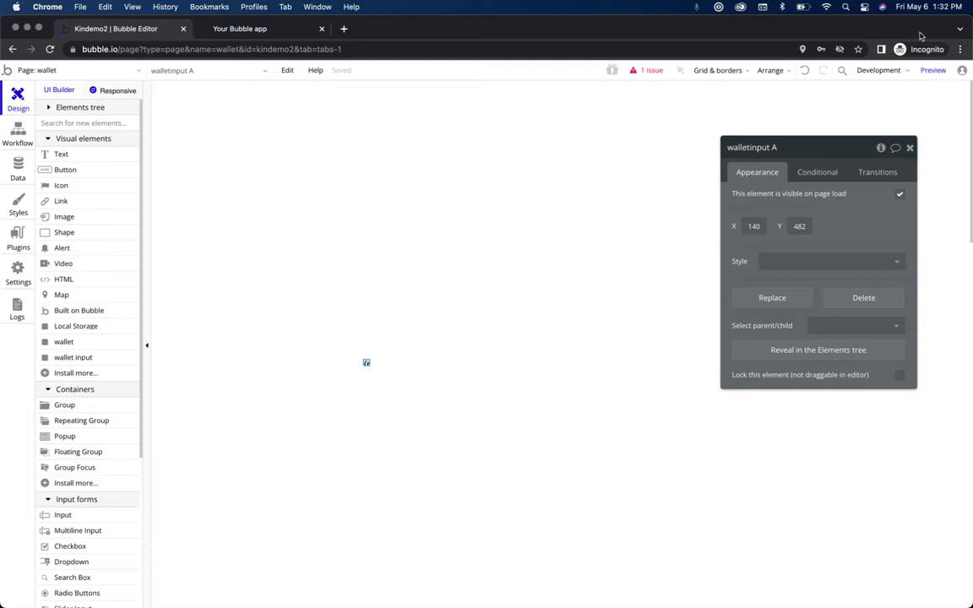
{"action": "left_click", "coordinate": [933, 70]}
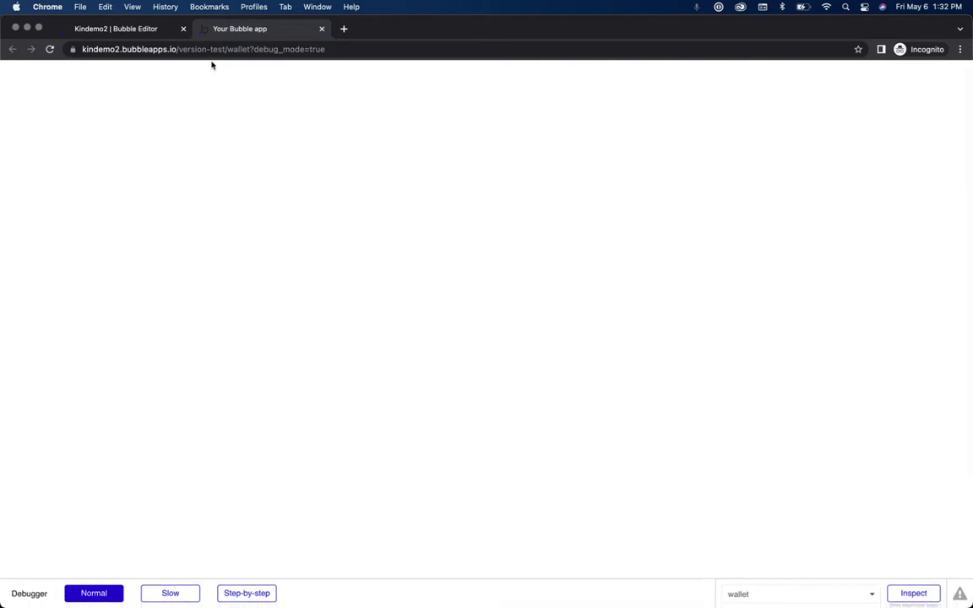
{"action": "left_click", "coordinate": [142, 30]}
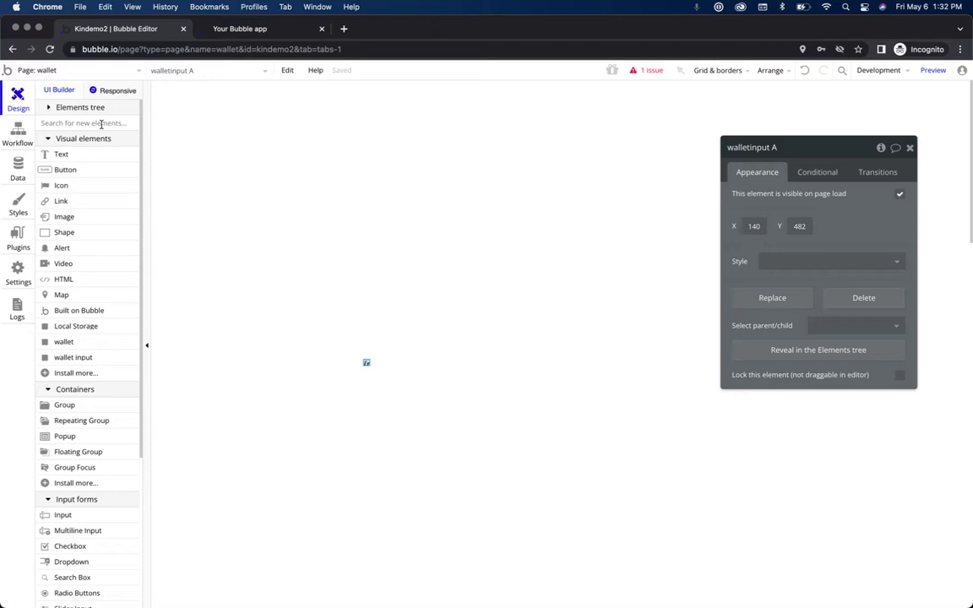
Step: Place a Button at the page's top right (797, 6) and relabel it 'create account'
{"action": "type", "text": "button"}
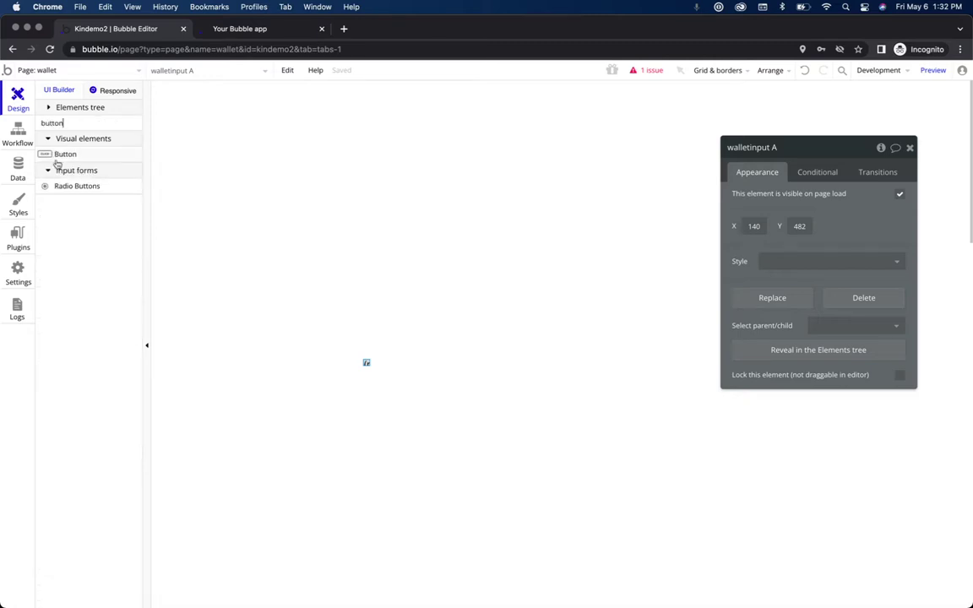
{"action": "left_click_drag", "start_coordinate": [61, 158], "coordinate": [755, 94]}
{"action": "double_click", "coordinate": [725, 163]}
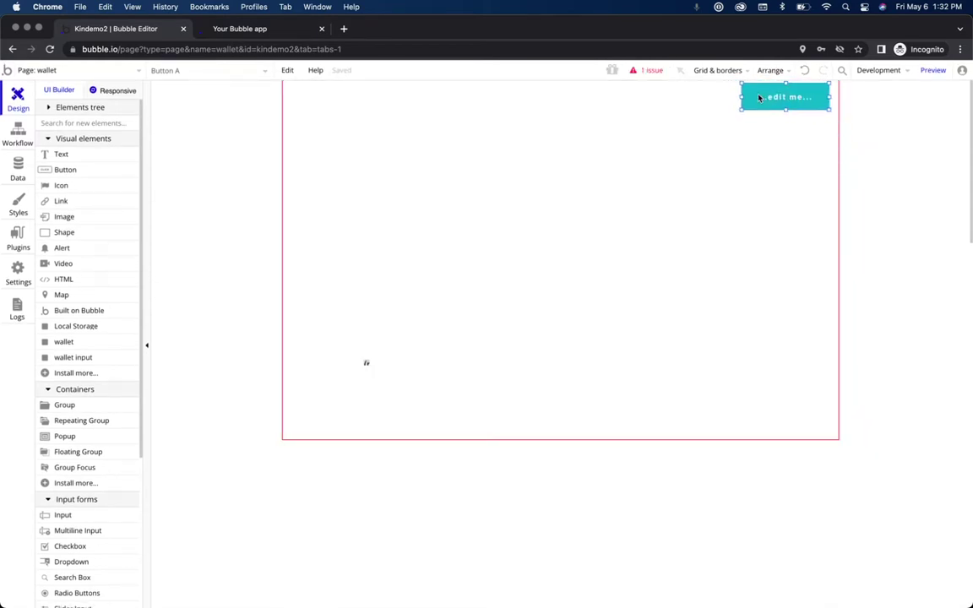
{"action": "double_click", "coordinate": [762, 95]}
{"action": "triple_click", "coordinate": [783, 200]}
{"action": "type", "text": "c"}
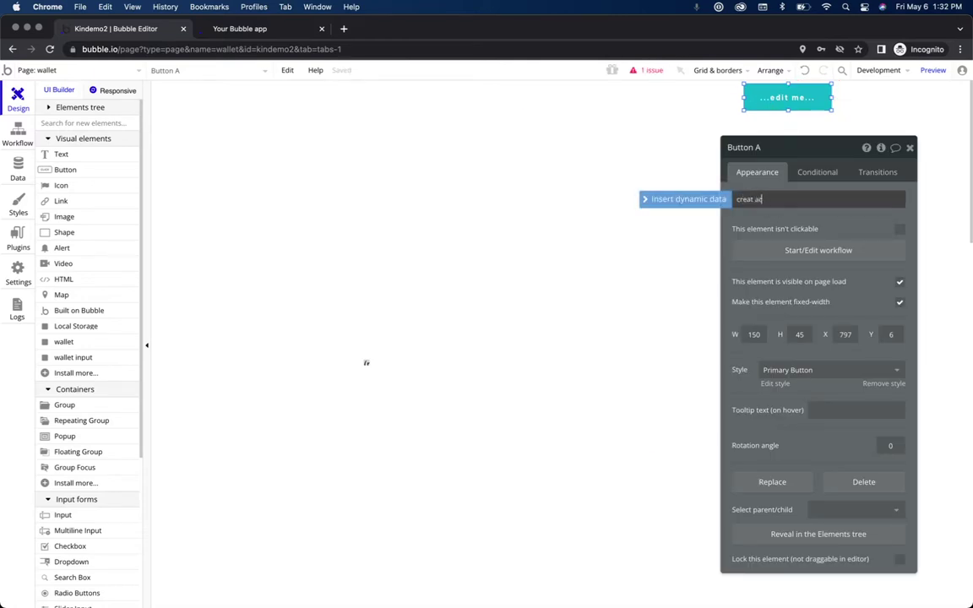
{"action": "type", "text": "reate account"}
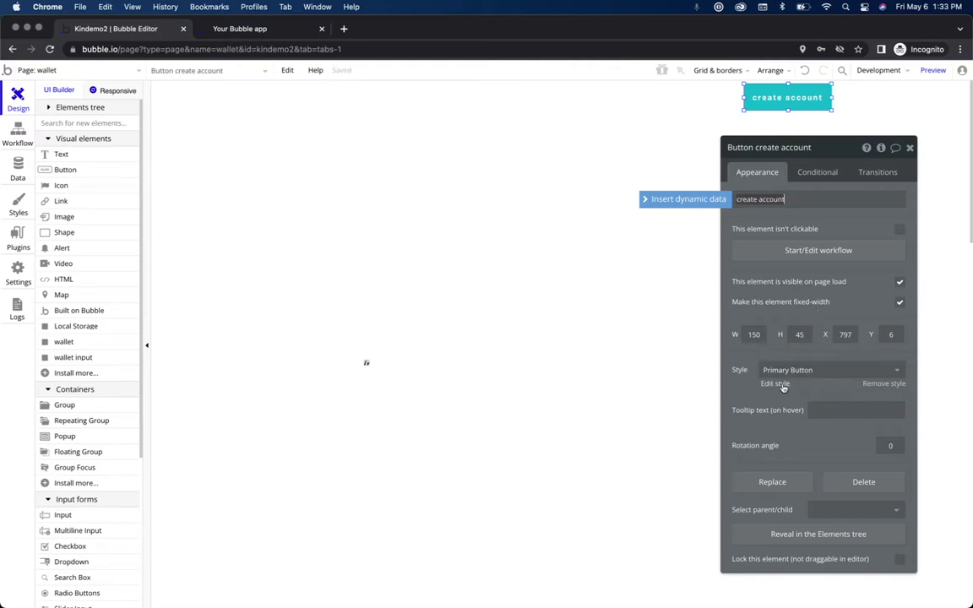
Step: Give the Primary Button style a 000000 black background, Poppins (500) font and roundness 10
{"action": "left_click", "coordinate": [774, 384]}
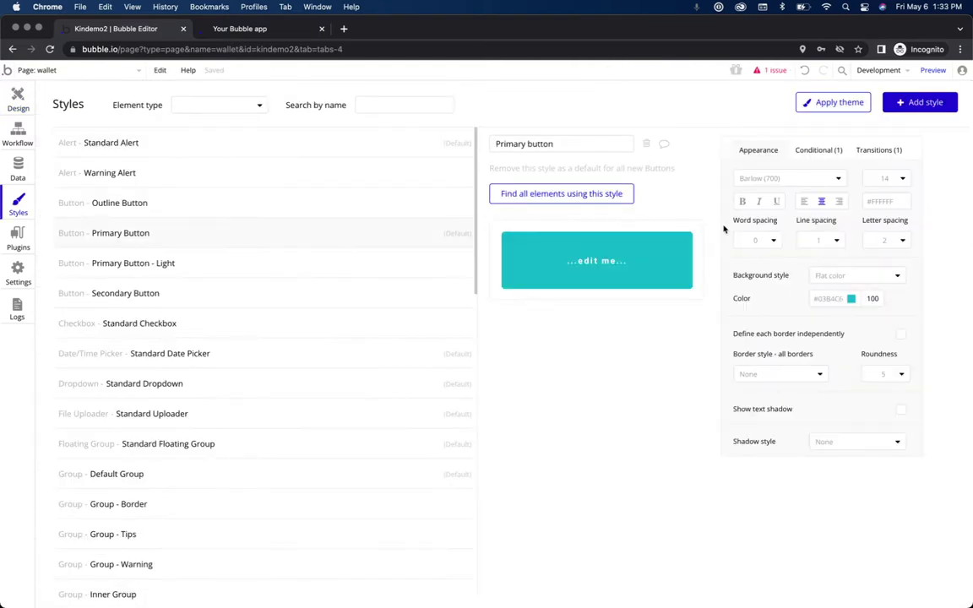
{"action": "left_click", "coordinate": [836, 297]}
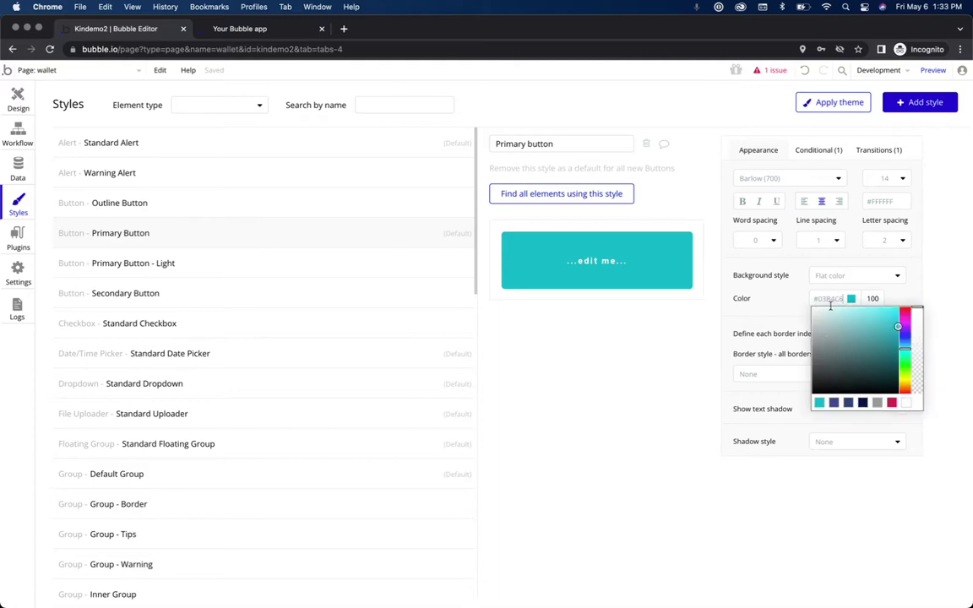
{"action": "type", "text": "000000"}
{"action": "left_click", "coordinate": [703, 443]}
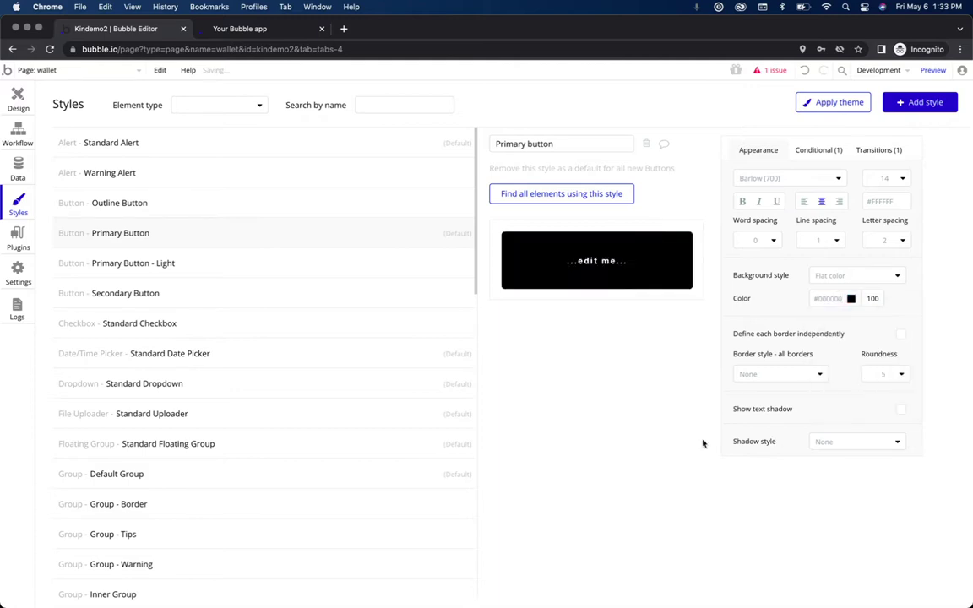
{"action": "left_click", "coordinate": [810, 180]}
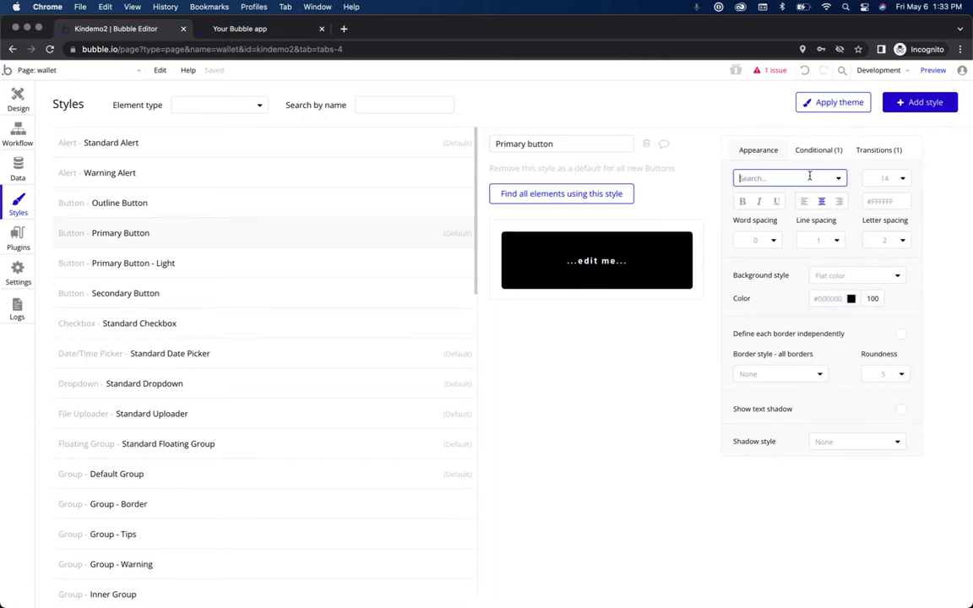
{"action": "type", "text": "poppins"}
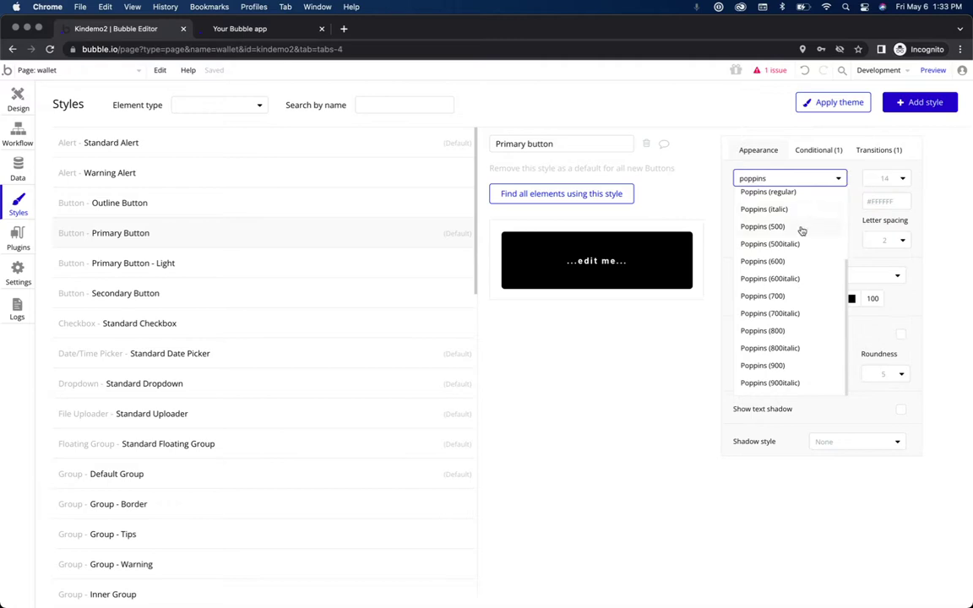
{"action": "left_click", "coordinate": [798, 226]}
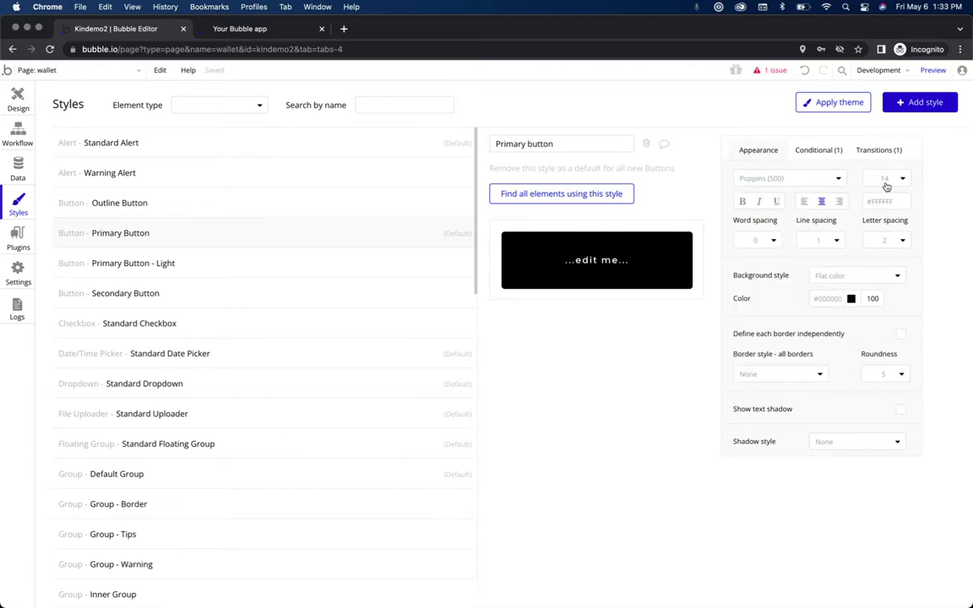
{"action": "left_click", "coordinate": [884, 373]}
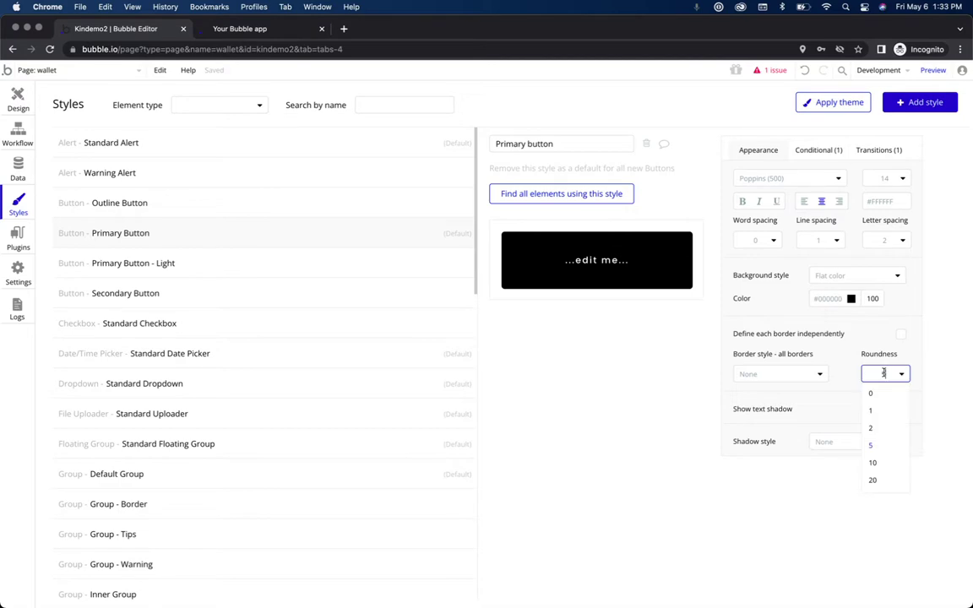
{"action": "left_click", "coordinate": [882, 465]}
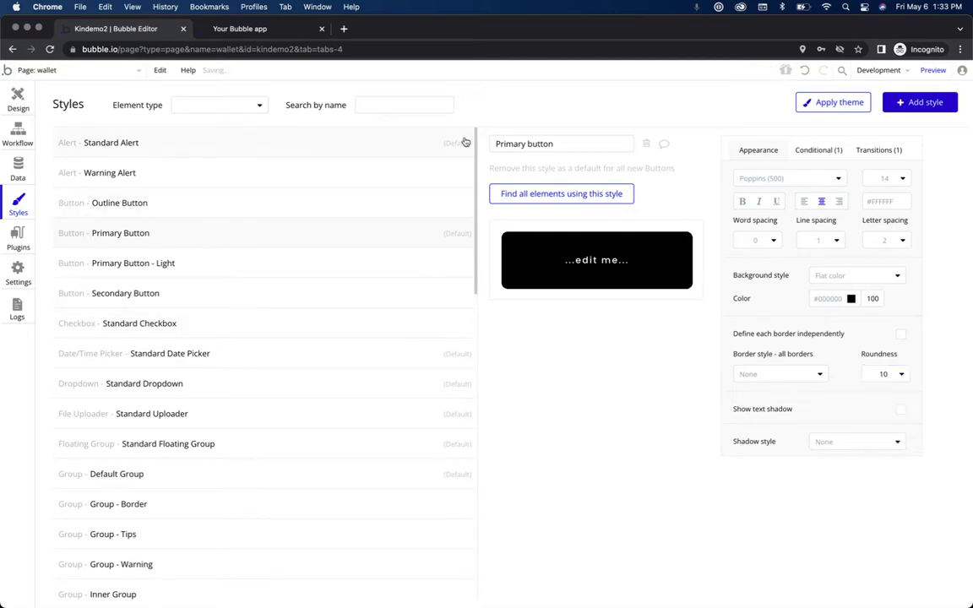
{"action": "left_click", "coordinate": [18, 95]}
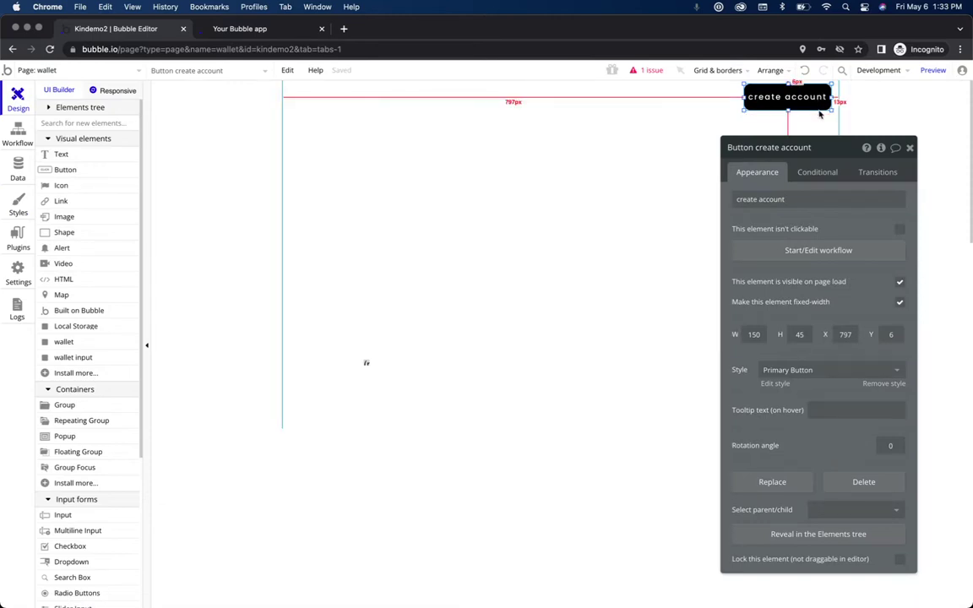
Step: Nudge the create account button to X 800, Y 10 and check it in the preview
{"action": "key", "text": "Right"}
{"action": "key", "text": "Right"}
{"action": "key", "text": "Right"}
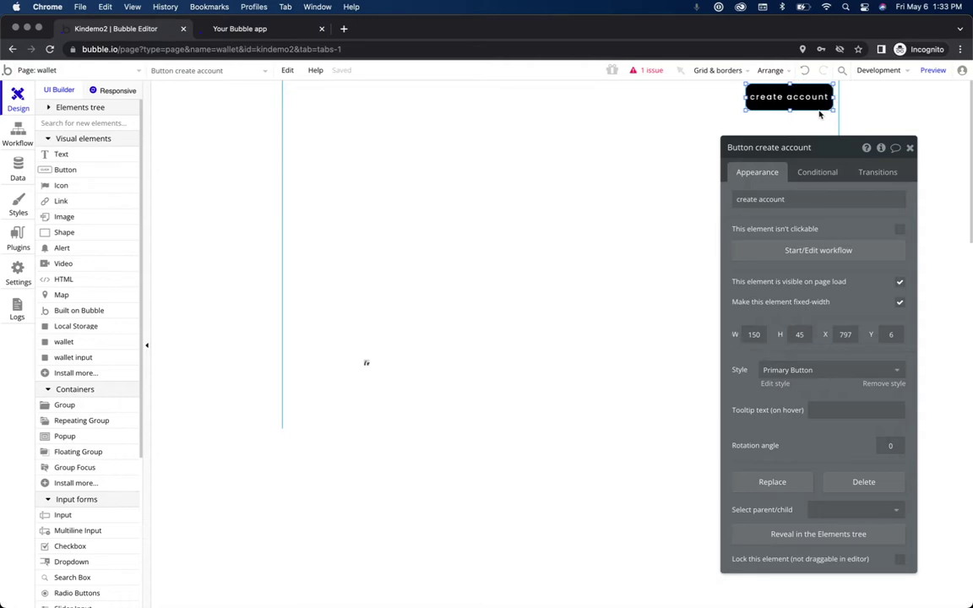
{"action": "key", "text": "Down"}
{"action": "key", "text": "Down"}
{"action": "key", "text": "Down"}
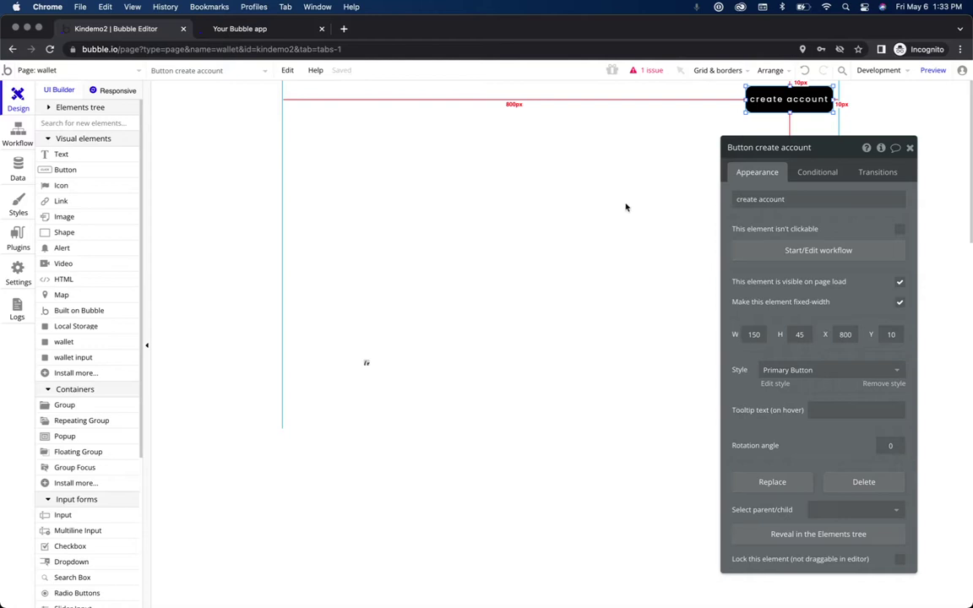
{"action": "left_click", "coordinate": [933, 71]}
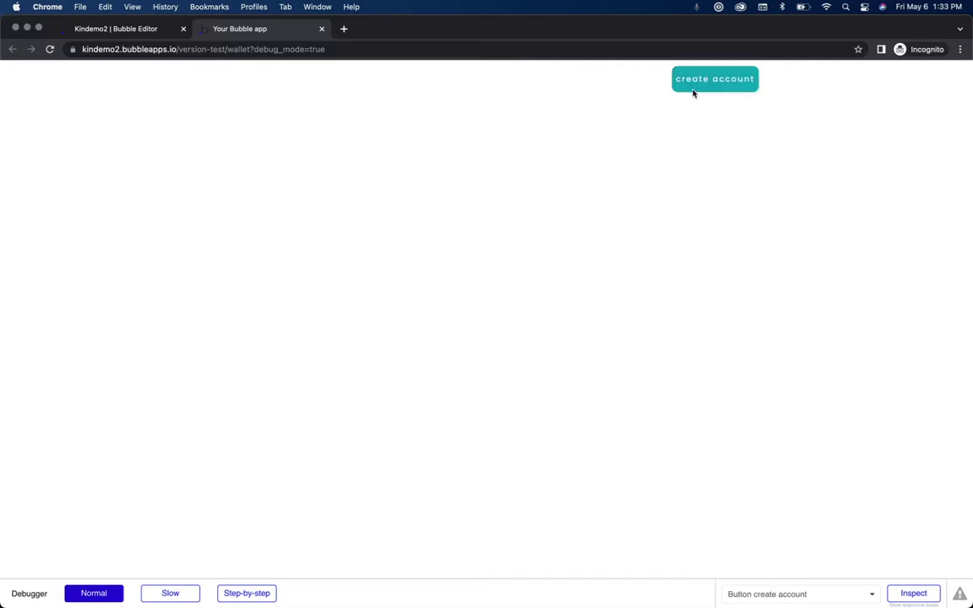
{"action": "left_click", "coordinate": [109, 30]}
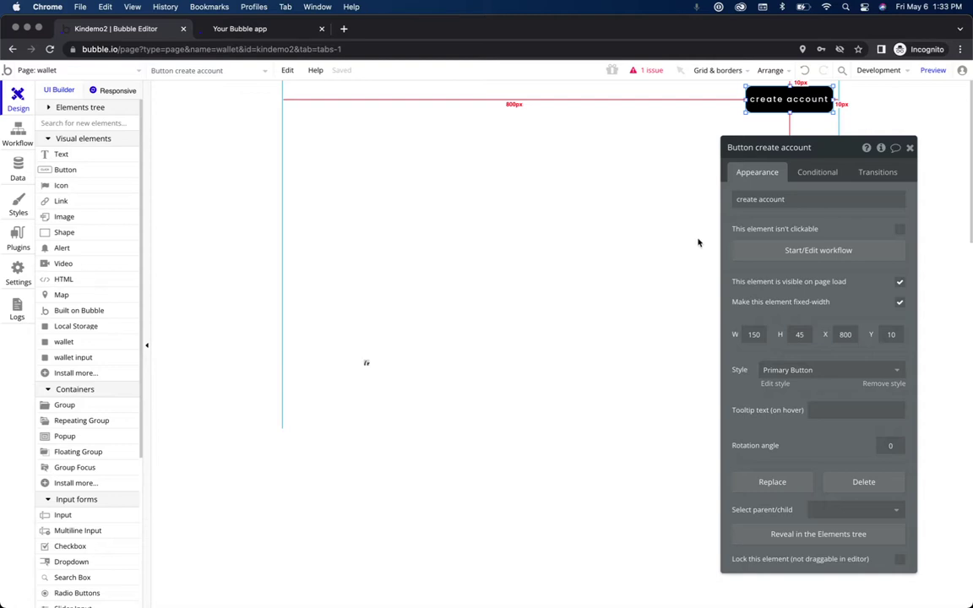
Step: Start a click workflow for the create account button and refresh the wallet preview
{"action": "left_click", "coordinate": [819, 252]}
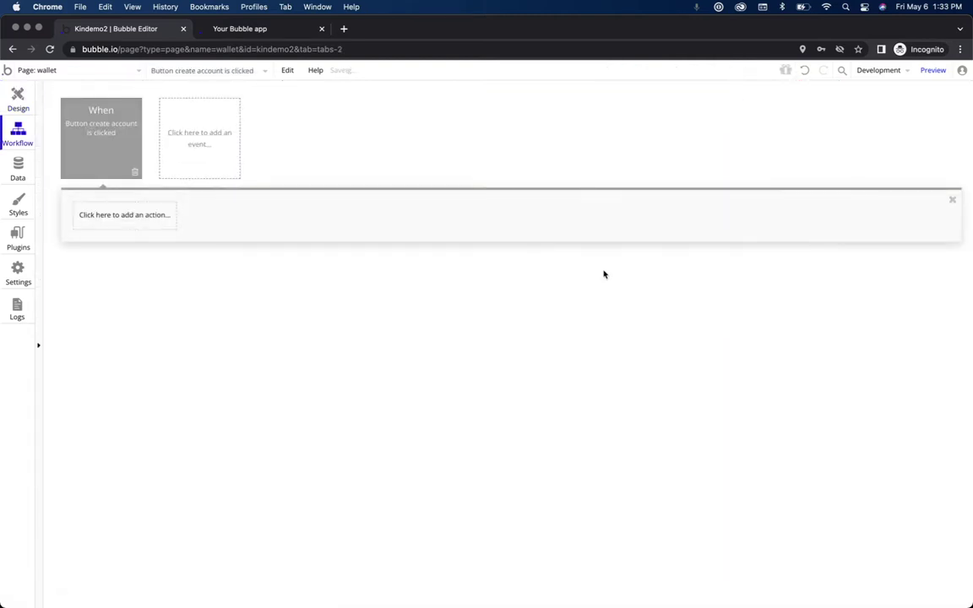
{"action": "mouse_move", "coordinate": [111, 163]}
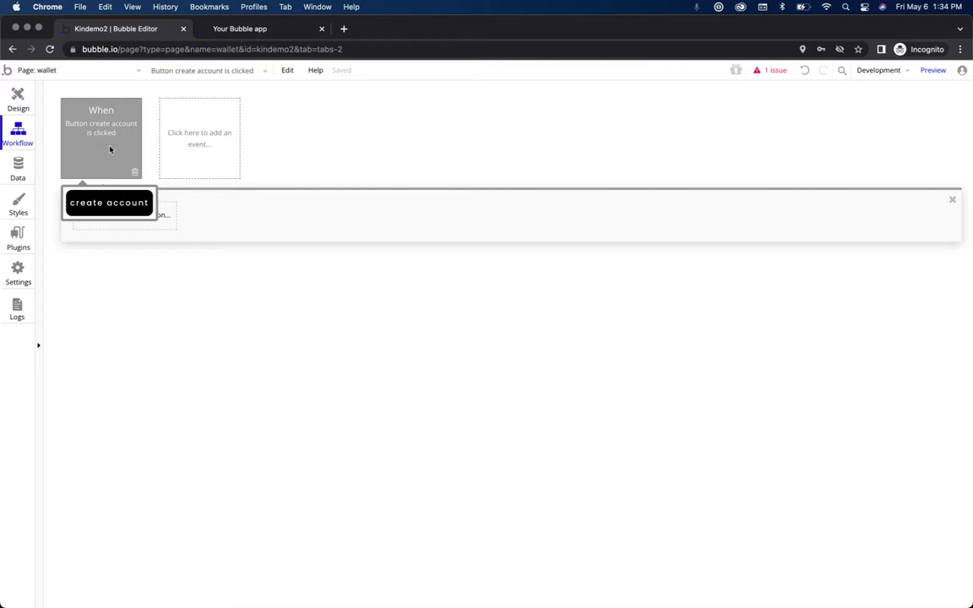
{"action": "left_click", "coordinate": [216, 29]}
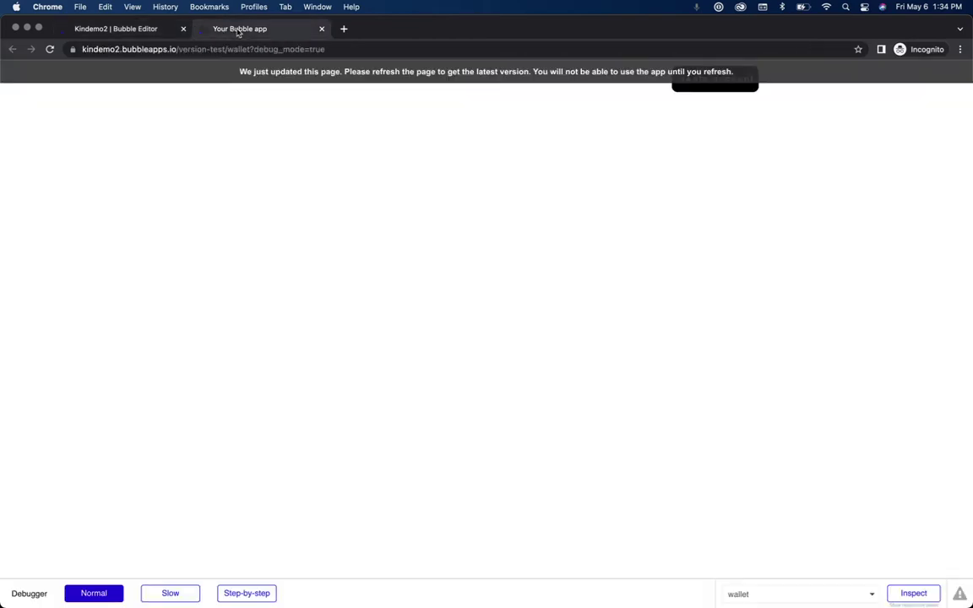
{"action": "left_click", "coordinate": [575, 74]}
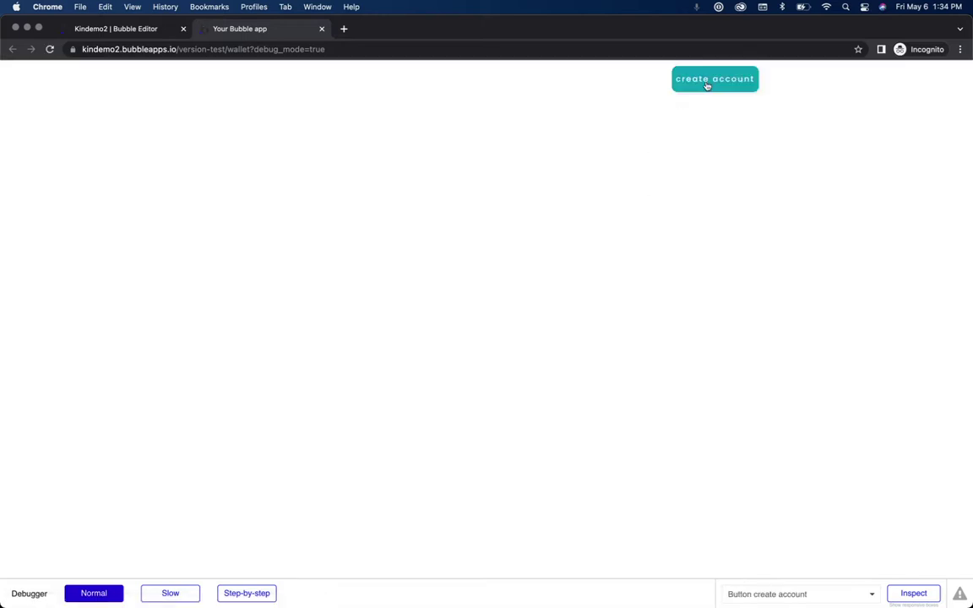
{"action": "left_click", "coordinate": [144, 28]}
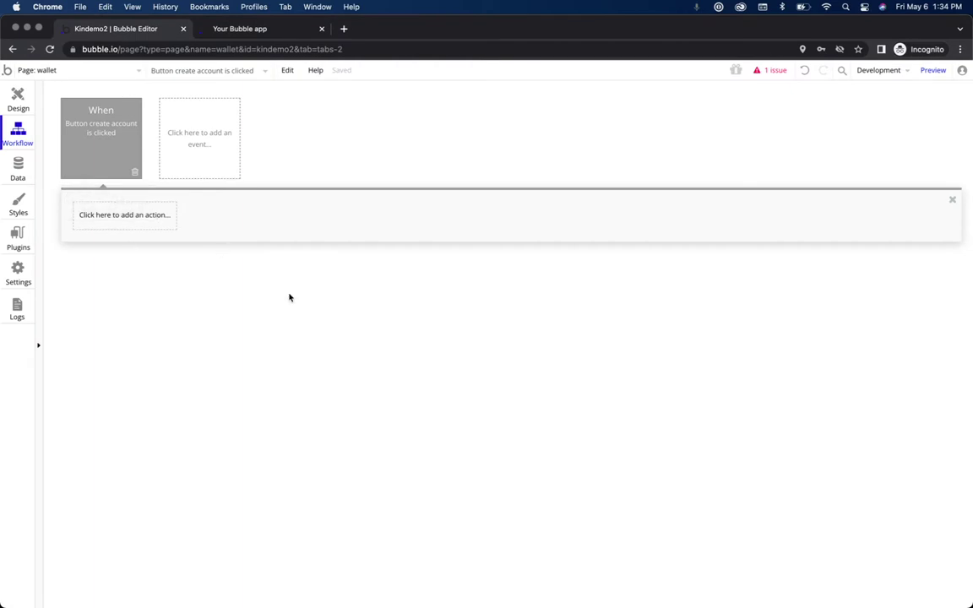
Step: Add the Kin plugin's Create Account action as step 1 of the button's workflow
{"action": "left_click", "coordinate": [126, 217]}
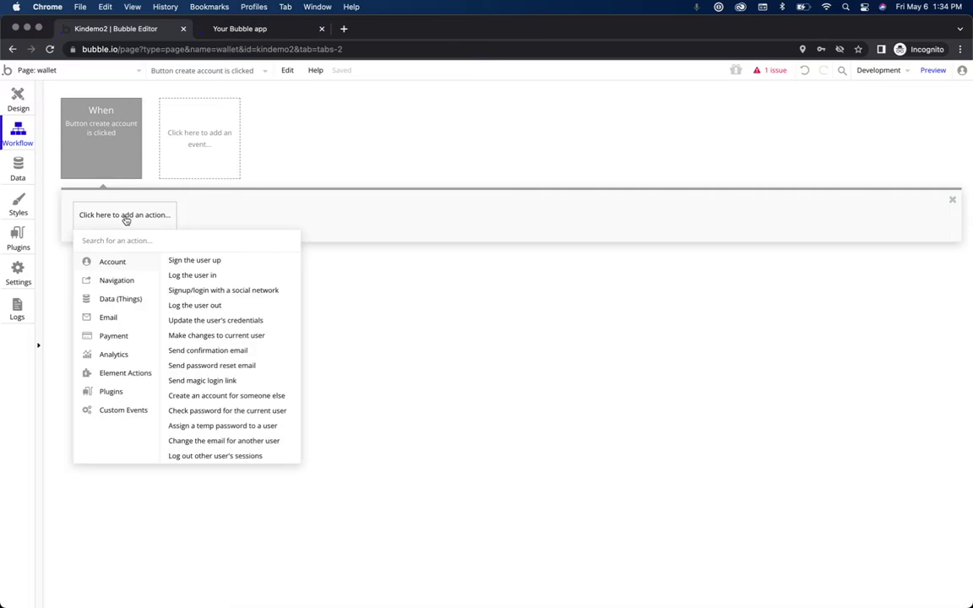
{"action": "type", "text": "create accou"}
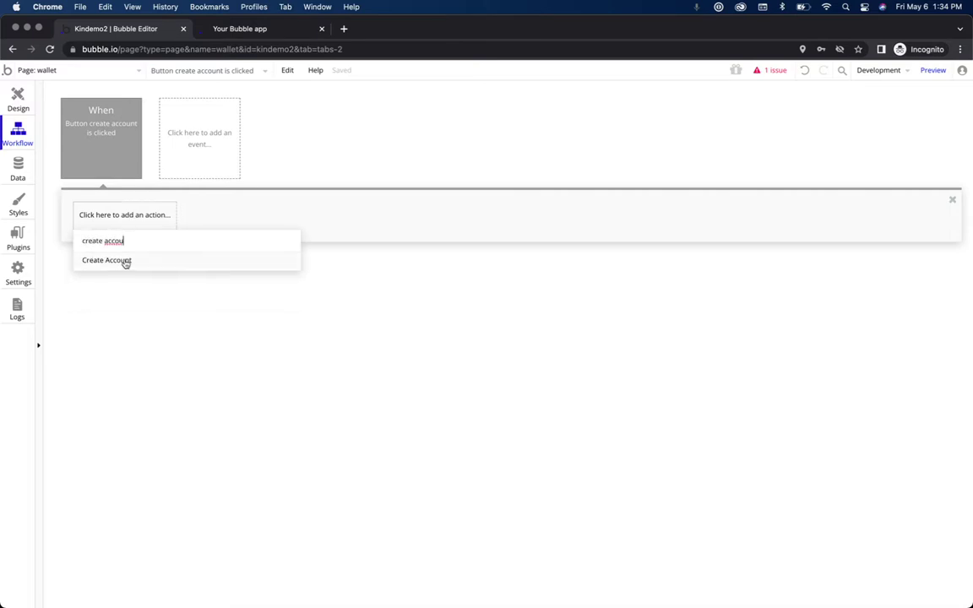
{"action": "left_click", "coordinate": [125, 262]}
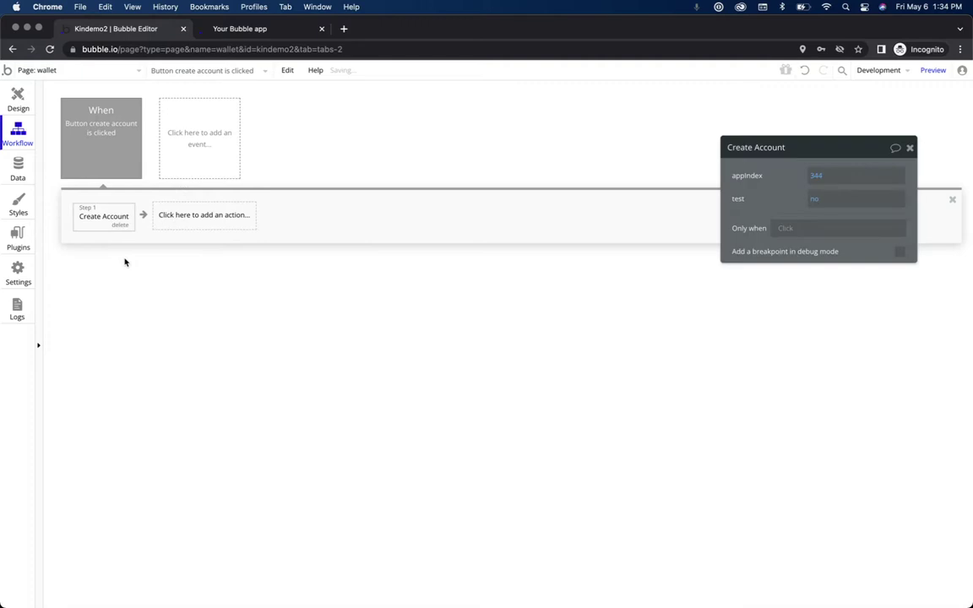
{"action": "left_click", "coordinate": [16, 240]}
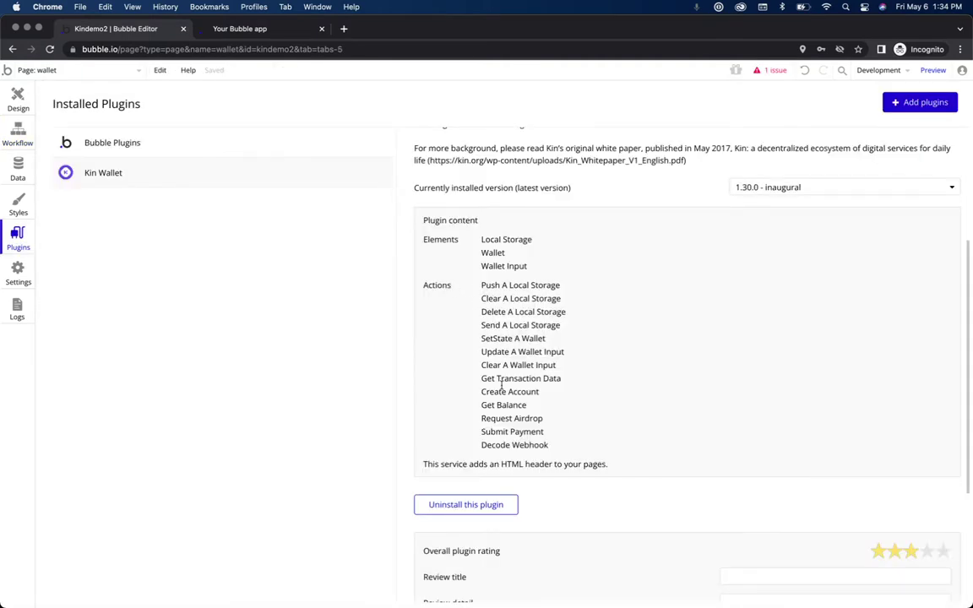
{"action": "left_click", "coordinate": [18, 134]}
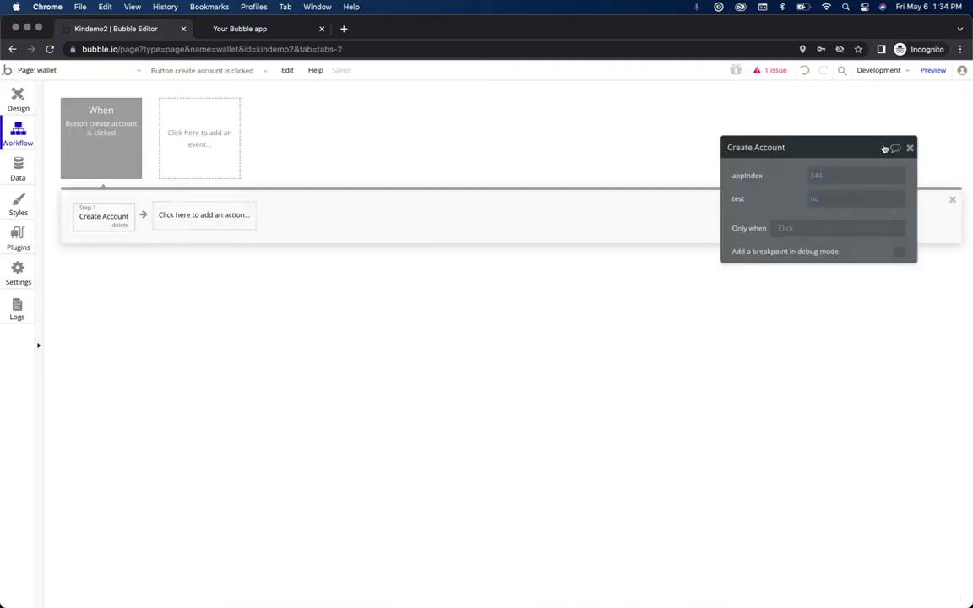
{"action": "left_click_drag", "start_coordinate": [855, 151], "coordinate": [628, 245]}
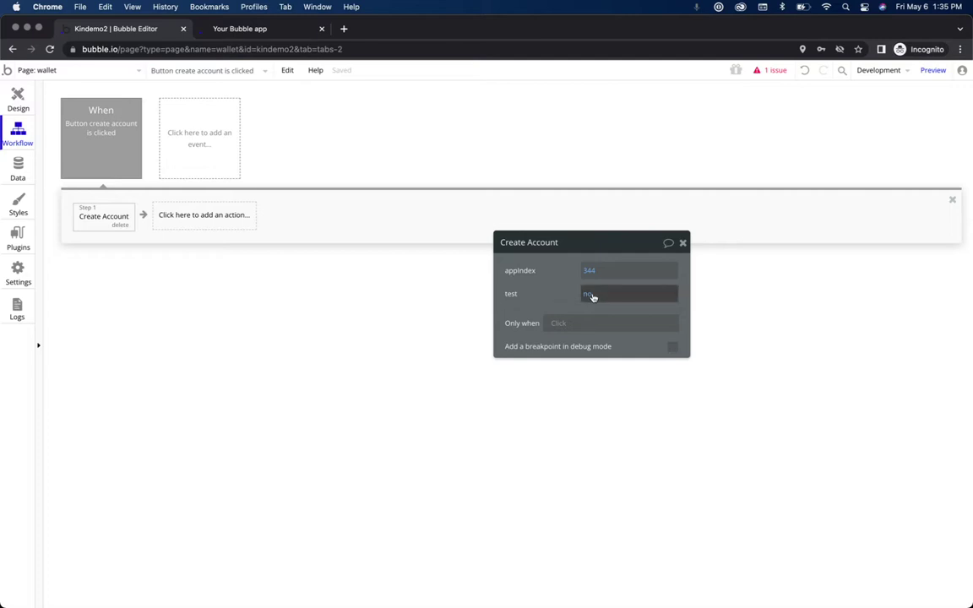
Step: Set the Create Account action's test option to 'no', then start a second action
{"action": "left_click", "coordinate": [588, 297]}
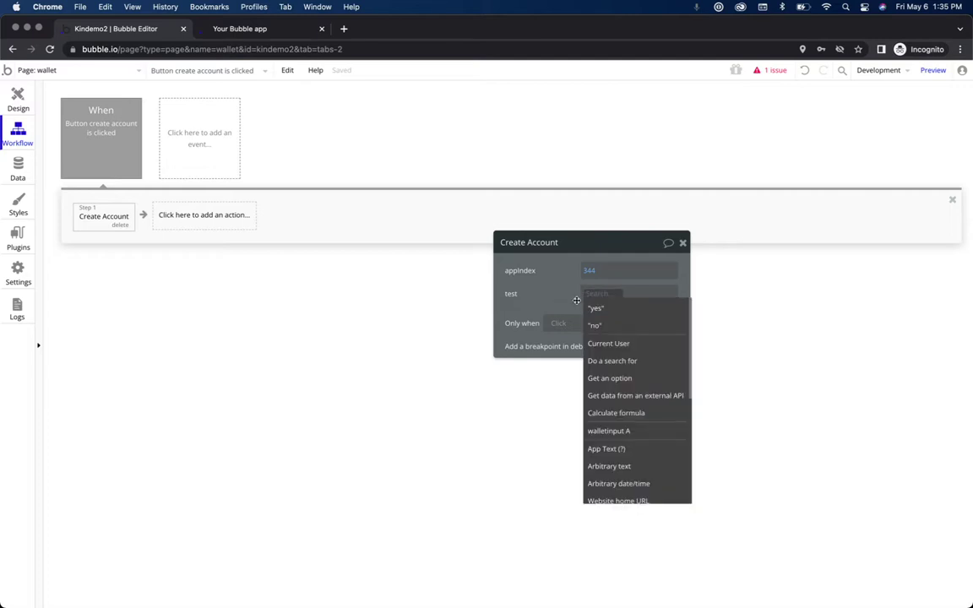
{"action": "left_click", "coordinate": [594, 309]}
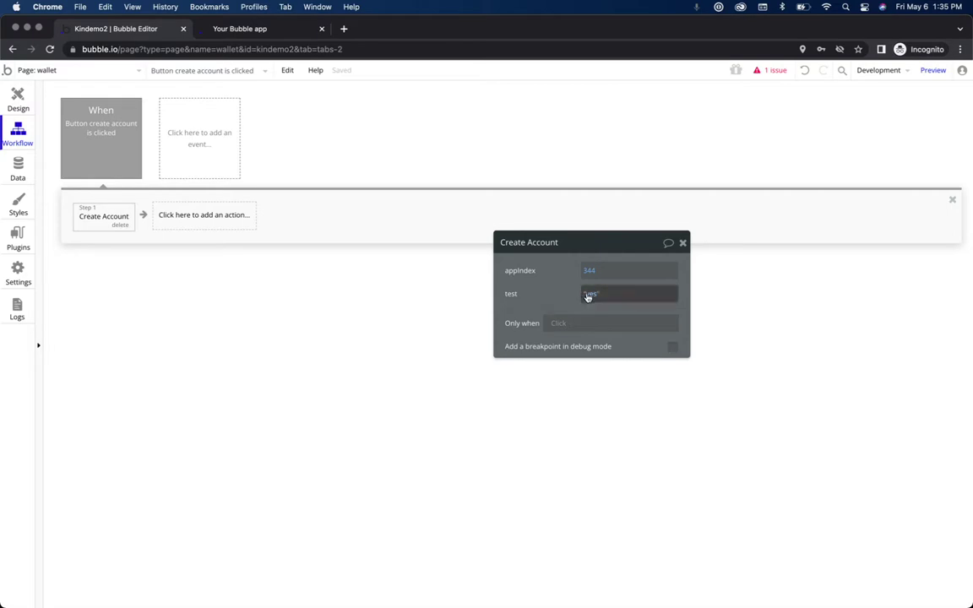
{"action": "left_click", "coordinate": [586, 293]}
{"action": "left_click", "coordinate": [605, 326]}
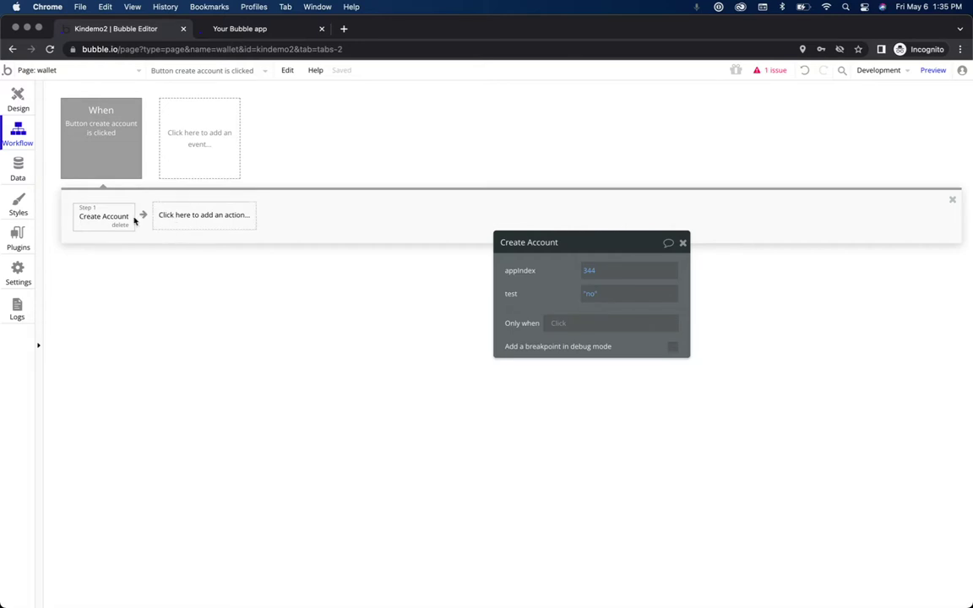
{"action": "left_click", "coordinate": [192, 221]}
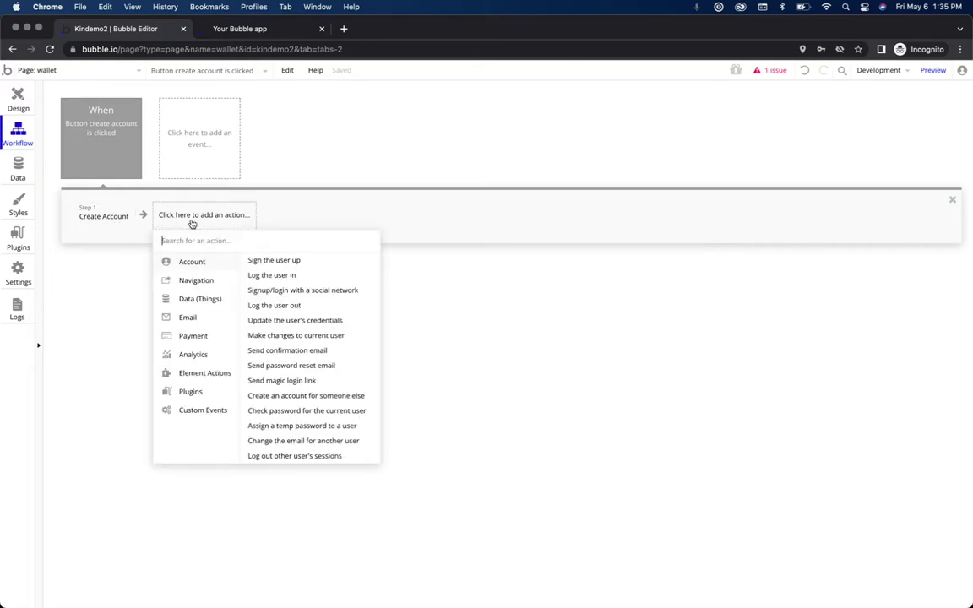
Step: Add an 'update a wallet input' step, then try create account in the wallet preview
{"action": "type", "text": "update"}
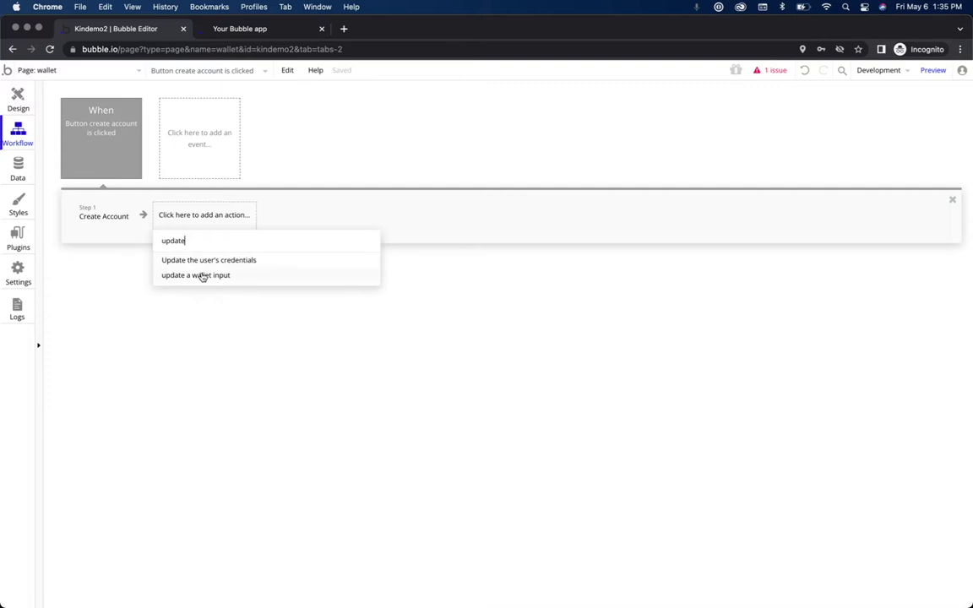
{"action": "left_click", "coordinate": [202, 276]}
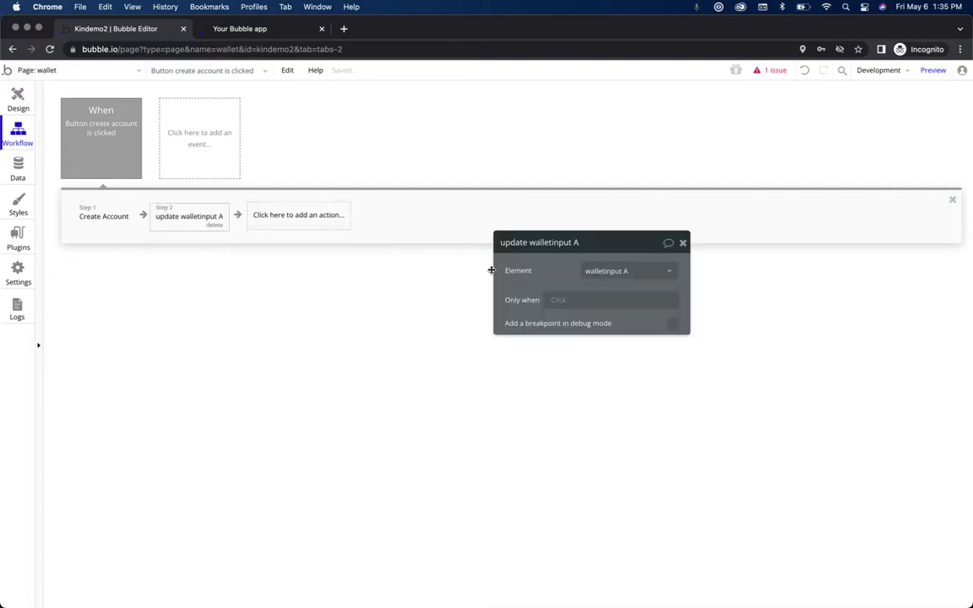
{"action": "mouse_move", "coordinate": [200, 220]}
{"action": "left_click", "coordinate": [926, 71]}
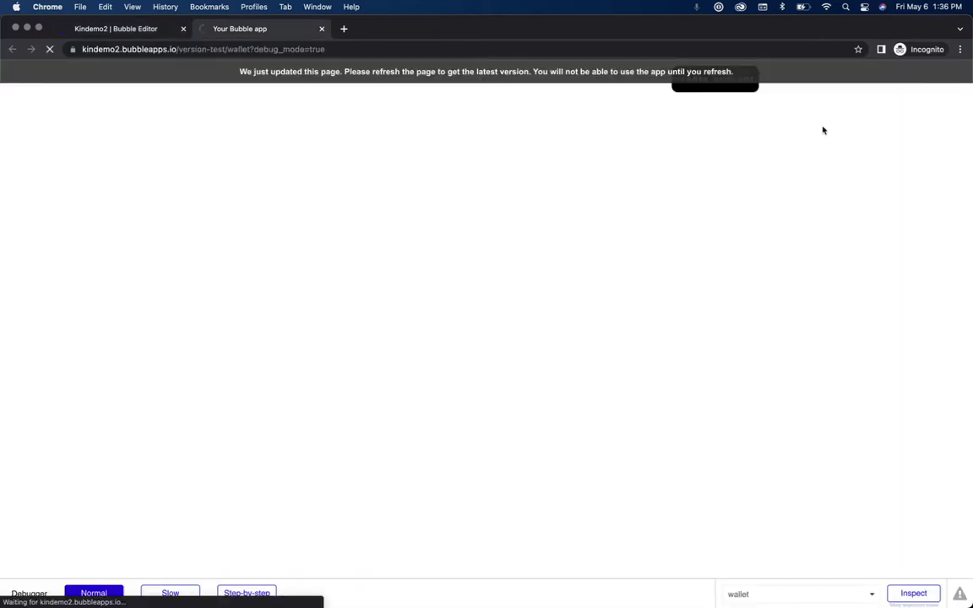
{"action": "left_click", "coordinate": [727, 88]}
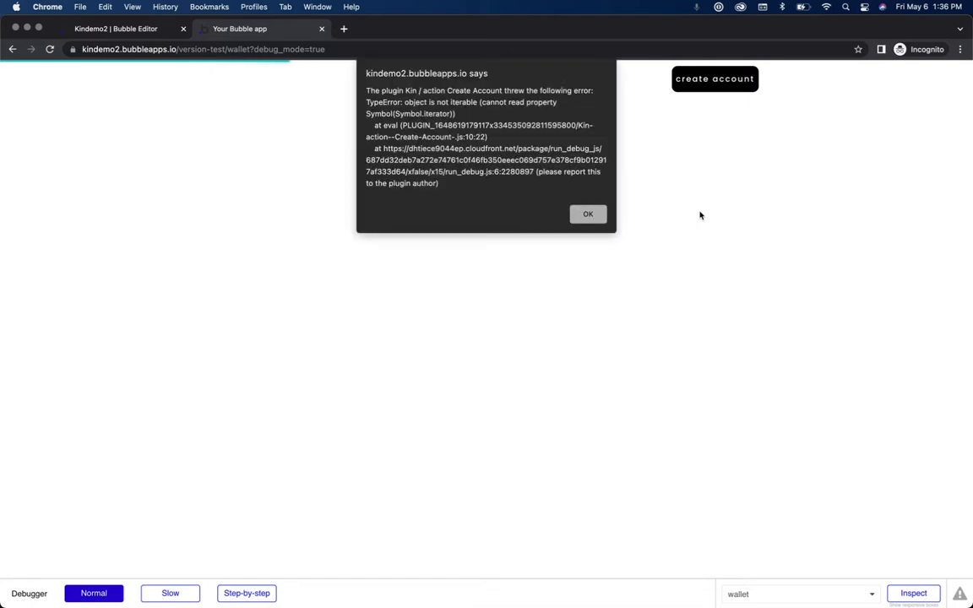
{"action": "left_click", "coordinate": [587, 214]}
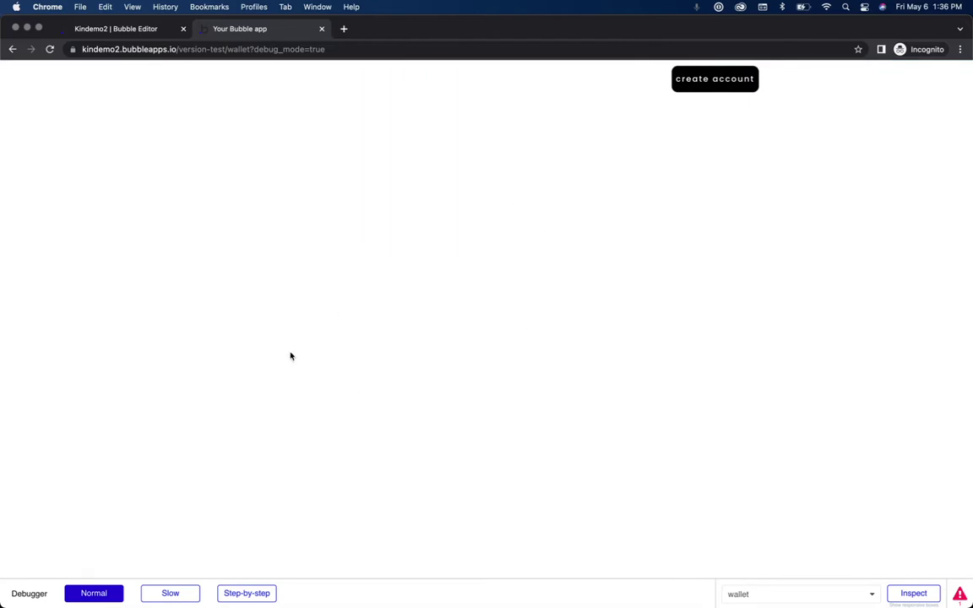
{"action": "scroll", "coordinate": [290, 355], "scroll_direction": "down", "scroll_amount": 5}
{"action": "scroll", "coordinate": [291, 355], "scroll_direction": "up", "scroll_amount": 5}
Step: Return to the wallet page design and filter the element list to 'input'
{"action": "left_click", "coordinate": [143, 30]}
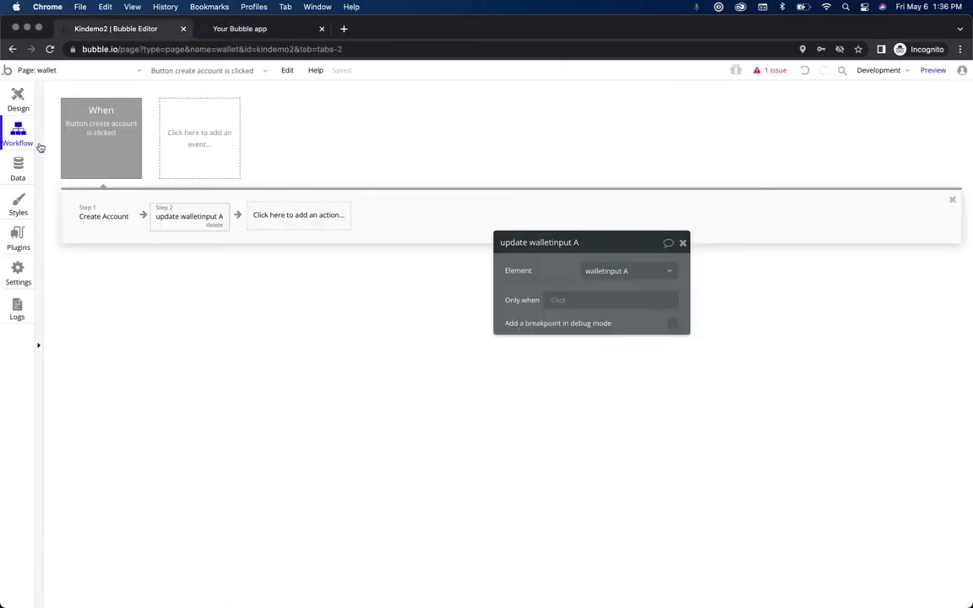
{"action": "left_click", "coordinate": [21, 93]}
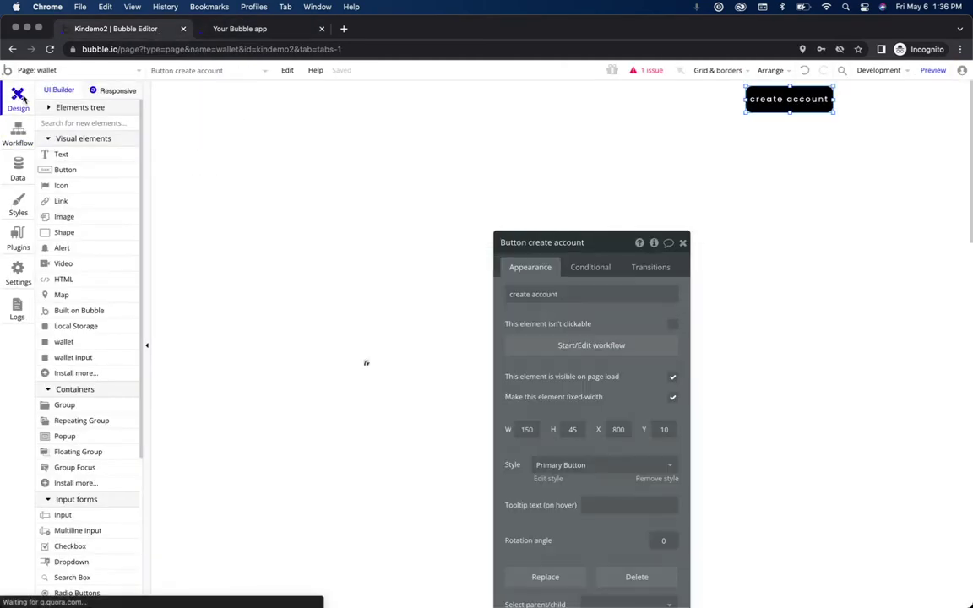
{"action": "left_click", "coordinate": [102, 124]}
{"action": "type", "text": "input"}
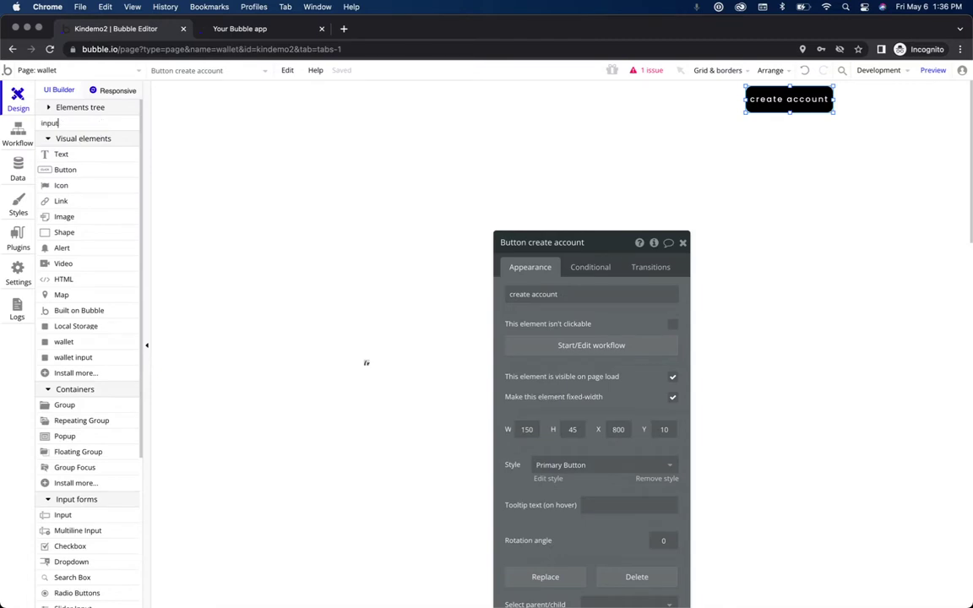
{"action": "key", "text": "super+a"}
{"action": "key", "text": "BackSpace"}
{"action": "type", "text": "inpu"}
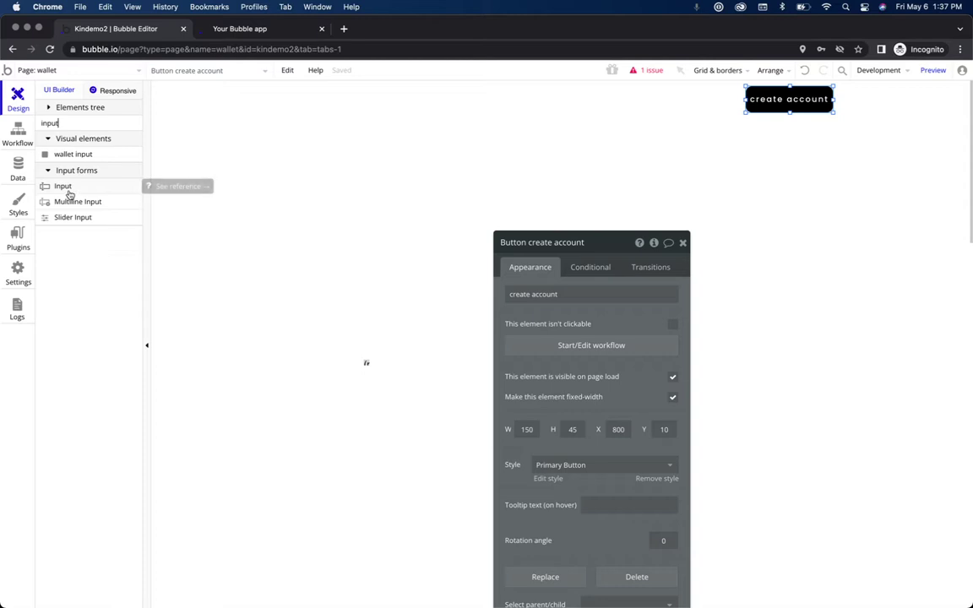
Step: Add an Input below the create account button with placeholder 'public key'
{"action": "left_click_drag", "start_coordinate": [75, 189], "coordinate": [520, 164]}
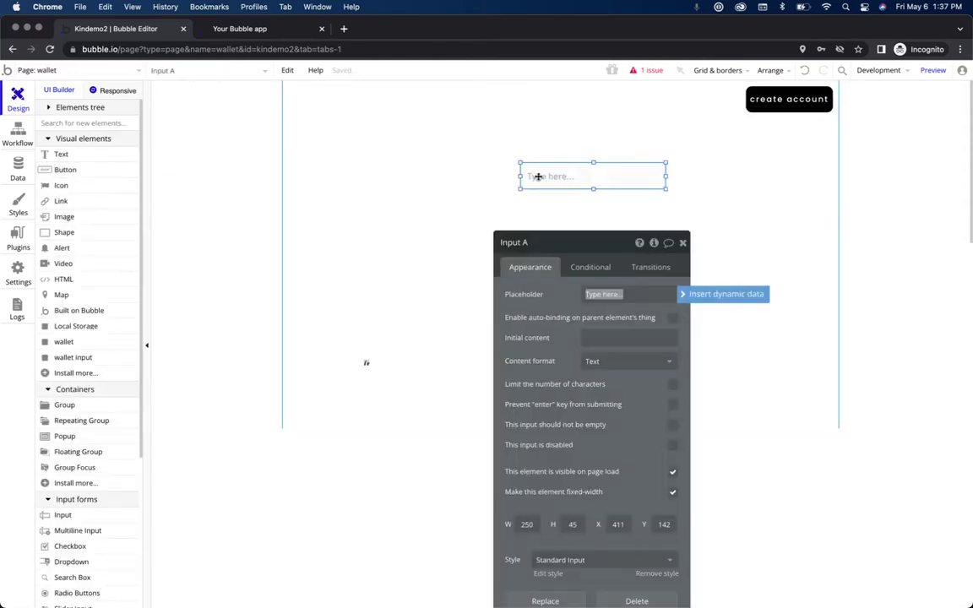
{"action": "left_click", "coordinate": [538, 176]}
{"action": "left_click_drag", "start_coordinate": [538, 176], "coordinate": [519, 168]}
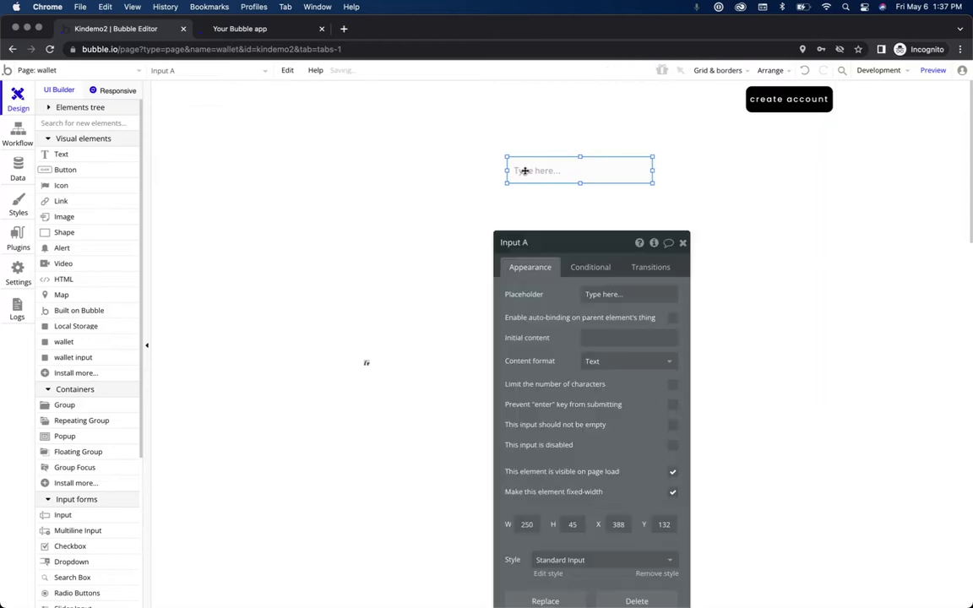
{"action": "left_click", "coordinate": [600, 295]}
{"action": "type", "text": "public key"}
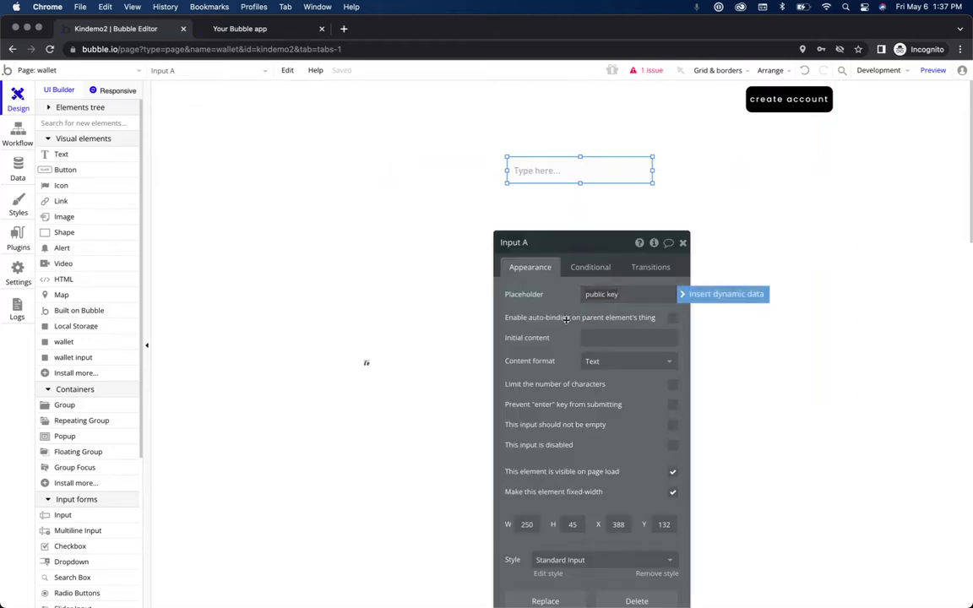
{"action": "left_click", "coordinate": [554, 305]}
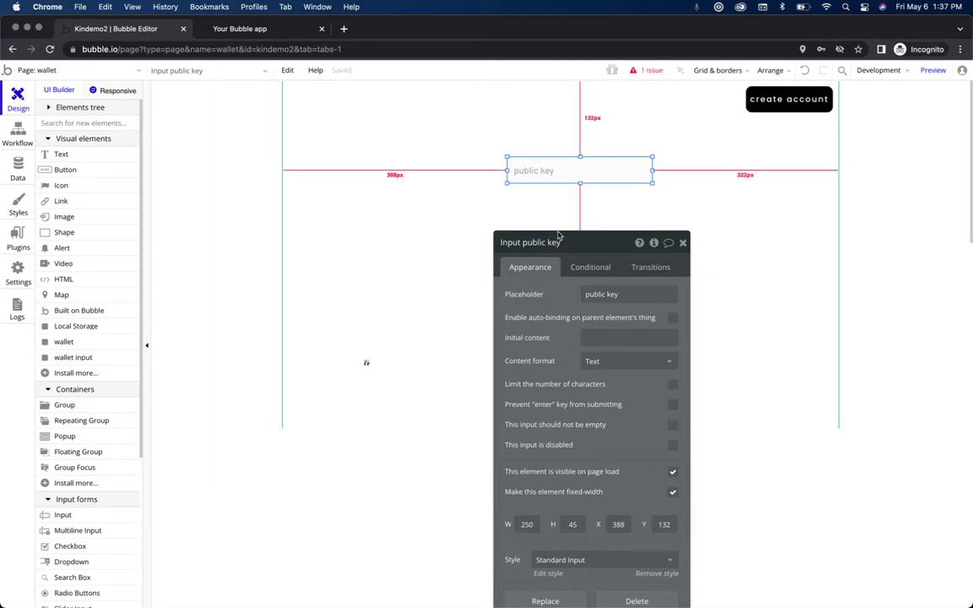
Step: Prefill the input's initial content with walletinput A's publicKey
{"action": "left_click_drag", "start_coordinate": [612, 242], "coordinate": [352, 134]}
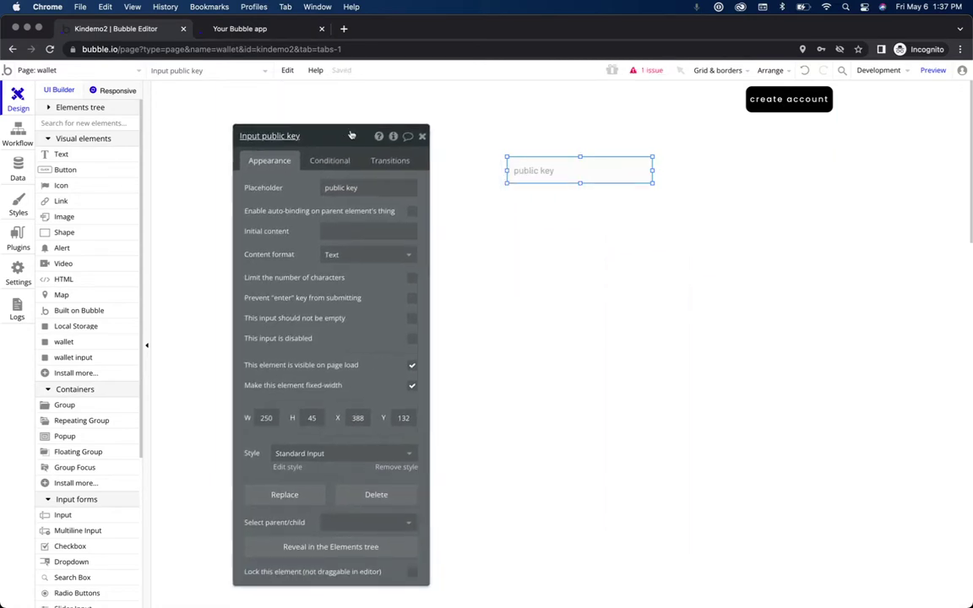
{"action": "left_click", "coordinate": [349, 230]}
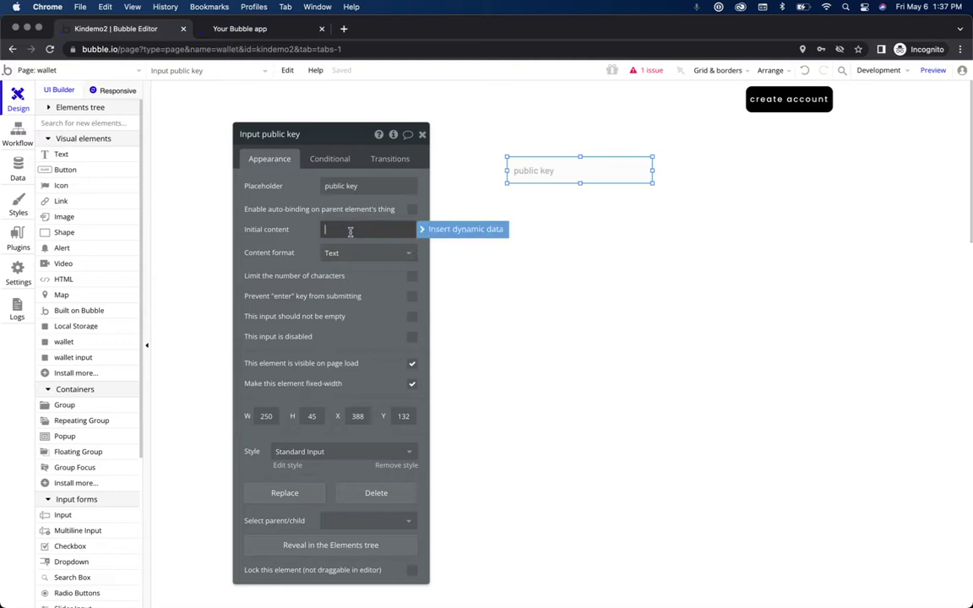
{"action": "left_click", "coordinate": [434, 232]}
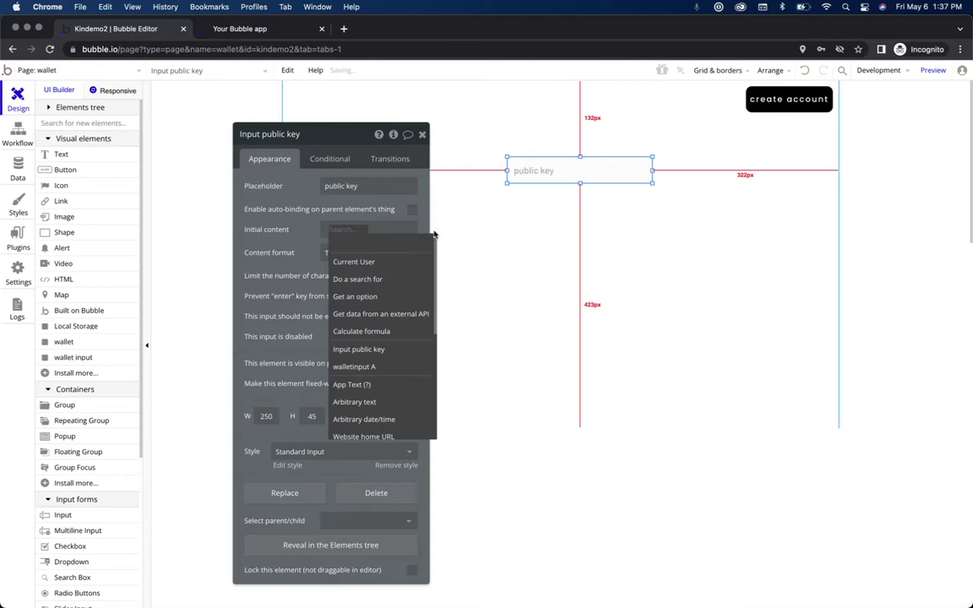
{"action": "type", "text": "walle"}
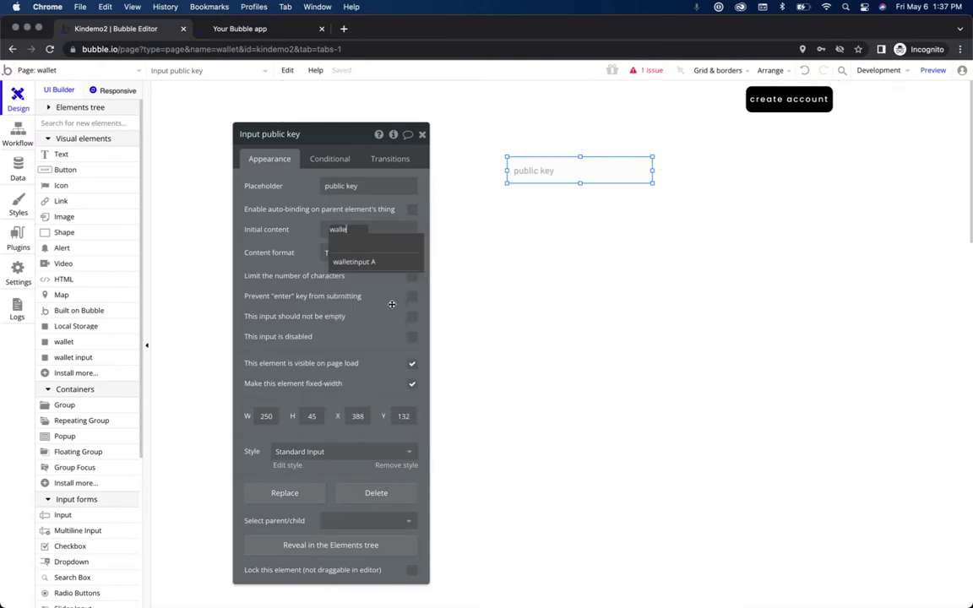
{"action": "left_click", "coordinate": [372, 262]}
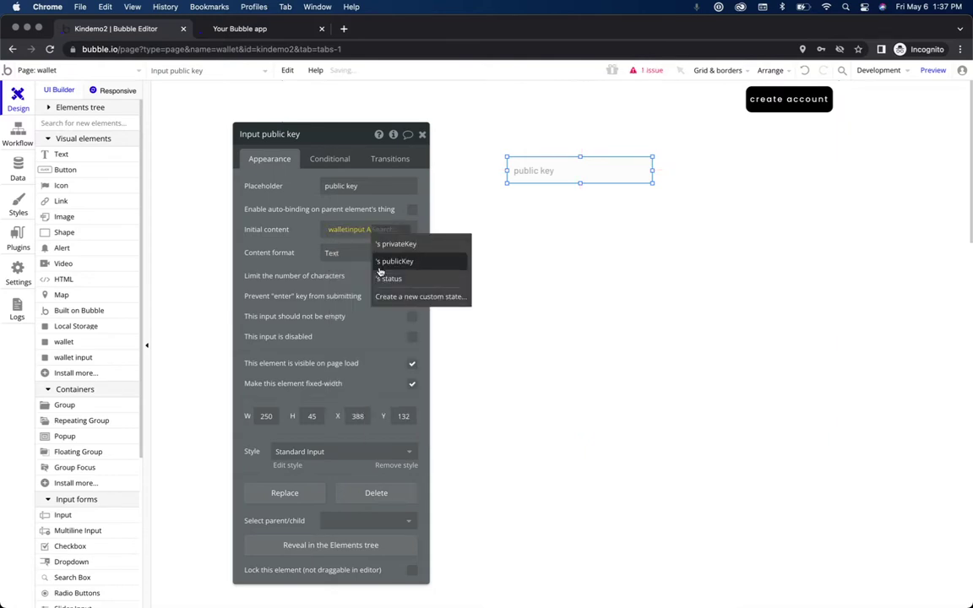
{"action": "left_click", "coordinate": [381, 262]}
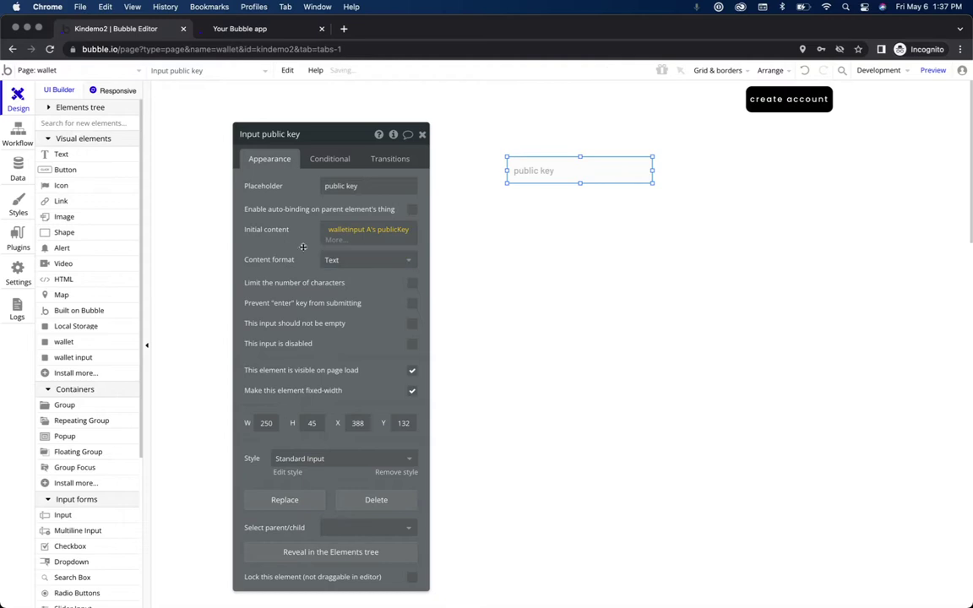
Step: Copy the public key input and paste a duplicate onto the page
{"action": "right_click", "coordinate": [562, 174]}
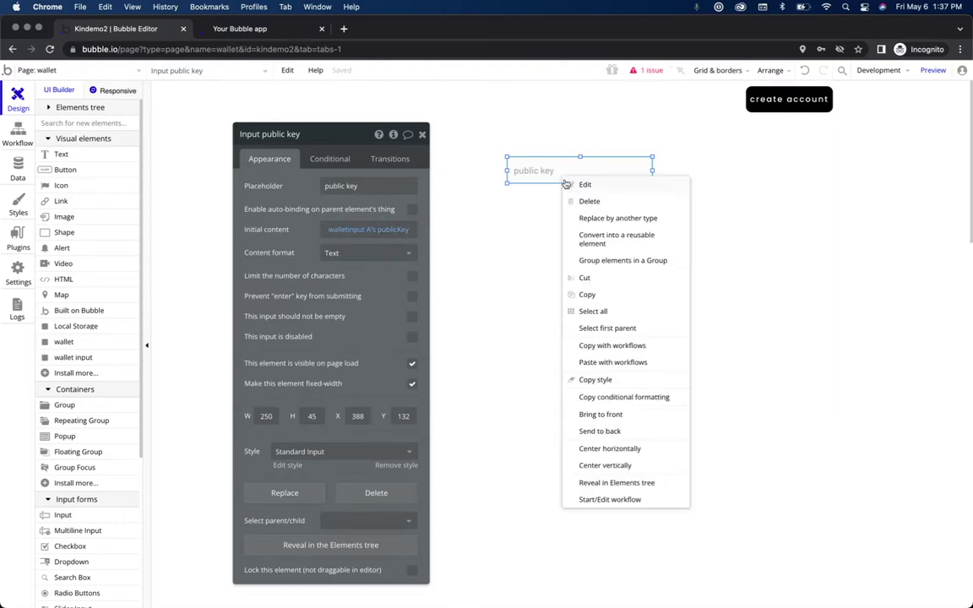
{"action": "left_click", "coordinate": [600, 298]}
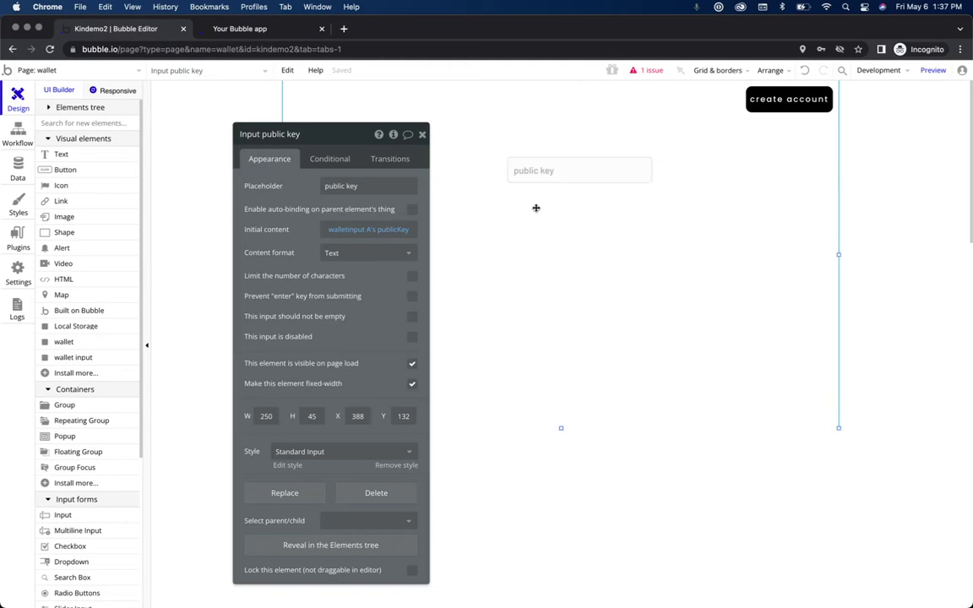
{"action": "left_click", "coordinate": [537, 209]}
{"action": "right_click", "coordinate": [536, 209]}
{"action": "left_click", "coordinate": [575, 257]}
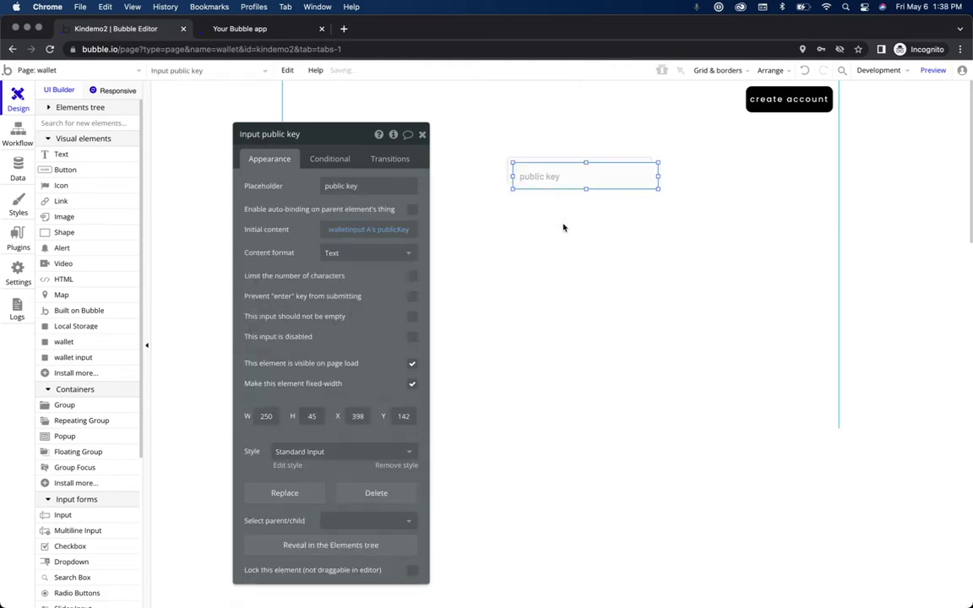
Step: Move the copy below the original, prefill it with privateKey, placeholder 'private key'
{"action": "left_click_drag", "start_coordinate": [551, 178], "coordinate": [546, 206]}
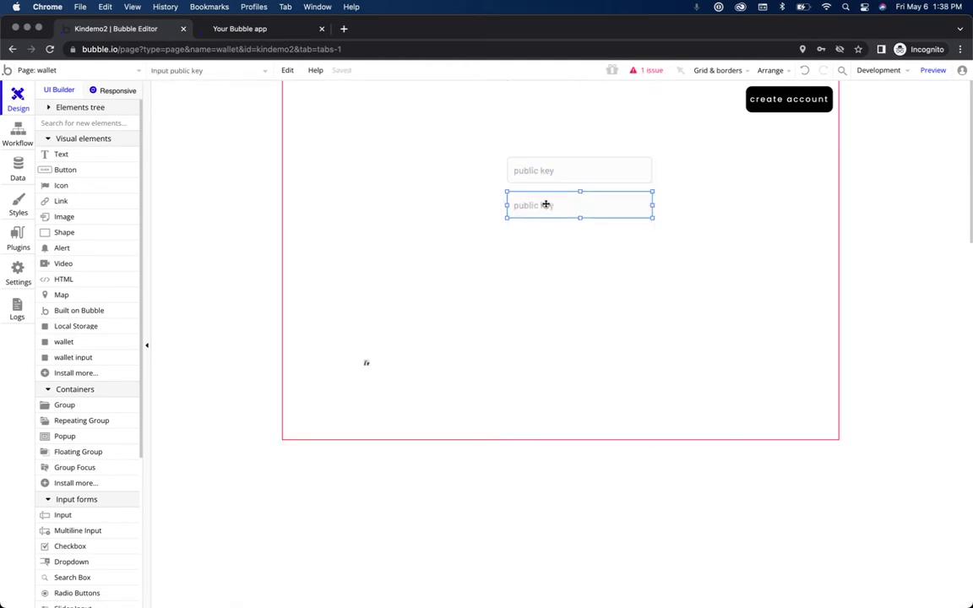
{"action": "left_click", "coordinate": [399, 231]}
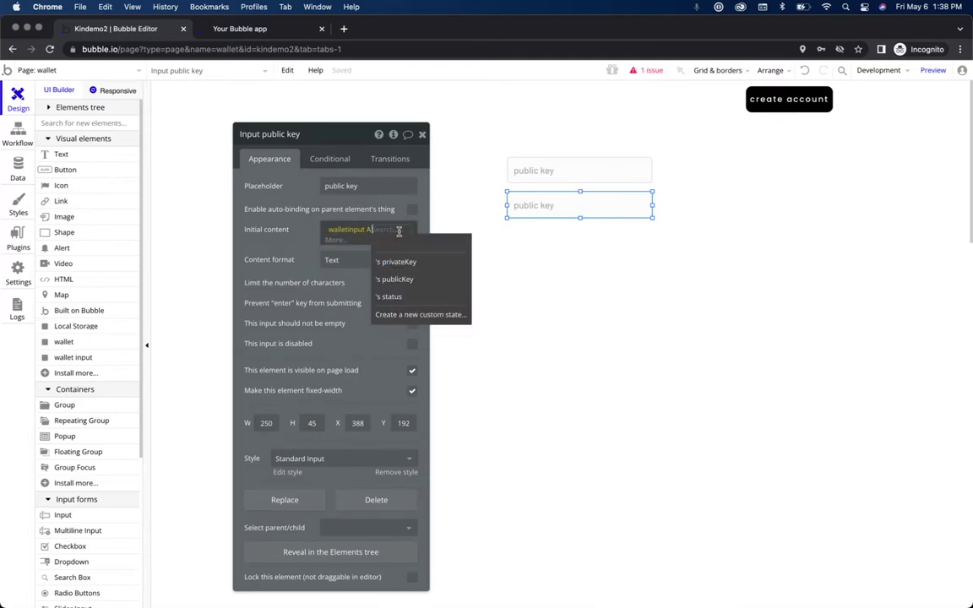
{"action": "left_click", "coordinate": [397, 262]}
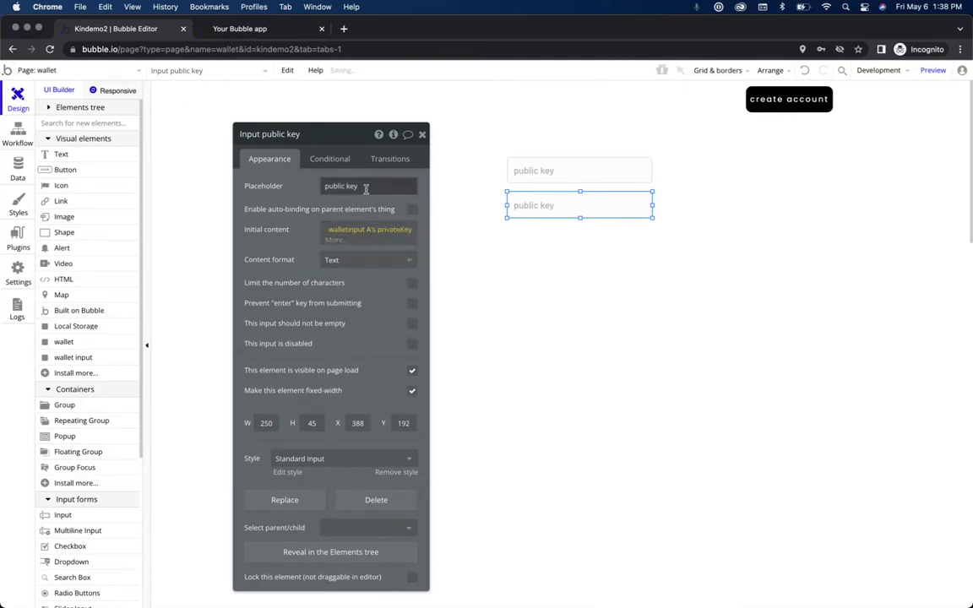
{"action": "left_click_drag", "start_coordinate": [326, 186], "coordinate": [362, 186]}
{"action": "type", "text": "pr"}
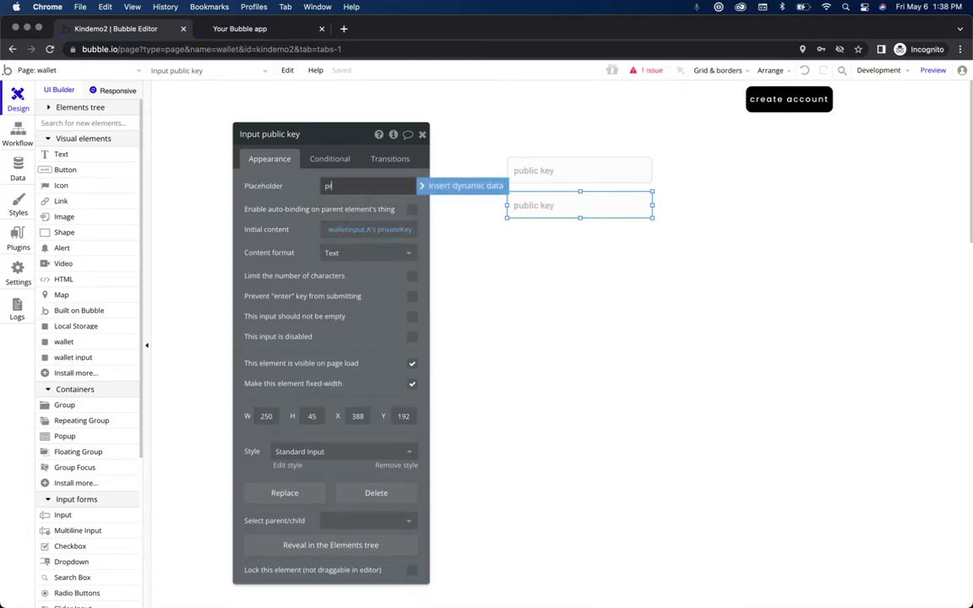
{"action": "type", "text": "ivate key"}
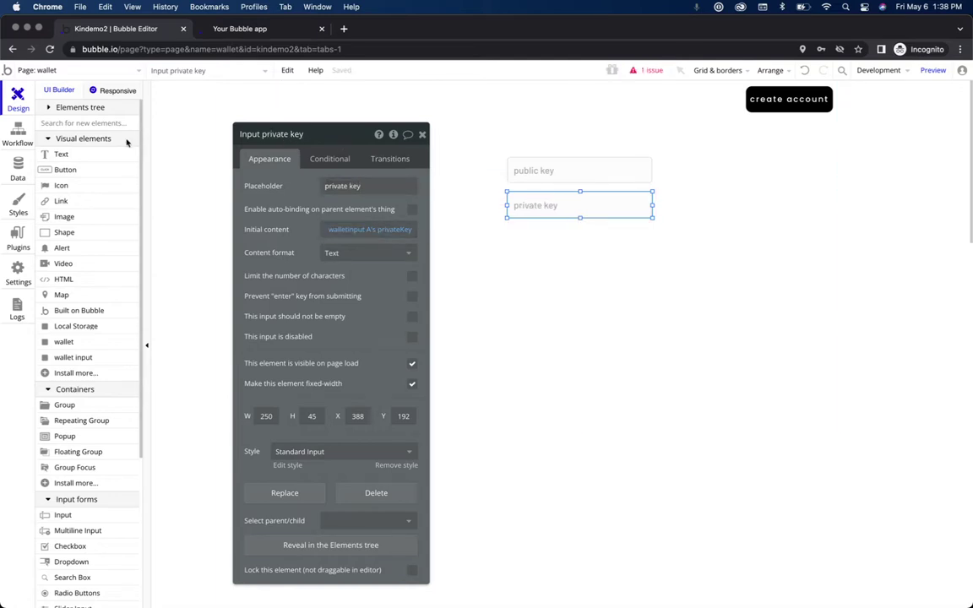
Step: Review the workflow's Create Account and update walletinput A steps
{"action": "left_click", "coordinate": [803, 101]}
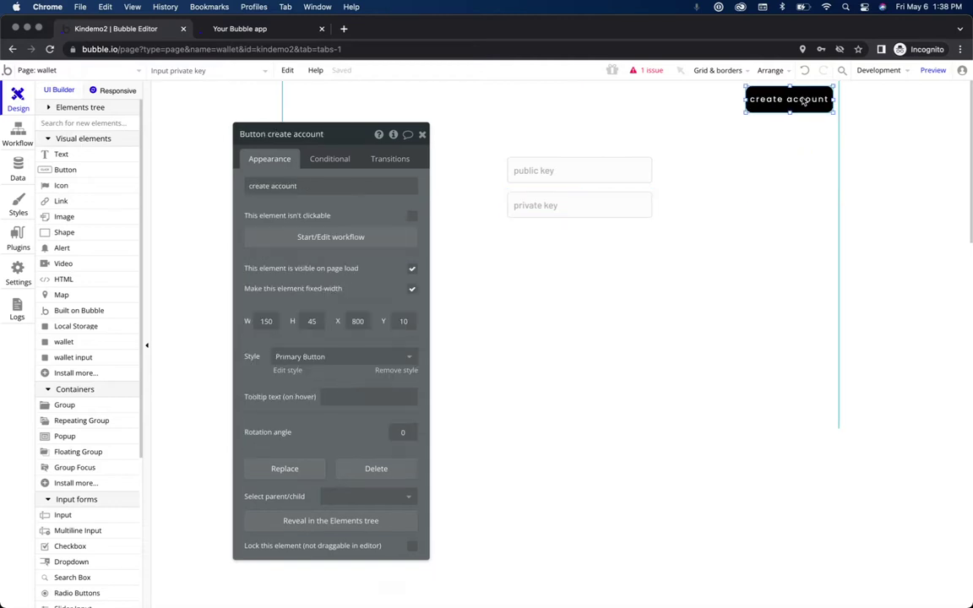
{"action": "left_click", "coordinate": [327, 234]}
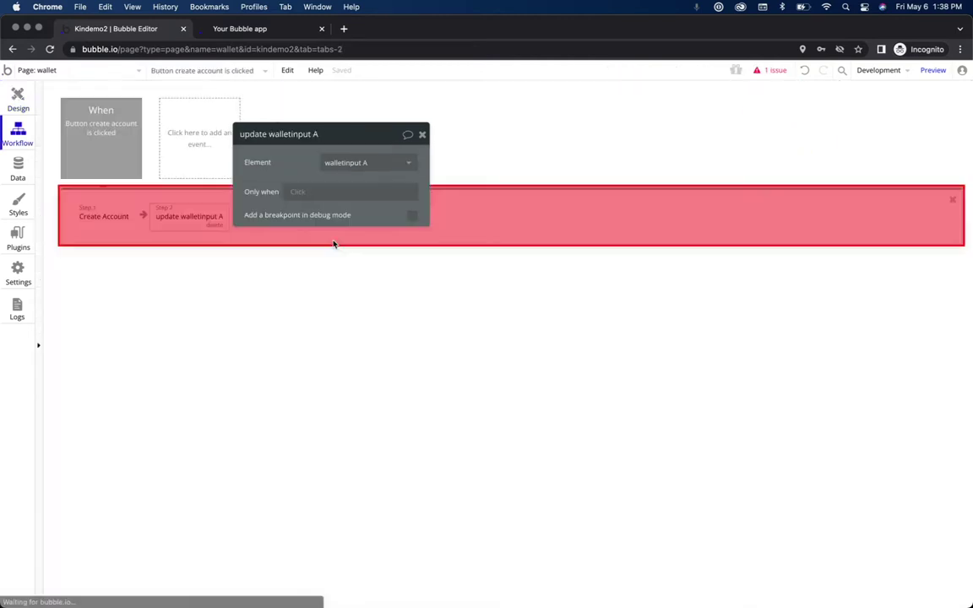
{"action": "left_click", "coordinate": [98, 218]}
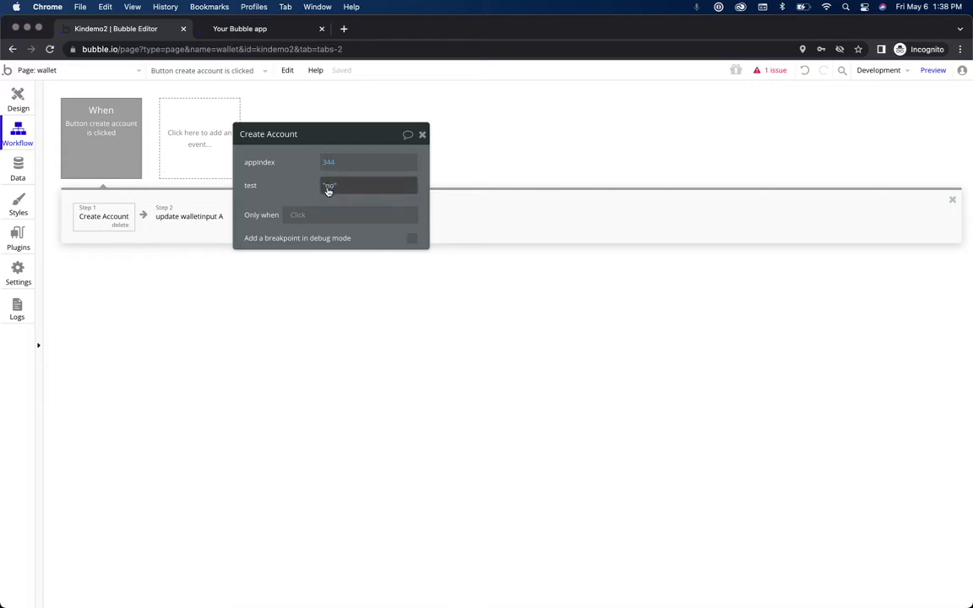
{"action": "left_click", "coordinate": [200, 219]}
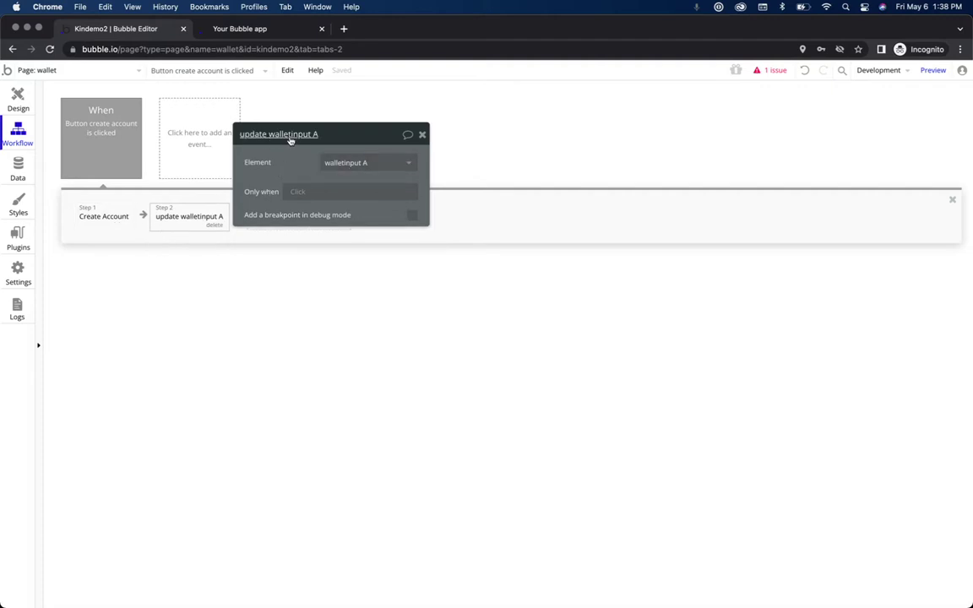
Step: Check the public and private key inputs, then preview the wallet page in debug mode
{"action": "left_click", "coordinate": [17, 95]}
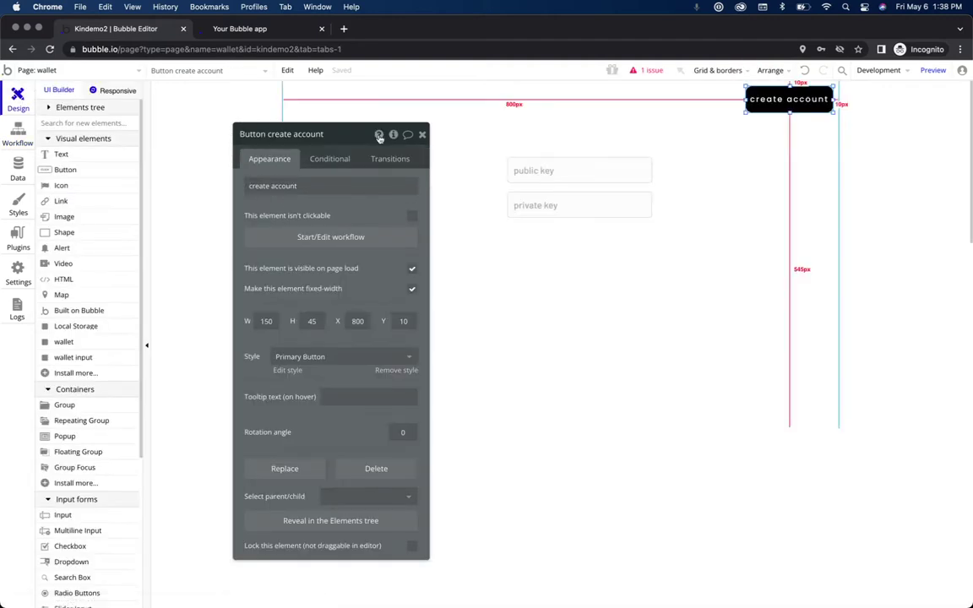
{"action": "left_click", "coordinate": [558, 168]}
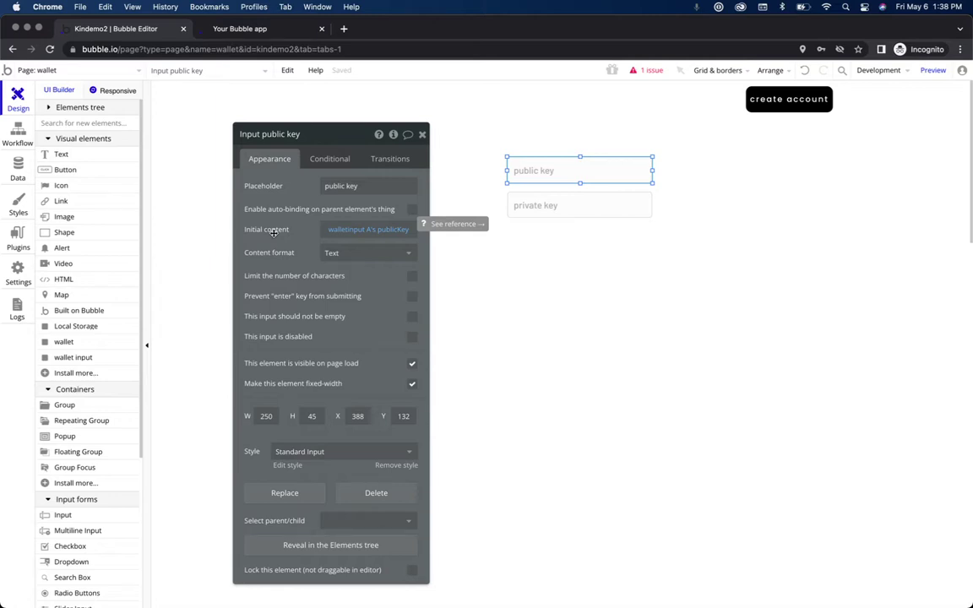
{"action": "left_click", "coordinate": [581, 206]}
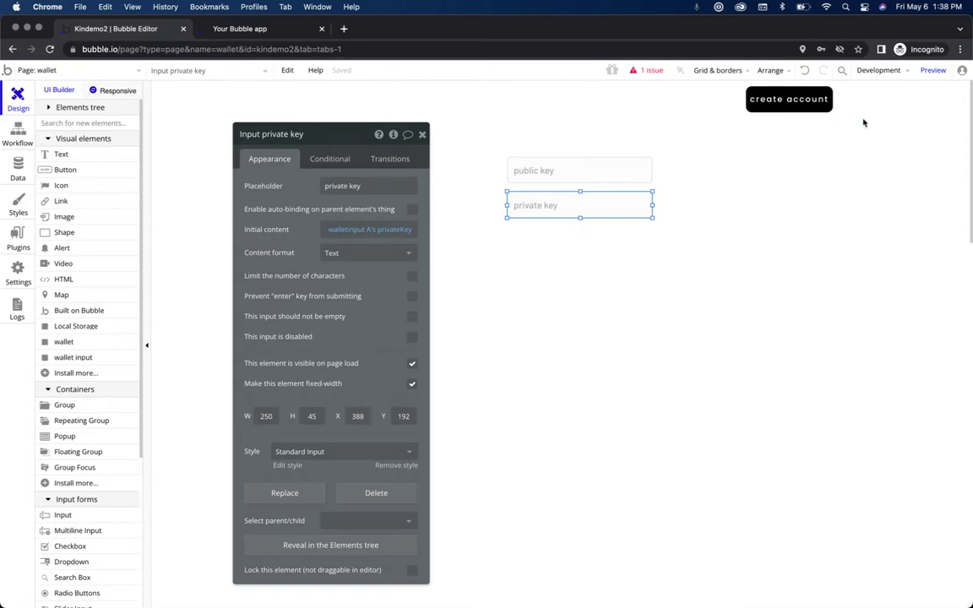
{"action": "left_click", "coordinate": [932, 71]}
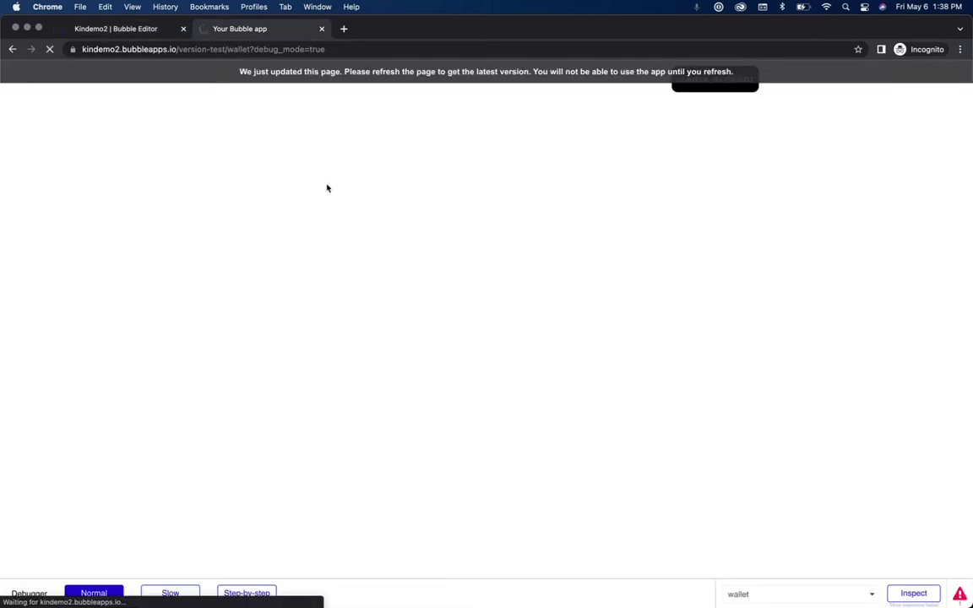
Step: Test create account in the preview, dismiss the plugin error alert, and retry
{"action": "left_click", "coordinate": [717, 73]}
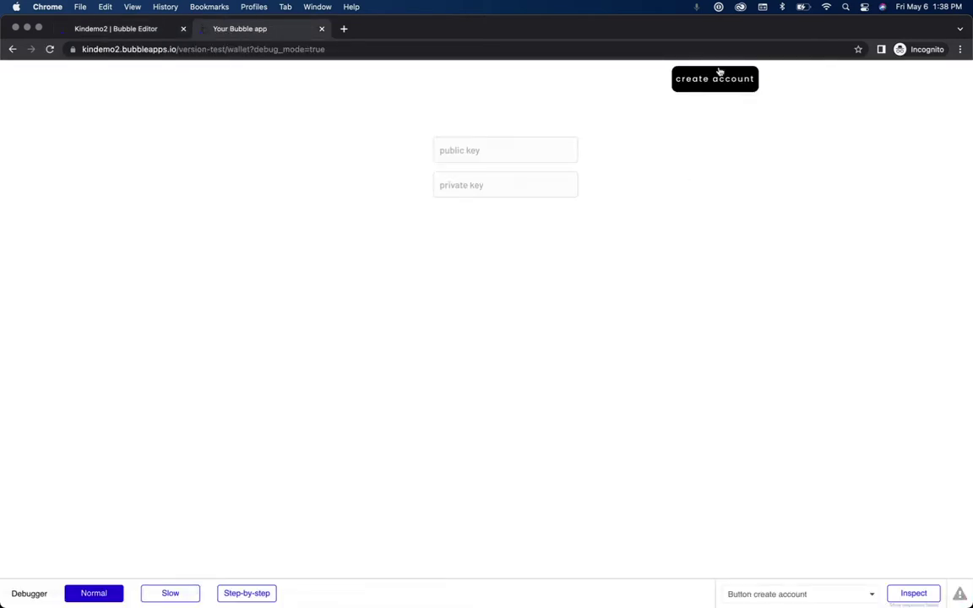
{"action": "left_click", "coordinate": [736, 84]}
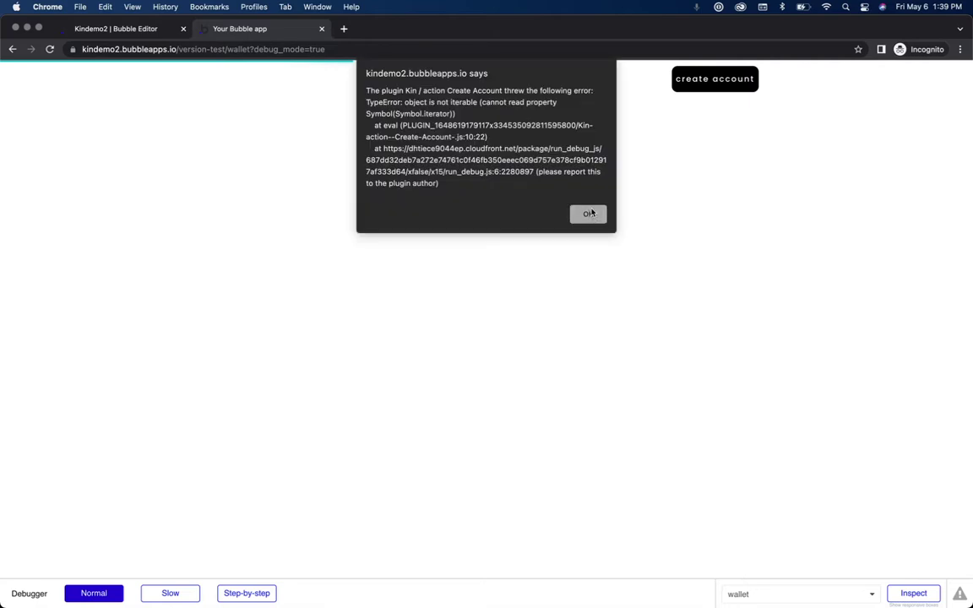
{"action": "left_click", "coordinate": [590, 213]}
{"action": "left_click", "coordinate": [731, 82]}
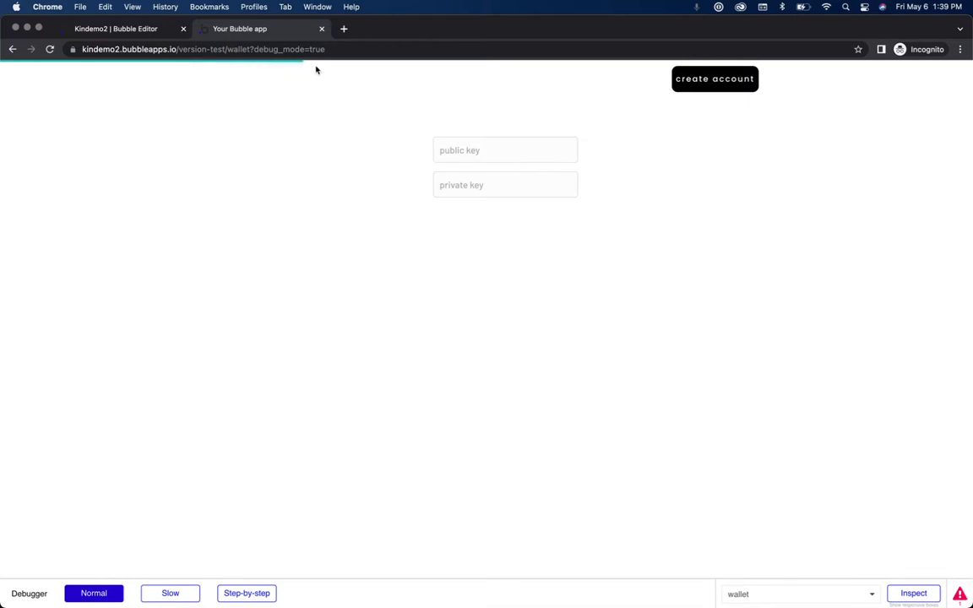
Step: Open Solana Status in a new tab, scroll to its uptime history and system metrics, then return to the app
{"action": "left_click", "coordinate": [345, 30]}
{"action": "type", "text": "statu"}
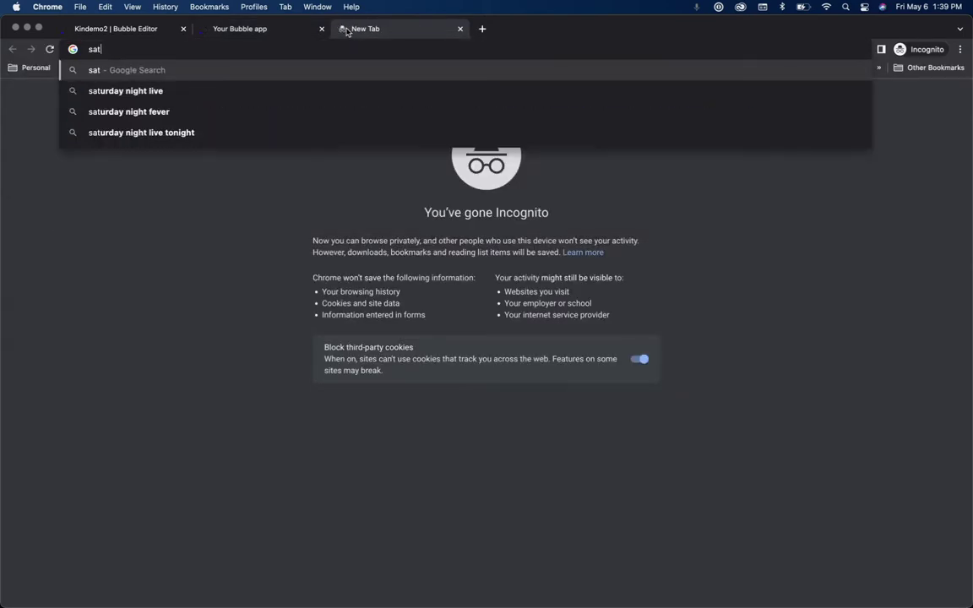
{"action": "type", "text": "s"}
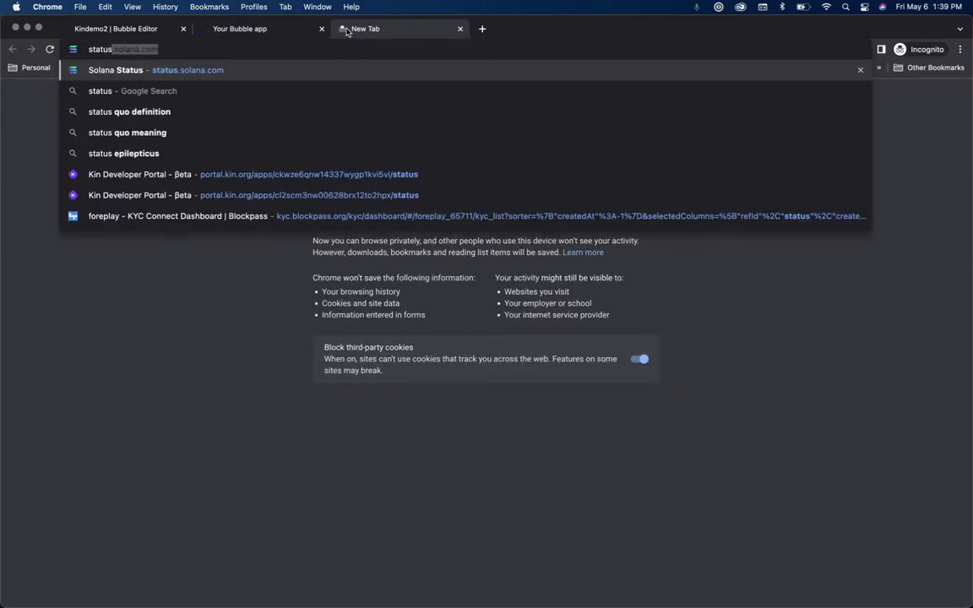
{"action": "key", "text": "Return"}
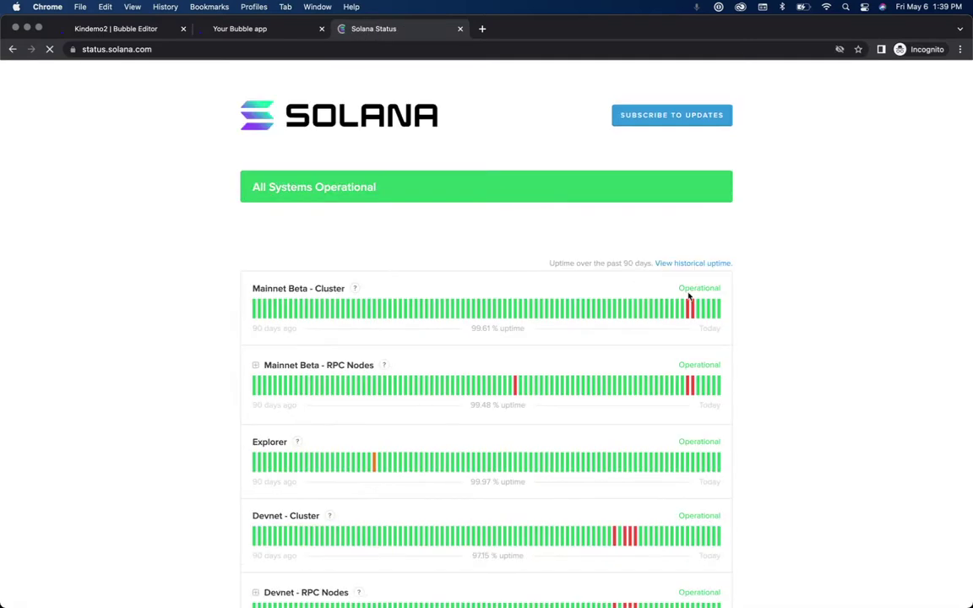
{"action": "scroll", "coordinate": [823, 407], "scroll_direction": "down", "scroll_amount": 8}
{"action": "scroll", "coordinate": [824, 407], "scroll_direction": "down", "scroll_amount": 12}
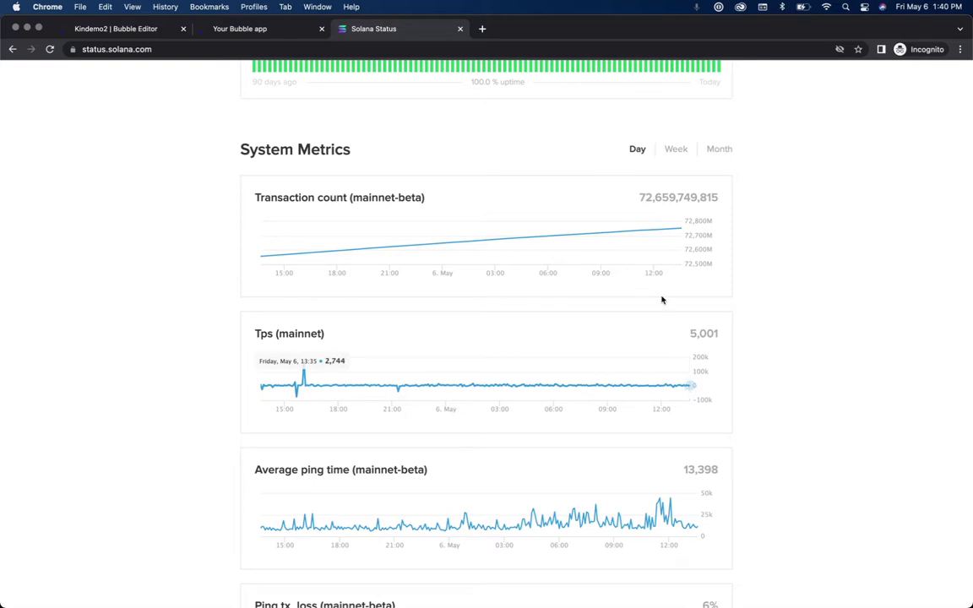
{"action": "left_click", "coordinate": [282, 32]}
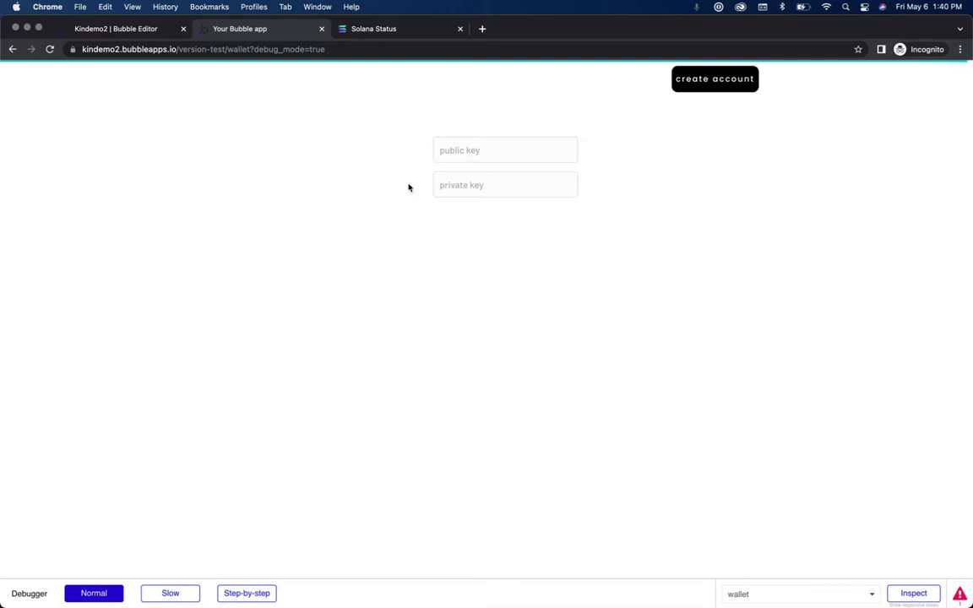
Step: Reload the running wallet page and test the create account button
{"action": "left_click", "coordinate": [354, 51]}
{"action": "key", "text": "Return"}
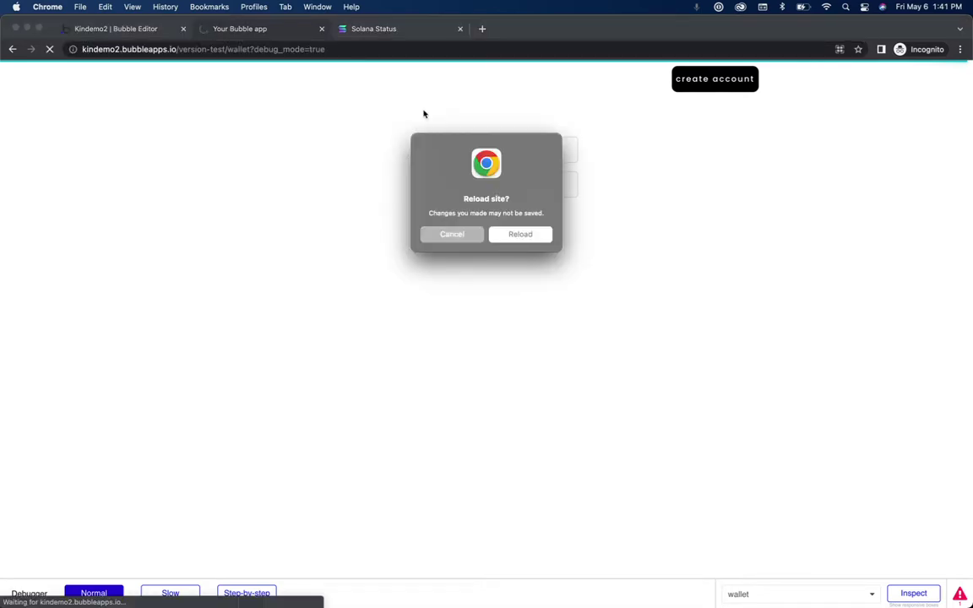
{"action": "left_click", "coordinate": [520, 236]}
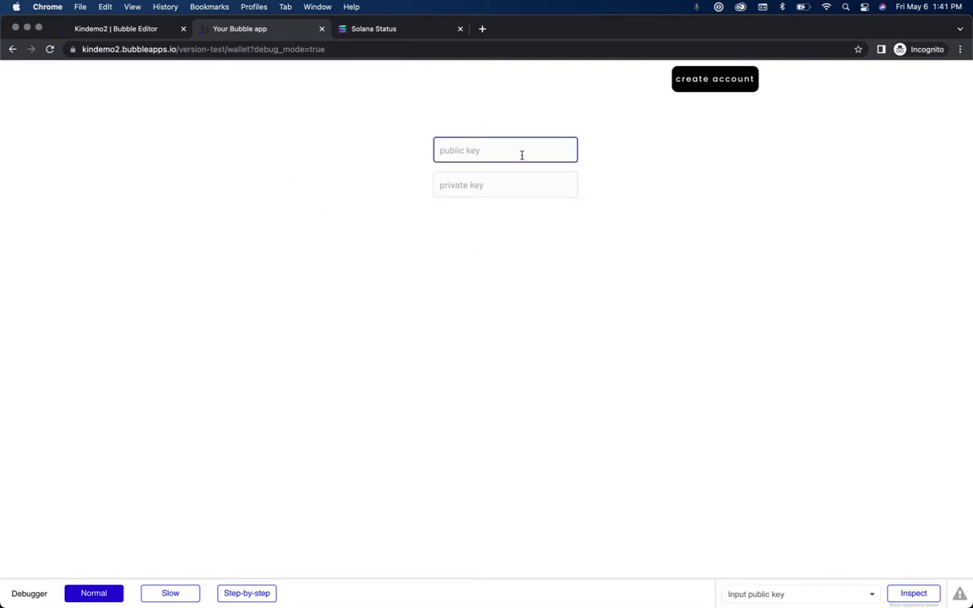
{"action": "left_click", "coordinate": [726, 87]}
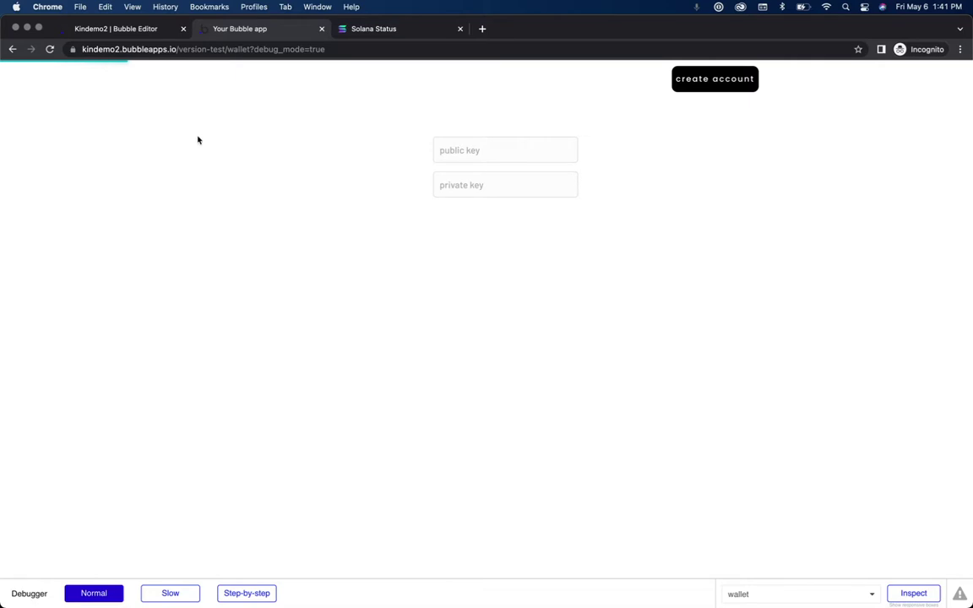
Step: In the editor, open the wallet page's workflows and start adding a new event
{"action": "left_click", "coordinate": [131, 32]}
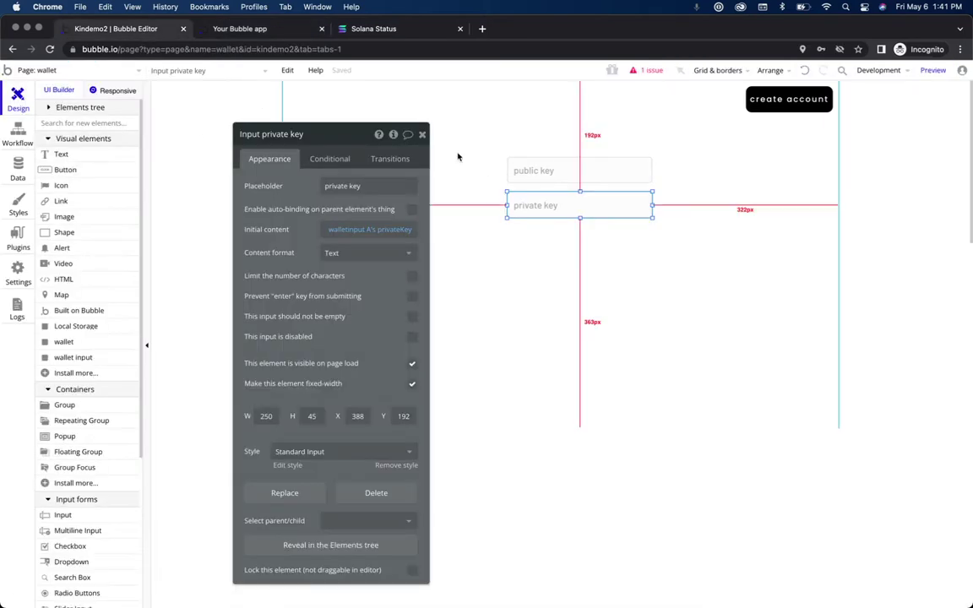
{"action": "left_click", "coordinate": [422, 134]}
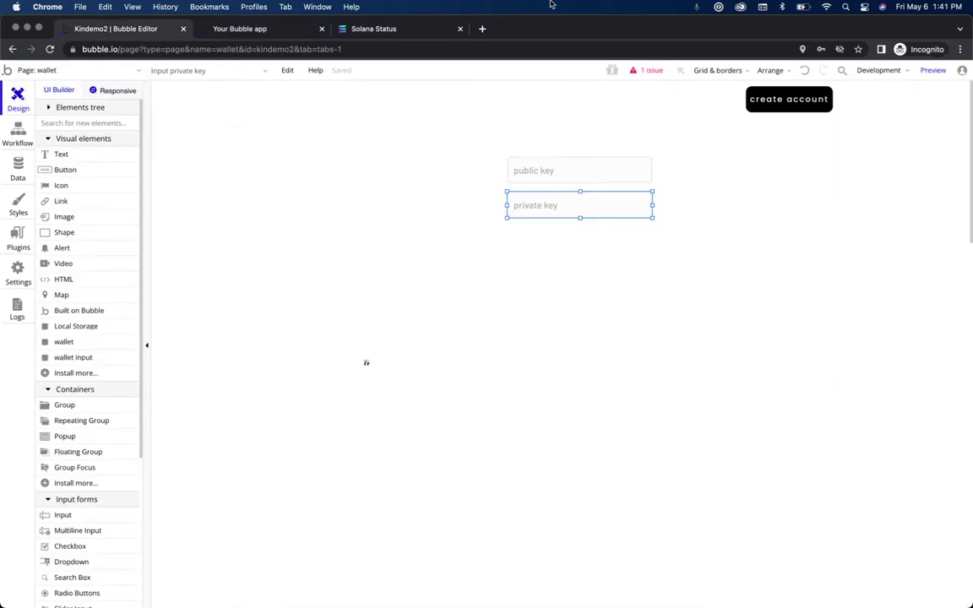
{"action": "left_click", "coordinate": [225, 28]}
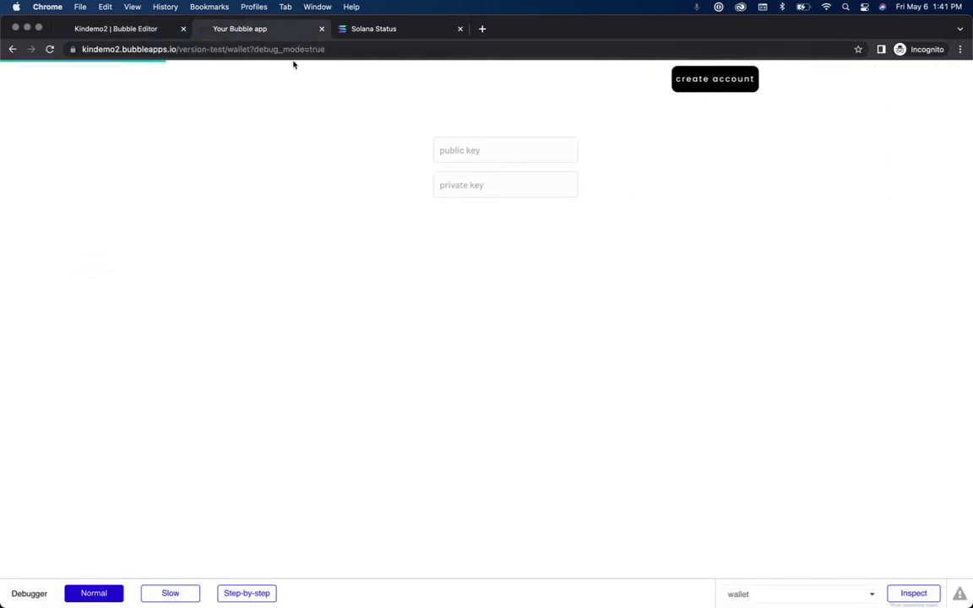
{"action": "left_click", "coordinate": [152, 28]}
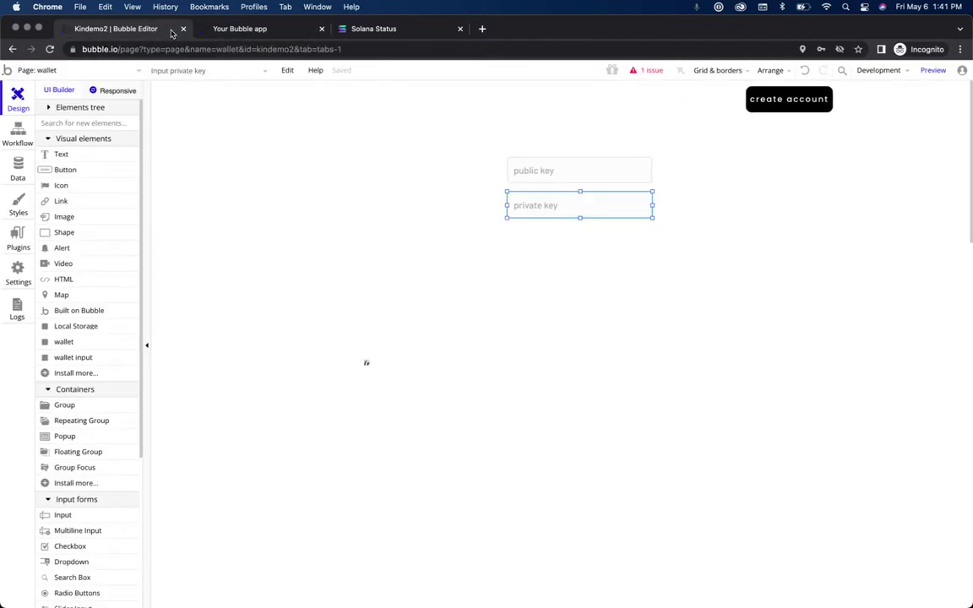
{"action": "left_click", "coordinate": [12, 124]}
{"action": "left_click", "coordinate": [186, 148]}
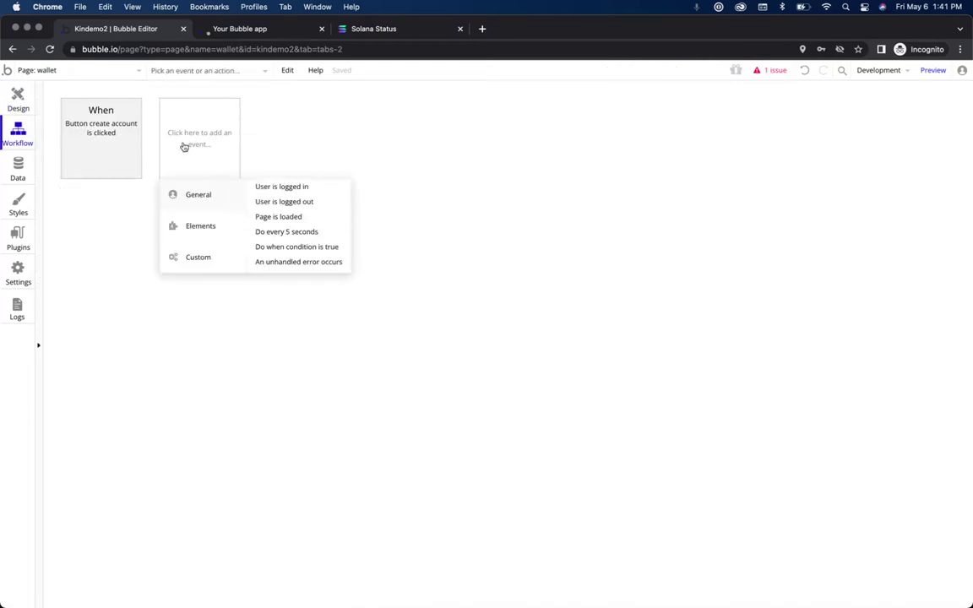
Step: Dismiss the plugin error shown in the running app and return to the event list
{"action": "left_click", "coordinate": [266, 31]}
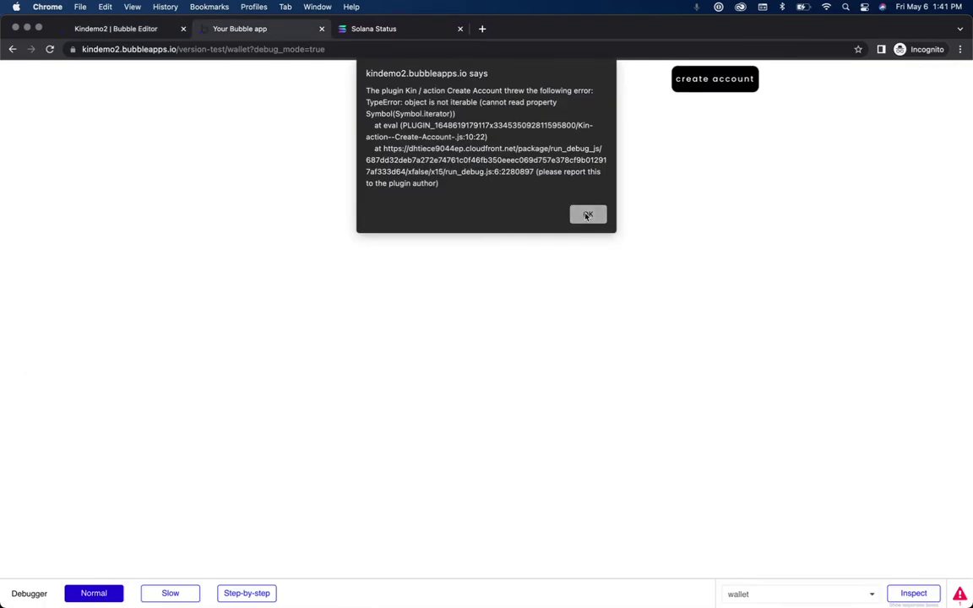
{"action": "left_click", "coordinate": [585, 214]}
{"action": "left_click", "coordinate": [102, 29]}
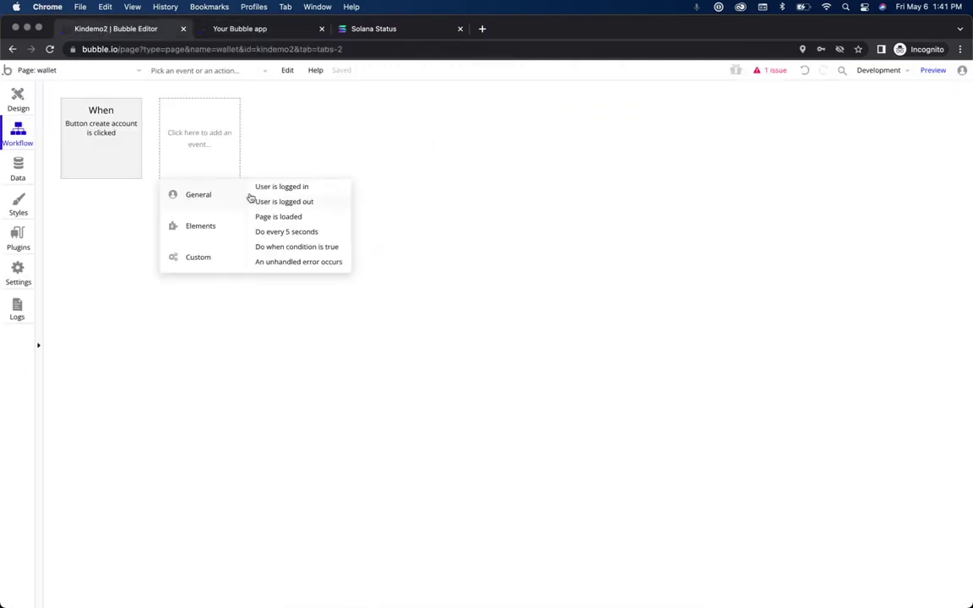
Step: Add an 'An unhandled error occurs' event, then reload the app and retest account creation
{"action": "left_click", "coordinate": [295, 262]}
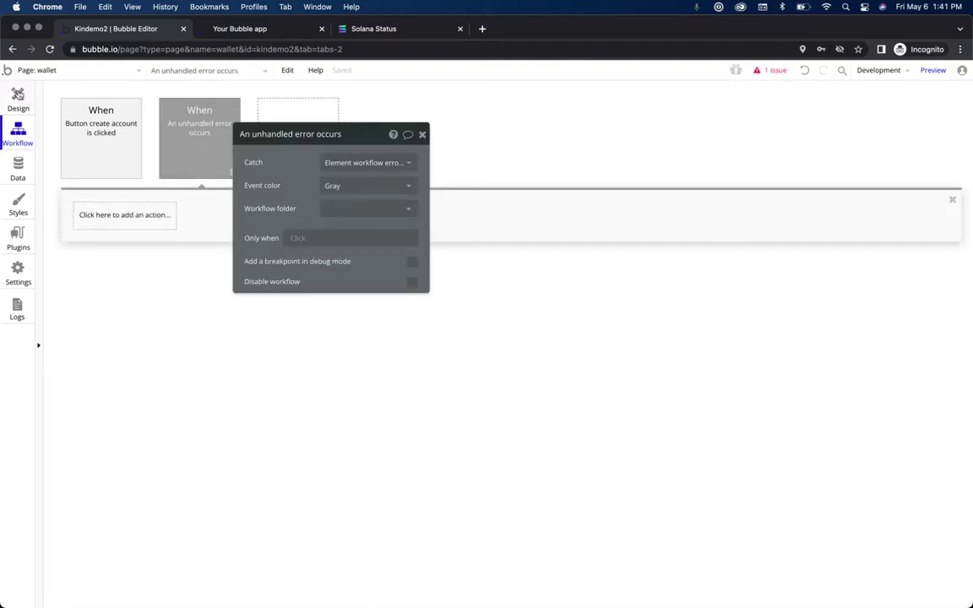
{"action": "left_click", "coordinate": [273, 28]}
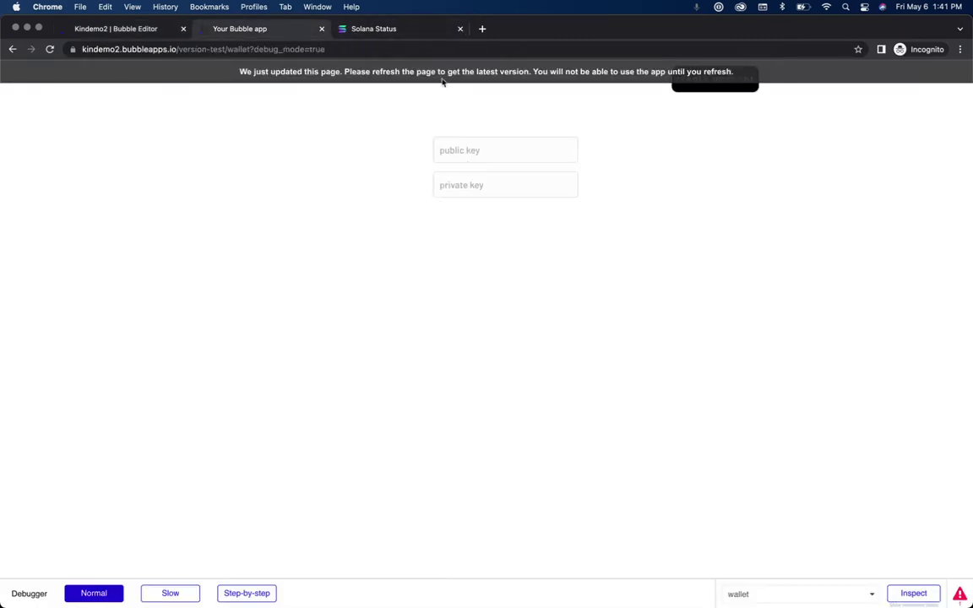
{"action": "left_click", "coordinate": [331, 71]}
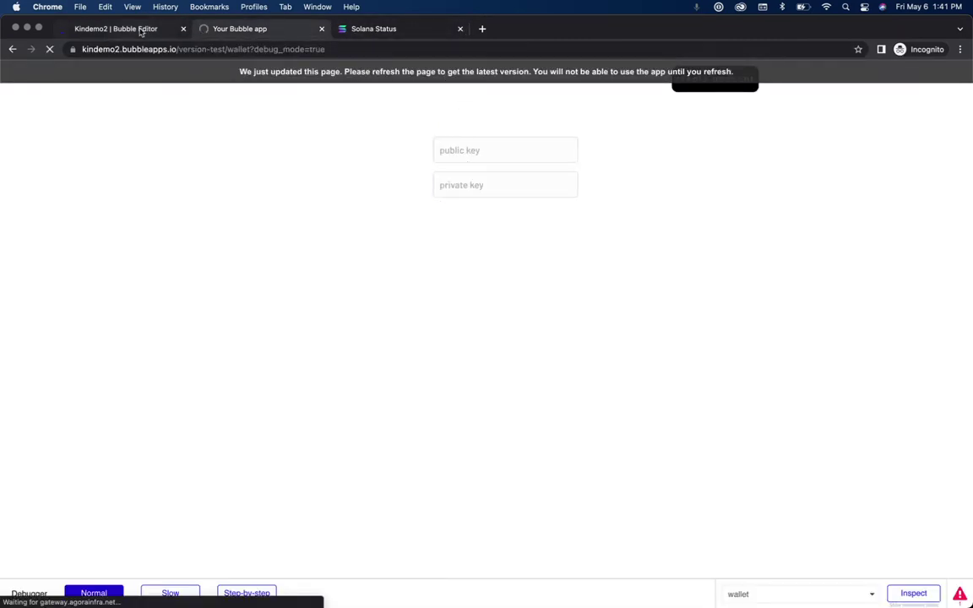
{"action": "left_click", "coordinate": [716, 80]}
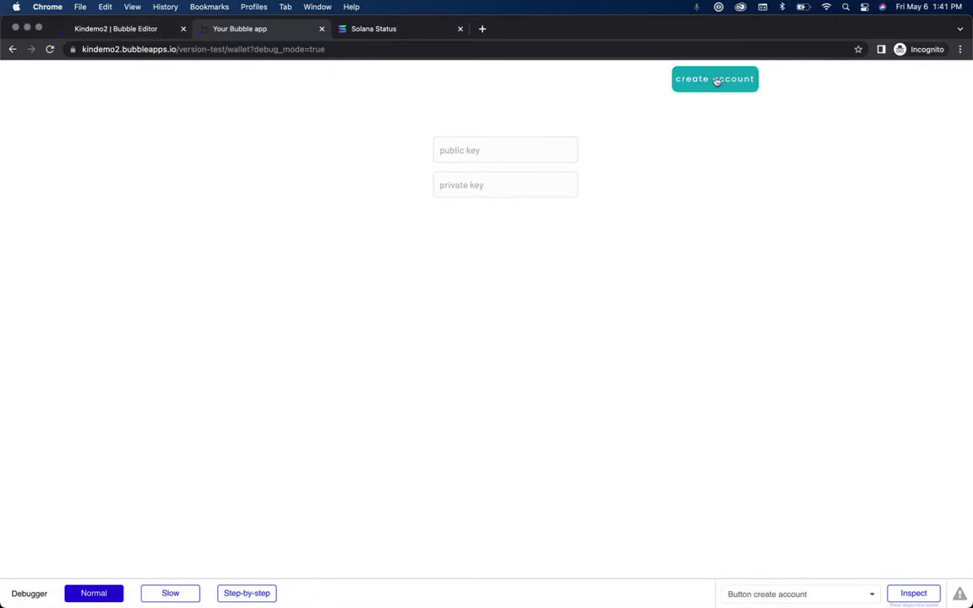
{"action": "left_click", "coordinate": [100, 32]}
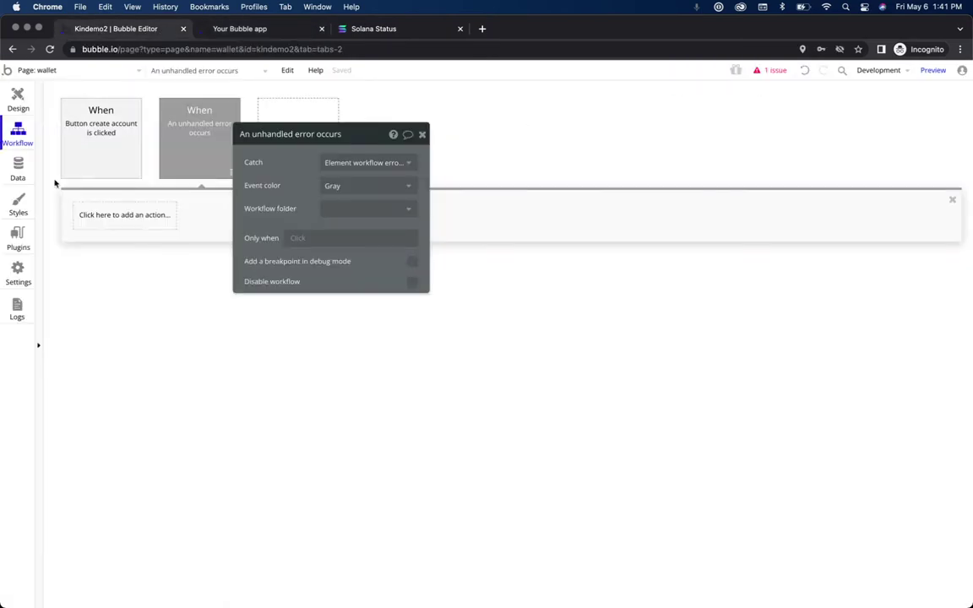
Step: Place an Alert element near the page top and enable 'Position the alert at the top'
{"action": "left_click", "coordinate": [18, 99]}
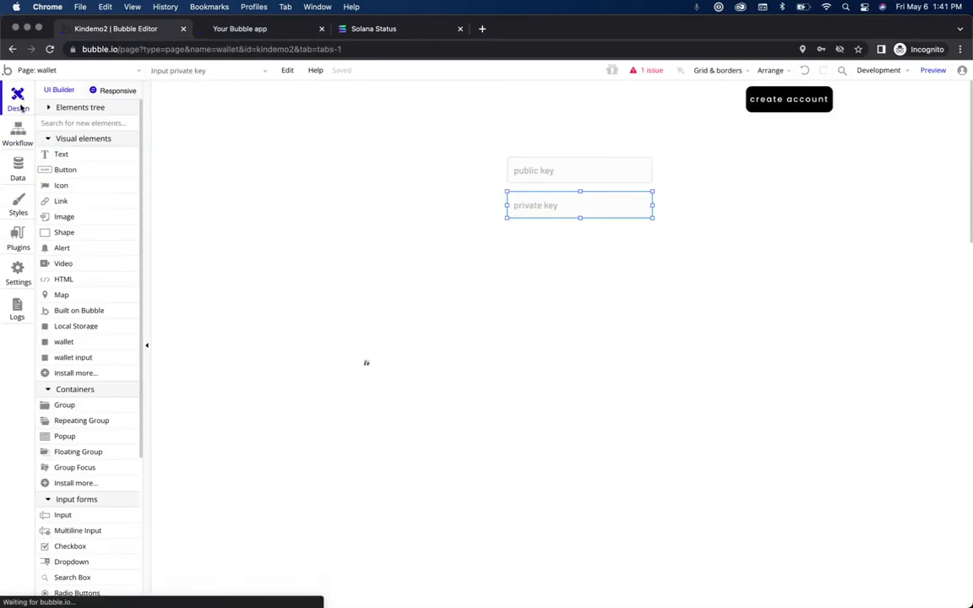
{"action": "left_click", "coordinate": [119, 123]}
{"action": "type", "text": "a"}
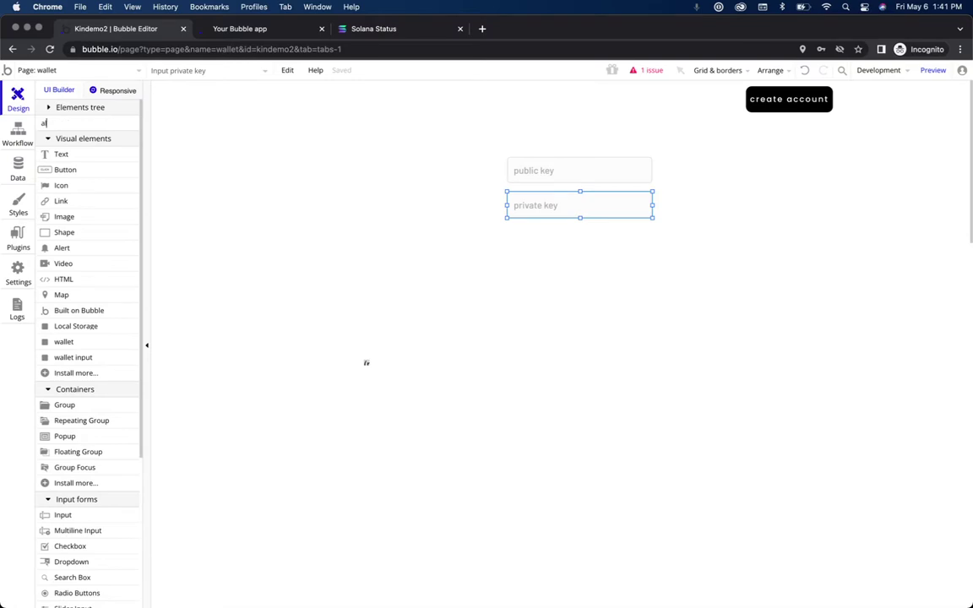
{"action": "type", "text": "lert"}
{"action": "left_click", "coordinate": [97, 156]}
{"action": "left_click", "coordinate": [391, 95]}
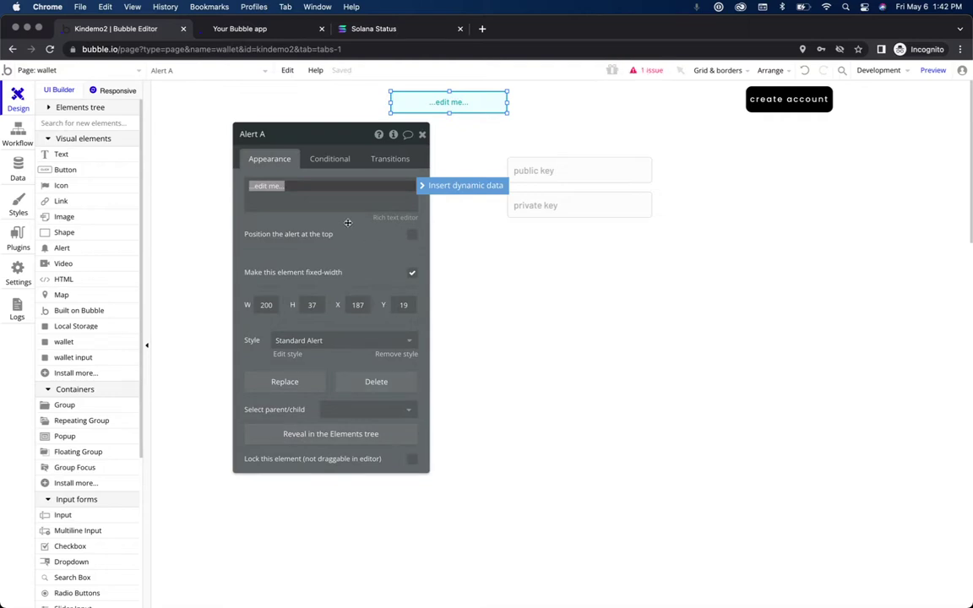
{"action": "left_click", "coordinate": [412, 236]}
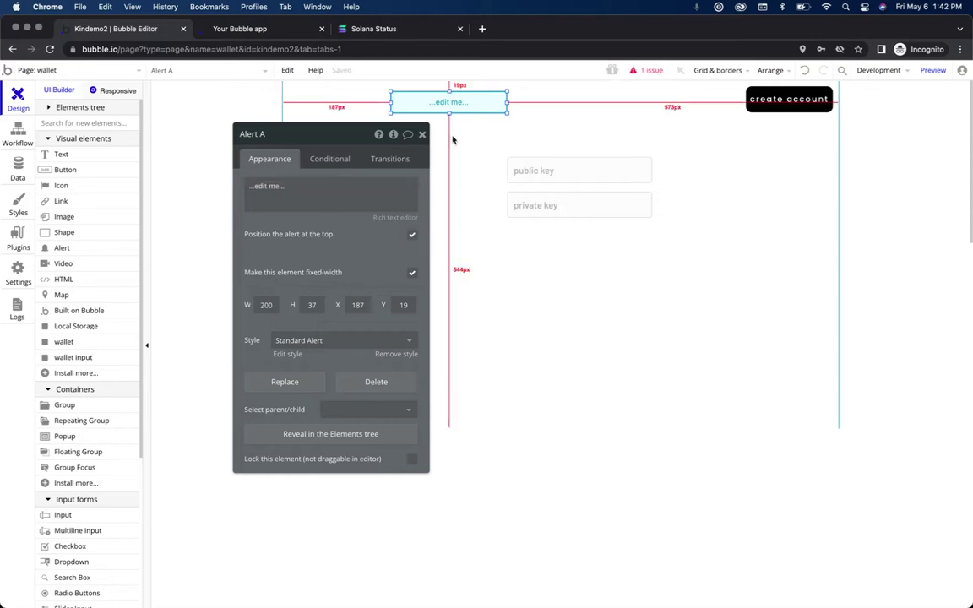
{"action": "left_click", "coordinate": [422, 134]}
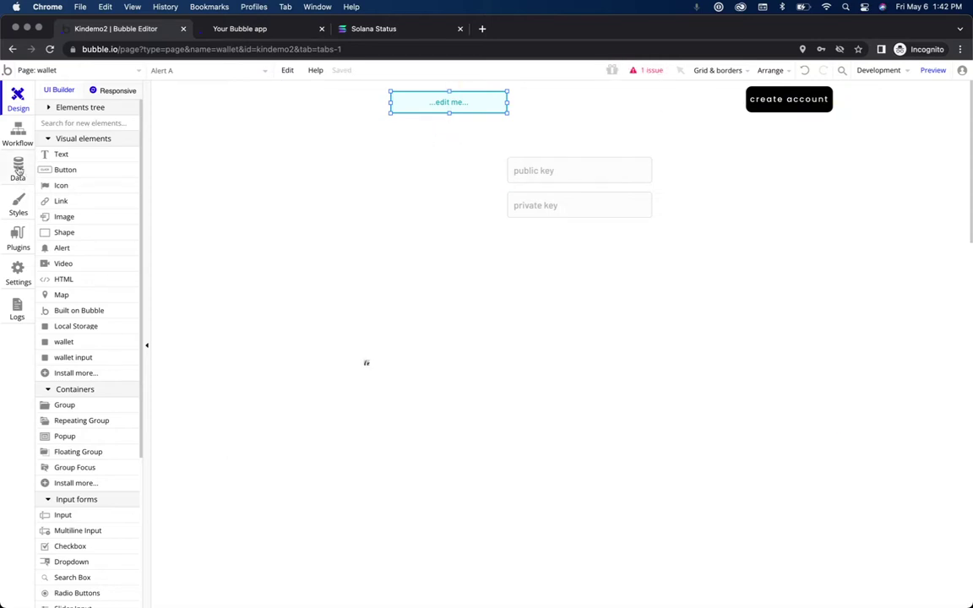
{"action": "left_click", "coordinate": [18, 134]}
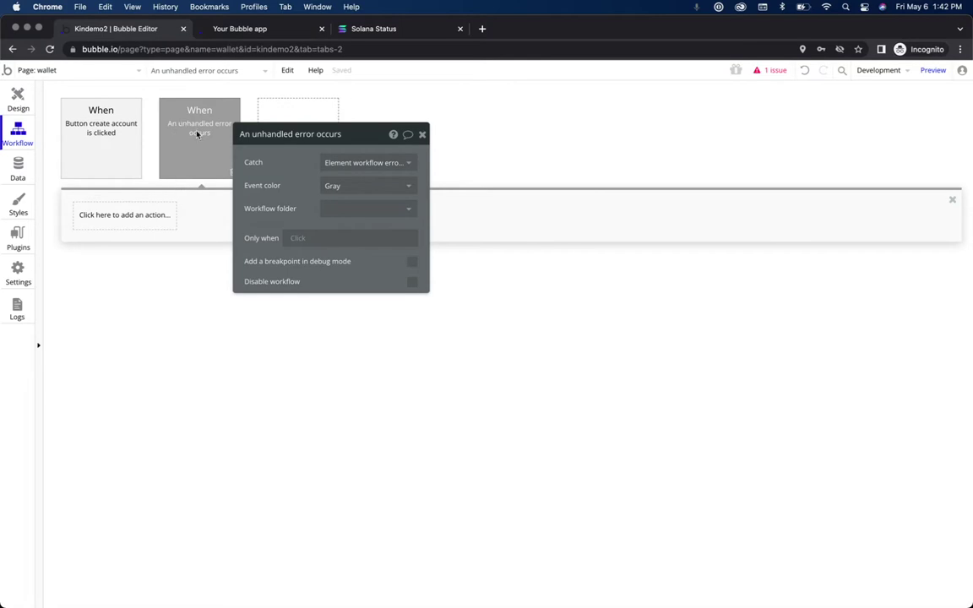
Step: Add a Show message in Alert A action with the custom message 'solana is running slow! pleas'
{"action": "left_click", "coordinate": [127, 215]}
{"action": "type", "text": "alert"}
{"action": "left_click", "coordinate": [170, 263]}
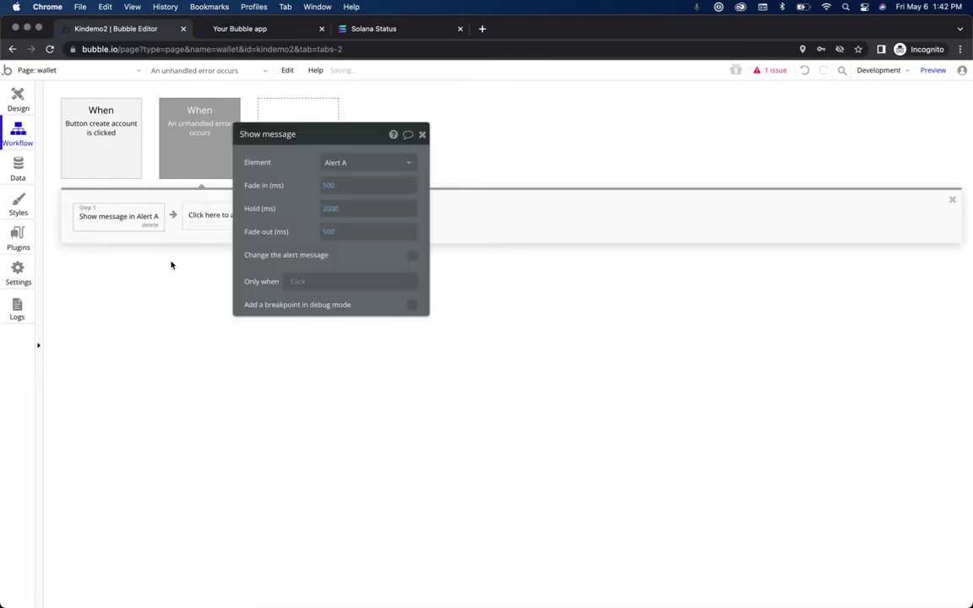
{"action": "left_click", "coordinate": [415, 259]}
{"action": "left_click", "coordinate": [357, 290]}
{"action": "type", "text": "solana is running s"}
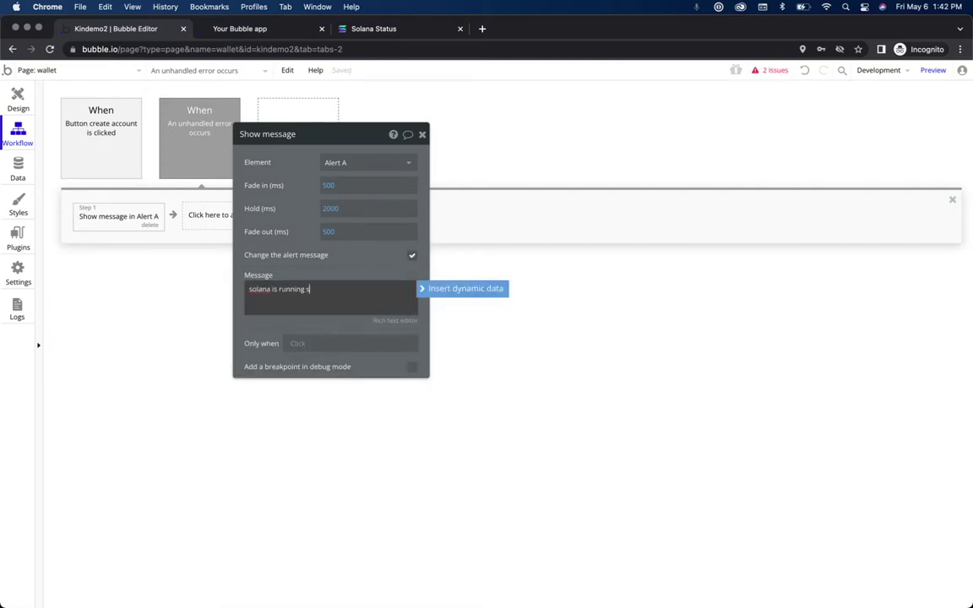
{"action": "type", "text": "low! please retry."}
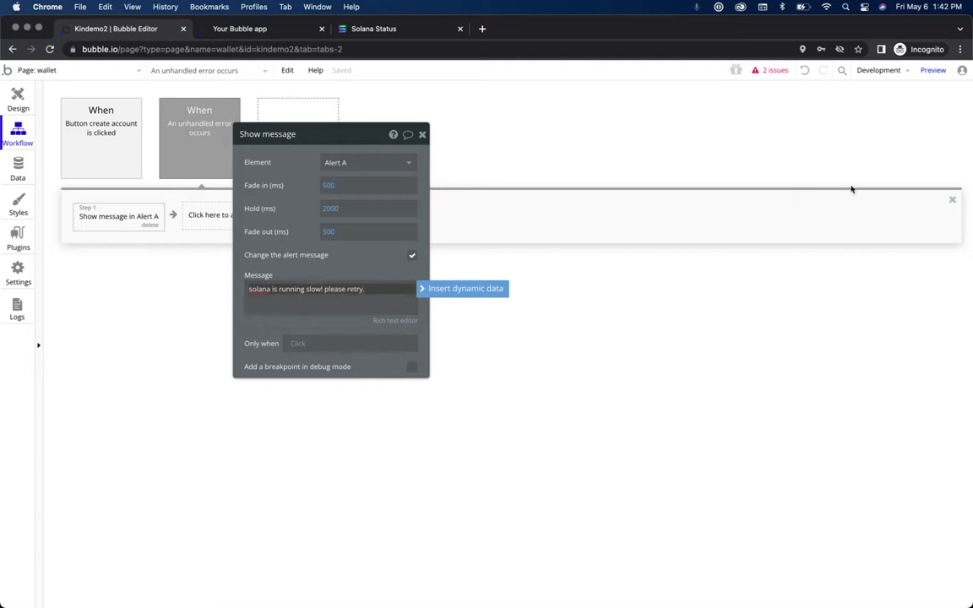
Step: Reload the wallet page, create an account, and dismiss the wallet-created notice
{"action": "left_click", "coordinate": [240, 30]}
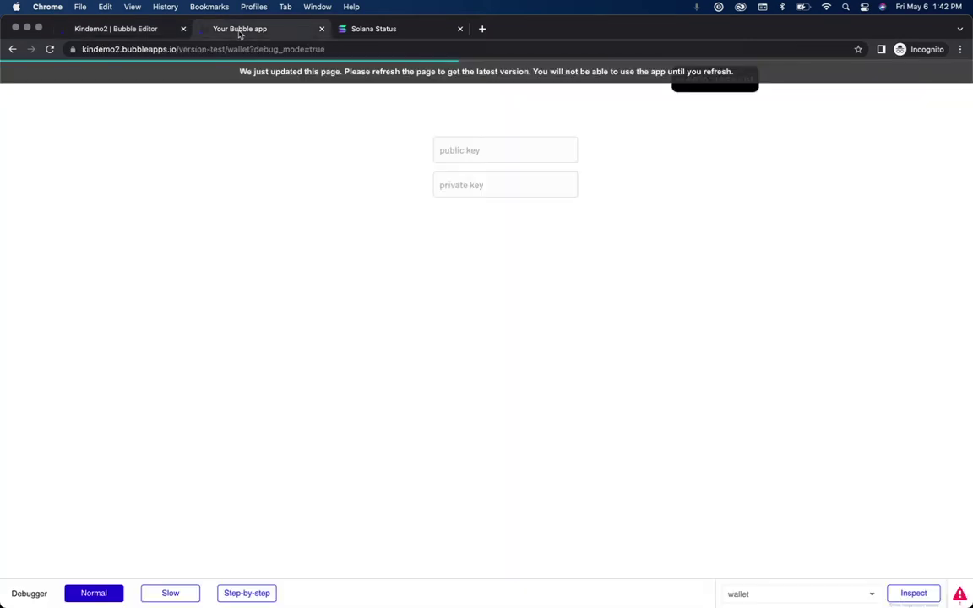
{"action": "left_click", "coordinate": [593, 74]}
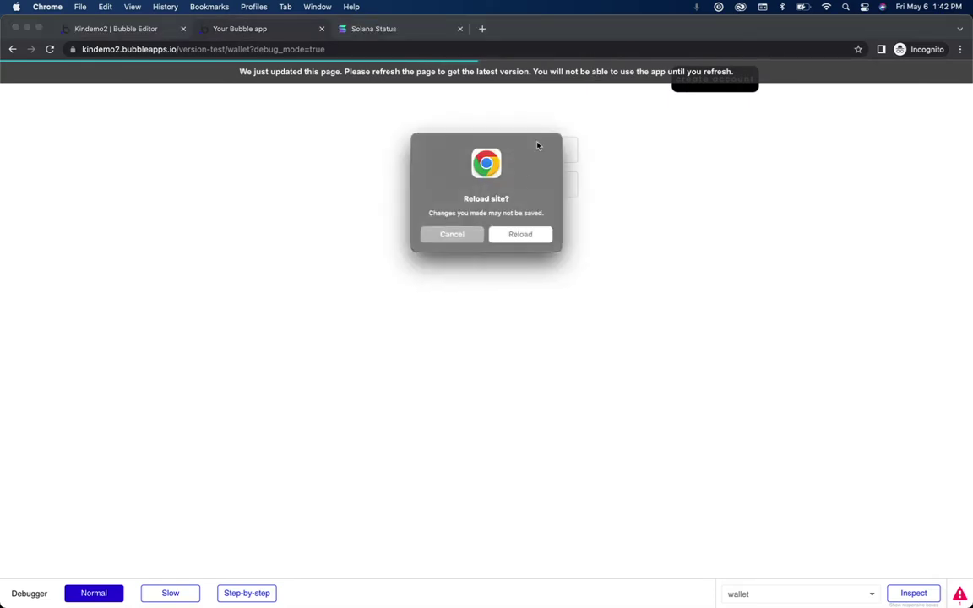
{"action": "left_click", "coordinate": [521, 238]}
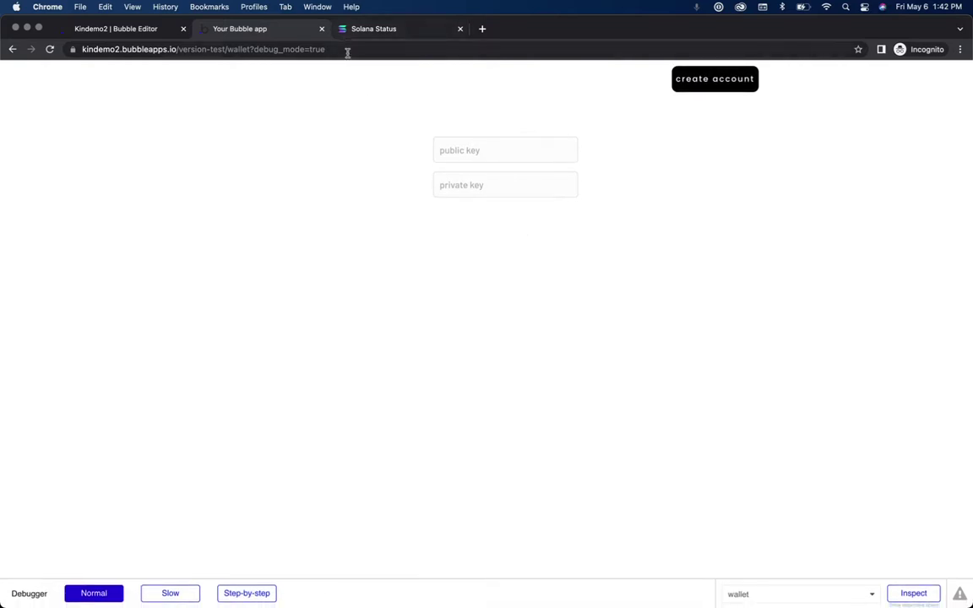
{"action": "left_click", "coordinate": [746, 78]}
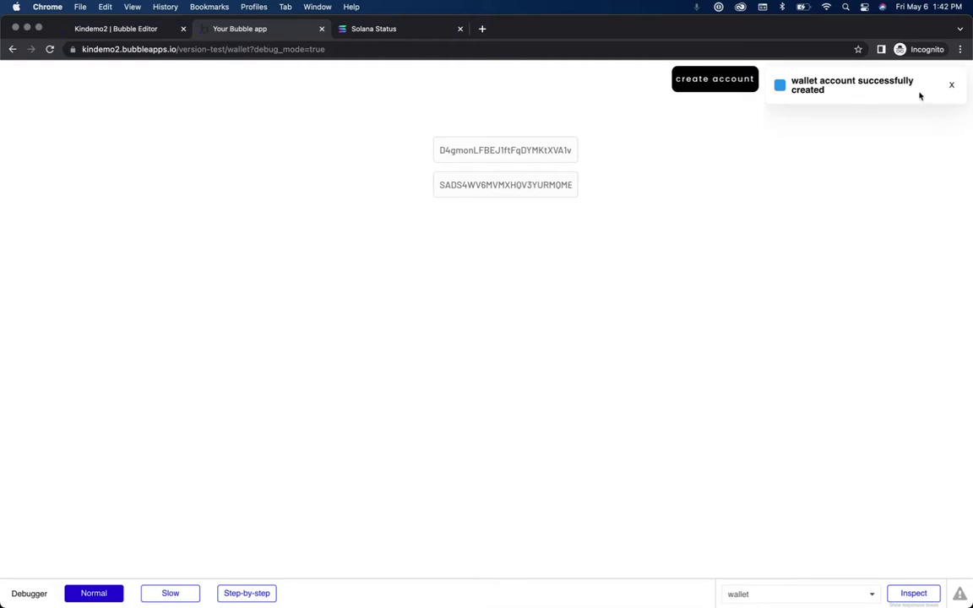
{"action": "left_click", "coordinate": [951, 85]}
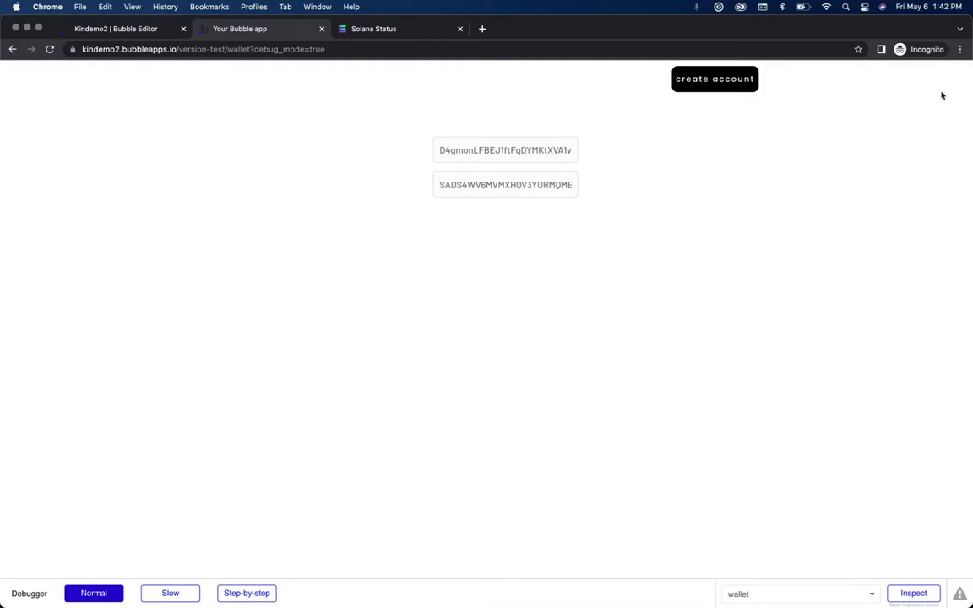
Step: Inspect the generated public and private keys, pasting a key into the private key field
{"action": "left_click", "coordinate": [504, 178]}
{"action": "left_click", "coordinate": [464, 155]}
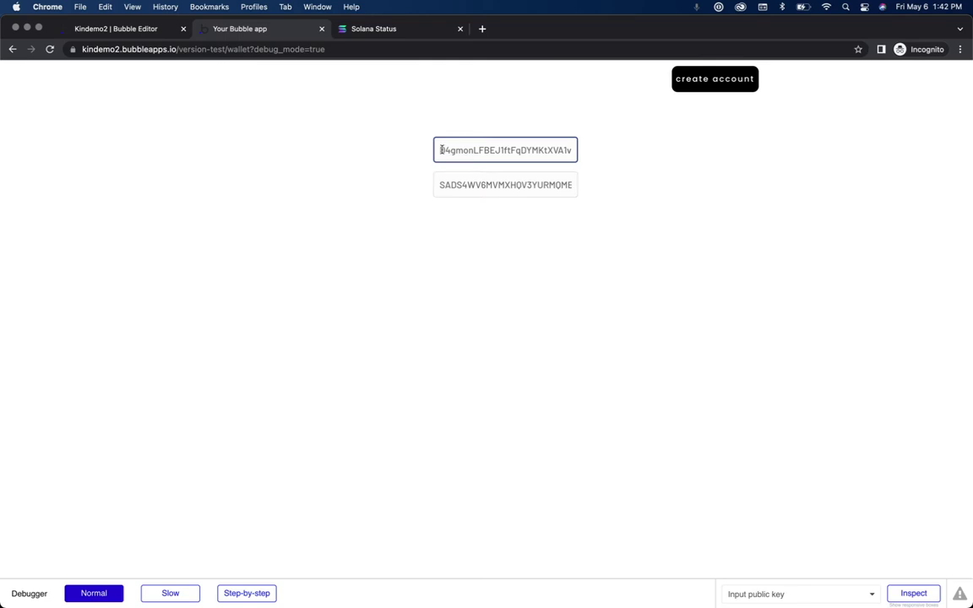
{"action": "left_click", "coordinate": [473, 178]}
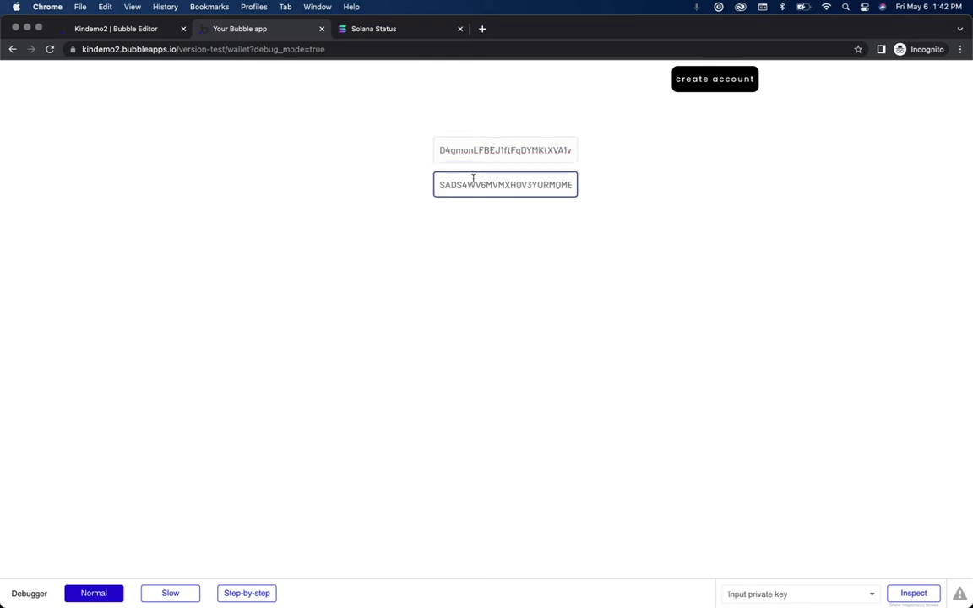
{"action": "left_click_drag", "start_coordinate": [440, 184], "coordinate": [693, 214]}
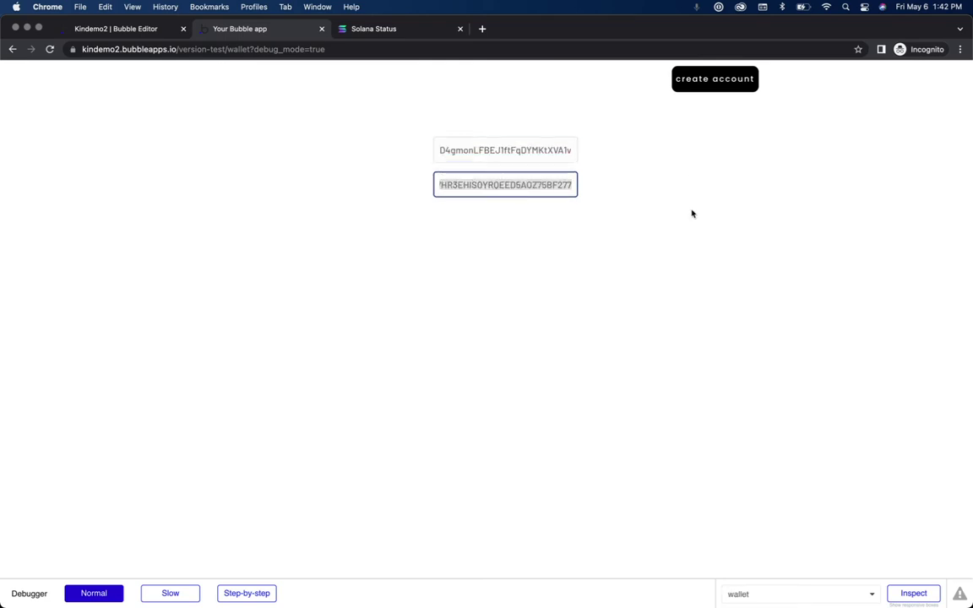
{"action": "key", "text": "super+v"}
{"action": "left_click", "coordinate": [536, 192]}
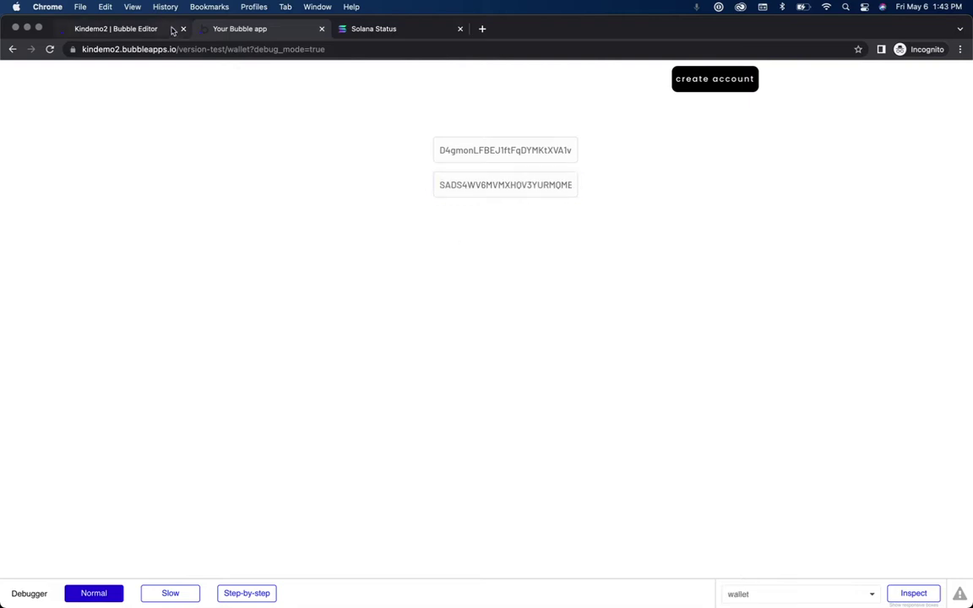
{"action": "left_click", "coordinate": [505, 155]}
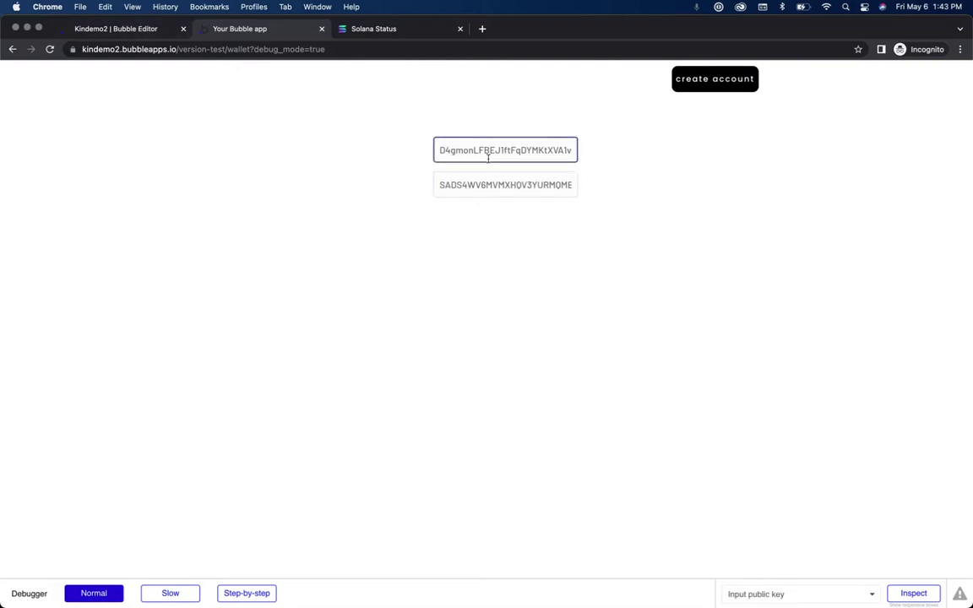
{"action": "left_click", "coordinate": [488, 168]}
{"action": "left_click", "coordinate": [488, 159]}
{"action": "left_click", "coordinate": [454, 171]}
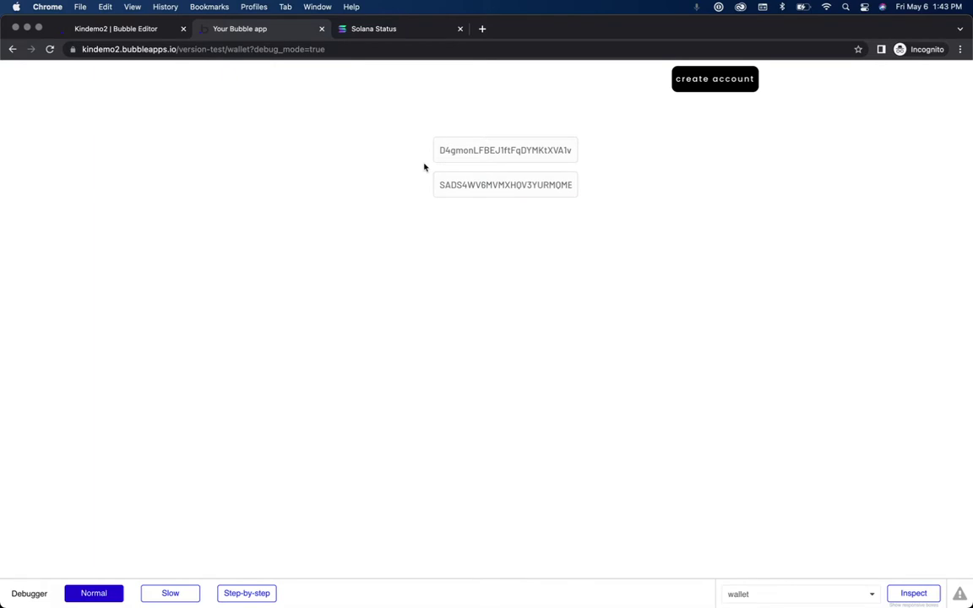
{"action": "left_click", "coordinate": [121, 27]}
Step: Enable every server log type (HTTP, plugin, API workflow, email, scheduled tasks) and run the search
{"action": "left_click", "coordinate": [17, 313]}
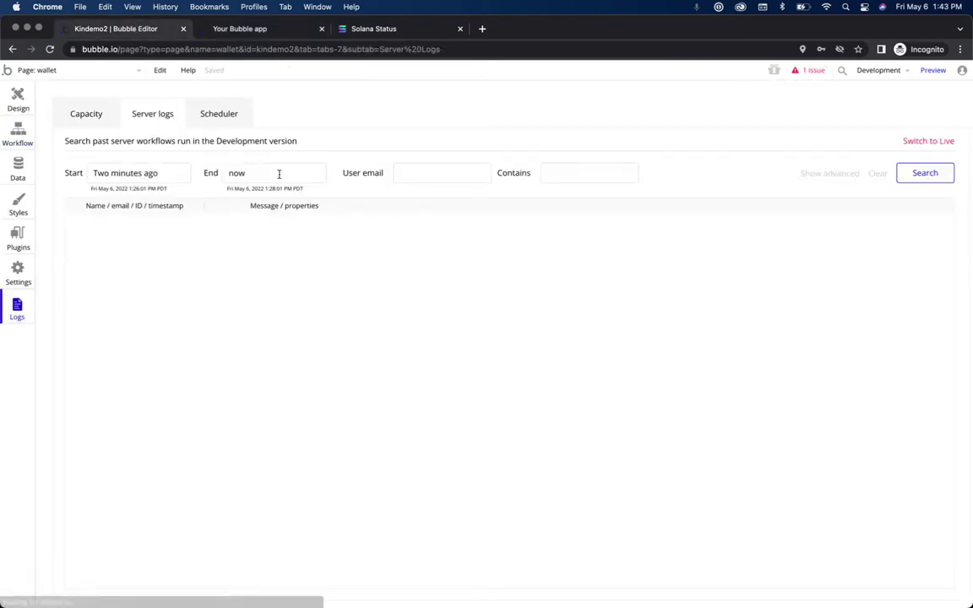
{"action": "left_click", "coordinate": [828, 174]}
{"action": "left_click", "coordinate": [179, 236]}
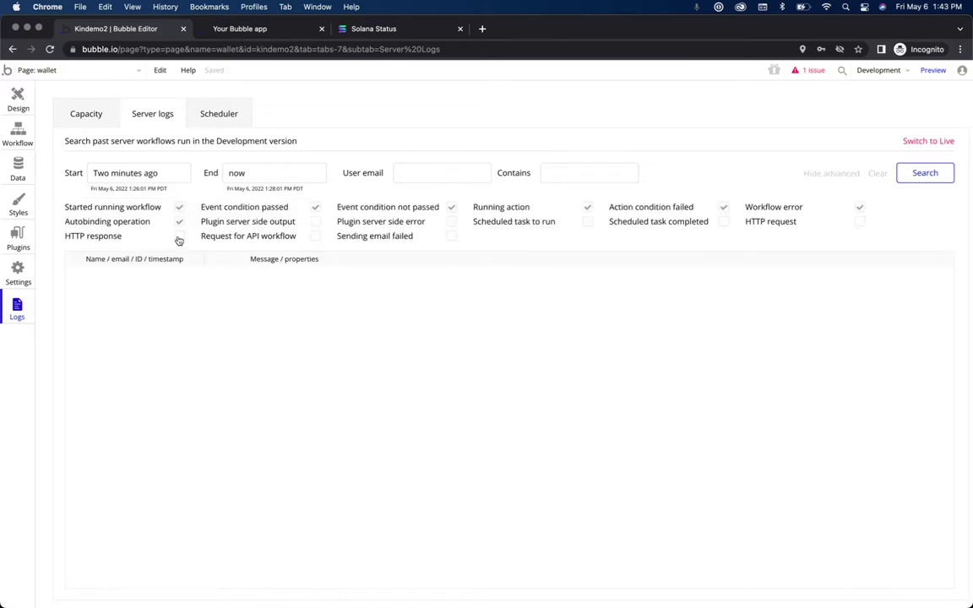
{"action": "left_click", "coordinate": [315, 222]}
{"action": "left_click", "coordinate": [315, 236]}
{"action": "left_click", "coordinate": [452, 222]}
{"action": "left_click", "coordinate": [451, 235]}
{"action": "left_click", "coordinate": [589, 222]}
{"action": "left_click", "coordinate": [724, 223]}
{"action": "left_click", "coordinate": [858, 225]}
{"action": "left_click", "coordinate": [923, 178]}
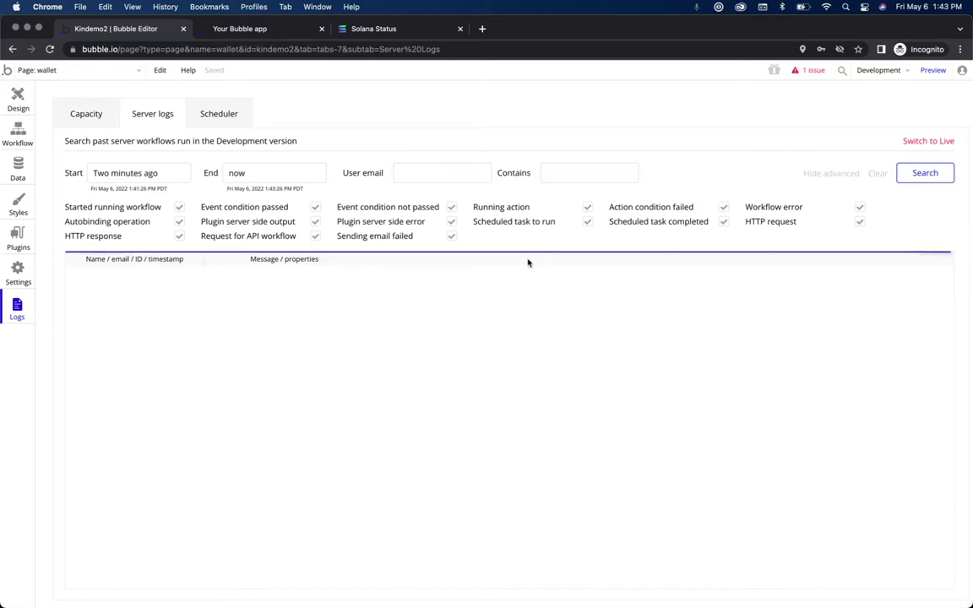
{"action": "left_click", "coordinate": [939, 172]}
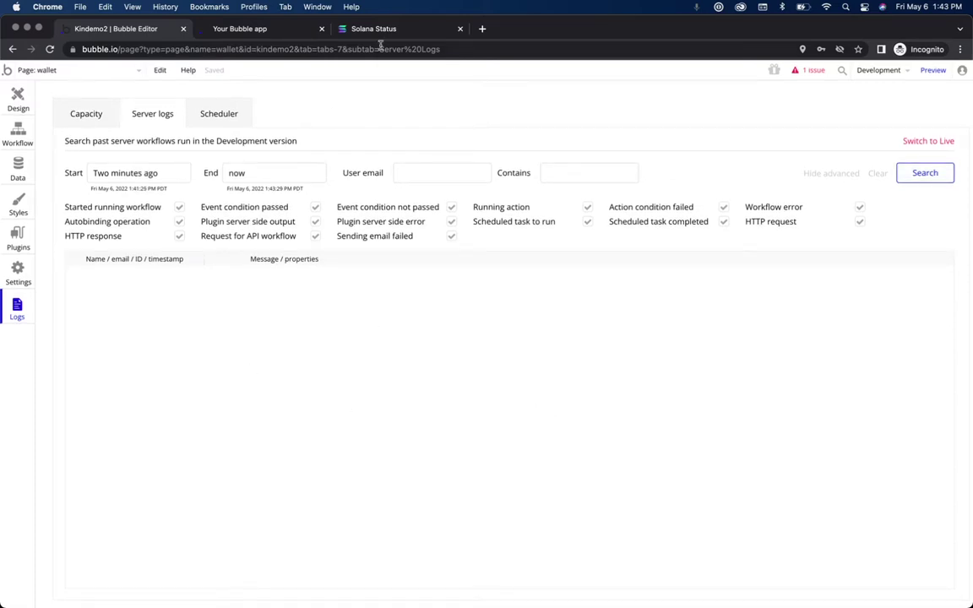
Step: Reload the running wallet page so both key fields come up empty, then go back to the editor
{"action": "left_click", "coordinate": [263, 29]}
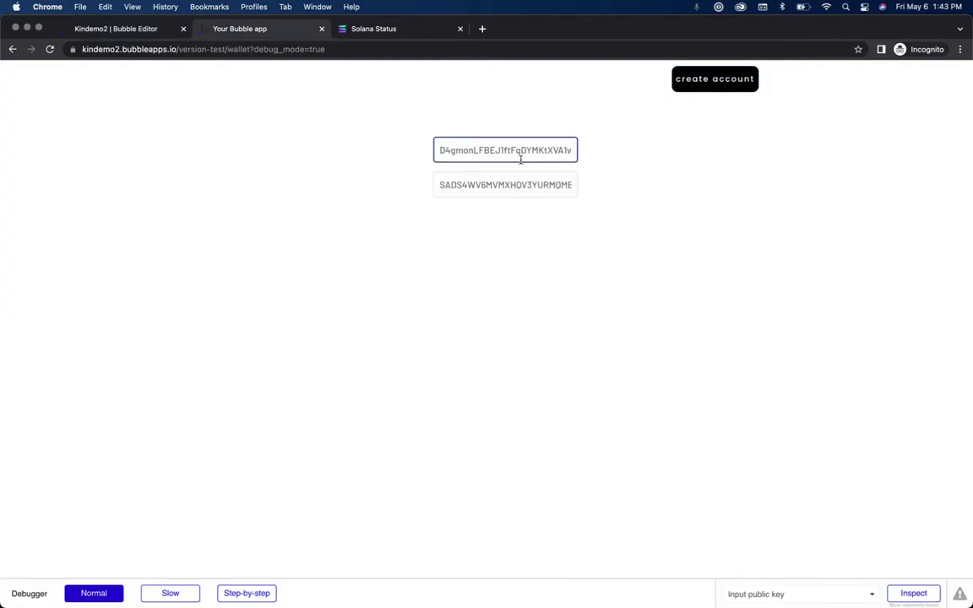
{"action": "left_click", "coordinate": [315, 49]}
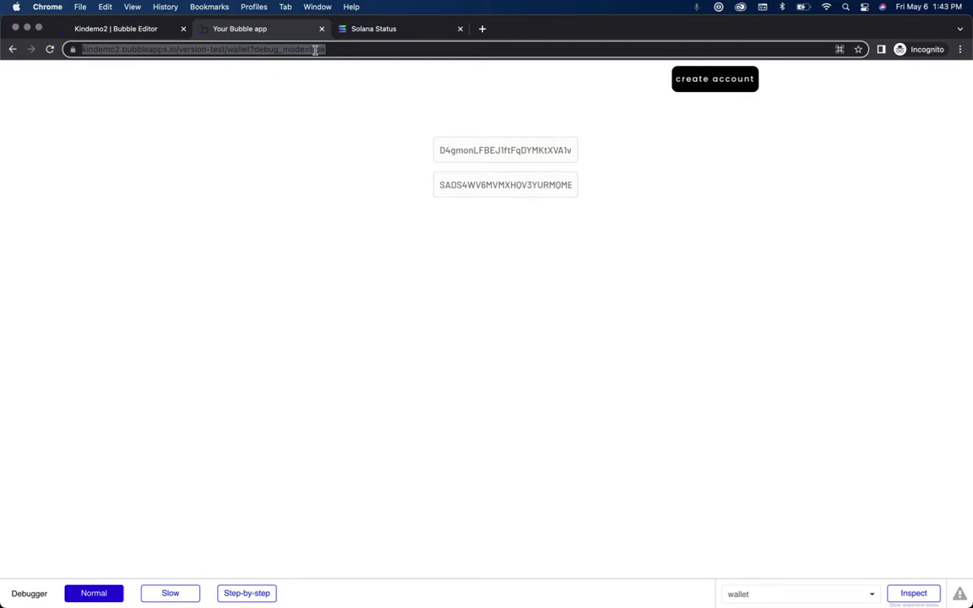
{"action": "key", "text": "Return"}
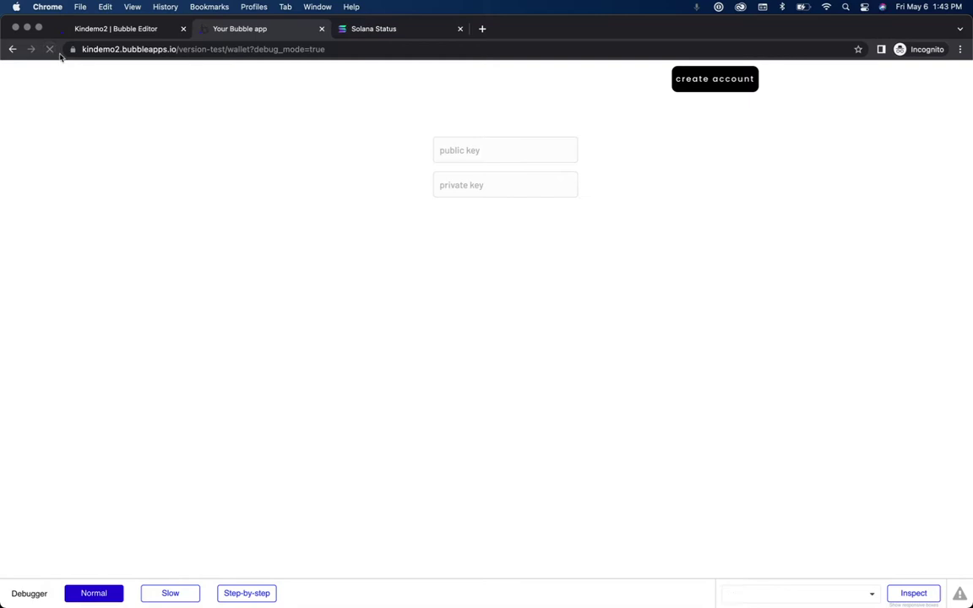
{"action": "left_click", "coordinate": [479, 156]}
{"action": "left_click", "coordinate": [126, 28]}
Step: Add a Page is loaded workflow with an 'update walletinput A' action, then preview the page
{"action": "left_click", "coordinate": [14, 123]}
{"action": "left_click", "coordinate": [282, 101]}
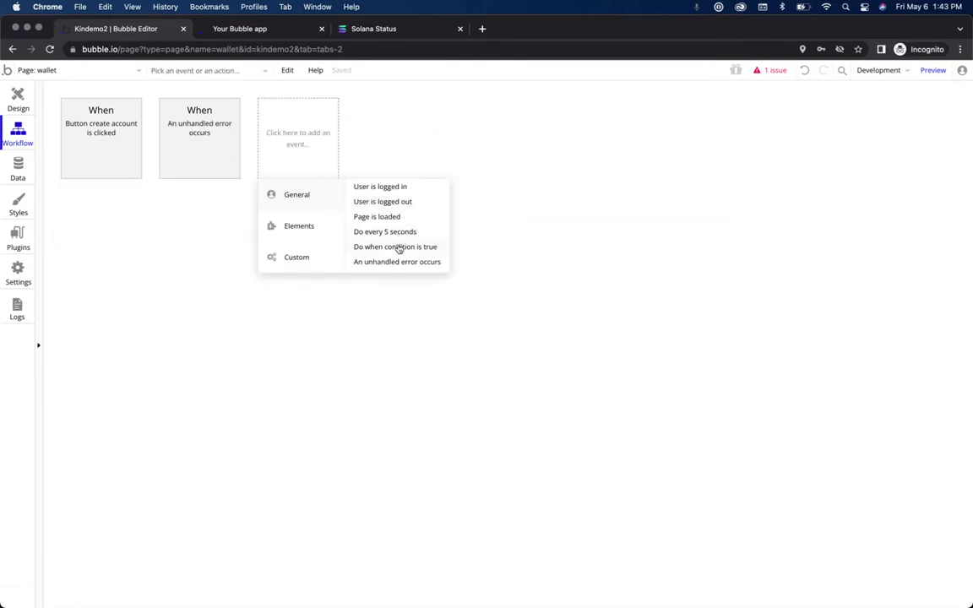
{"action": "left_click", "coordinate": [378, 218]}
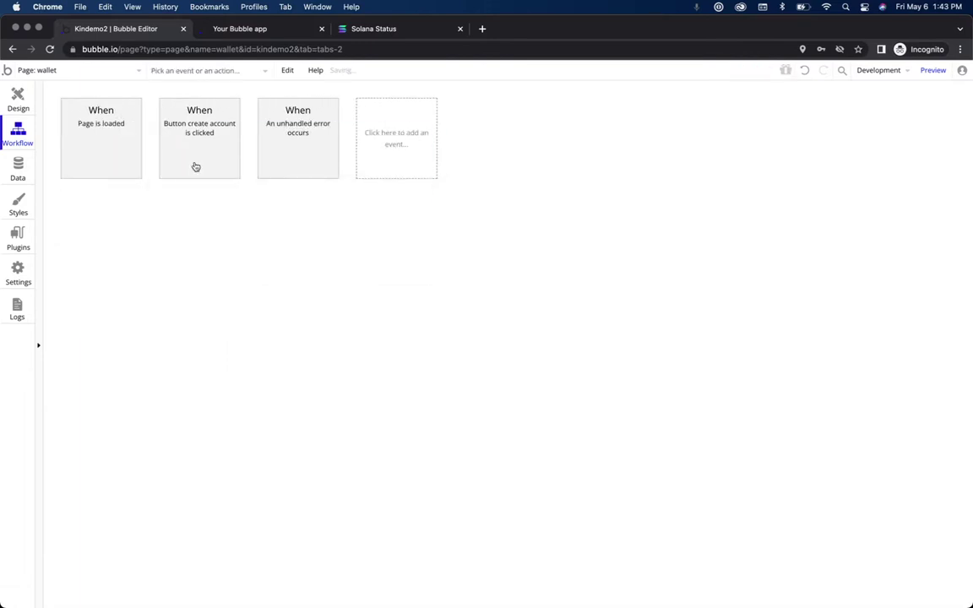
{"action": "left_click", "coordinate": [108, 217]}
{"action": "type", "text": "update"}
{"action": "left_click", "coordinate": [133, 277]}
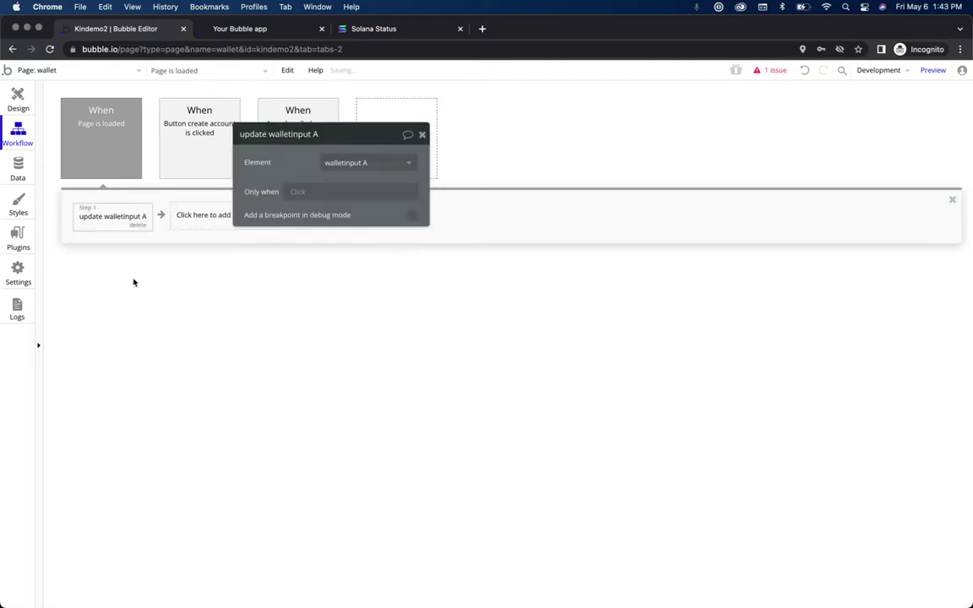
{"action": "left_click", "coordinate": [939, 75]}
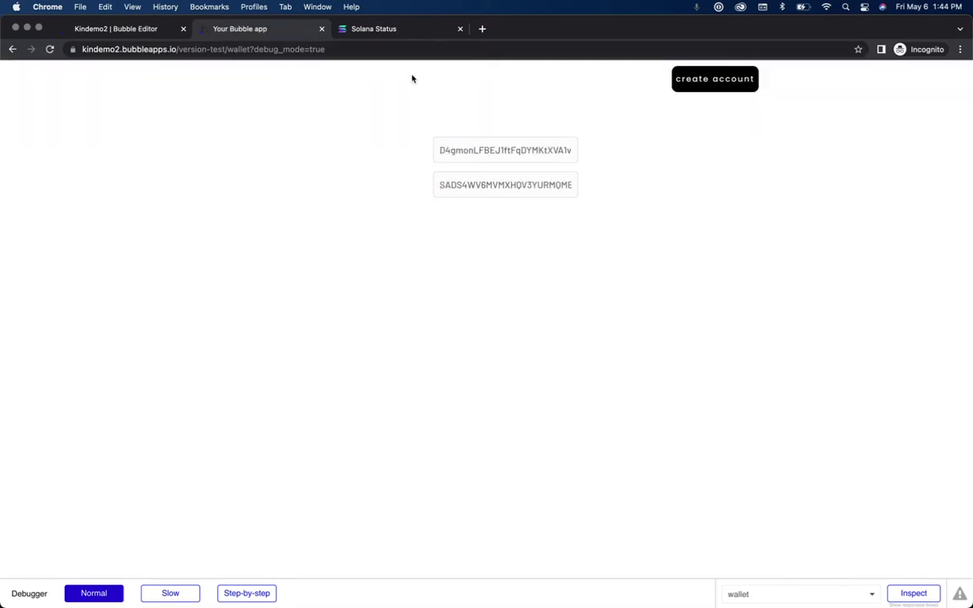
Step: Check the preview's filled public and private key fields
{"action": "left_click", "coordinate": [459, 155]}
{"action": "left_click", "coordinate": [452, 178]}
{"action": "left_click", "coordinate": [436, 150]}
{"action": "left_click", "coordinate": [334, 106]}
{"action": "left_click", "coordinate": [538, 146]}
{"action": "left_click", "coordinate": [412, 198]}
{"action": "left_click", "coordinate": [135, 25]}
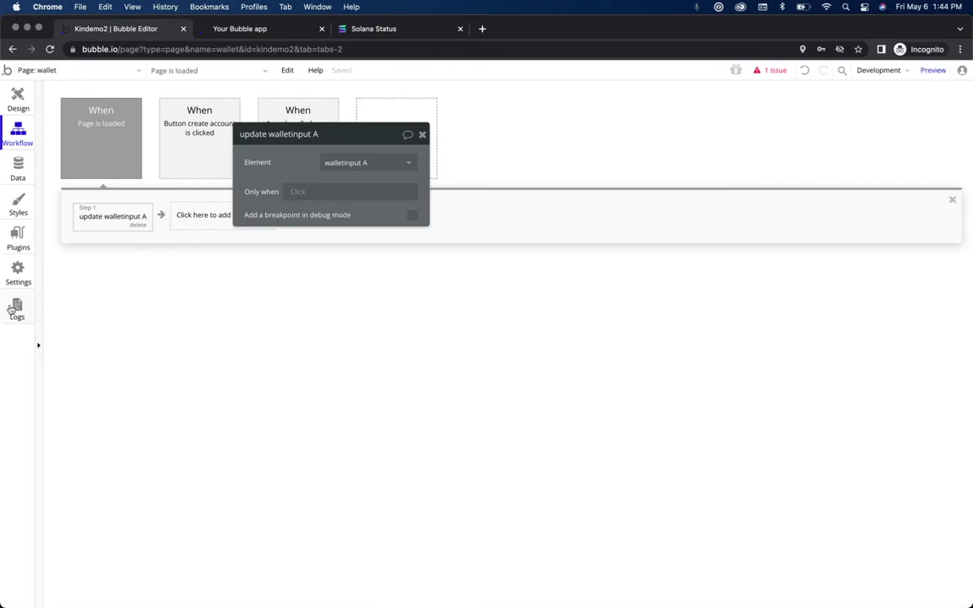
Step: Rerun the server log search, which returns no entries, and recheck the preview's key fields
{"action": "left_click", "coordinate": [17, 310]}
{"action": "left_click", "coordinate": [940, 173]}
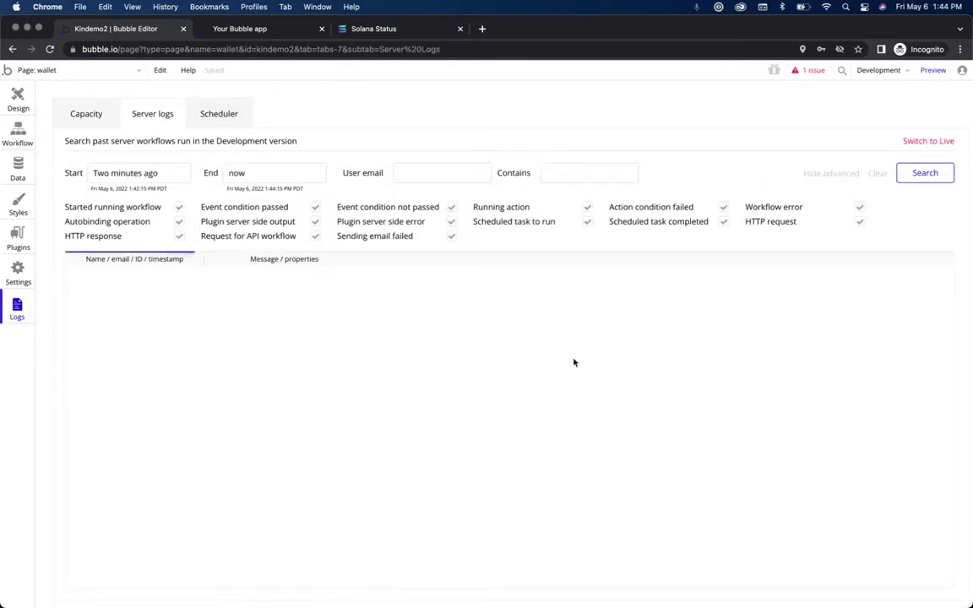
{"action": "left_click", "coordinate": [278, 28]}
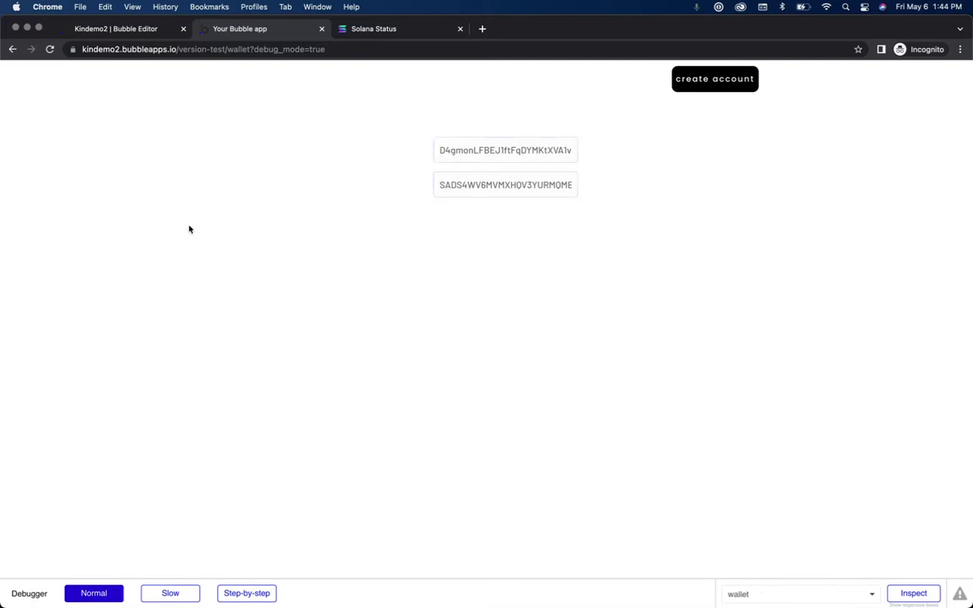
{"action": "key", "text": "Tab"}
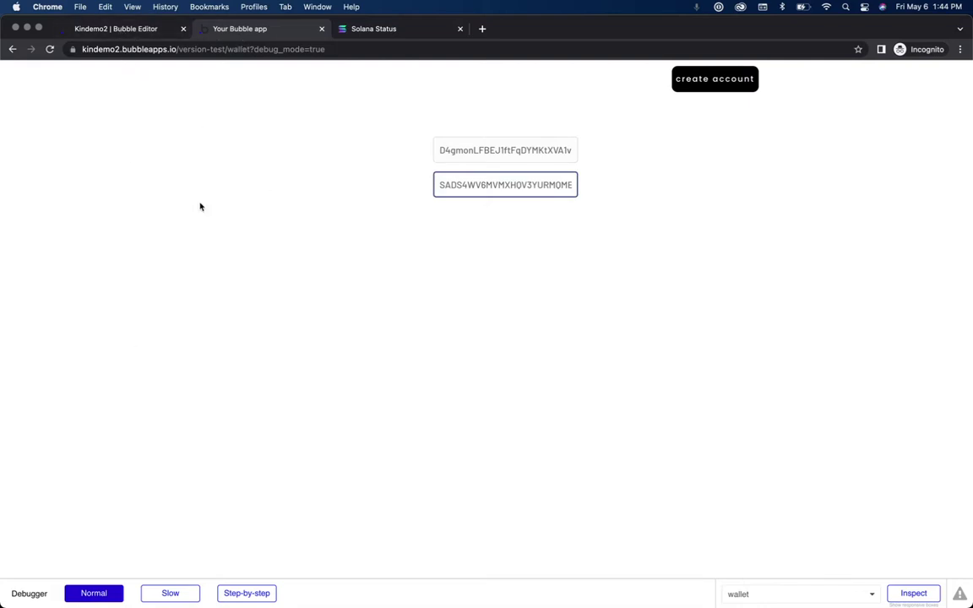
{"action": "left_click", "coordinate": [118, 28]}
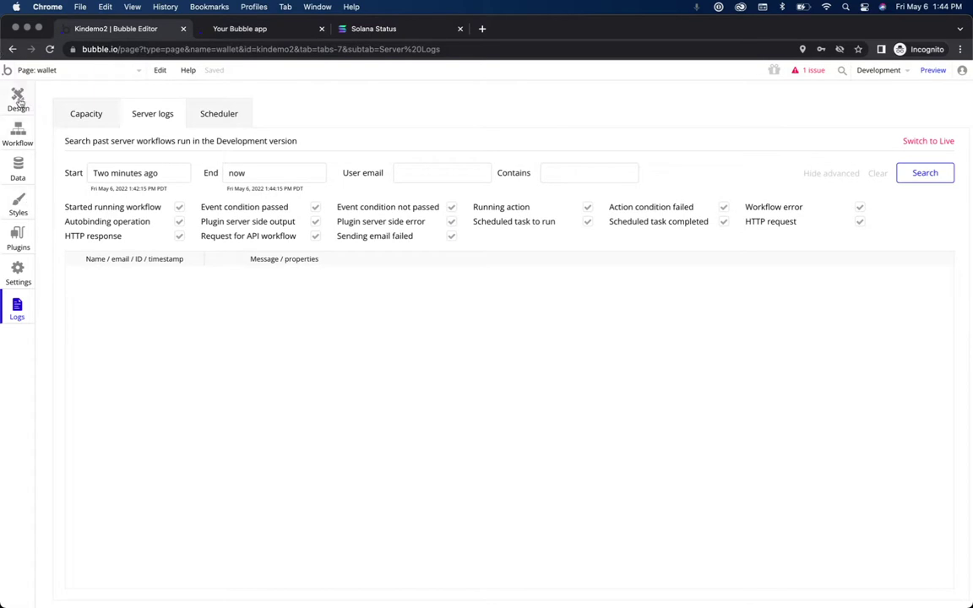
{"action": "left_click", "coordinate": [17, 96]}
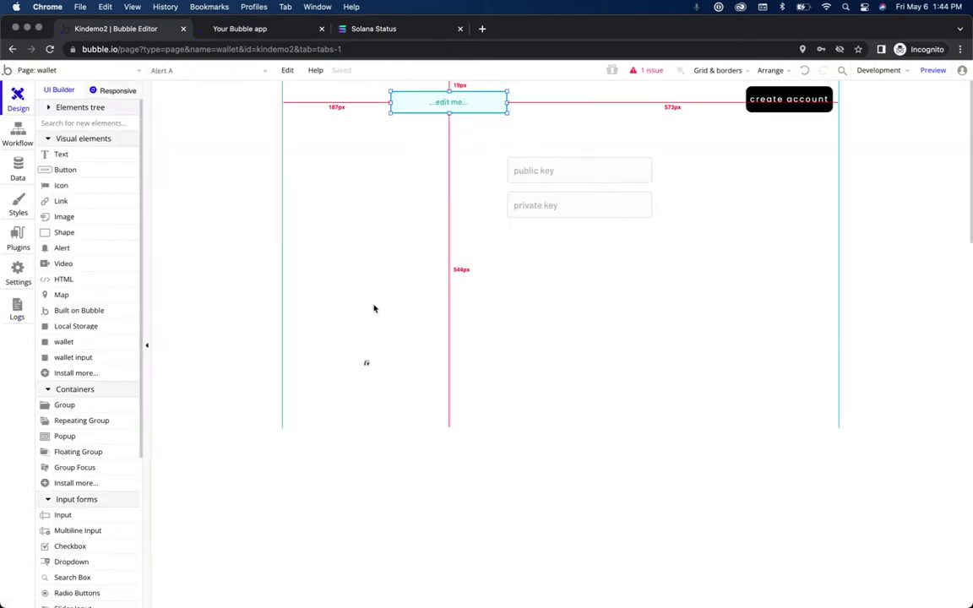
Step: Add a Button element and position it just below the private key input at X 388, Y 263
{"action": "left_click", "coordinate": [65, 170]}
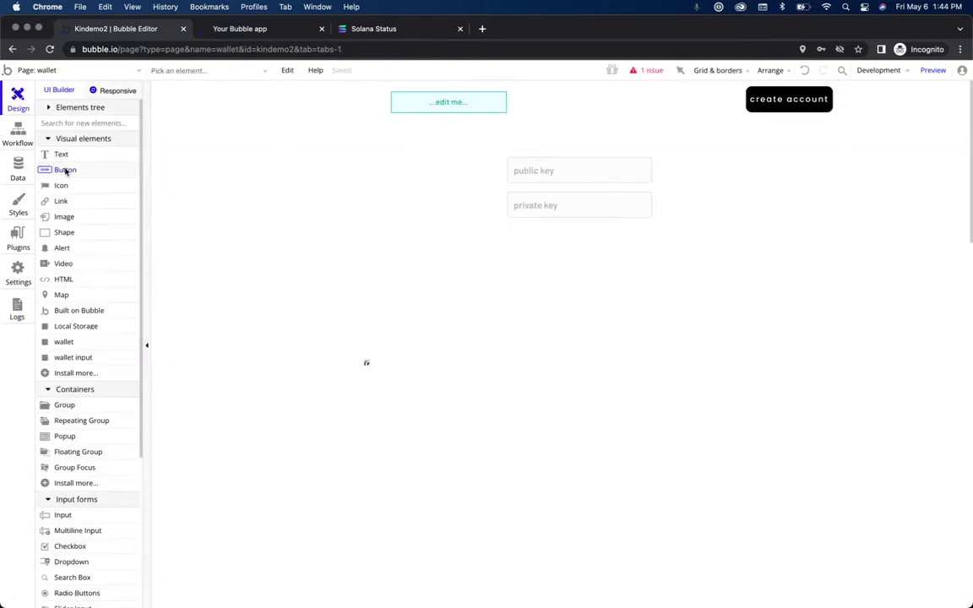
{"action": "left_click", "coordinate": [513, 247]}
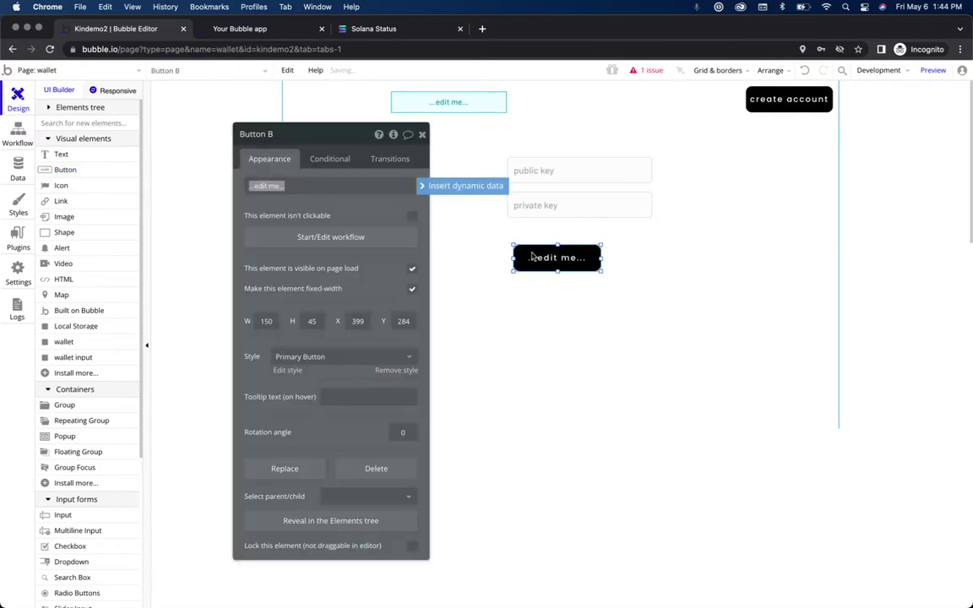
{"action": "left_click_drag", "start_coordinate": [546, 264], "coordinate": [651, 245]}
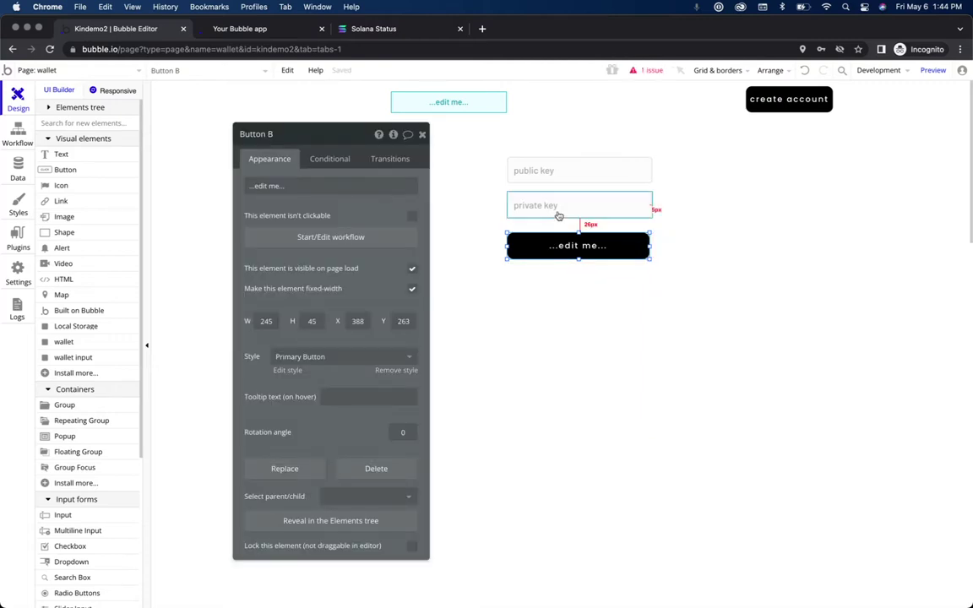
{"action": "key", "text": "Up"}
{"action": "key", "text": "Up"}
{"action": "key", "text": "Up"}
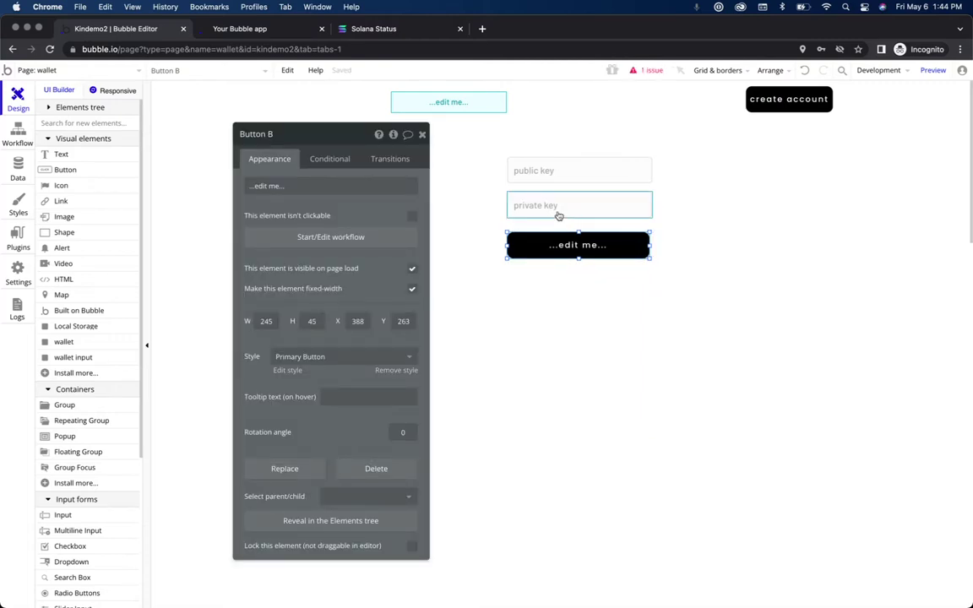
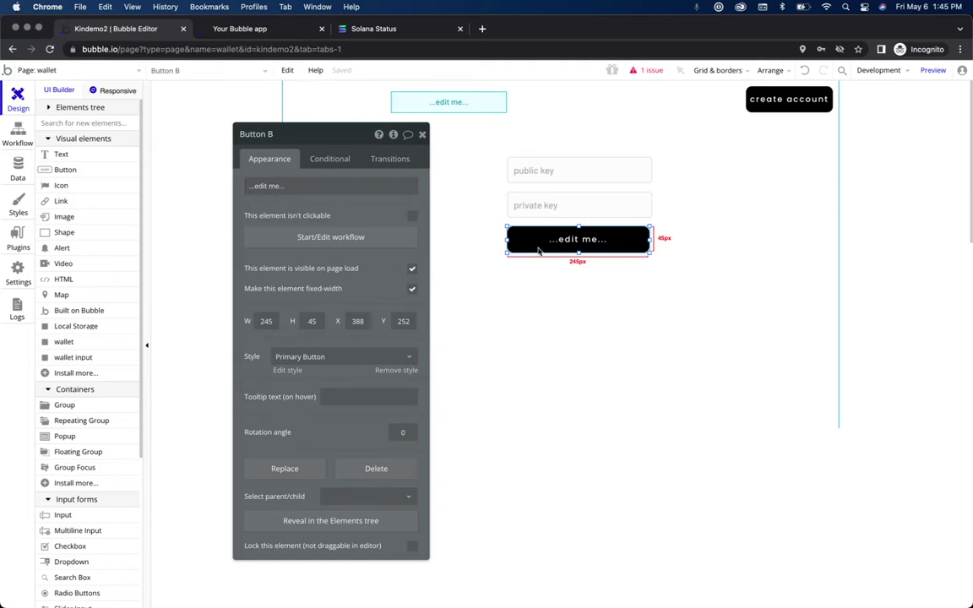
Step: Change the new button's label from '...edit me...' to 'reveal'
{"action": "left_click", "coordinate": [377, 184]}
{"action": "type", "text": "reveal"}
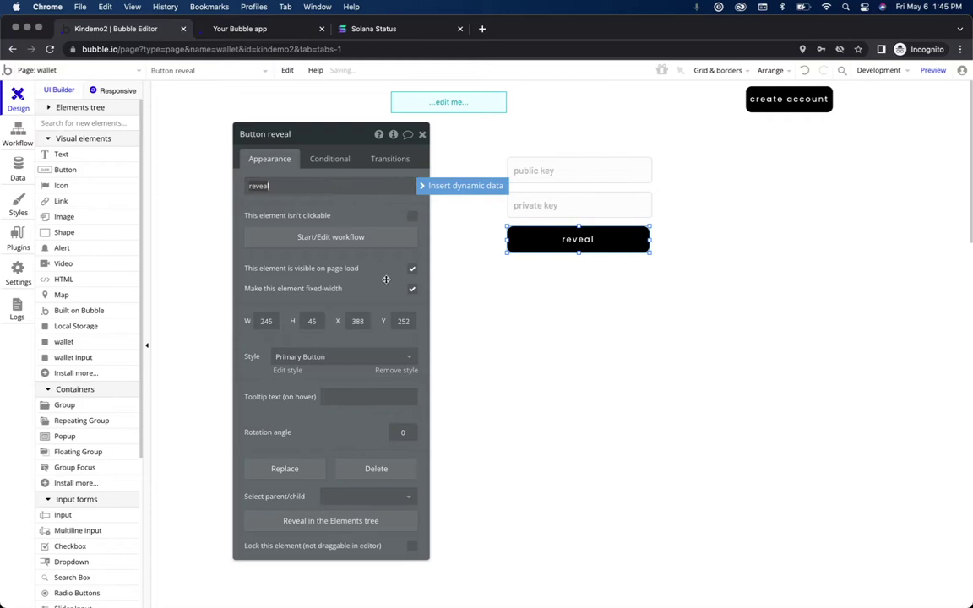
{"action": "left_click", "coordinate": [344, 248]}
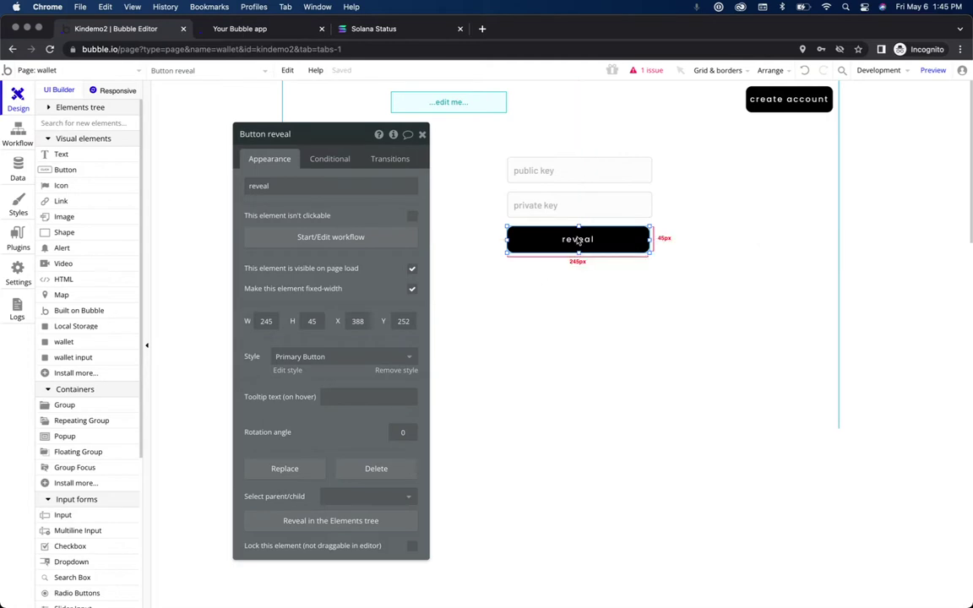
{"action": "left_click", "coordinate": [569, 200], "text": "shift"}
Step: Group the public key input, private key input and reveal button into Group A
{"action": "left_click", "coordinate": [566, 171], "text": "shift"}
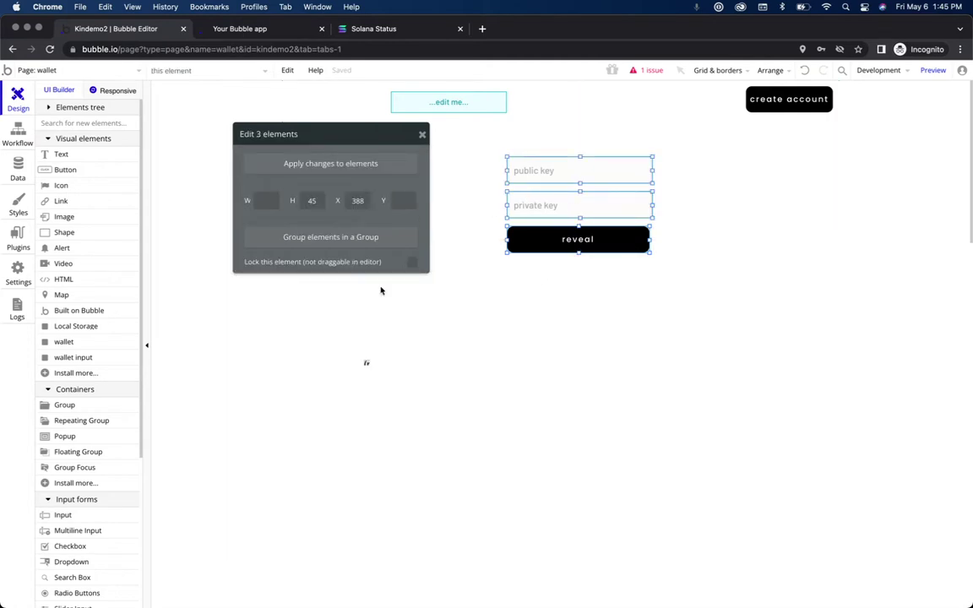
{"action": "left_click", "coordinate": [353, 244]}
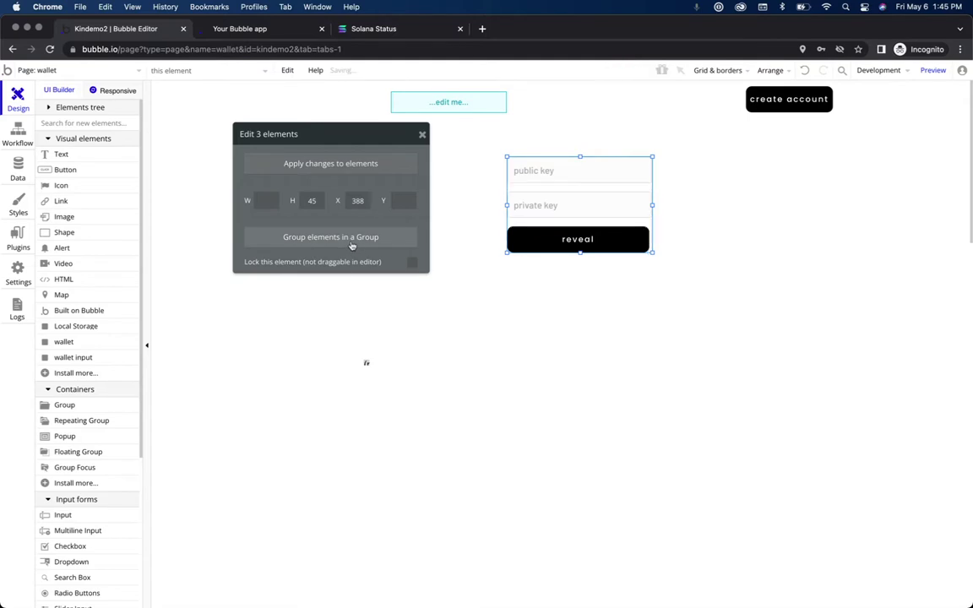
{"action": "left_click", "coordinate": [48, 108]}
{"action": "left_click", "coordinate": [532, 184]}
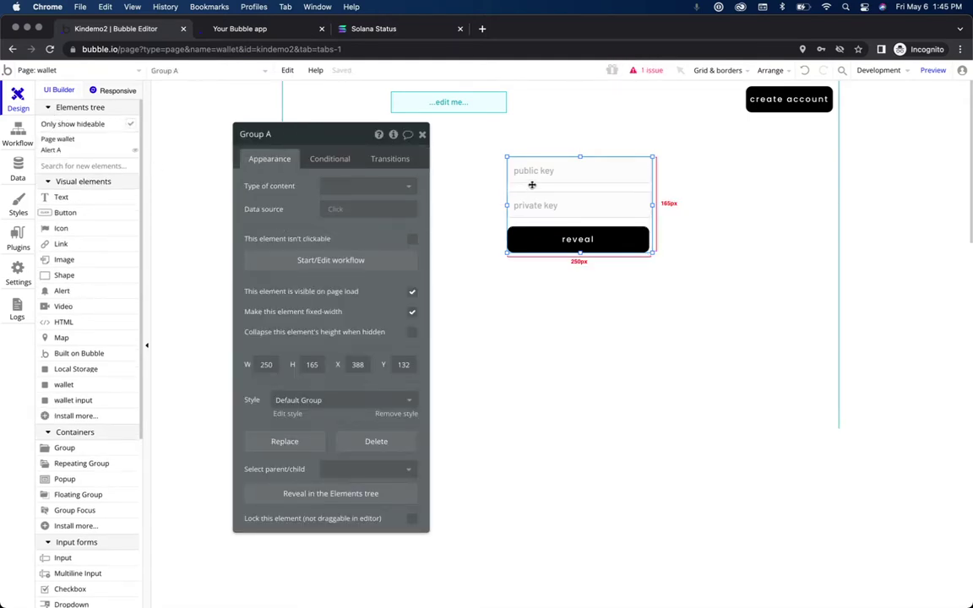
{"action": "left_click", "coordinate": [304, 494]}
Step: Confirm in the Elements tree that both key inputs sit inside Group A
{"action": "left_click_drag", "start_coordinate": [68, 185], "coordinate": [71, 209]}
{"action": "left_click", "coordinate": [71, 190]}
{"action": "left_click", "coordinate": [71, 195]}
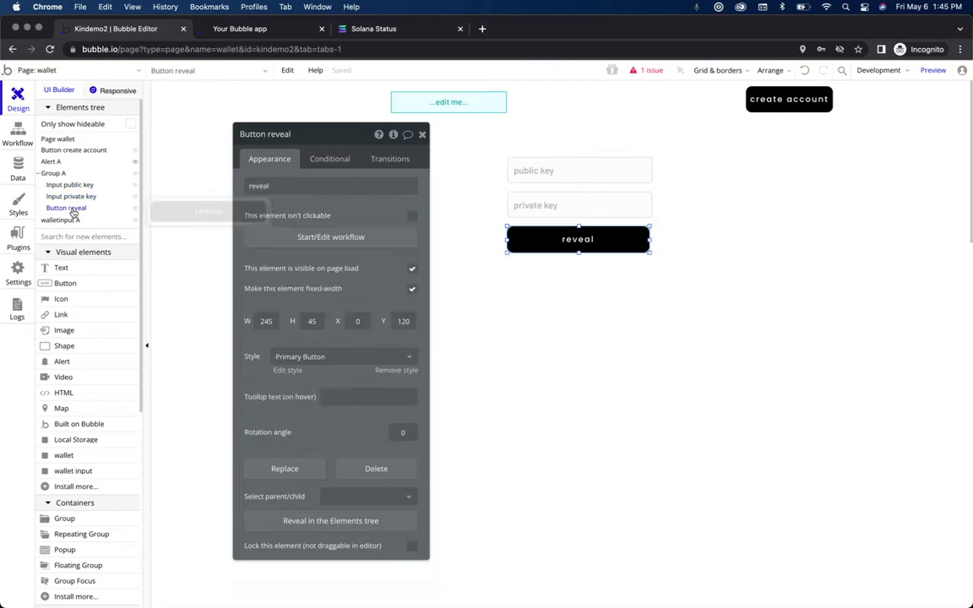
{"action": "left_click", "coordinate": [52, 174]}
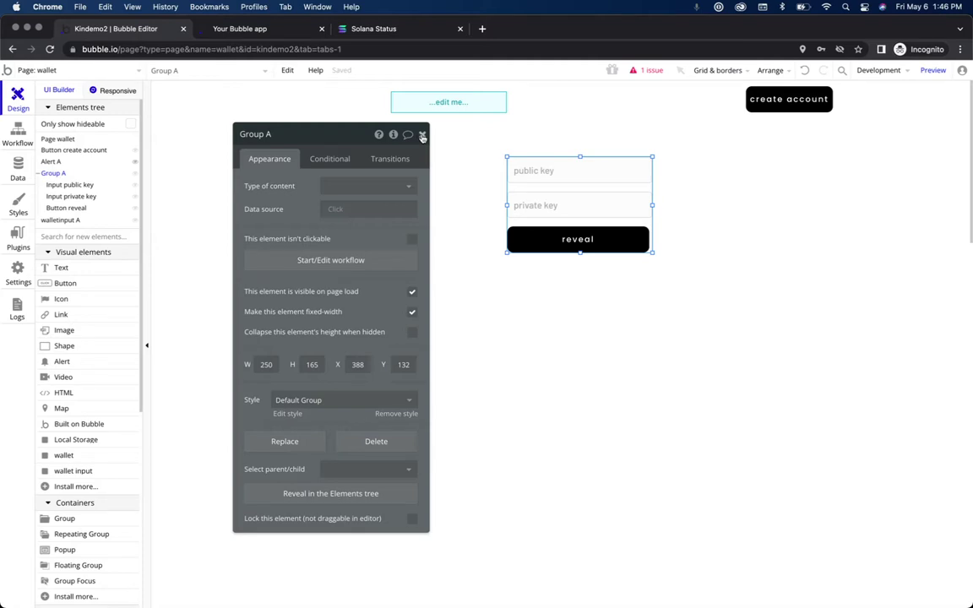
{"action": "left_click", "coordinate": [422, 136]}
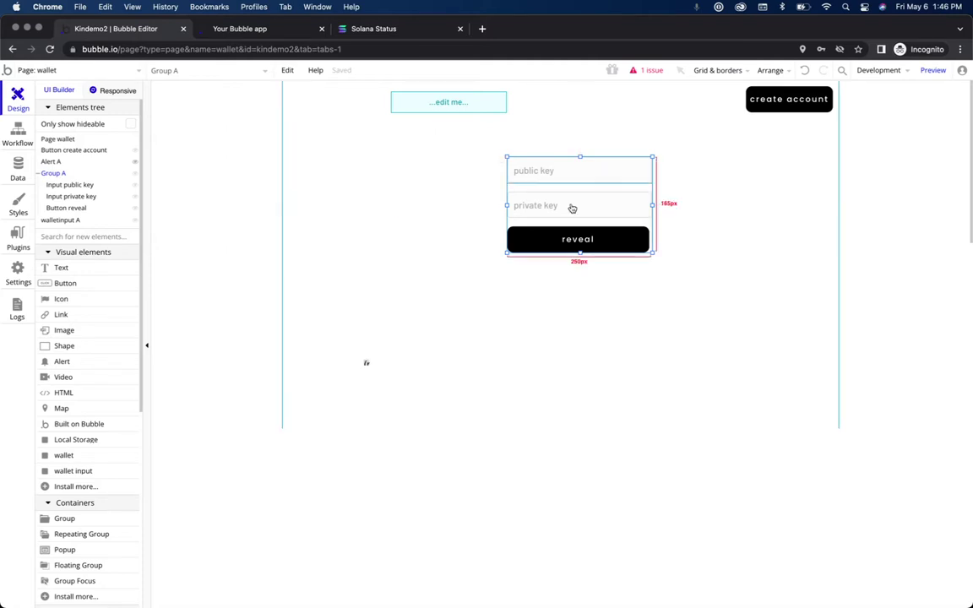
{"action": "left_click", "coordinate": [624, 244]}
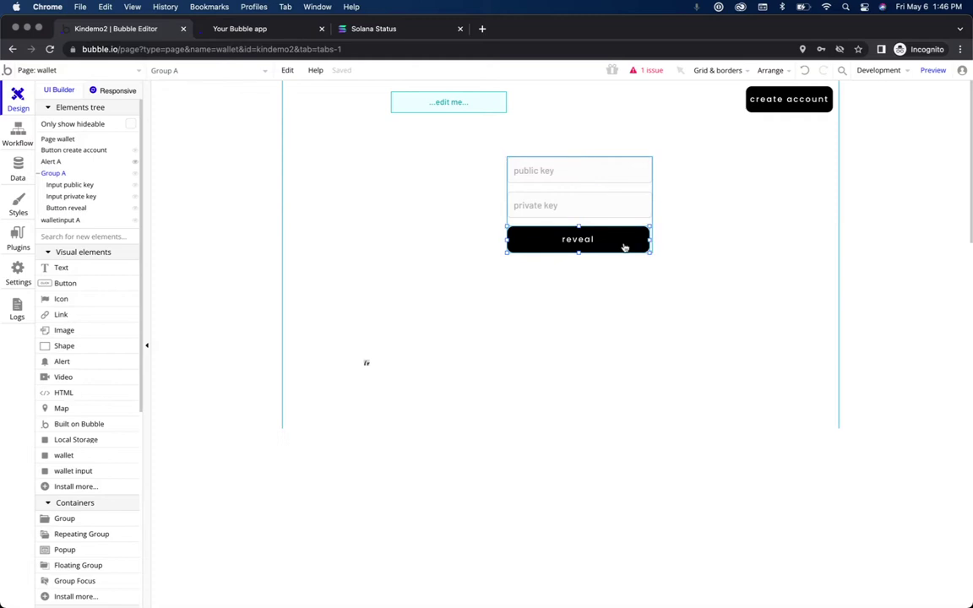
Step: Give the reveal button's click workflow a 'Set state of an element' action targeting Group A
{"action": "right_click", "coordinate": [562, 247]}
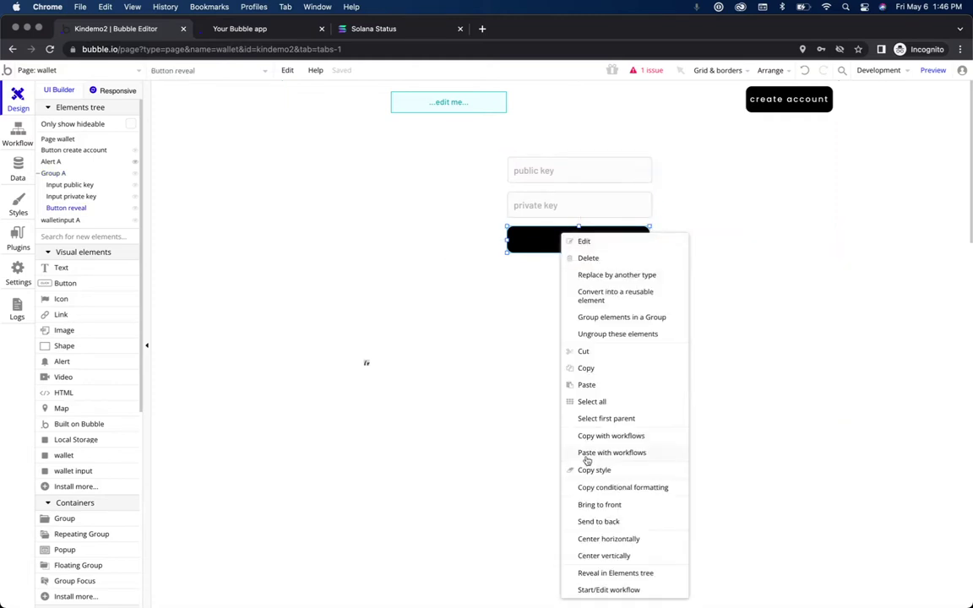
{"action": "left_click", "coordinate": [625, 590]}
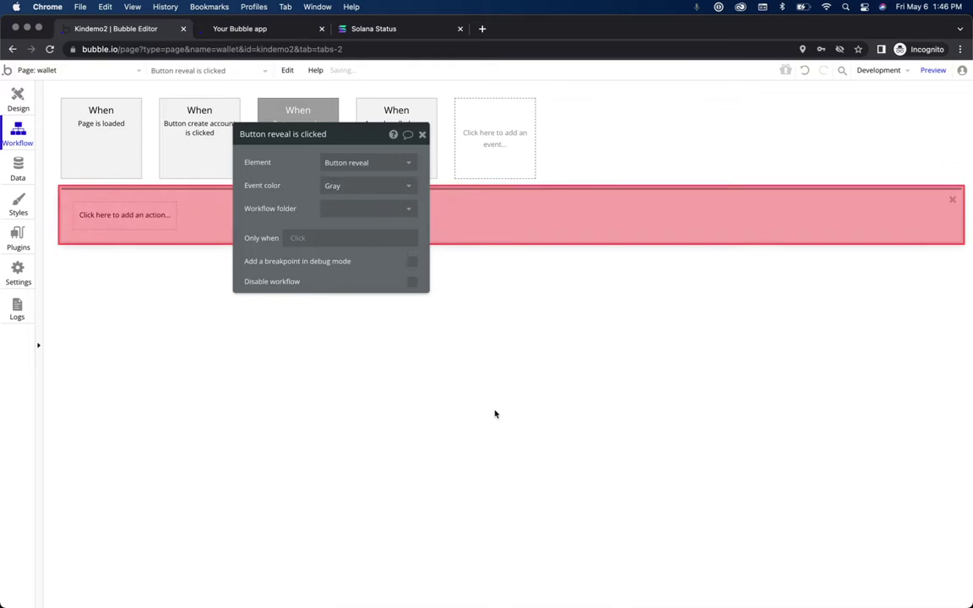
{"action": "left_click_drag", "start_coordinate": [353, 142], "coordinate": [264, 299]}
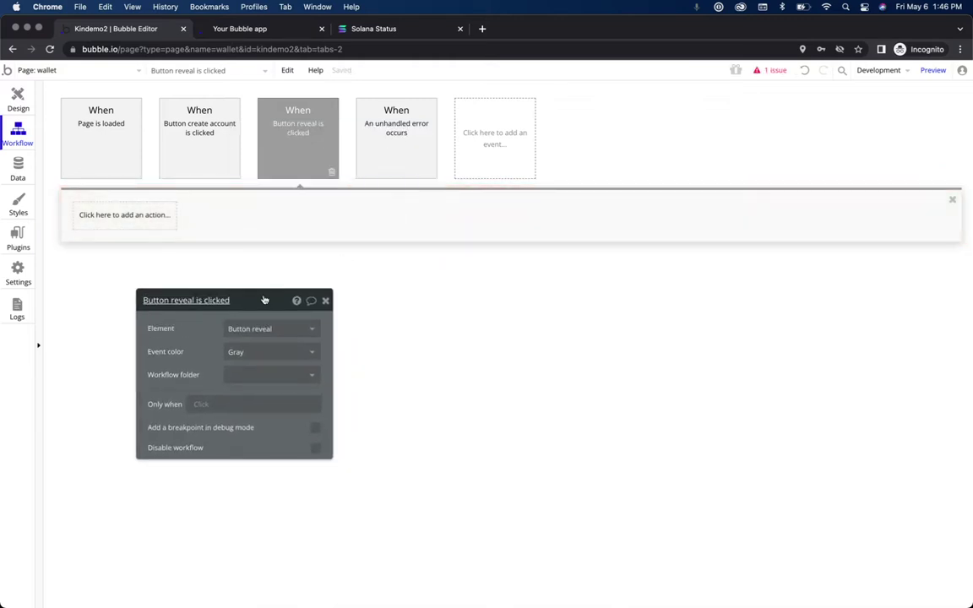
{"action": "left_click", "coordinate": [142, 226]}
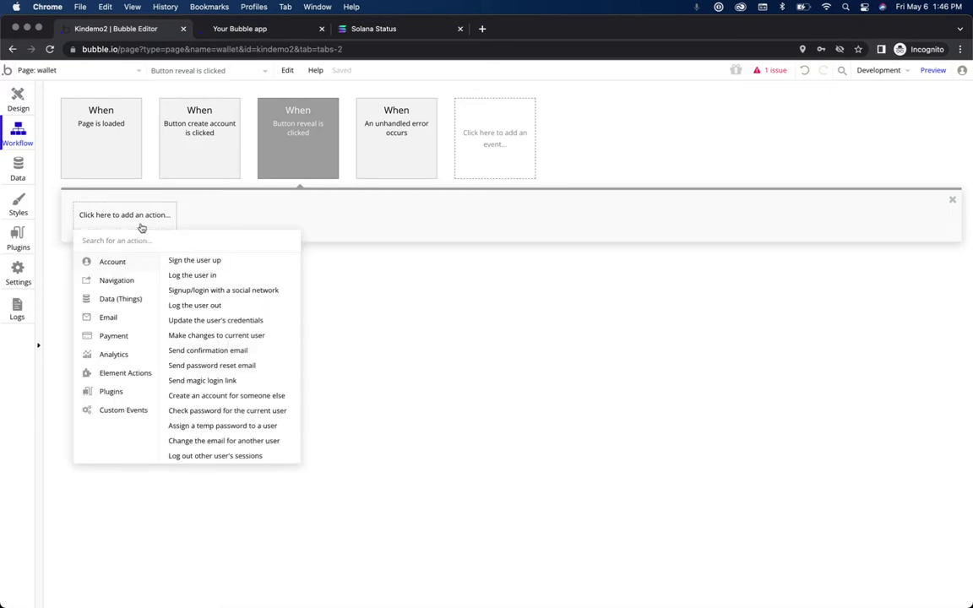
{"action": "type", "text": "set state"}
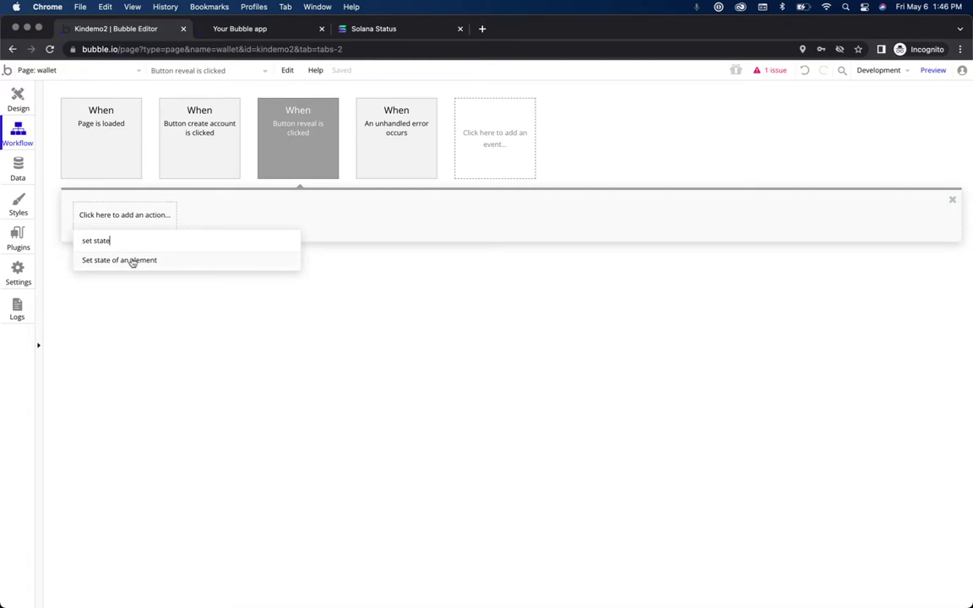
{"action": "left_click", "coordinate": [130, 263]}
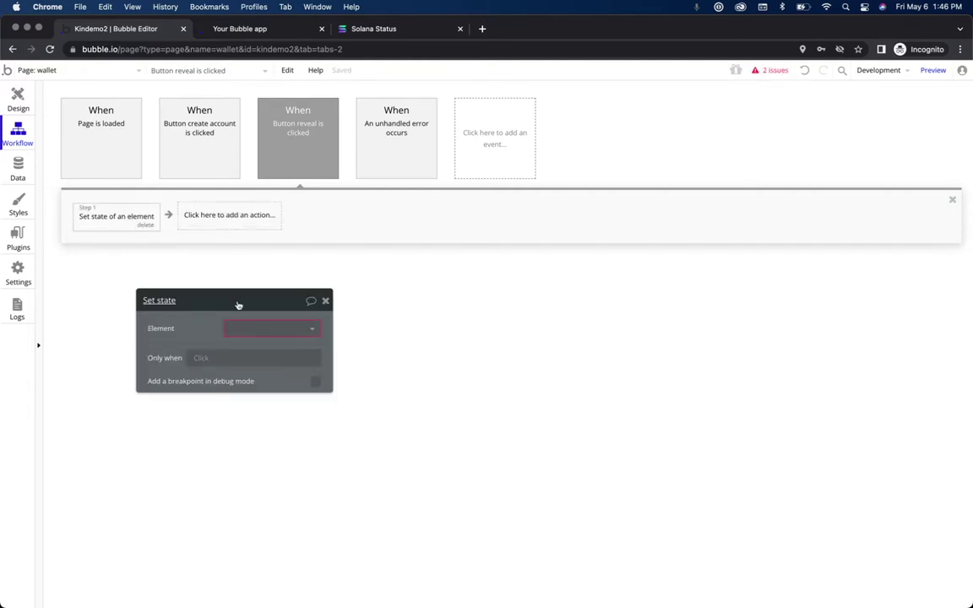
{"action": "left_click", "coordinate": [271, 329]}
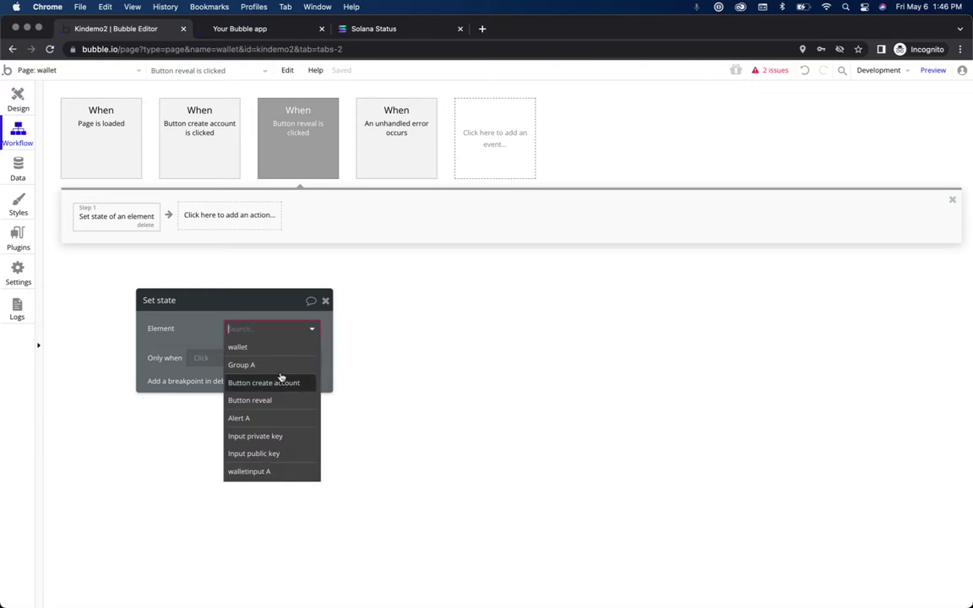
{"action": "left_click", "coordinate": [282, 365]}
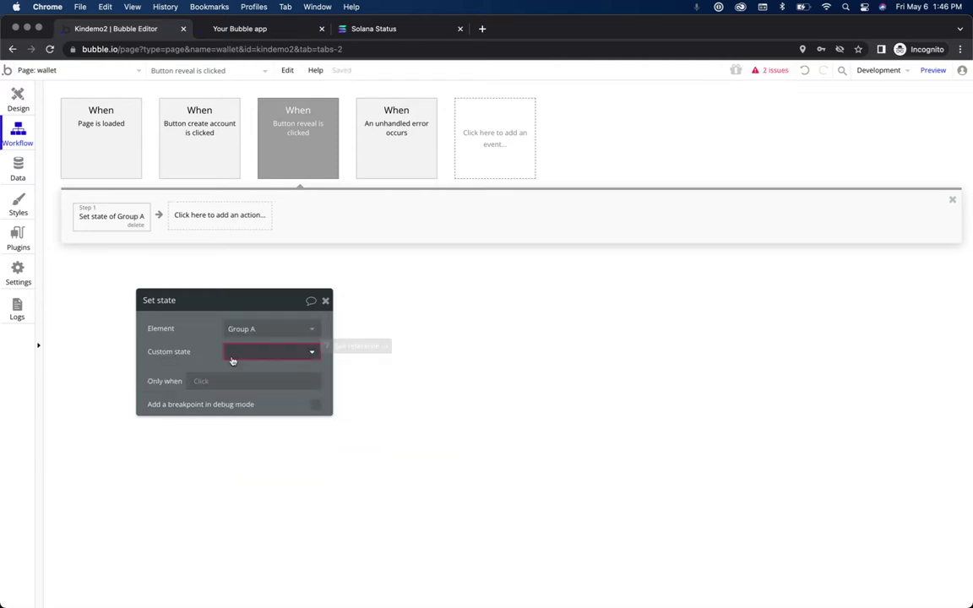
{"action": "left_click", "coordinate": [255, 355]}
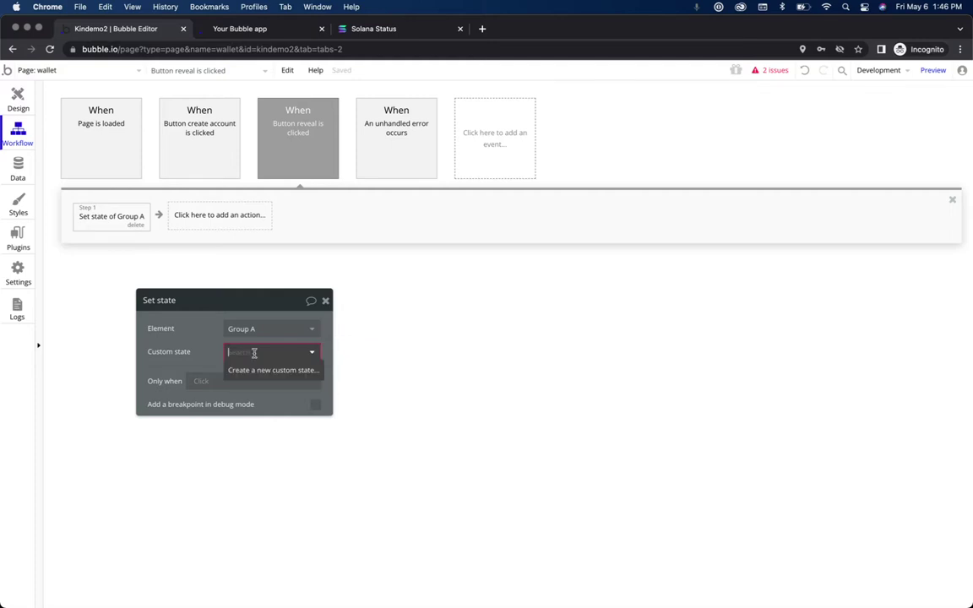
{"action": "left_click", "coordinate": [265, 372]}
Step: Create a yes / no custom state named 'reveal' on Group A for the Set state step
{"action": "type", "text": "reveal"}
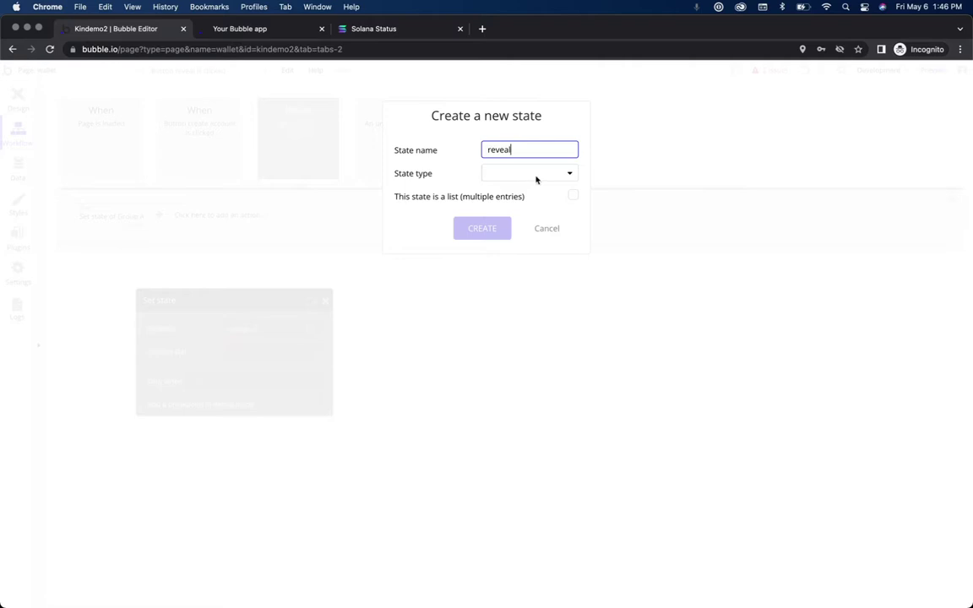
{"action": "left_click", "coordinate": [551, 174]}
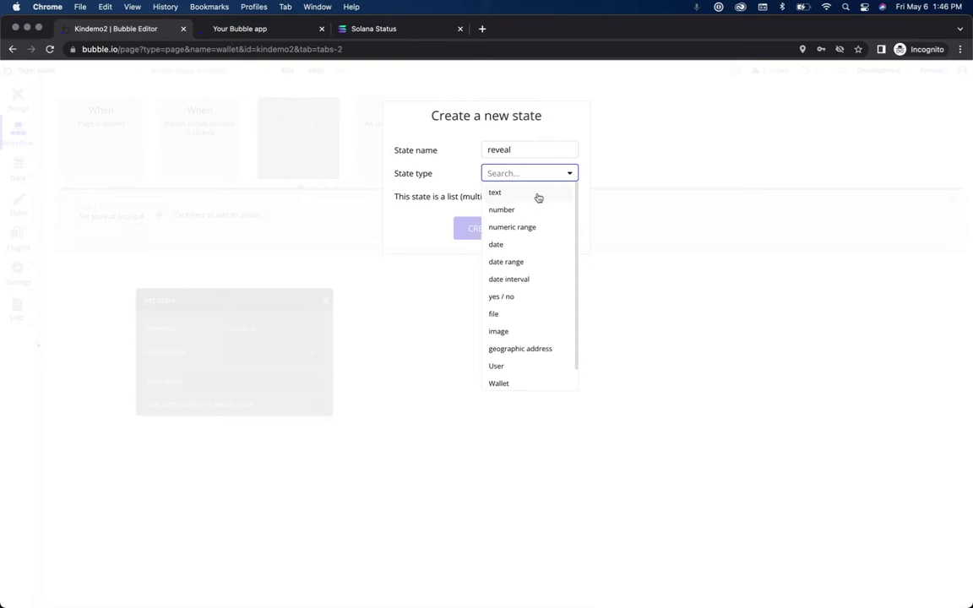
{"action": "scroll", "coordinate": [526, 260], "scroll_direction": "down", "scroll_amount": 1}
{"action": "scroll", "coordinate": [526, 260], "scroll_direction": "up", "scroll_amount": 1}
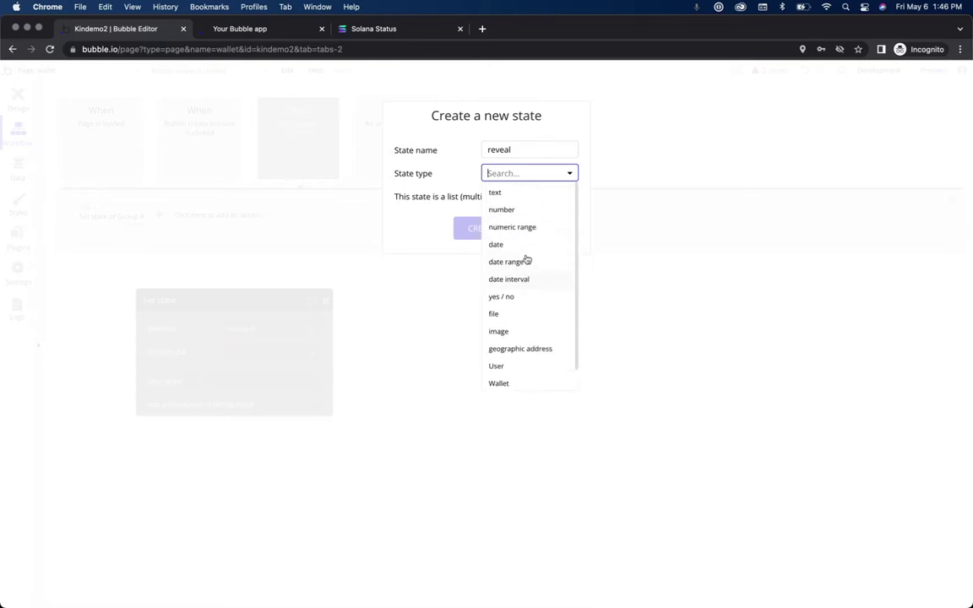
{"action": "left_click", "coordinate": [528, 302]}
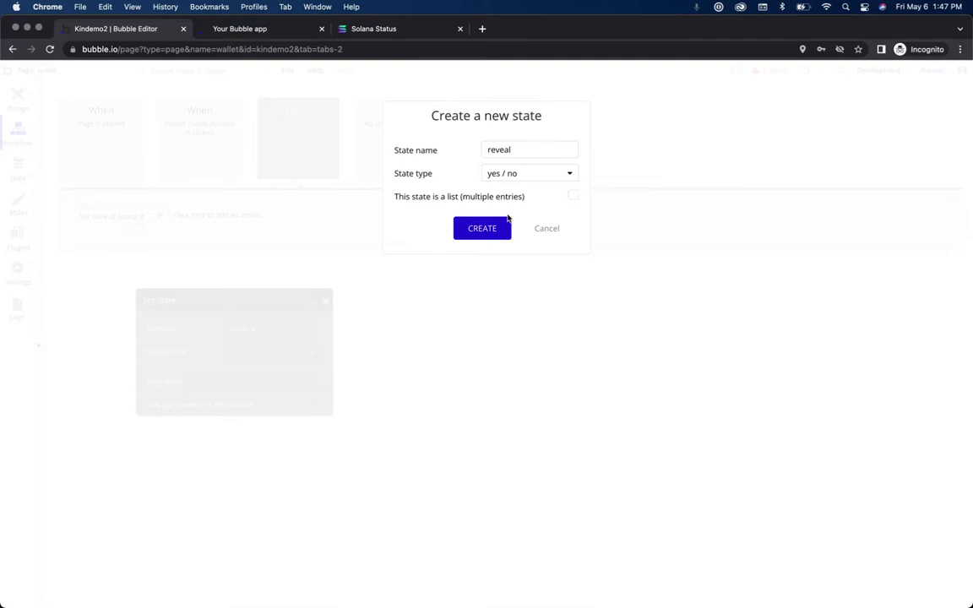
{"action": "left_click", "coordinate": [477, 231]}
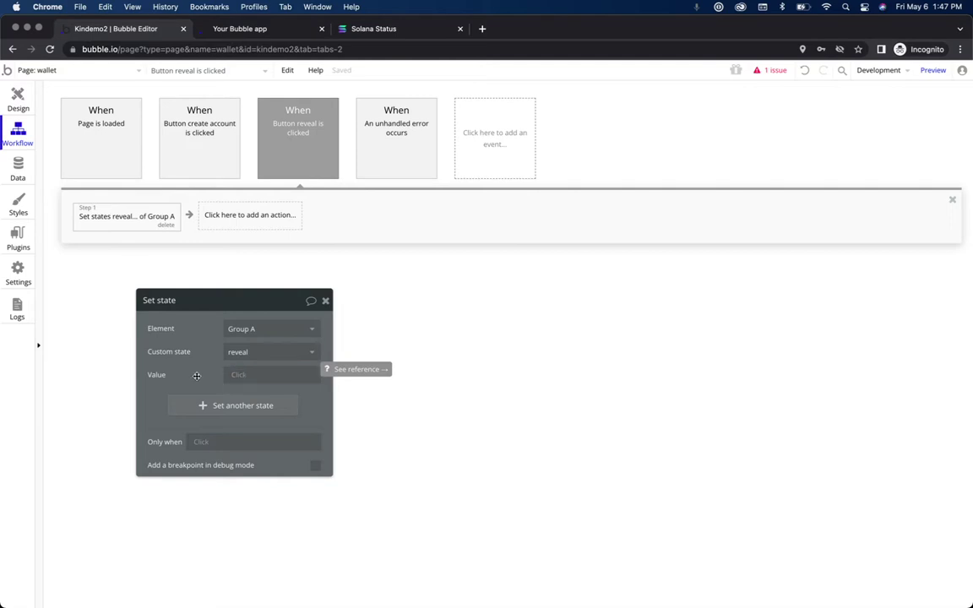
Step: Set the Set state step's reveal value to yes and review the click event's properties
{"action": "left_click", "coordinate": [243, 377]}
{"action": "left_click", "coordinate": [258, 406]}
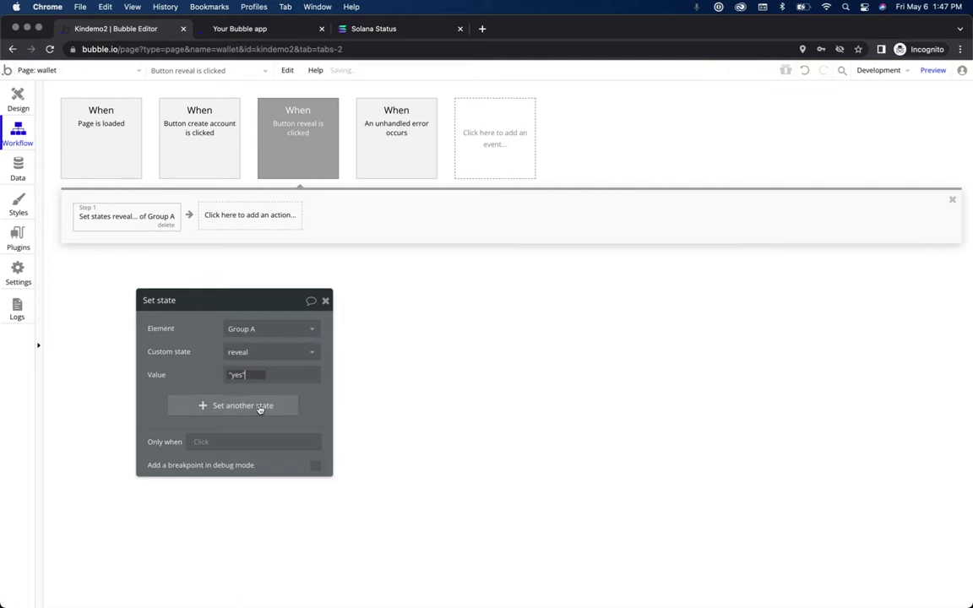
{"action": "left_click", "coordinate": [208, 371]}
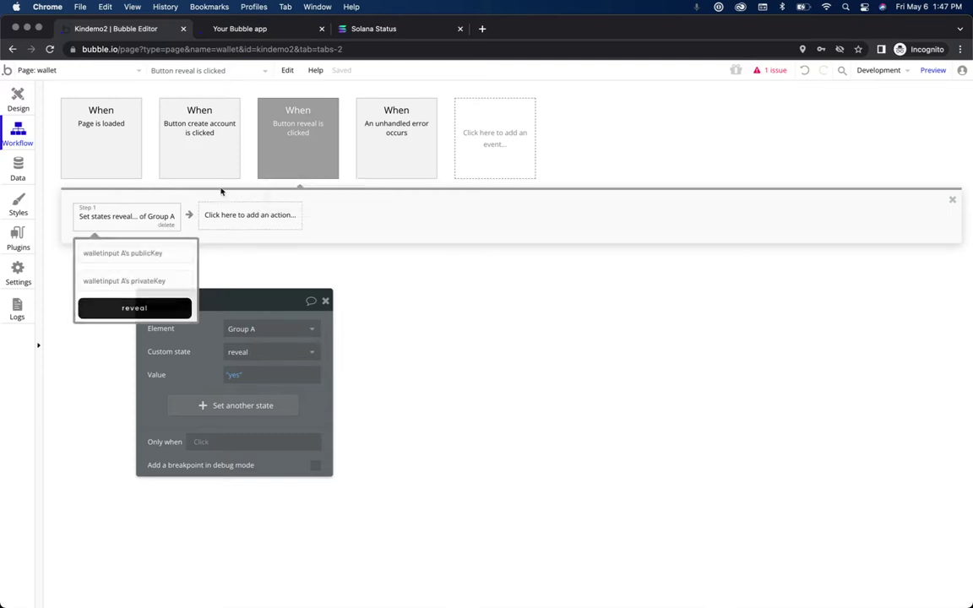
{"action": "left_click", "coordinate": [305, 153]}
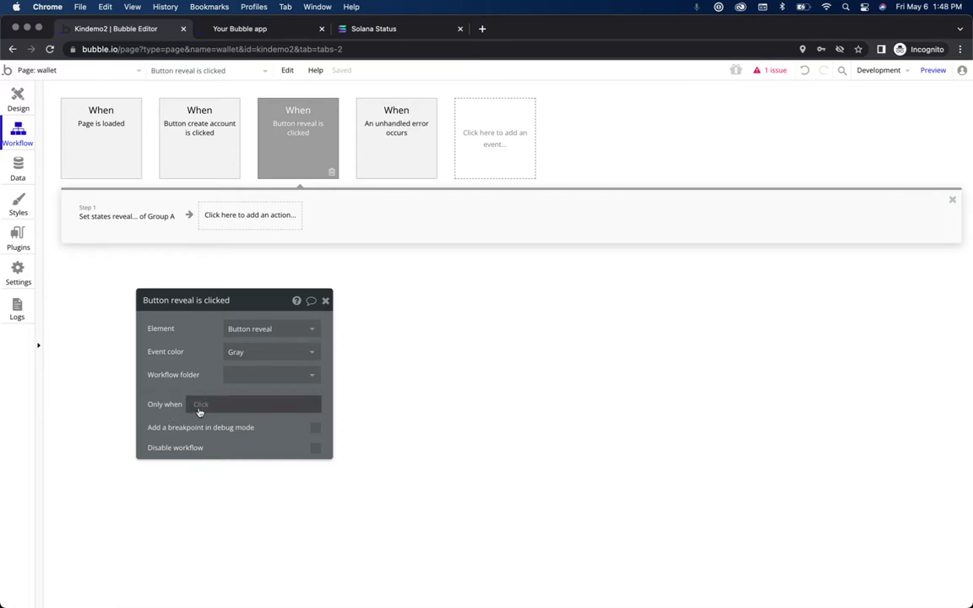
{"action": "left_click", "coordinate": [199, 405]}
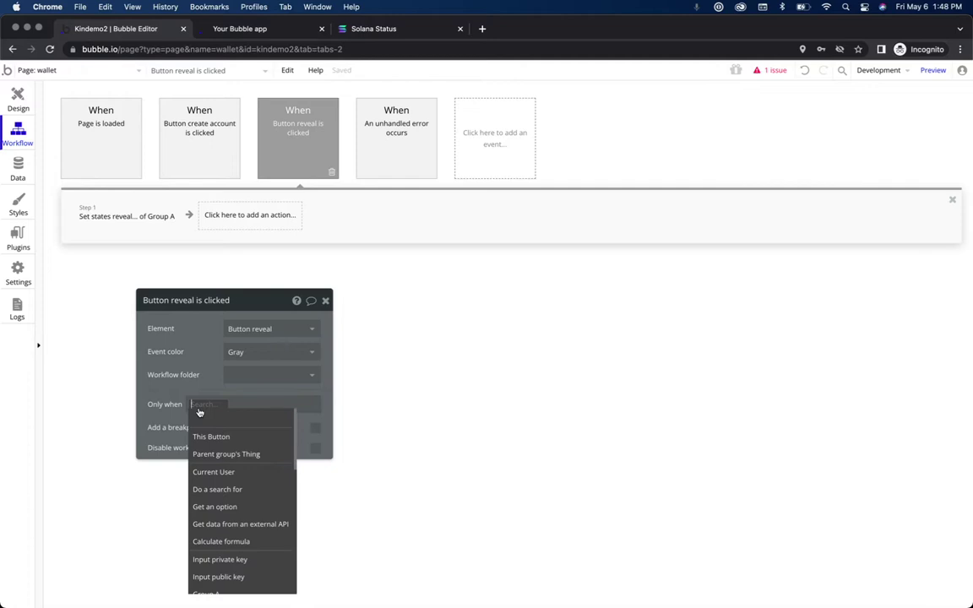
{"action": "left_click", "coordinate": [297, 152]}
{"action": "left_click", "coordinate": [156, 219]}
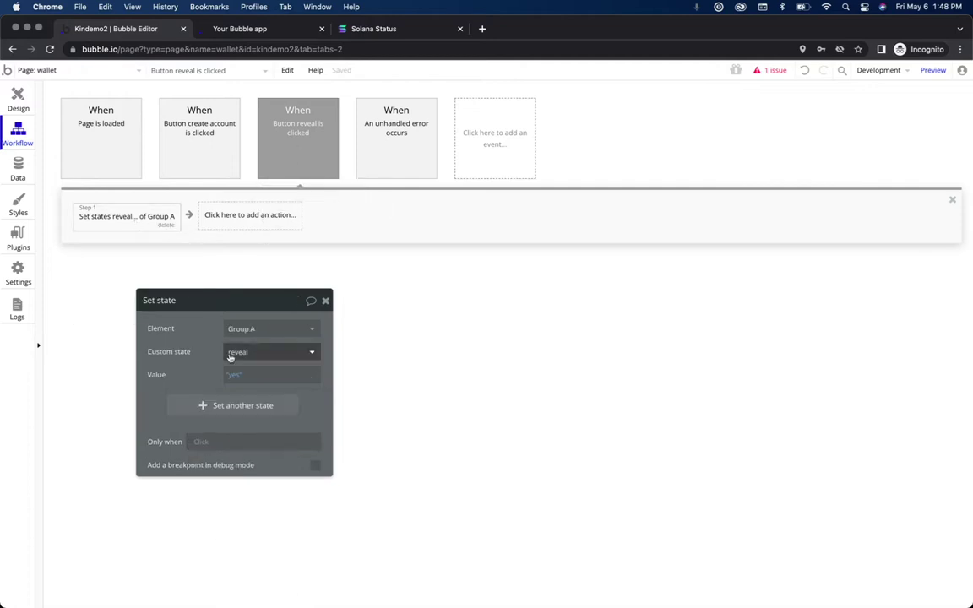
{"action": "left_click", "coordinate": [274, 137]}
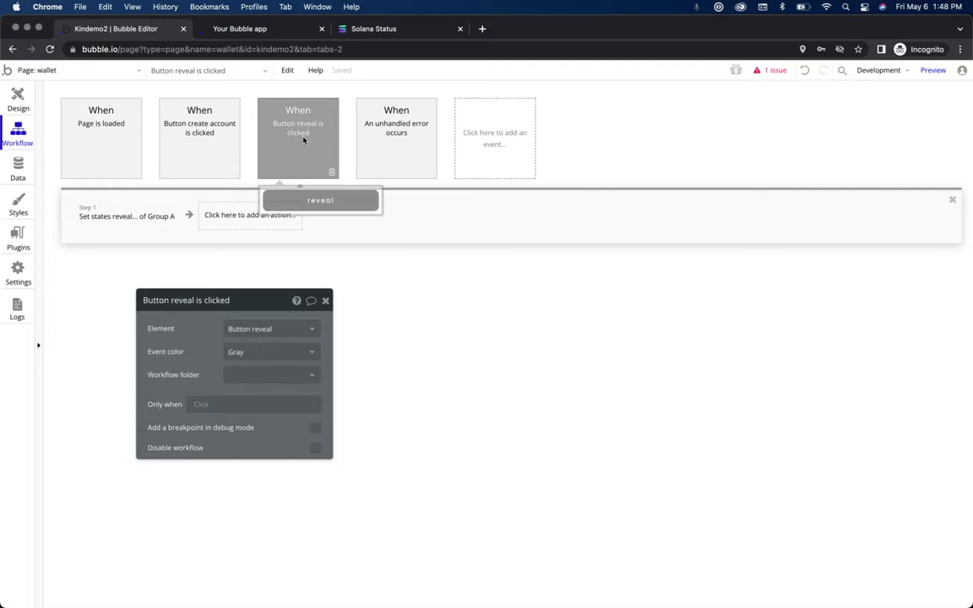
{"action": "left_click", "coordinate": [147, 211]}
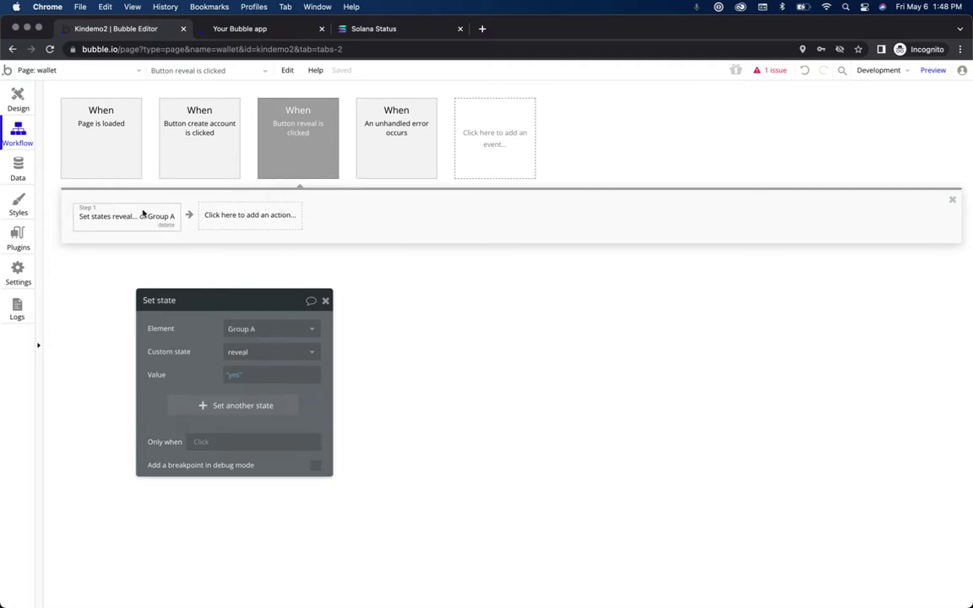
{"action": "left_click", "coordinate": [281, 170]}
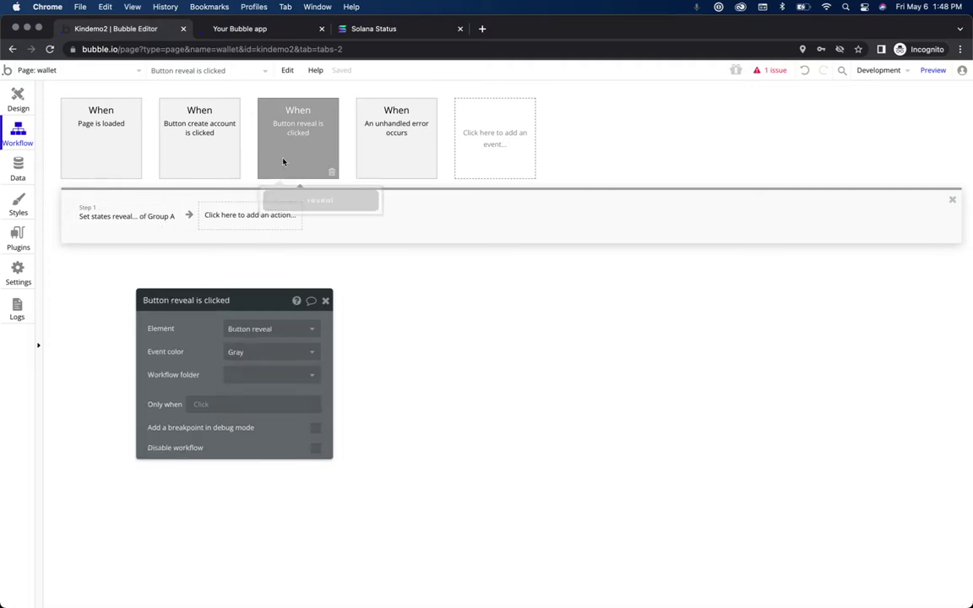
Step: Add an Only when condition to the click event: Group A's reveal is "no"
{"action": "left_click", "coordinate": [202, 405]}
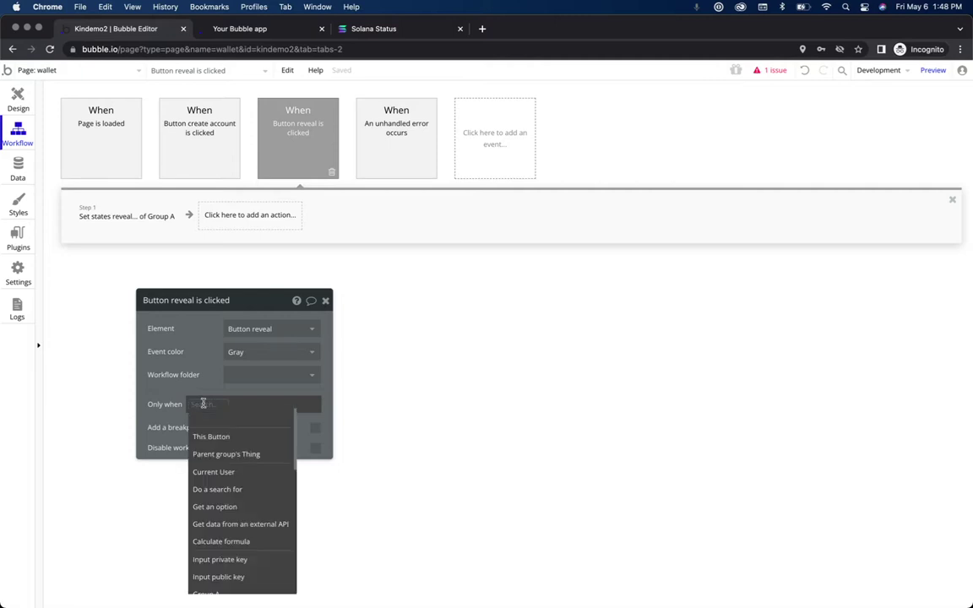
{"action": "type", "text": "group"}
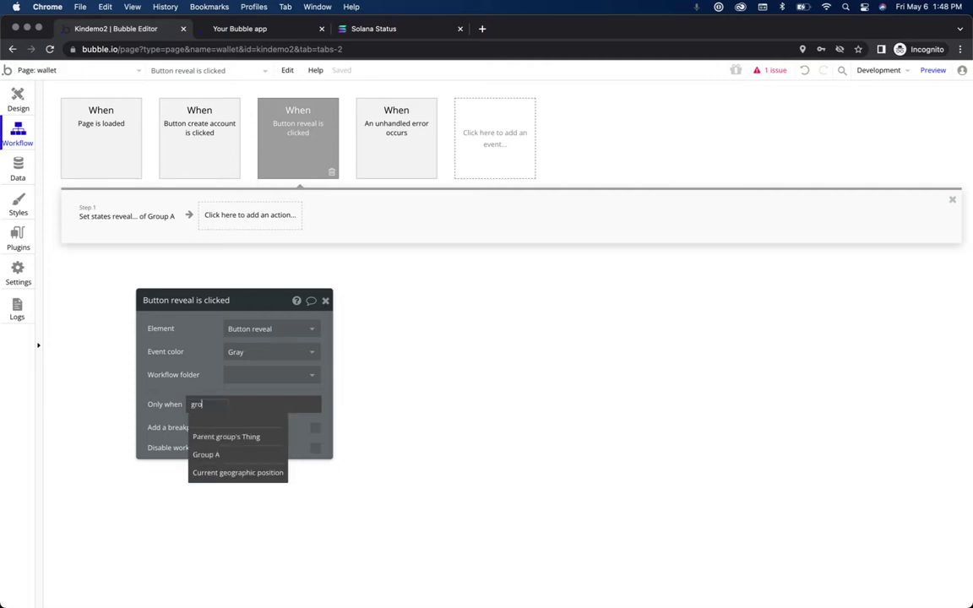
{"action": "left_click", "coordinate": [209, 454]}
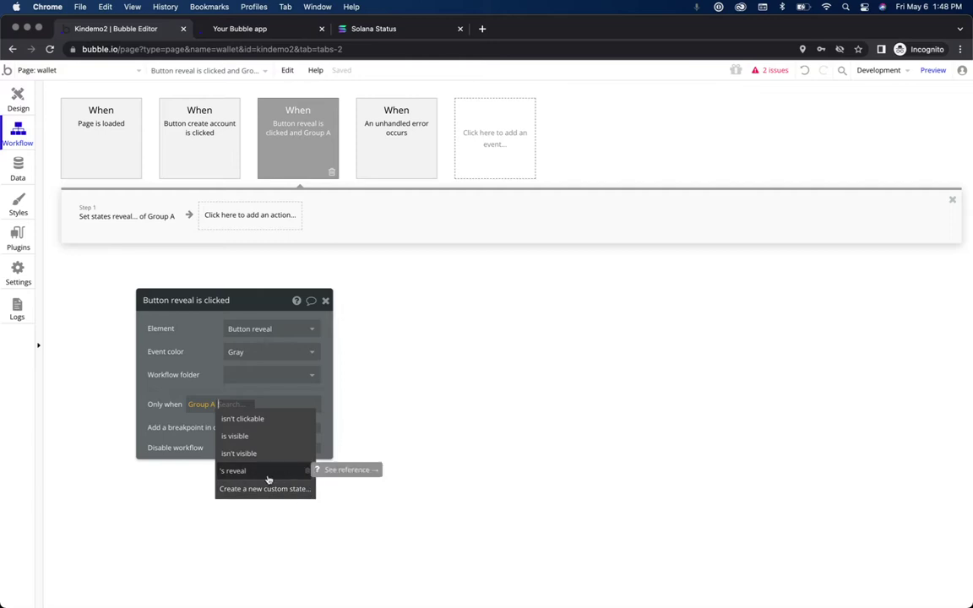
{"action": "left_click", "coordinate": [236, 471]}
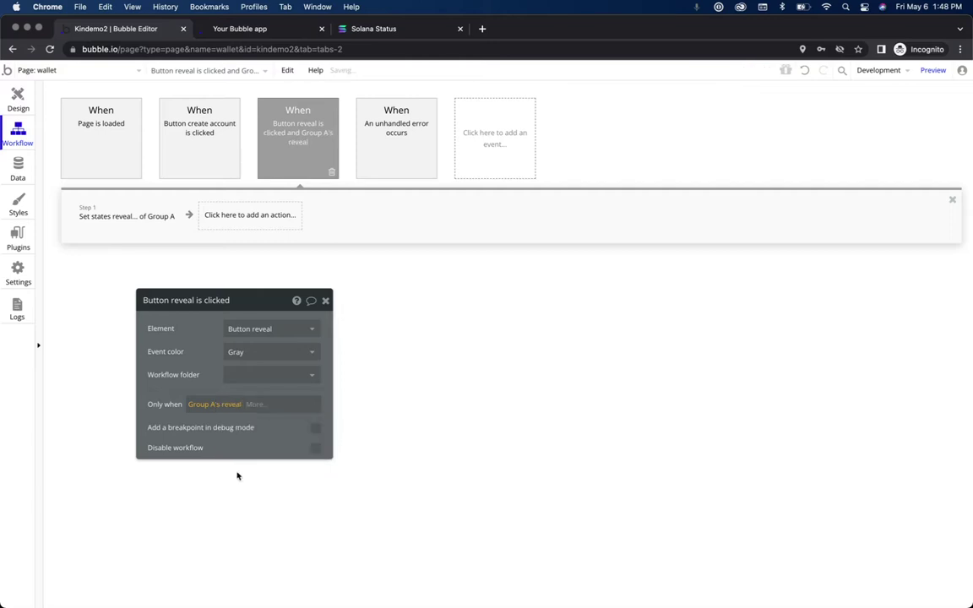
{"action": "left_click", "coordinate": [258, 405]}
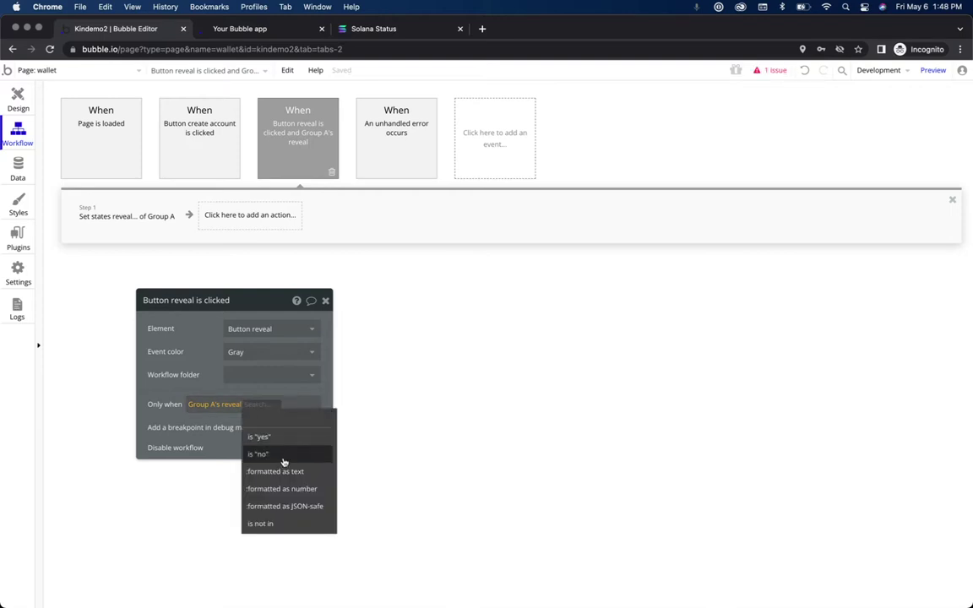
{"action": "left_click", "coordinate": [279, 456]}
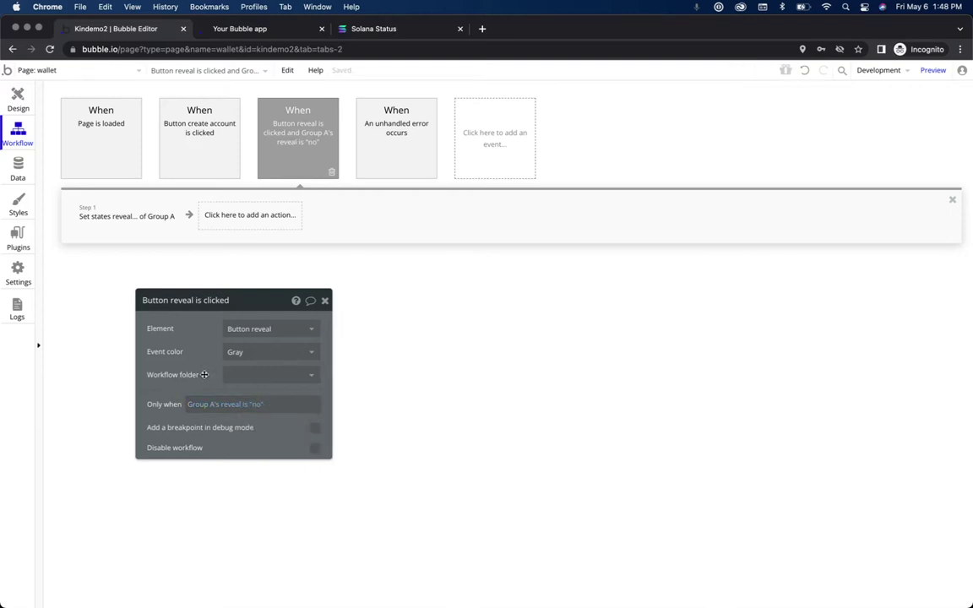
{"action": "left_click", "coordinate": [325, 302]}
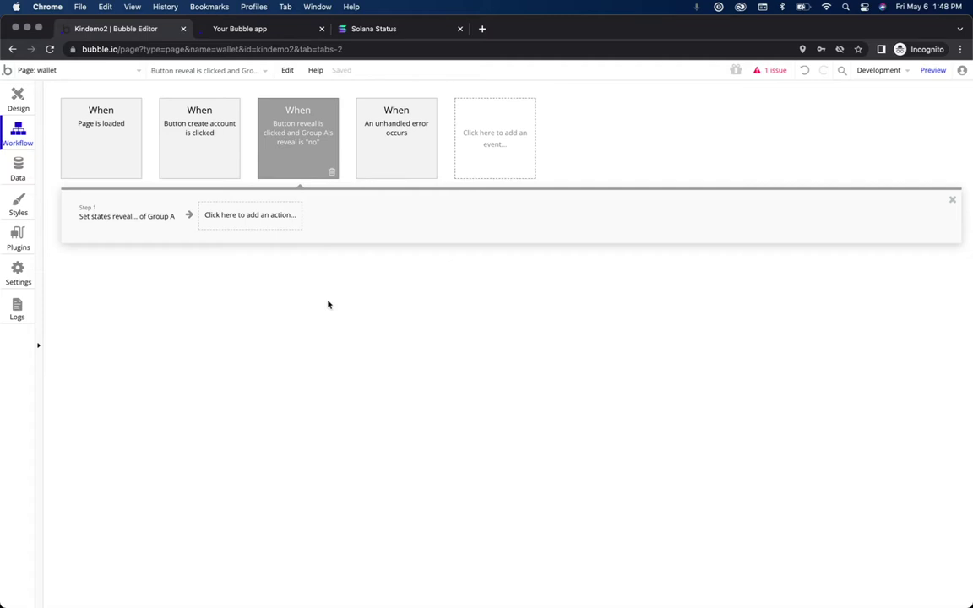
Step: Copy the reveal-click workflow event and paste a duplicate into the empty event slot
{"action": "right_click", "coordinate": [285, 165]}
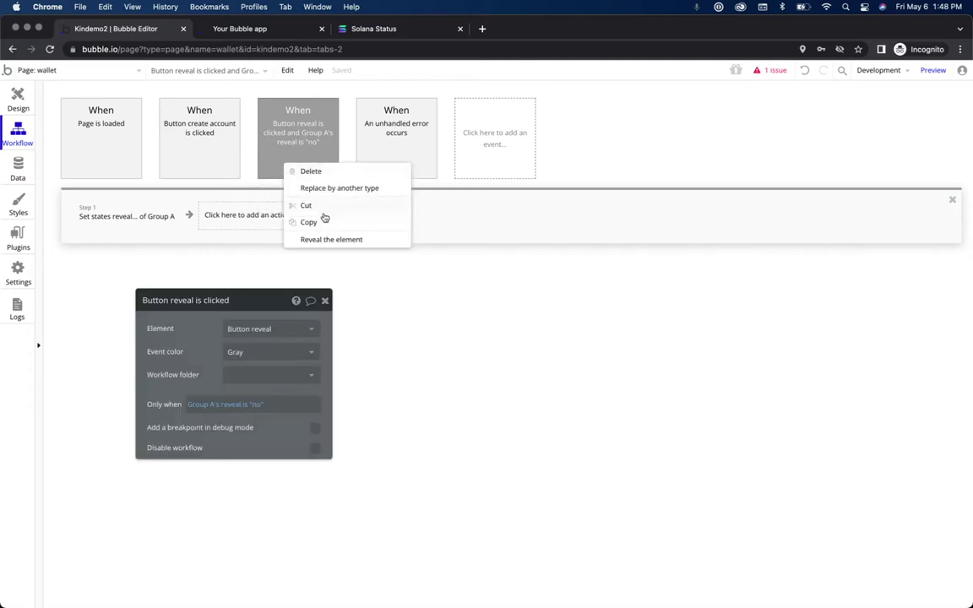
{"action": "left_click", "coordinate": [326, 222]}
{"action": "right_click", "coordinate": [509, 150]}
{"action": "left_click", "coordinate": [526, 157]}
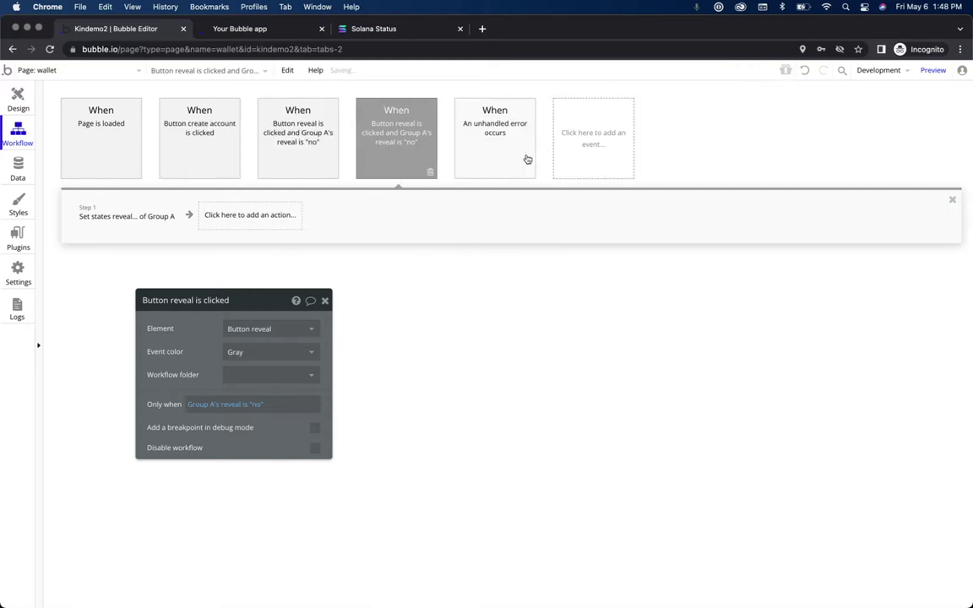
{"action": "left_click", "coordinate": [255, 134]}
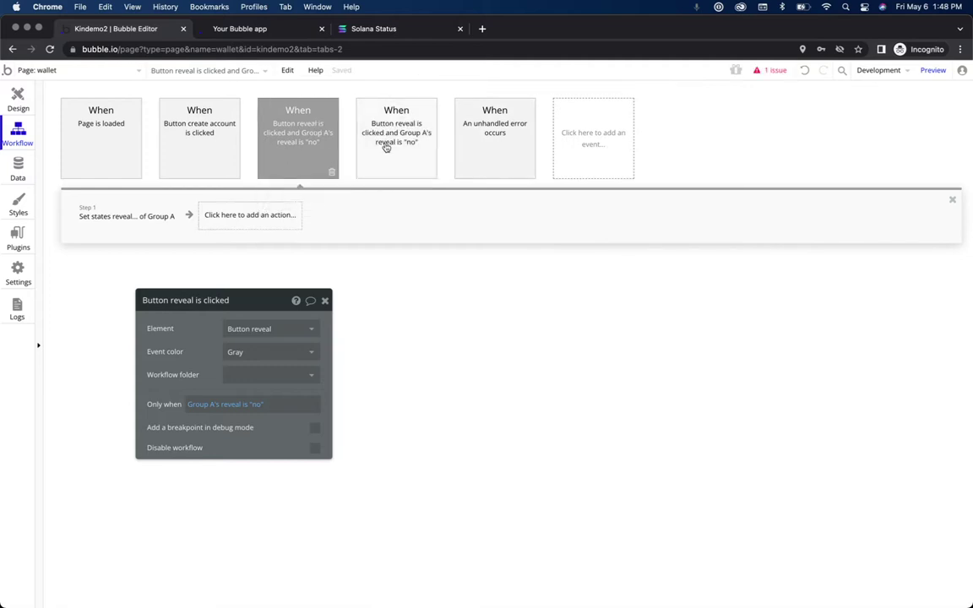
{"action": "left_click", "coordinate": [390, 145]}
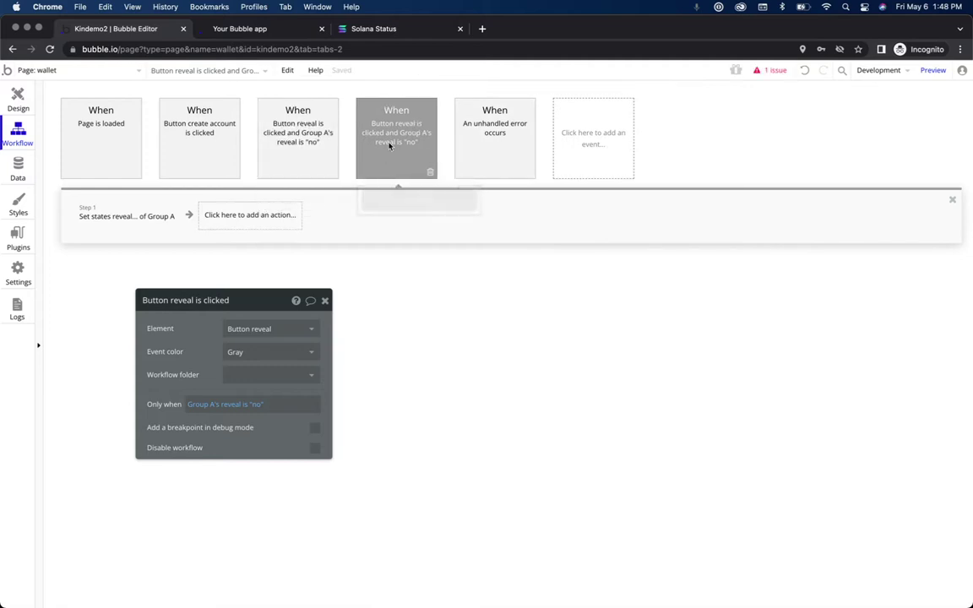
Step: Make the duplicate run when reveal is "yes" and set reveal to "no"
{"action": "left_click", "coordinate": [256, 406]}
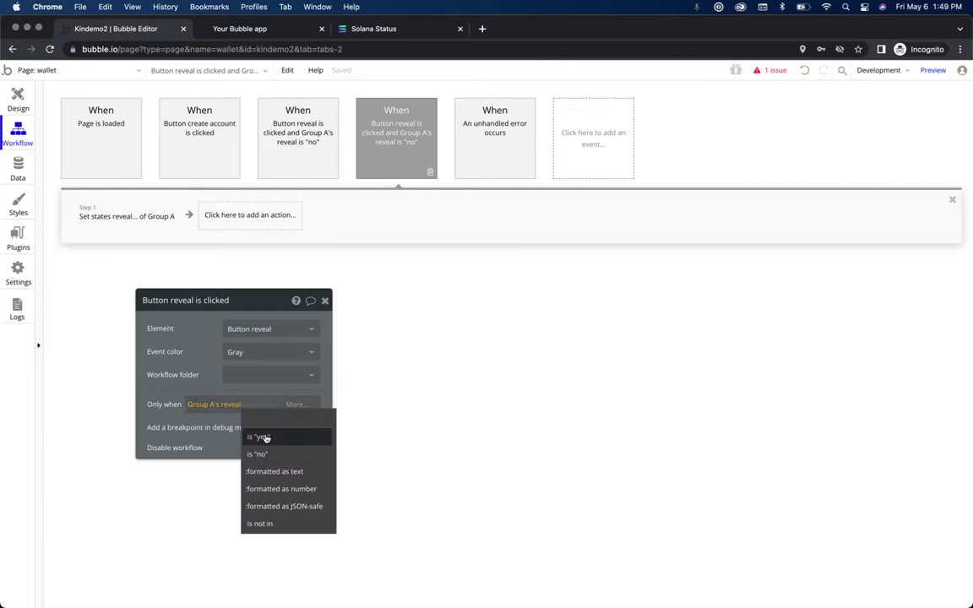
{"action": "left_click", "coordinate": [266, 437]}
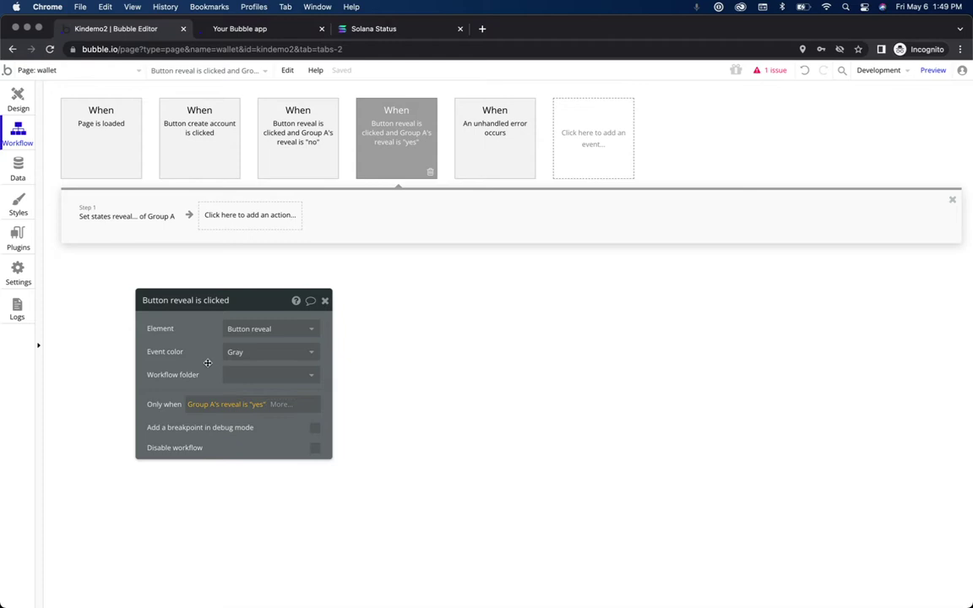
{"action": "left_click", "coordinate": [145, 217]}
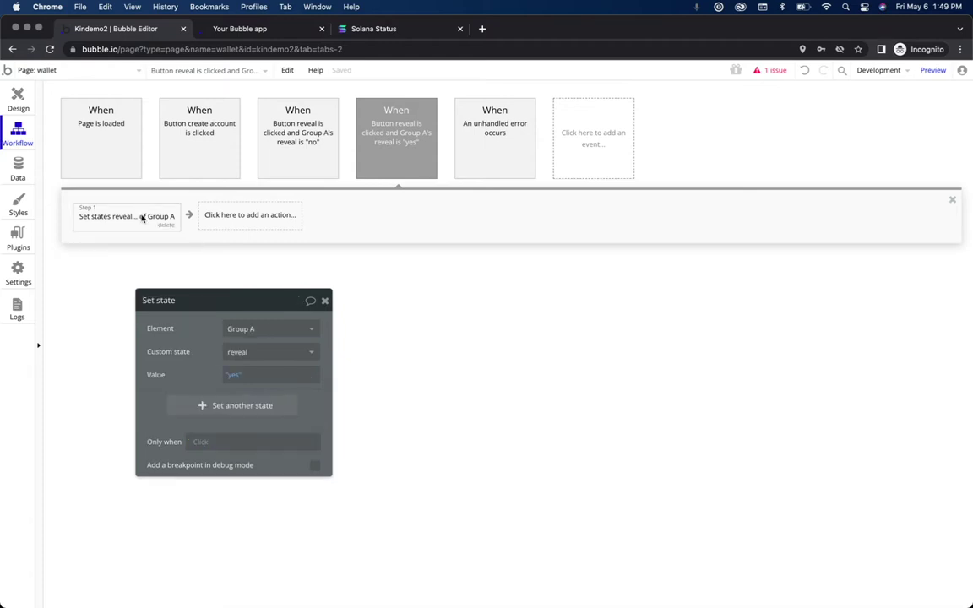
{"action": "left_click", "coordinate": [235, 377]}
{"action": "left_click", "coordinate": [234, 422]}
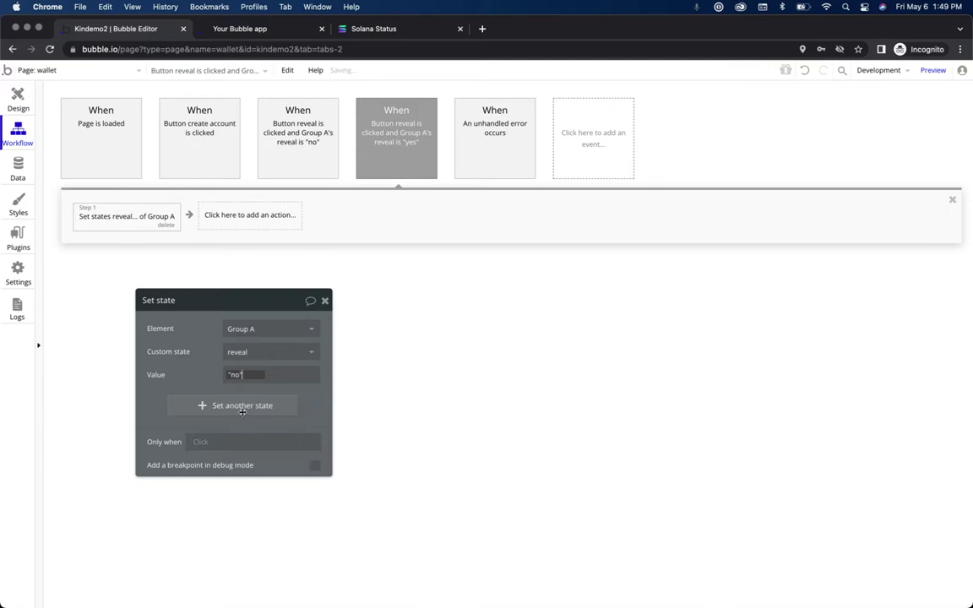
{"action": "left_click", "coordinate": [24, 103]}
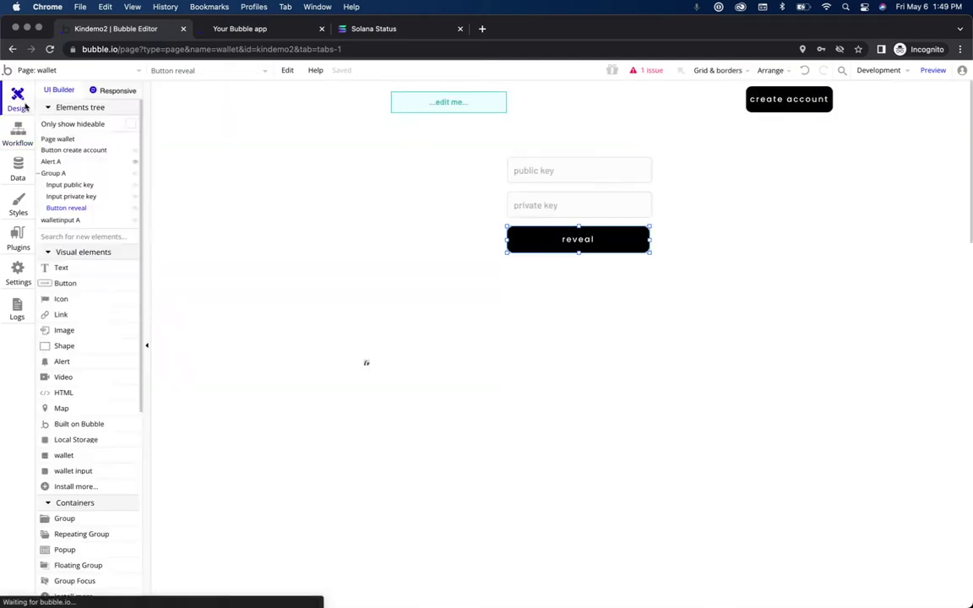
Step: Preview the wallet page in the running app, then go back to the Bubble editor
{"action": "left_click", "coordinate": [929, 74]}
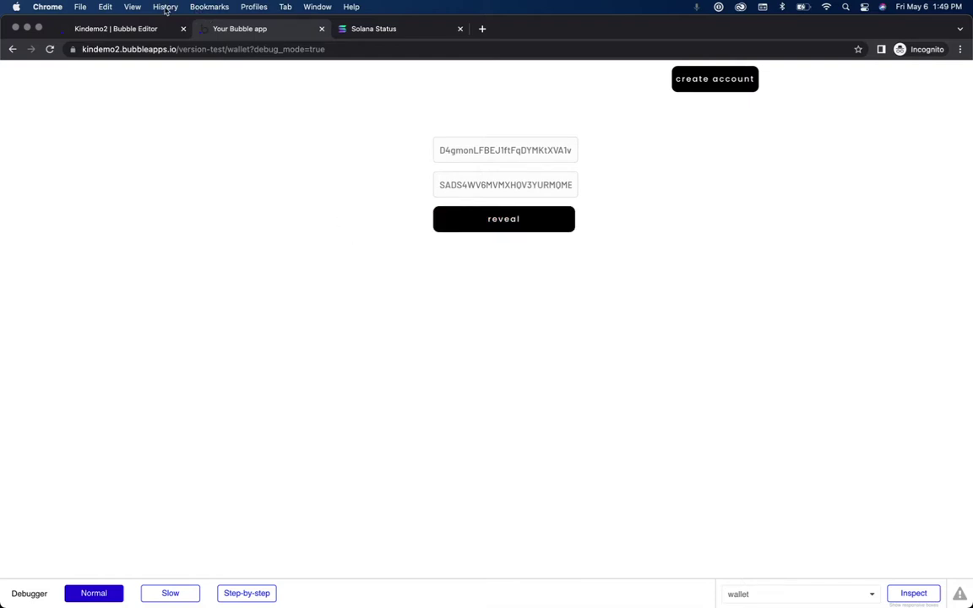
{"action": "left_click", "coordinate": [141, 30]}
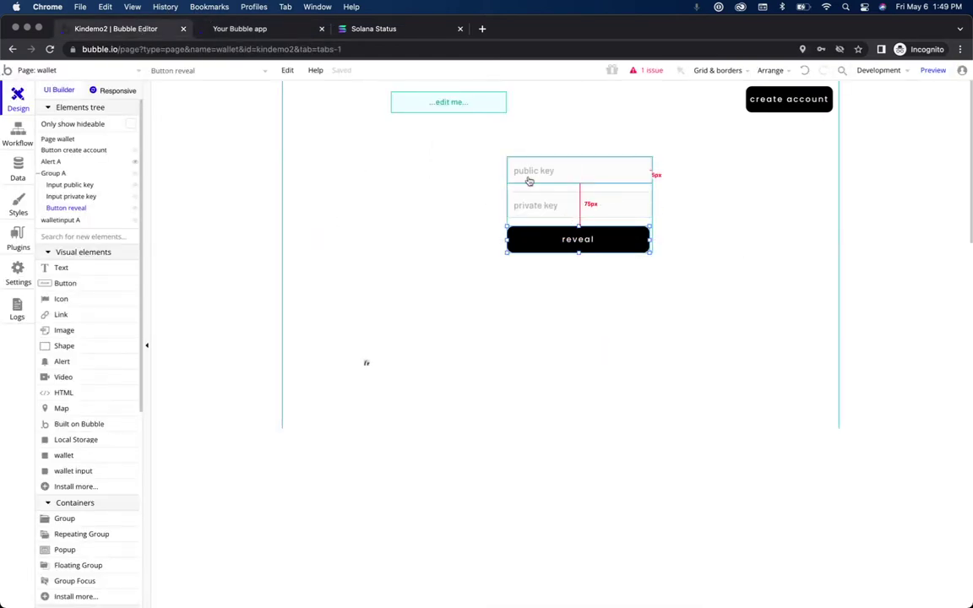
{"action": "left_click", "coordinate": [576, 174]}
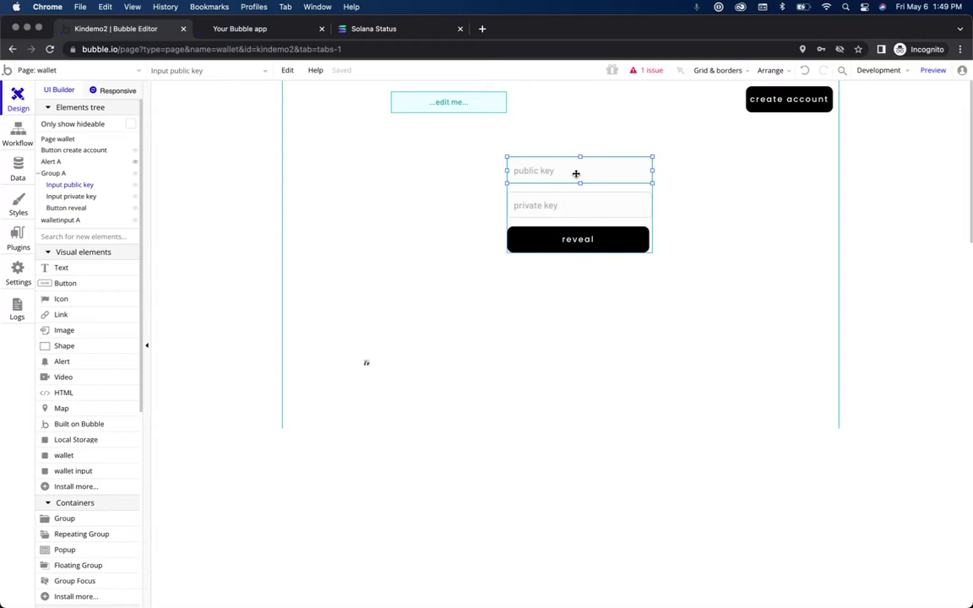
Step: Clear the public key input's Initial content expression so the field starts empty
{"action": "double_click", "coordinate": [576, 174]}
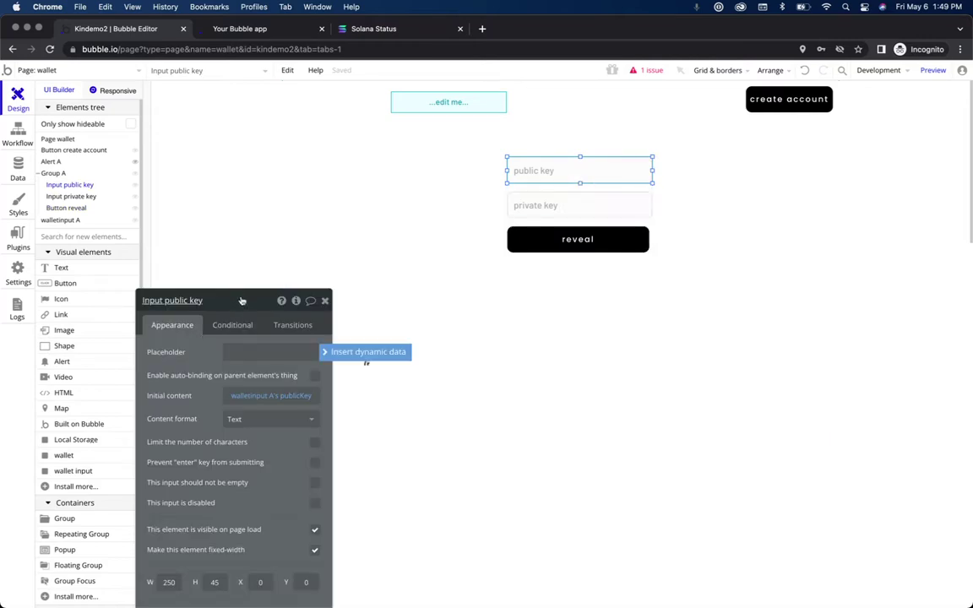
{"action": "left_click_drag", "start_coordinate": [243, 299], "coordinate": [242, 106]}
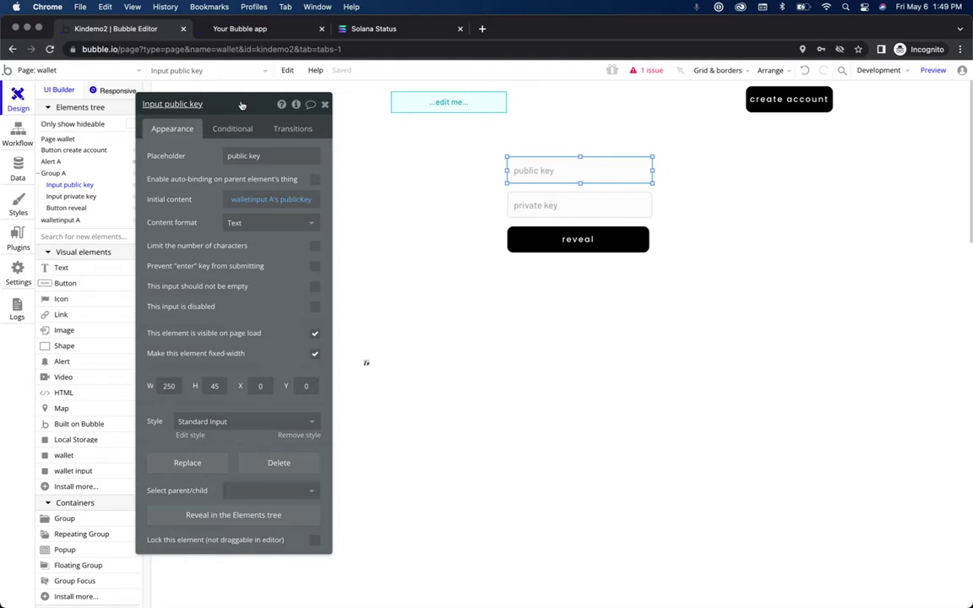
{"action": "mouse_move", "coordinate": [299, 204]}
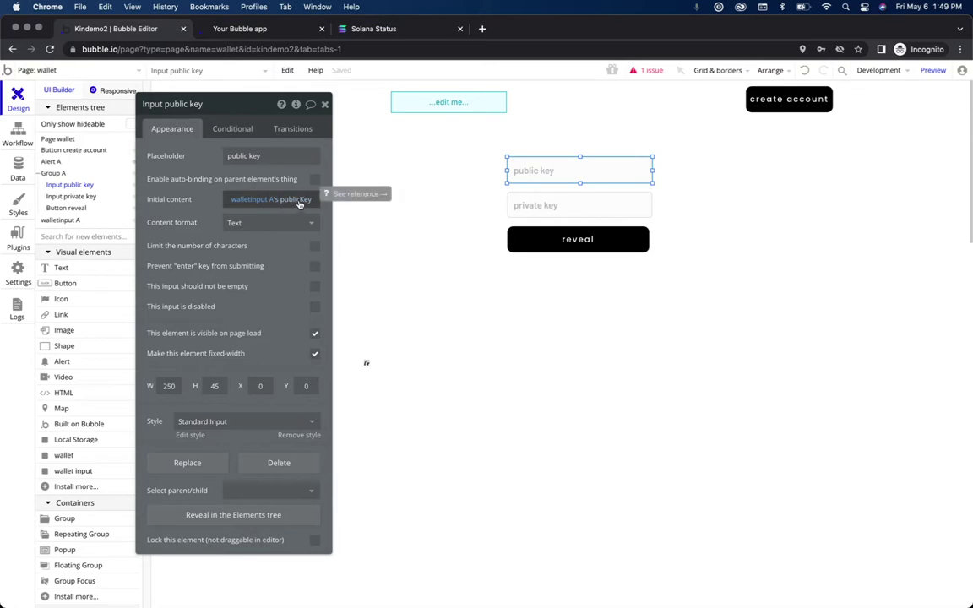
{"action": "right_click", "coordinate": [299, 204]}
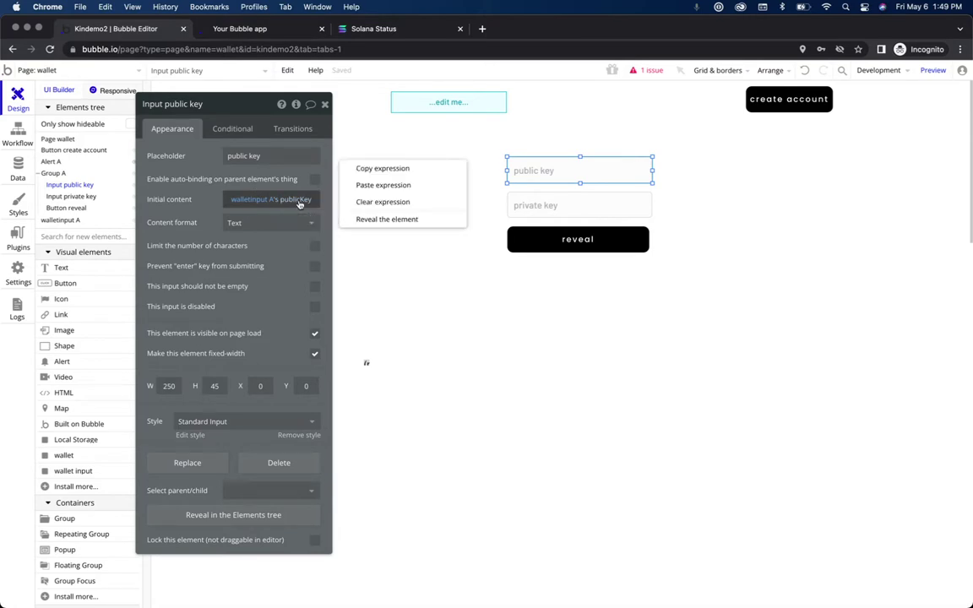
{"action": "left_click", "coordinate": [371, 207]}
{"action": "left_click", "coordinate": [239, 199]}
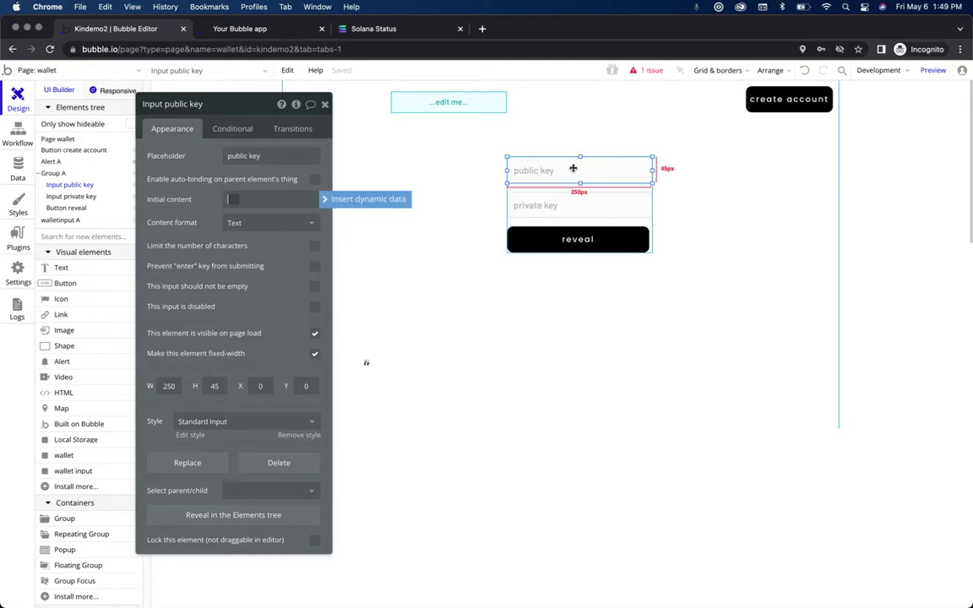
{"action": "left_click", "coordinate": [214, 209]}
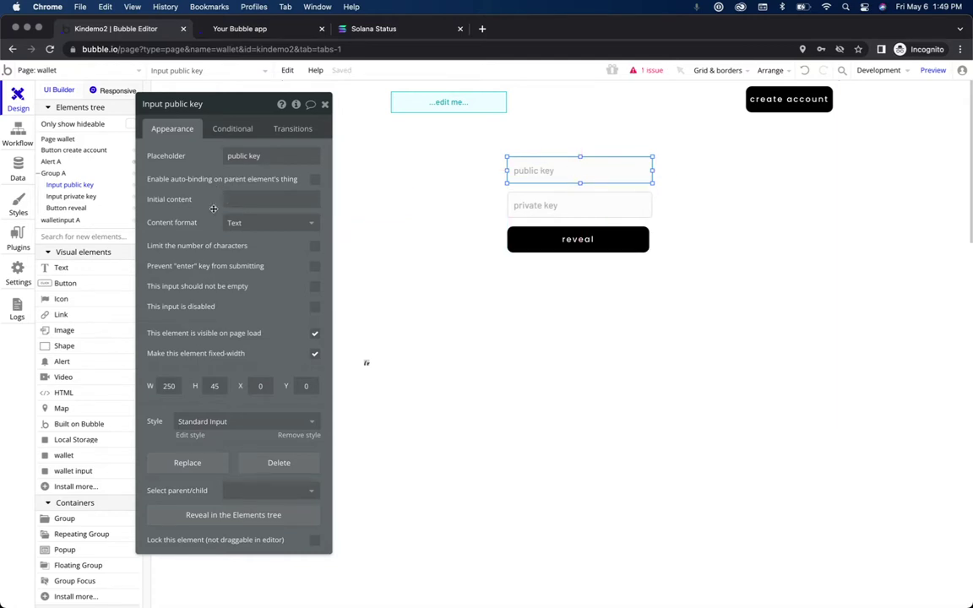
Step: Add a conditional to the public key input: when Group A's reveal is "yes"
{"action": "left_click", "coordinate": [236, 132]}
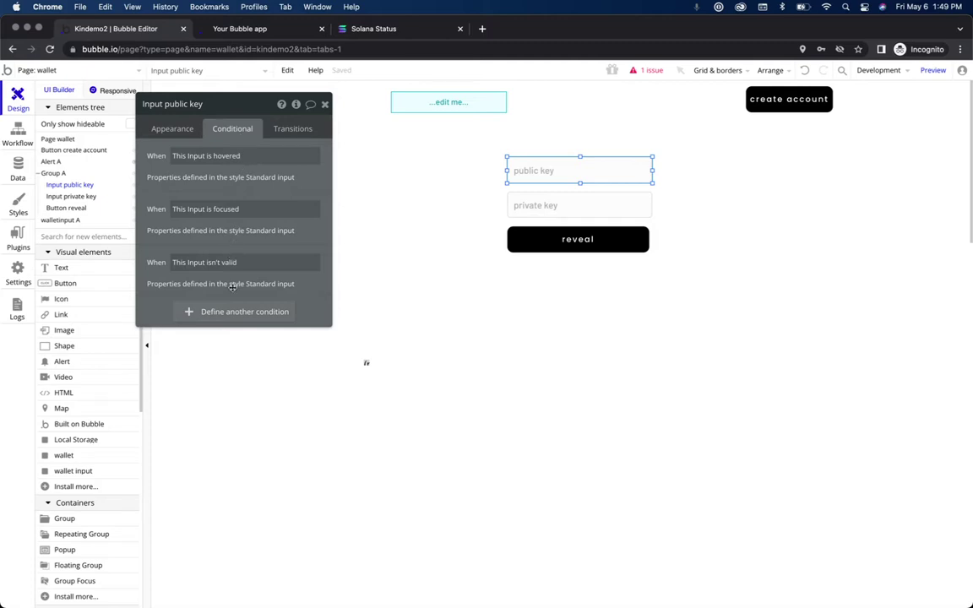
{"action": "left_click", "coordinate": [237, 312]}
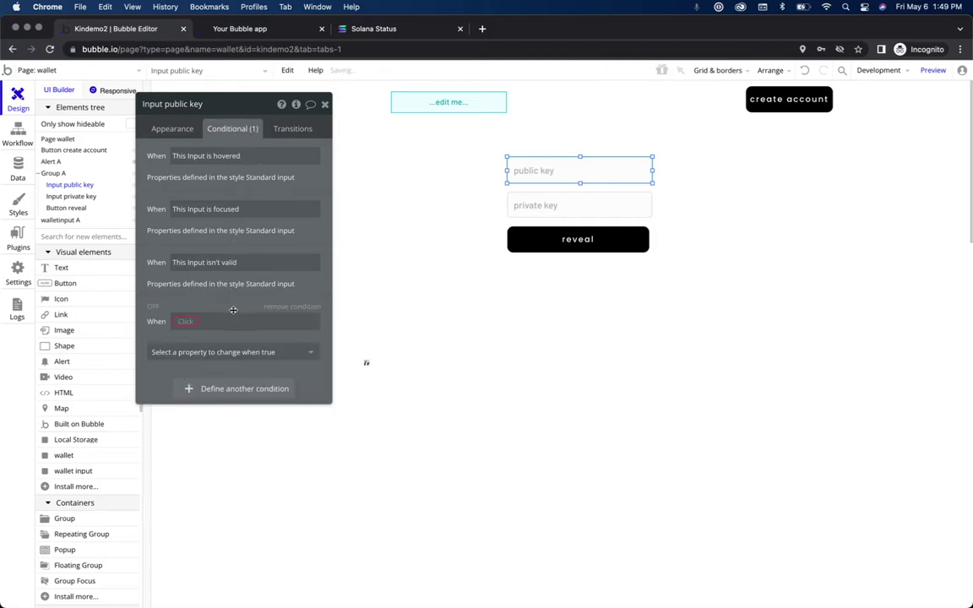
{"action": "left_click", "coordinate": [191, 321]}
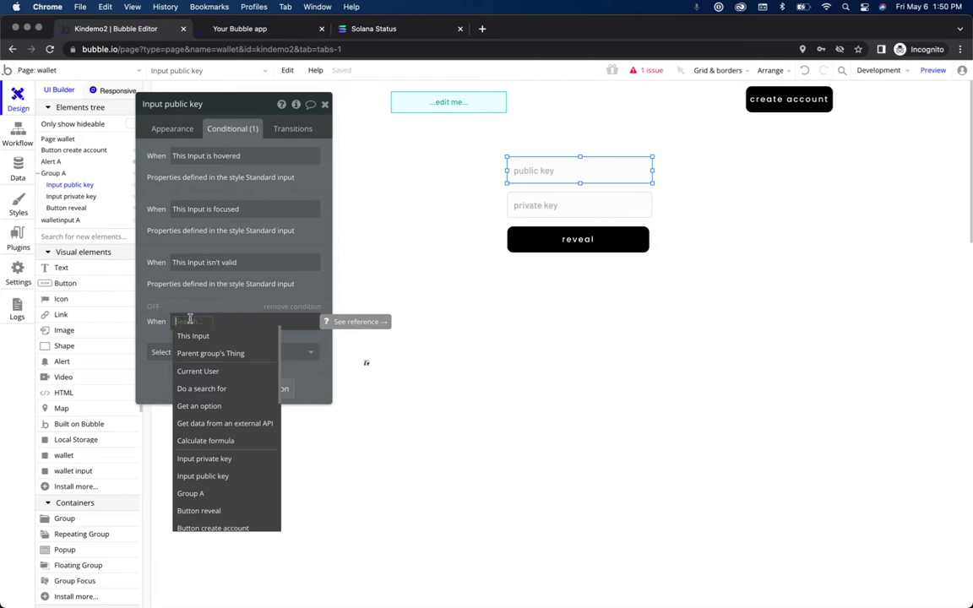
{"action": "left_click", "coordinate": [194, 371]}
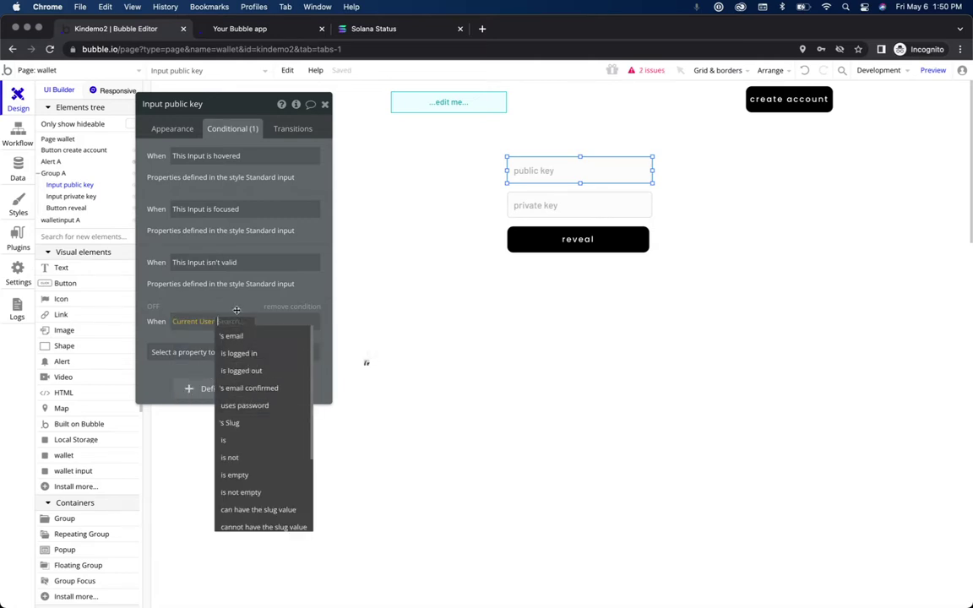
{"action": "key", "text": "BackSpace"}
{"action": "scroll", "coordinate": [242, 410], "scroll_direction": "down", "scroll_amount": 5}
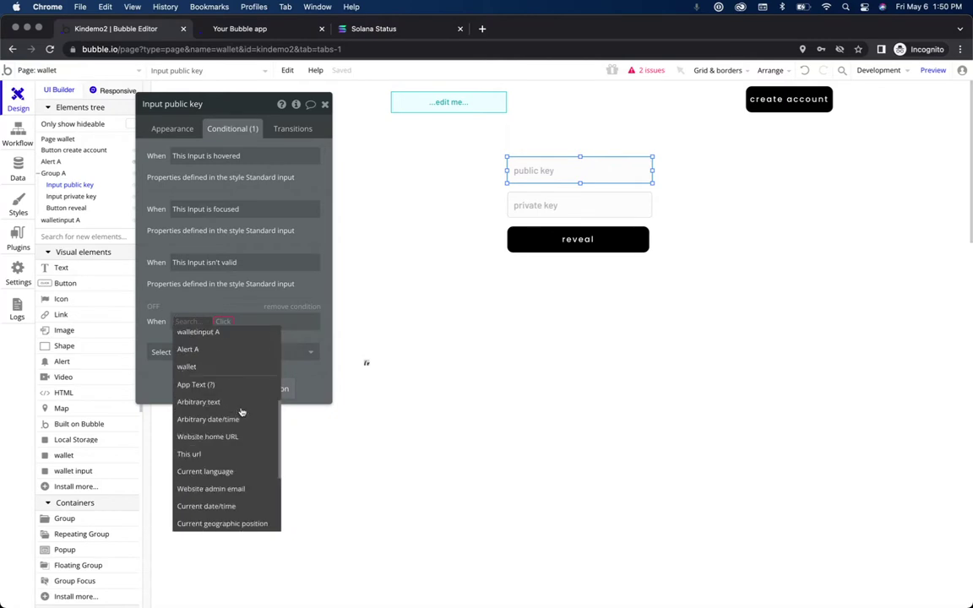
{"action": "scroll", "coordinate": [225, 464], "scroll_direction": "up", "scroll_amount": 5}
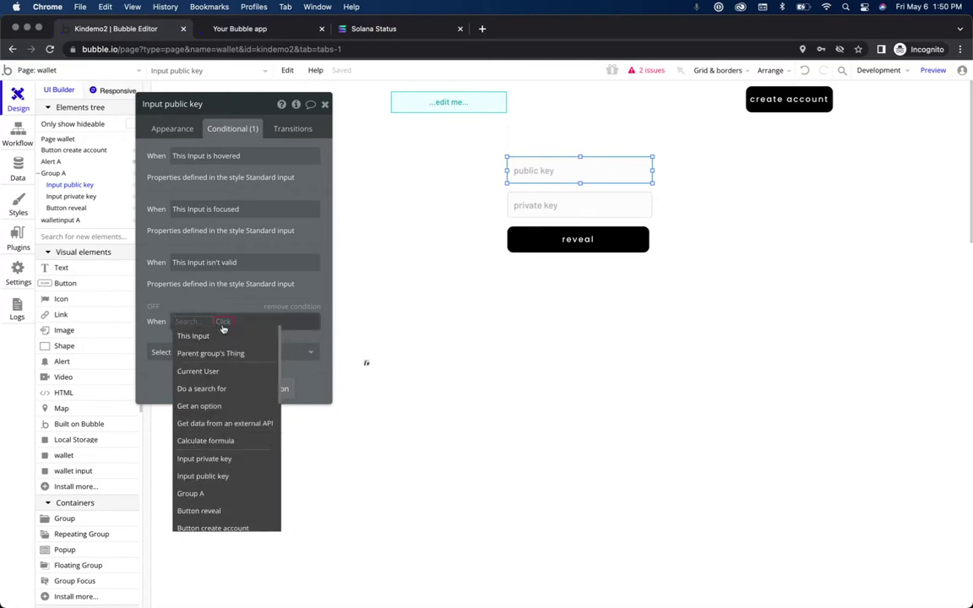
{"action": "type", "text": "gru"}
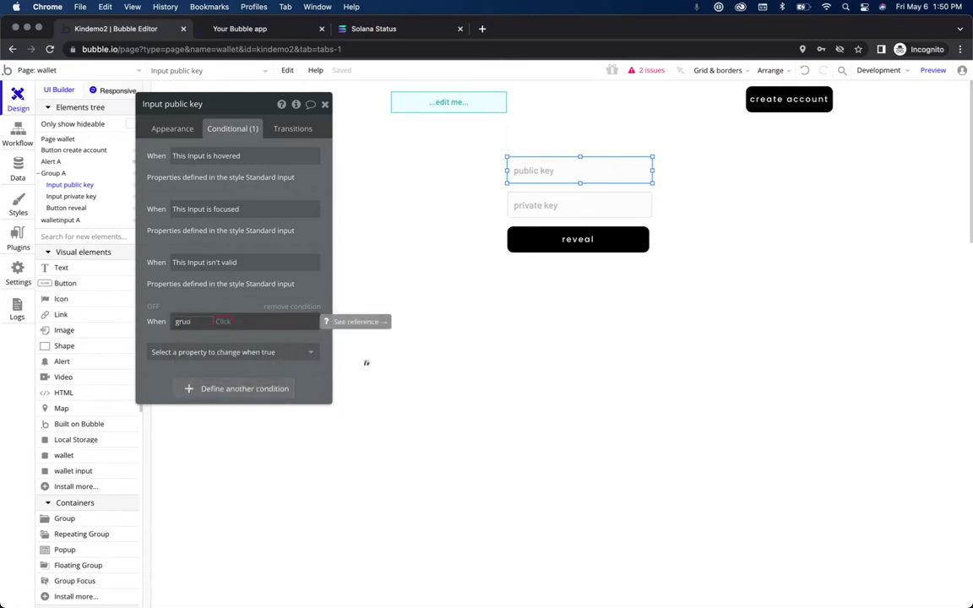
{"action": "key", "text": "BackSpace"}
{"action": "type", "text": "oup"}
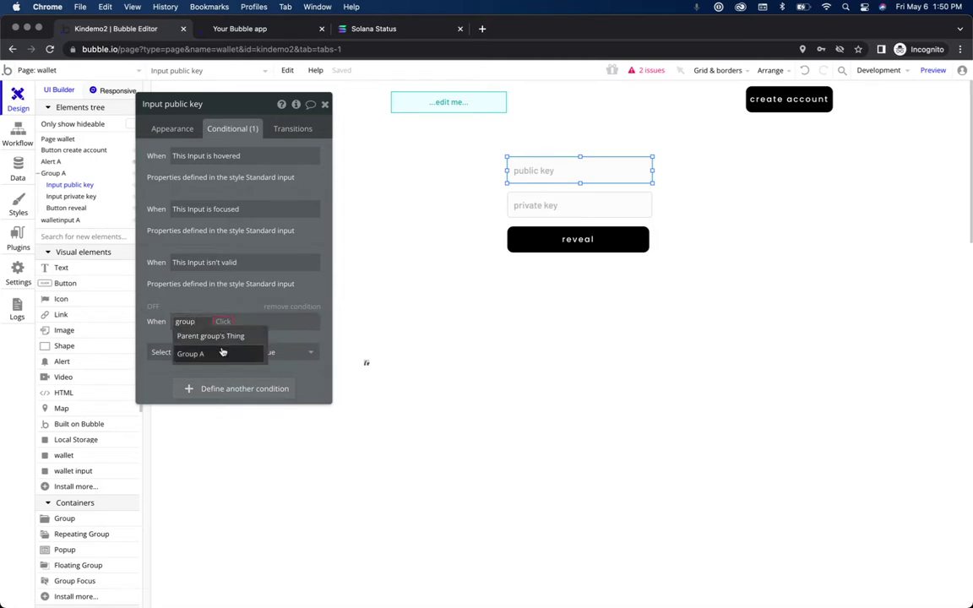
{"action": "left_click", "coordinate": [222, 353]}
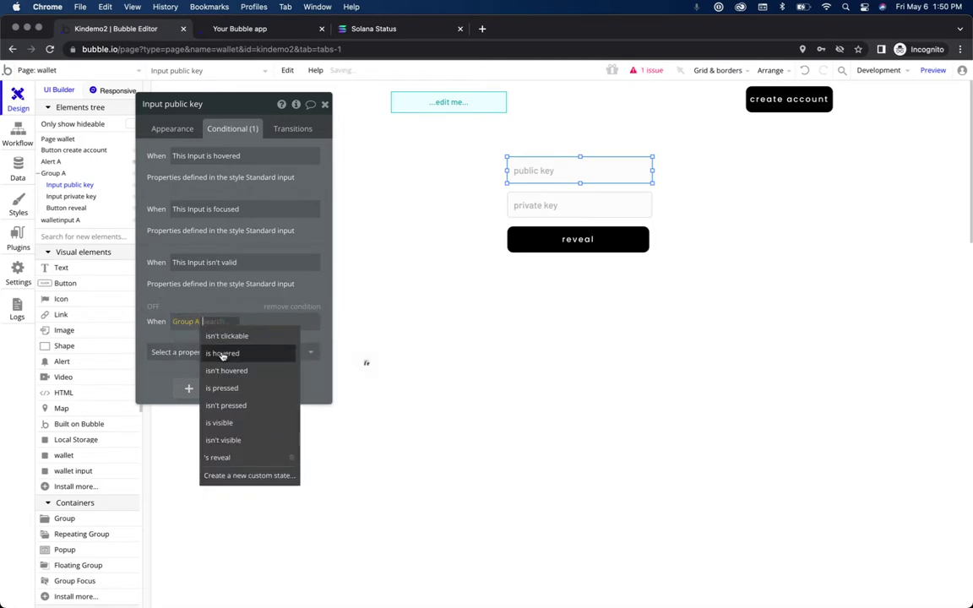
{"action": "left_click", "coordinate": [218, 458]}
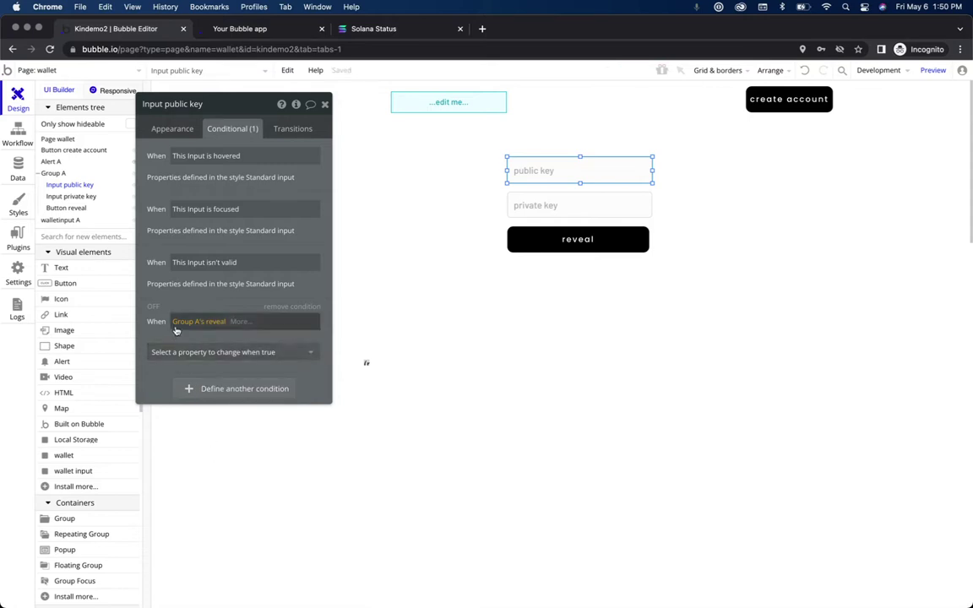
{"action": "left_click", "coordinate": [236, 321]}
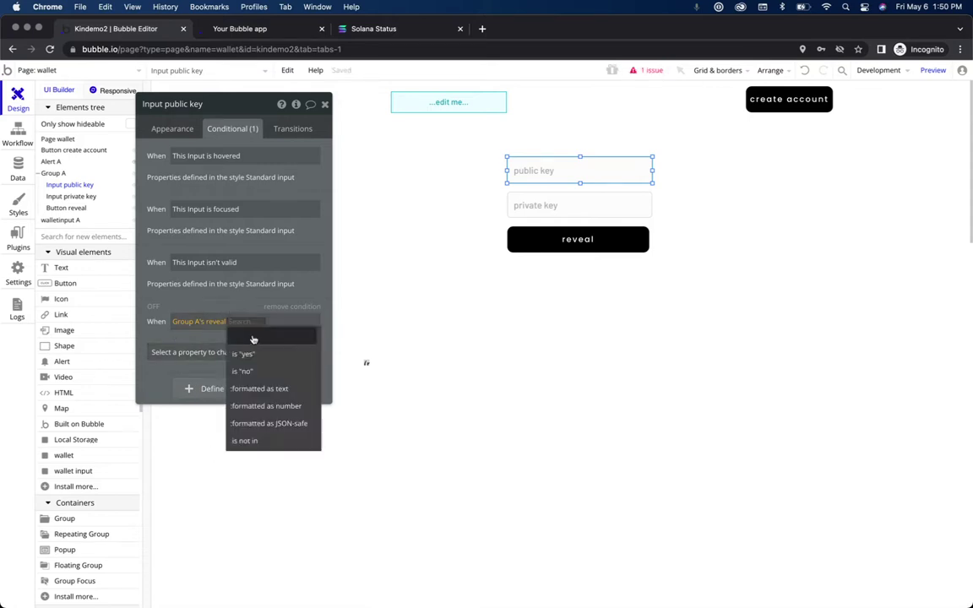
{"action": "left_click", "coordinate": [254, 354]}
Step: Make that conditional set Initial content to walletinput A's publicKey, then copy its condition expression
{"action": "left_click", "coordinate": [234, 352]}
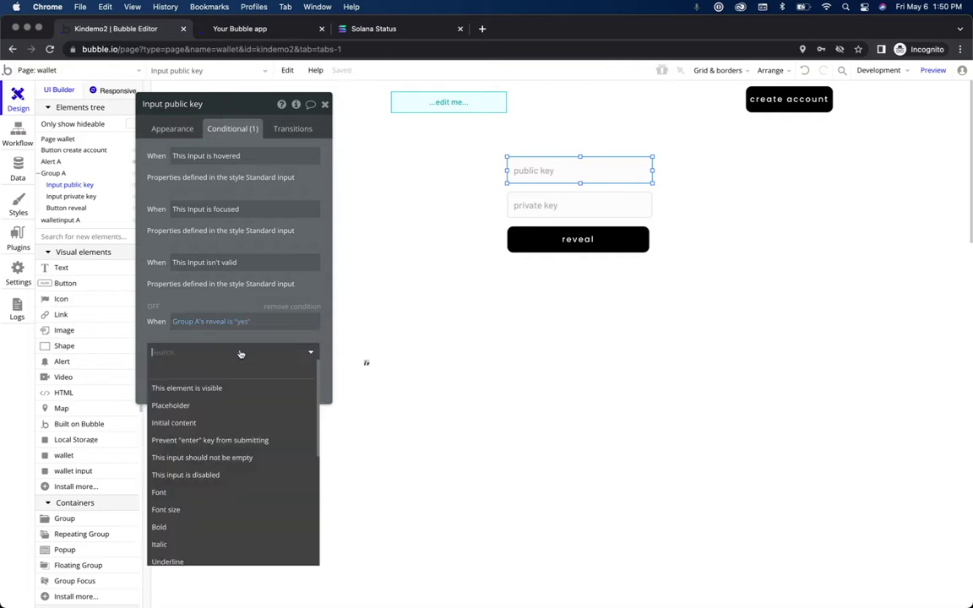
{"action": "left_click", "coordinate": [217, 424]}
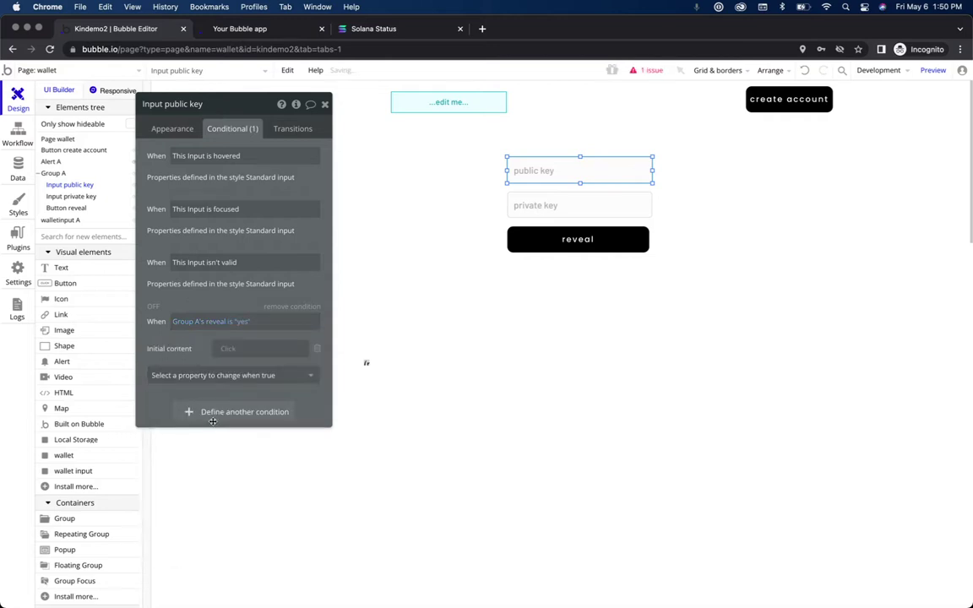
{"action": "left_click", "coordinate": [229, 349]}
{"action": "type", "text": "wallet"}
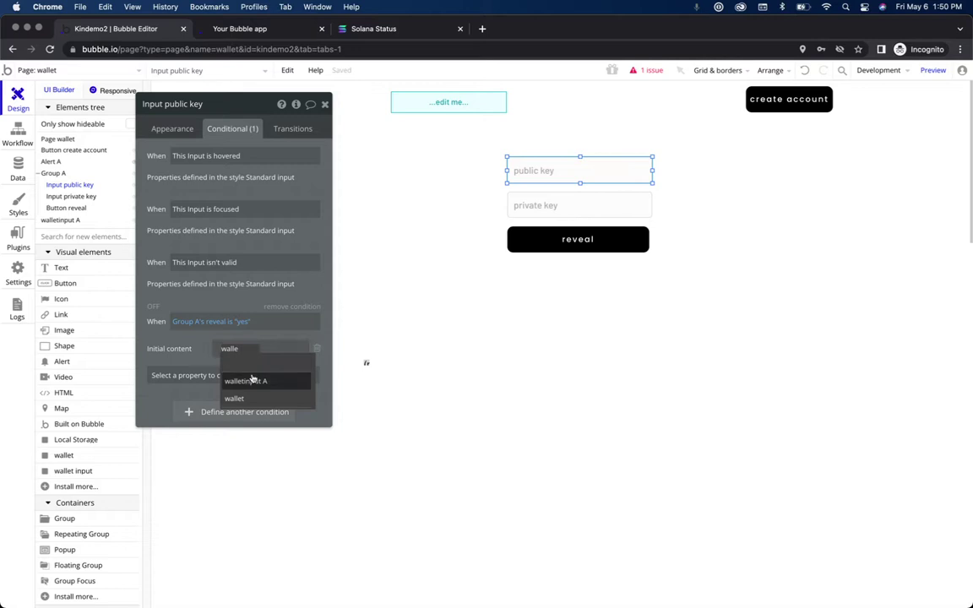
{"action": "left_click", "coordinate": [253, 379]}
{"action": "left_click", "coordinate": [291, 380]}
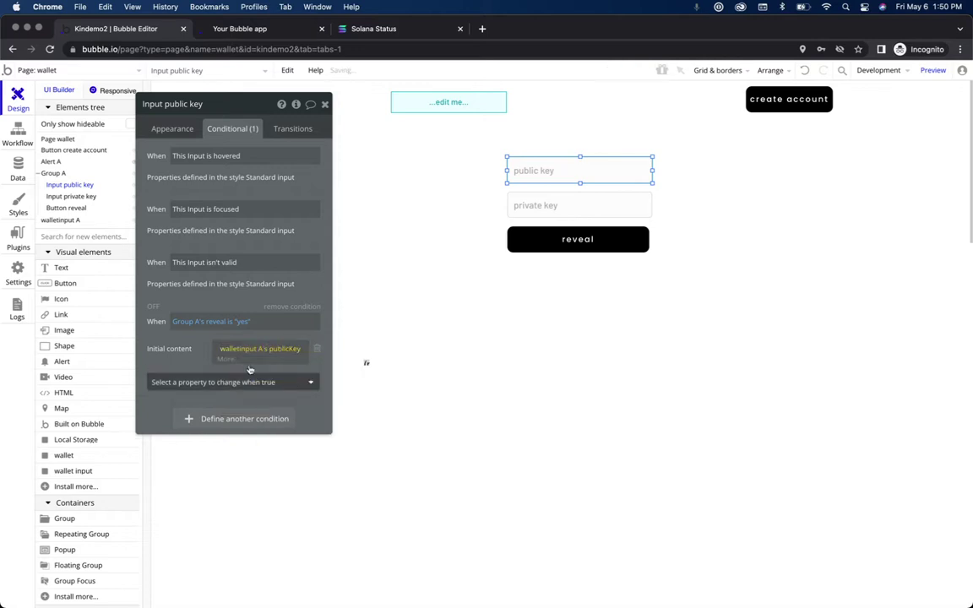
{"action": "right_click", "coordinate": [179, 323]}
{"action": "left_click", "coordinate": [300, 287]}
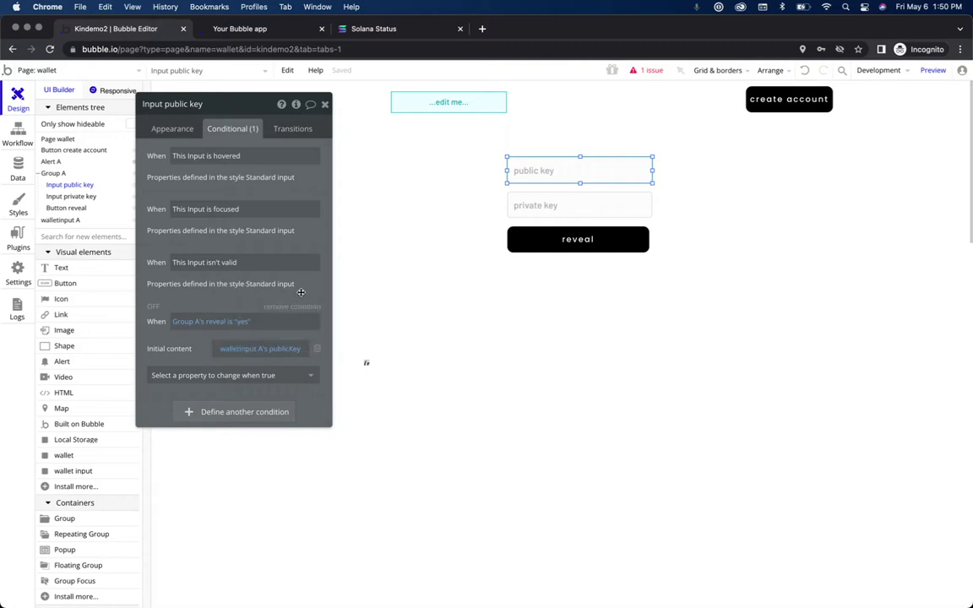
Step: Give the private key input the pasted reveal-is-"yes" condition setting Initial content to walletinput A's privateKey
{"action": "left_click", "coordinate": [608, 204]}
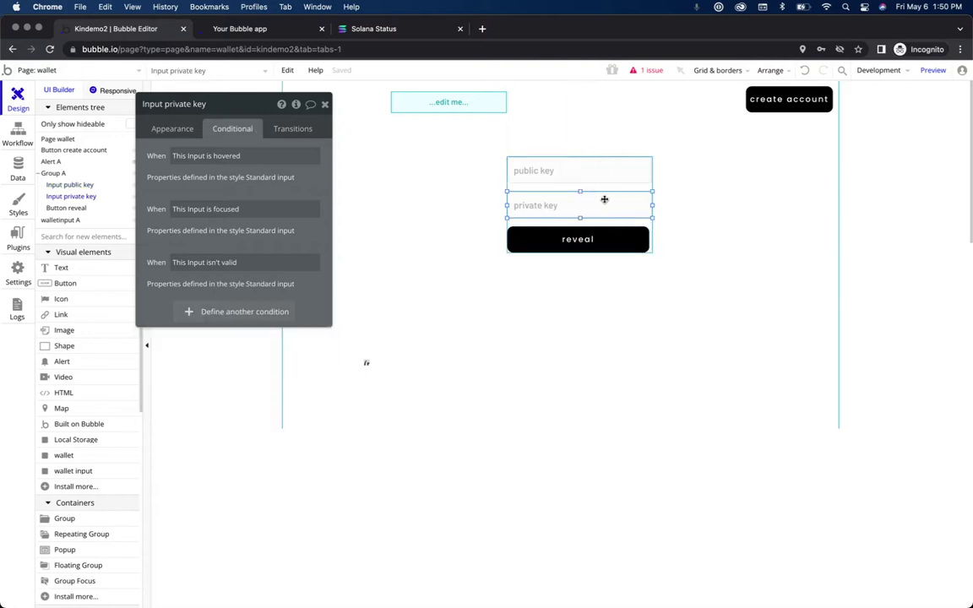
{"action": "left_click", "coordinate": [243, 314]}
{"action": "right_click", "coordinate": [182, 321]}
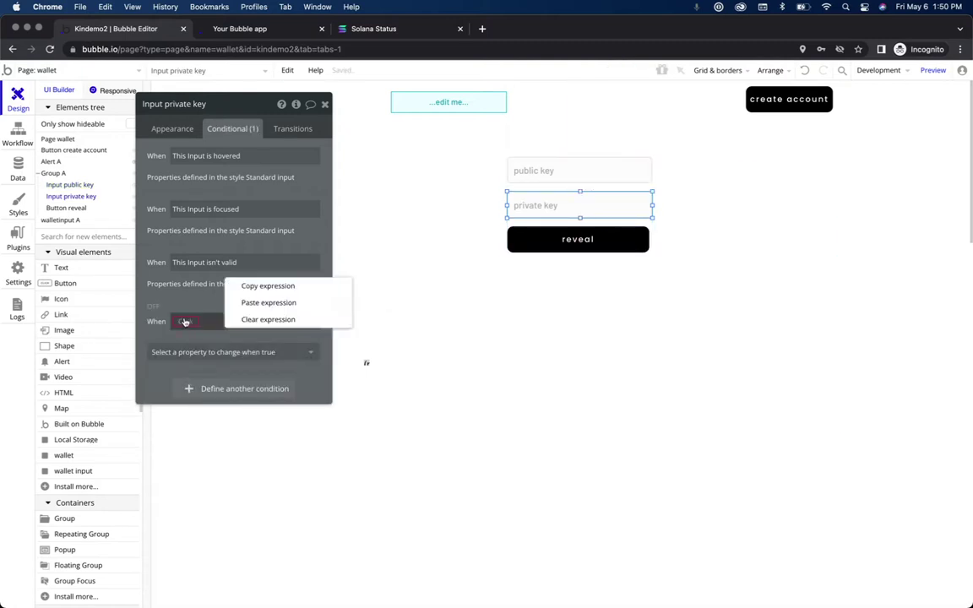
{"action": "left_click", "coordinate": [265, 303]}
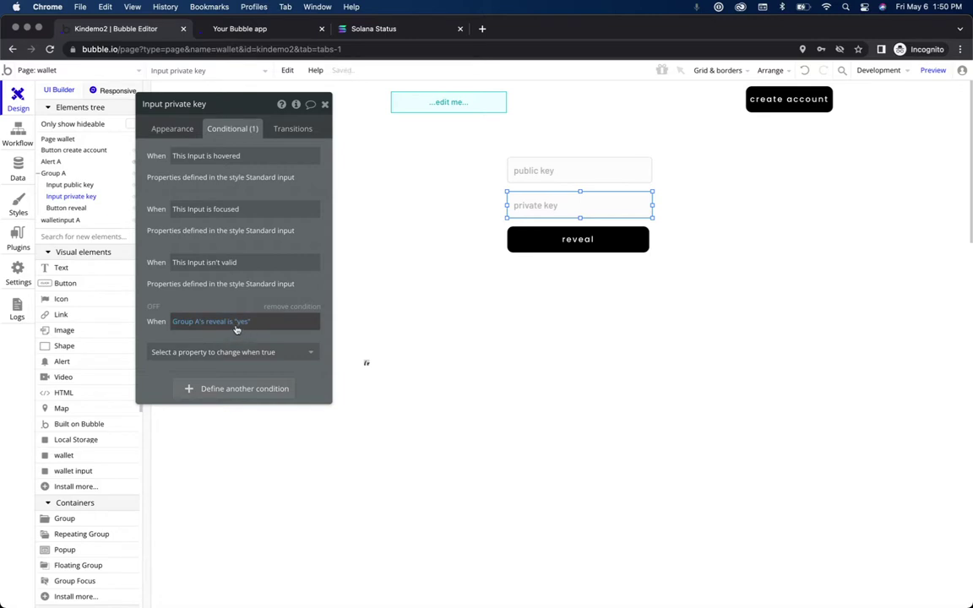
{"action": "left_click", "coordinate": [239, 356]}
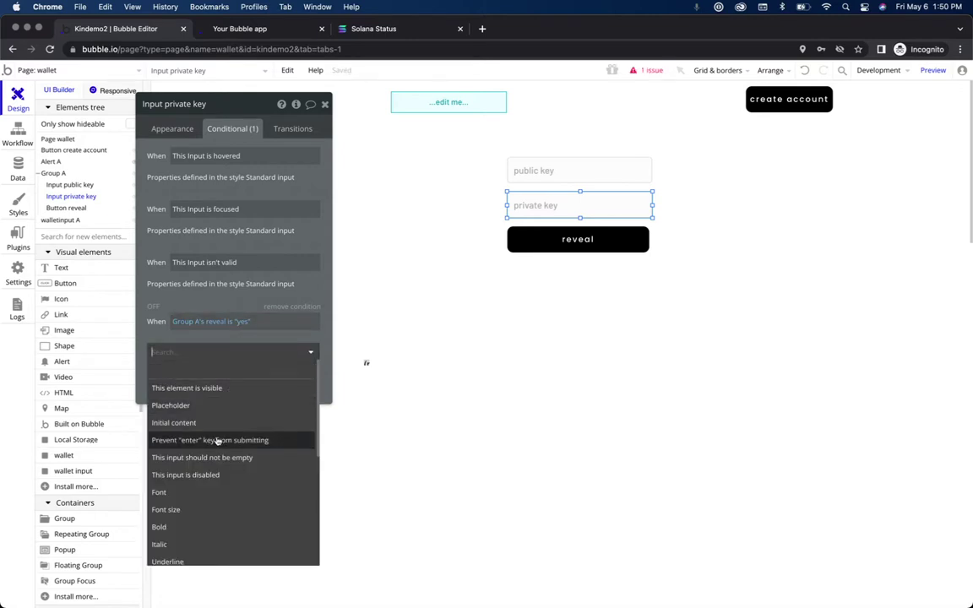
{"action": "left_click", "coordinate": [218, 423]}
{"action": "left_click", "coordinate": [225, 350]}
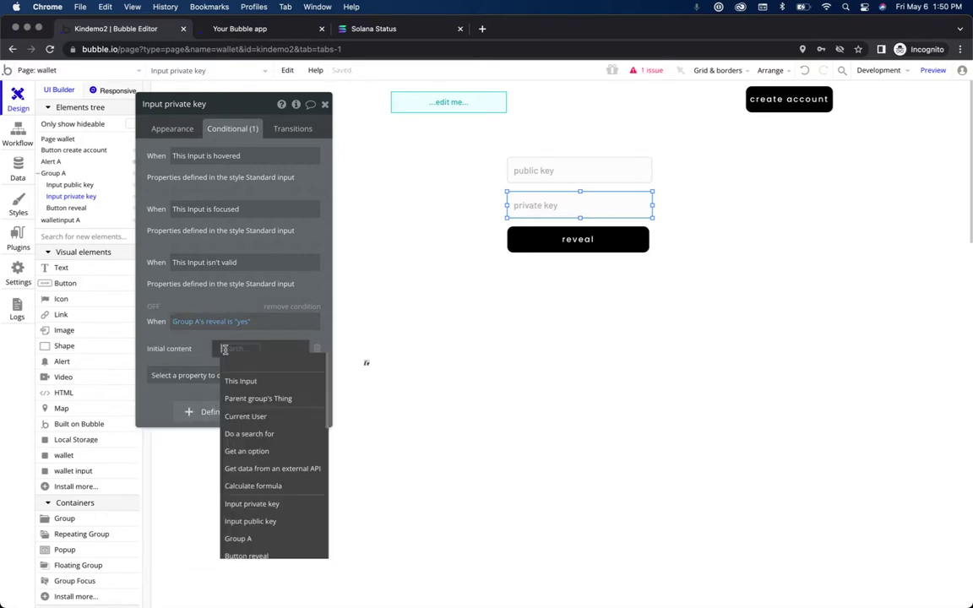
{"action": "type", "text": "walle"}
{"action": "left_click", "coordinate": [264, 382]}
{"action": "left_click", "coordinate": [309, 365]}
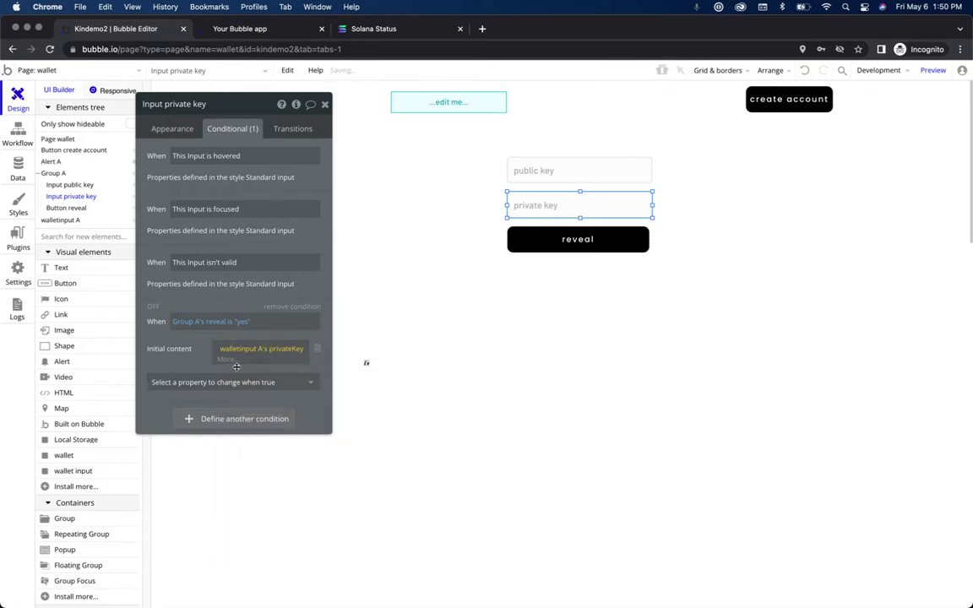
{"action": "left_click", "coordinate": [174, 331]}
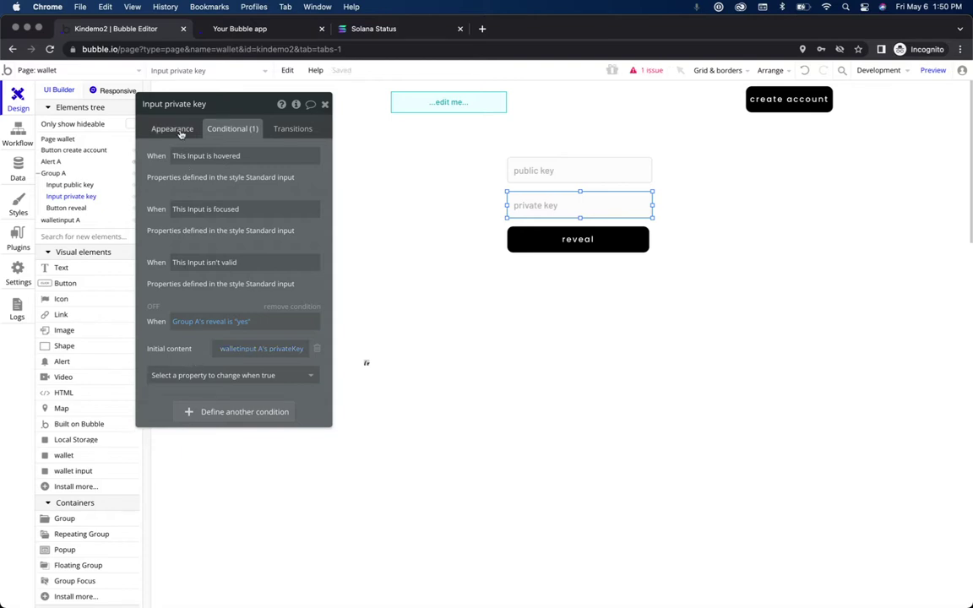
Step: Clear the private key input's default Initial content expression
{"action": "left_click", "coordinate": [173, 129]}
{"action": "right_click", "coordinate": [307, 202]}
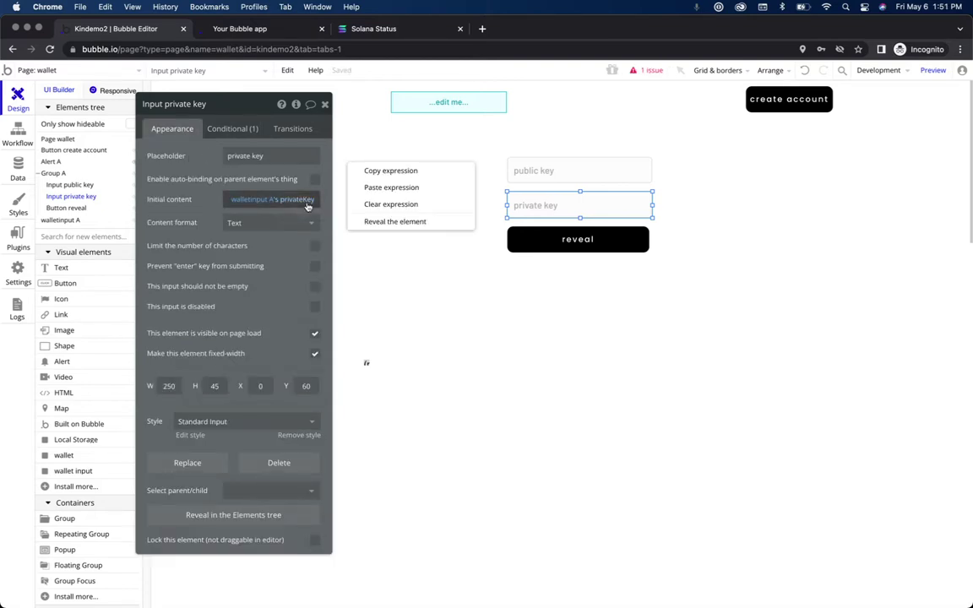
{"action": "left_click", "coordinate": [373, 204]}
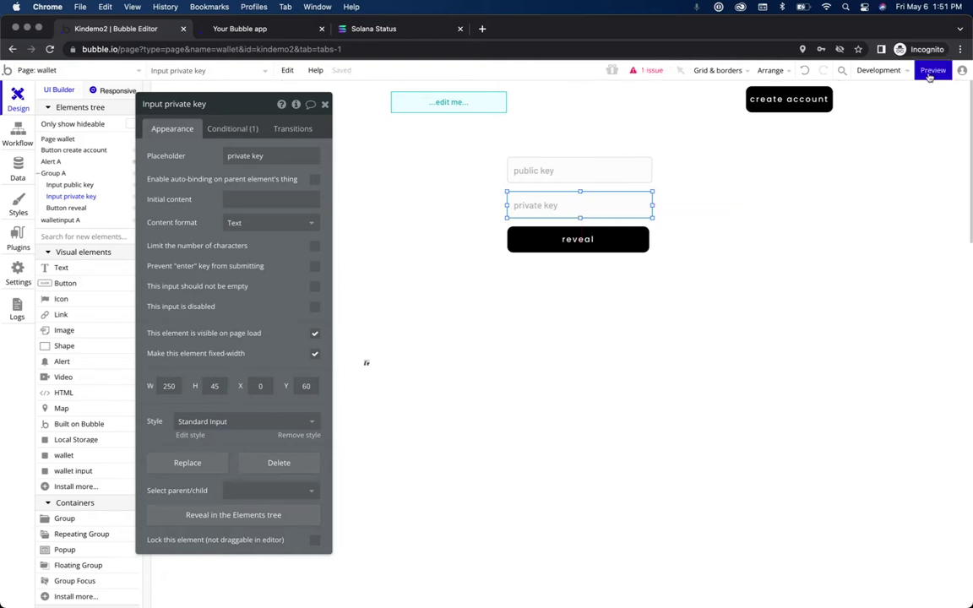
{"action": "left_click", "coordinate": [585, 245]}
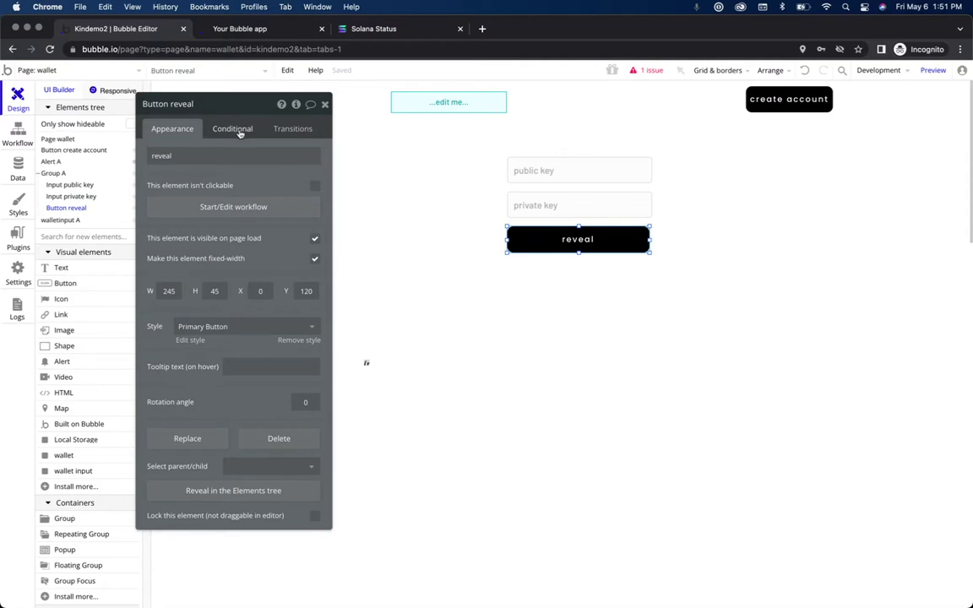
Step: Add a condition on the reveal button based on Group A's reveal state
{"action": "left_click", "coordinate": [239, 131]}
{"action": "left_click", "coordinate": [234, 204]}
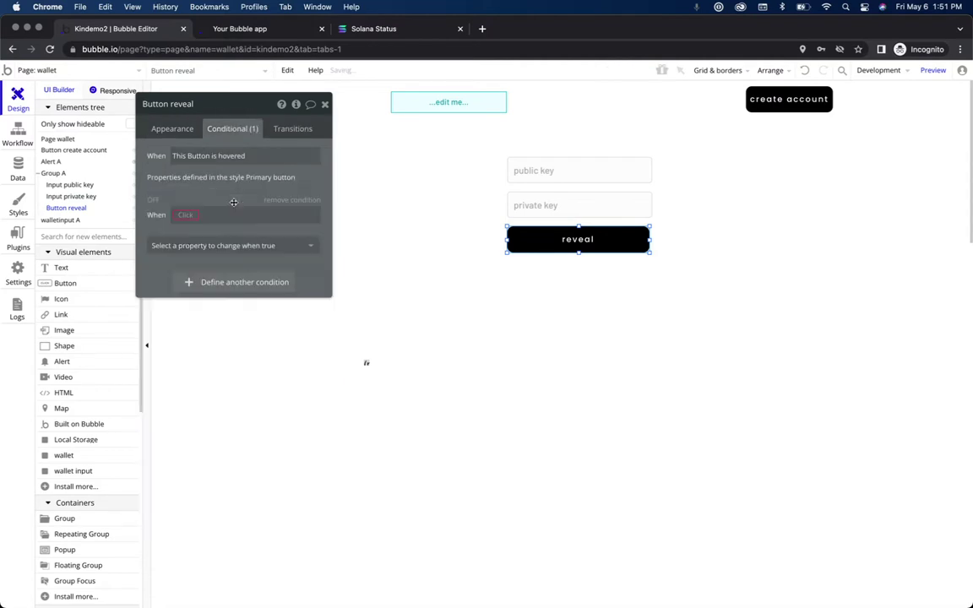
{"action": "left_click", "coordinate": [188, 218]}
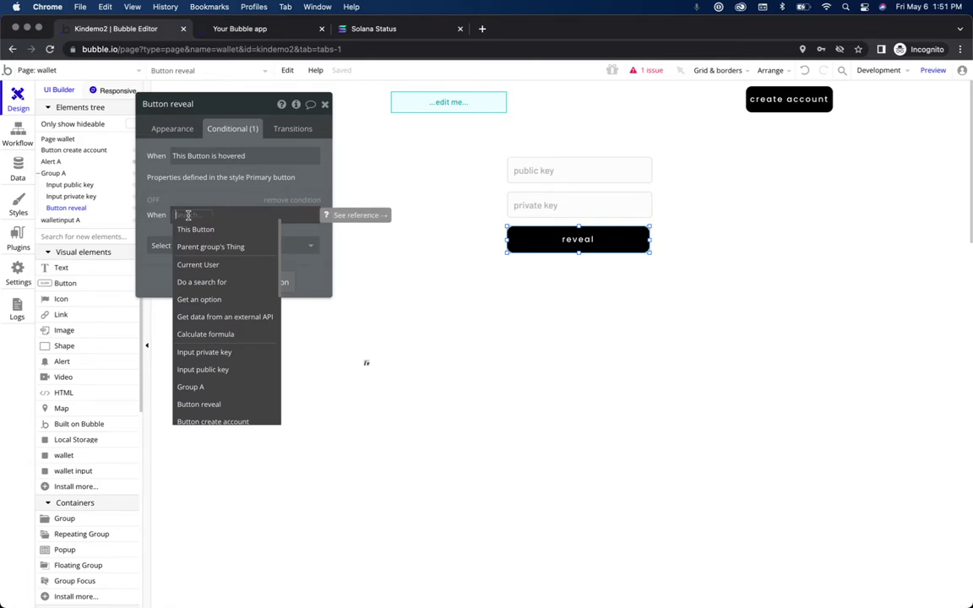
{"action": "type", "text": "group"}
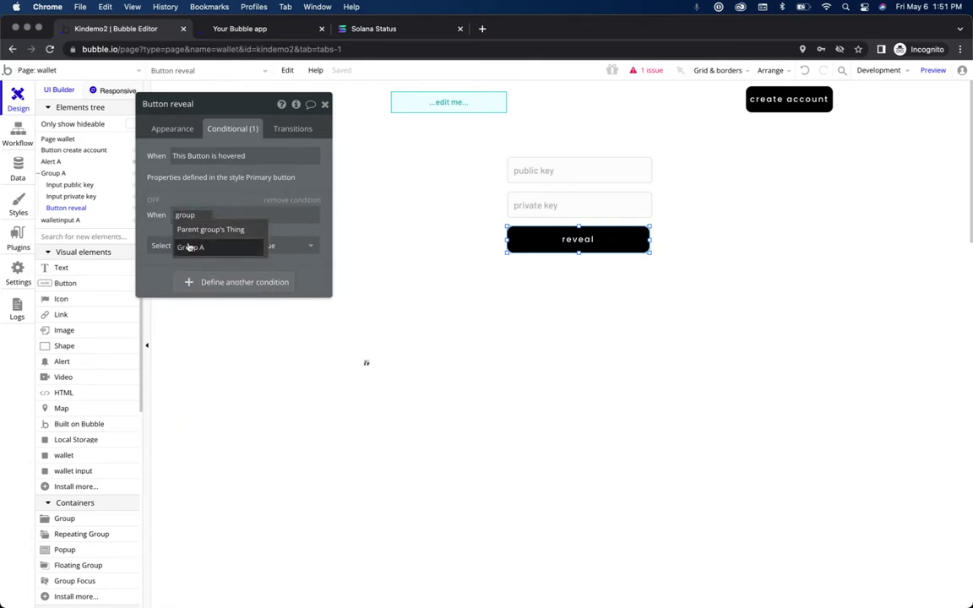
{"action": "left_click", "coordinate": [190, 246]}
{"action": "left_click", "coordinate": [217, 350]}
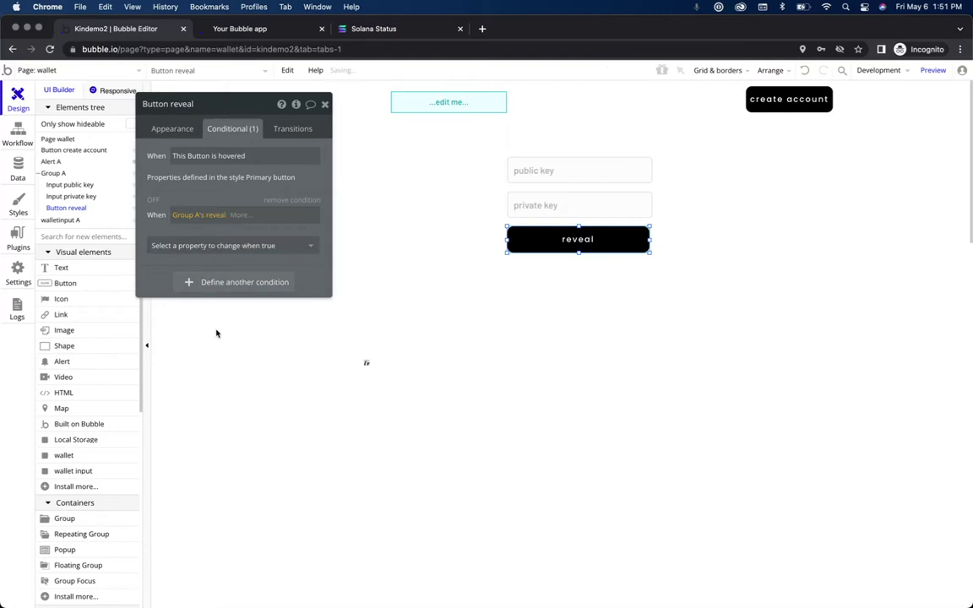
Step: Finish the condition as is "yes" setting the button text to 'hide', then preview the app
{"action": "left_click", "coordinate": [244, 214]}
{"action": "left_click", "coordinate": [246, 245]}
{"action": "left_click", "coordinate": [246, 245]}
{"action": "left_click", "coordinate": [224, 298]}
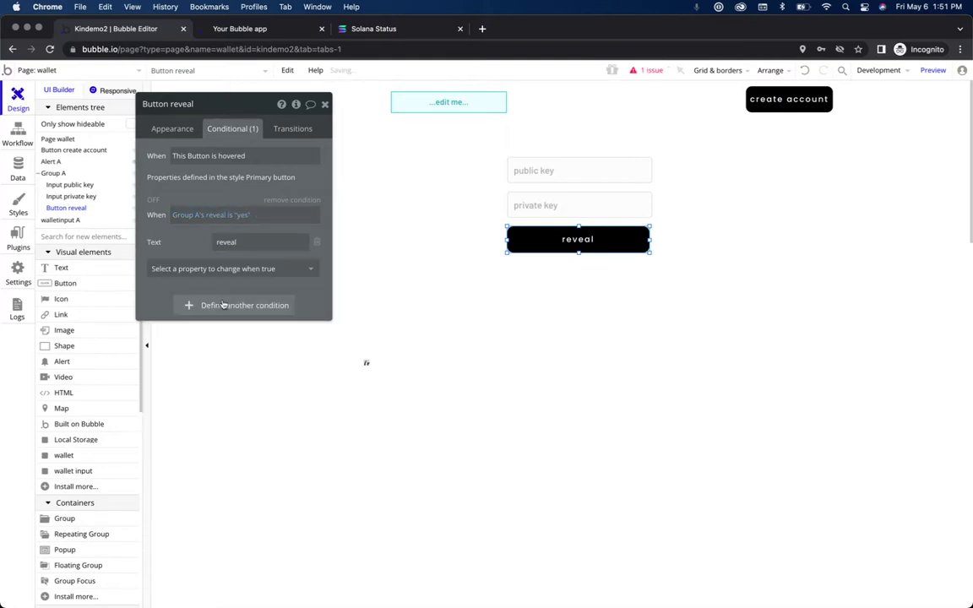
{"action": "left_click", "coordinate": [246, 245]}
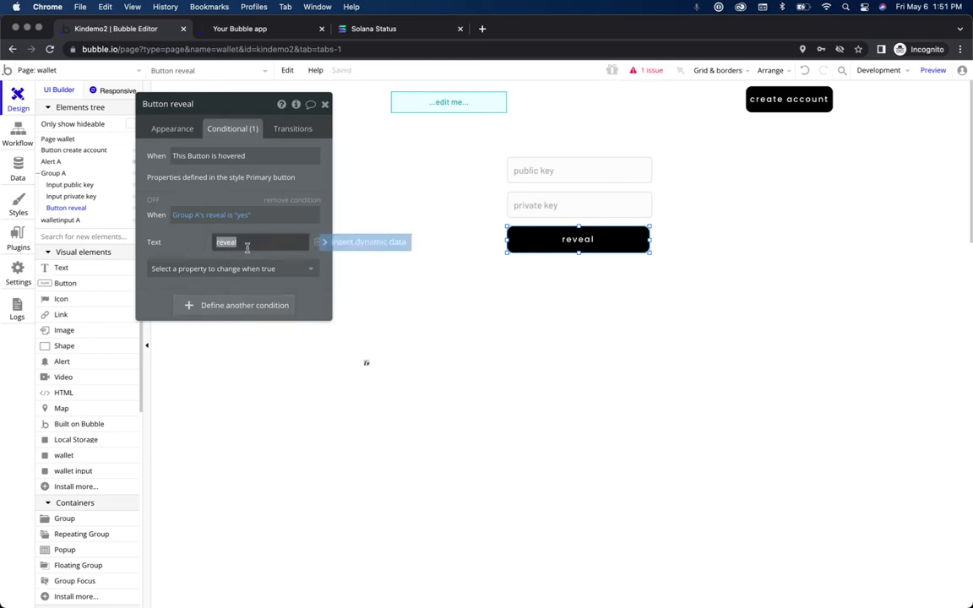
{"action": "type", "text": "hide"}
{"action": "key", "text": "Return"}
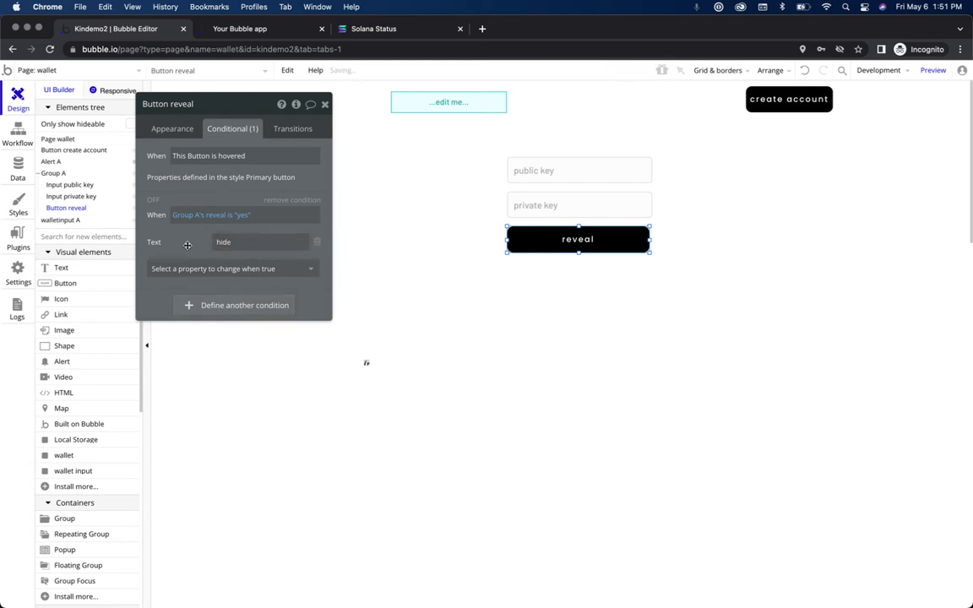
{"action": "left_click", "coordinate": [932, 70]}
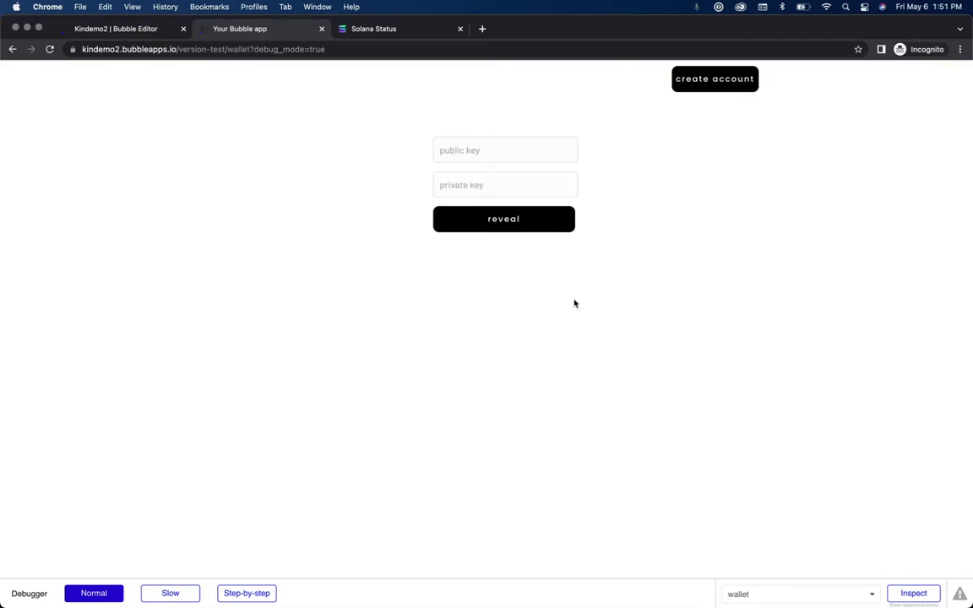
Step: Test the reveal button in the preview, toggling the wallet keys shown and hidden several times
{"action": "left_click", "coordinate": [470, 143]}
{"action": "left_click", "coordinate": [496, 187]}
{"action": "left_click", "coordinate": [493, 152]}
{"action": "left_click", "coordinate": [506, 225]}
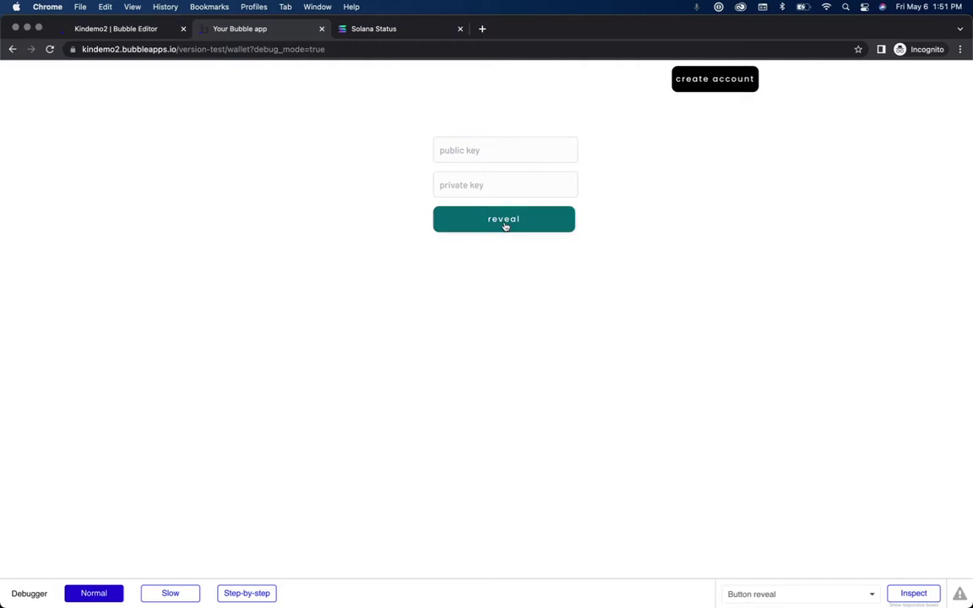
{"action": "left_click", "coordinate": [506, 226]}
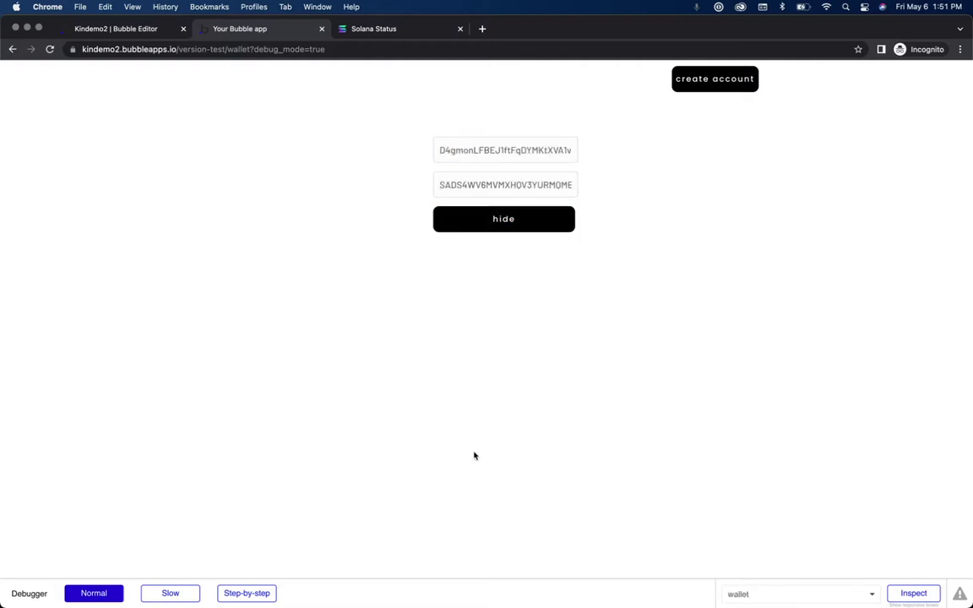
{"action": "left_click", "coordinate": [542, 220]}
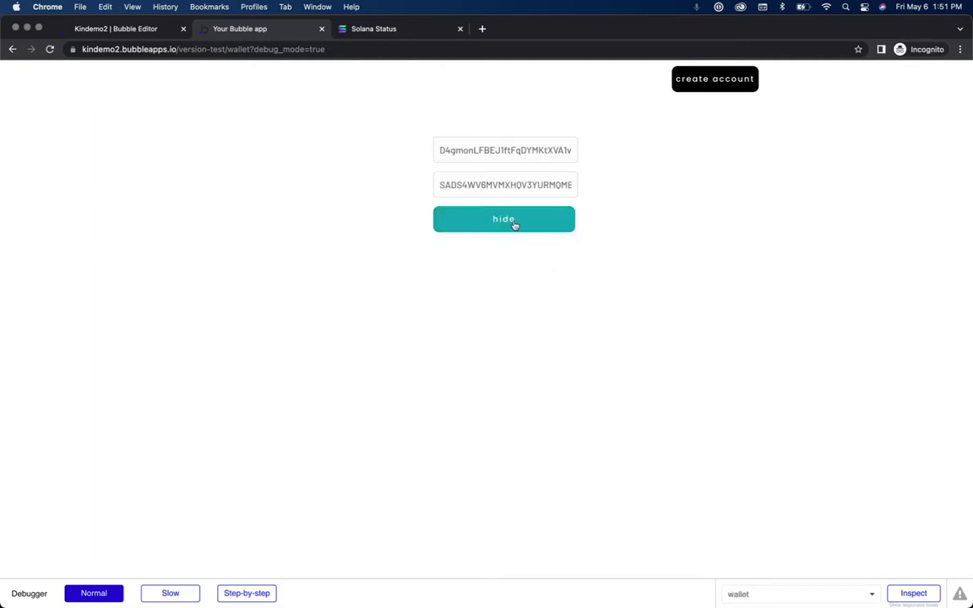
{"action": "left_click", "coordinate": [513, 224]}
{"action": "left_click", "coordinate": [514, 224]}
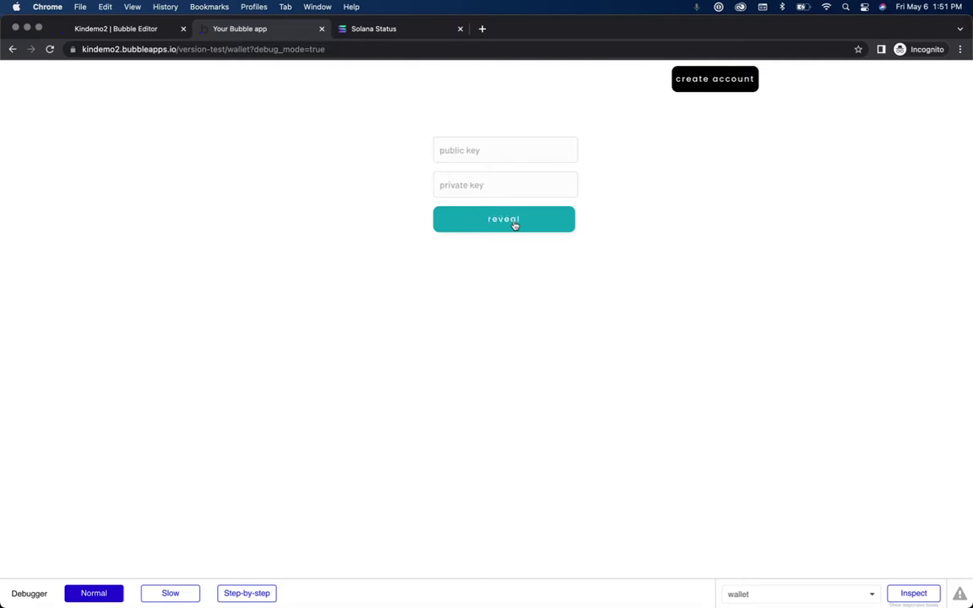
{"action": "left_click", "coordinate": [467, 158]}
{"action": "left_click", "coordinate": [497, 239]}
{"action": "left_click", "coordinate": [506, 219]}
{"action": "left_click", "coordinate": [486, 149]}
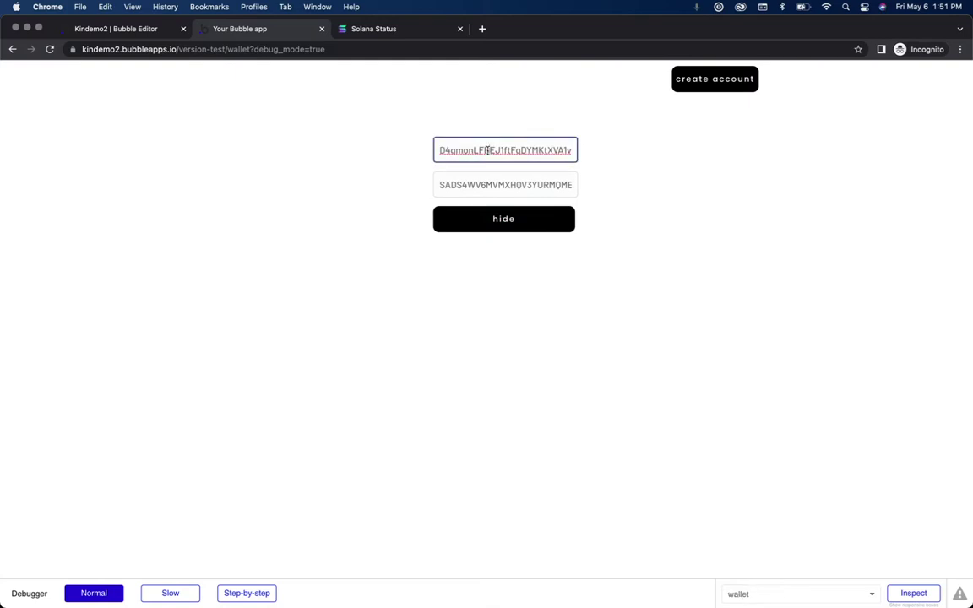
{"action": "left_click", "coordinate": [467, 184]}
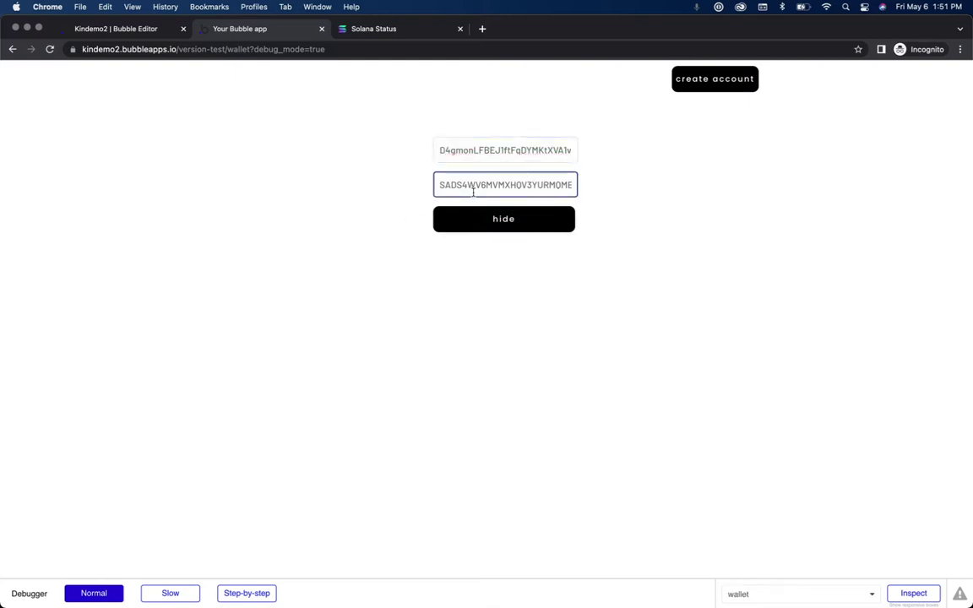
Step: Clear the text from both the public key and private key fields
{"action": "double_click", "coordinate": [481, 156]}
{"action": "key", "text": "BackSpace"}
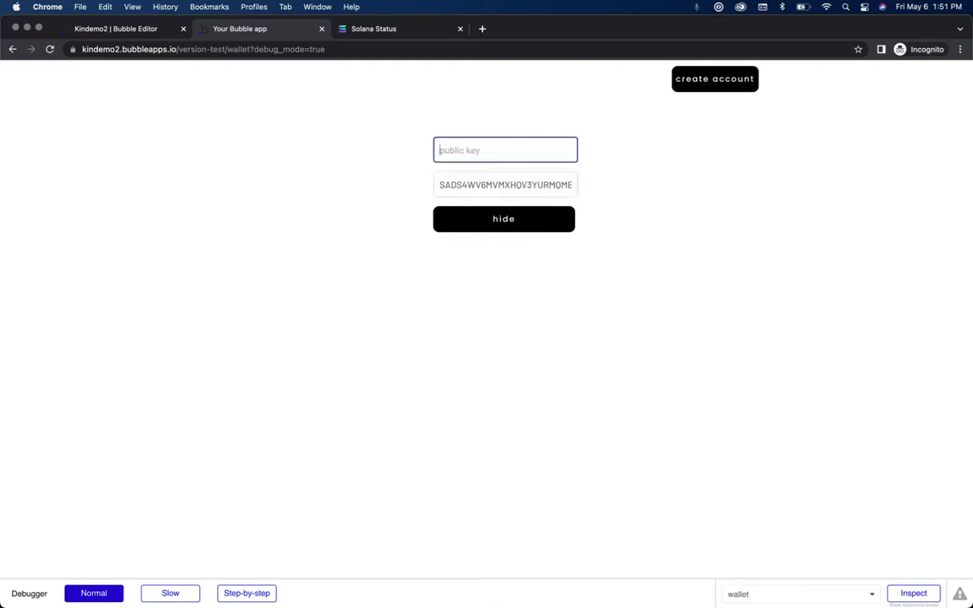
{"action": "double_click", "coordinate": [504, 184]}
{"action": "key", "text": "BackSpace"}
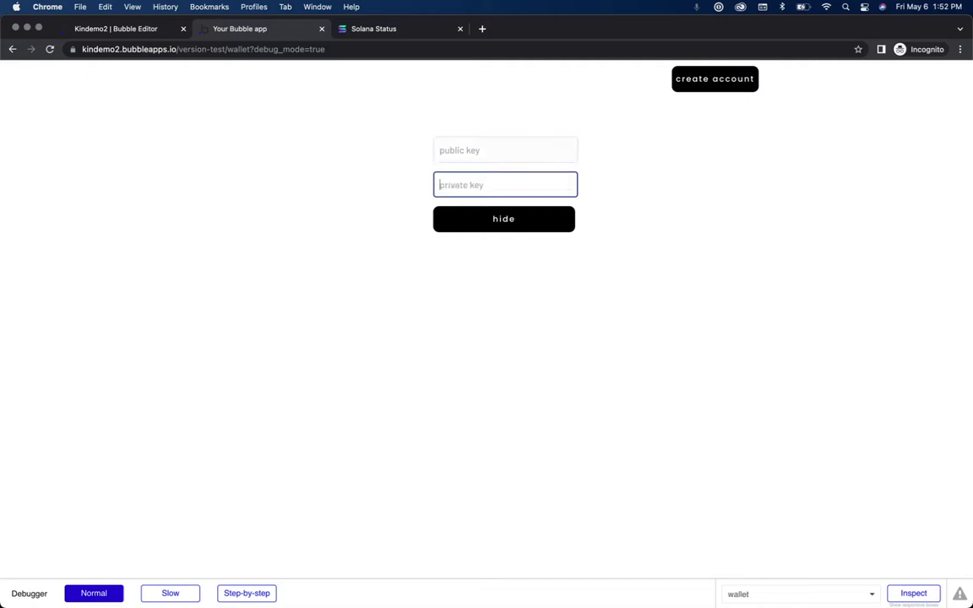
{"action": "left_click", "coordinate": [584, 263]}
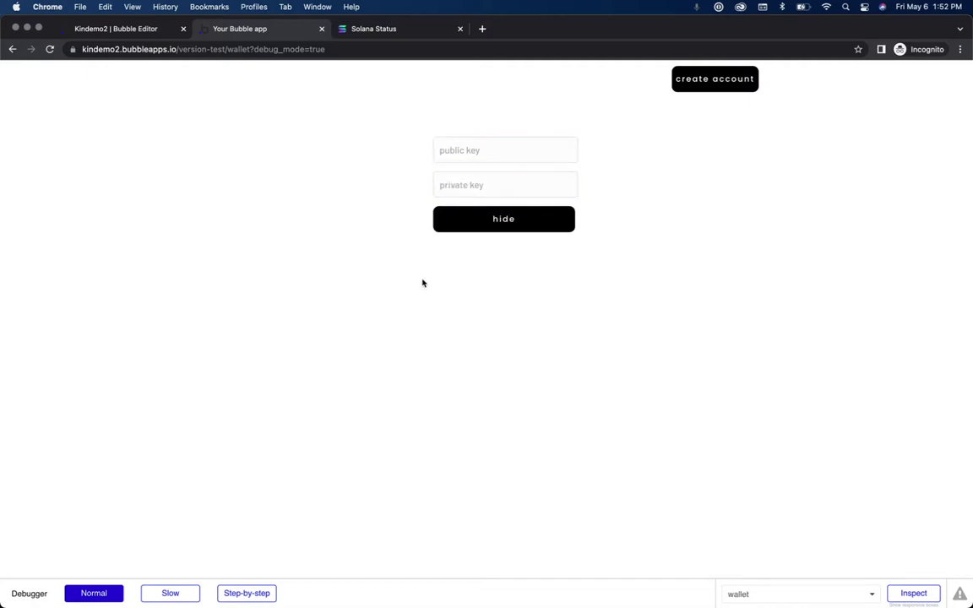
Step: Tick 'This input is disabled' for both the public key and private key inputs, then return to the app
{"action": "left_click", "coordinate": [157, 31]}
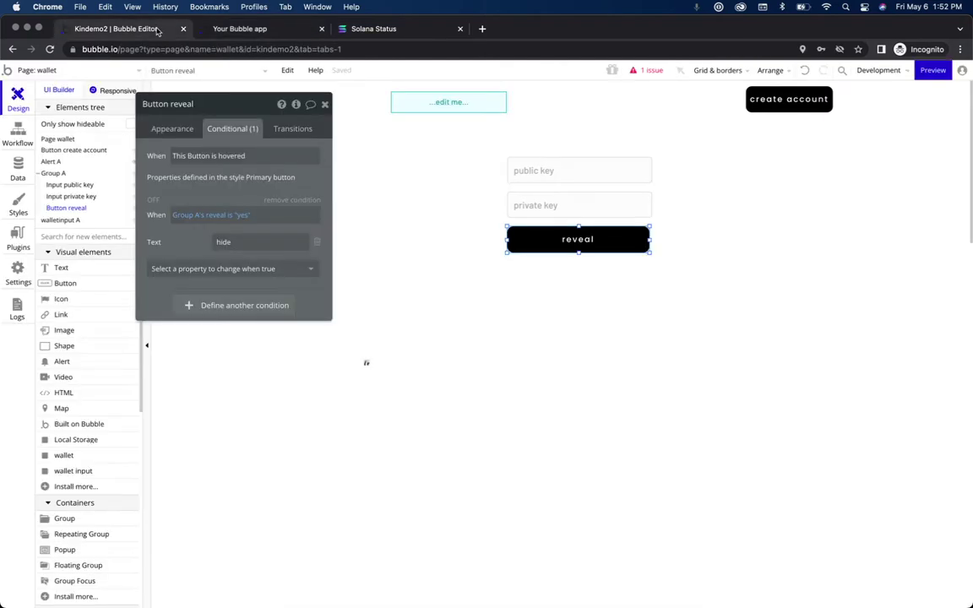
{"action": "left_click", "coordinate": [552, 179]}
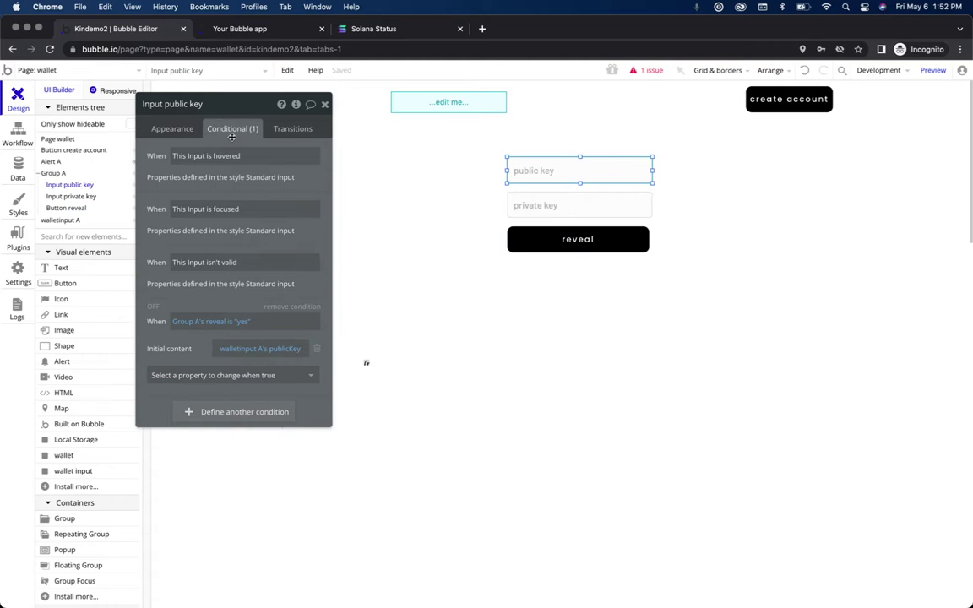
{"action": "left_click", "coordinate": [168, 126]}
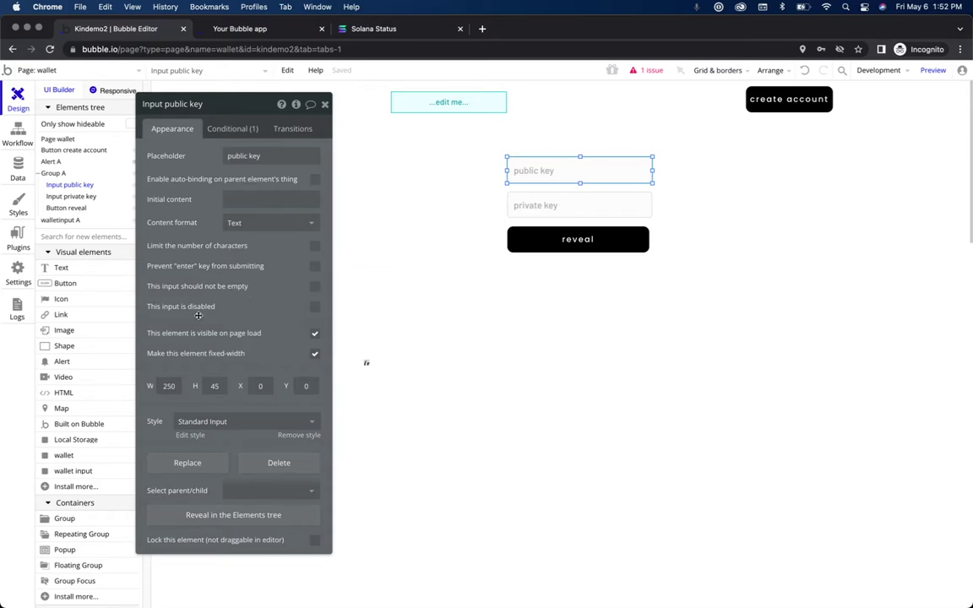
{"action": "left_click", "coordinate": [315, 306]}
{"action": "left_click", "coordinate": [542, 206]}
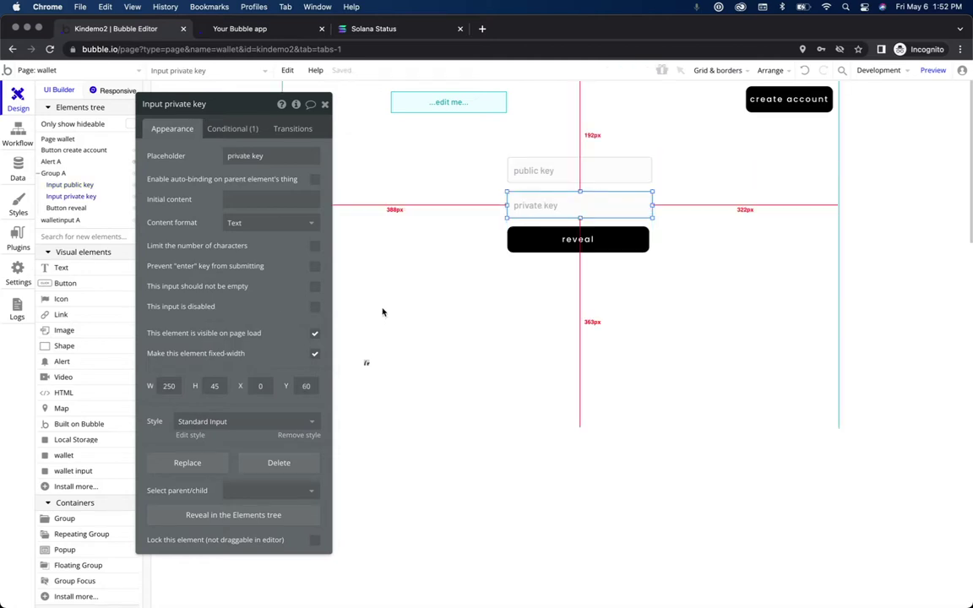
{"action": "left_click", "coordinate": [315, 308]}
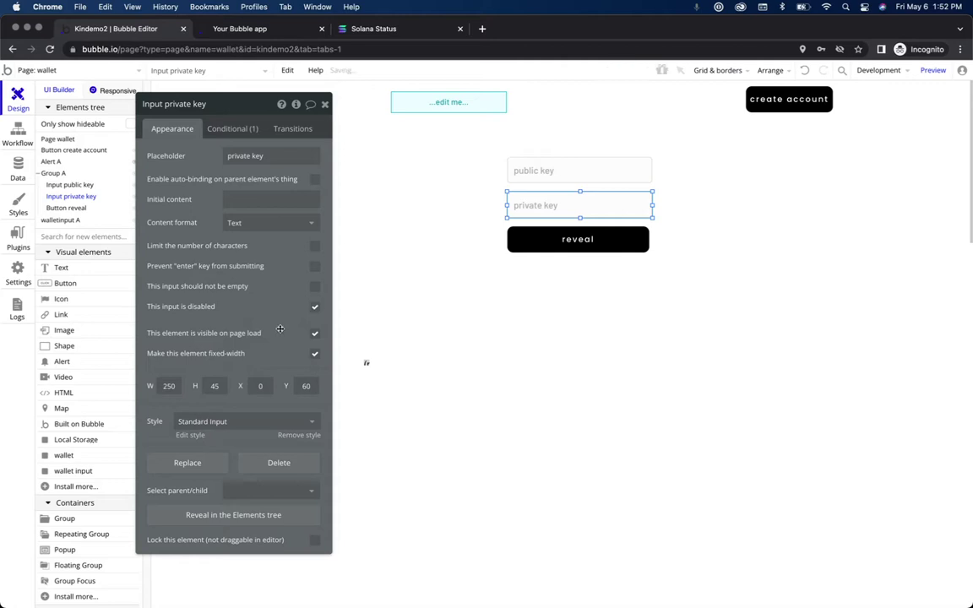
{"action": "left_click", "coordinate": [241, 32]}
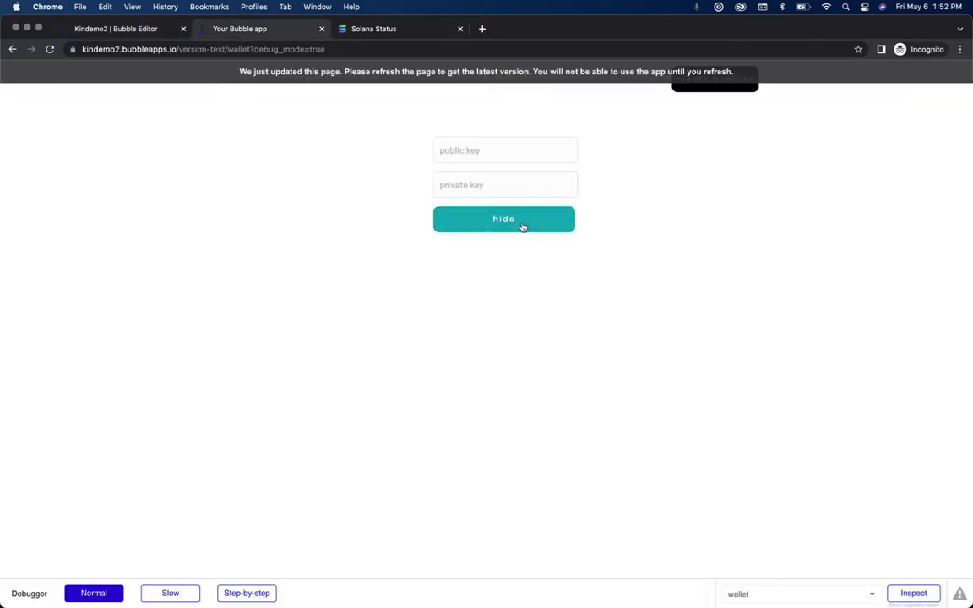
Step: Refresh the test app and confirm reveal fills both key fields while hide empties them
{"action": "left_click", "coordinate": [522, 226]}
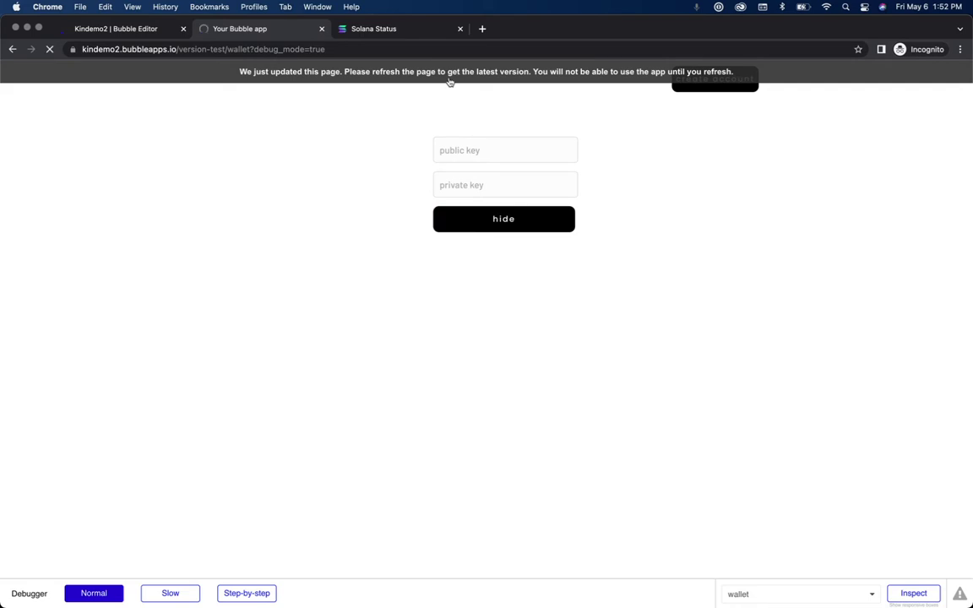
{"action": "left_click", "coordinate": [506, 229]}
{"action": "left_click", "coordinate": [505, 230]}
{"action": "left_click", "coordinate": [505, 229]}
{"action": "left_click", "coordinate": [506, 230]}
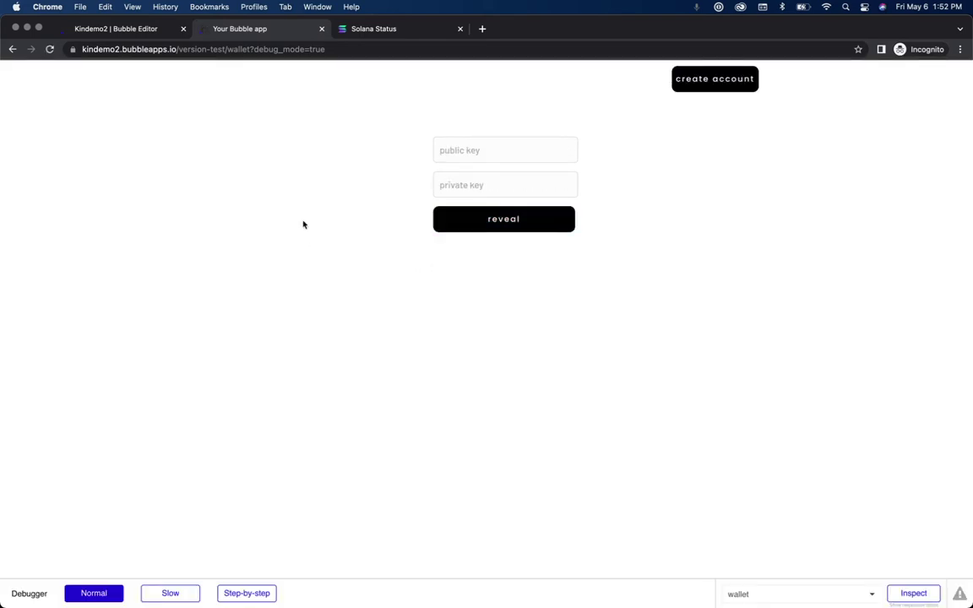
{"action": "left_click", "coordinate": [484, 232]}
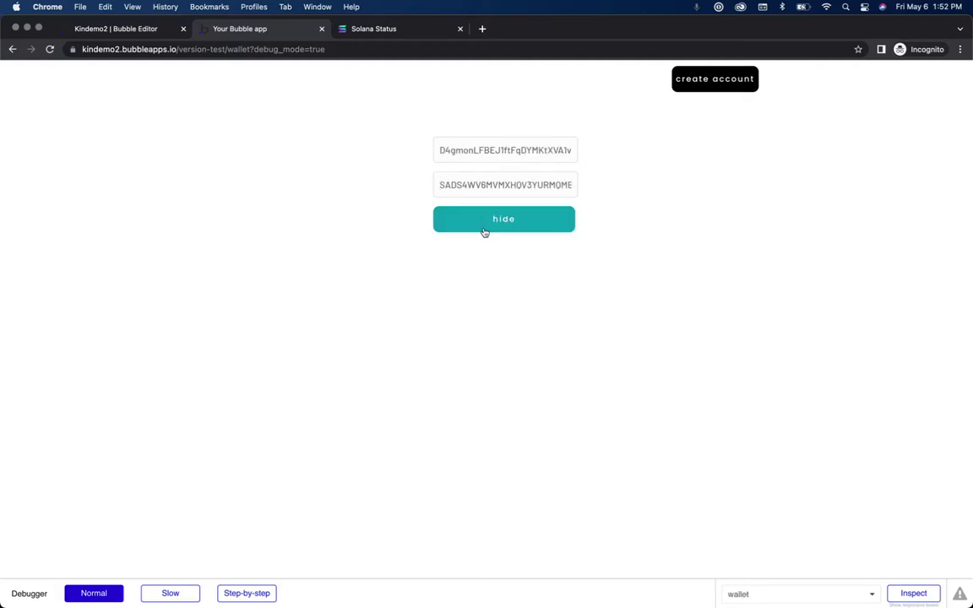
{"action": "left_click", "coordinate": [484, 233]}
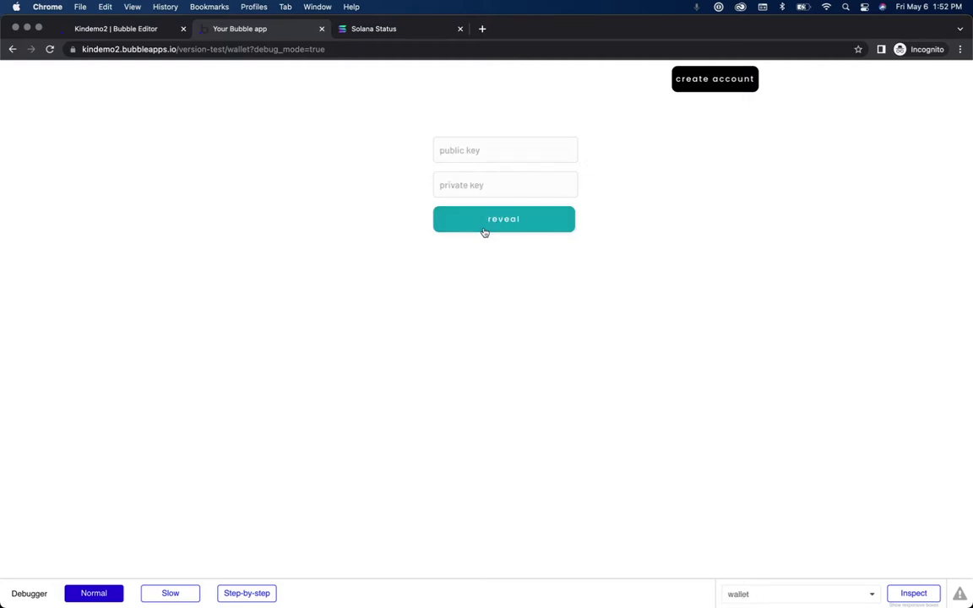
{"action": "left_click", "coordinate": [154, 31]}
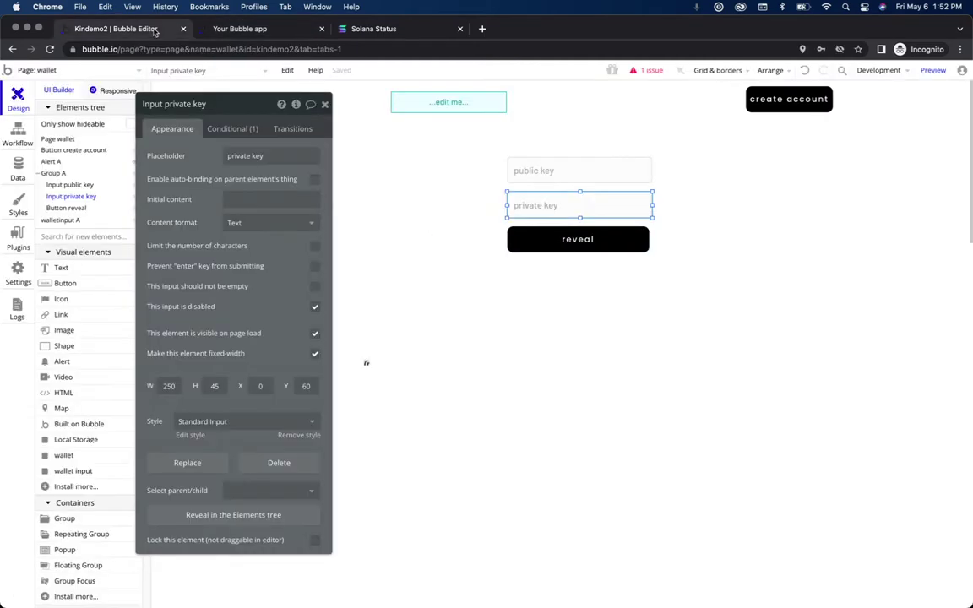
Step: Close the Input private key property editor
{"action": "left_click", "coordinate": [325, 104]}
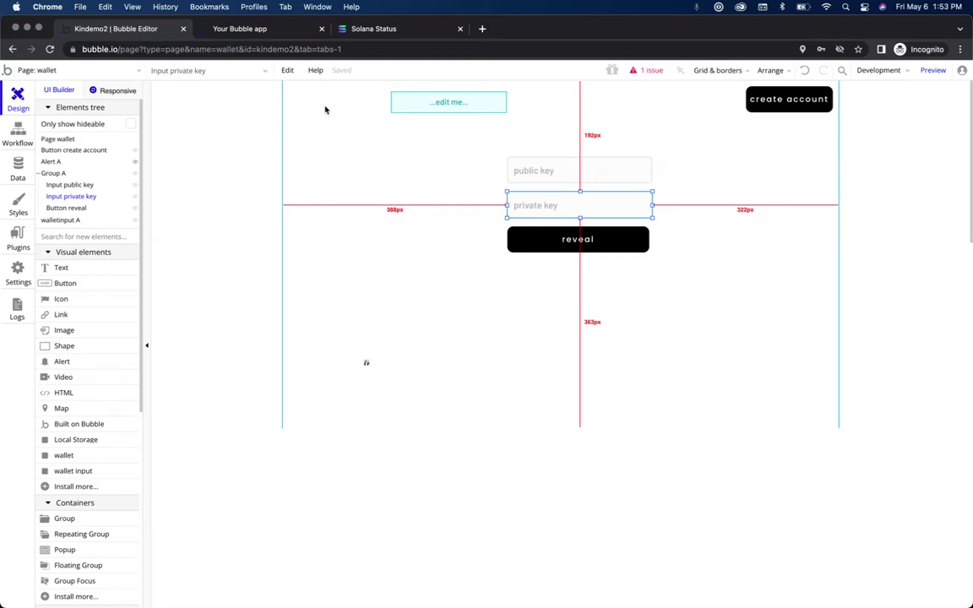
Step: Place a new Button on the wallet page and label it 'get balance'
{"action": "left_click", "coordinate": [76, 233]}
{"action": "type", "text": "baln"}
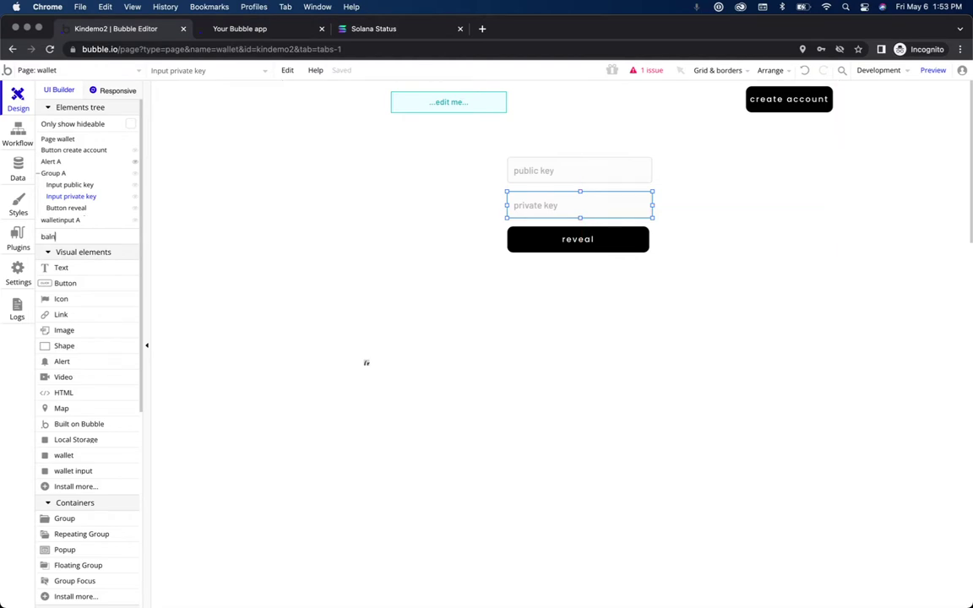
{"action": "key", "text": "BackSpace"}
{"action": "key", "text": "BackSpace"}
{"action": "type", "text": "button"}
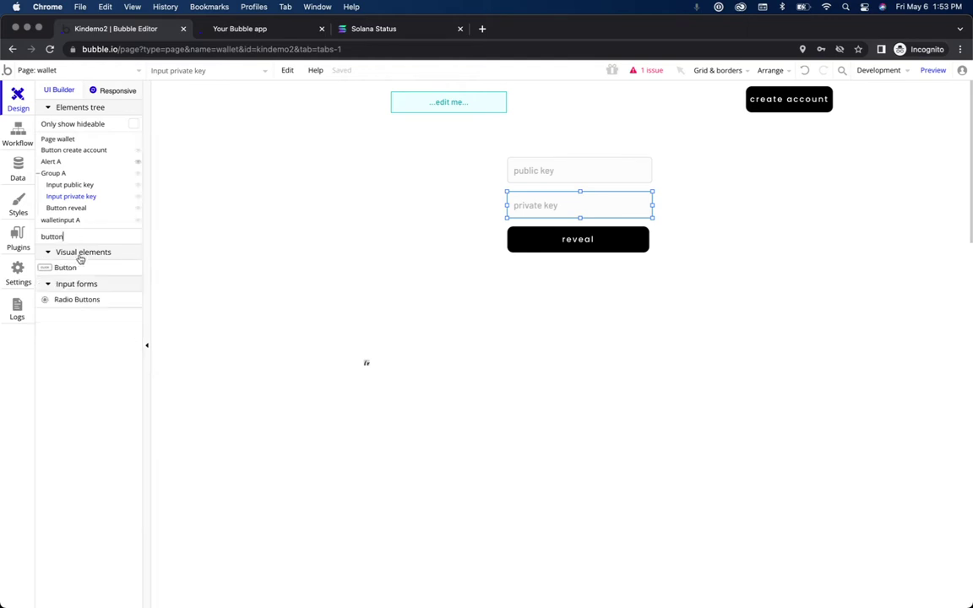
{"action": "left_click_drag", "start_coordinate": [81, 268], "coordinate": [342, 246]}
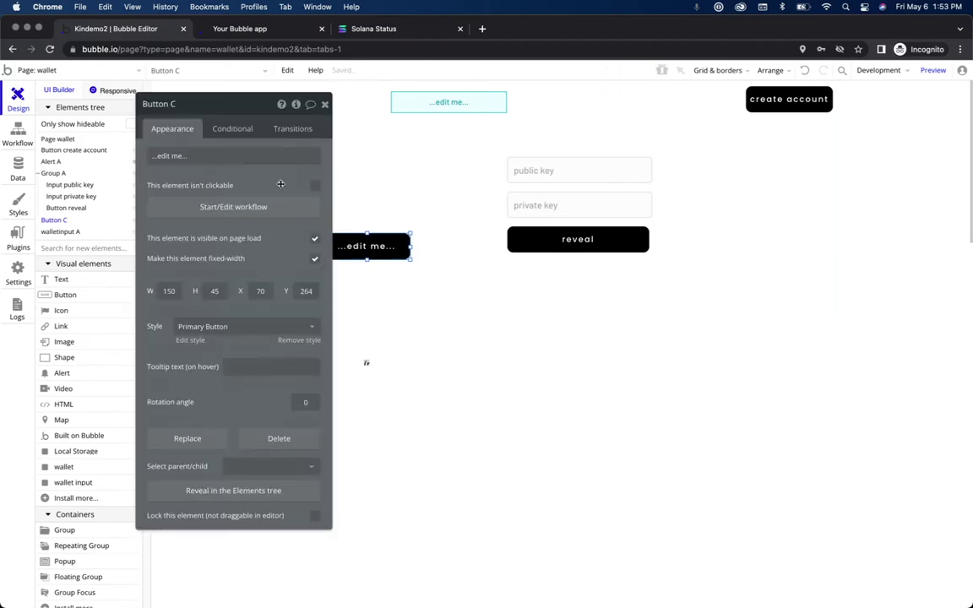
{"action": "left_click", "coordinate": [263, 156]}
{"action": "type", "text": "get balance"}
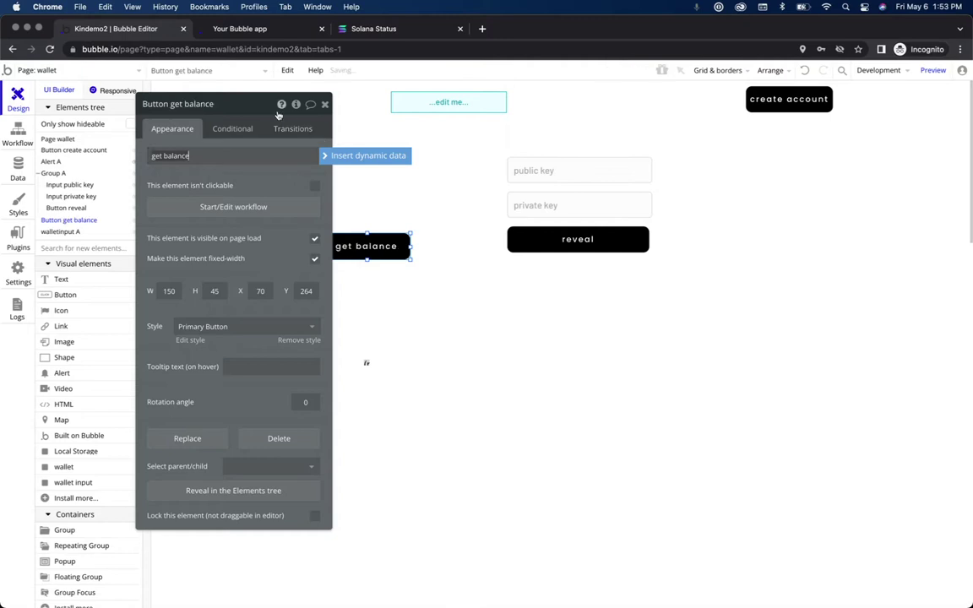
{"action": "left_click_drag", "start_coordinate": [253, 111], "coordinate": [157, 232]}
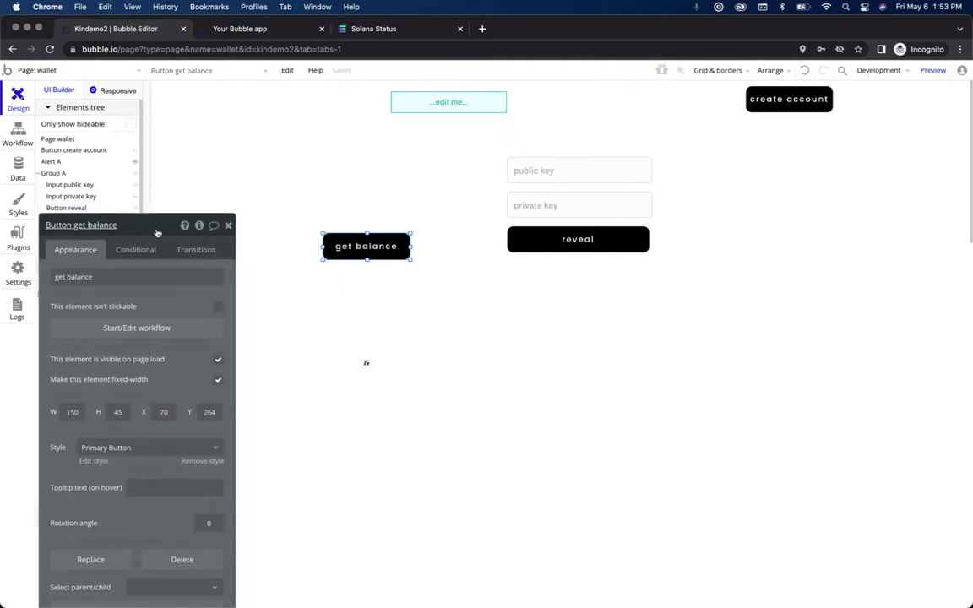
{"action": "left_click", "coordinate": [228, 227]}
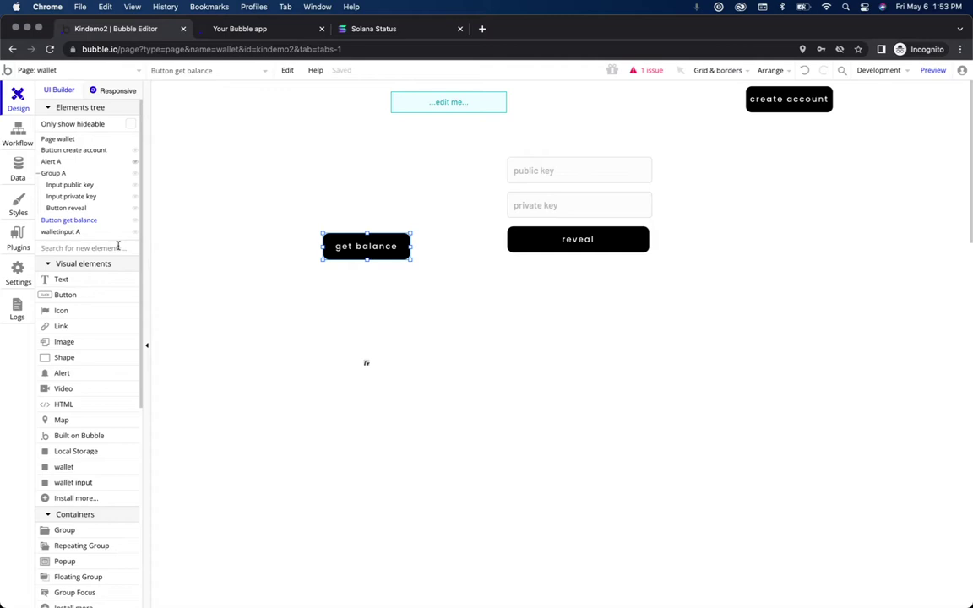
{"action": "left_click", "coordinate": [119, 246]}
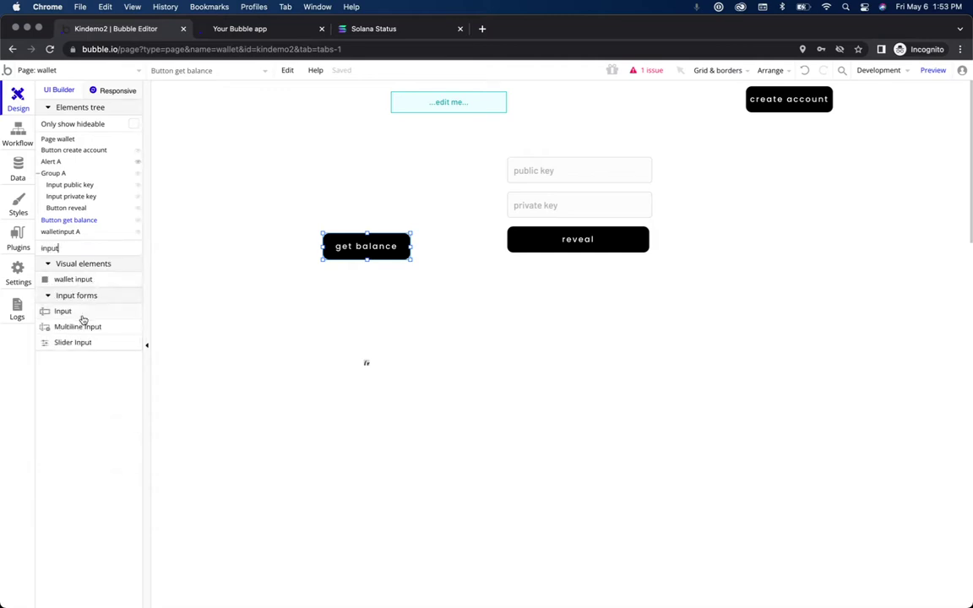
Step: Add a text input above the get balance button, narrowed to 150 px wide
{"action": "left_click_drag", "start_coordinate": [83, 319], "coordinate": [359, 204]}
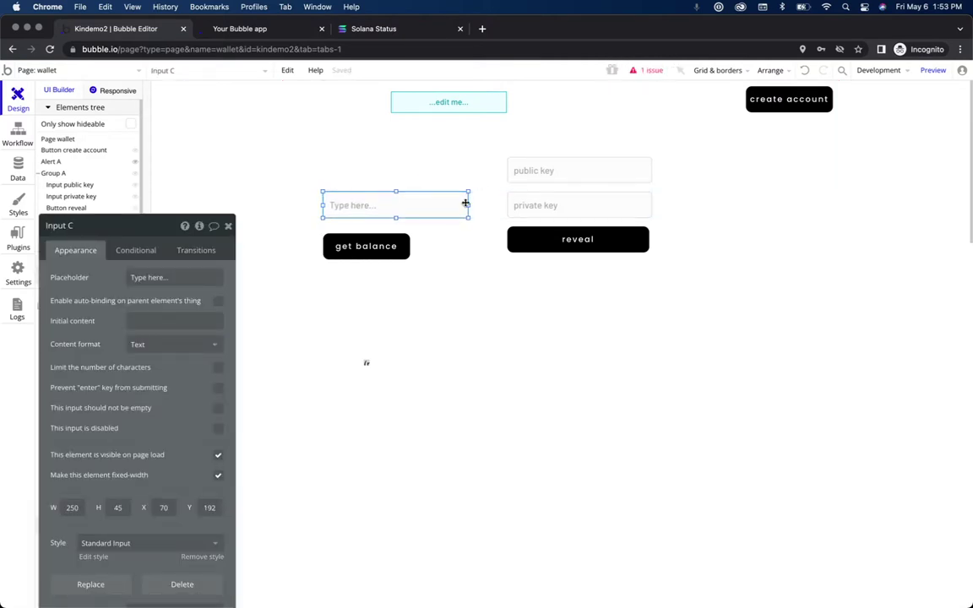
{"action": "left_click_drag", "start_coordinate": [468, 205], "coordinate": [419, 215]}
{"action": "left_click_drag", "start_coordinate": [411, 215], "coordinate": [418, 225]}
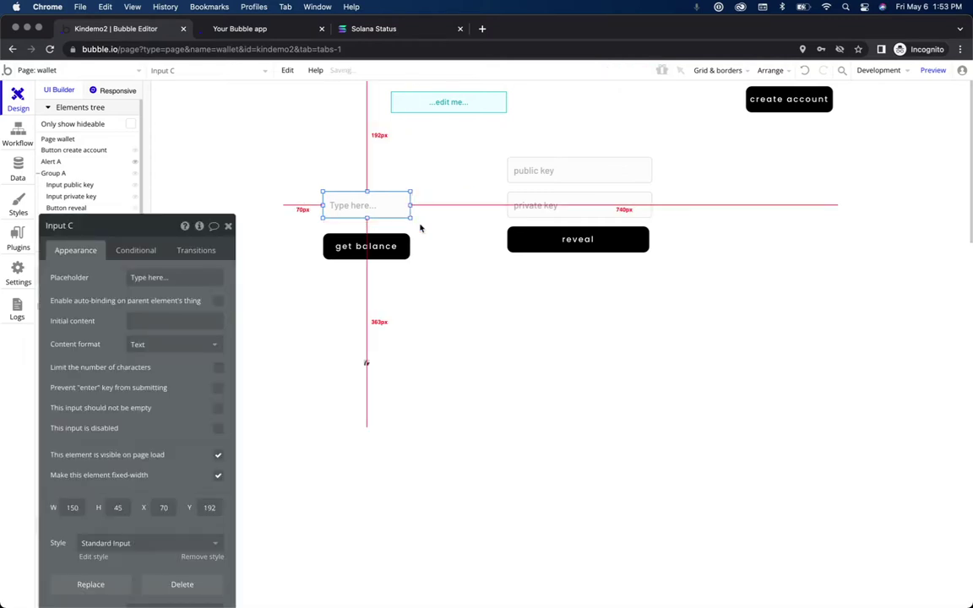
Step: Inspect the public key input's conditions, then close the walletinput A properties
{"action": "left_click", "coordinate": [549, 167]}
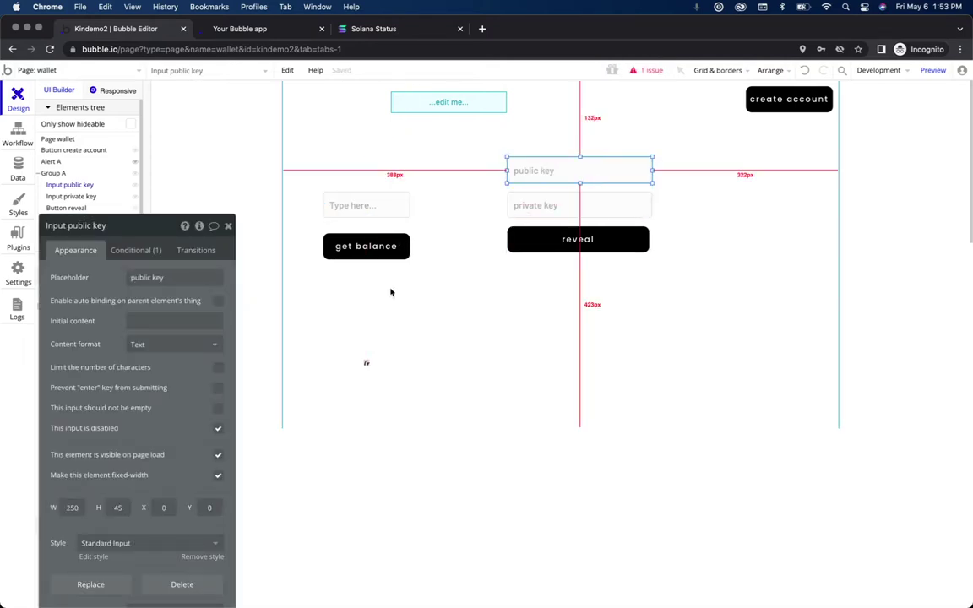
{"action": "left_click", "coordinate": [135, 250]}
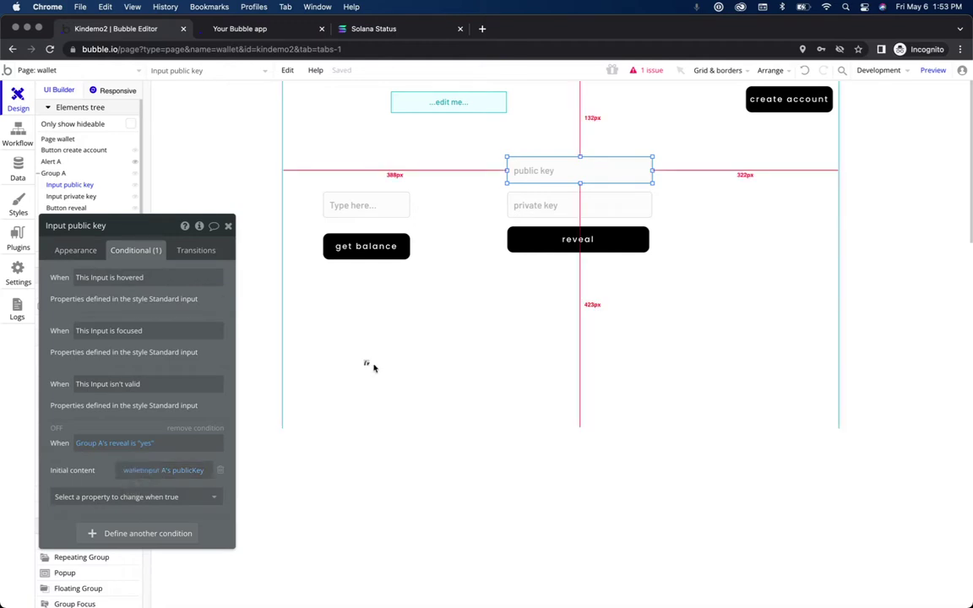
{"action": "left_click", "coordinate": [367, 365]}
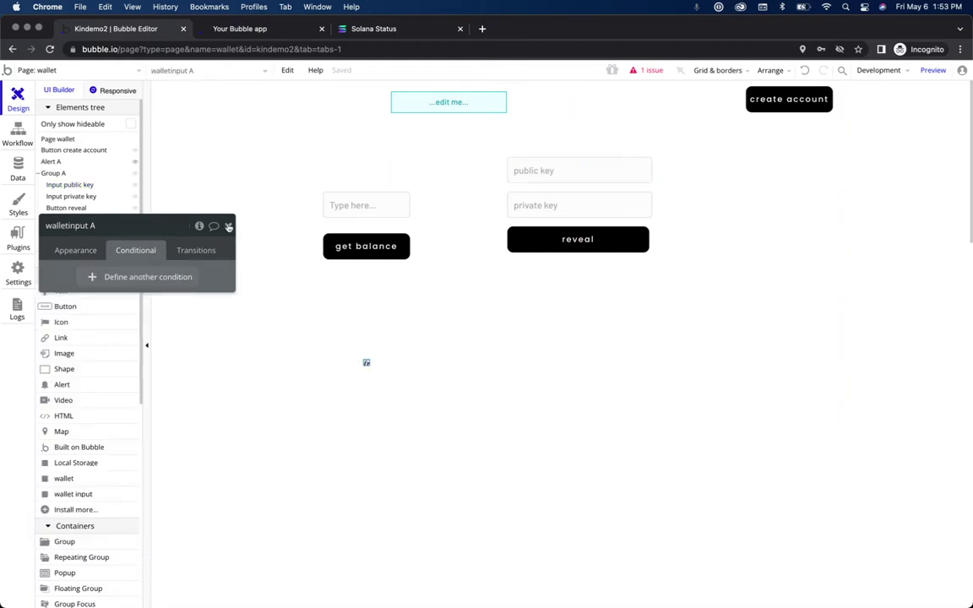
{"action": "left_click", "coordinate": [227, 226]}
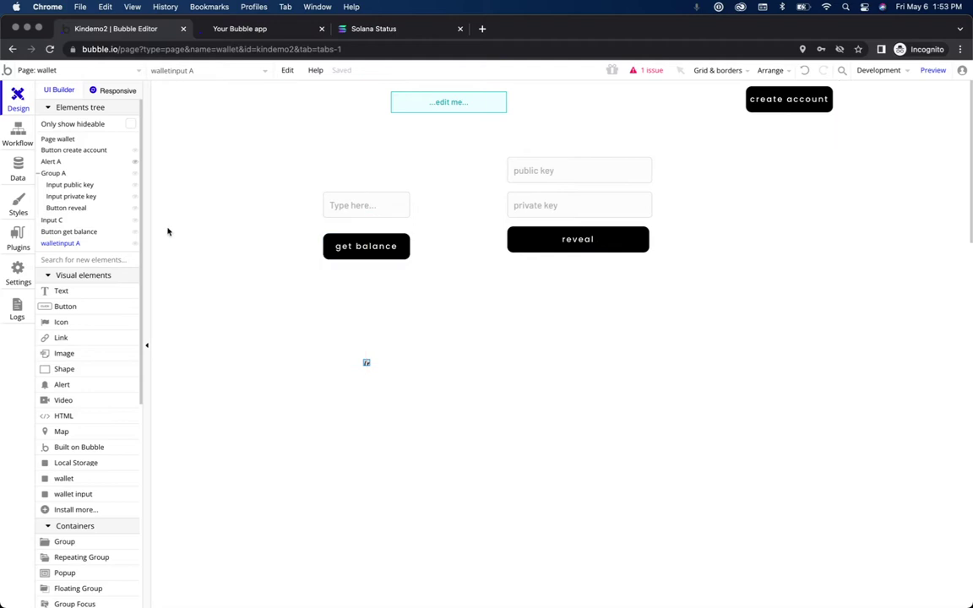
Step: Add a Local Storage element to the wallet page below the get balance button
{"action": "left_click", "coordinate": [111, 258]}
{"action": "type", "text": "storage"}
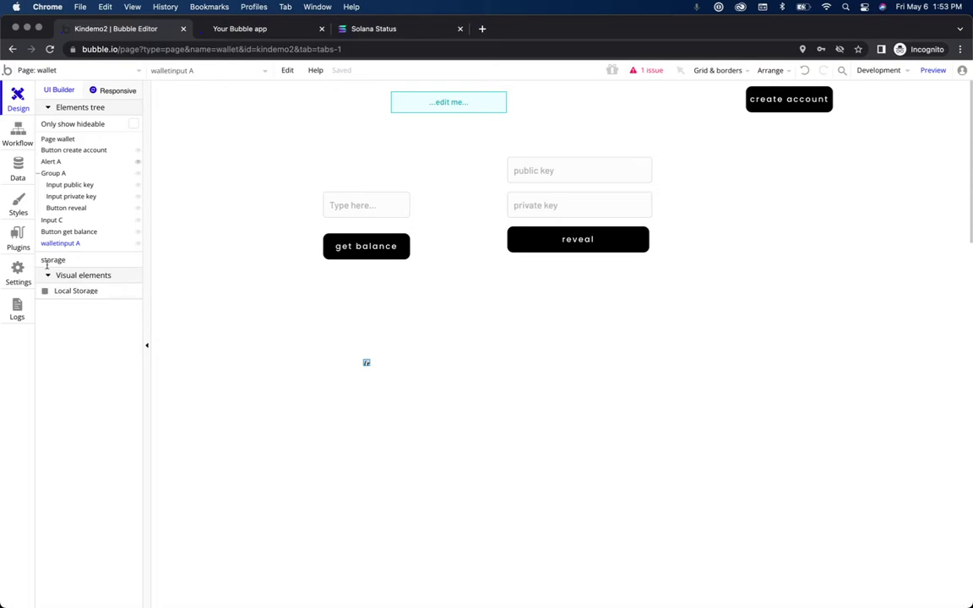
{"action": "left_click_drag", "start_coordinate": [135, 295], "coordinate": [432, 347]}
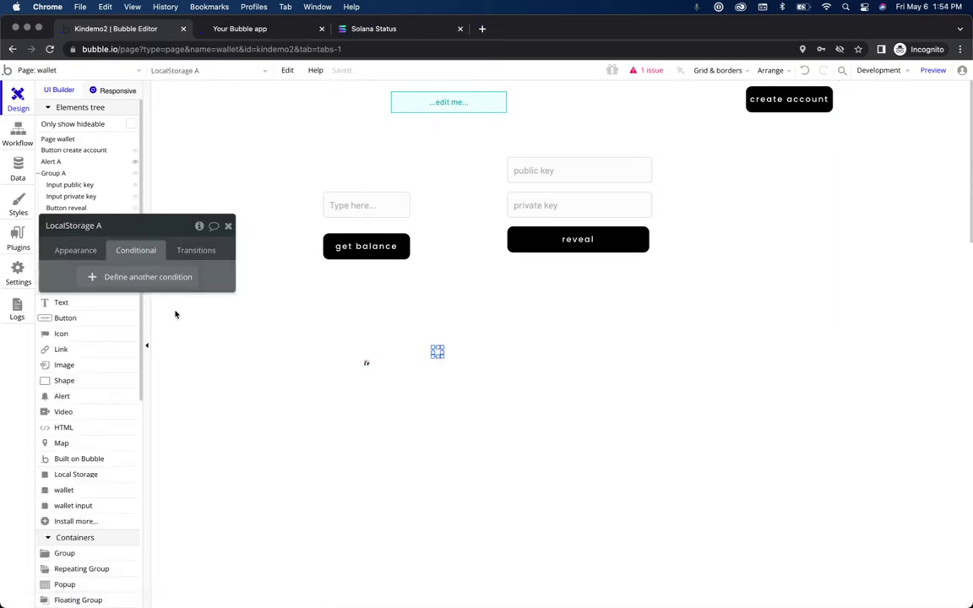
Step: Rename the storage element LocalStorage Balance, positioned at X 260, Y 461
{"action": "left_click", "coordinate": [77, 250]}
{"action": "left_click_drag", "start_coordinate": [147, 227], "coordinate": [228, 263]}
{"action": "double_click", "coordinate": [209, 261]}
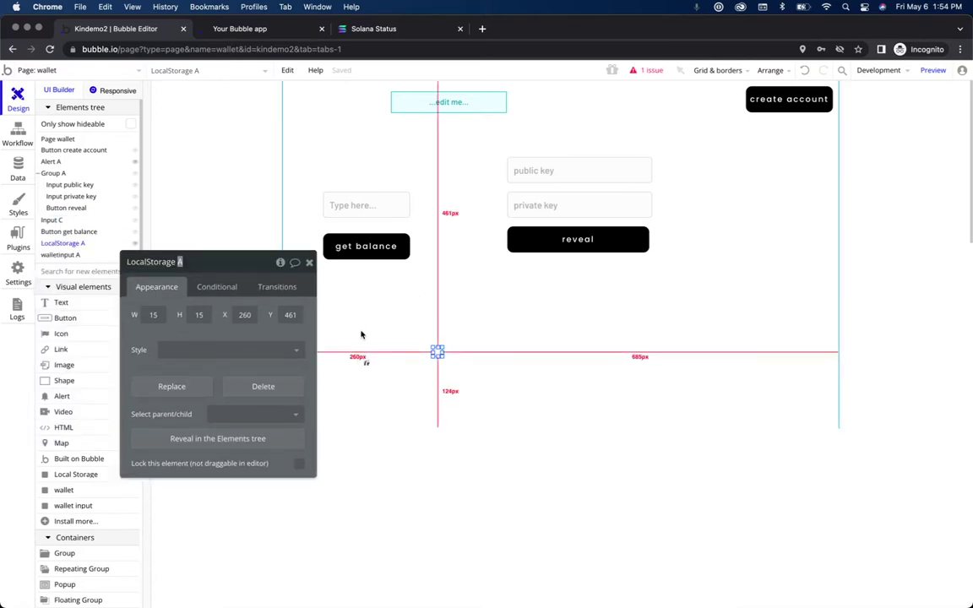
{"action": "type", "text": "Balance"}
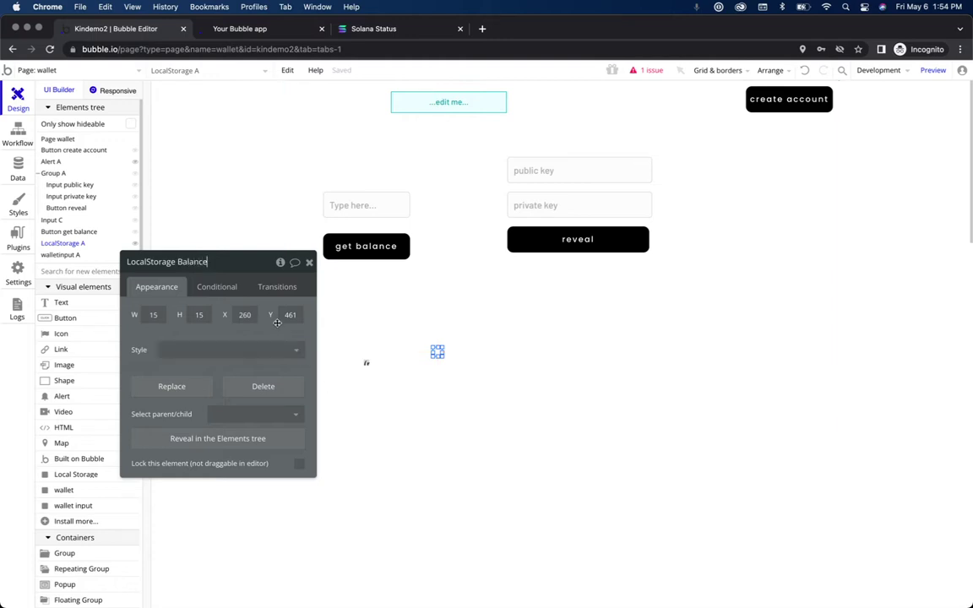
{"action": "left_click", "coordinate": [309, 265]}
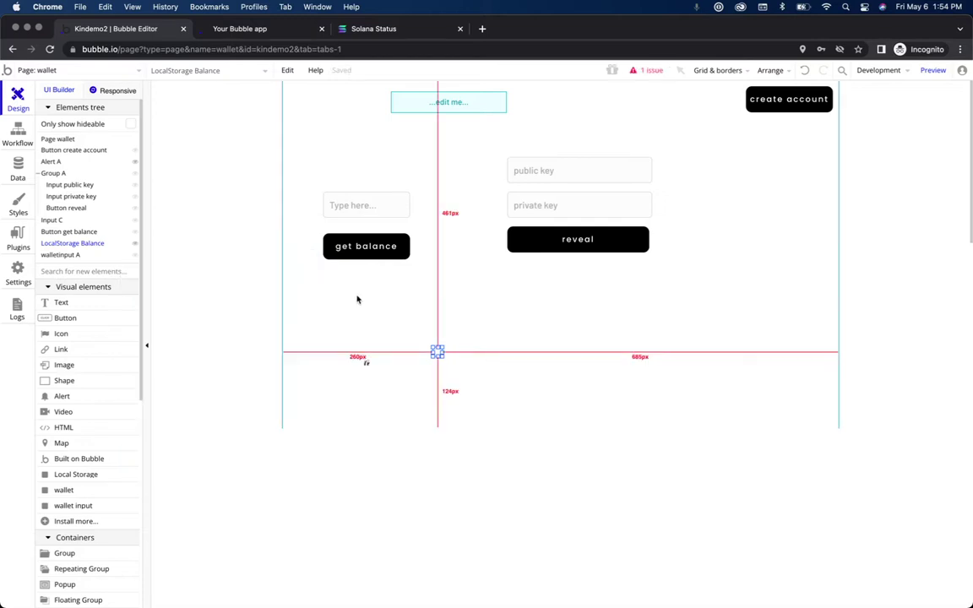
{"action": "left_click", "coordinate": [378, 248]}
{"action": "left_click", "coordinate": [375, 251]}
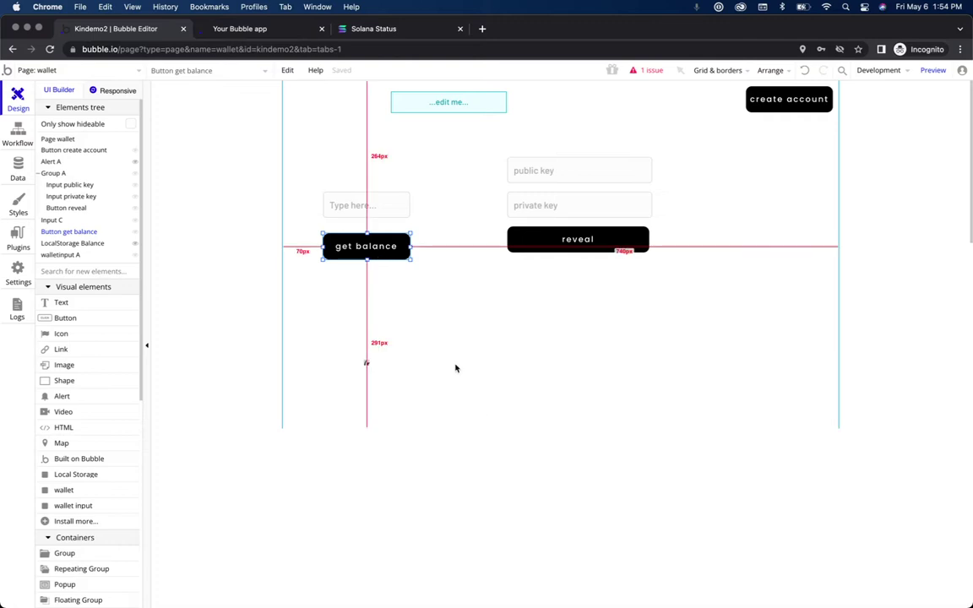
Step: Start a workflow for the get balance button with Get Balance as step 1
{"action": "right_click", "coordinate": [375, 247]}
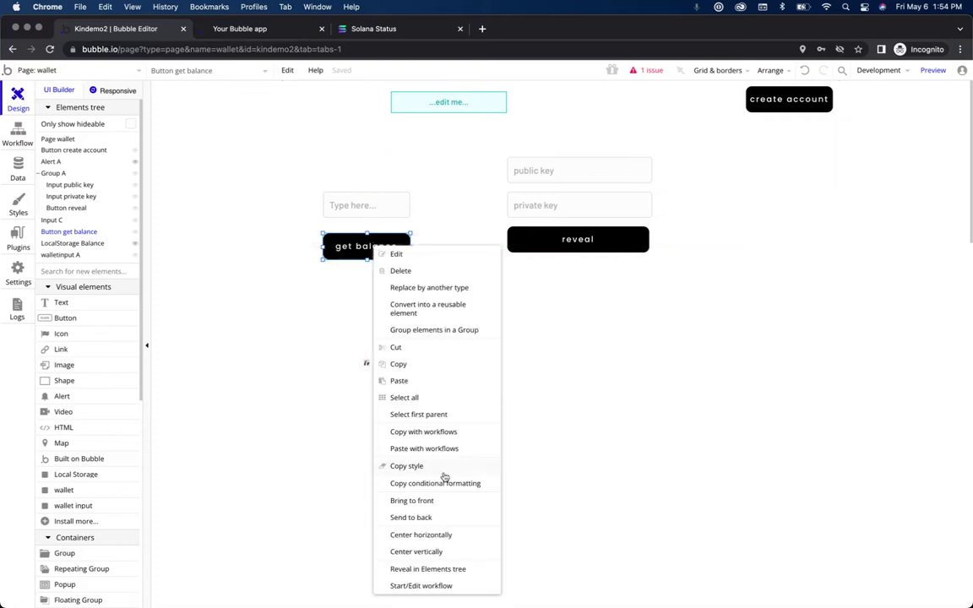
{"action": "left_click", "coordinate": [446, 586]}
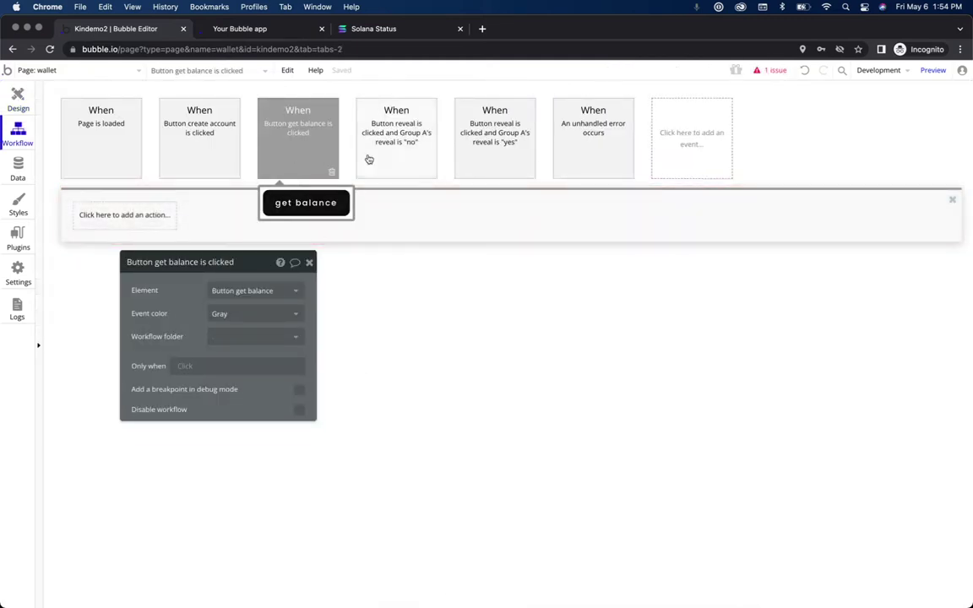
{"action": "mouse_move", "coordinate": [312, 147]}
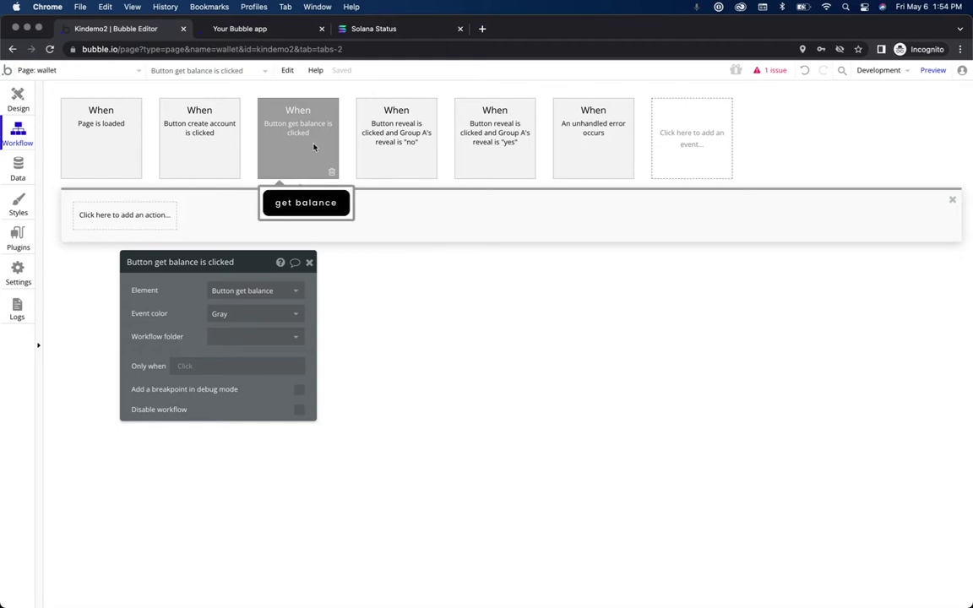
{"action": "left_click", "coordinate": [125, 216]}
{"action": "type", "text": "balanc"}
{"action": "left_click", "coordinate": [131, 260]}
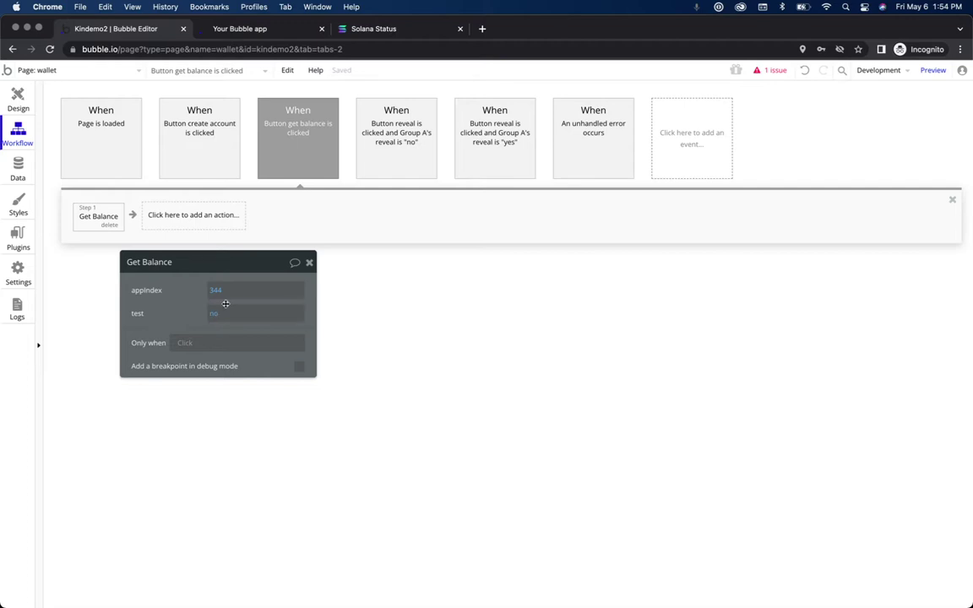
Step: Add a Push step to LocalStorage Balance with key lastBalance, then preview the app
{"action": "left_click", "coordinate": [194, 216]}
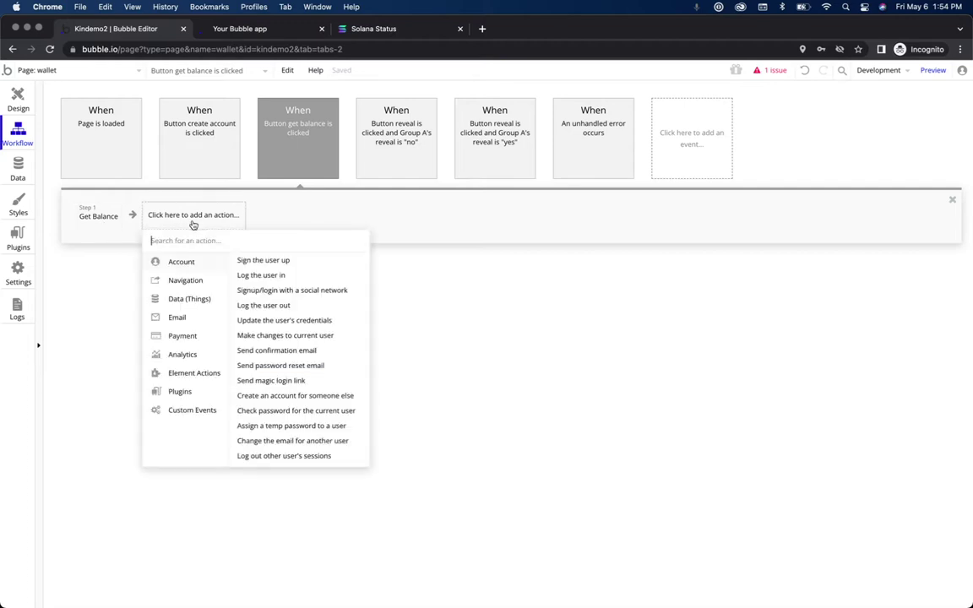
{"action": "type", "text": "push"}
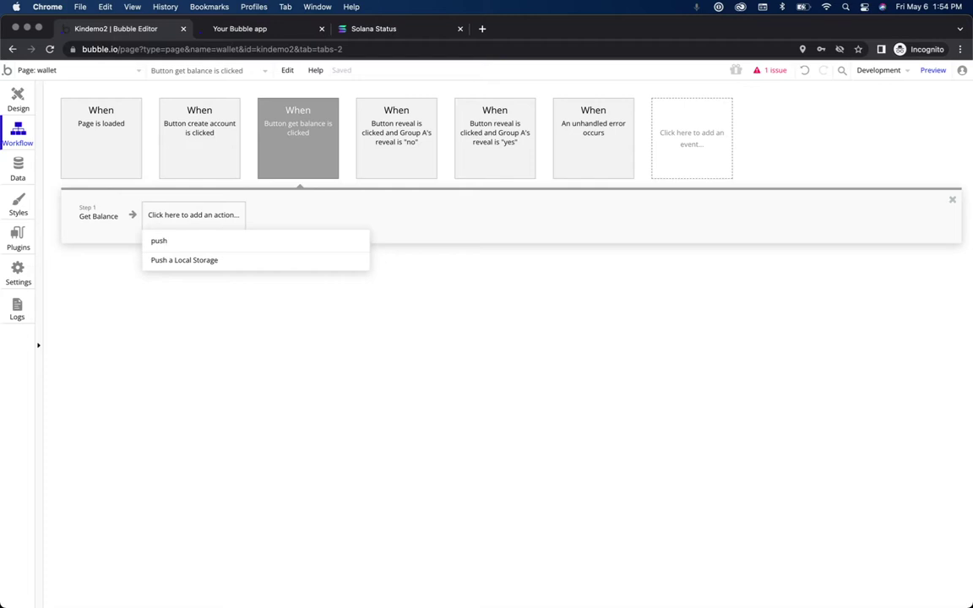
{"action": "left_click", "coordinate": [201, 260]}
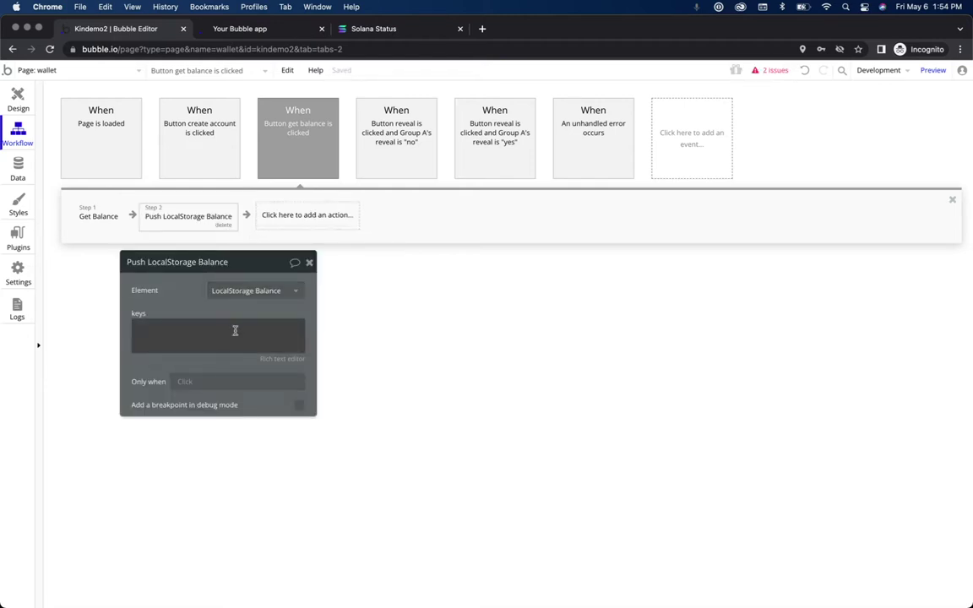
{"action": "left_click", "coordinate": [262, 292]}
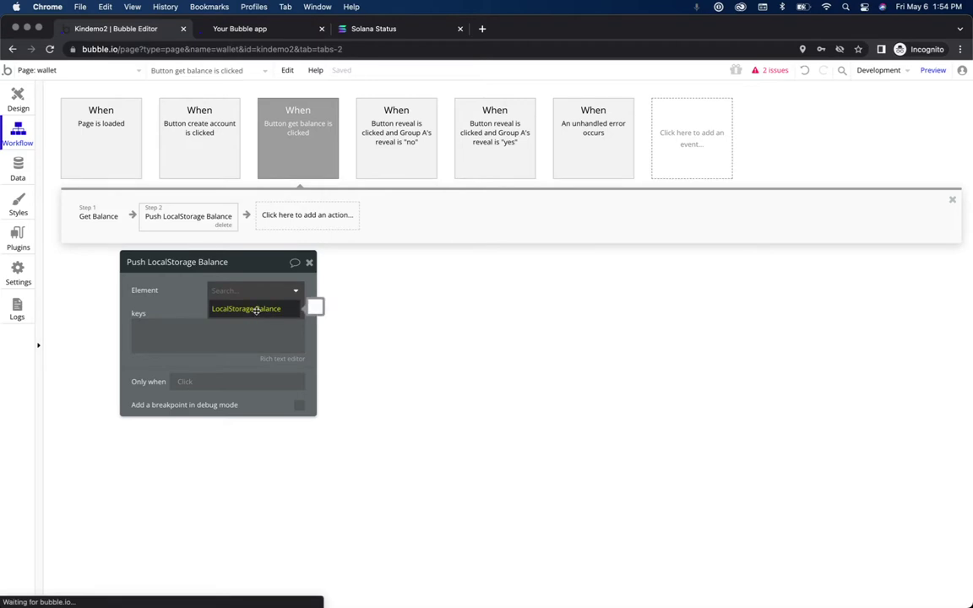
{"action": "left_click", "coordinate": [243, 306]}
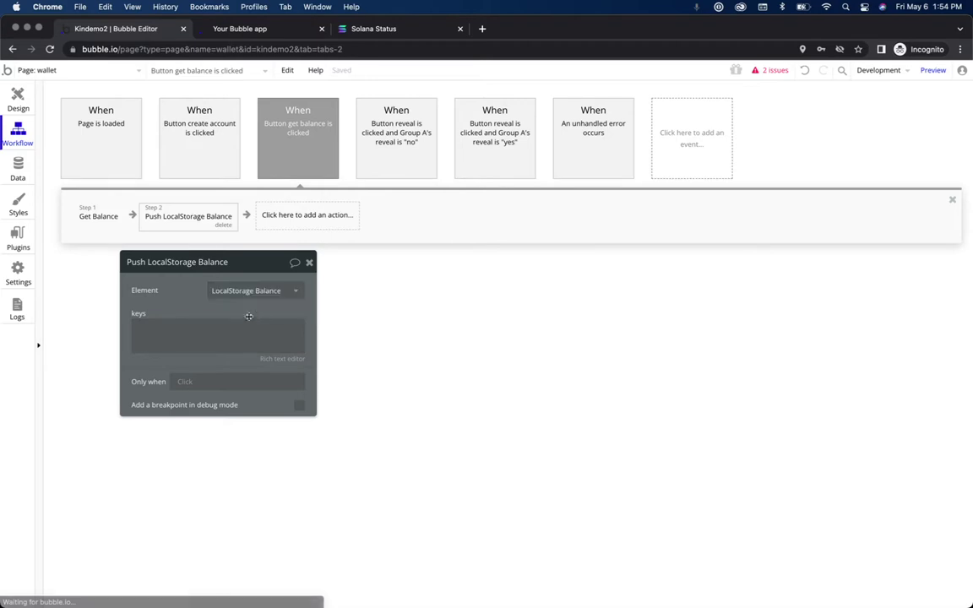
{"action": "left_click", "coordinate": [206, 334]}
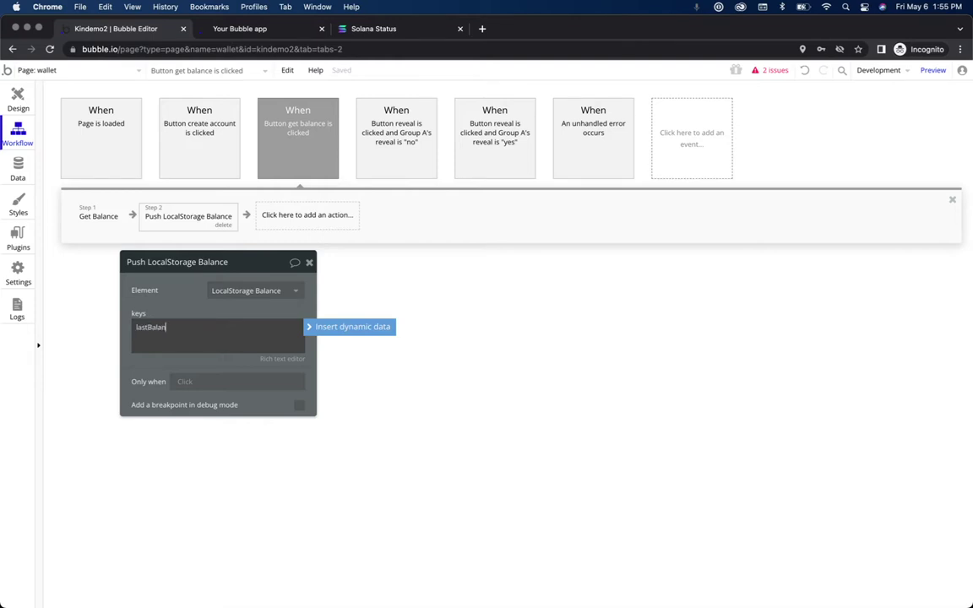
{"action": "left_click", "coordinate": [160, 365]}
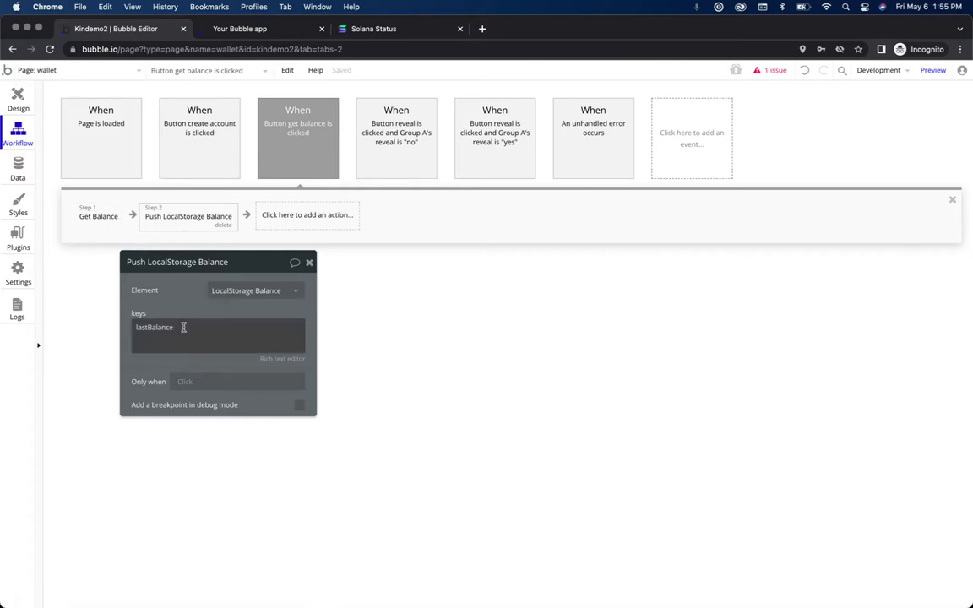
{"action": "double_click", "coordinate": [145, 327]}
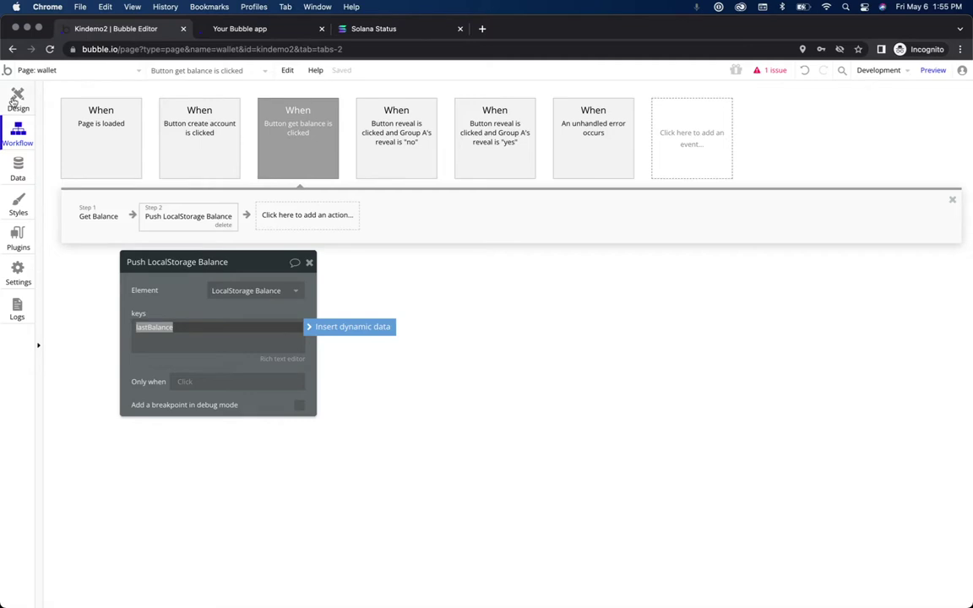
{"action": "left_click", "coordinate": [933, 70]}
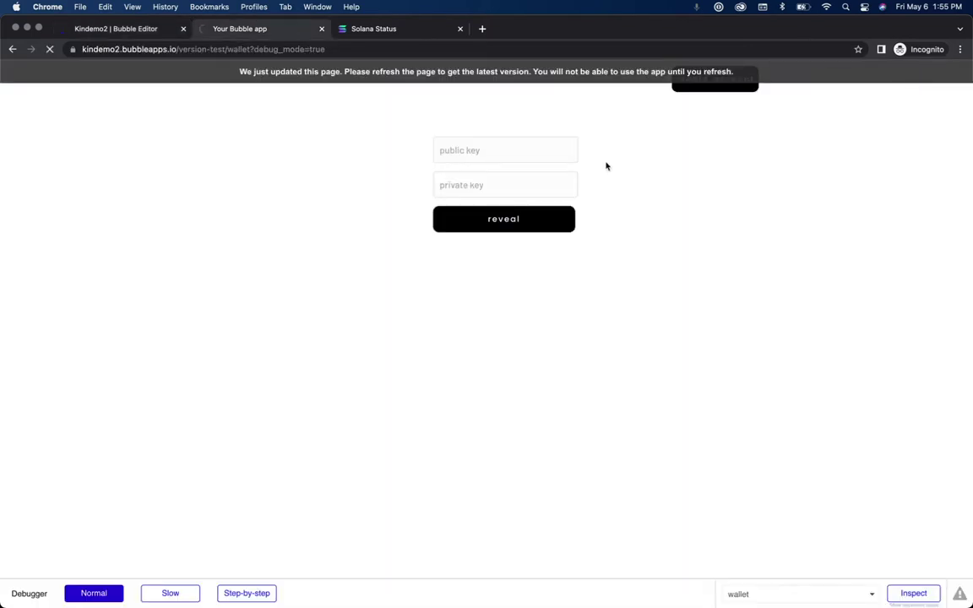
Step: Run get balance in the preview and reveal the wallet's public and private keys
{"action": "left_click", "coordinate": [288, 230]}
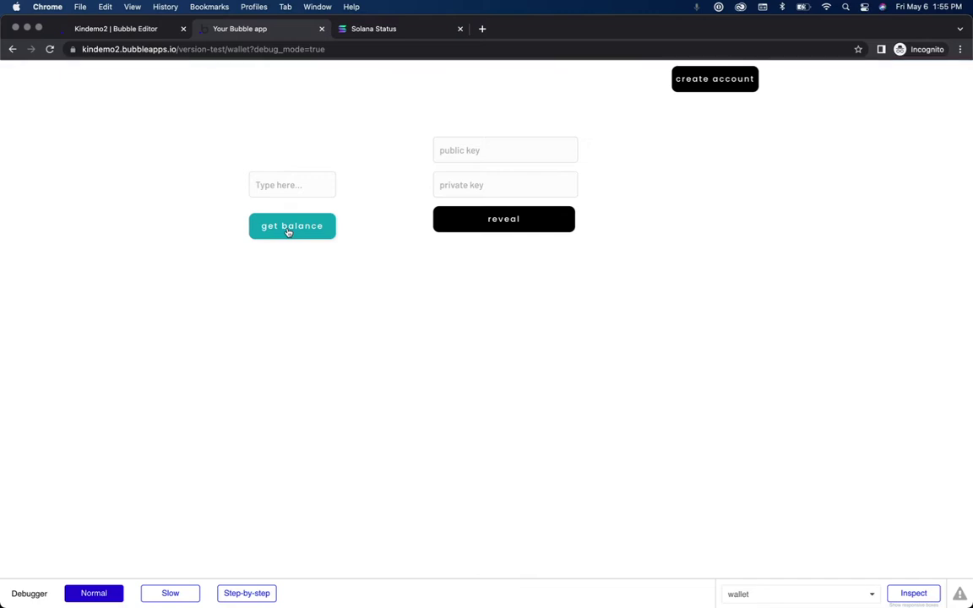
{"action": "left_click", "coordinate": [514, 219]}
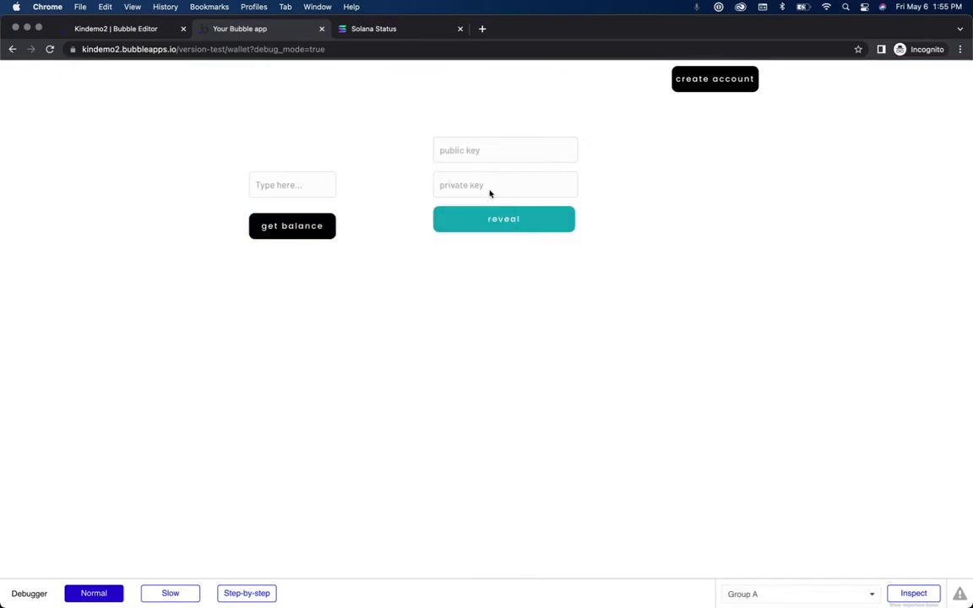
{"action": "left_click", "coordinate": [493, 221]}
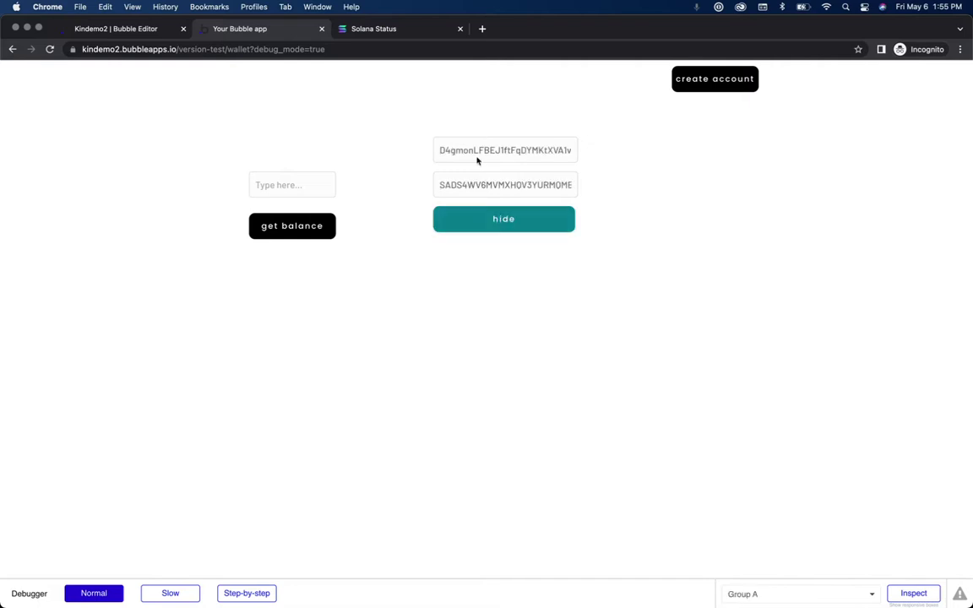
{"action": "left_click_drag", "start_coordinate": [439, 149], "coordinate": [475, 149]}
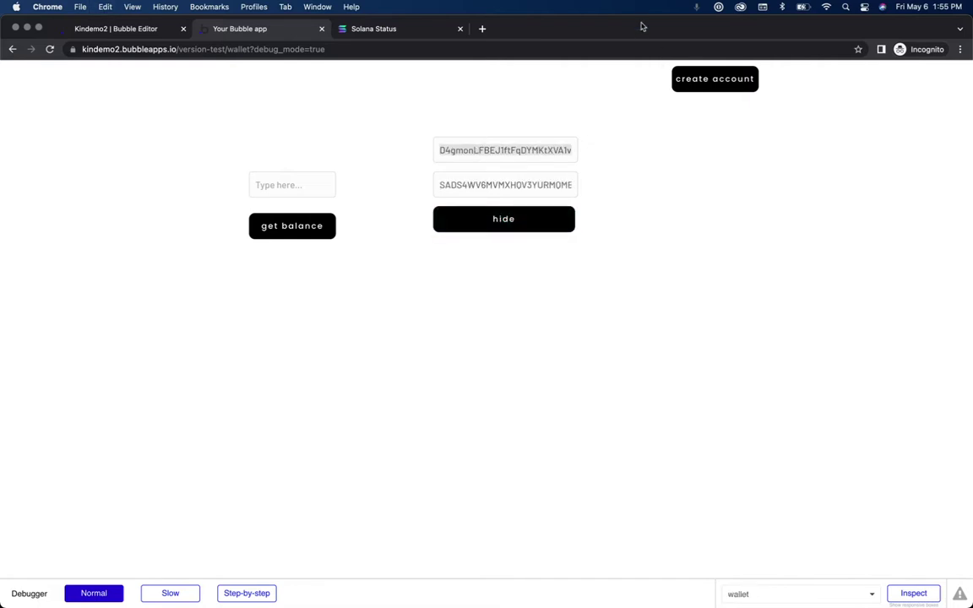
{"action": "left_click_drag", "start_coordinate": [640, 30], "coordinate": [601, 122]}
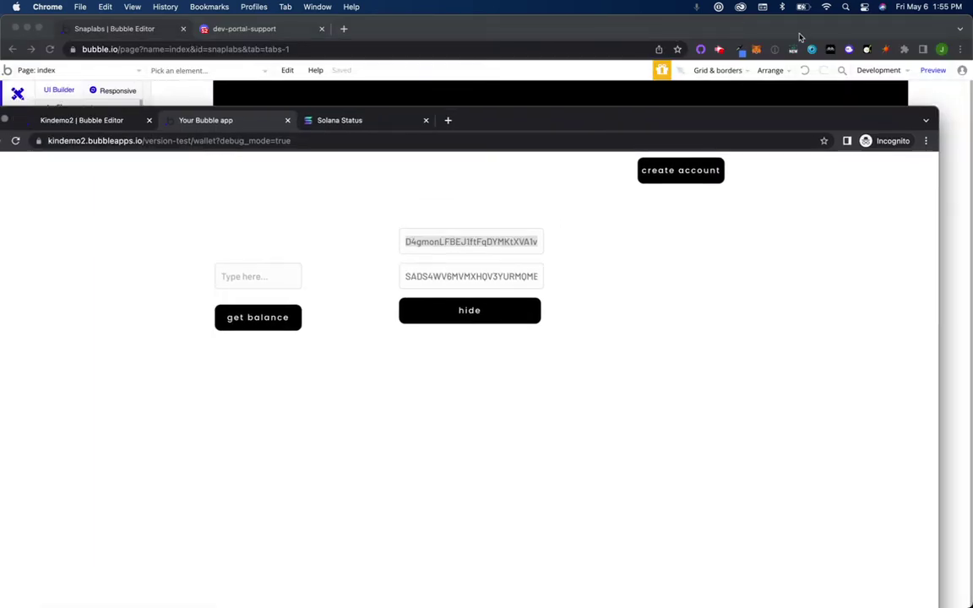
Step: Open the Phantom wallet extension and unlock it with the wallet password
{"action": "left_click", "coordinate": [801, 31]}
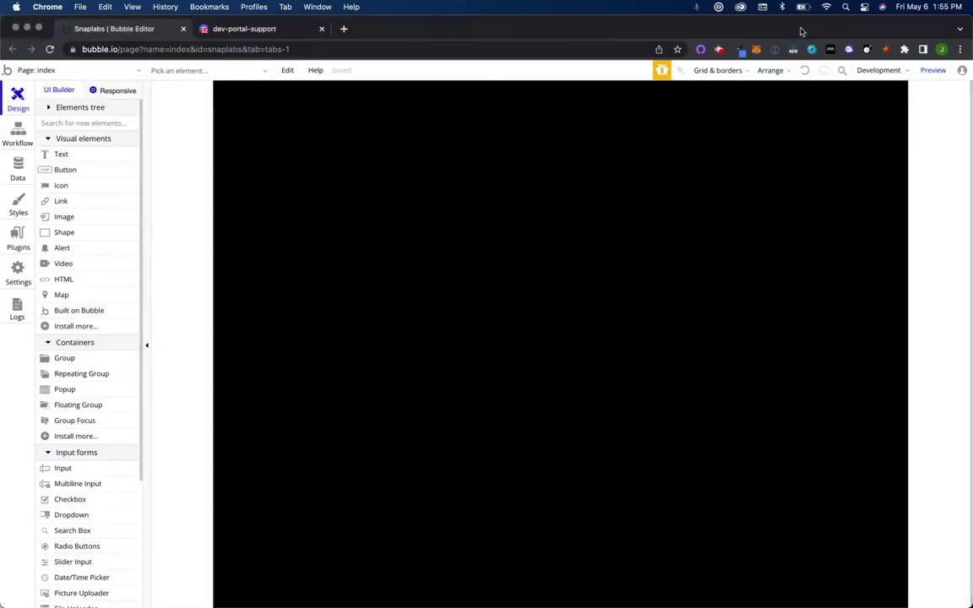
{"action": "left_click", "coordinate": [848, 50]}
{"action": "type", "text": "••••••••••"}
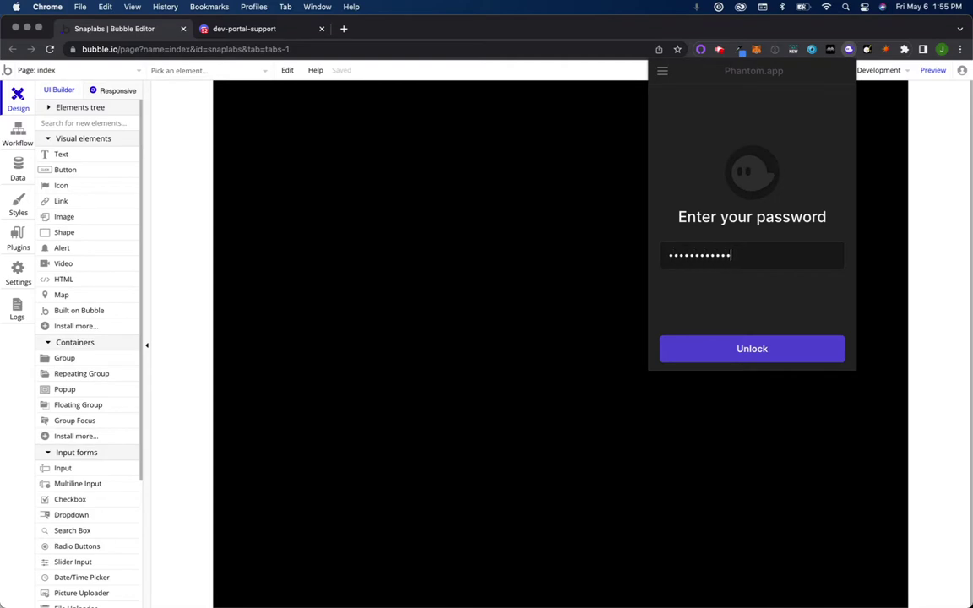
{"action": "type", "text": "••"}
{"action": "key", "text": "Return"}
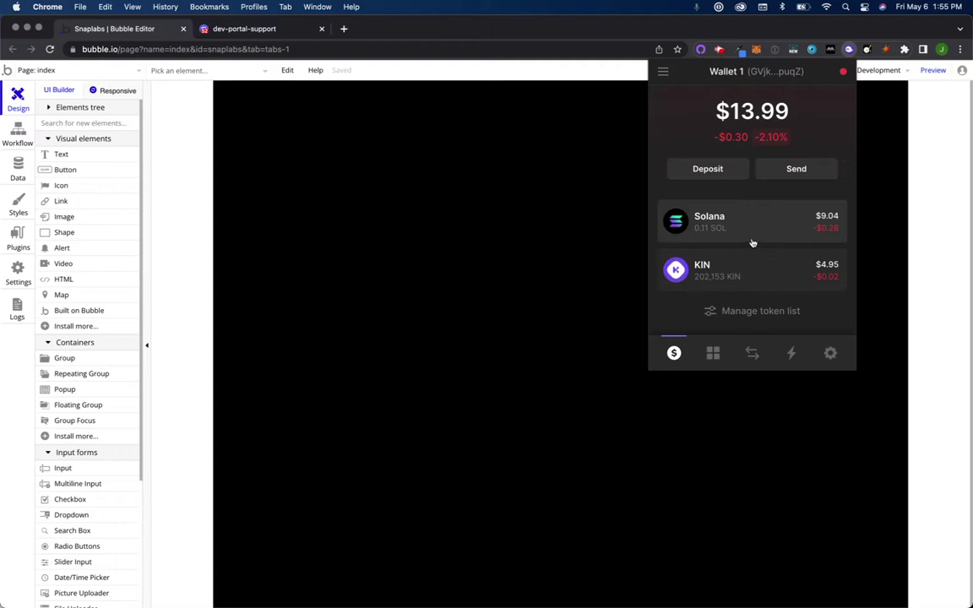
Step: Send 1000 KIN from Phantom to the pasted recipient wallet address
{"action": "scroll", "coordinate": [743, 261], "scroll_direction": "down", "scroll_amount": 1}
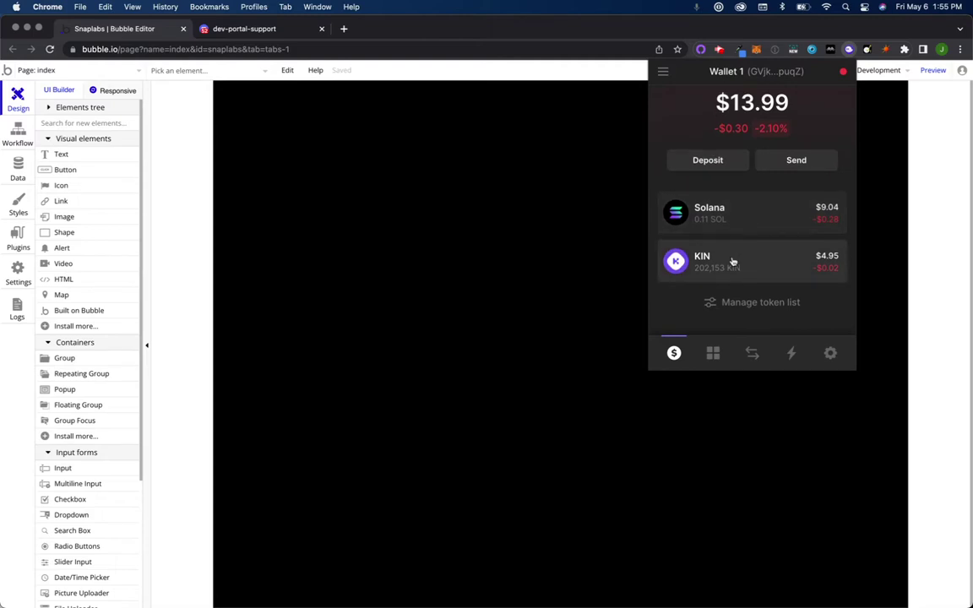
{"action": "left_click", "coordinate": [733, 261]}
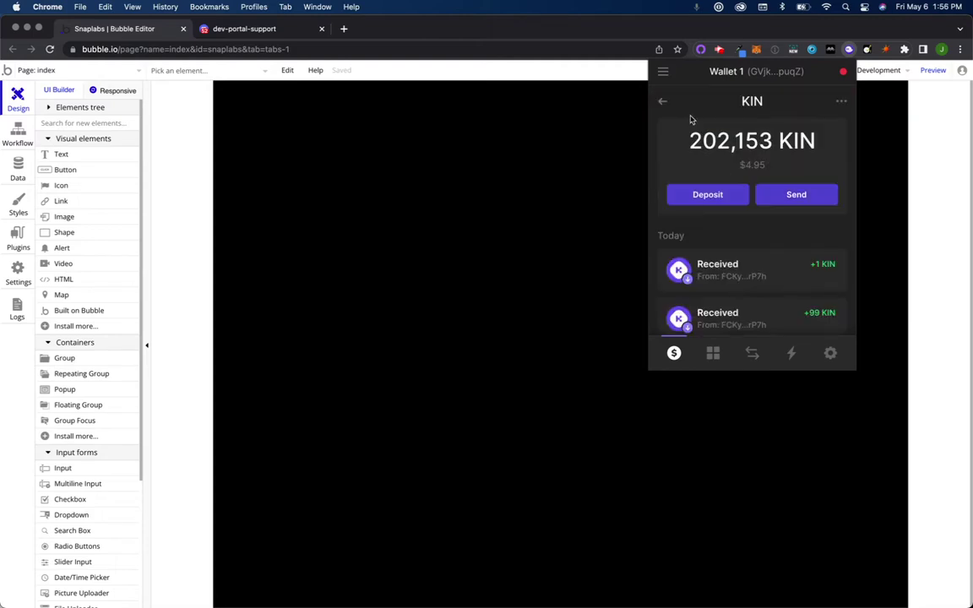
{"action": "left_click", "coordinate": [664, 101]}
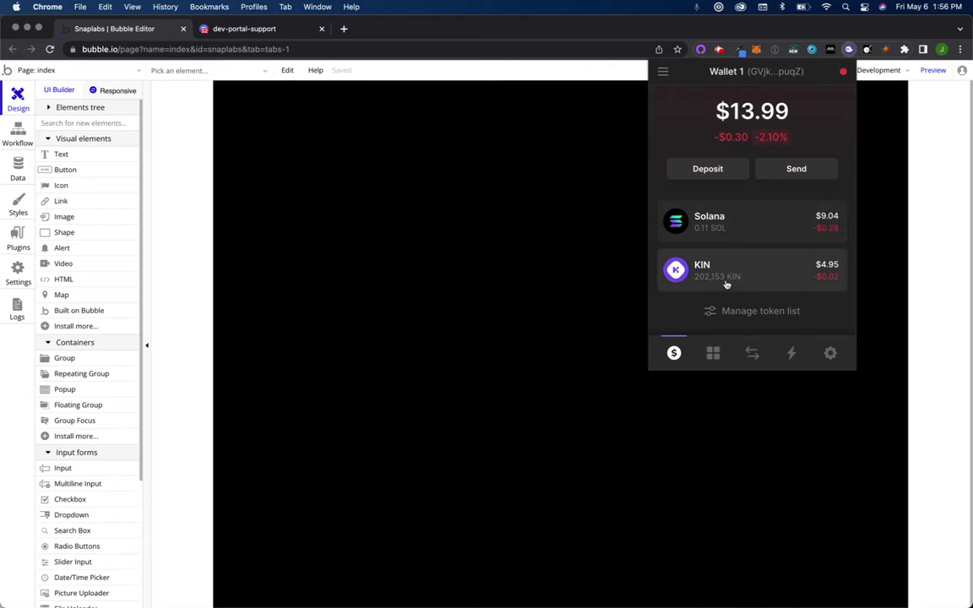
{"action": "left_click", "coordinate": [726, 285]}
{"action": "left_click", "coordinate": [795, 195]}
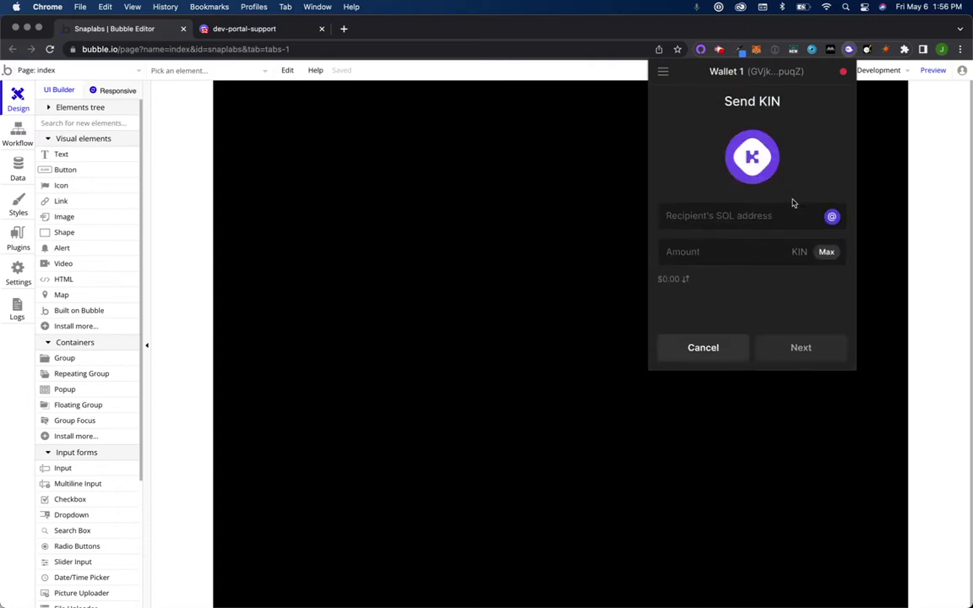
{"action": "type", "text": "D4gmonLFBEJ1ftFqDYMKtXVA1v5Wo7hYtrXPkV3feUZ"}
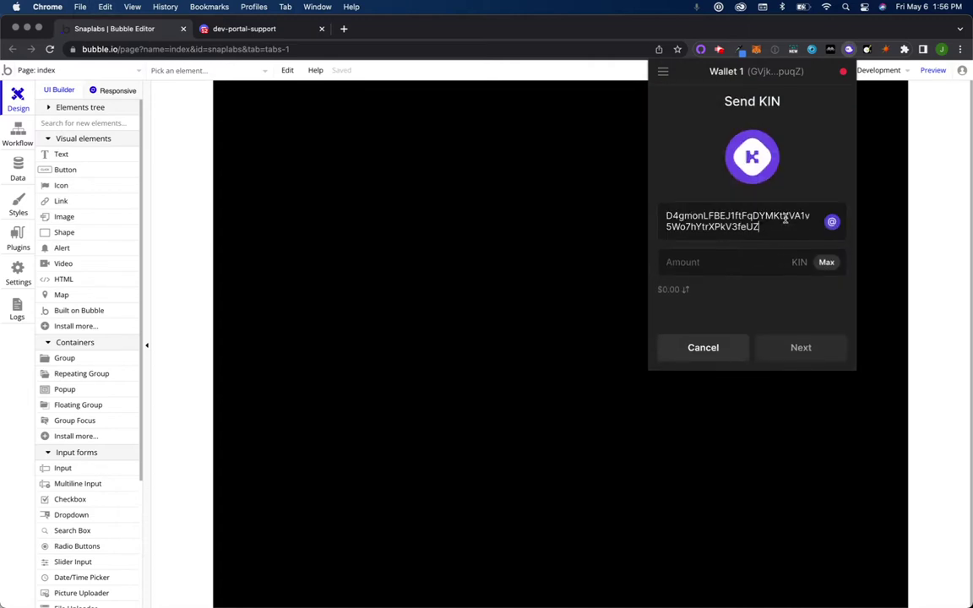
{"action": "left_click", "coordinate": [762, 263]}
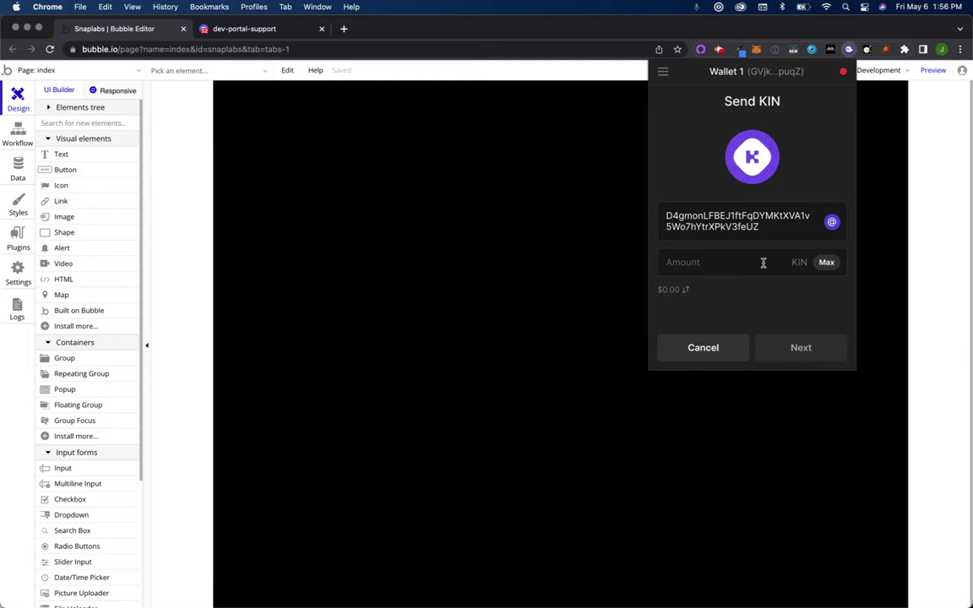
{"action": "type", "text": "1000"}
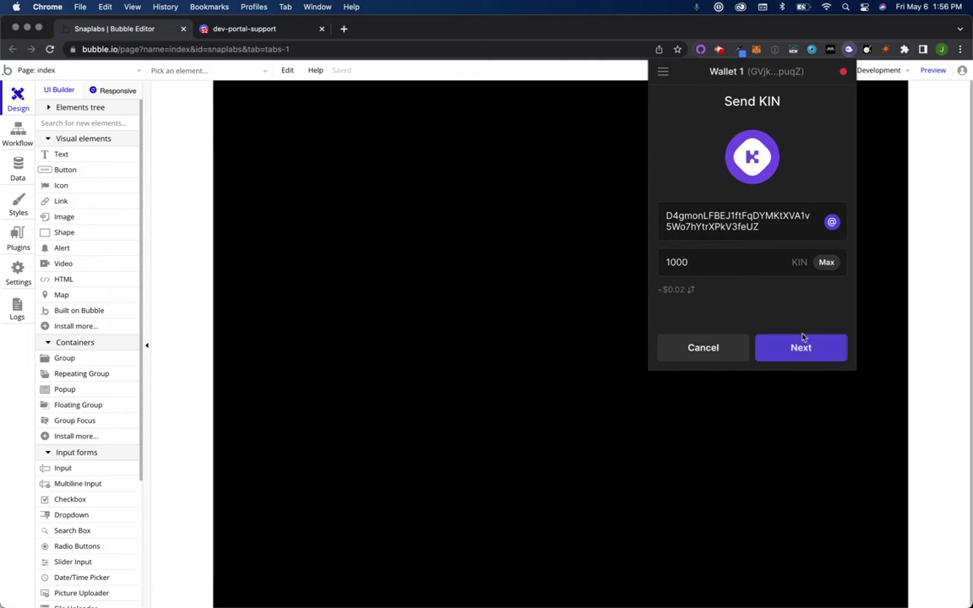
{"action": "left_click", "coordinate": [803, 355]}
{"action": "left_click", "coordinate": [802, 350]}
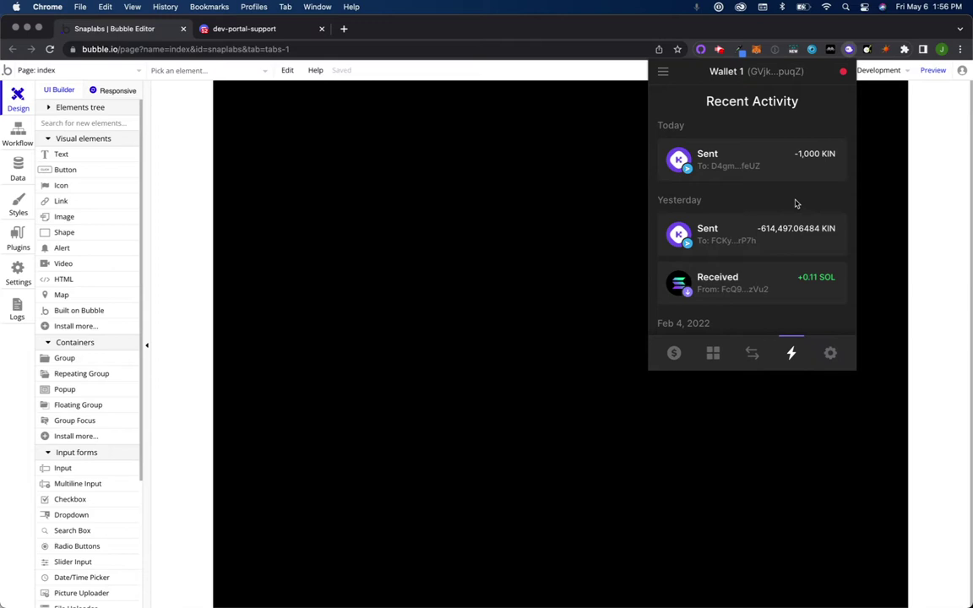
Step: Bring the running wallet app window to full screen and run get balance
{"action": "key", "text": "ctrl+Up"}
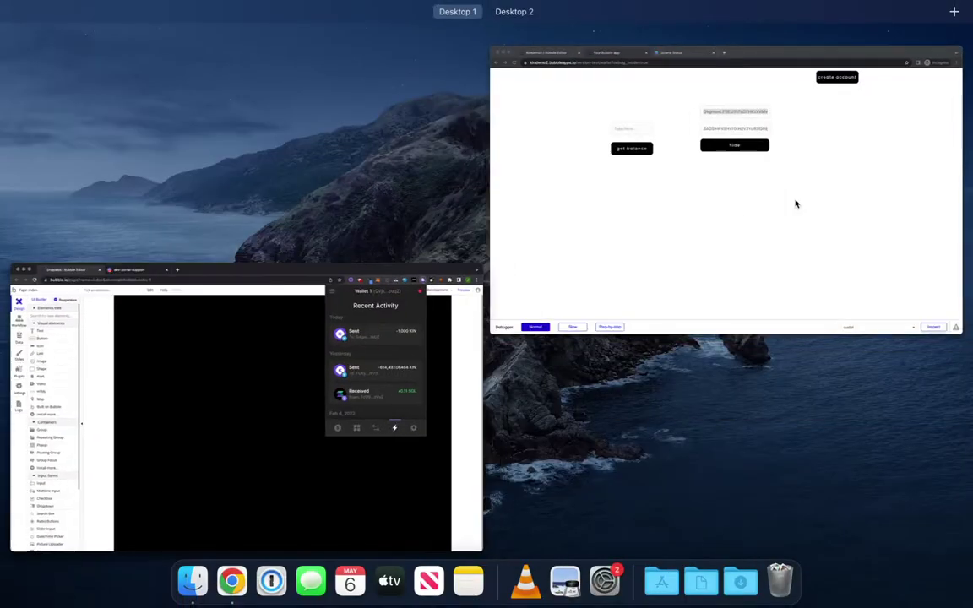
{"action": "left_click", "coordinate": [701, 220]}
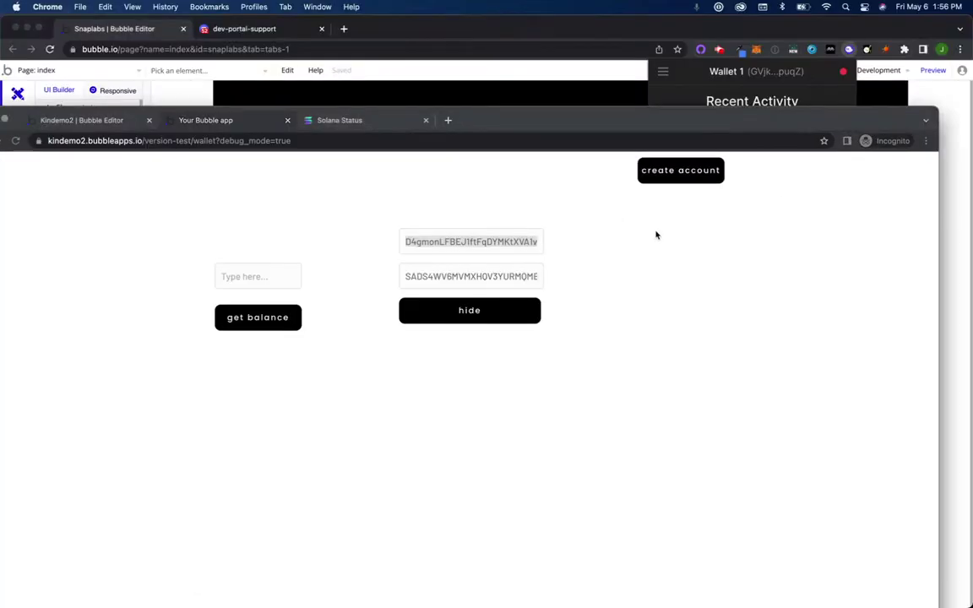
{"action": "double_click", "coordinate": [582, 117]}
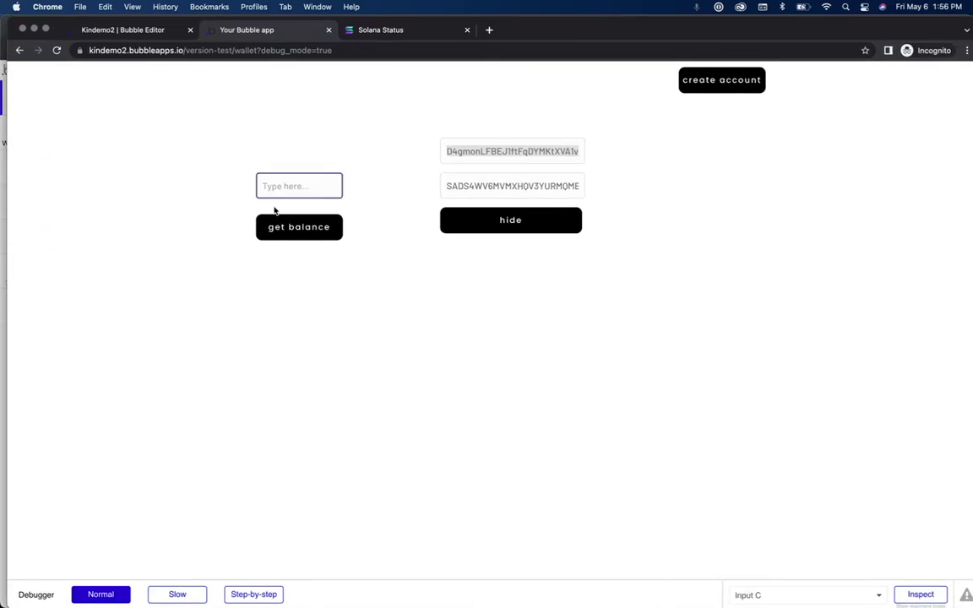
{"action": "left_click", "coordinate": [281, 226]}
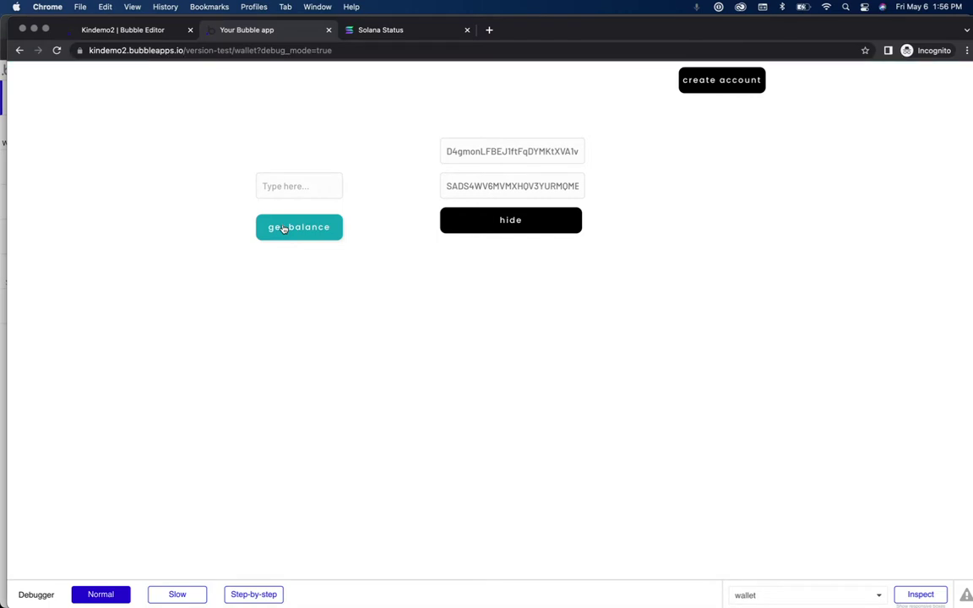
Step: Reload the wallet page, then run get balance and reveal the keys again
{"action": "left_click", "coordinate": [333, 50]}
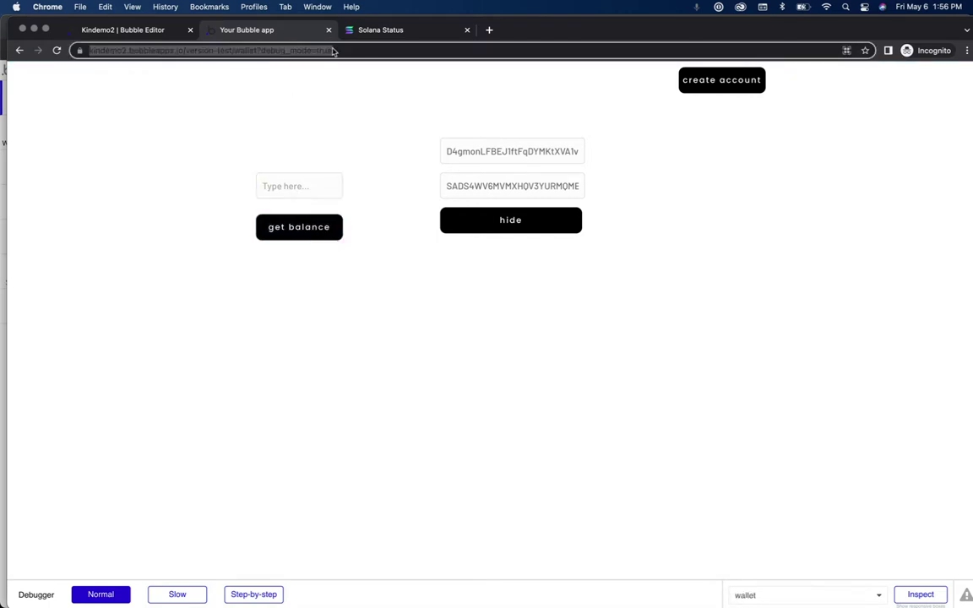
{"action": "key", "text": "Return"}
{"action": "left_click", "coordinate": [307, 230]}
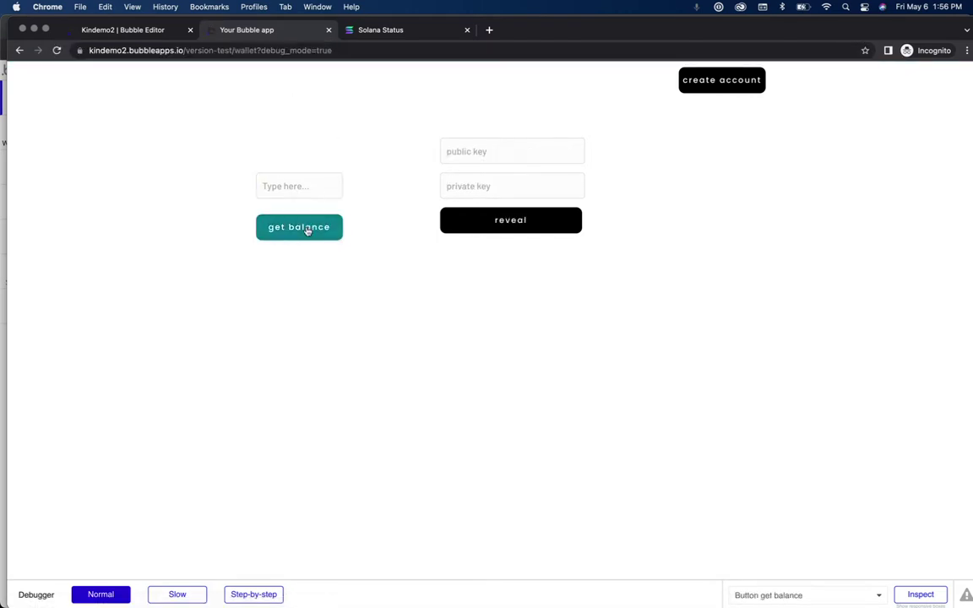
{"action": "left_click", "coordinate": [510, 221]}
{"action": "left_click", "coordinate": [296, 236]}
Step: Return to the Kindemo2 Bubble Editor
{"action": "key", "text": "ctrl+Up"}
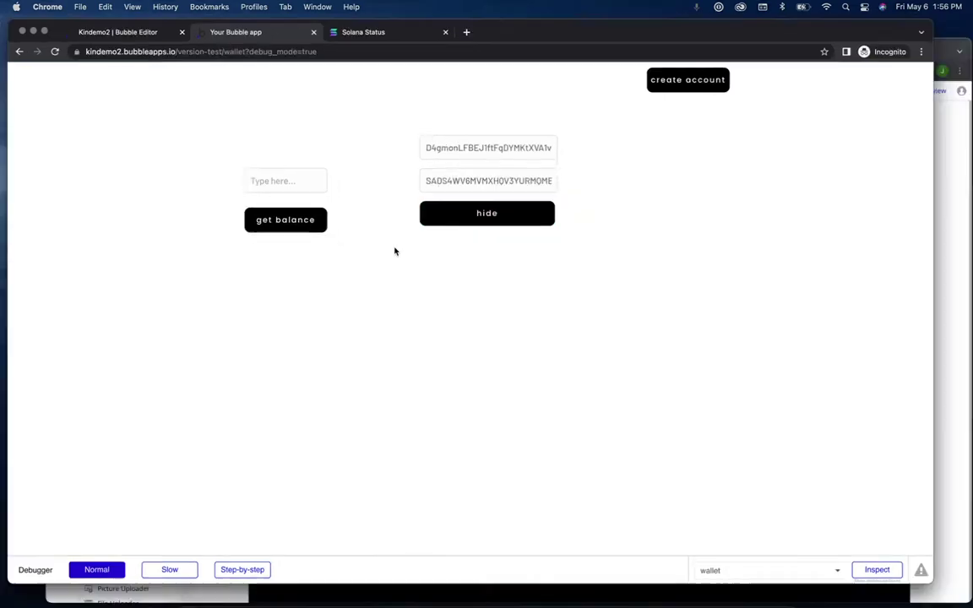
{"action": "left_click", "coordinate": [384, 250]}
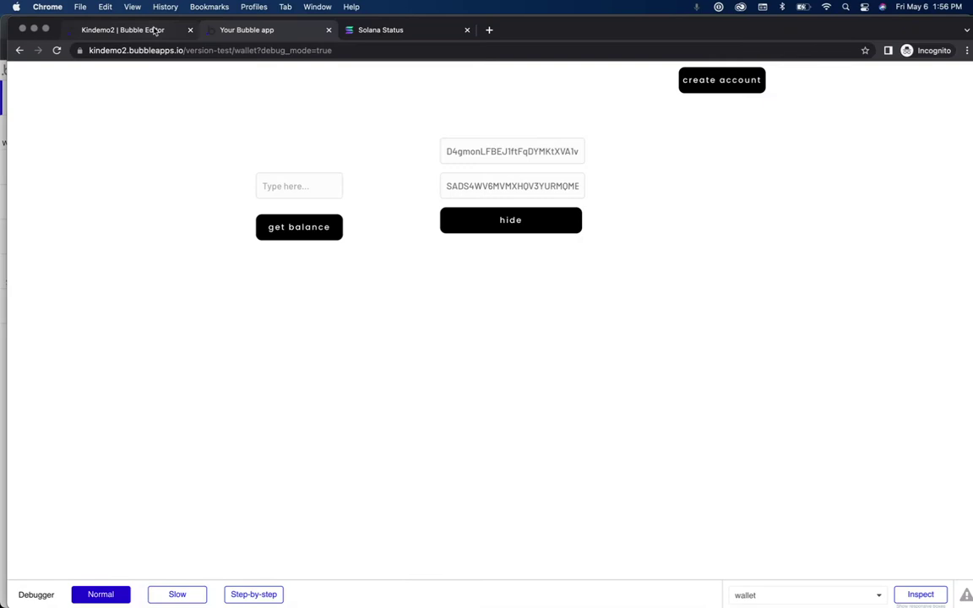
{"action": "left_click", "coordinate": [156, 31]}
Step: Set Input C's initial content to LocalStorage Balance's Values:last item, then preview the page
{"action": "left_click", "coordinate": [24, 99]}
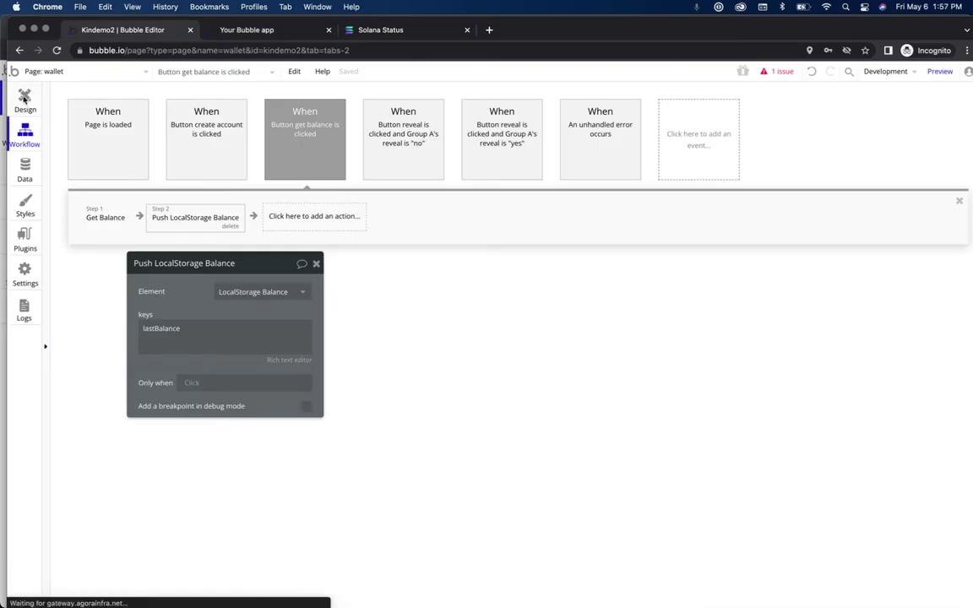
{"action": "left_click", "coordinate": [396, 209]}
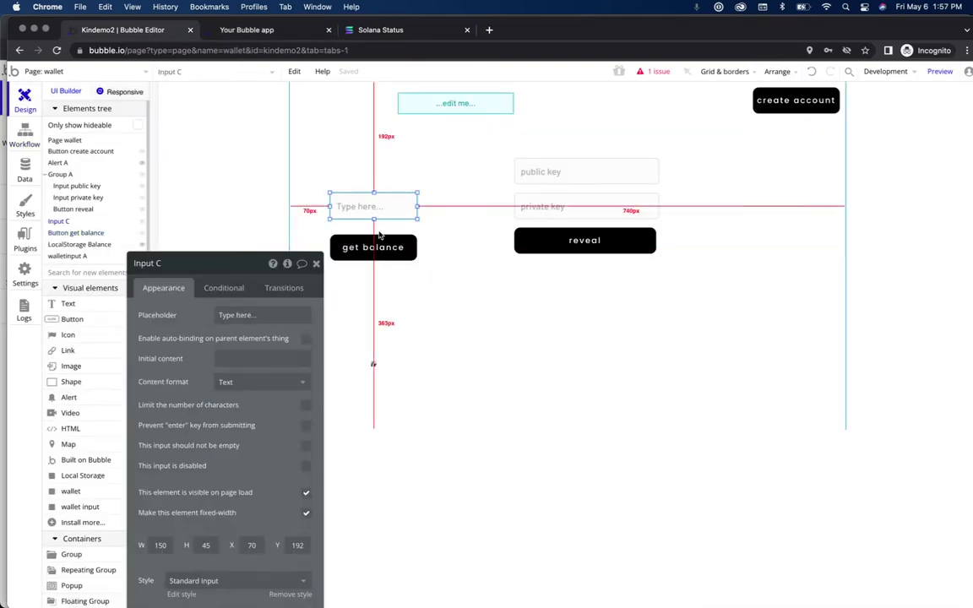
{"action": "left_click", "coordinate": [260, 356]}
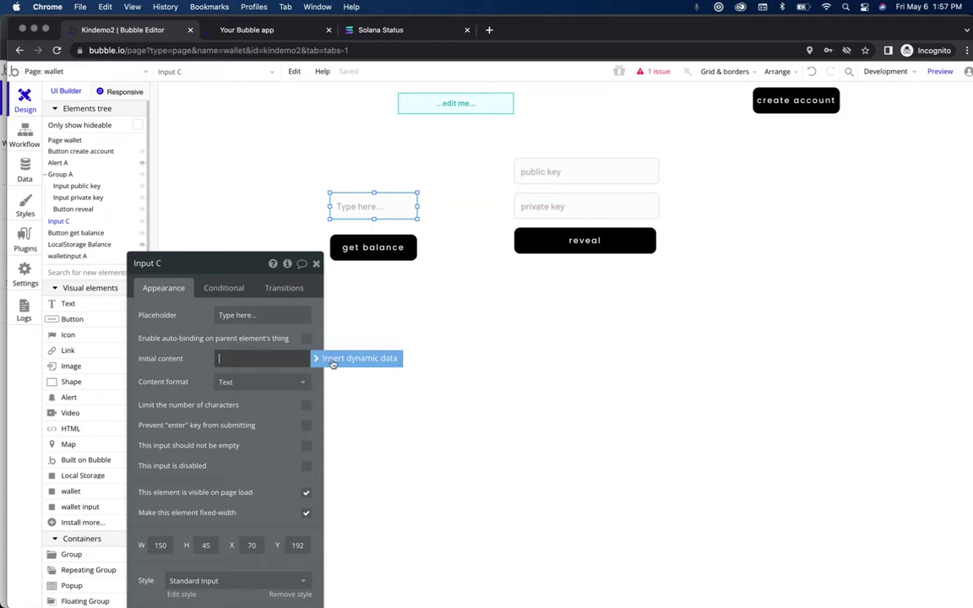
{"action": "left_click", "coordinate": [332, 362]}
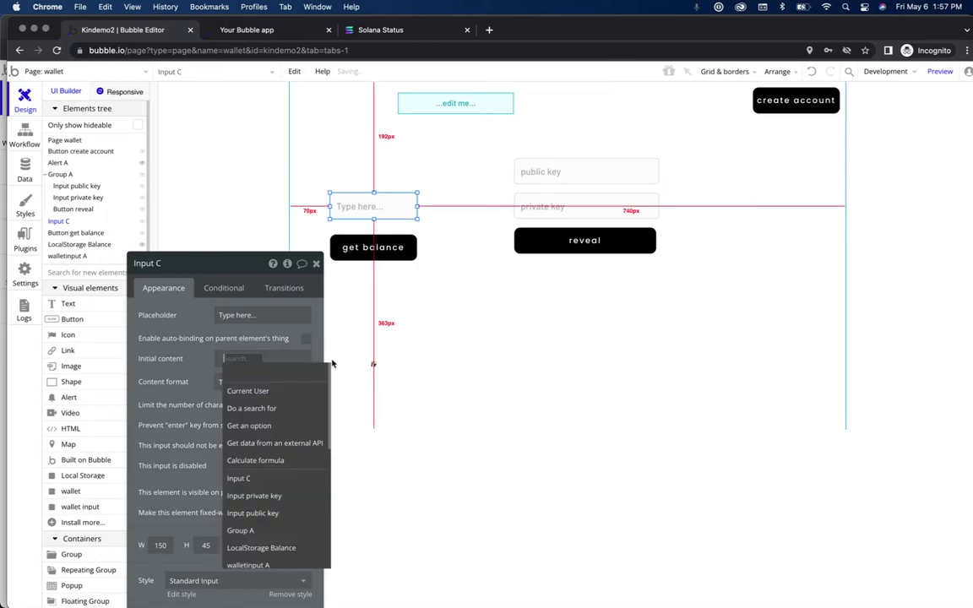
{"action": "left_click", "coordinate": [286, 548]}
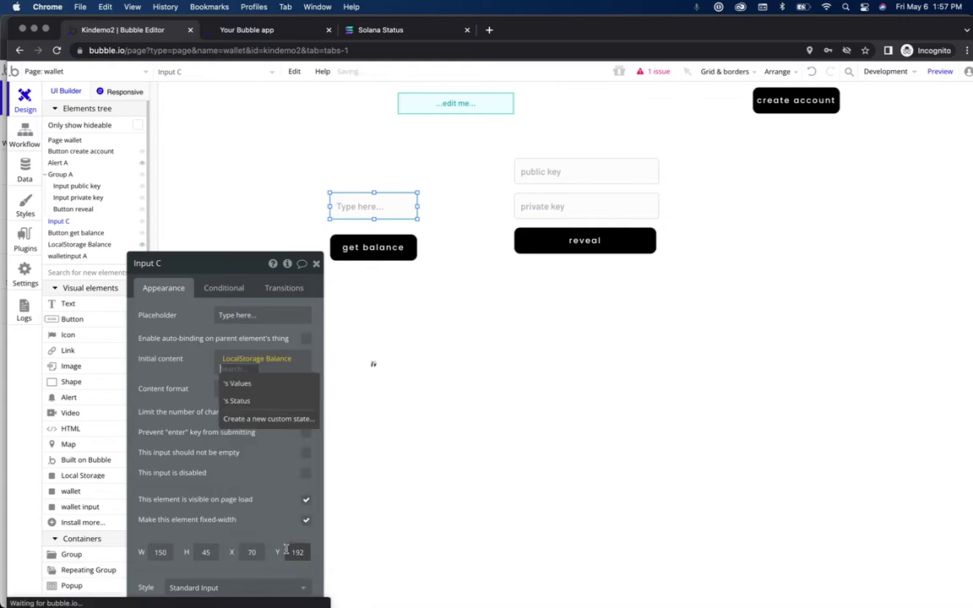
{"action": "left_click", "coordinate": [260, 385]}
{"action": "left_click", "coordinate": [250, 369]}
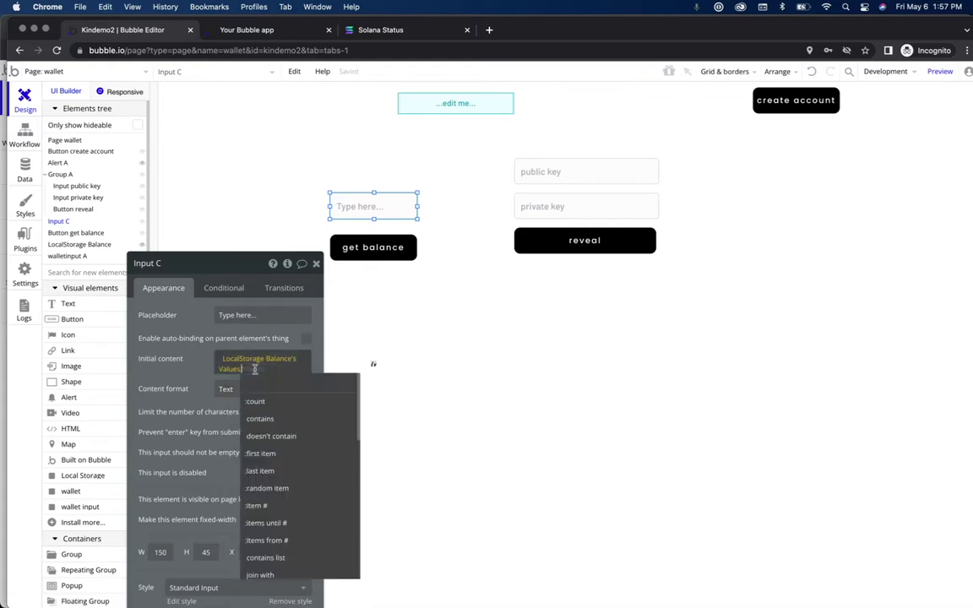
{"action": "left_click", "coordinate": [260, 470]}
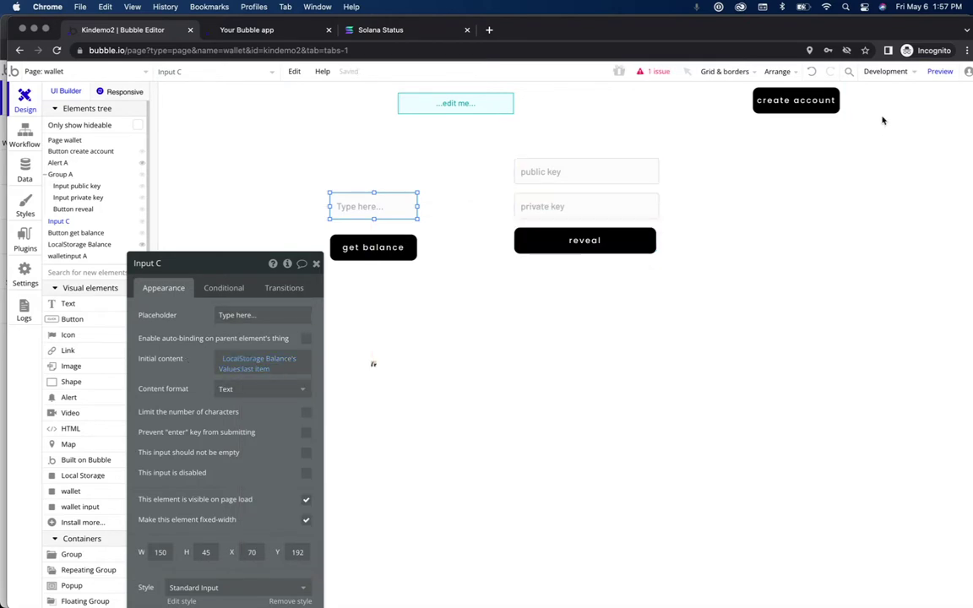
{"action": "left_click", "coordinate": [940, 73]}
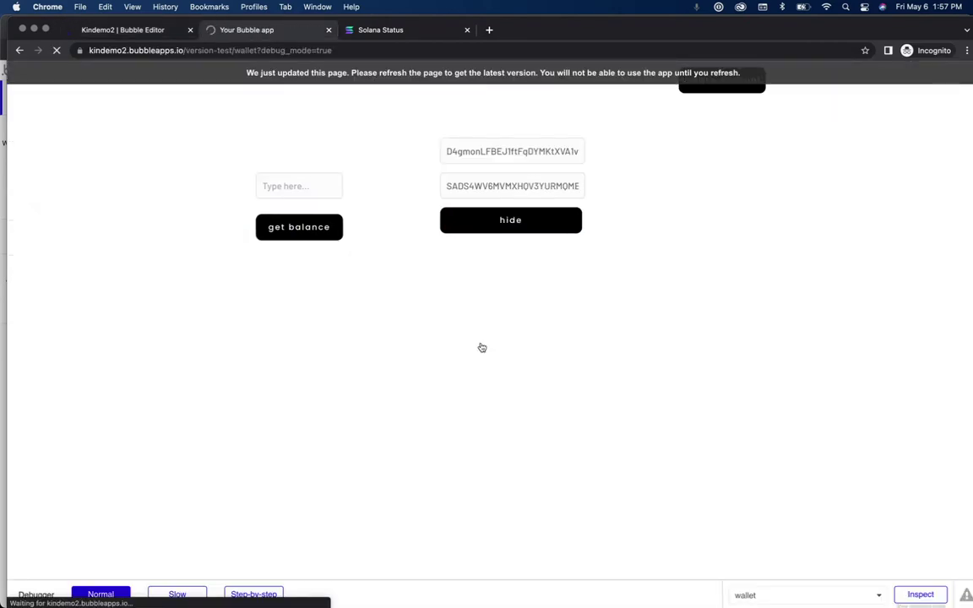
Step: Reload the wallet preview so Input C loads the stored balance
{"action": "left_click", "coordinate": [314, 232]}
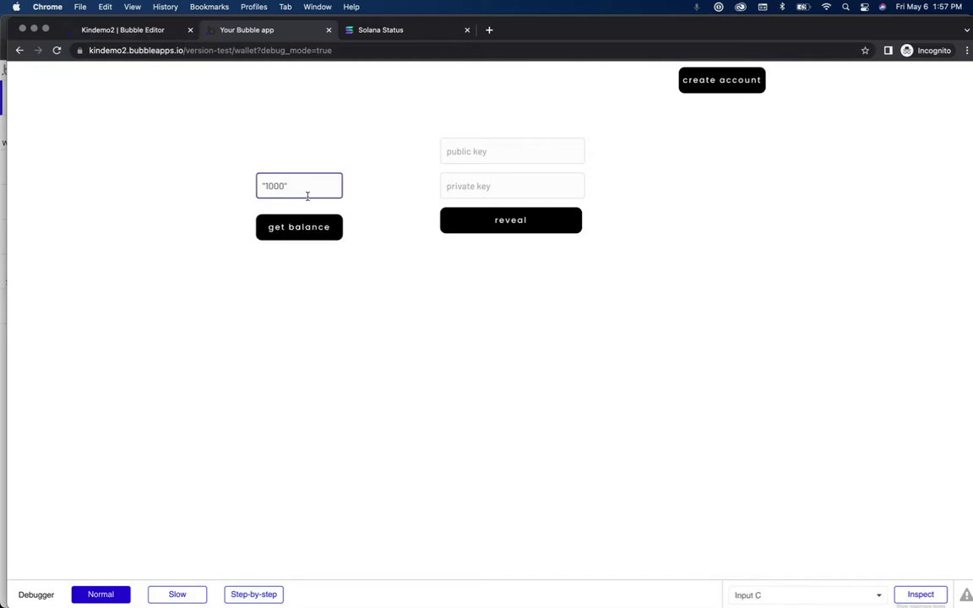
Step: Append a :find & replace operator after last item in Input C's initial content
{"action": "left_click", "coordinate": [161, 31]}
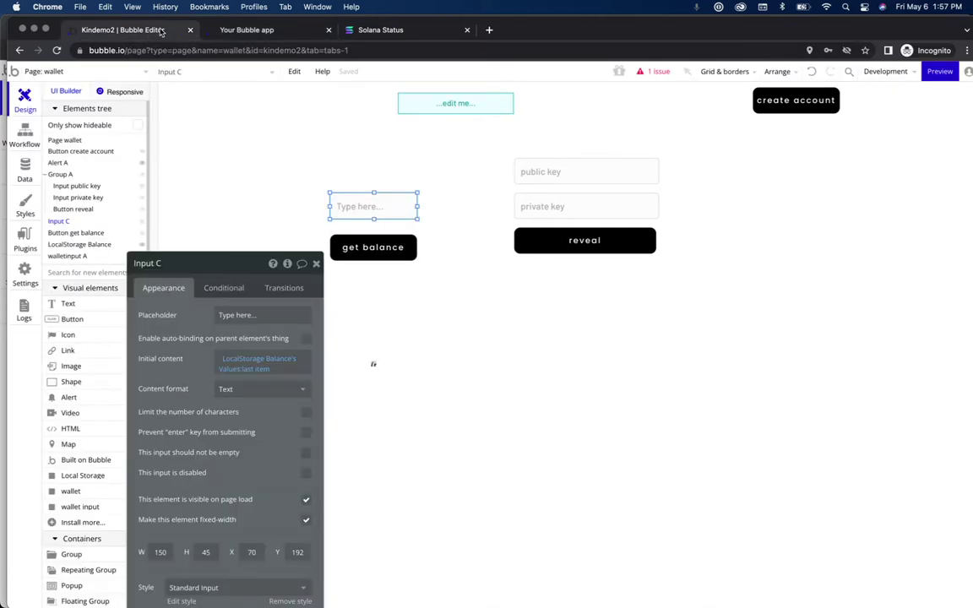
{"action": "left_click", "coordinate": [263, 370]}
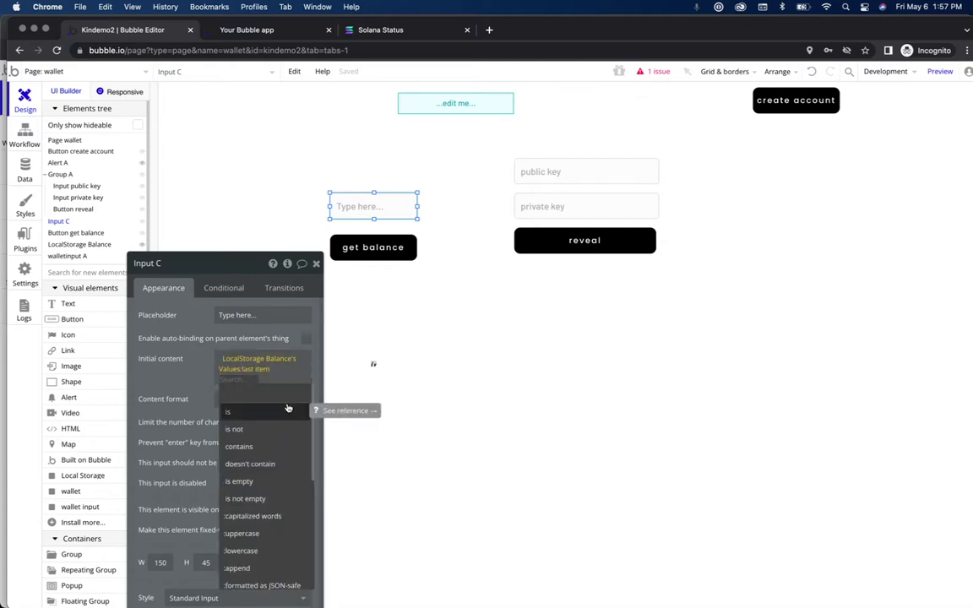
{"action": "left_click", "coordinate": [263, 369]}
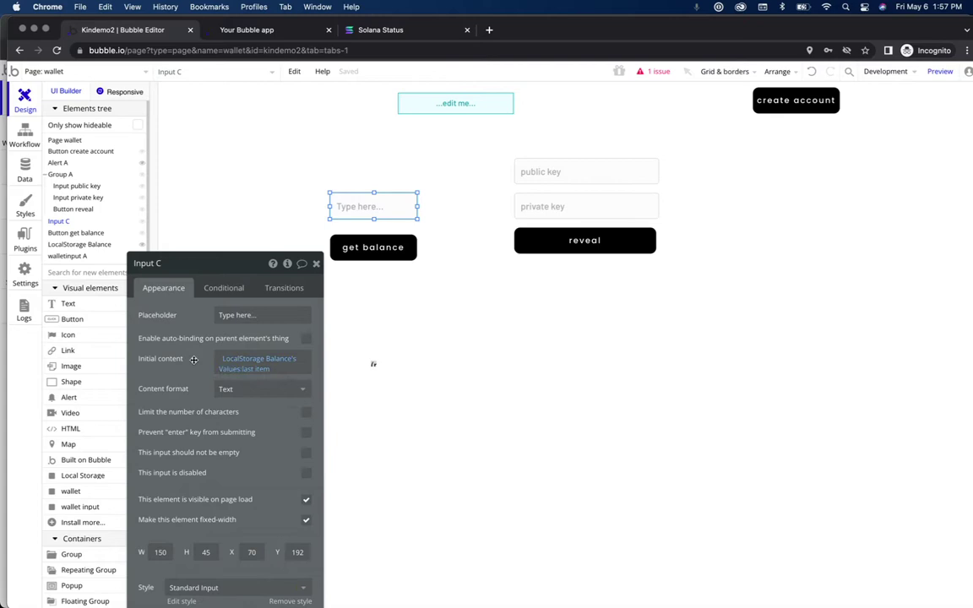
{"action": "left_click", "coordinate": [263, 369]}
{"action": "left_click", "coordinate": [290, 369]}
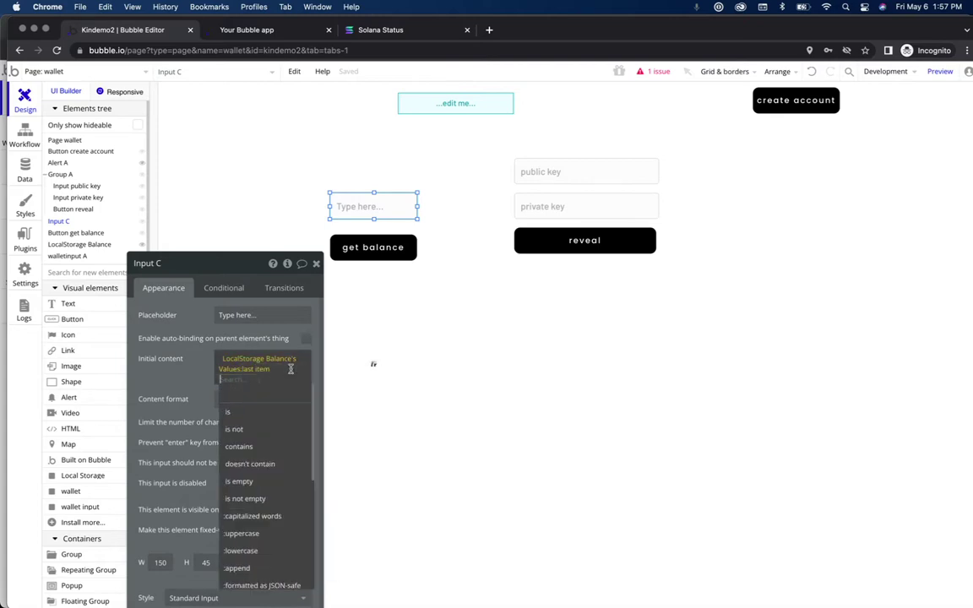
{"action": "type", "text": "find"}
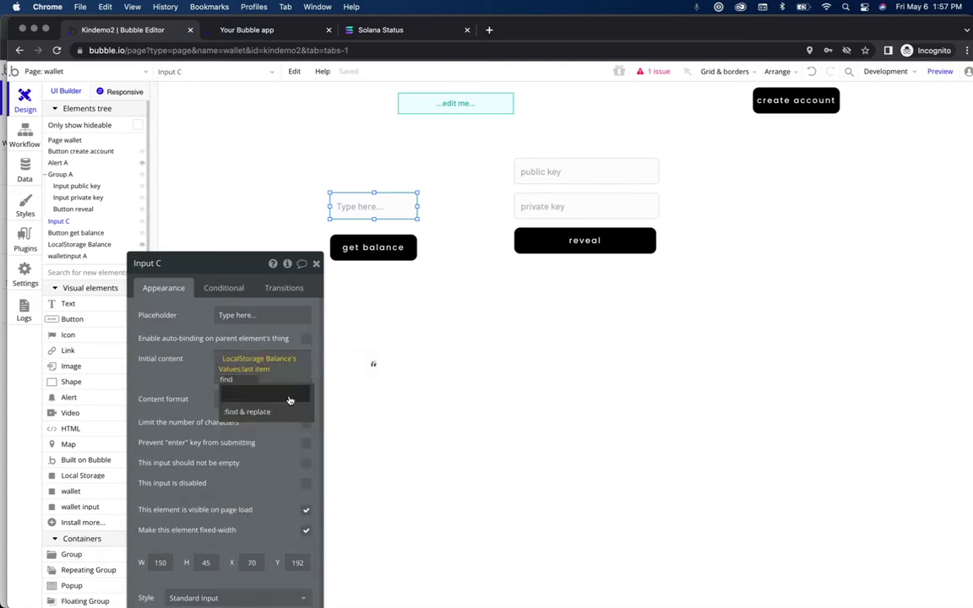
{"action": "left_click", "coordinate": [286, 417]}
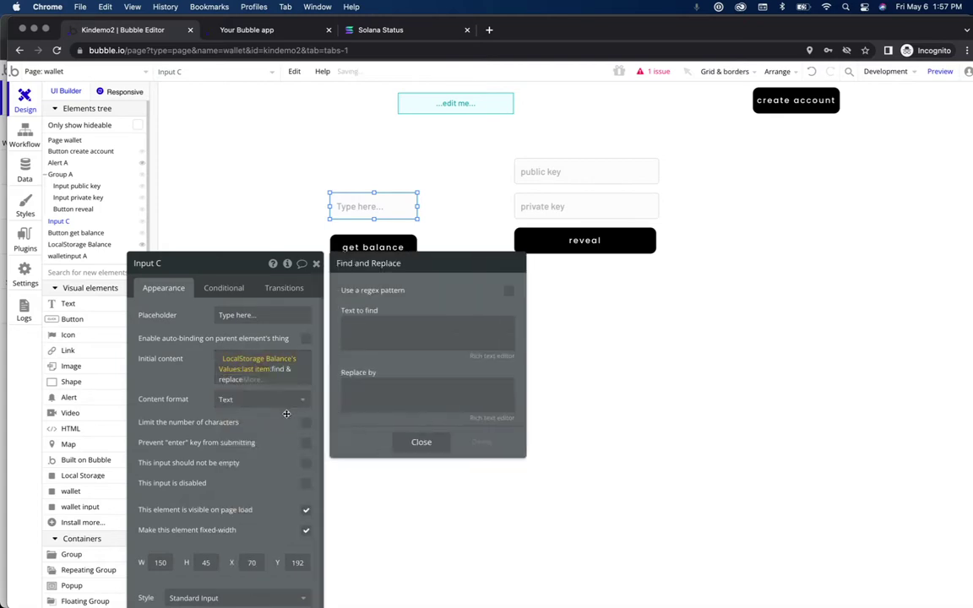
Step: Set the find & replace to remove the " character, leaving Replace by empty
{"action": "left_click", "coordinate": [388, 344]}
{"action": "type", "text": "\""}
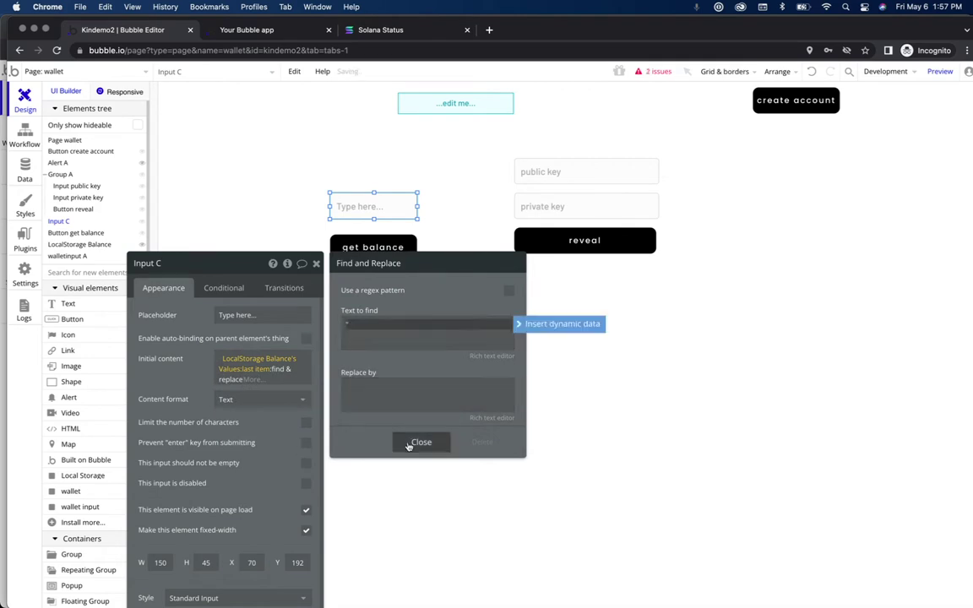
{"action": "left_click", "coordinate": [423, 390]}
{"action": "left_click", "coordinate": [422, 443]}
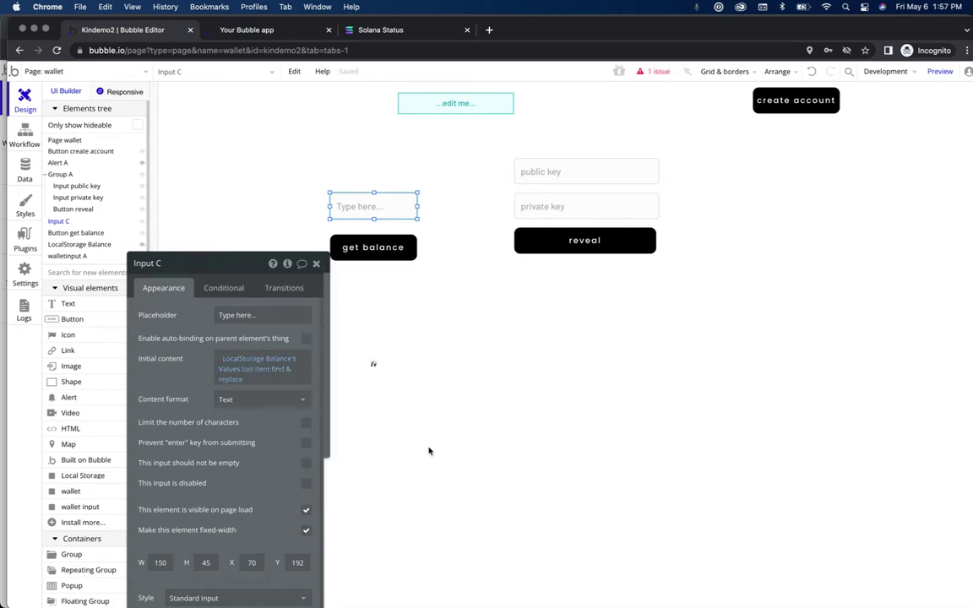
{"action": "left_click", "coordinate": [221, 32]}
Step: Reload the preview, enter 9999999 in the balance field, and run get balance again
{"action": "left_click", "coordinate": [312, 77]}
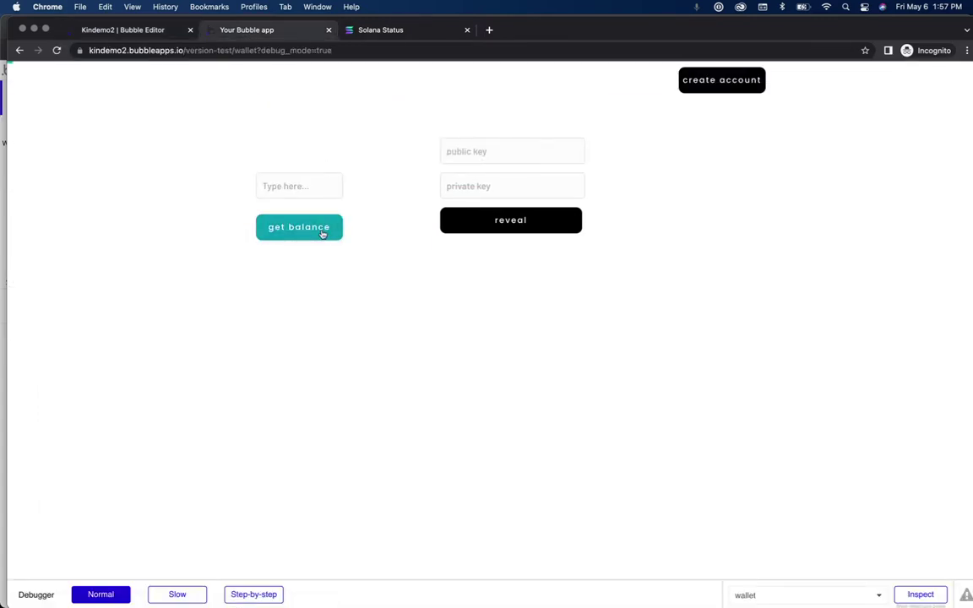
{"action": "left_click", "coordinate": [275, 187]}
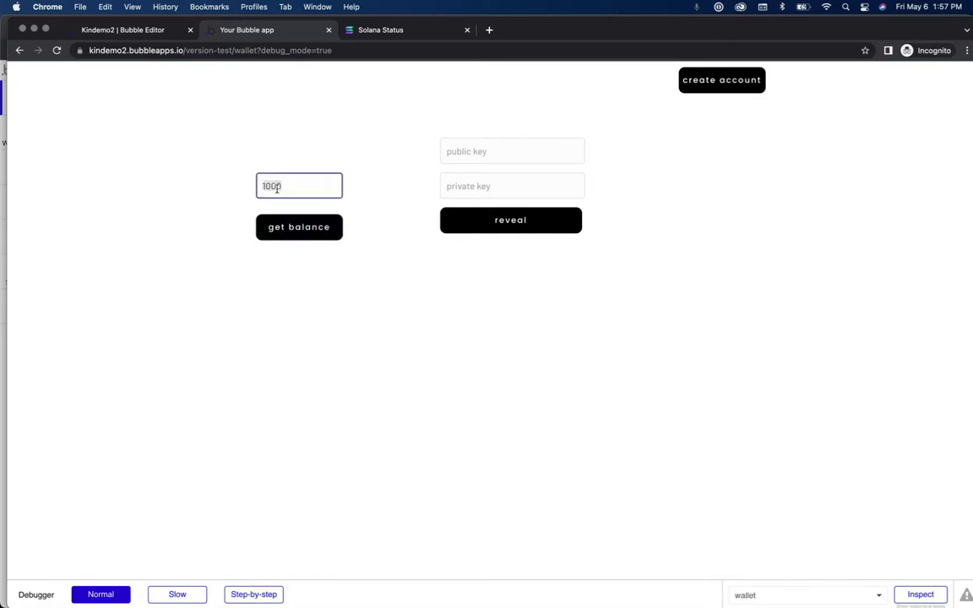
{"action": "type", "text": "000"}
{"action": "key", "text": "BackSpace"}
{"action": "key", "text": "BackSpace"}
{"action": "key", "text": "BackSpace"}
{"action": "type", "text": "9999999"}
{"action": "left_click", "coordinate": [278, 227]}
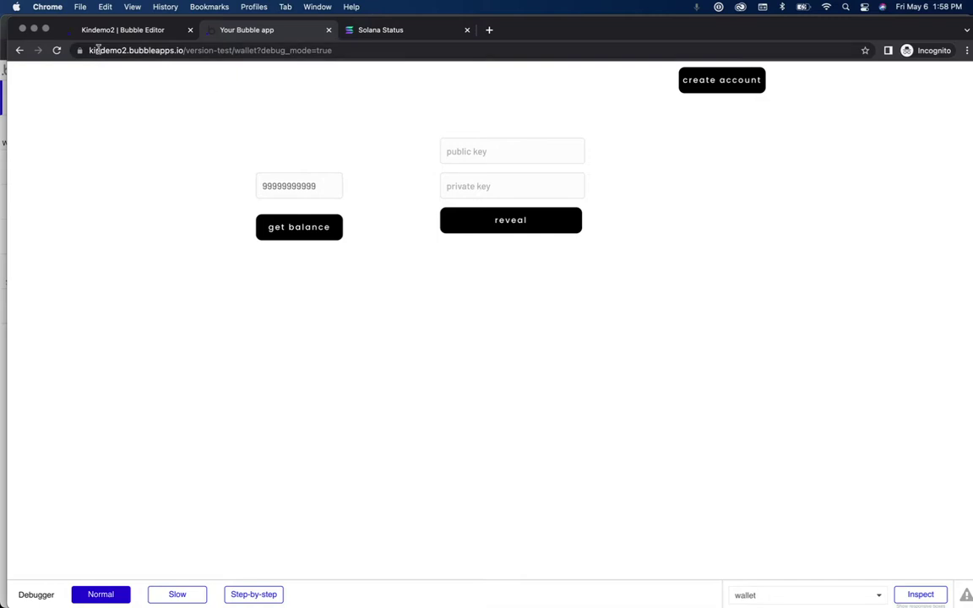
Step: Reload the wallet page to check the balance, then return to the Bubble editor
{"action": "left_click", "coordinate": [59, 53]}
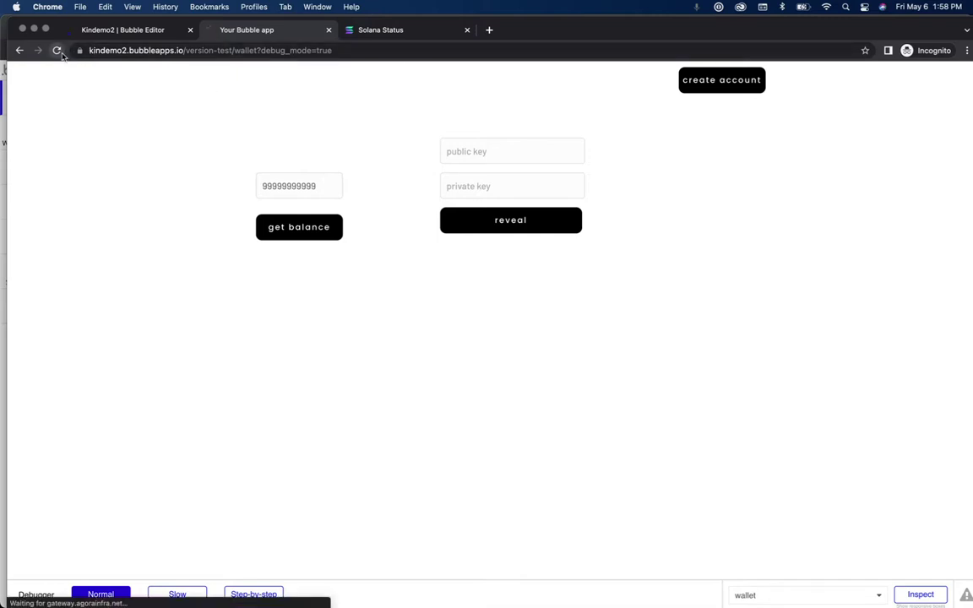
{"action": "left_click", "coordinate": [322, 231]}
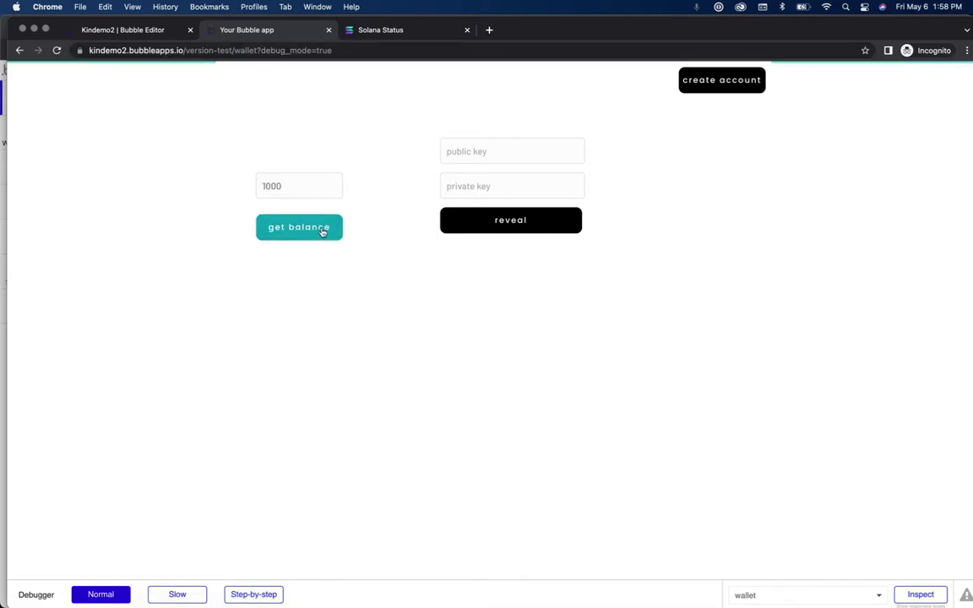
{"action": "left_click", "coordinate": [167, 32]}
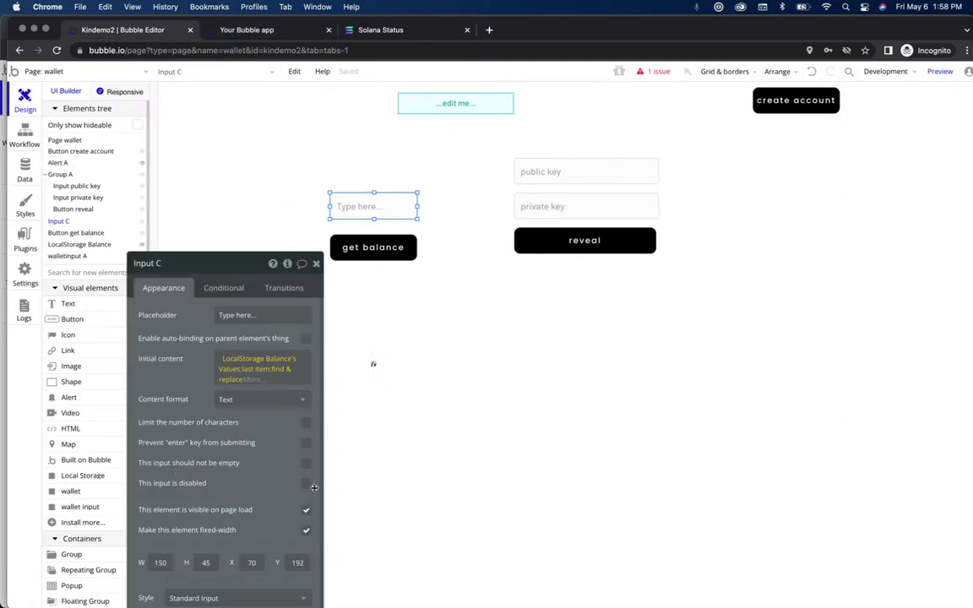
Step: Mark Input C as disabled, then add a new Input with placeholder 'recipient address'
{"action": "left_click", "coordinate": [259, 481]}
{"action": "left_click", "coordinate": [317, 264]}
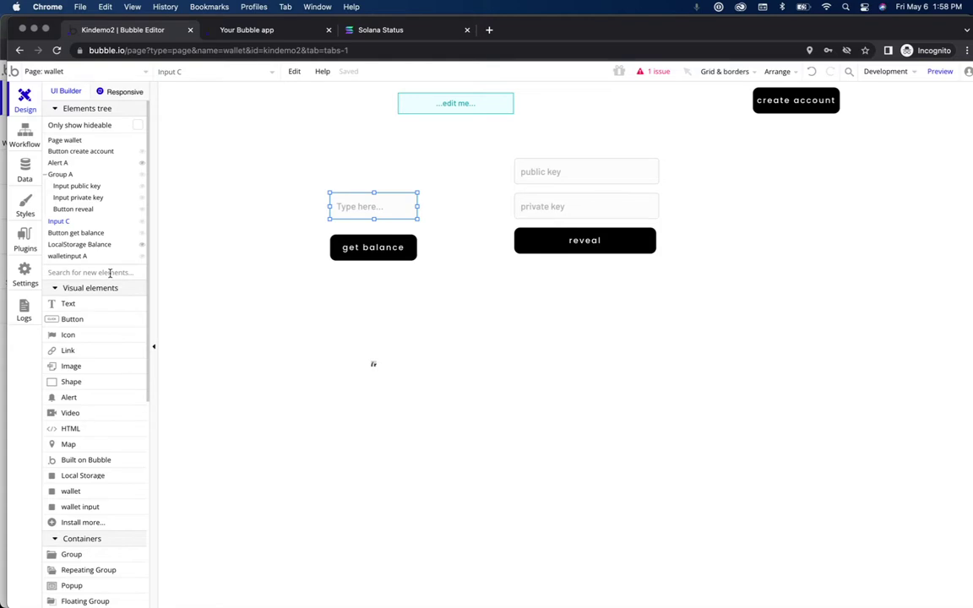
{"action": "left_click", "coordinate": [109, 273]}
{"action": "type", "text": "input"}
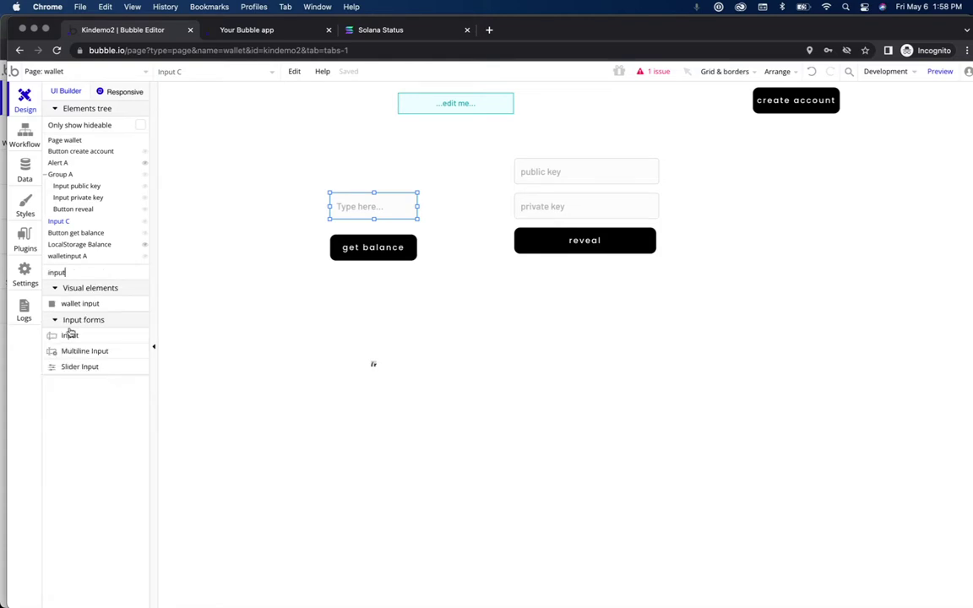
{"action": "left_click_drag", "start_coordinate": [69, 335], "coordinate": [547, 287]}
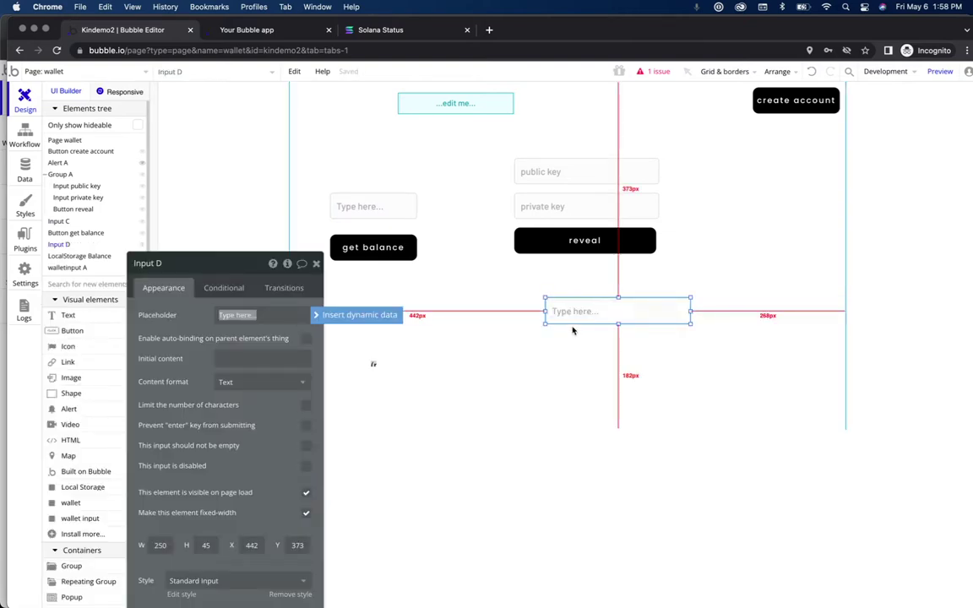
{"action": "type", "text": "d"}
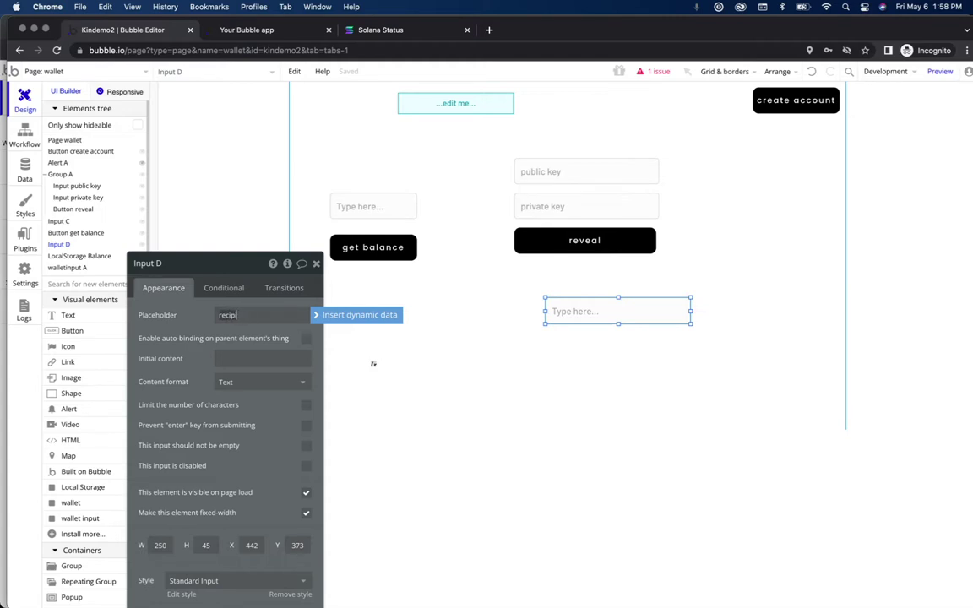
{"action": "type", "text": "ecipient address"}
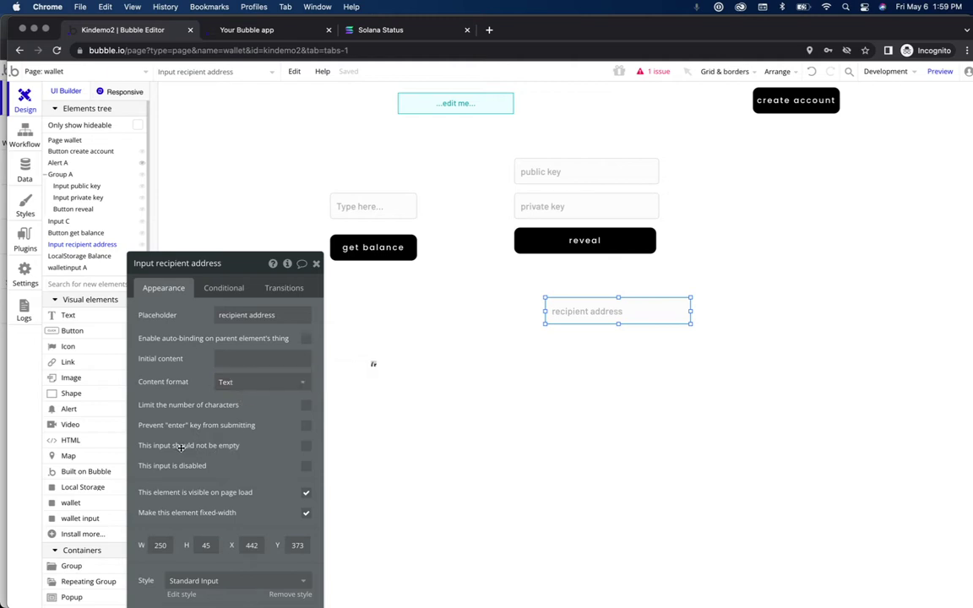
Step: Make recipient address required and paste a copy of it beneath the original
{"action": "left_click", "coordinate": [307, 452]}
{"action": "left_click_drag", "start_coordinate": [255, 267], "coordinate": [294, 155]}
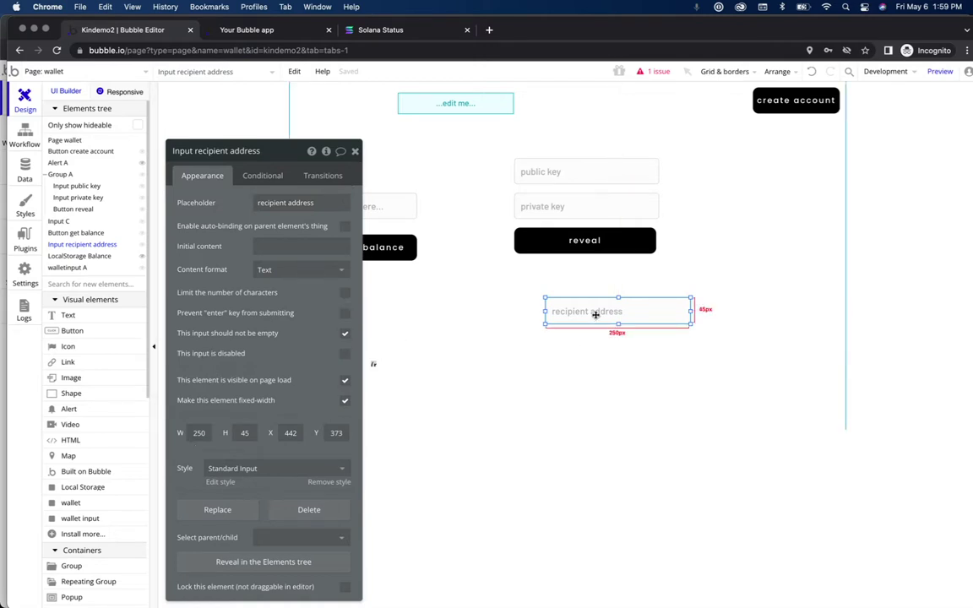
{"action": "key", "text": "super+v"}
{"action": "left_click_drag", "start_coordinate": [595, 314], "coordinate": [591, 339]}
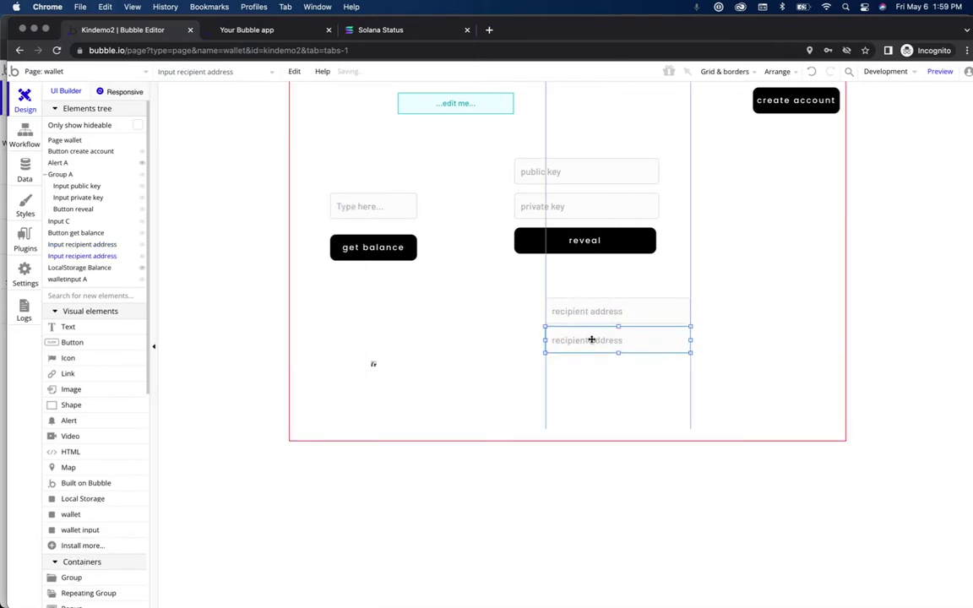
{"action": "left_click", "coordinate": [591, 343]}
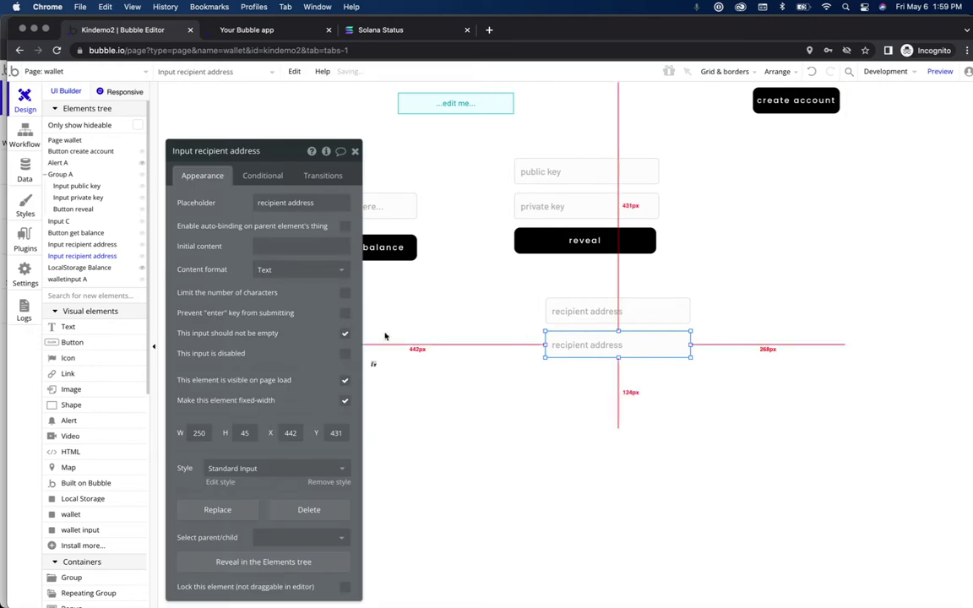
Step: Give the copy placeholder 'amount' and Integer content format, then add a button below
{"action": "triple_click", "coordinate": [295, 202]}
{"action": "type", "text": "am"}
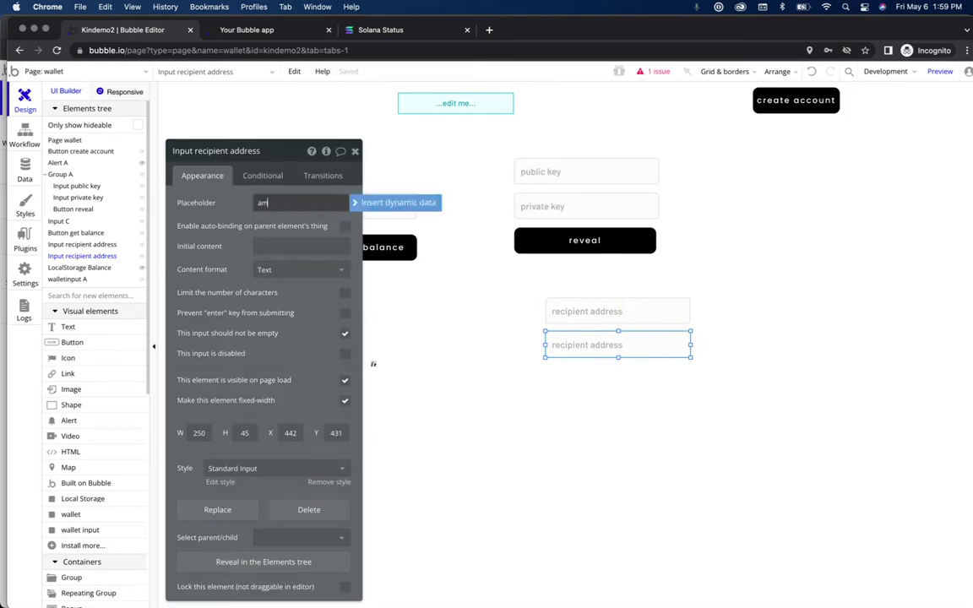
{"action": "type", "text": "ount"}
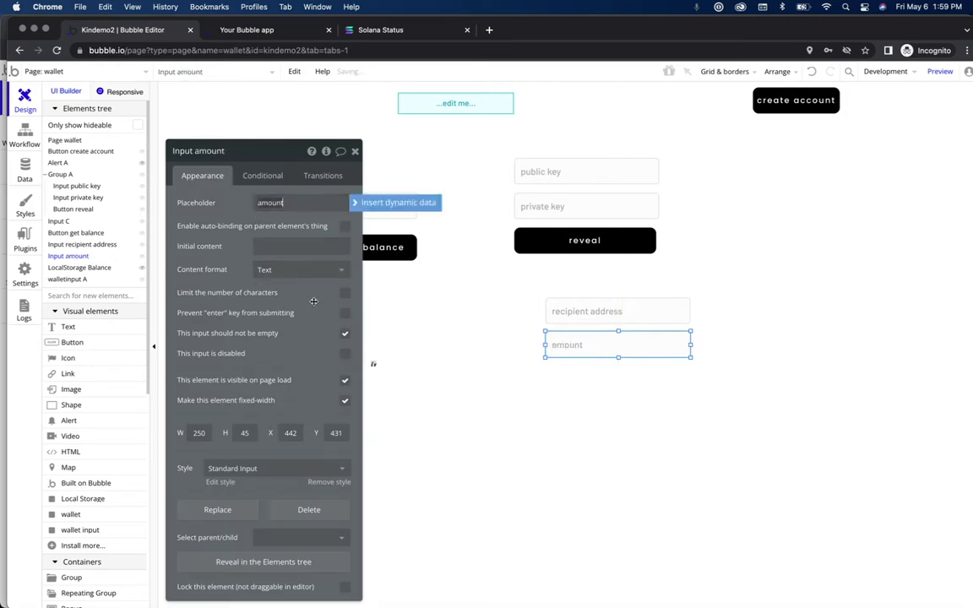
{"action": "left_click", "coordinate": [290, 270]}
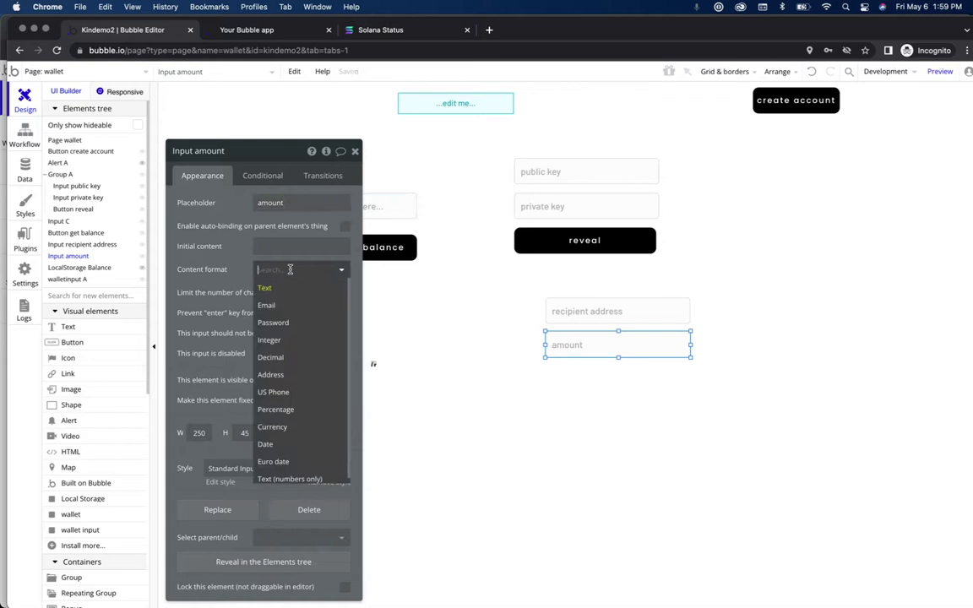
{"action": "left_click", "coordinate": [287, 341]}
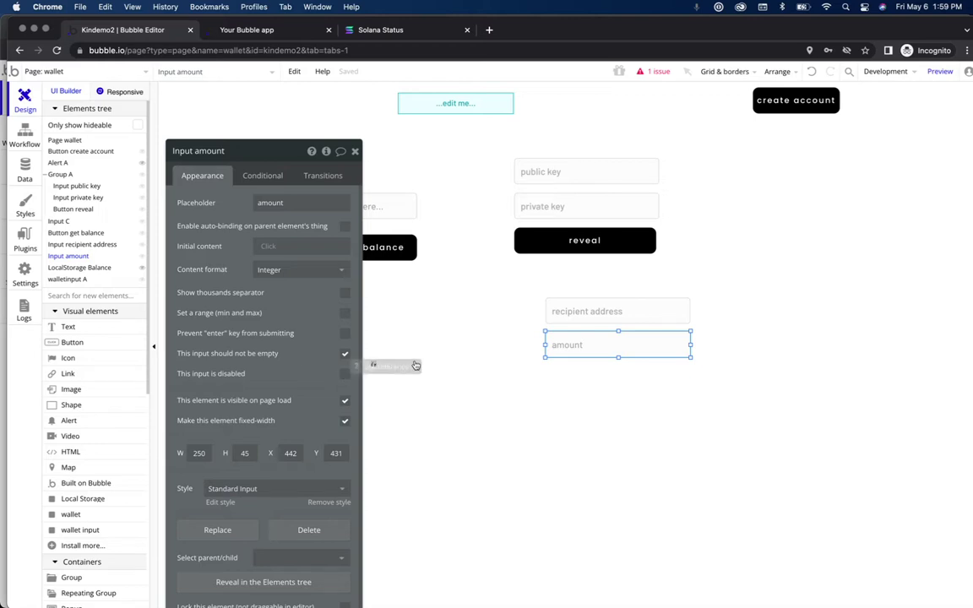
{"action": "left_click_drag", "start_coordinate": [91, 346], "coordinate": [690, 381]}
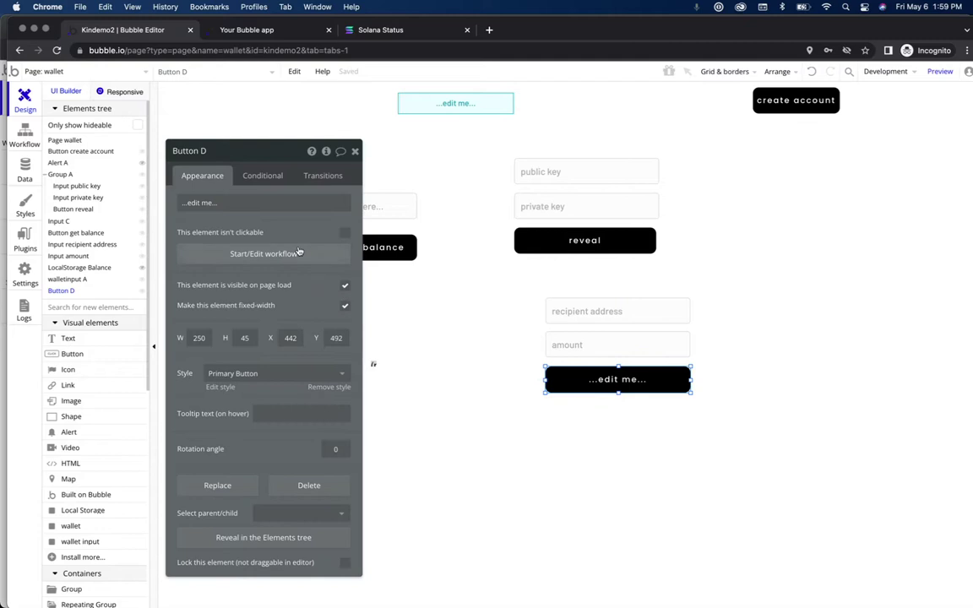
Step: Relabel the new button 'submit payment'
{"action": "triple_click", "coordinate": [269, 202]}
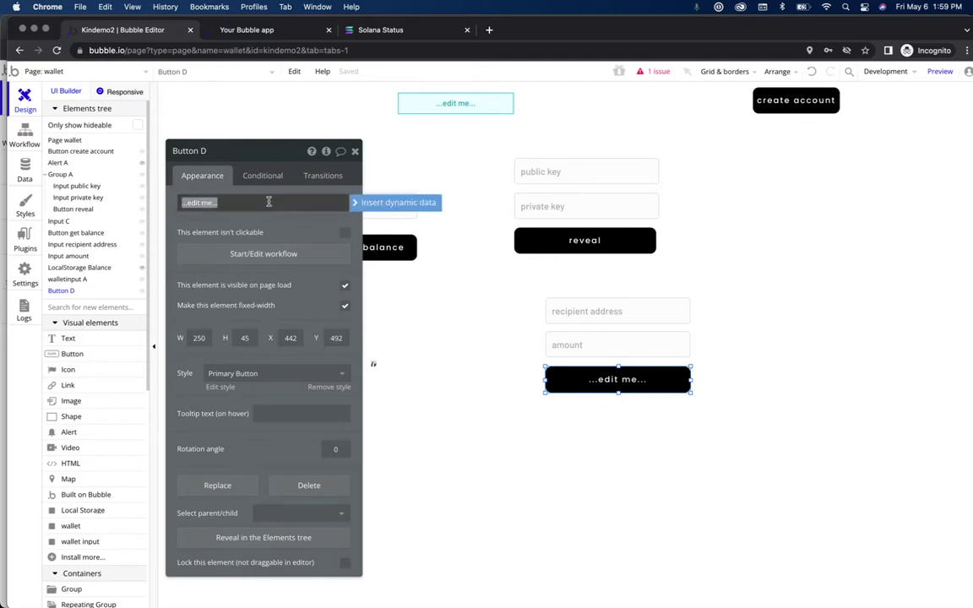
{"action": "type", "text": "submit payment"}
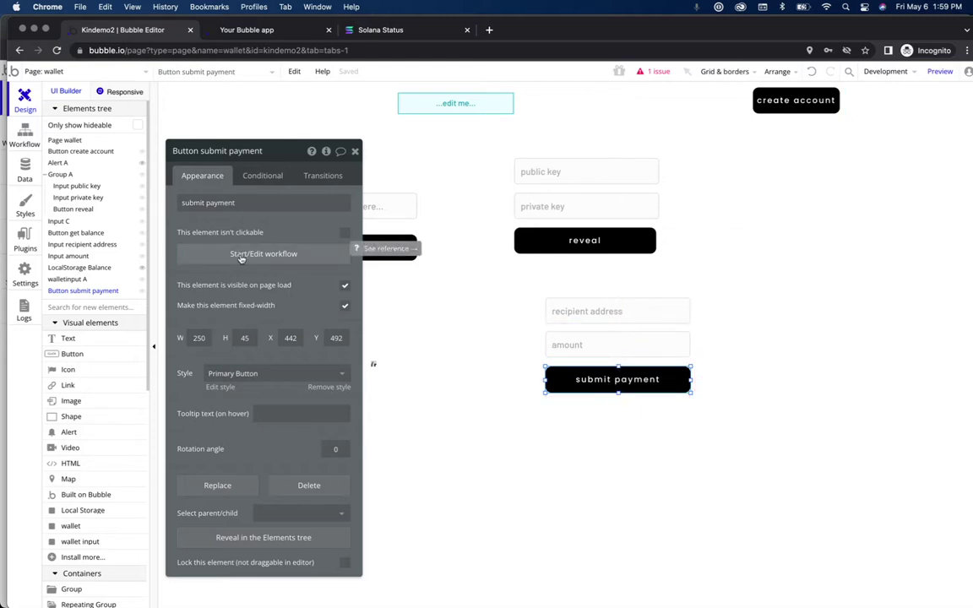
Step: Create the submit payment button's click workflow and add a Submit Payment action as step 1
{"action": "left_click", "coordinate": [242, 256]}
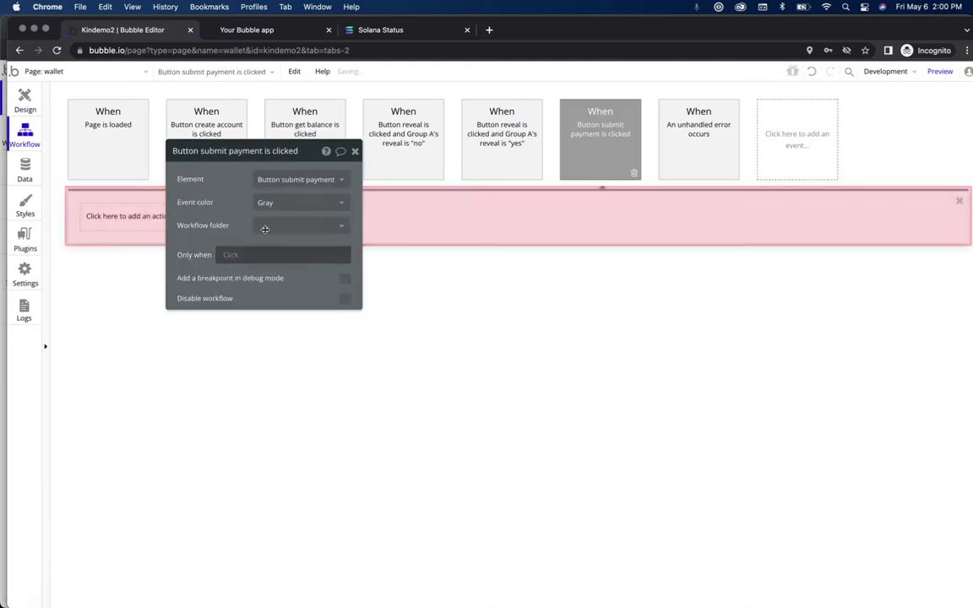
{"action": "left_click_drag", "start_coordinate": [292, 163], "coordinate": [221, 337]}
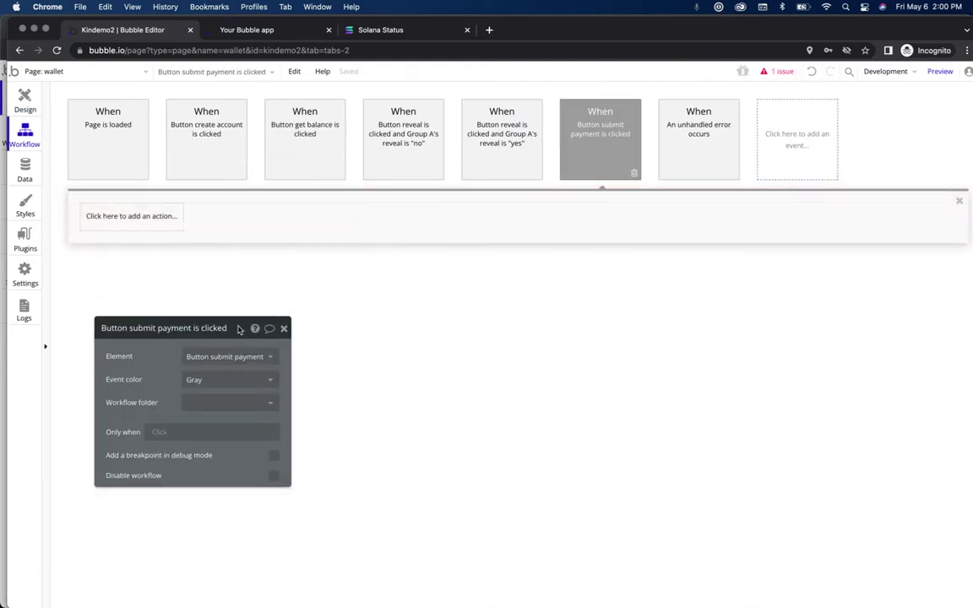
{"action": "mouse_move", "coordinate": [592, 151]}
{"action": "left_click", "coordinate": [150, 222]}
{"action": "type", "text": "submit"}
{"action": "left_click", "coordinate": [153, 266]}
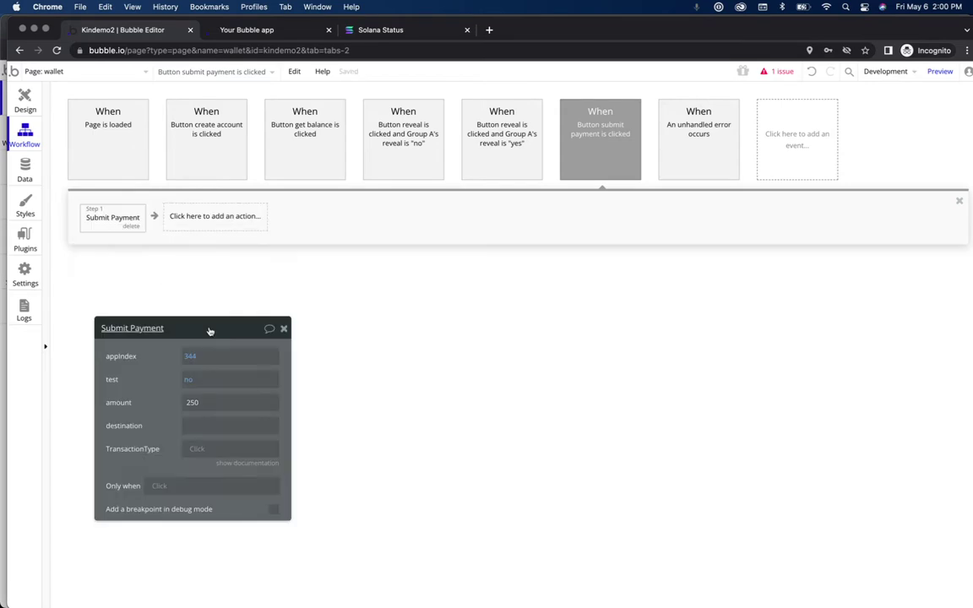
{"action": "left_click_drag", "start_coordinate": [210, 330], "coordinate": [518, 253]}
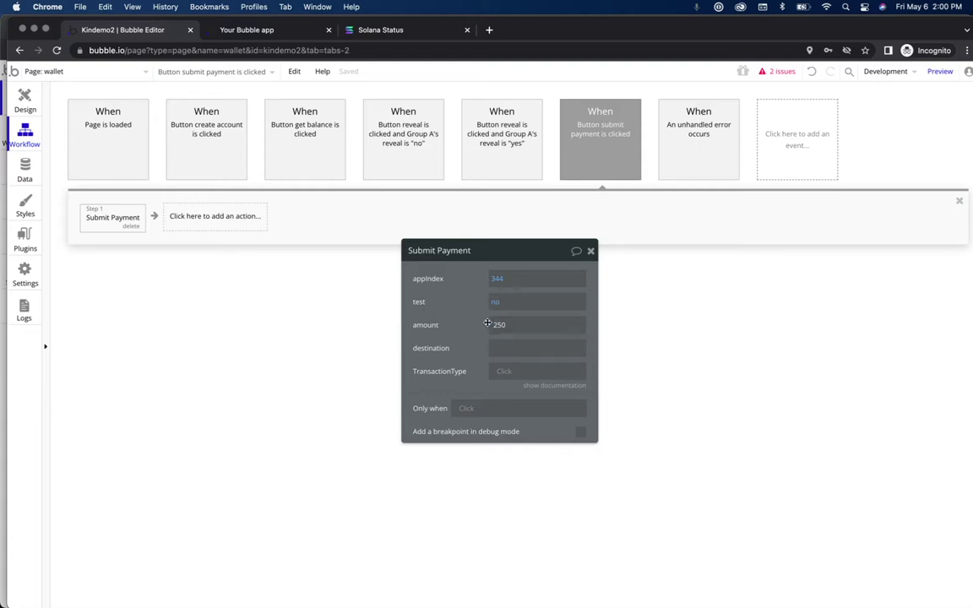
Step: Replace the amount 250 with Input amount's value
{"action": "double_click", "coordinate": [499, 325]}
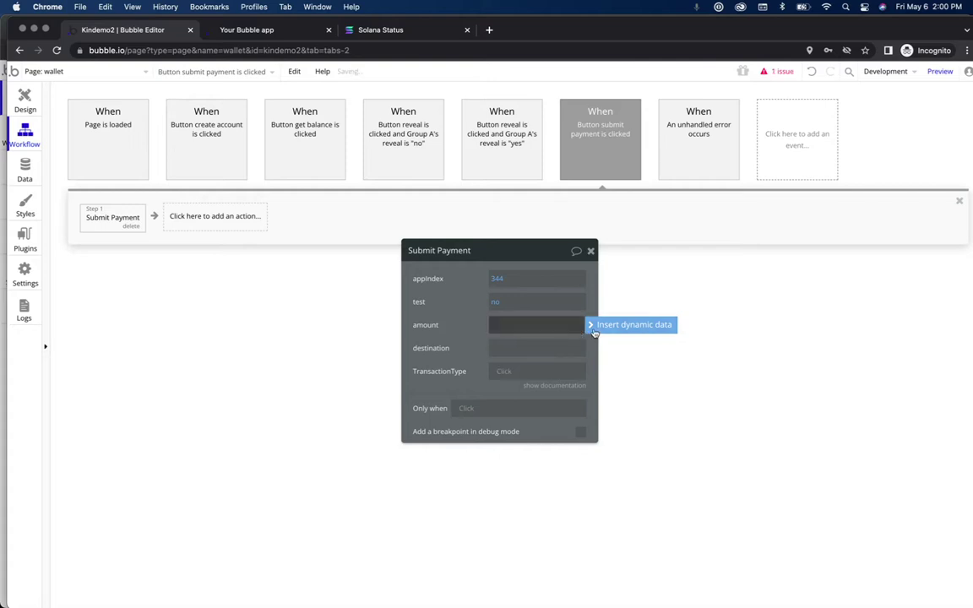
{"action": "left_click", "coordinate": [591, 325]}
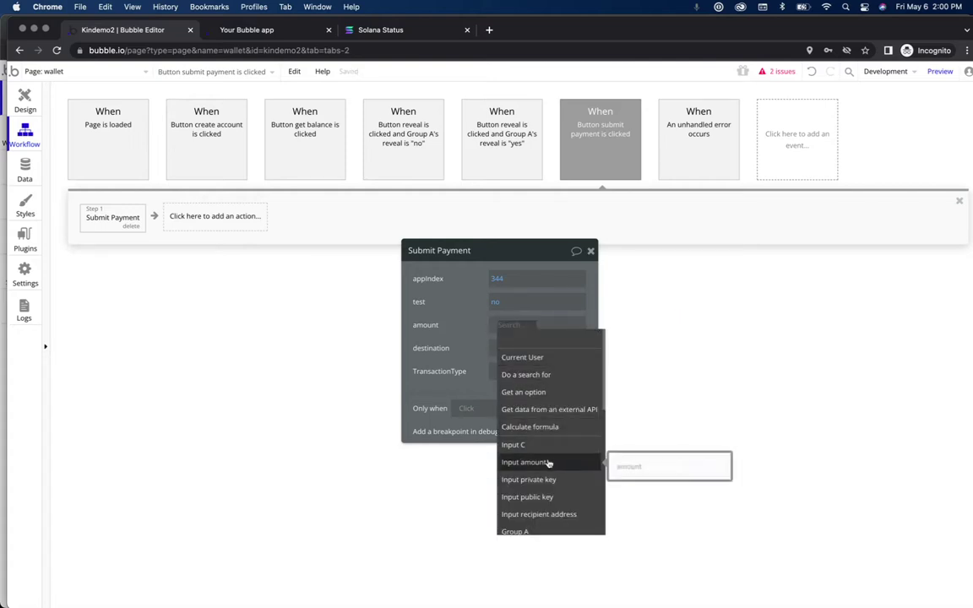
{"action": "left_click", "coordinate": [549, 462]}
{"action": "left_click", "coordinate": [587, 338]}
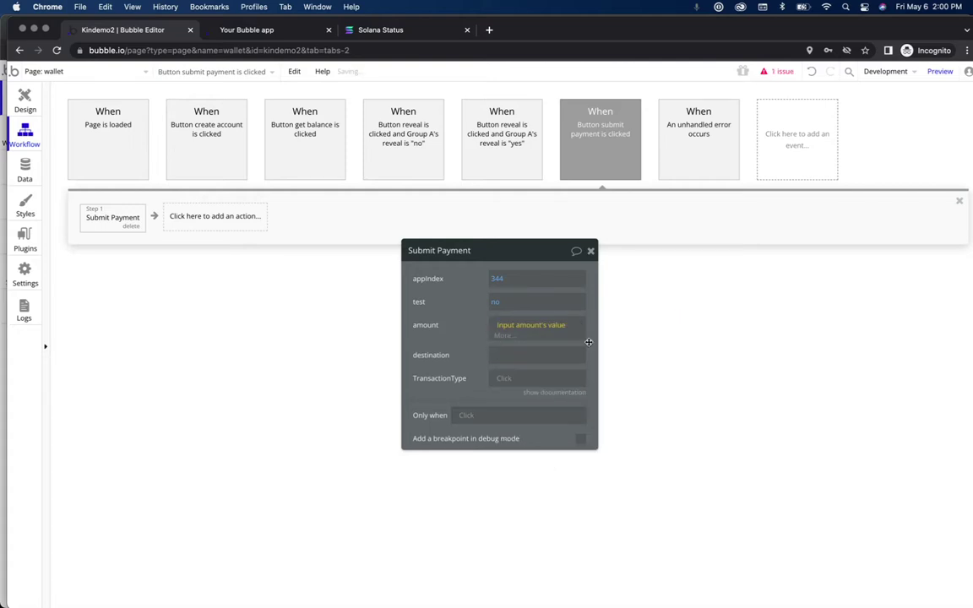
Step: Set destination to Input recipient address's value and reveal the TransactionType value codes
{"action": "left_click", "coordinate": [498, 347]}
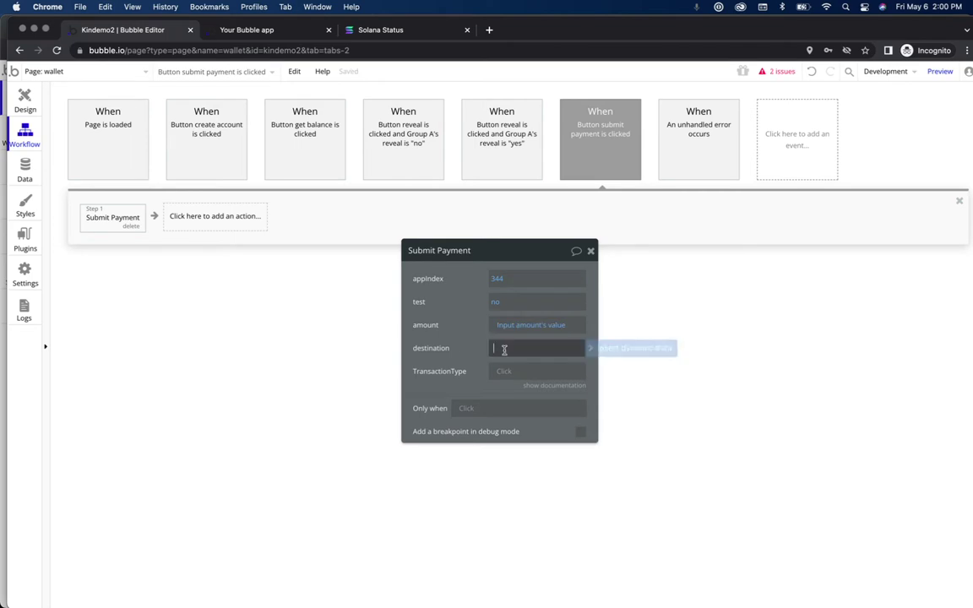
{"action": "left_click", "coordinate": [630, 348]}
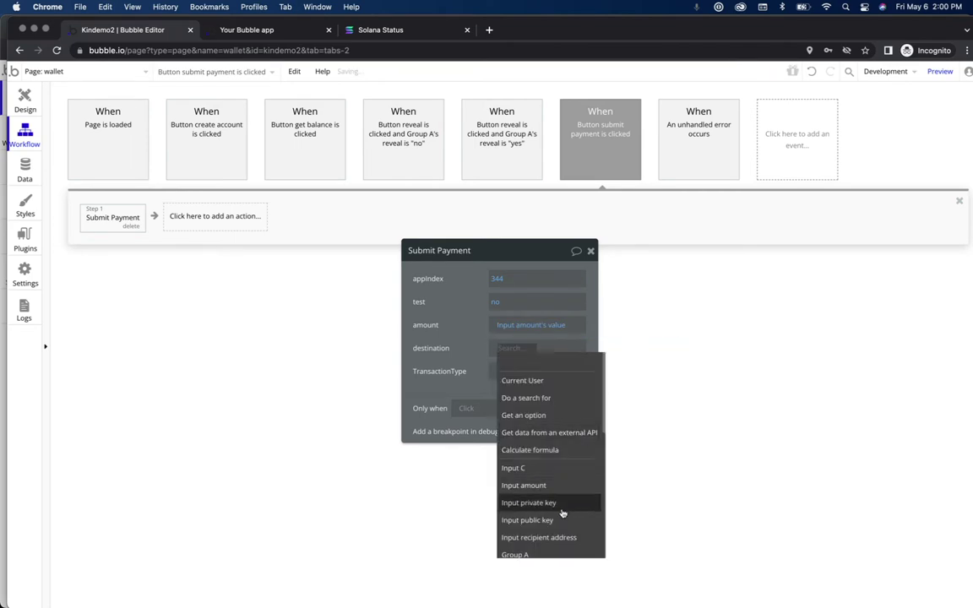
{"action": "left_click", "coordinate": [568, 538]}
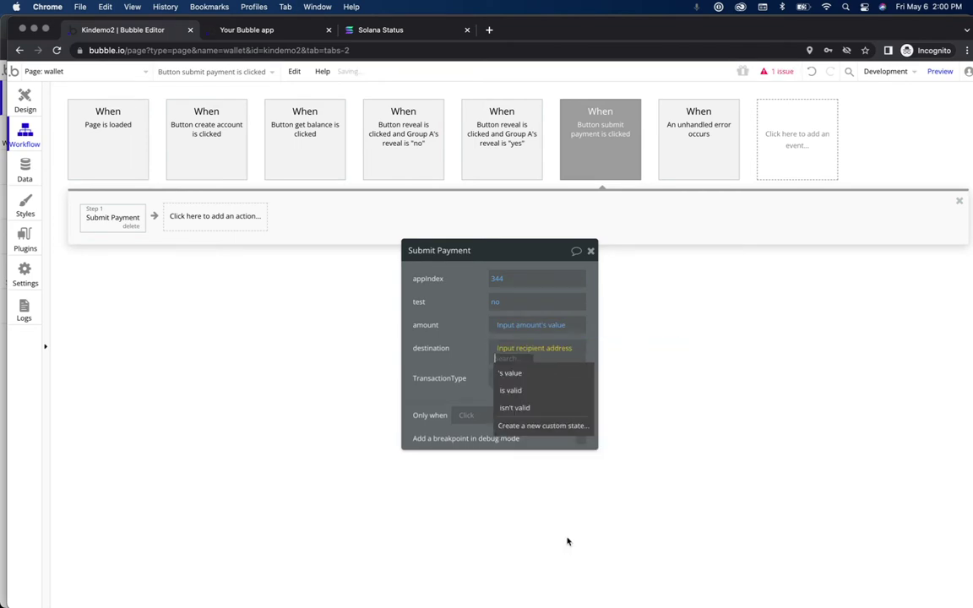
{"action": "left_click", "coordinate": [547, 374]}
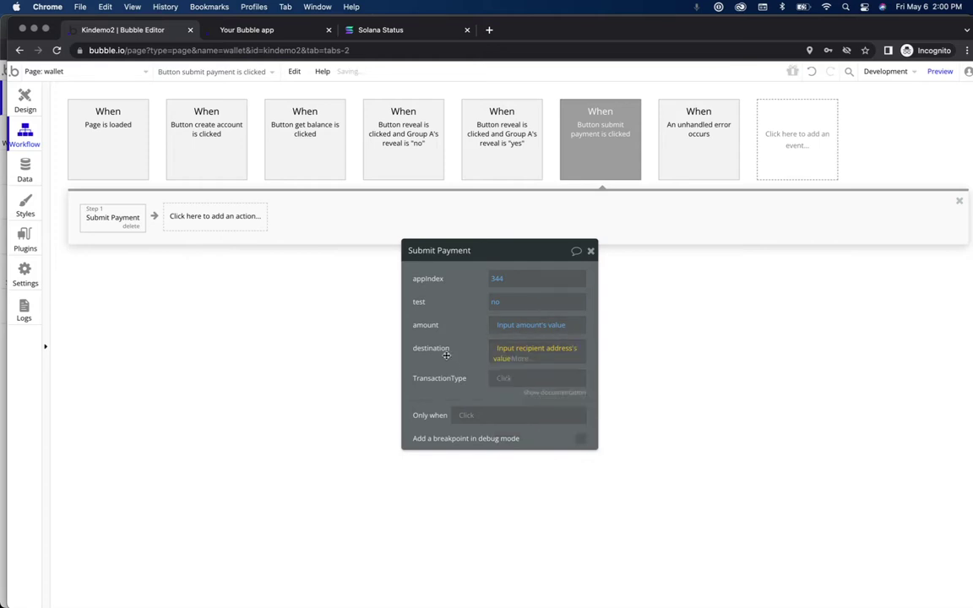
{"action": "left_click_drag", "start_coordinate": [506, 250], "coordinate": [451, 206]}
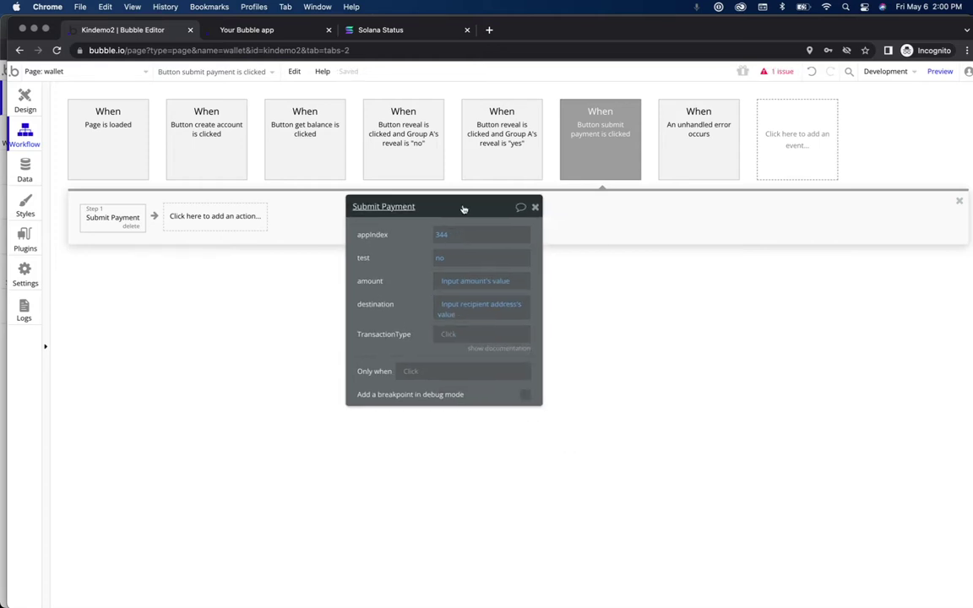
{"action": "left_click", "coordinate": [500, 348]}
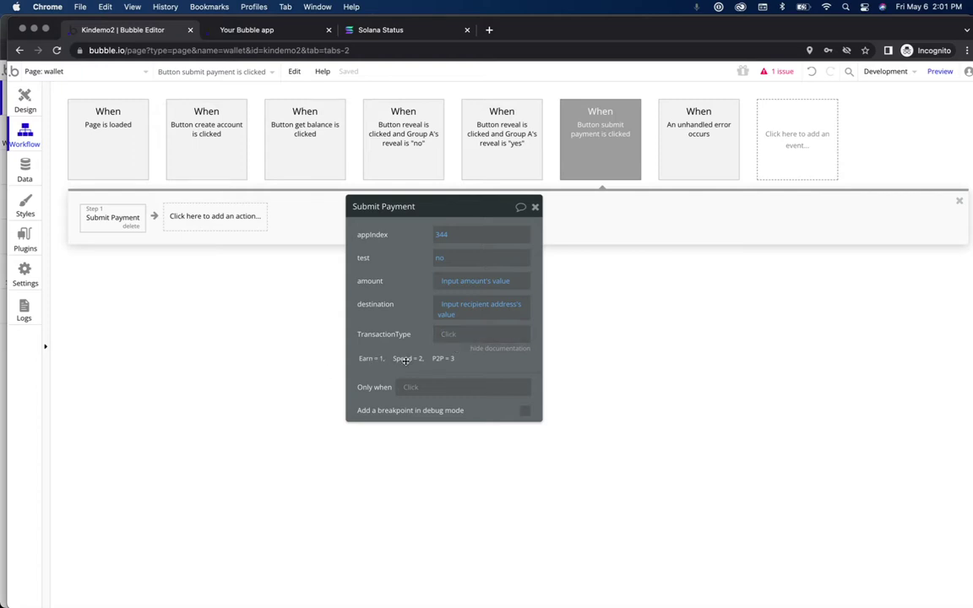
Step: Enter 3 (peer-to-peer) as the Submit Payment step's TransactionType
{"action": "left_click", "coordinate": [446, 336]}
{"action": "type", "text": "3"}
Step: Add a Show message in an alert box step with the custom message 'payment successful'
{"action": "left_click", "coordinate": [203, 221]}
{"action": "type", "text": "show"}
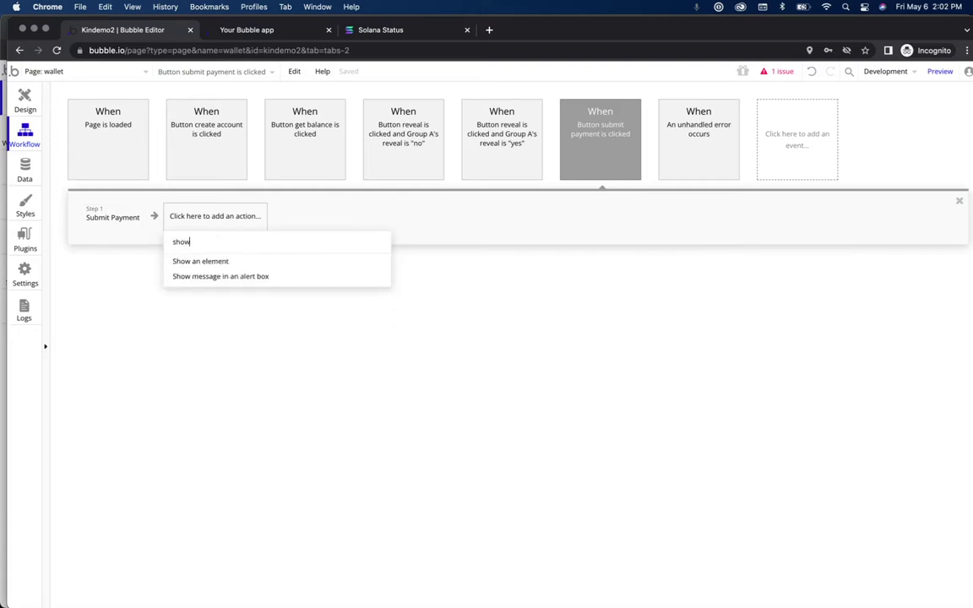
{"action": "left_click", "coordinate": [231, 277]}
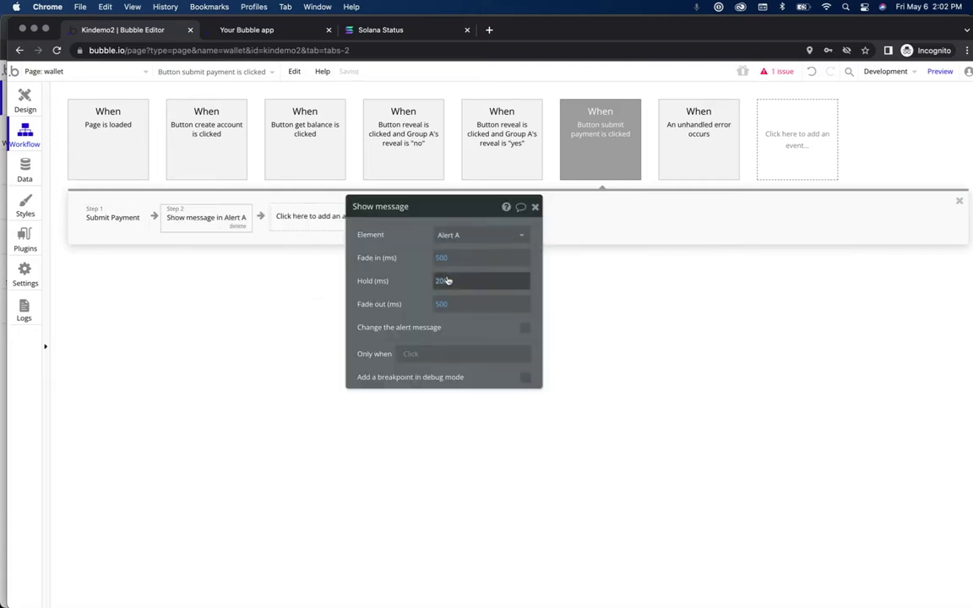
{"action": "left_click", "coordinate": [525, 330]}
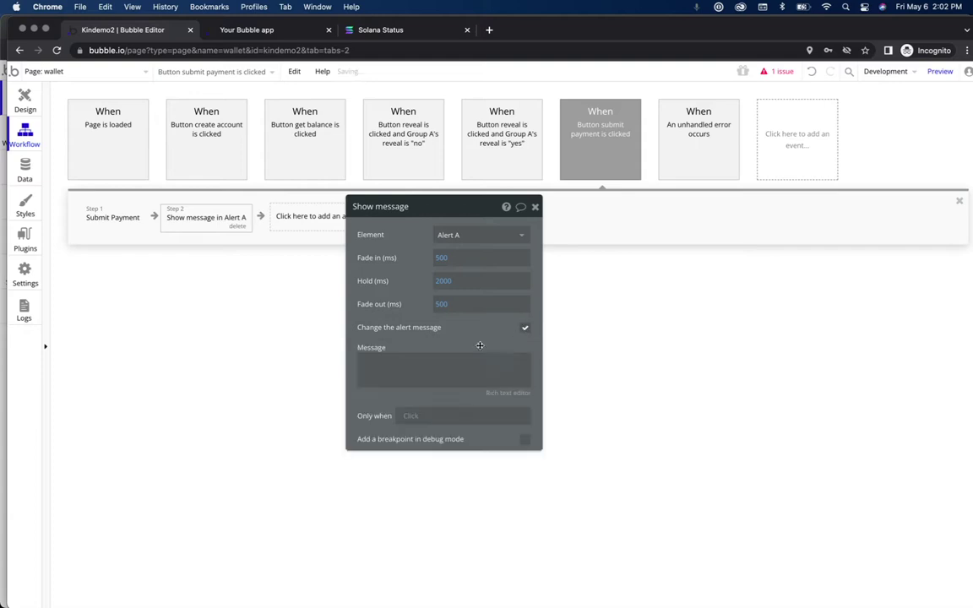
{"action": "left_click", "coordinate": [449, 358]}
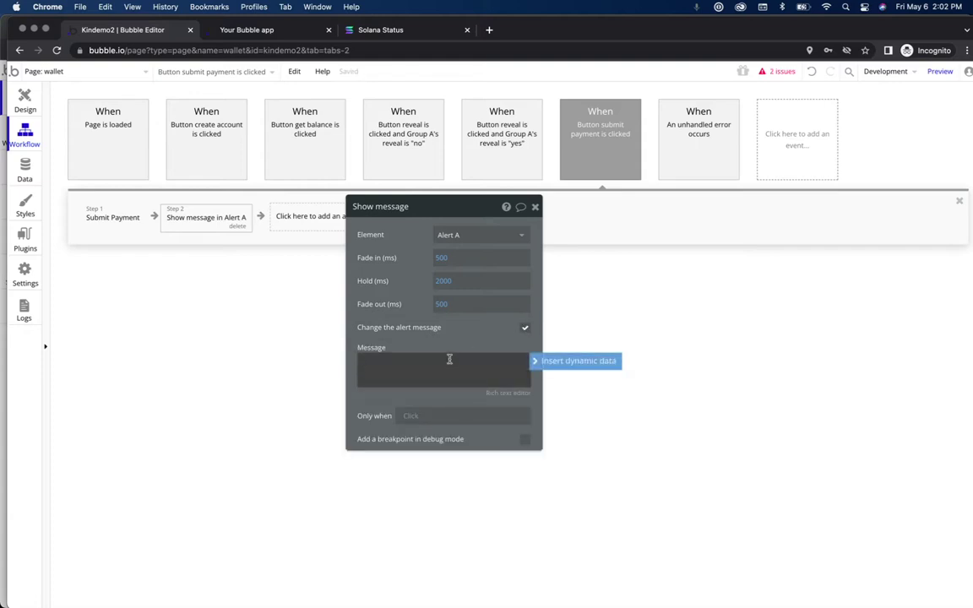
{"action": "type", "text": "payment successful"}
Step: Reopen the Submit Payment step and briefly view the transaction type documentation
{"action": "left_click", "coordinate": [109, 217]}
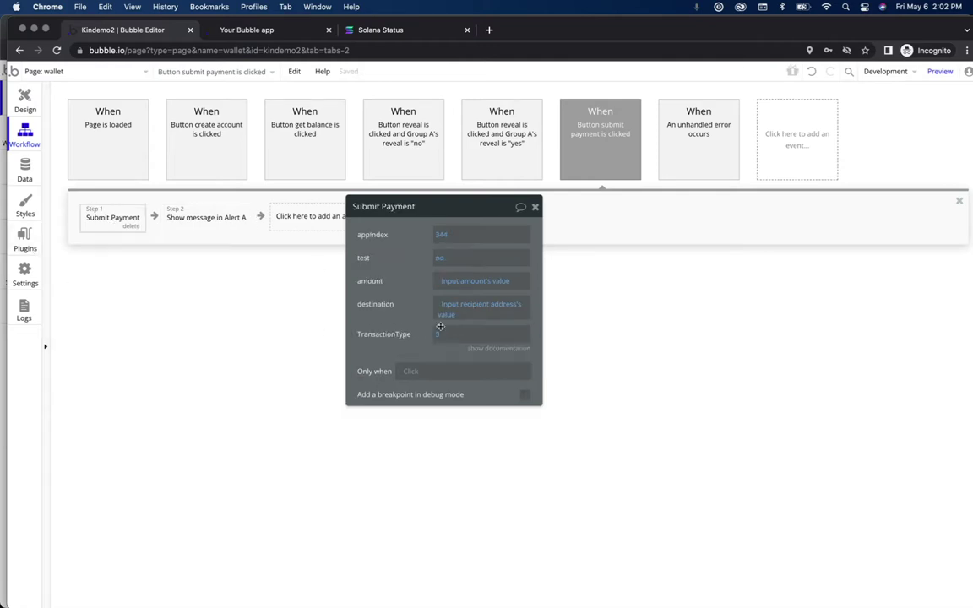
{"action": "left_click", "coordinate": [500, 348]}
{"action": "left_click", "coordinate": [499, 348]}
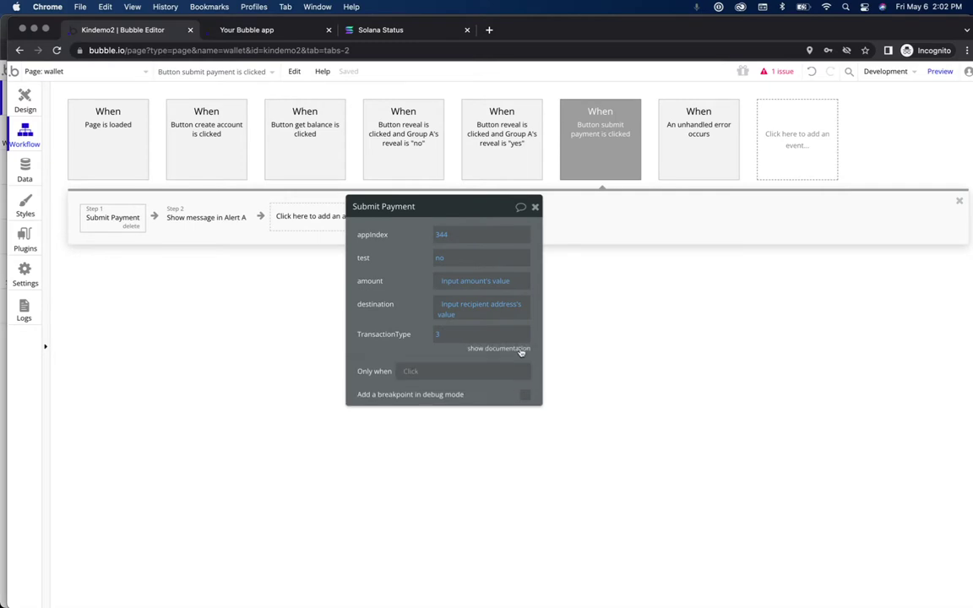
Step: Preview the wallet app and fetch its balance, which shows 1000
{"action": "left_click", "coordinate": [940, 72]}
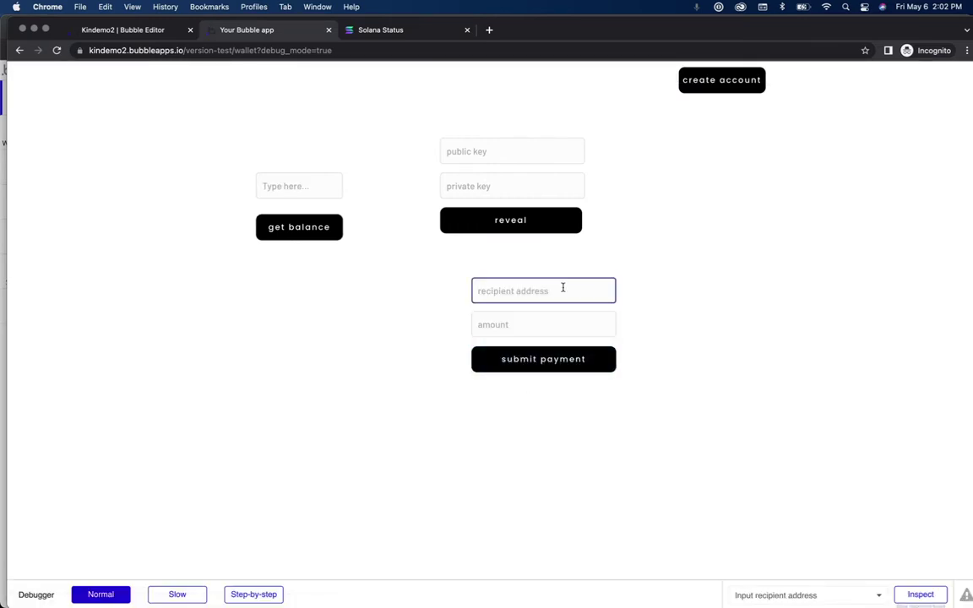
{"action": "left_click_drag", "start_coordinate": [731, 34], "coordinate": [687, 129]}
{"action": "left_click", "coordinate": [255, 319]}
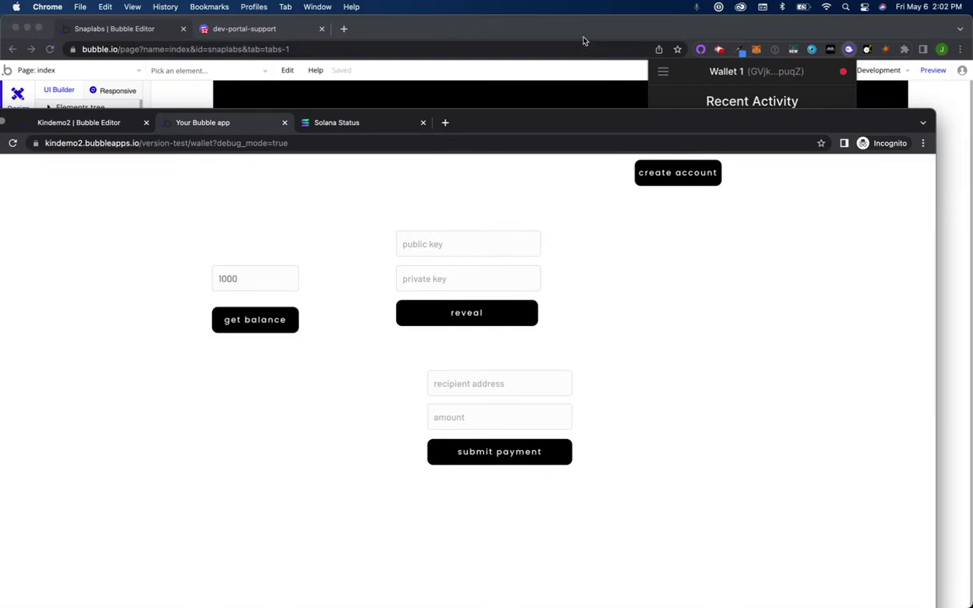
Step: In the Kin Wallet extension, view the KIN token's 201,153 balance and history
{"action": "left_click", "coordinate": [615, 44]}
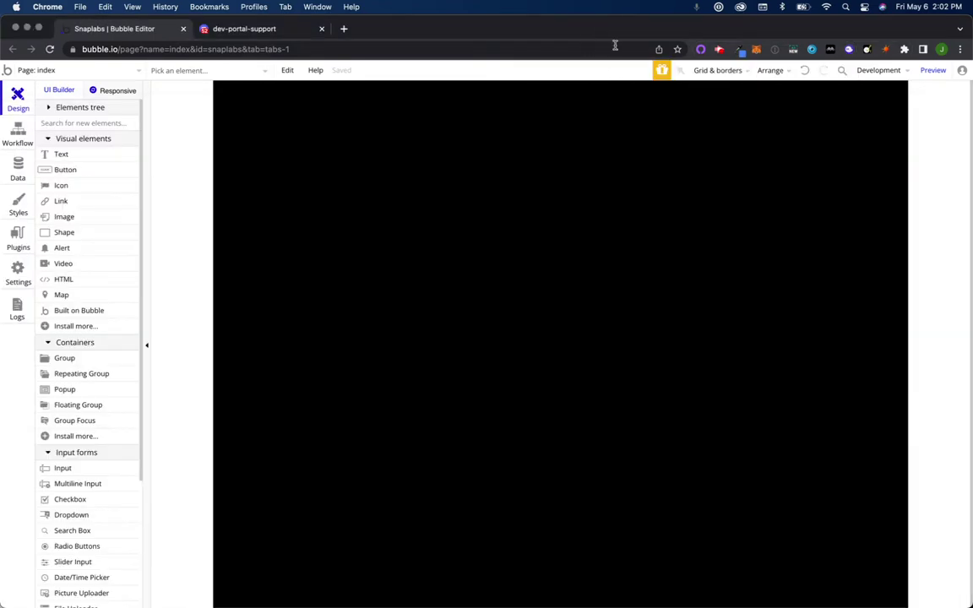
{"action": "left_click", "coordinate": [849, 50]}
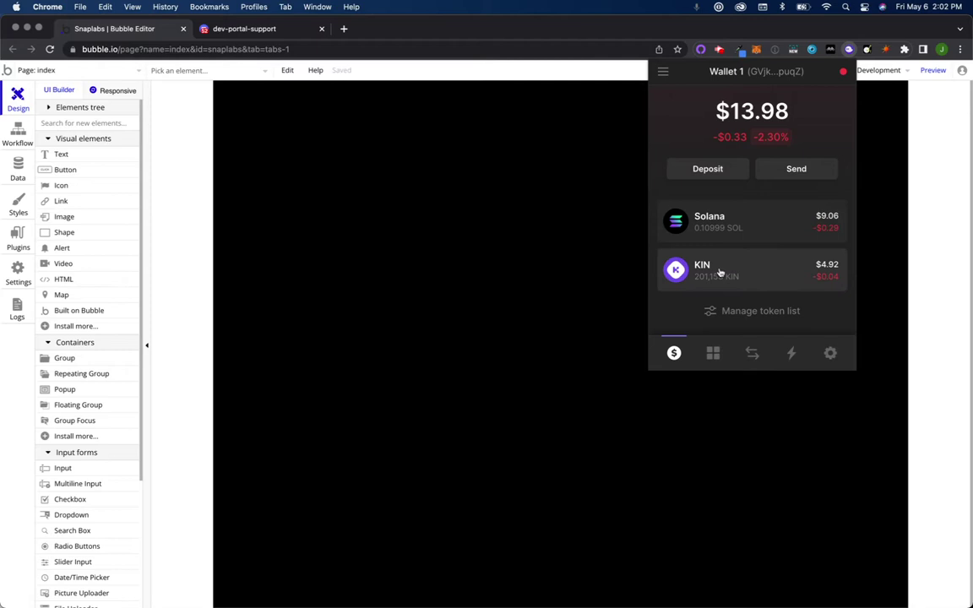
{"action": "left_click", "coordinate": [719, 271]}
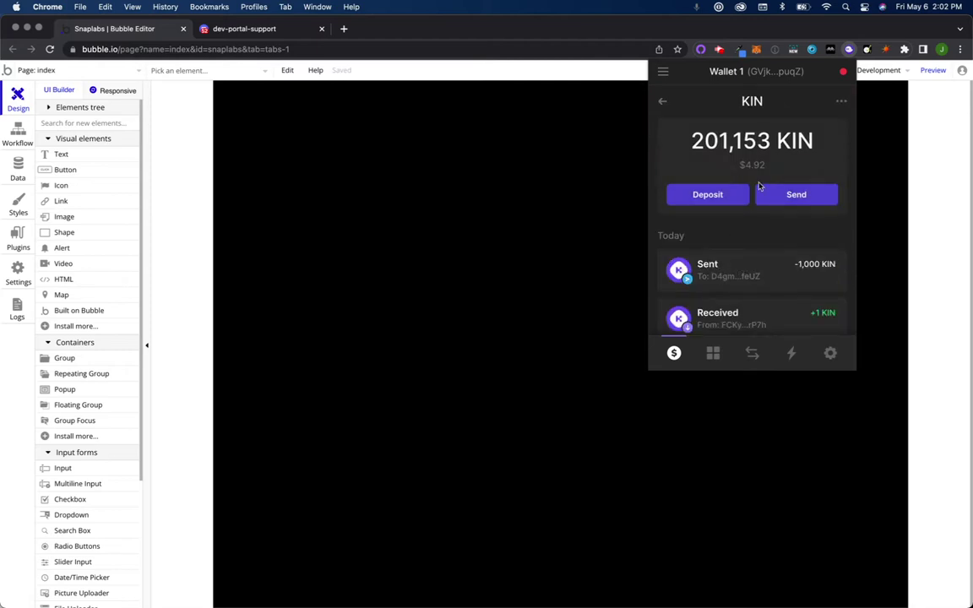
{"action": "left_click", "coordinate": [662, 101]}
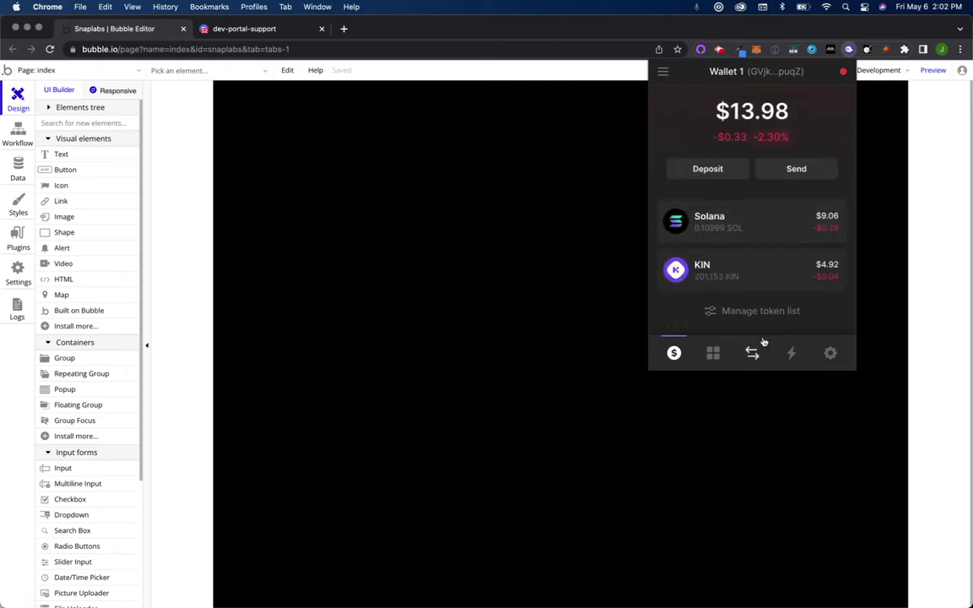
Step: Copy the Kin wallet's address to the clipboard and close the popup
{"action": "left_click", "coordinate": [773, 71]}
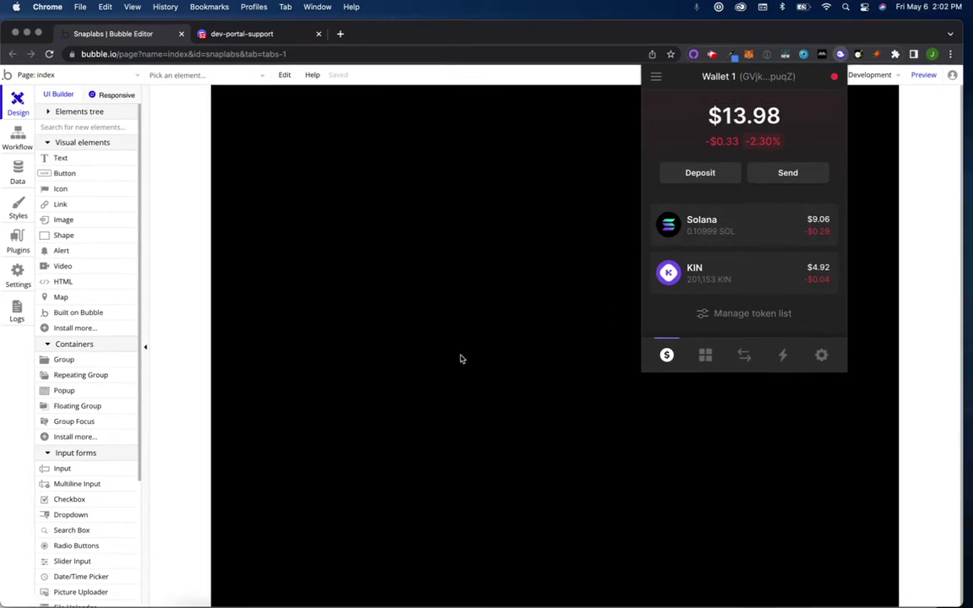
{"action": "left_click", "coordinate": [460, 359]}
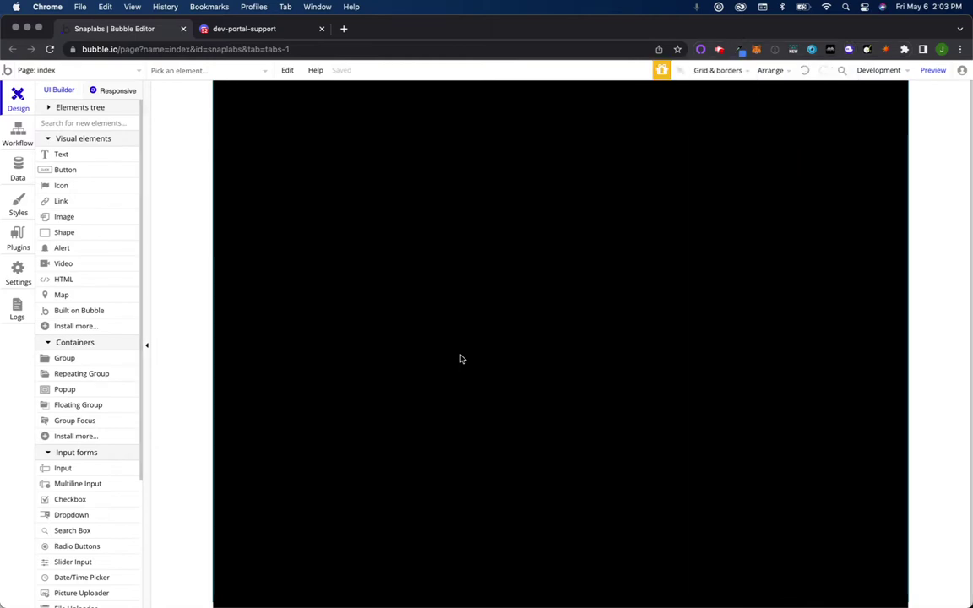
{"action": "key", "text": "ctrl+Up"}
Step: In the preview, paste the copied recipient address, enter amount 100, and submit the payment
{"action": "left_click", "coordinate": [714, 236]}
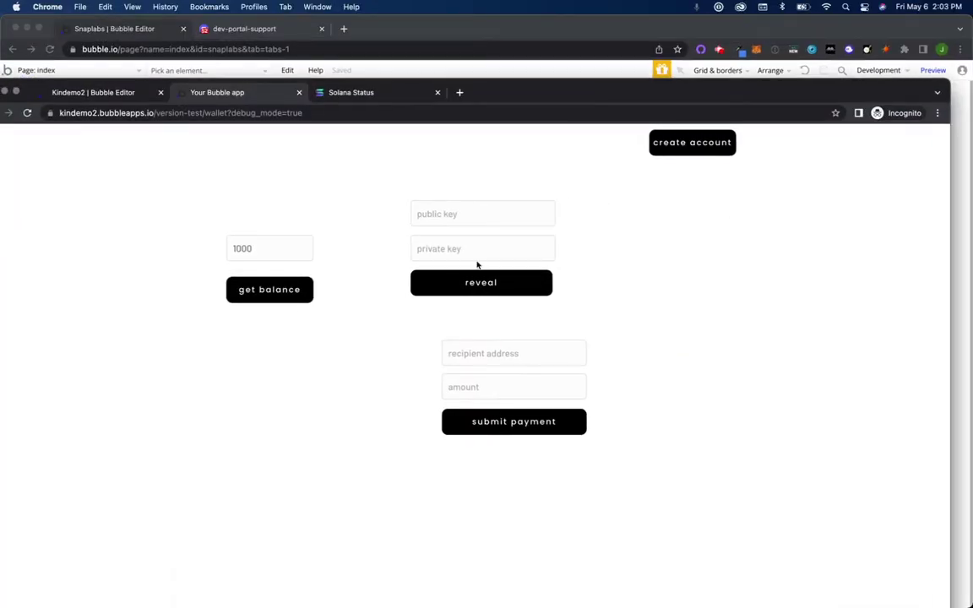
{"action": "left_click", "coordinate": [480, 282]}
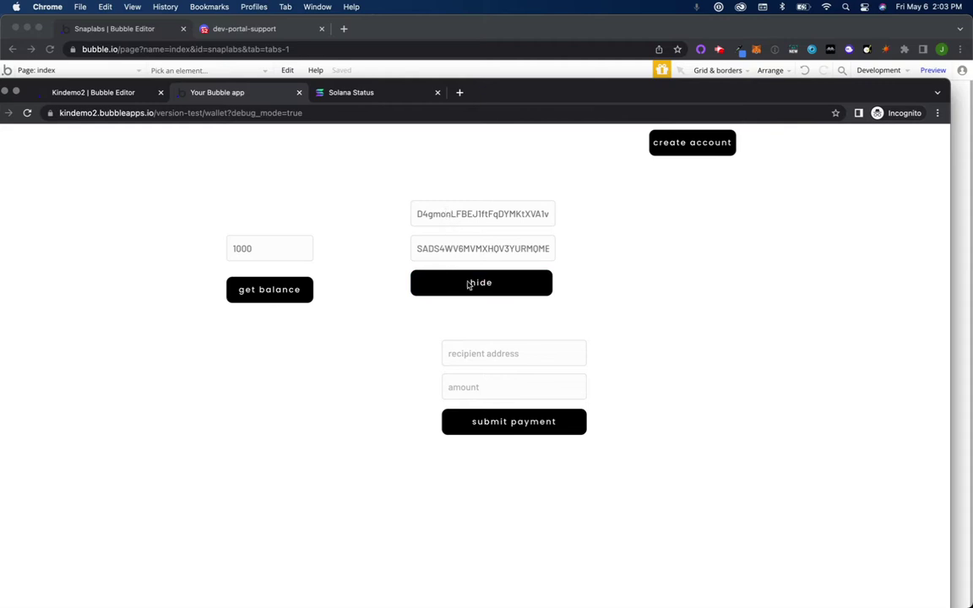
{"action": "left_click", "coordinate": [493, 354]}
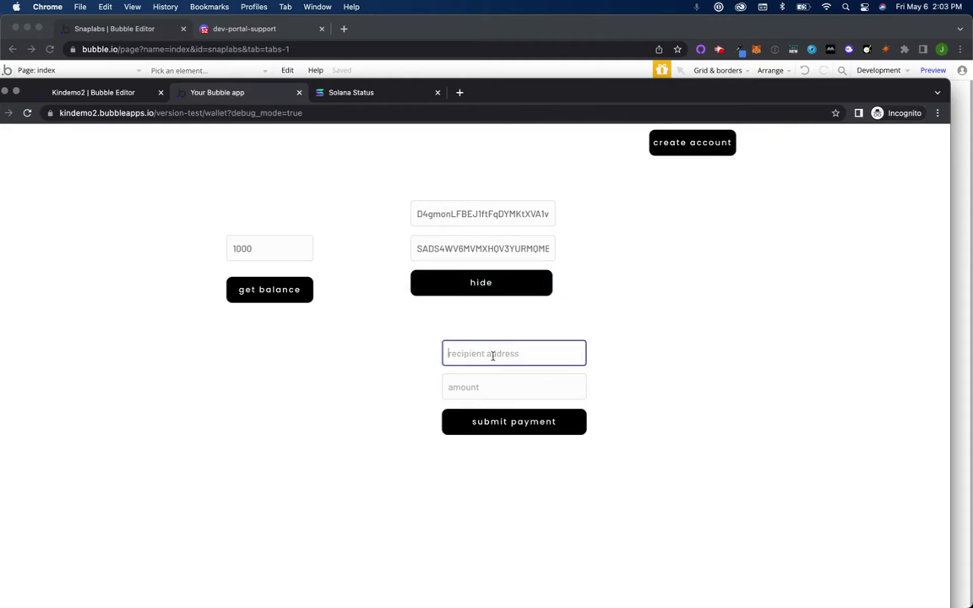
{"action": "key", "text": "super+v"}
{"action": "left_click", "coordinate": [494, 387]}
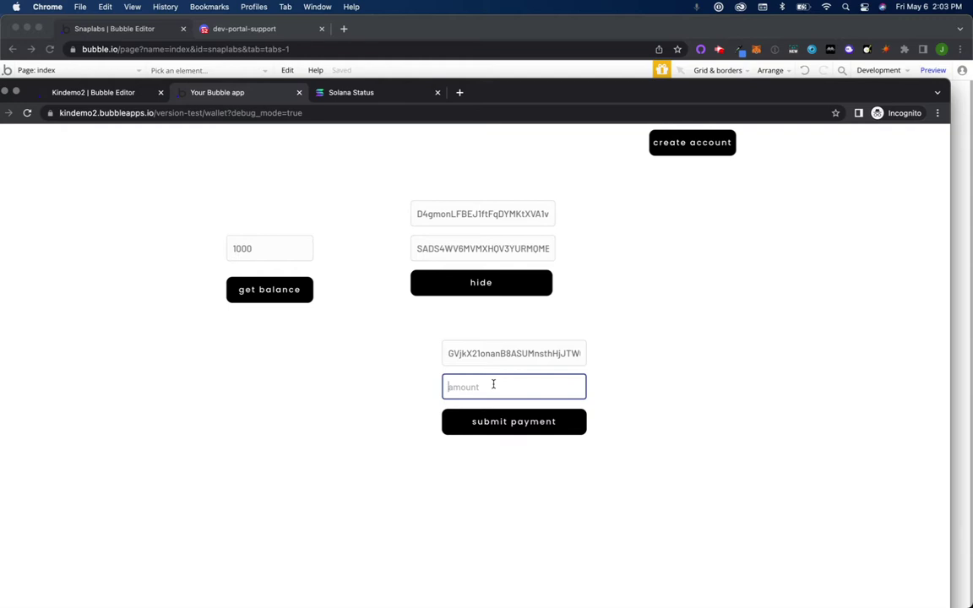
{"action": "type", "text": "100"}
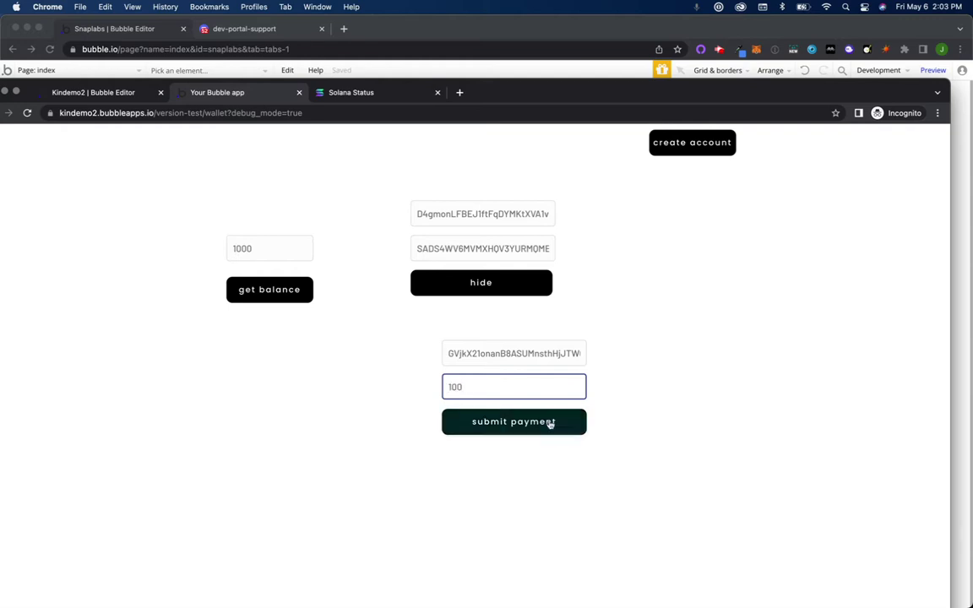
{"action": "left_click", "coordinate": [549, 428]}
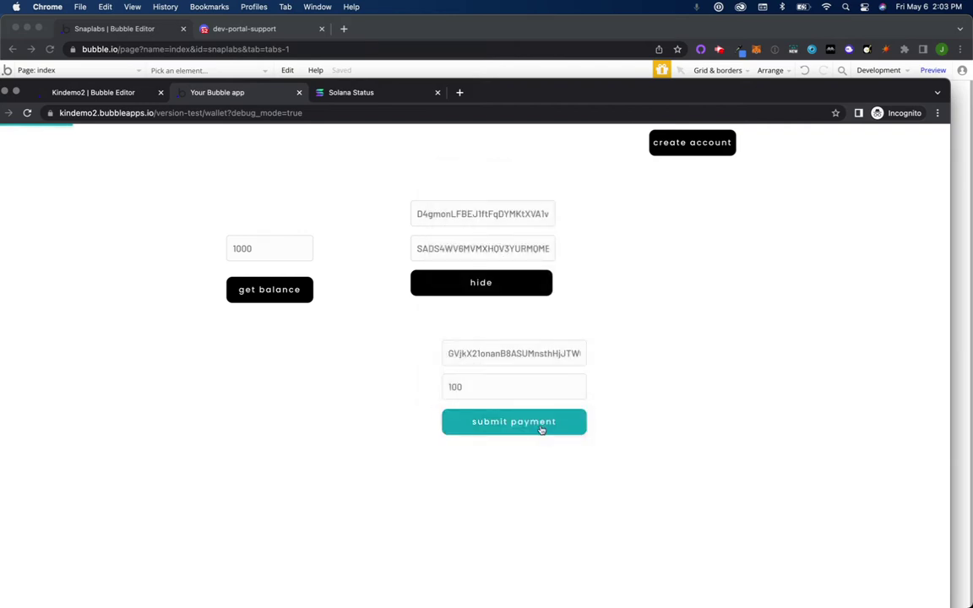
{"action": "left_click_drag", "start_coordinate": [510, 90], "coordinate": [539, 5]}
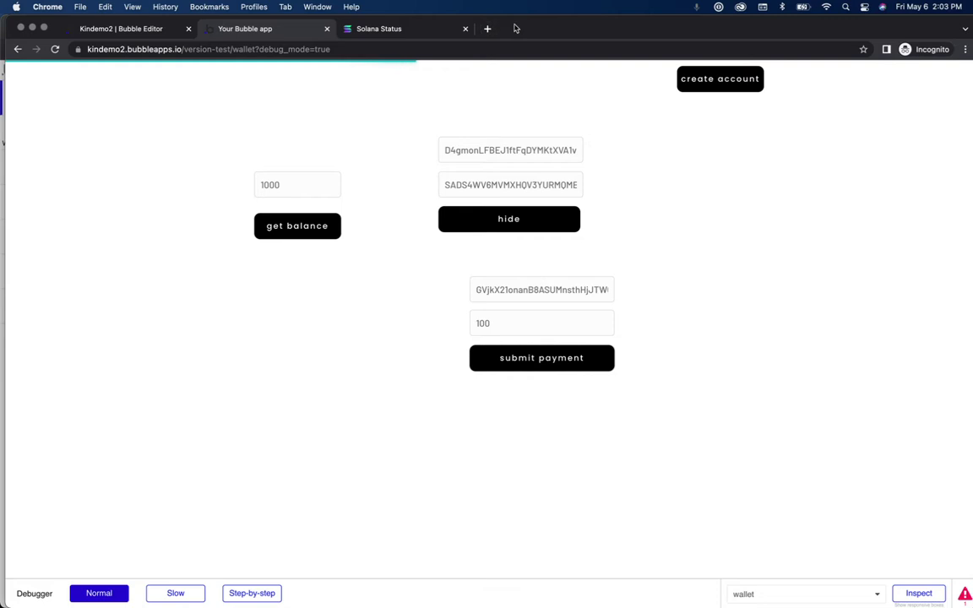
Step: Reload the wallet preview, re-fetch the balance (still 1000), and switch to the editor window
{"action": "left_click_drag", "start_coordinate": [515, 29], "coordinate": [495, 61]}
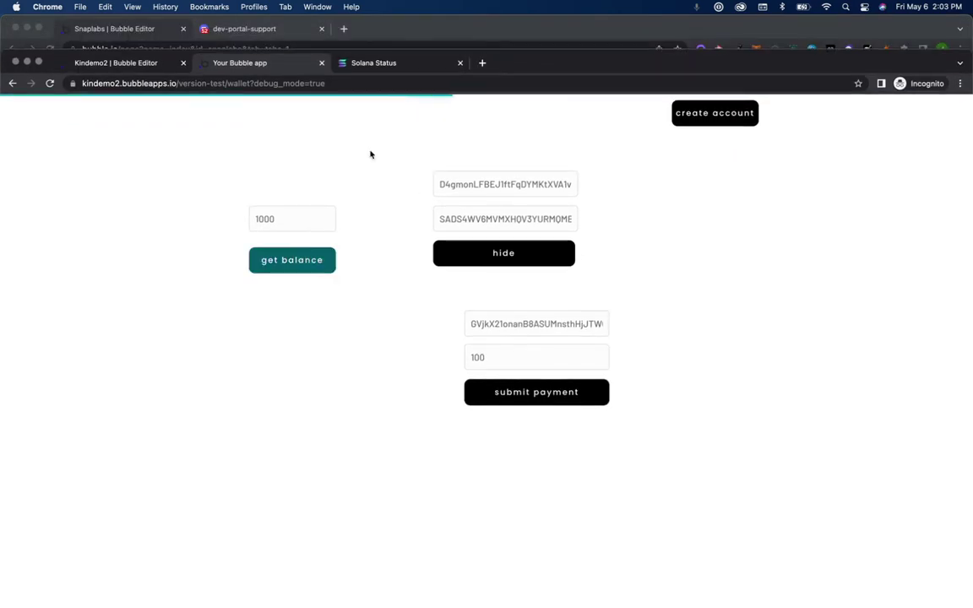
{"action": "left_click", "coordinate": [430, 82]}
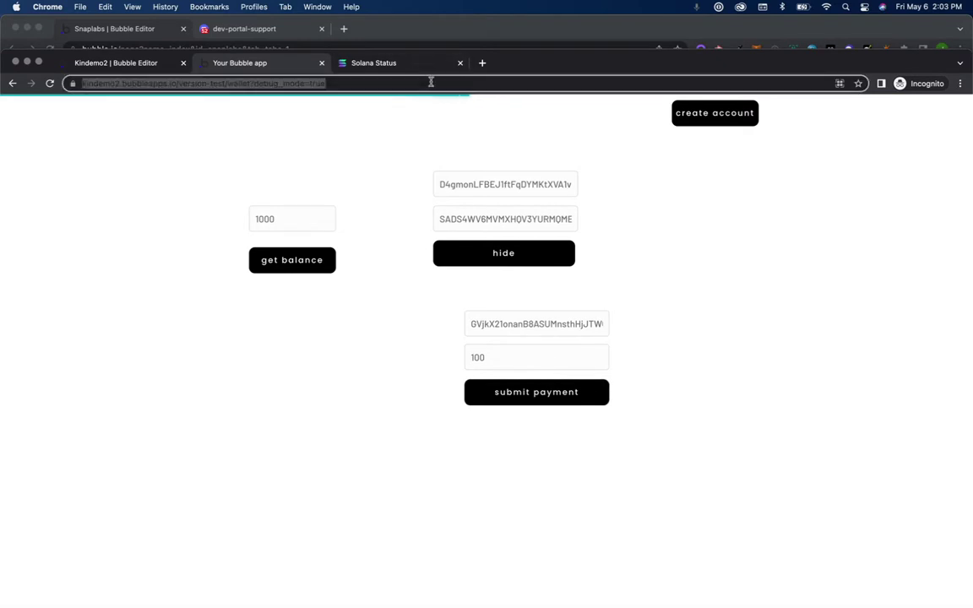
{"action": "key", "text": "Return"}
{"action": "left_click", "coordinate": [531, 233]}
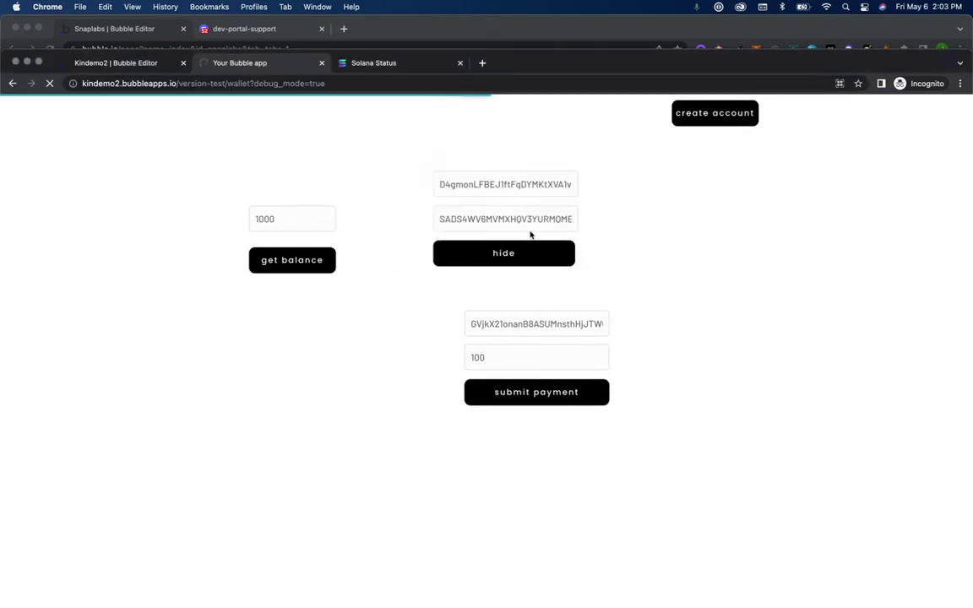
{"action": "left_click", "coordinate": [325, 258]}
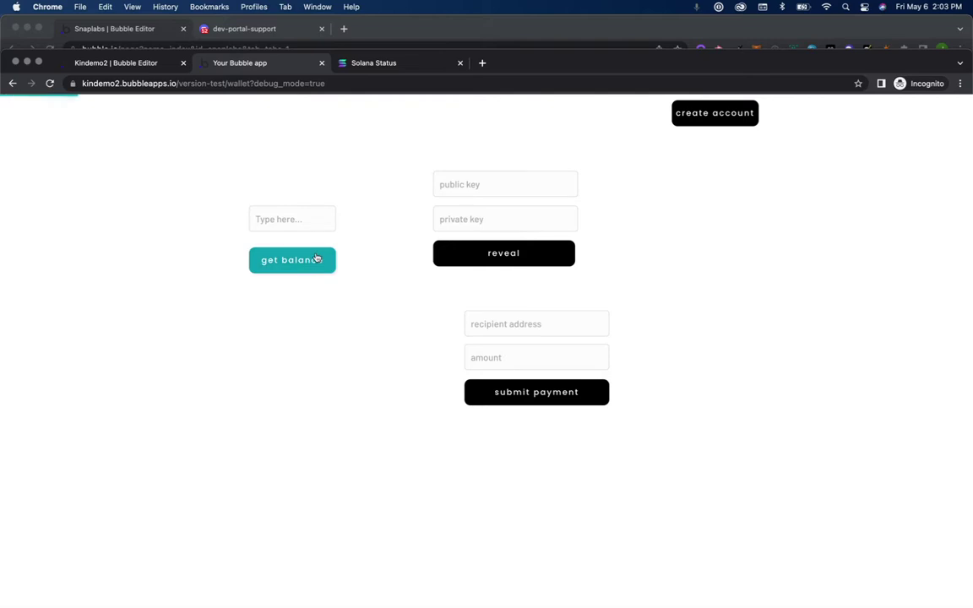
{"action": "left_click", "coordinate": [614, 31]}
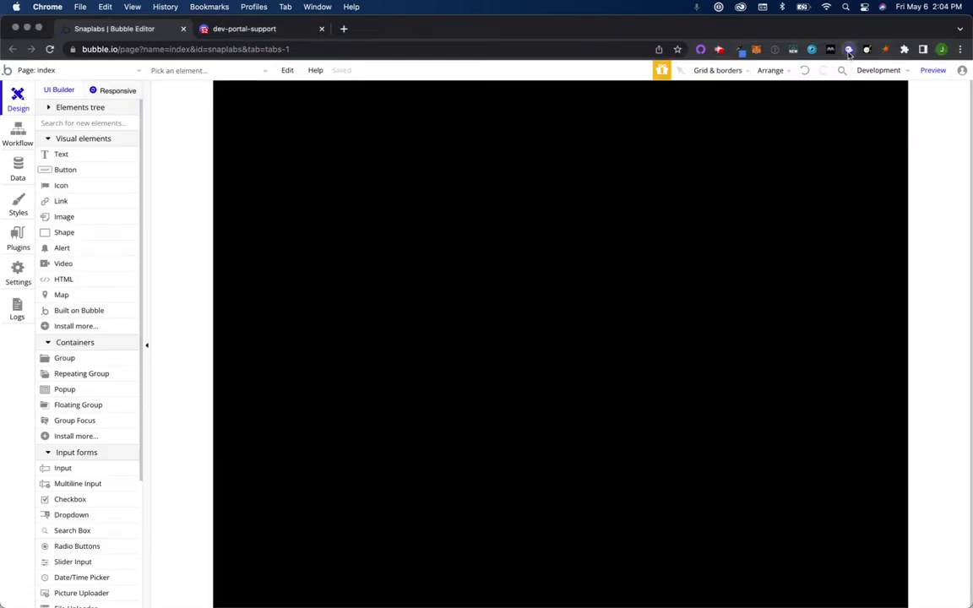
Step: In Kin Wallet, open the received +100 KIN transaction, balance now 201,253
{"action": "left_click", "coordinate": [849, 51]}
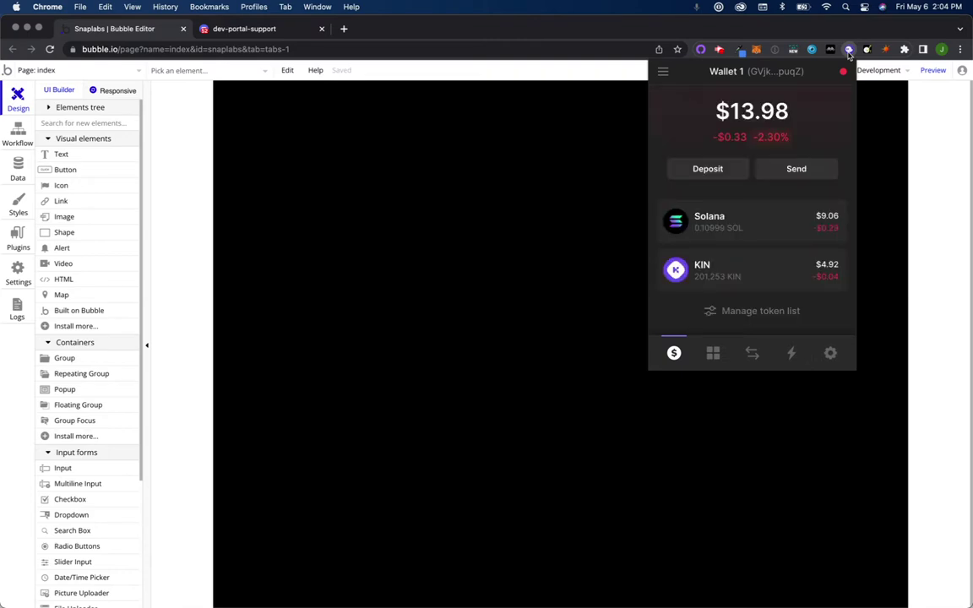
{"action": "left_click", "coordinate": [752, 272]}
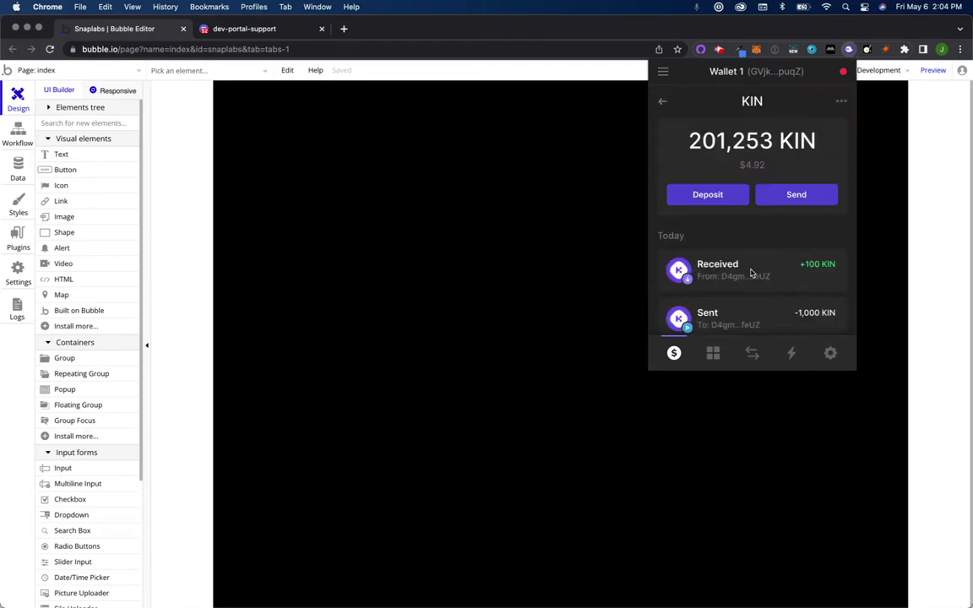
{"action": "scroll", "coordinate": [752, 270], "scroll_direction": "down", "scroll_amount": 1}
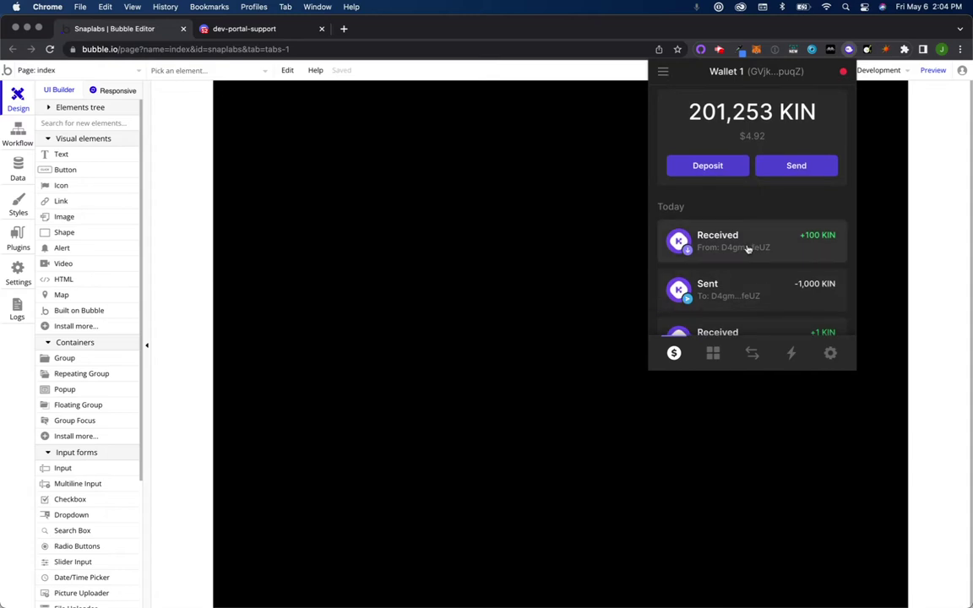
{"action": "left_click", "coordinate": [758, 248]}
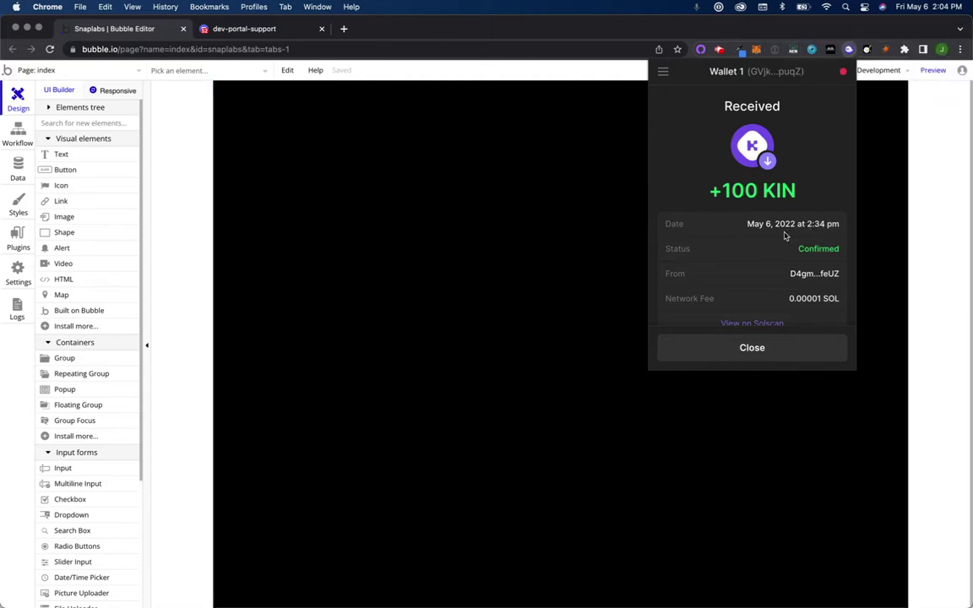
Step: Return to the wallet preview, fetch the balance again, and reload the page
{"action": "key", "text": "ctrl+Up"}
{"action": "left_click", "coordinate": [464, 138]}
{"action": "left_click", "coordinate": [307, 270]}
{"action": "left_click", "coordinate": [289, 261]}
{"action": "left_click", "coordinate": [365, 83]}
{"action": "key", "text": "Return"}
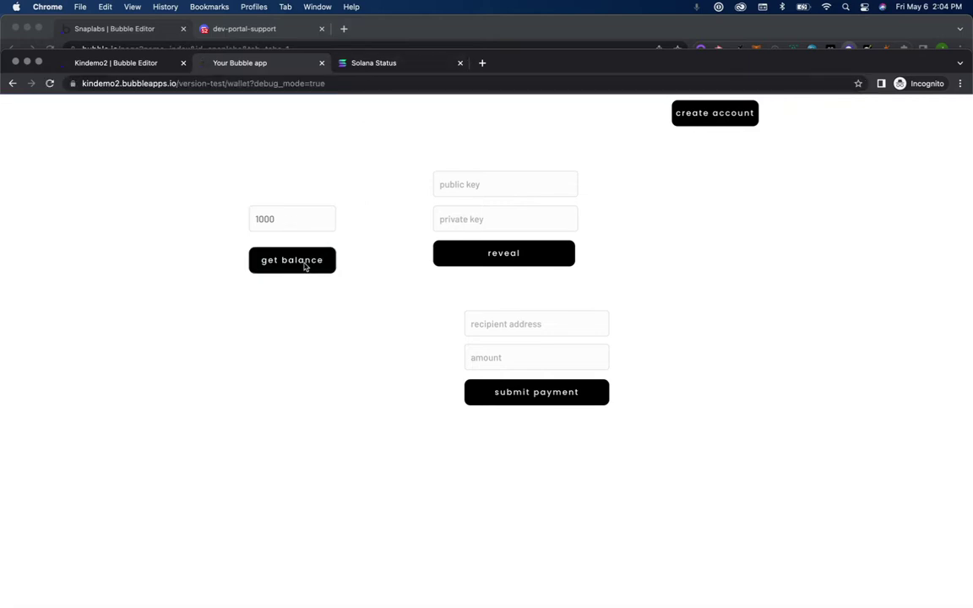
Step: Fetch the preview's balance, now 900, and return to the editor's Workflow tab
{"action": "left_click", "coordinate": [305, 263]}
{"action": "left_click_drag", "start_coordinate": [509, 56], "coordinate": [510, 6]}
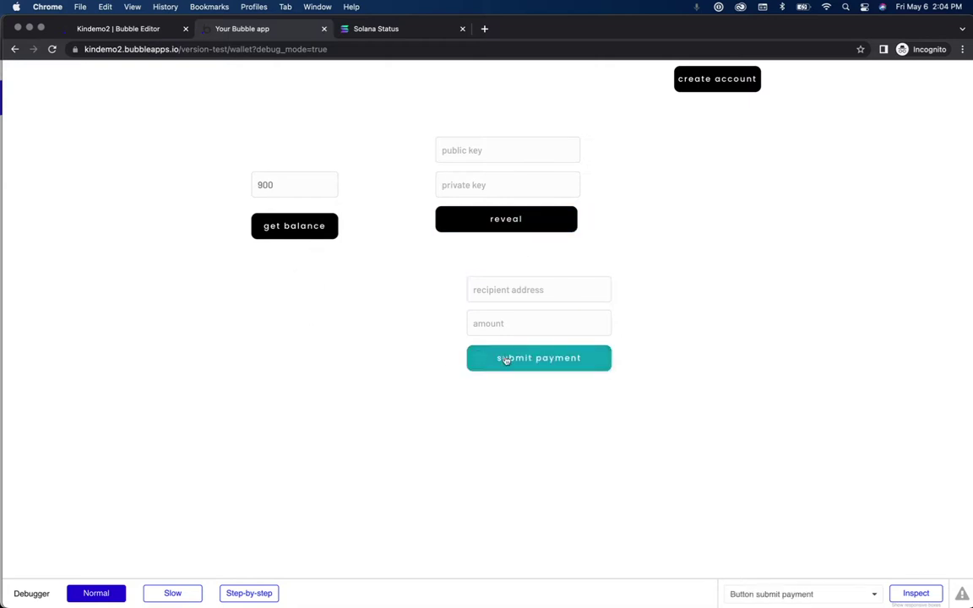
{"action": "left_click", "coordinate": [166, 33]}
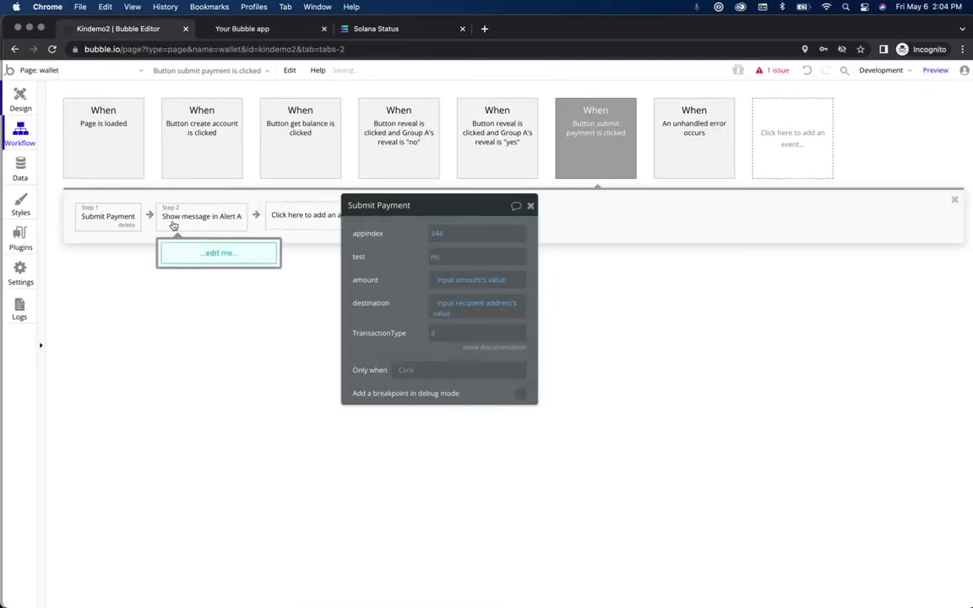
Step: Add a Create a new thing step 3 that creates a new data type 'order'
{"action": "left_click", "coordinate": [315, 216]}
{"action": "type", "text": "create"}
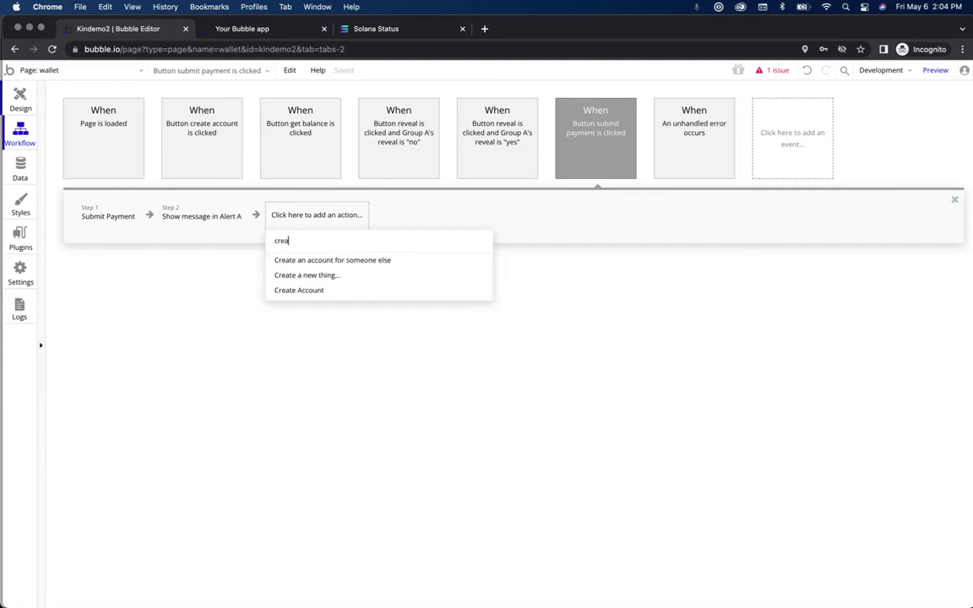
{"action": "left_click", "coordinate": [366, 280]}
{"action": "left_click", "coordinate": [492, 233]}
{"action": "left_click", "coordinate": [482, 270]}
{"action": "type", "text": "ro"}
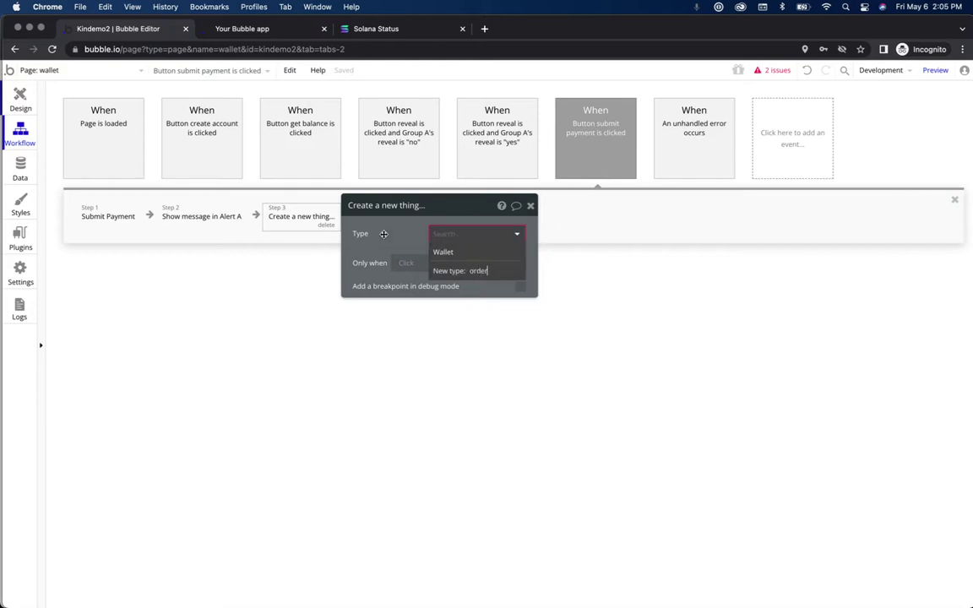
{"action": "key", "text": "Return"}
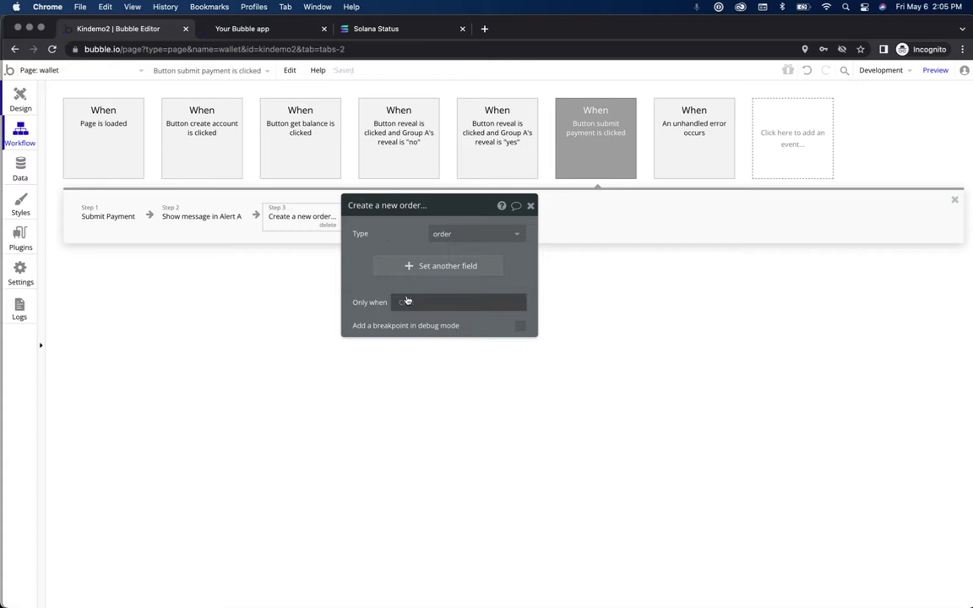
{"action": "left_click", "coordinate": [406, 301]}
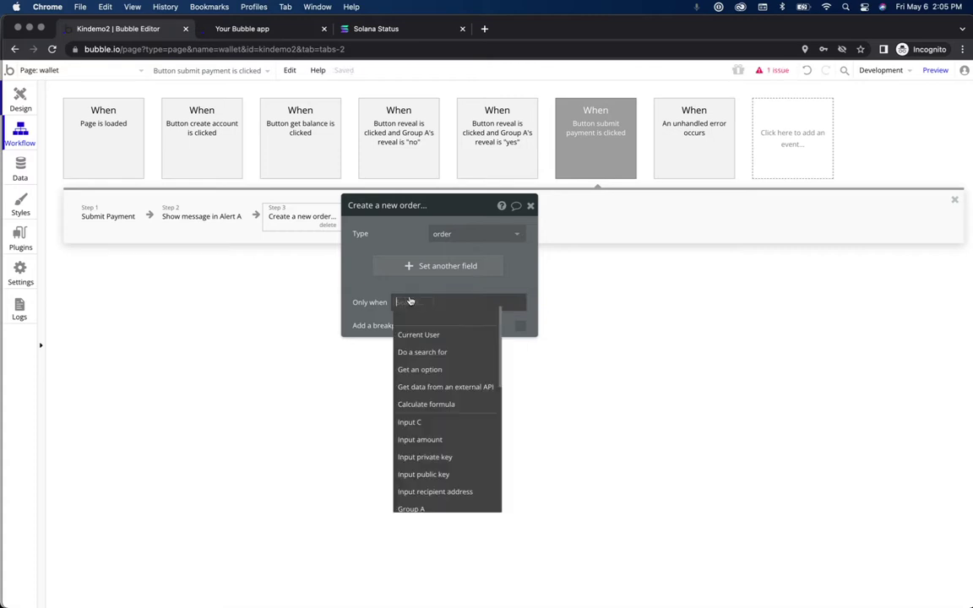
{"action": "left_click", "coordinate": [334, 257]}
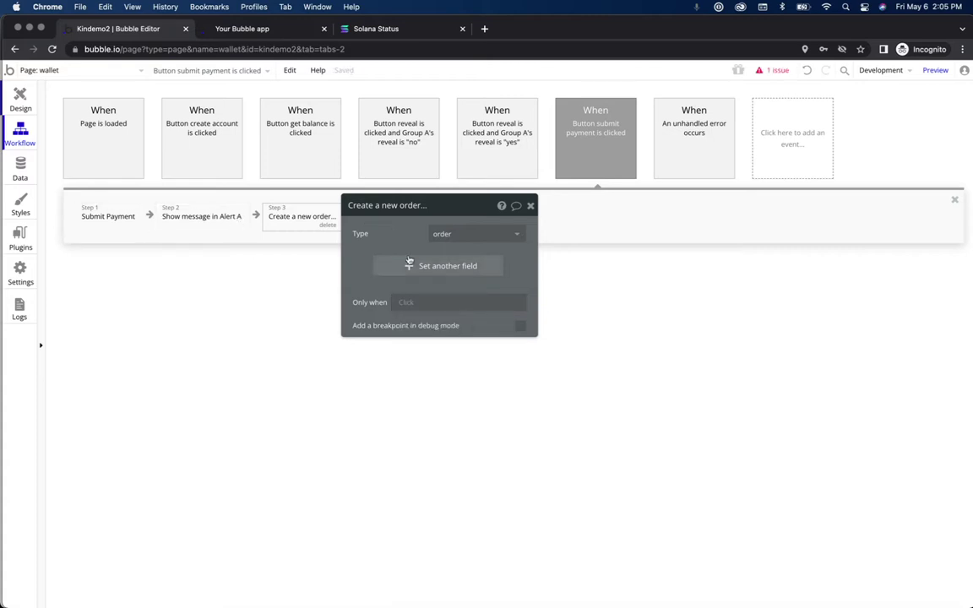
Step: Add a yes/no field fulfillorder to order and set it to yes
{"action": "left_click", "coordinate": [440, 266]}
{"action": "left_click", "coordinate": [367, 259]}
{"action": "left_click", "coordinate": [373, 275]}
{"action": "type", "text": "fulfillorder"}
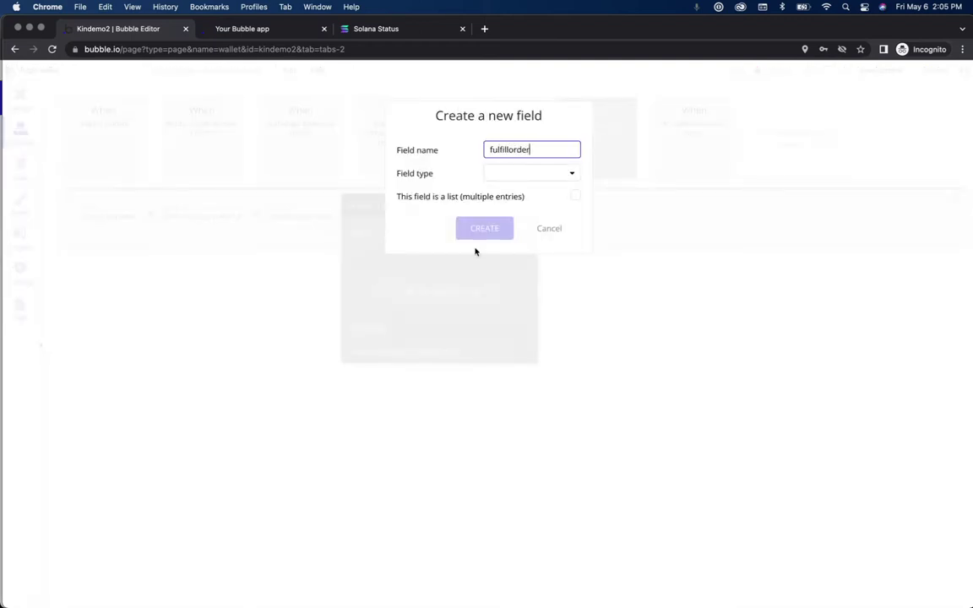
{"action": "left_click", "coordinate": [532, 171]}
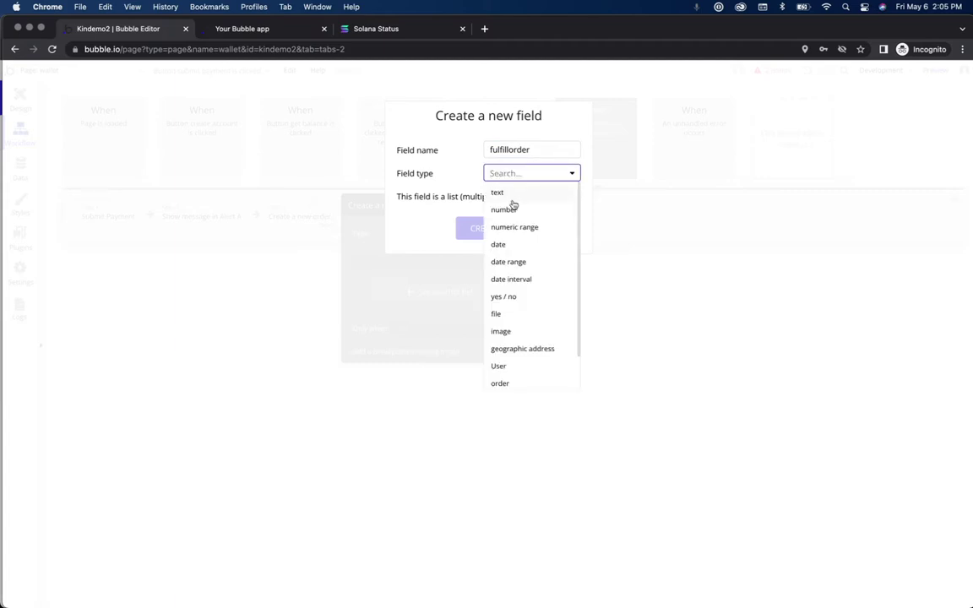
{"action": "left_click", "coordinate": [504, 299]}
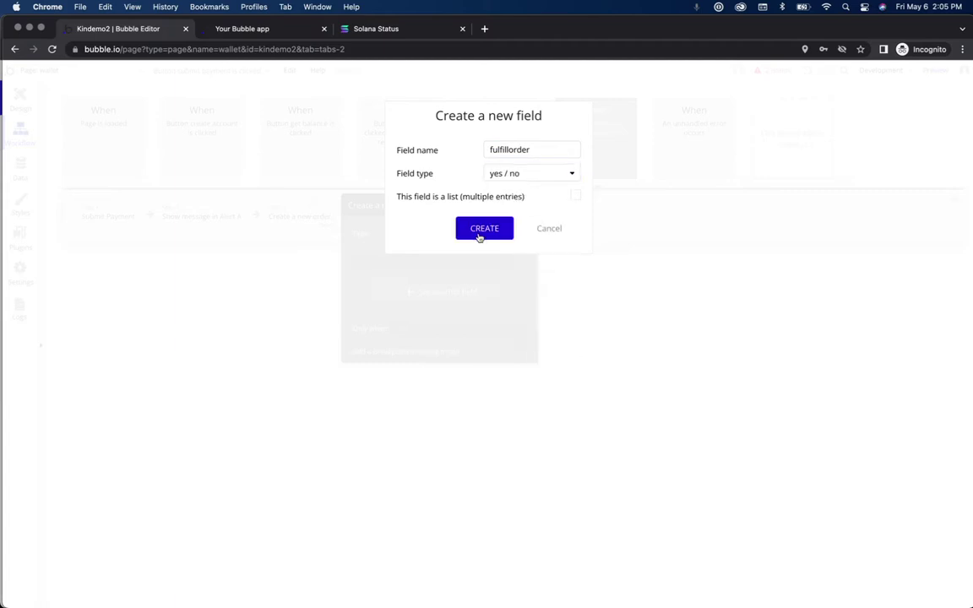
{"action": "left_click", "coordinate": [479, 231]}
{"action": "left_click", "coordinate": [407, 263]}
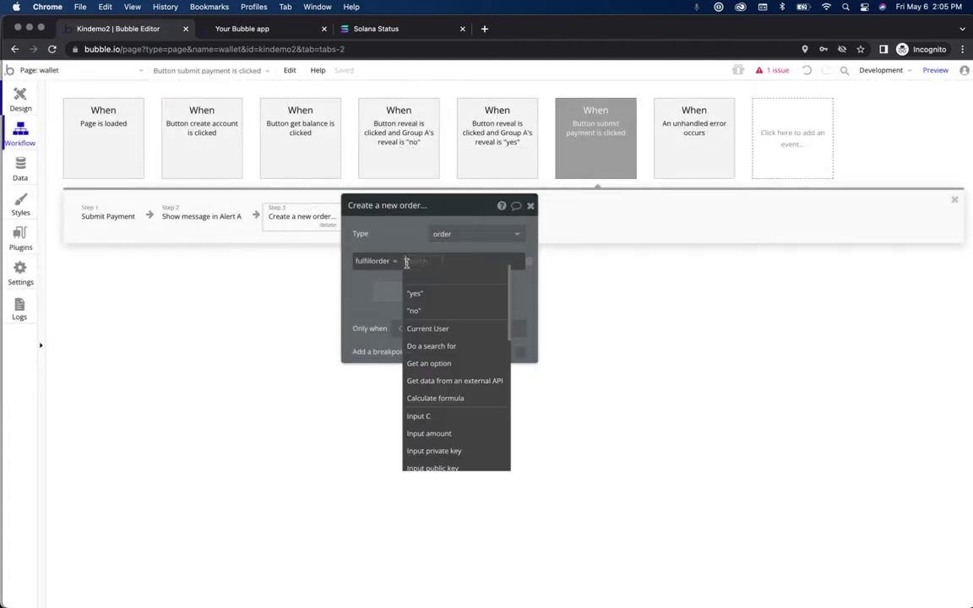
{"action": "left_click", "coordinate": [412, 287]}
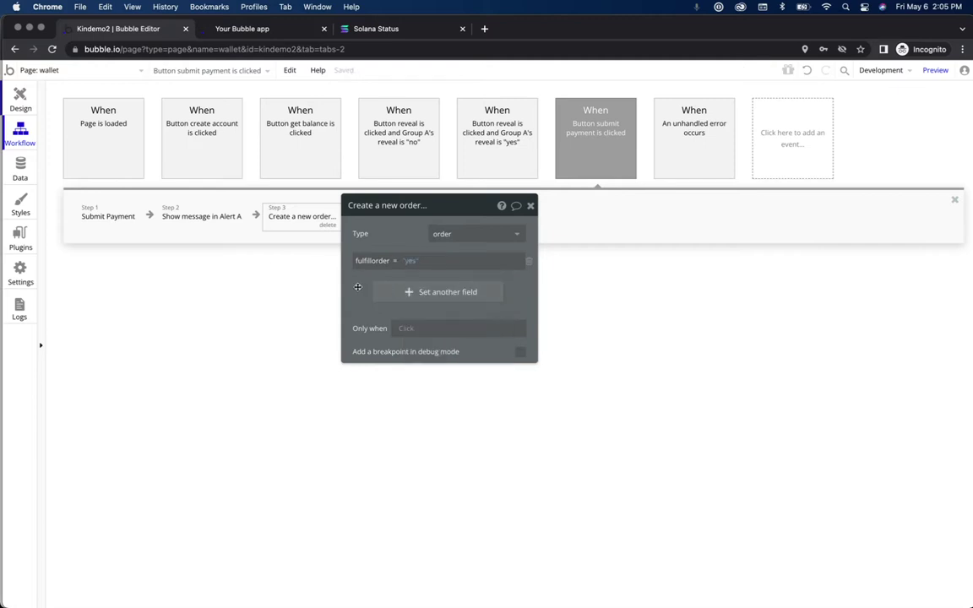
{"action": "left_click", "coordinate": [530, 207]}
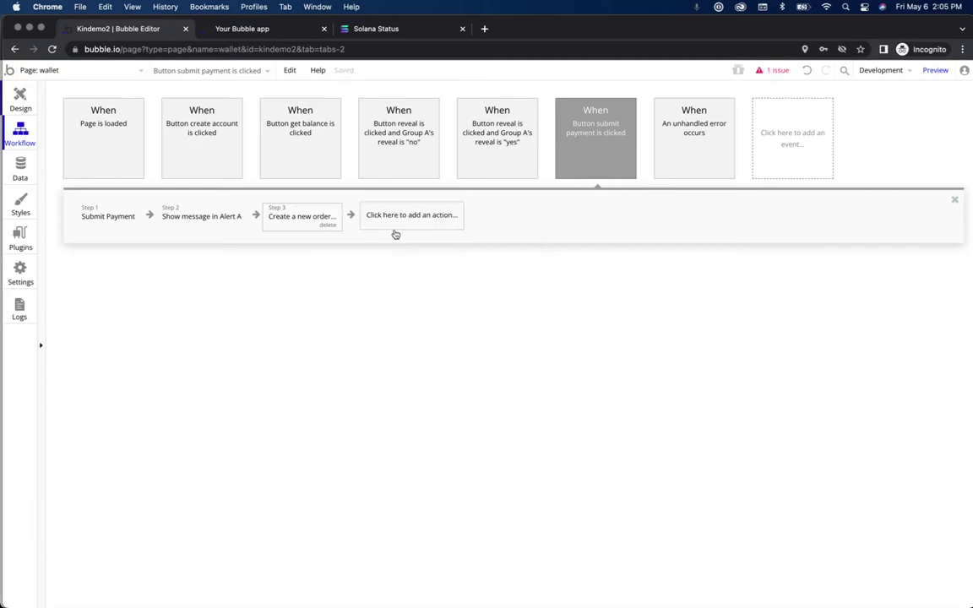
Step: Delete Step 3, review the Kin Wallet plugin version 1.30.0, then return to Design
{"action": "left_click", "coordinate": [329, 224]}
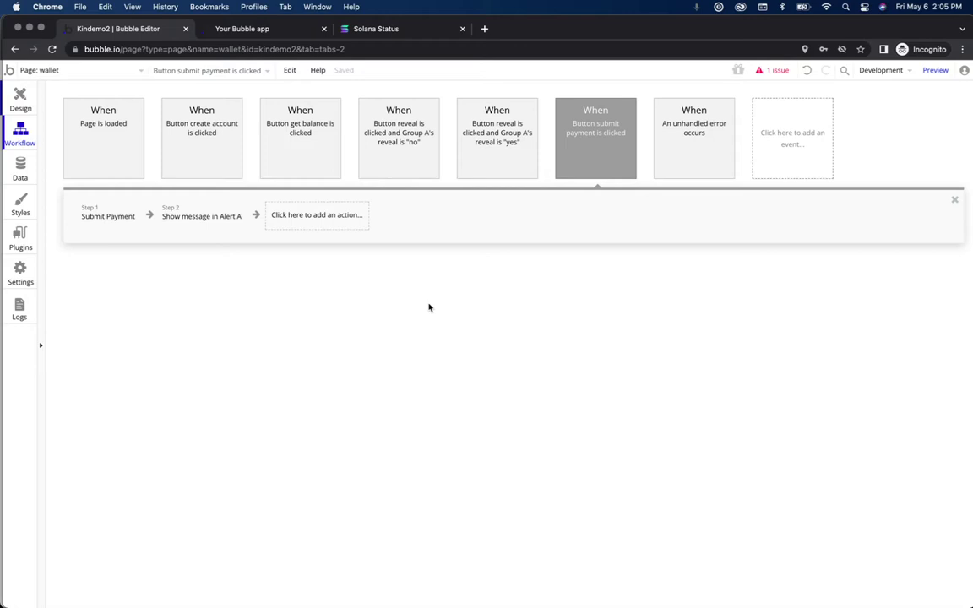
{"action": "left_click", "coordinate": [20, 238]}
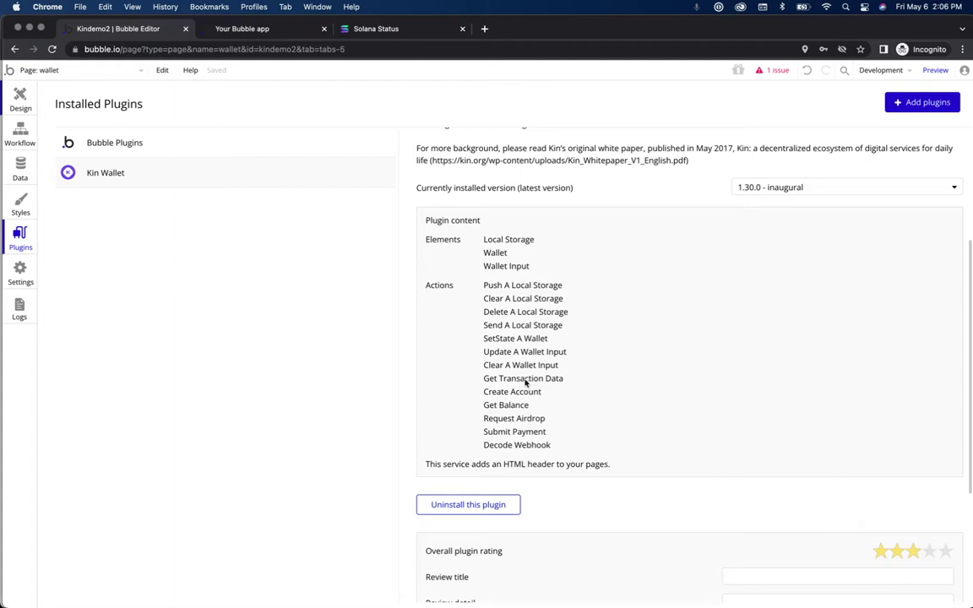
{"action": "left_click", "coordinate": [20, 99]}
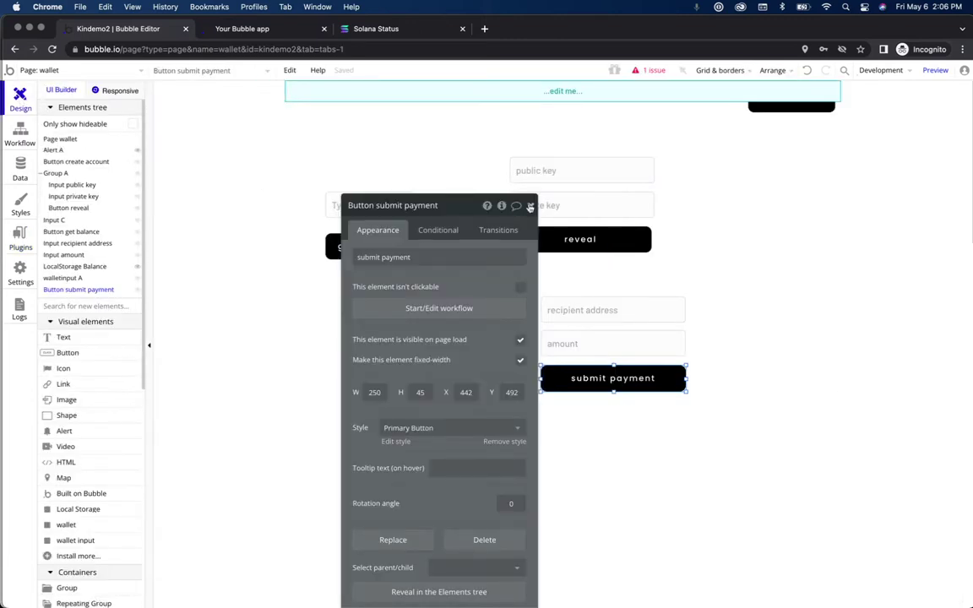
Step: Select the recipient address, amount and submit payment elements together and nudge them two steps left
{"action": "left_click", "coordinate": [529, 206]}
{"action": "left_click_drag", "start_coordinate": [240, 276], "coordinate": [731, 400]}
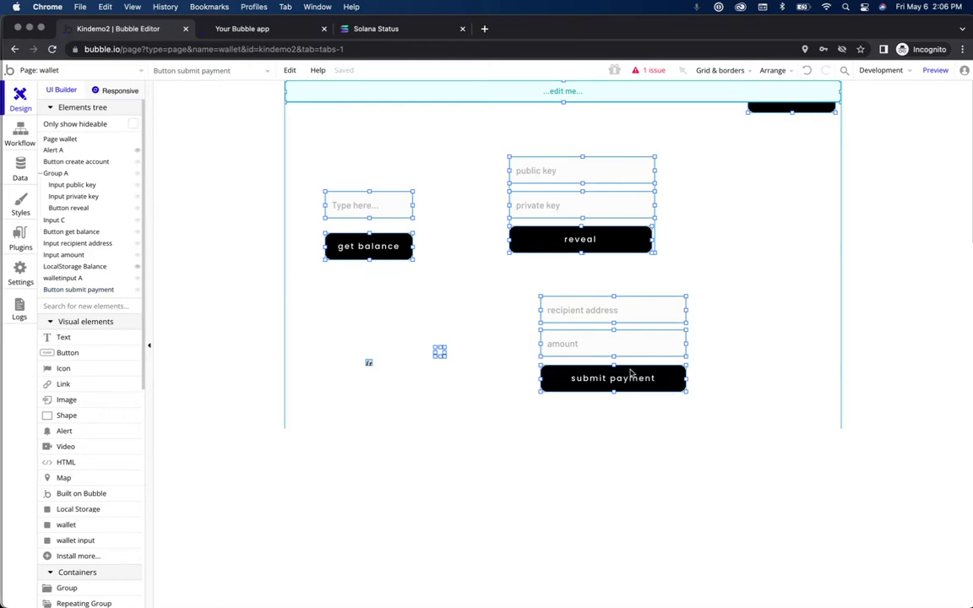
{"action": "left_click", "coordinate": [353, 329]}
{"action": "left_click_drag", "start_coordinate": [228, 299], "coordinate": [705, 393]}
{"action": "left_click", "coordinate": [666, 378]}
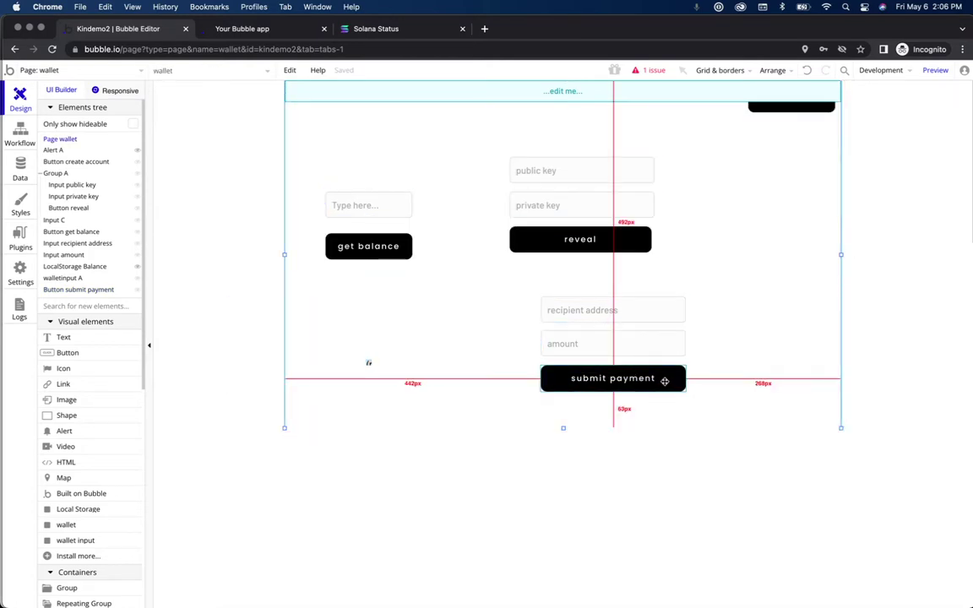
{"action": "left_click", "coordinate": [628, 343], "text": "shift"}
{"action": "left_click", "coordinate": [631, 317], "text": "shift"}
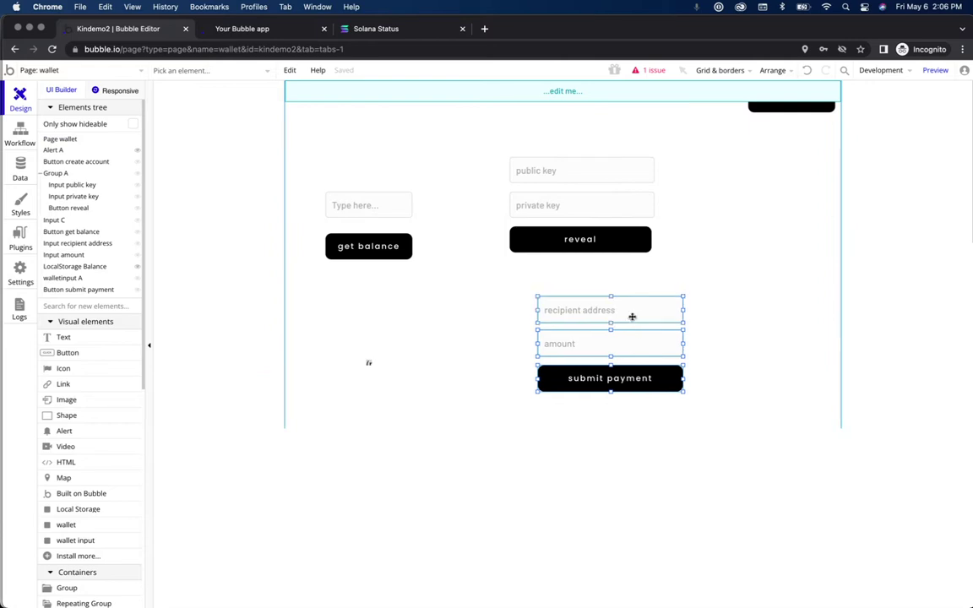
{"action": "key", "text": "Left"}
{"action": "key", "text": "Left"}
{"action": "key", "text": "Left"}
{"action": "key", "text": "Left"}
{"action": "key", "text": "Left"}
{"action": "key", "text": "Left"}
{"action": "key", "text": "Left"}
{"action": "key", "text": "Left"}
{"action": "key", "text": "Left"}
{"action": "key", "text": "Left"}
{"action": "key", "text": "Left"}
{"action": "key", "text": "Left"}
{"action": "key", "text": "Left"}
{"action": "key", "text": "Left"}
{"action": "key", "text": "Left"}
{"action": "key", "text": "Left"}
{"action": "key", "text": "Left"}
{"action": "key", "text": "Left"}
{"action": "key", "text": "Left"}
{"action": "key", "text": "Left"}
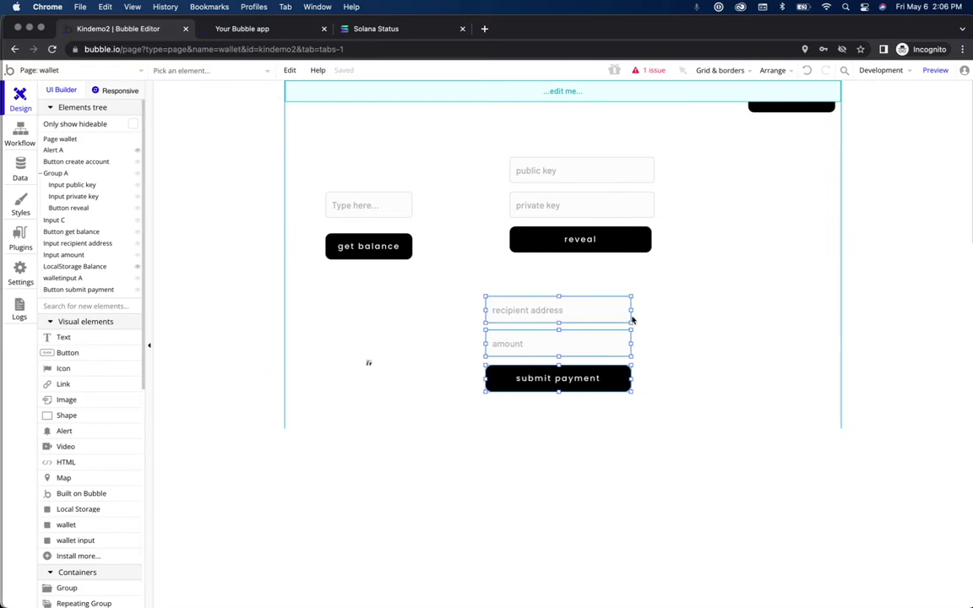
{"action": "key", "text": "Left"}
{"action": "key", "text": "Left"}
{"action": "key", "text": "Left"}
{"action": "key", "text": "Left"}
{"action": "key", "text": "Left"}
{"action": "key", "text": "Left"}
{"action": "key", "text": "Left"}
{"action": "key", "text": "Left"}
{"action": "key", "text": "Left"}
{"action": "key", "text": "Left"}
{"action": "key", "text": "Left"}
{"action": "key", "text": "Left"}
{"action": "key", "text": "Left"}
{"action": "key", "text": "Left"}
{"action": "key", "text": "Left"}
{"action": "key", "text": "Left"}
{"action": "key", "text": "Left"}
{"action": "key", "text": "Left"}
{"action": "key", "text": "Left"}
{"action": "key", "text": "Left"}
{"action": "key", "text": "Left"}
{"action": "key", "text": "Left"}
{"action": "key", "text": "Left"}
{"action": "key", "text": "Left"}
{"action": "key", "text": "Left"}
{"action": "key", "text": "Left"}
{"action": "left_click", "coordinate": [367, 319]}
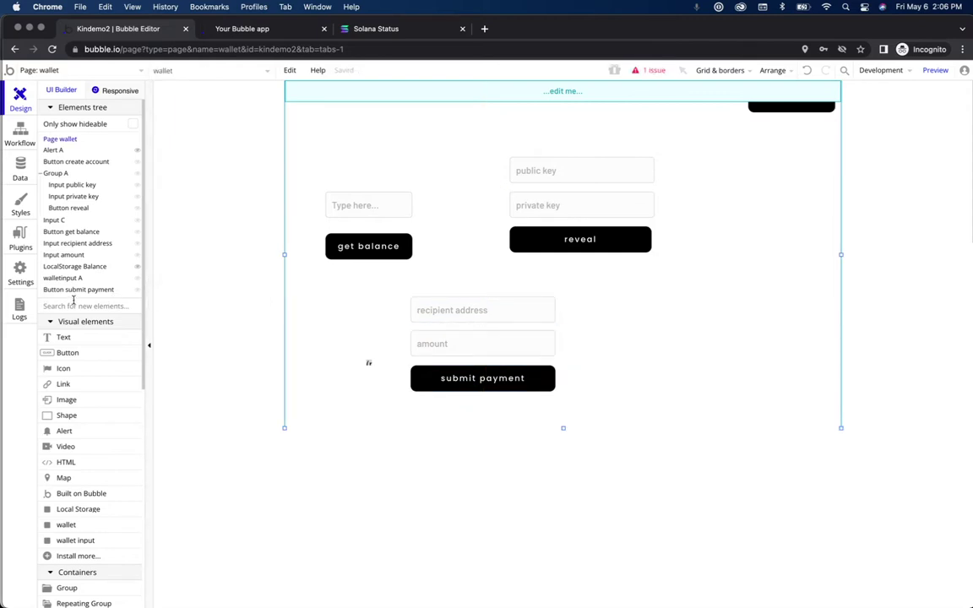
{"action": "type", "text": "input"}
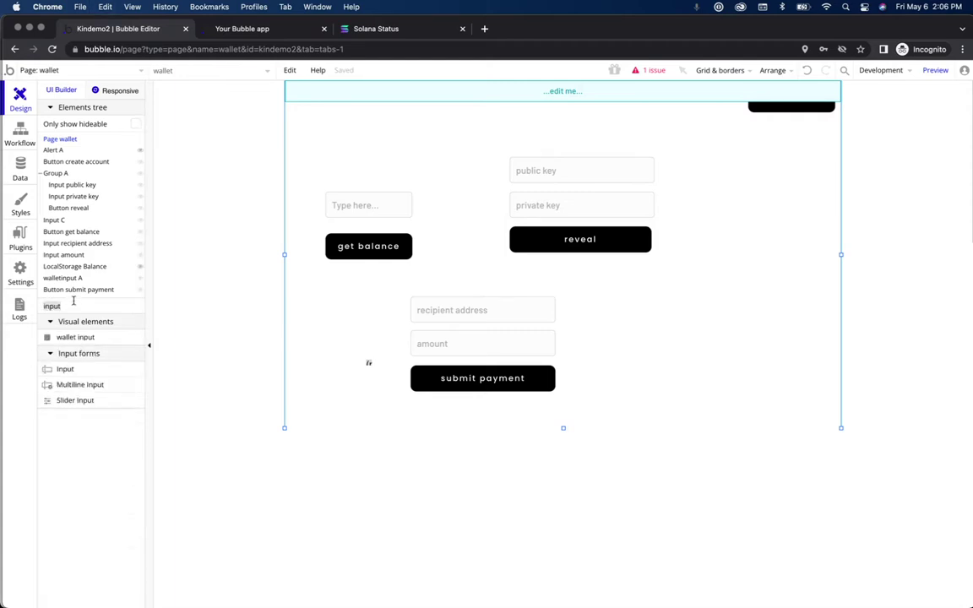
Step: Add a new button and a new input to the wallet page, with the button below the input
{"action": "key", "text": "super+a"}
{"action": "type", "text": "button"}
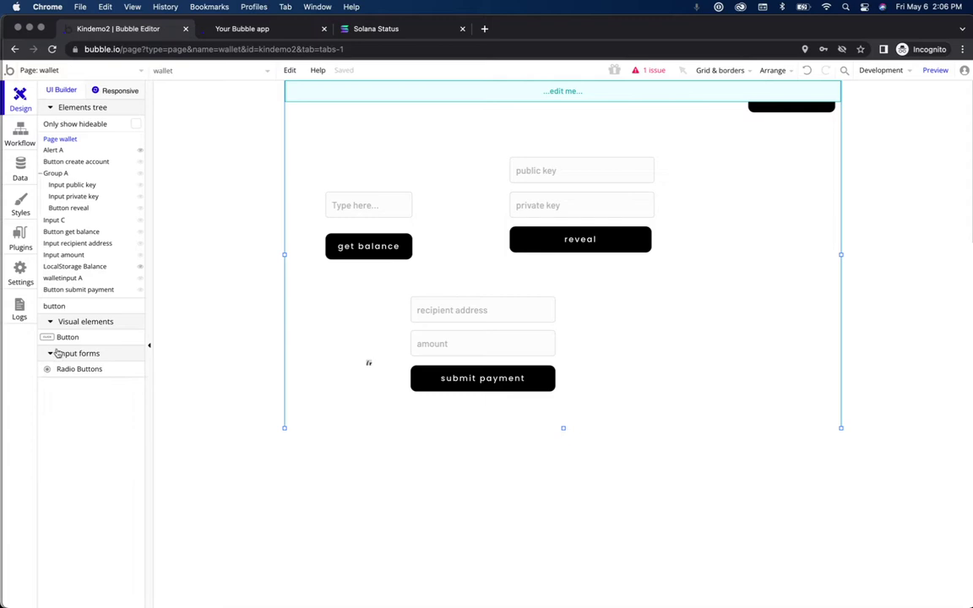
{"action": "left_click_drag", "start_coordinate": [60, 338], "coordinate": [686, 339]}
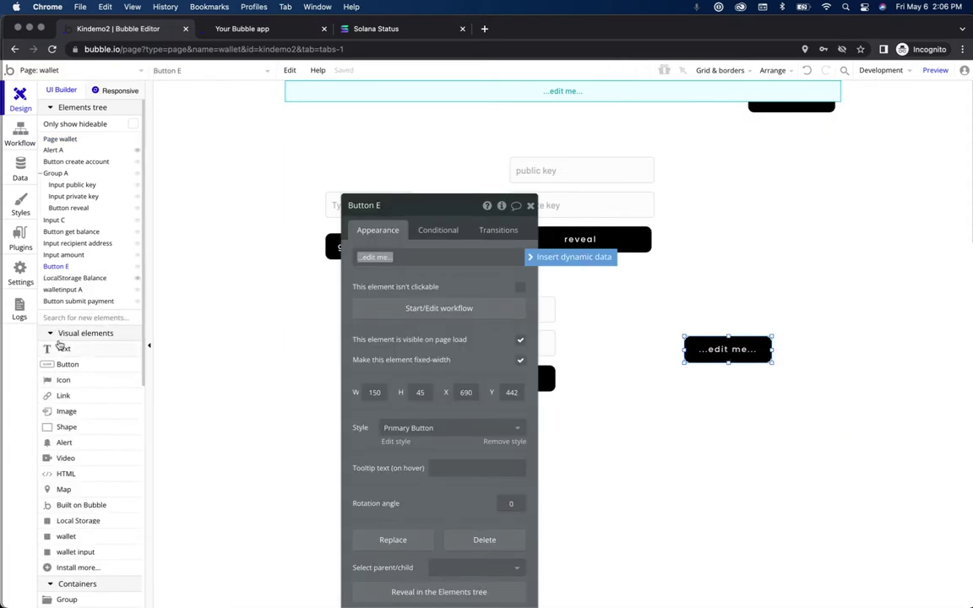
{"action": "left_click", "coordinate": [51, 318]}
{"action": "type", "text": "inp"}
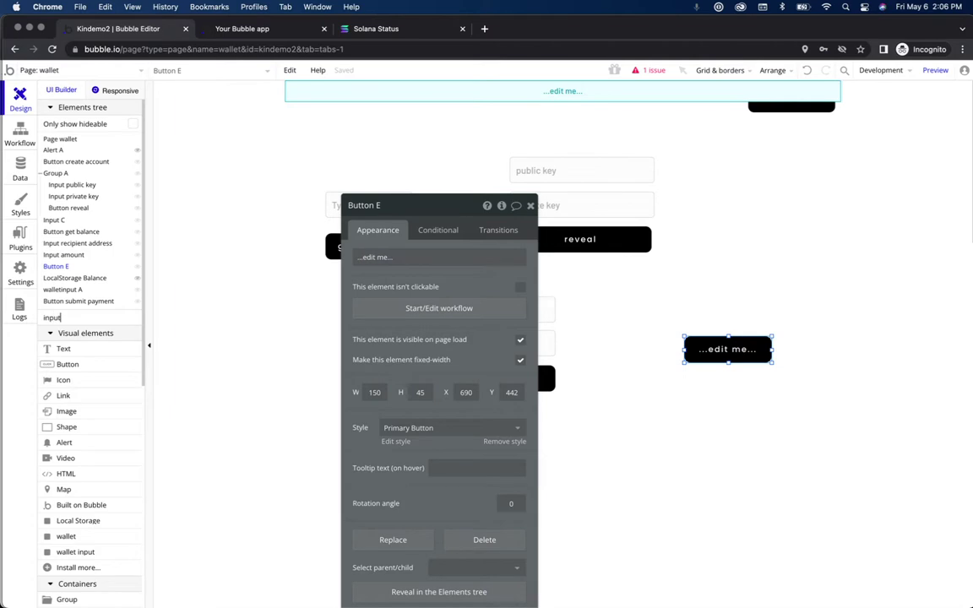
{"action": "type", "text": "ut"}
{"action": "left_click_drag", "start_coordinate": [65, 380], "coordinate": [695, 298]}
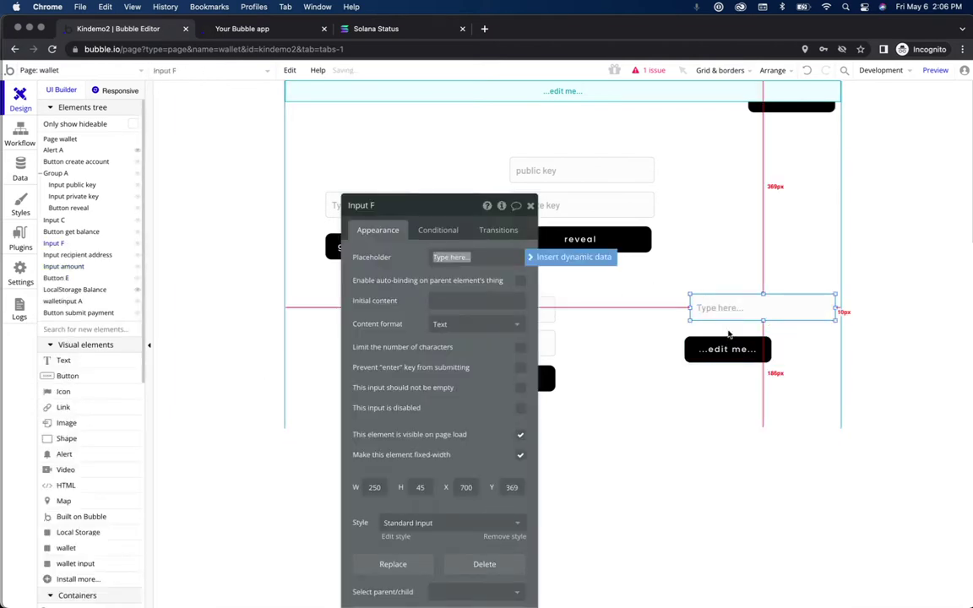
{"action": "left_click_drag", "start_coordinate": [729, 346], "coordinate": [757, 352]}
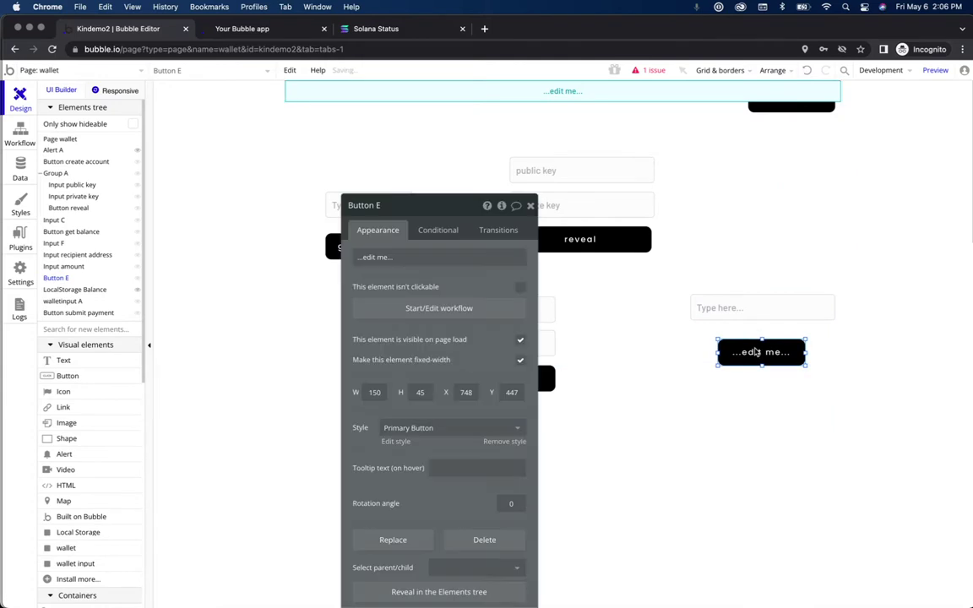
Step: Label the button 'get transaction data' and give the input the placeholder 'transaction id'
{"action": "left_click", "coordinate": [440, 259]}
{"action": "type", "text": "get transac"}
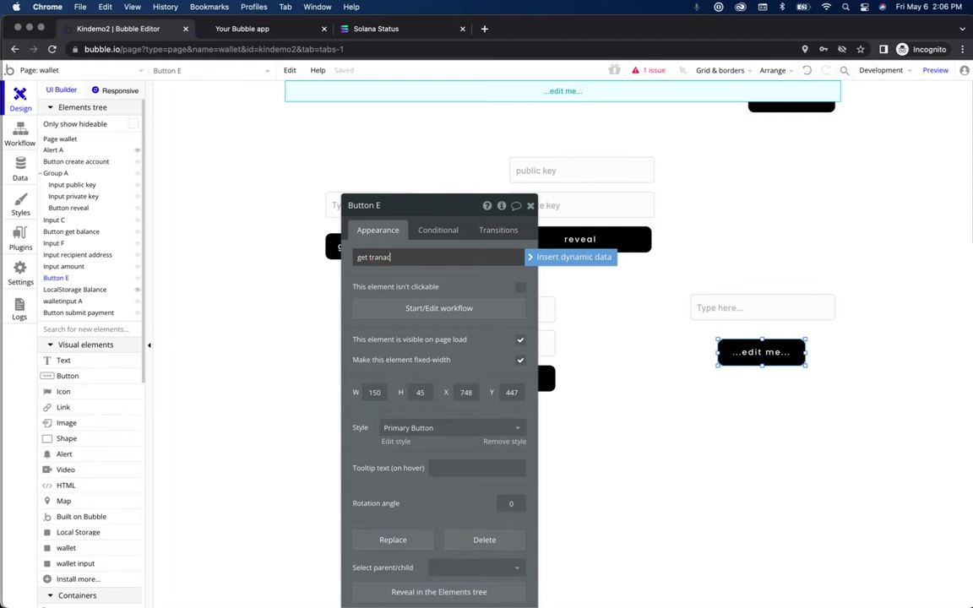
{"action": "type", "text": "ta"}
{"action": "left_click", "coordinate": [744, 308]}
{"action": "left_click", "coordinate": [461, 256]}
{"action": "type", "text": "transaction id"}
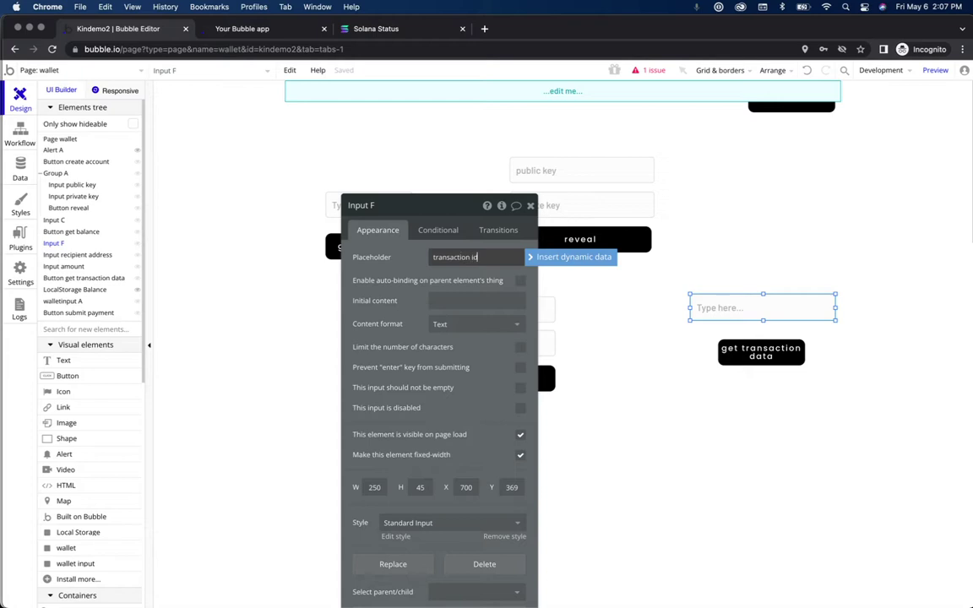
{"action": "left_click", "coordinate": [484, 353]}
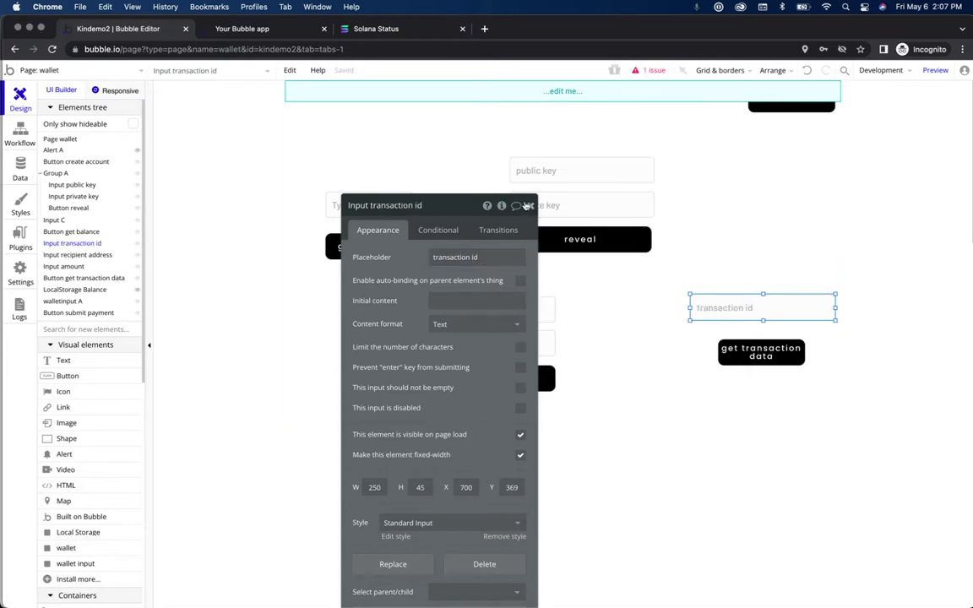
{"action": "left_click", "coordinate": [529, 206]}
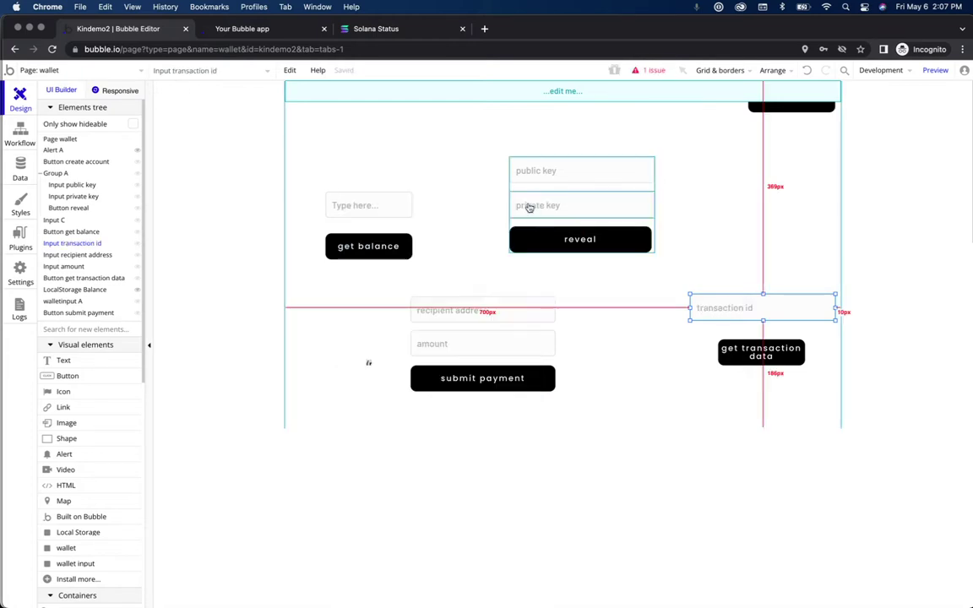
Step: Turn on 'This input should not be empty' for the transaction id input
{"action": "left_click", "coordinate": [777, 353]}
{"action": "double_click", "coordinate": [734, 306]}
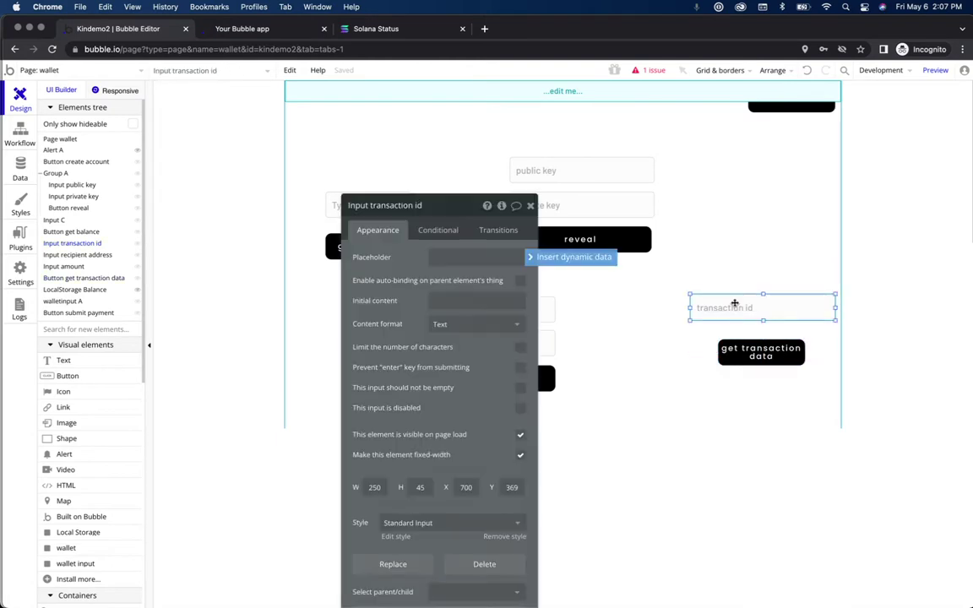
{"action": "left_click", "coordinate": [520, 390]}
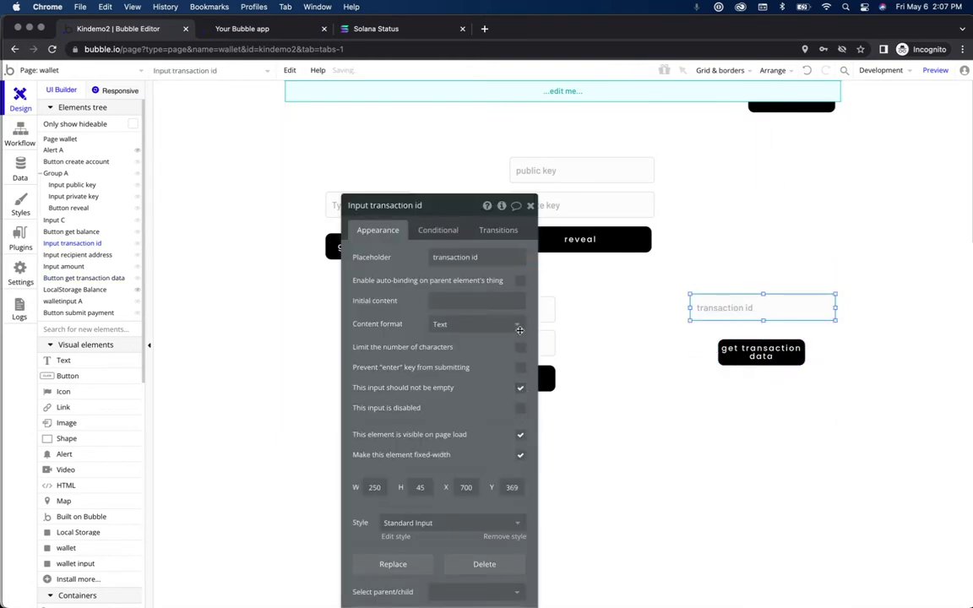
{"action": "left_click", "coordinate": [530, 207]}
{"action": "left_click", "coordinate": [763, 362]}
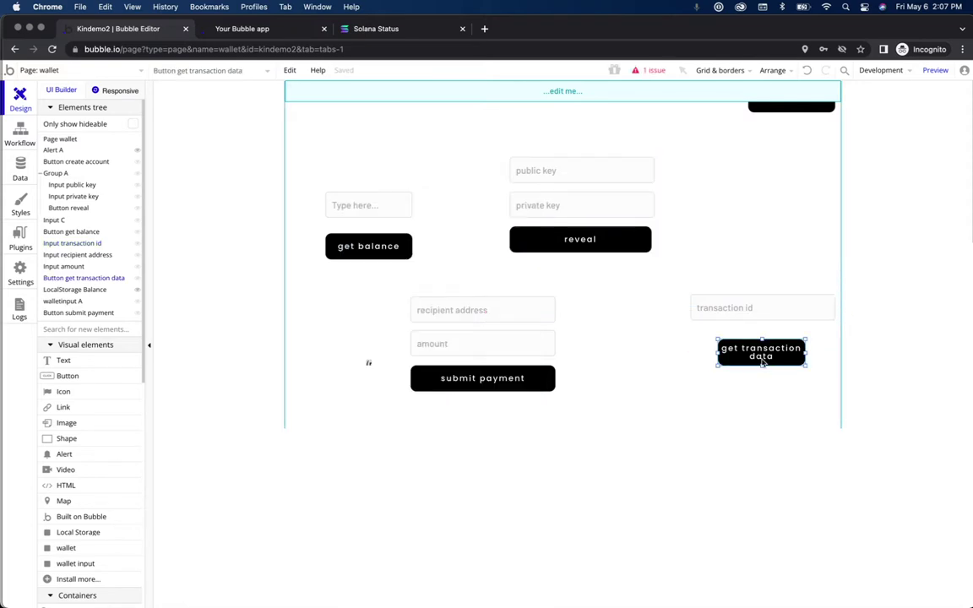
{"action": "right_click", "coordinate": [763, 362]}
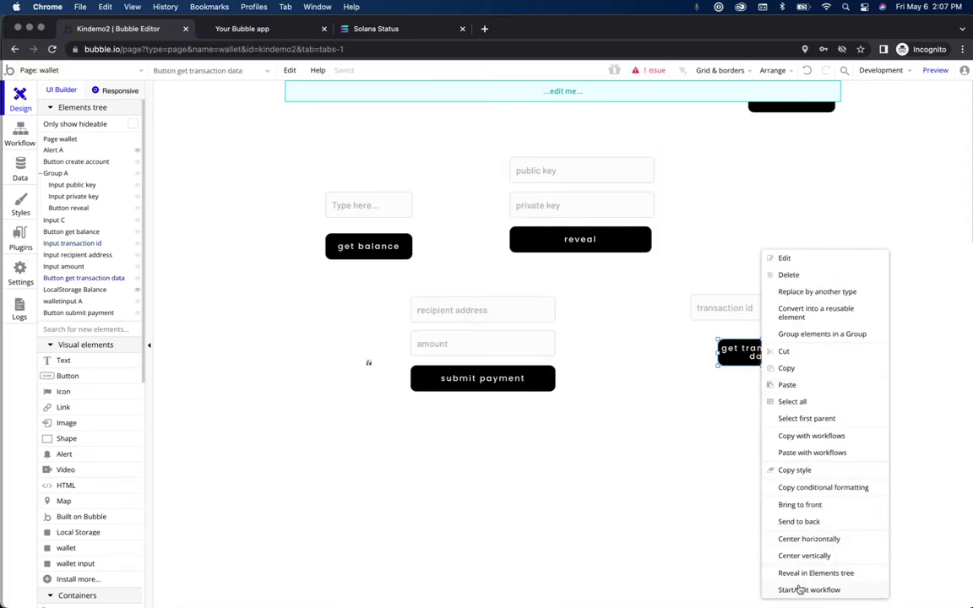
Step: Add a Get Transaction Data action to the button's workflow, with txid set to Input transaction id's value
{"action": "left_click", "coordinate": [798, 589]}
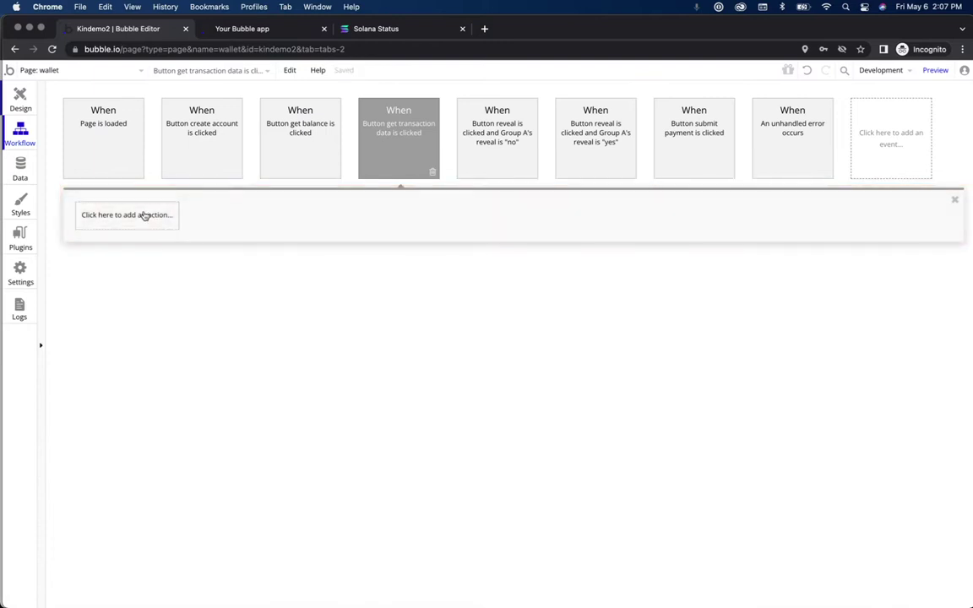
{"action": "left_click", "coordinate": [145, 215]}
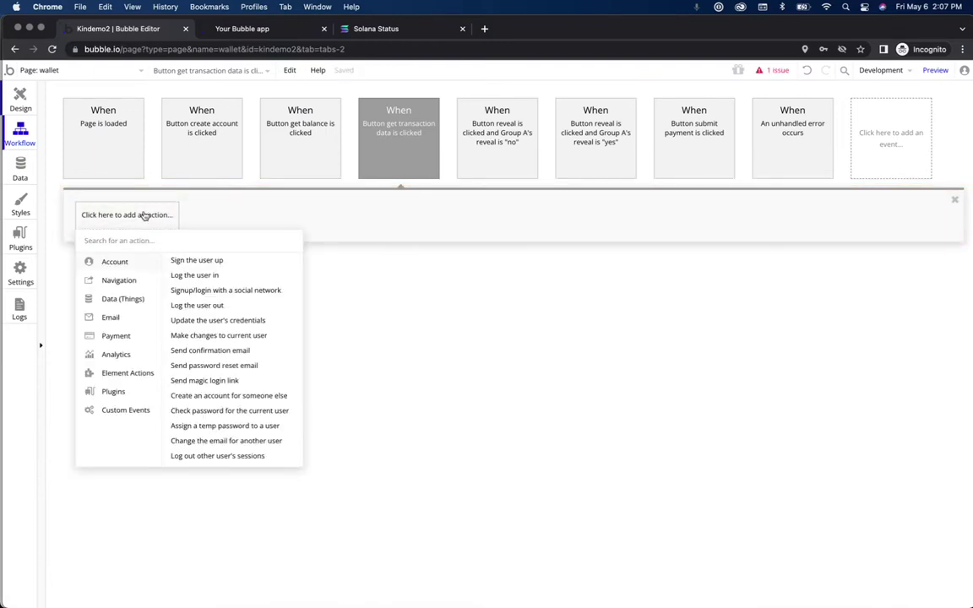
{"action": "type", "text": "get"}
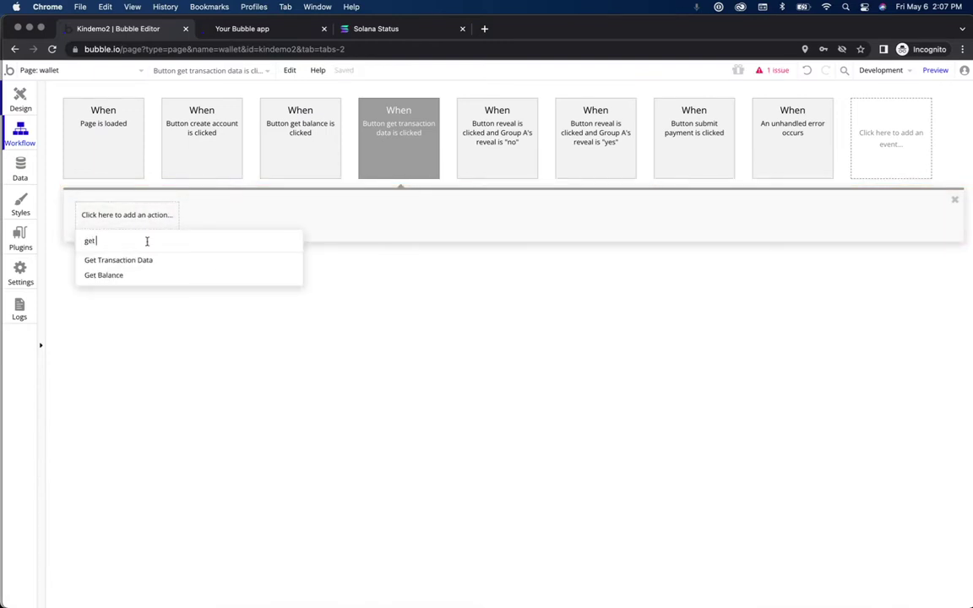
{"action": "left_click", "coordinate": [149, 260]}
{"action": "left_click", "coordinate": [451, 233]}
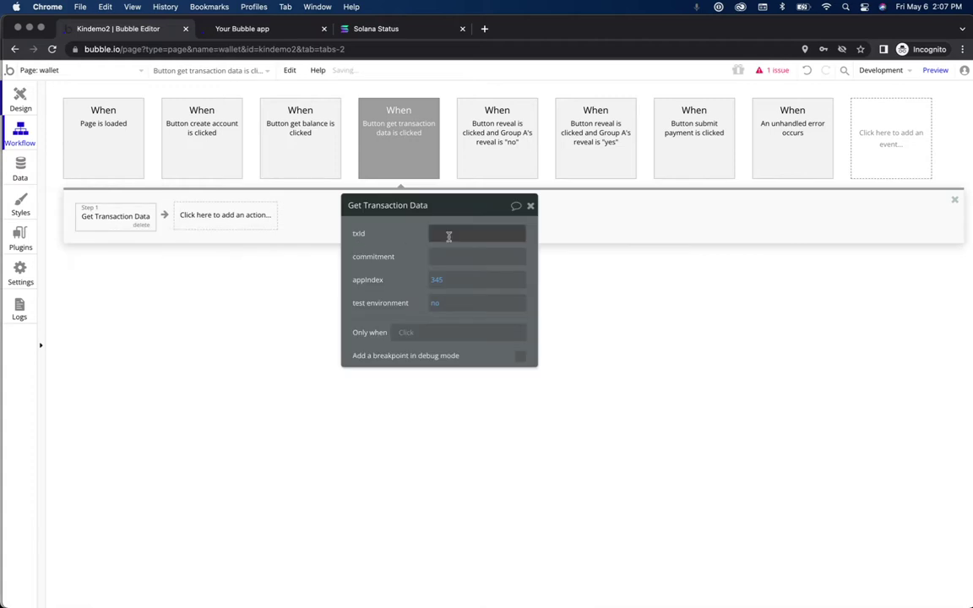
{"action": "left_click", "coordinate": [589, 235]}
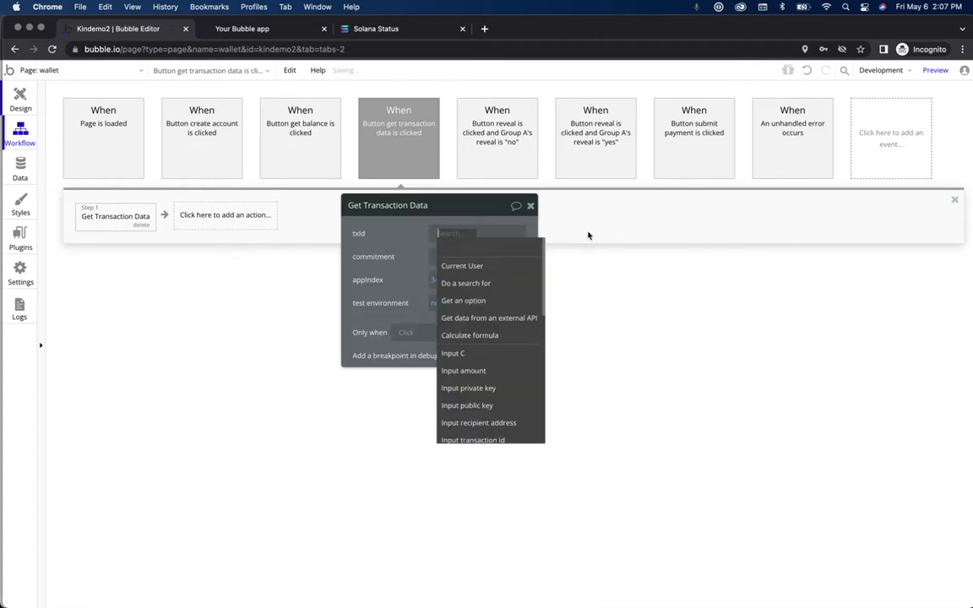
{"action": "left_click", "coordinate": [510, 439]}
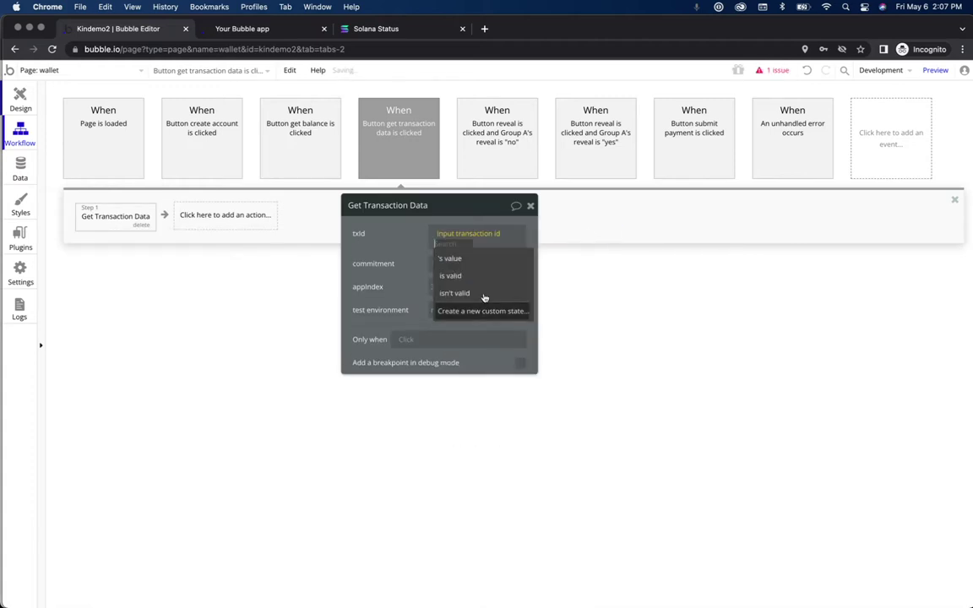
{"action": "left_click", "coordinate": [460, 257]}
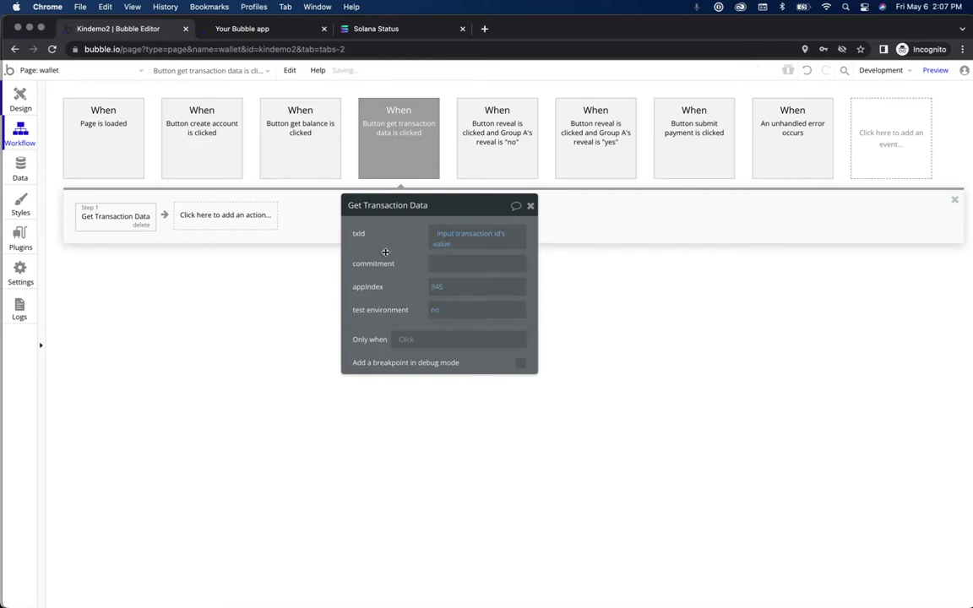
Step: Change the action's appIndex from 345 to 344
{"action": "double_click", "coordinate": [437, 286]}
{"action": "key", "text": "BackSpace"}
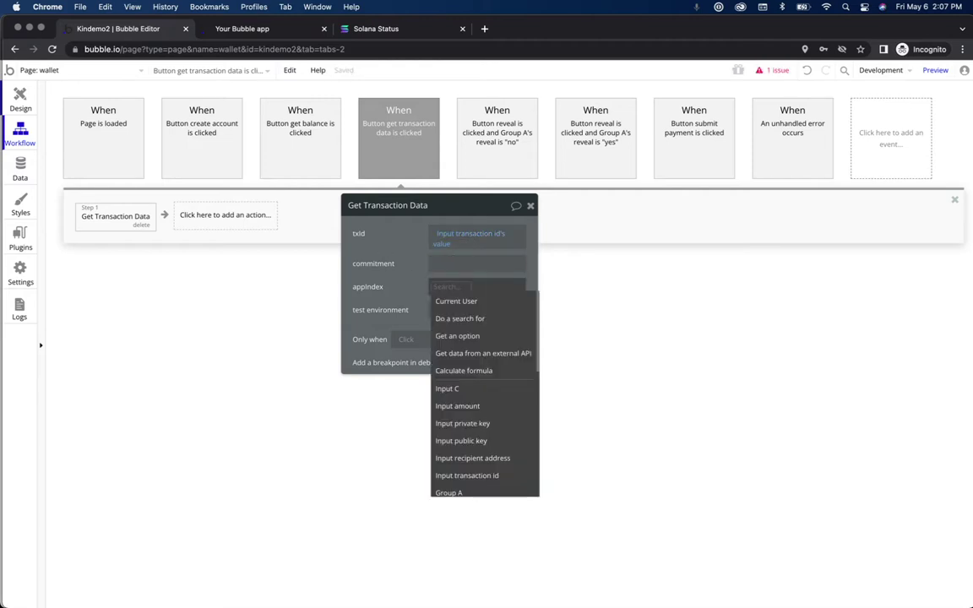
{"action": "type", "text": "344"}
{"action": "left_click", "coordinate": [405, 291]}
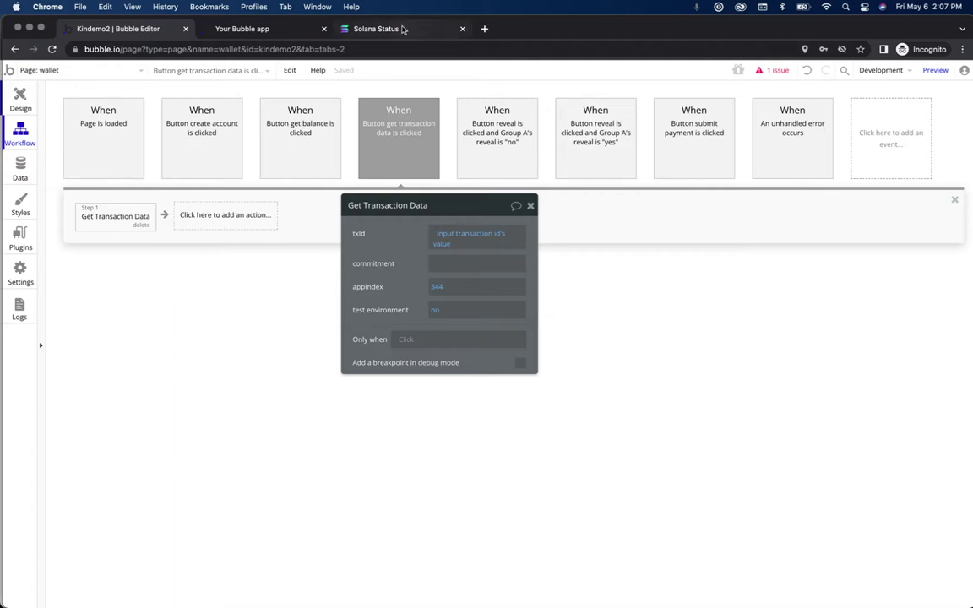
{"action": "left_click_drag", "start_coordinate": [605, 32], "coordinate": [517, 245]}
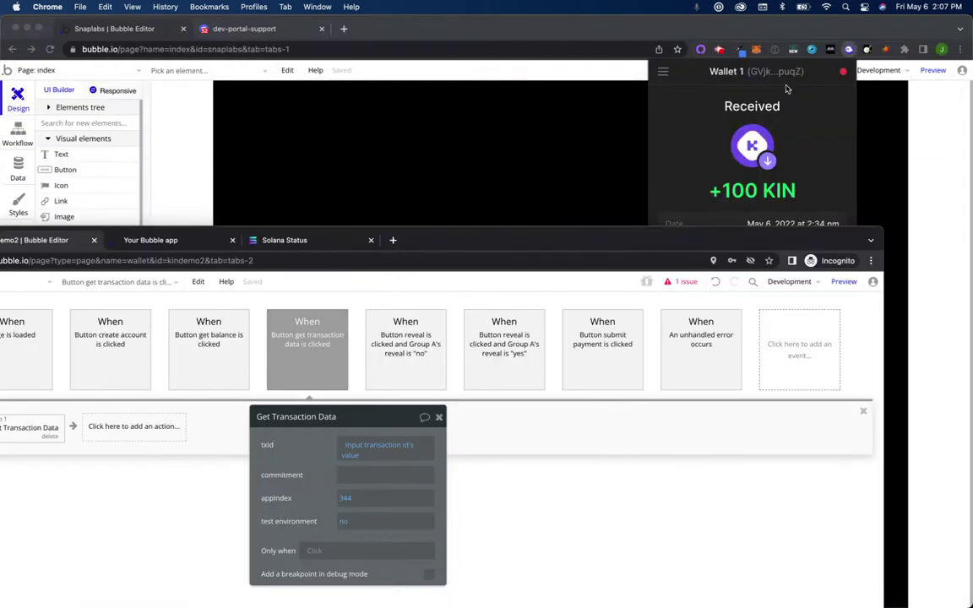
Step: From the Kin wallet popup, view the 100 KIN transfer on Solscan and copy its transaction signature
{"action": "left_click", "coordinate": [786, 89]}
{"action": "scroll", "coordinate": [762, 306], "scroll_direction": "down", "scroll_amount": 1}
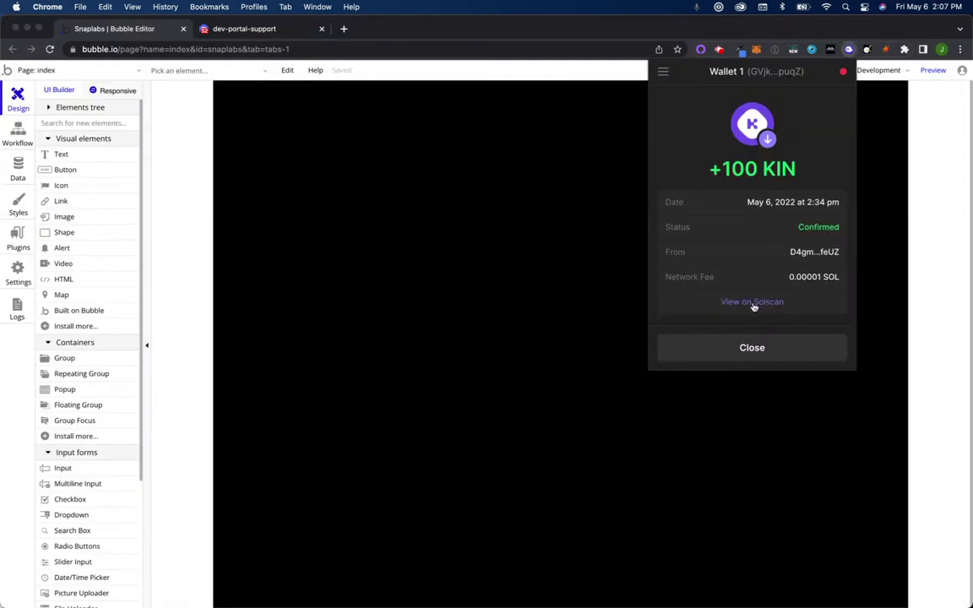
{"action": "left_click", "coordinate": [751, 302]}
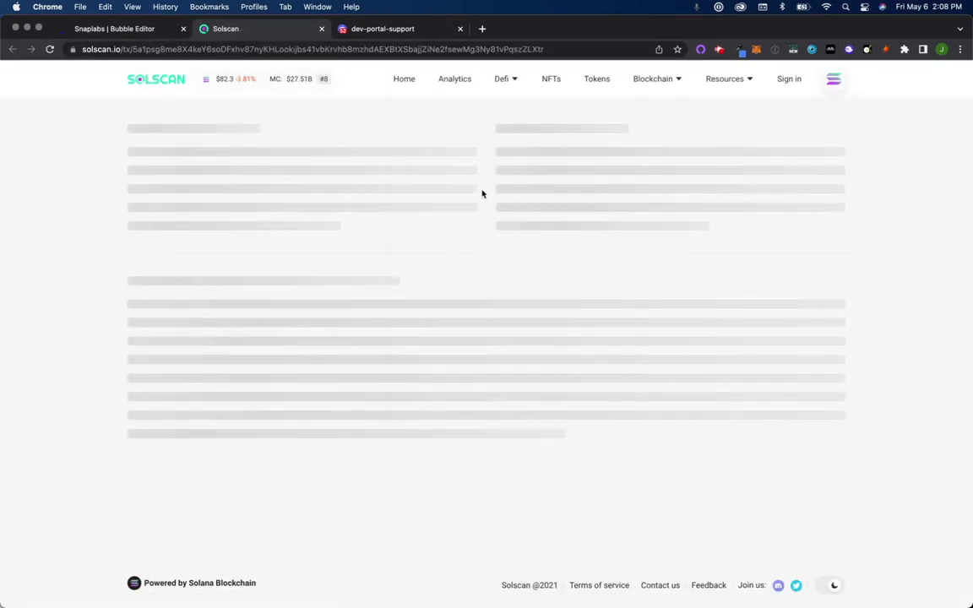
{"action": "scroll", "coordinate": [578, 269], "scroll_direction": "down", "scroll_amount": 1}
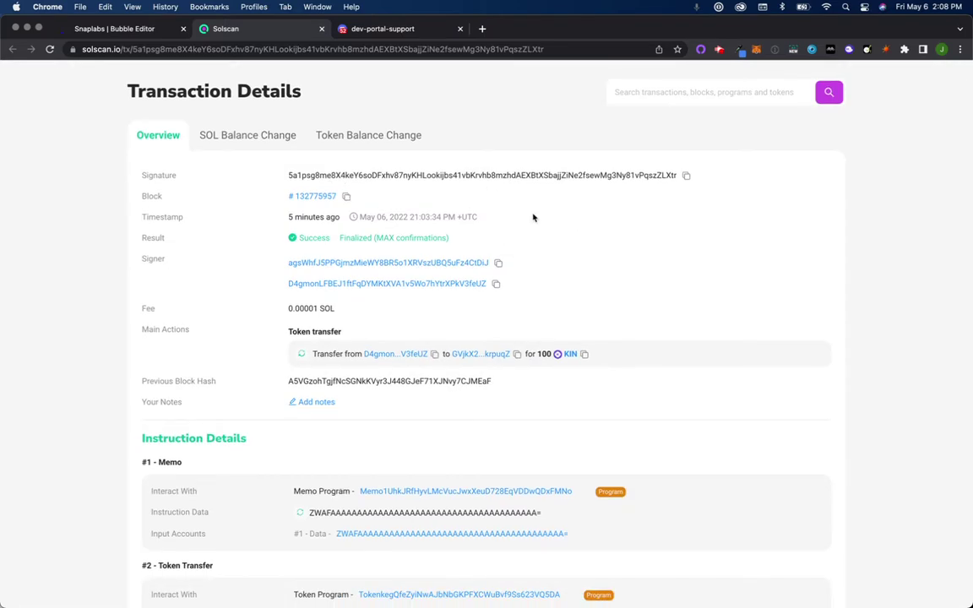
{"action": "left_click", "coordinate": [686, 177]}
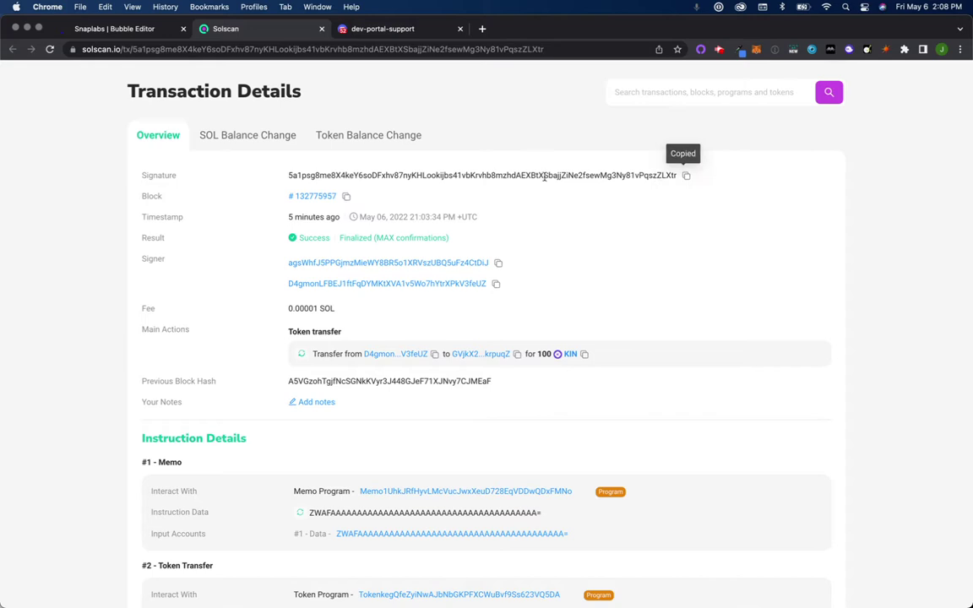
{"action": "key", "text": "ctrl+Up"}
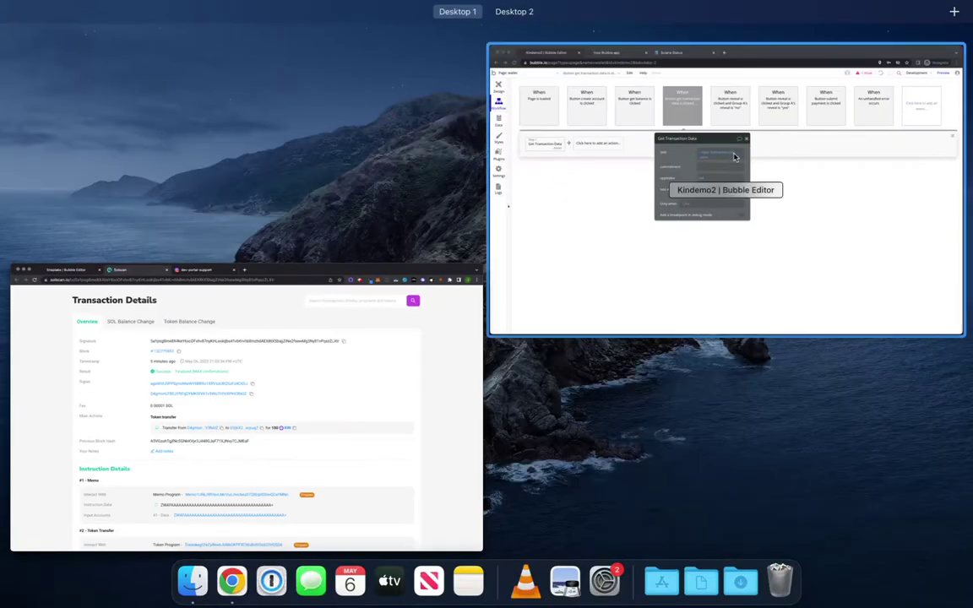
{"action": "left_click", "coordinate": [878, 269]}
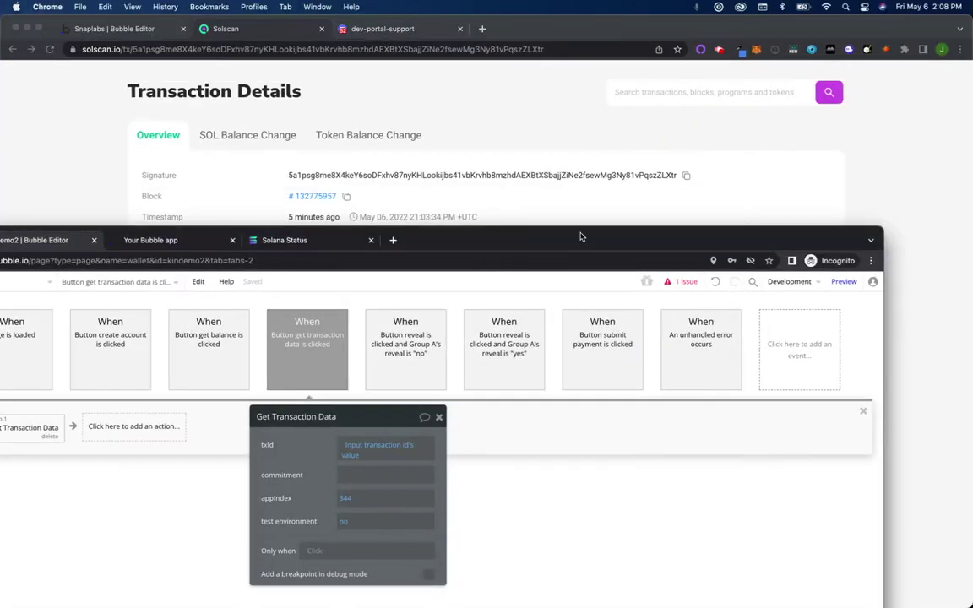
{"action": "left_click_drag", "start_coordinate": [582, 227], "coordinate": [685, 36]}
Step: Reload the test wallet page, paste the signature into the transaction id field, and run get transaction data
{"action": "left_click_drag", "start_coordinate": [297, 38], "coordinate": [294, 37]}
{"action": "left_click", "coordinate": [294, 40]}
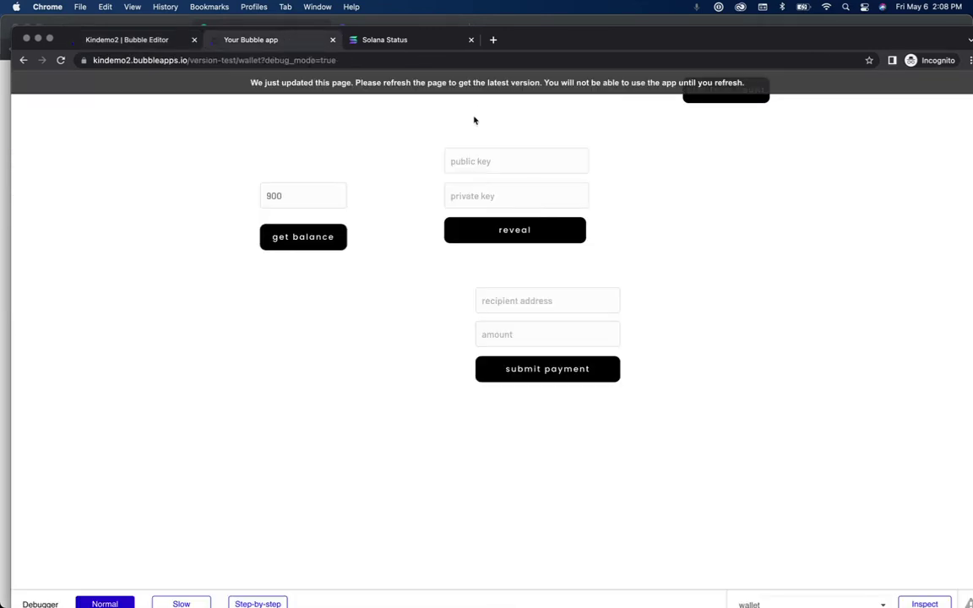
{"action": "key", "text": "super+r"}
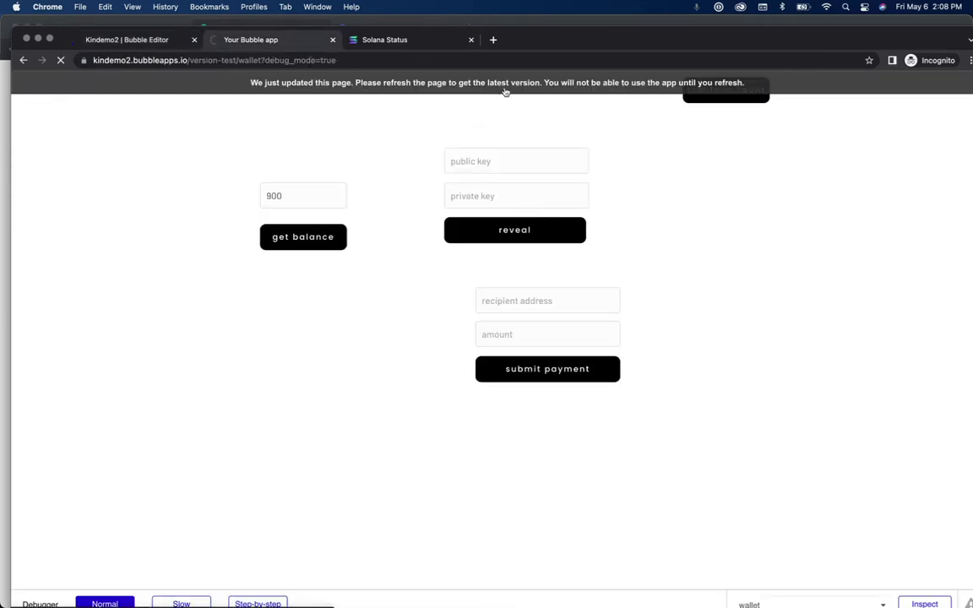
{"action": "left_click", "coordinate": [683, 300]}
{"action": "key", "text": "super+v"}
{"action": "left_click", "coordinate": [706, 347]}
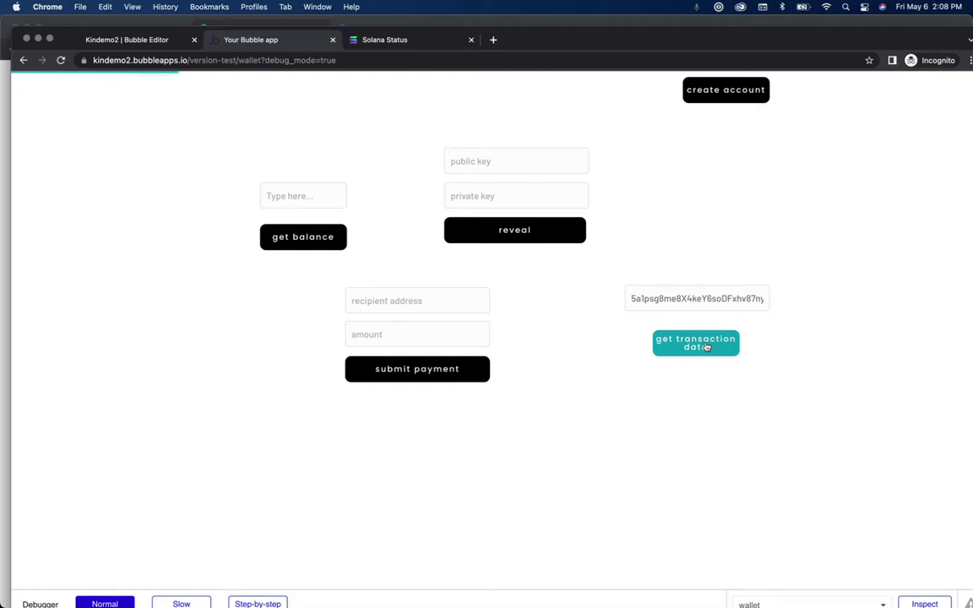
{"action": "left_click_drag", "start_coordinate": [706, 40], "coordinate": [688, 23]}
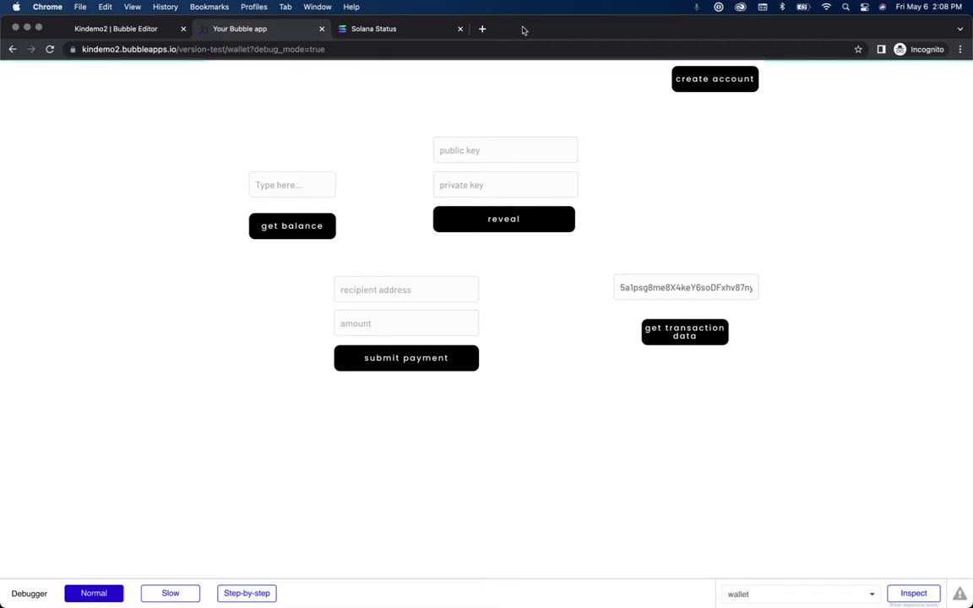
{"action": "left_click_drag", "start_coordinate": [522, 31], "coordinate": [522, 43]}
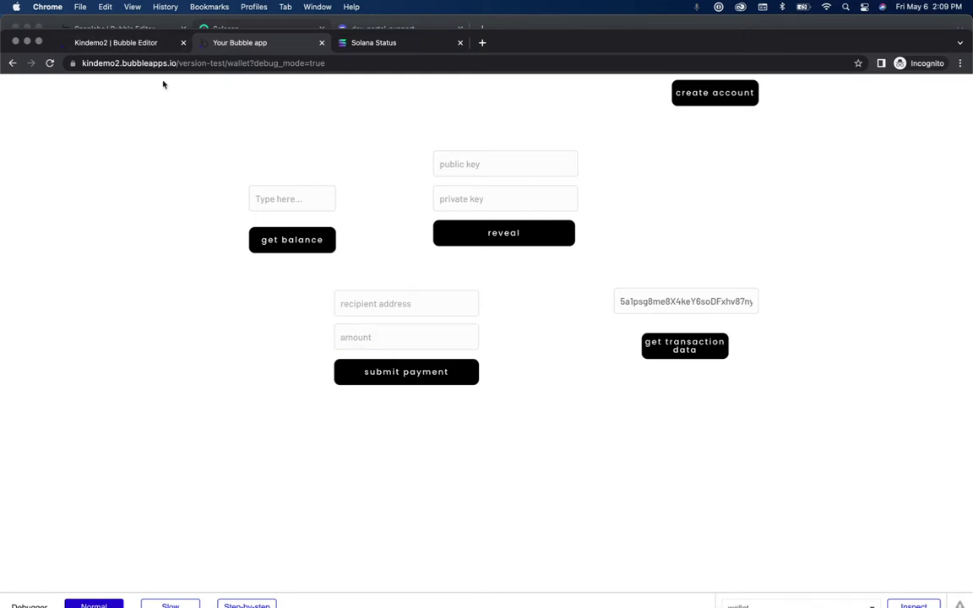
Step: Search the Server logs to check the logged txId, then go back to the Workflow editor
{"action": "left_click", "coordinate": [118, 42]}
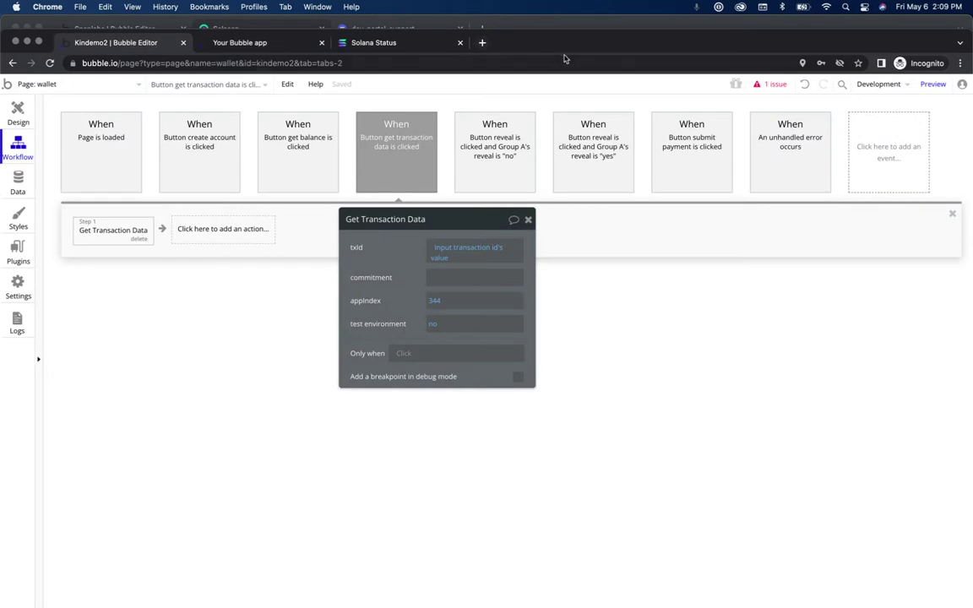
{"action": "left_click", "coordinate": [17, 320]}
{"action": "left_click", "coordinate": [922, 187]}
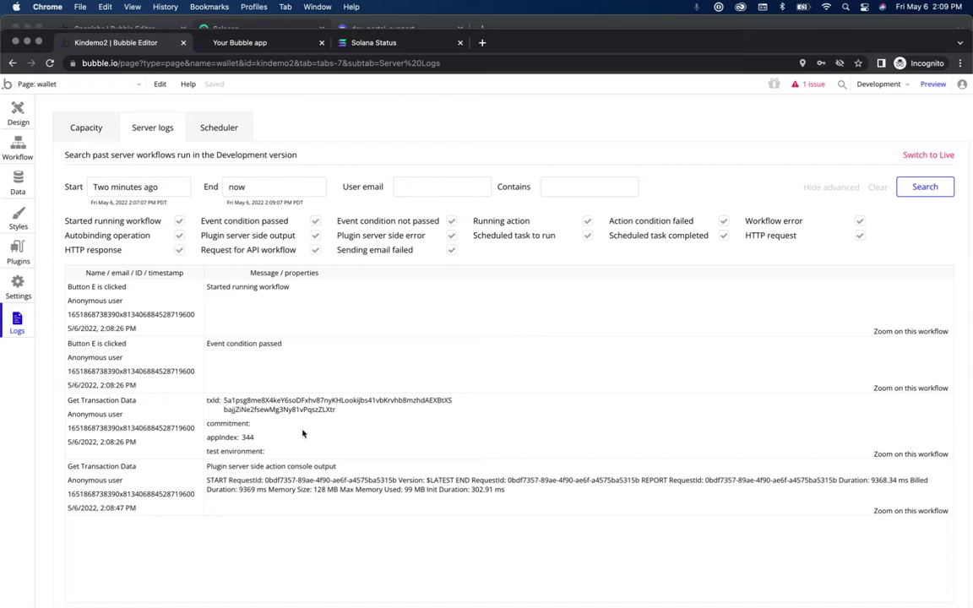
{"action": "double_click", "coordinate": [255, 403]}
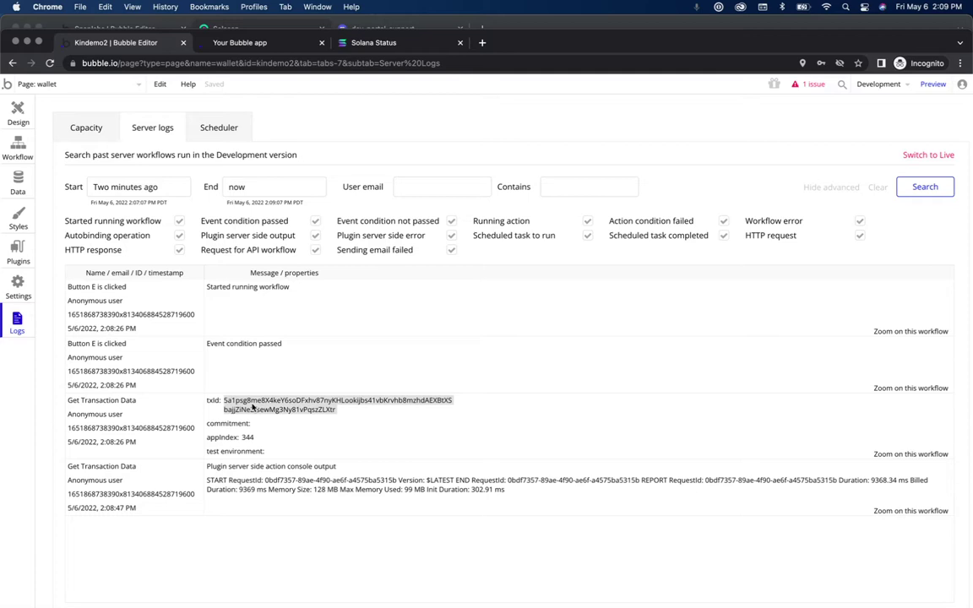
{"action": "left_click", "coordinate": [17, 143]}
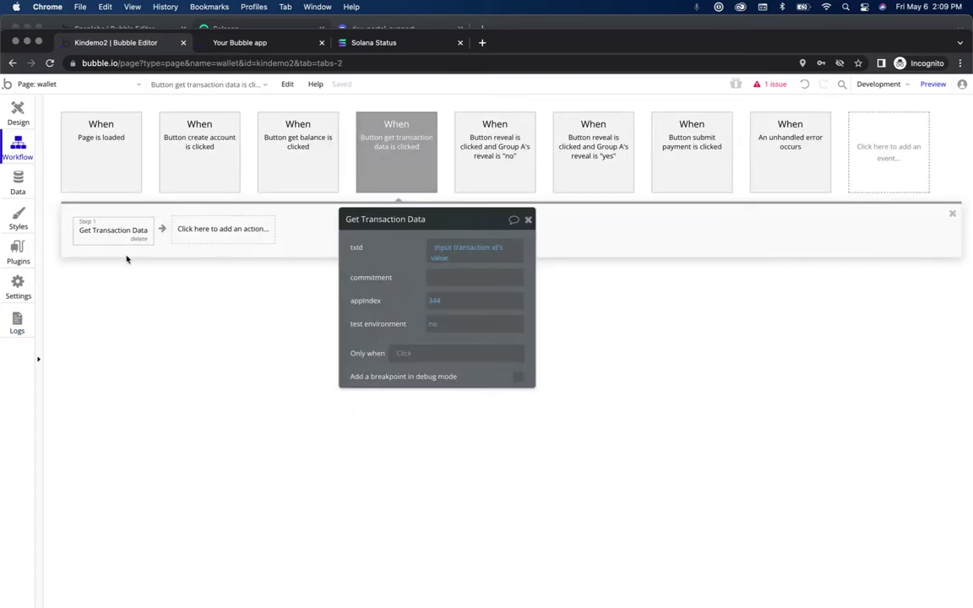
Step: Add a Create a new thing action as step 2, creating a new data type 'Transaction'
{"action": "left_click", "coordinate": [228, 237]}
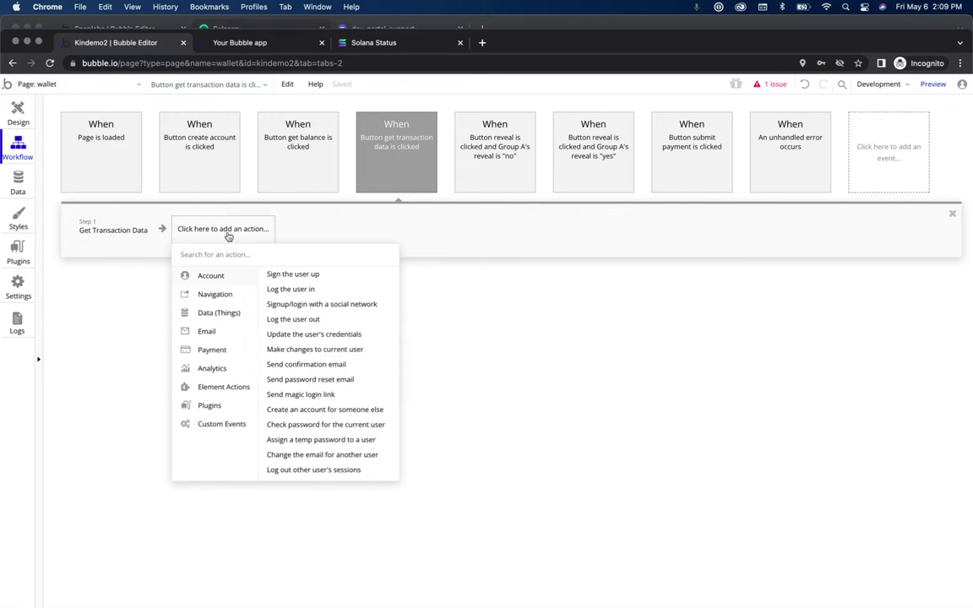
{"action": "type", "text": "create"}
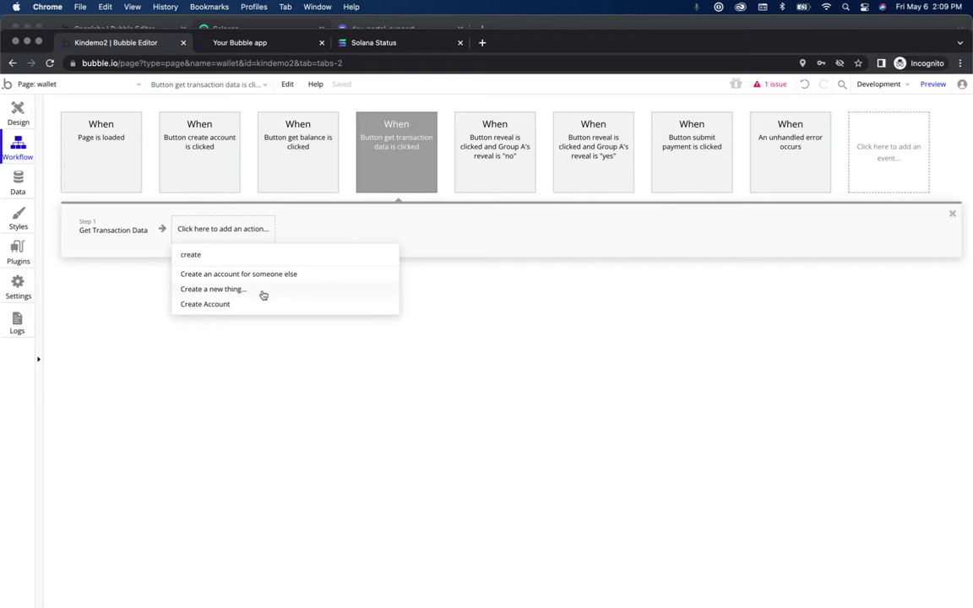
{"action": "left_click", "coordinate": [263, 291]}
{"action": "left_click", "coordinate": [478, 250]}
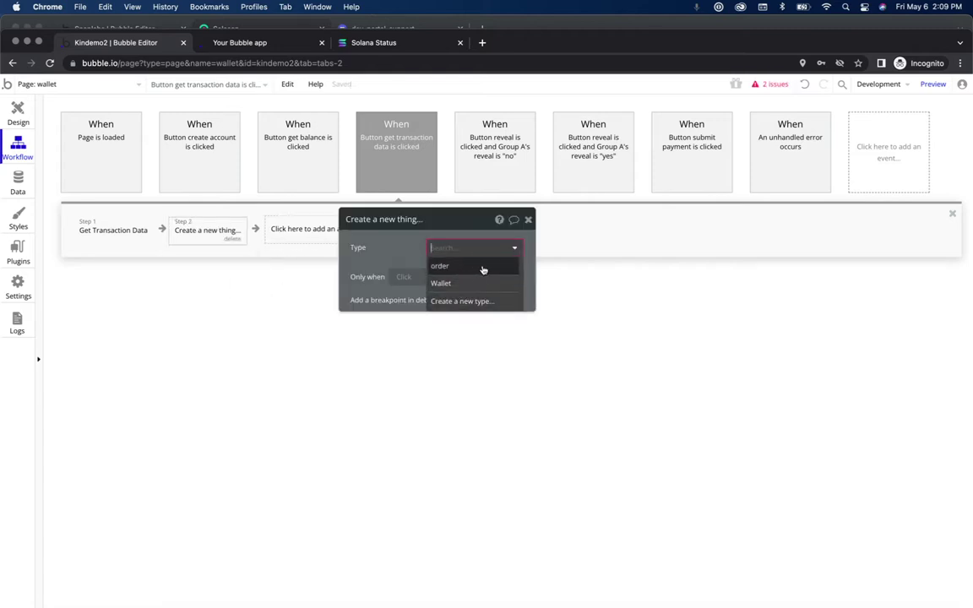
{"action": "left_click", "coordinate": [473, 304]}
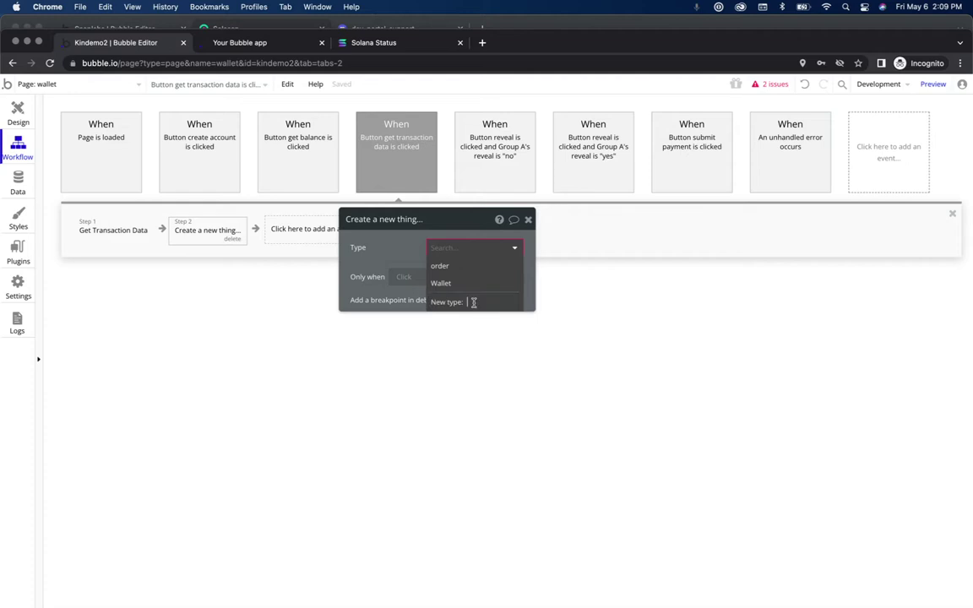
{"action": "type", "text": "Transaction"}
{"action": "key", "text": "Return"}
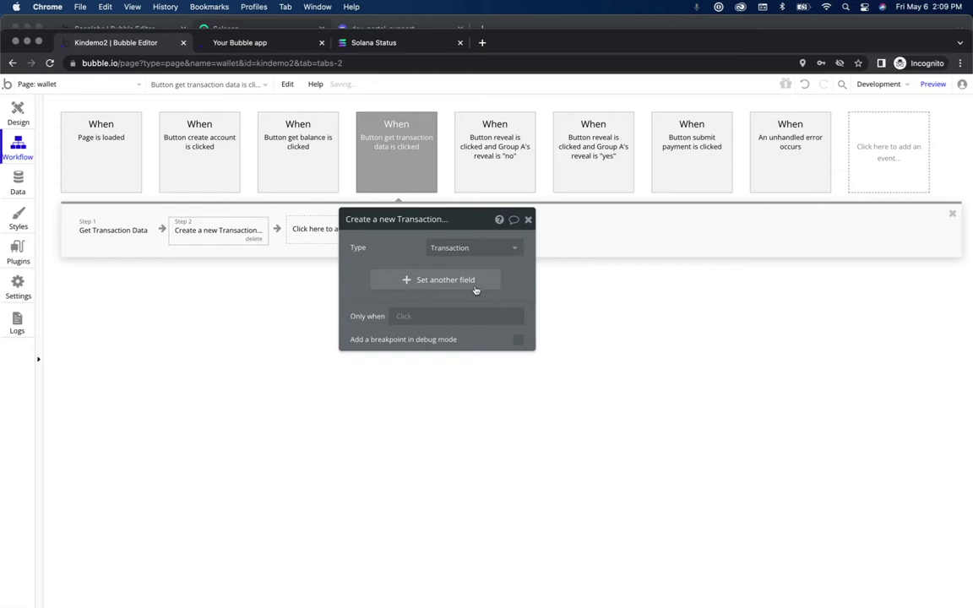
Step: Create a number field 'amount' on Transaction and set it to Result of step 1's transactionData
{"action": "left_click", "coordinate": [451, 280]}
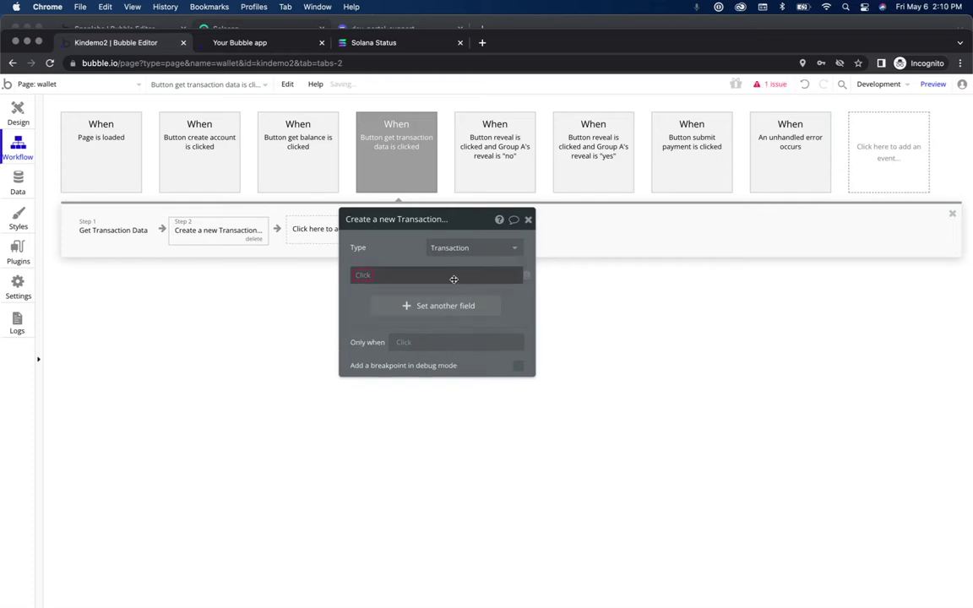
{"action": "left_click", "coordinate": [366, 276]}
{"action": "left_click", "coordinate": [380, 289]}
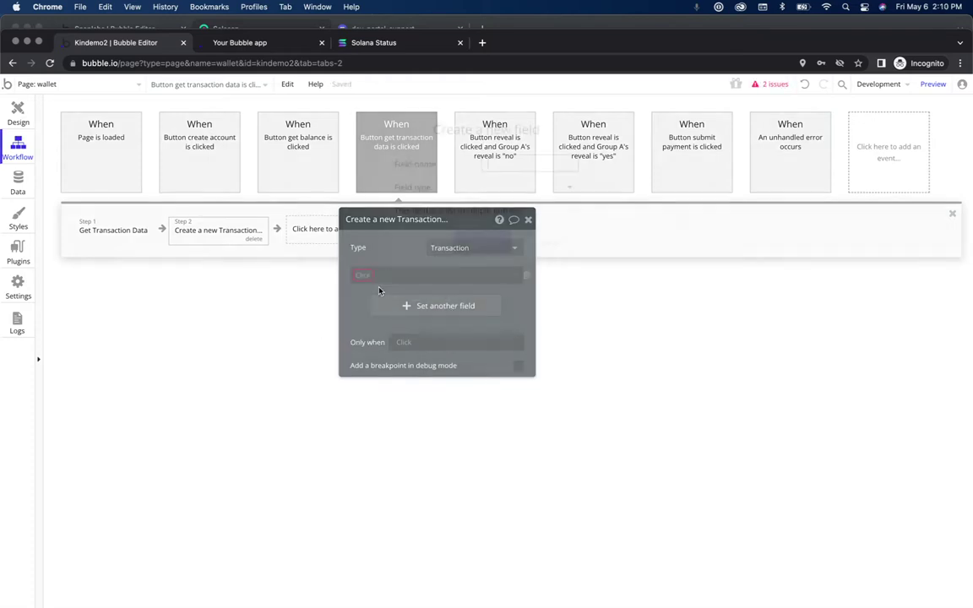
{"action": "type", "text": "amount"}
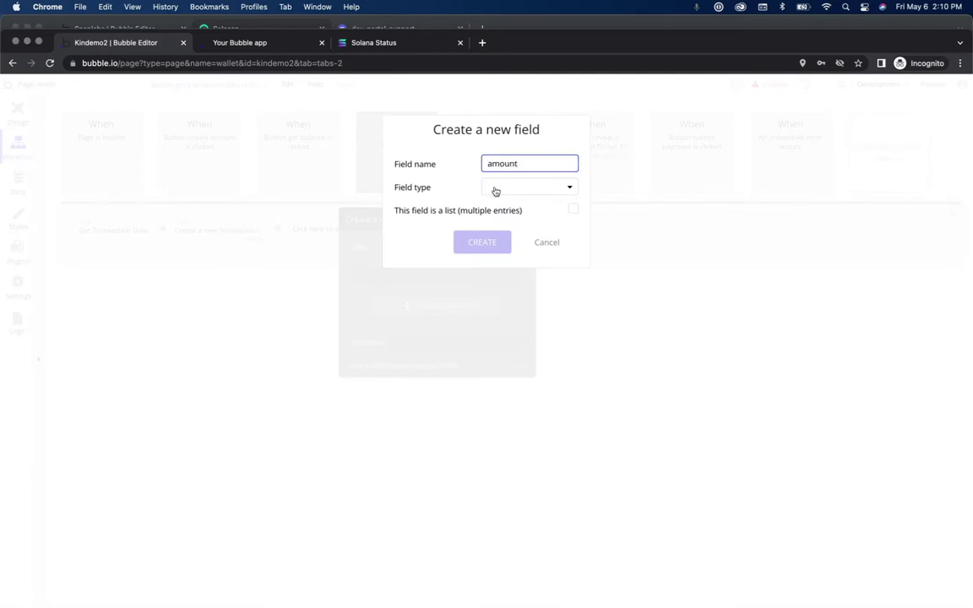
{"action": "left_click", "coordinate": [495, 187]}
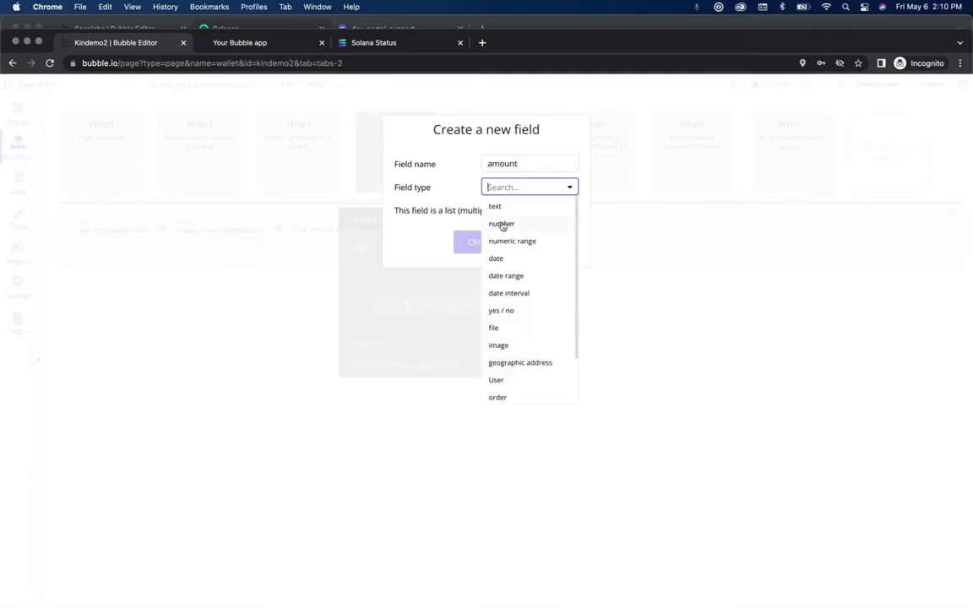
{"action": "left_click", "coordinate": [501, 224]}
{"action": "left_click", "coordinate": [486, 244]}
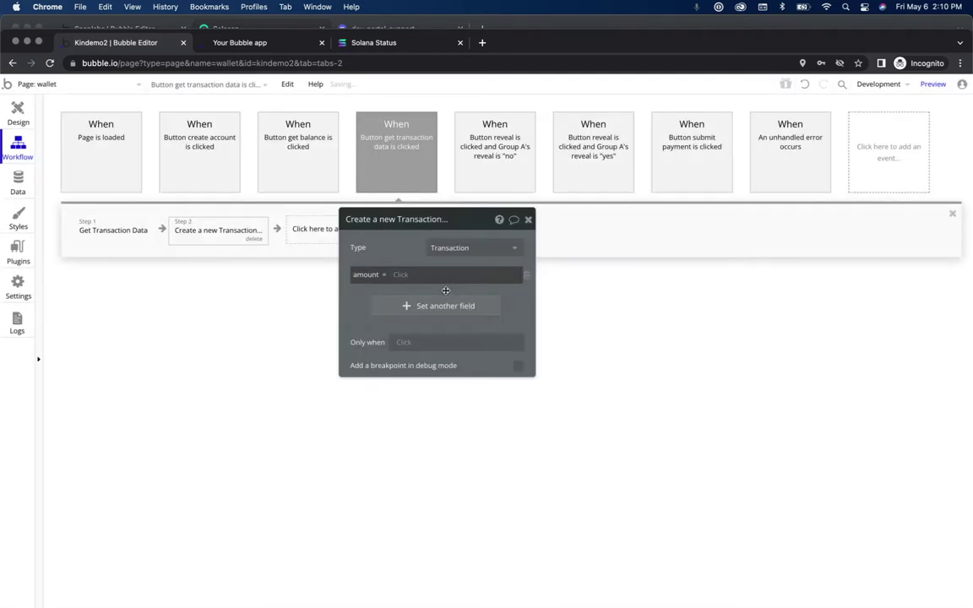
{"action": "left_click", "coordinate": [401, 277]}
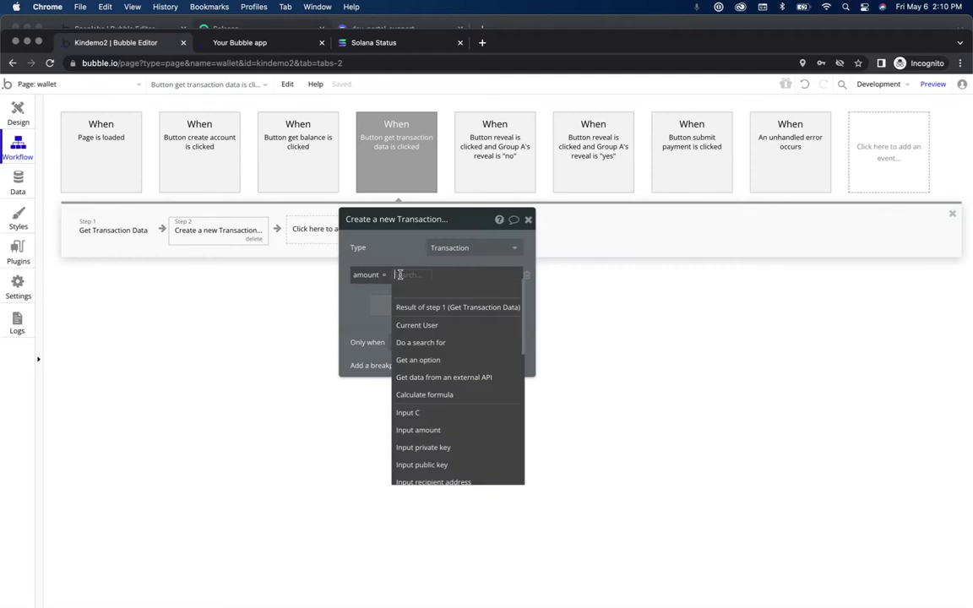
{"action": "left_click", "coordinate": [429, 309]}
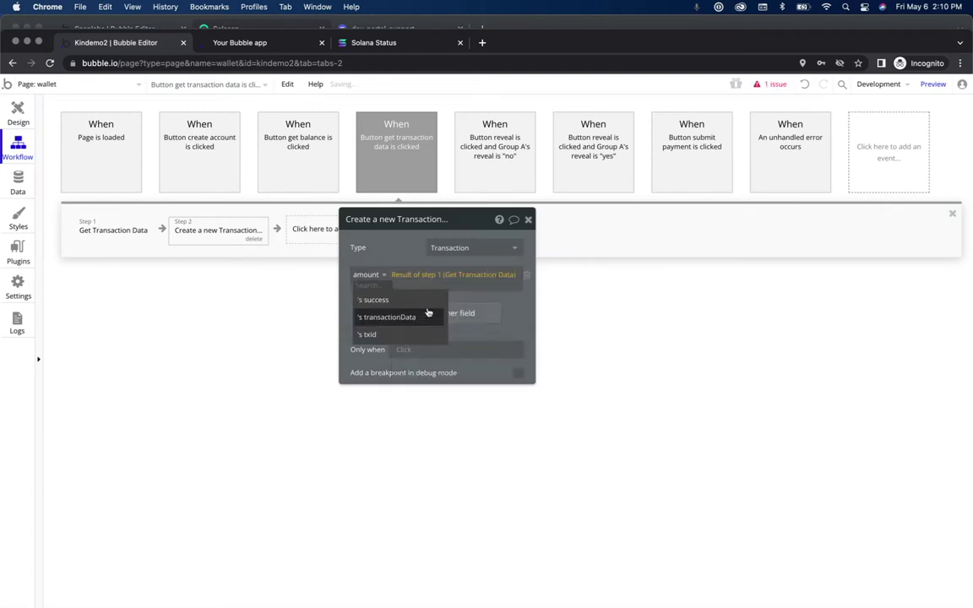
{"action": "left_click", "coordinate": [428, 315]}
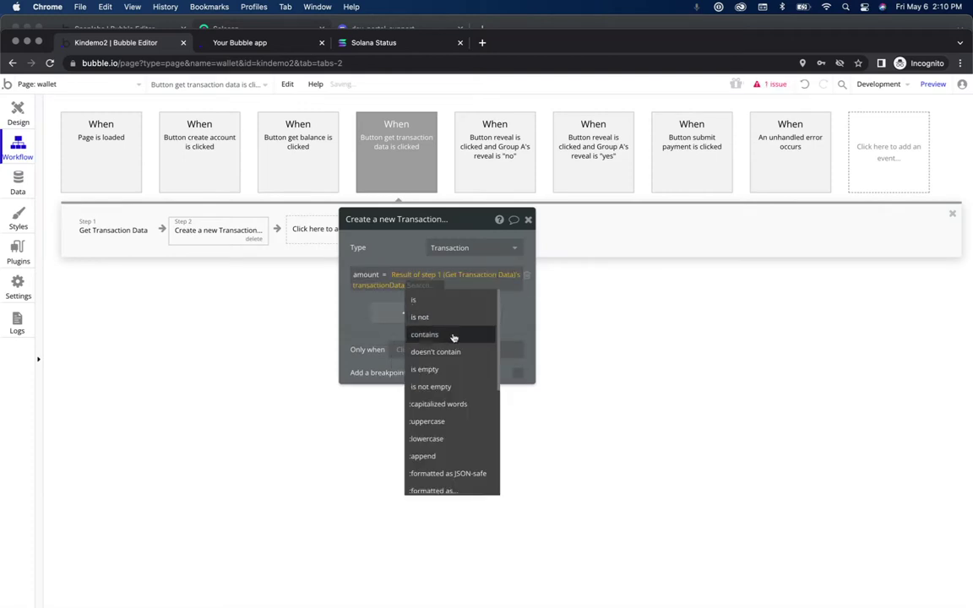
{"action": "scroll", "coordinate": [465, 366], "scroll_direction": "down", "scroll_amount": 2}
{"action": "scroll", "coordinate": [465, 364], "scroll_direction": "down", "scroll_amount": 2}
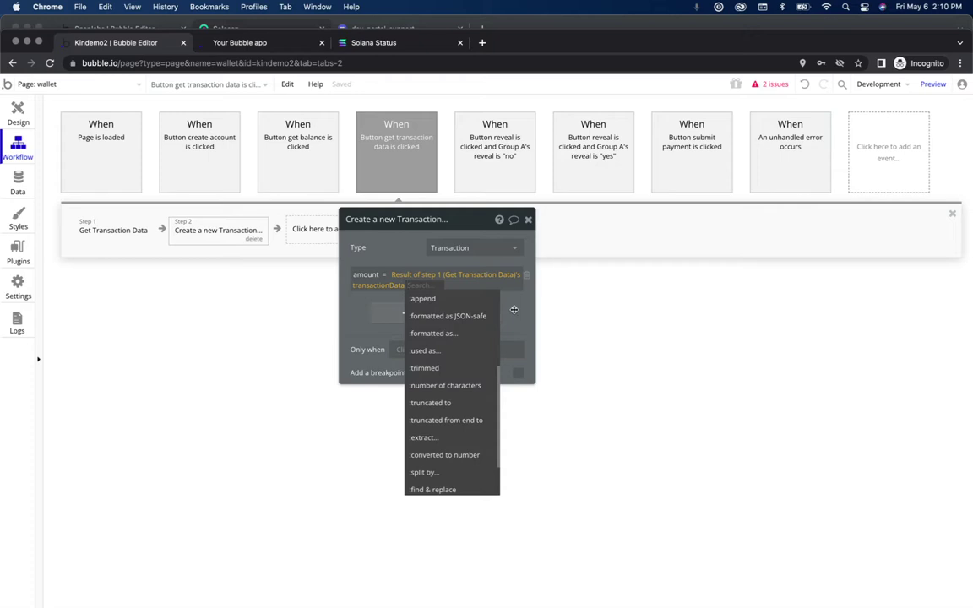
Step: Go to the Bubble apps list, load the Kin-wallet app, and open its Workflow tab
{"action": "left_click", "coordinate": [558, 28]}
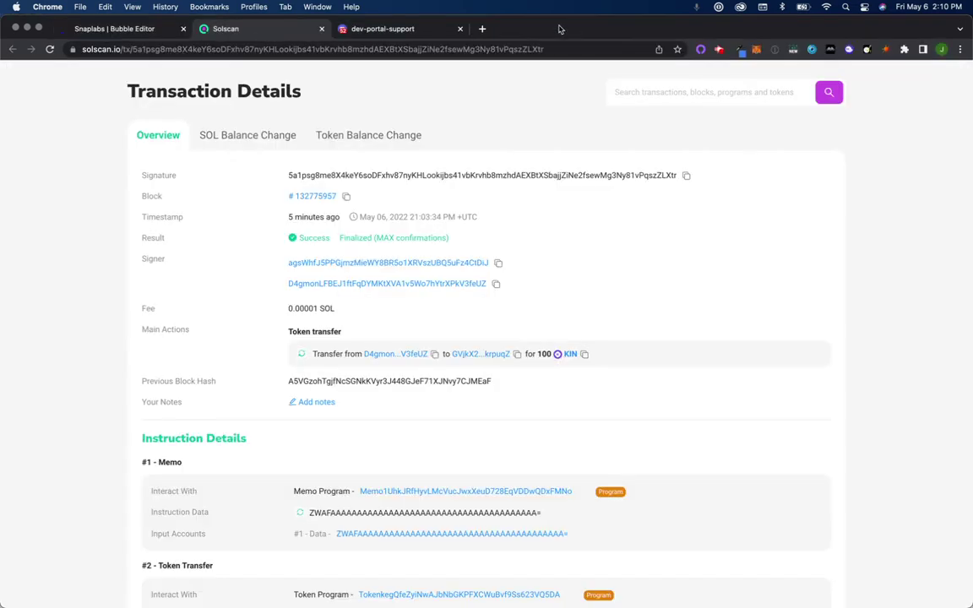
{"action": "left_click", "coordinate": [125, 30]}
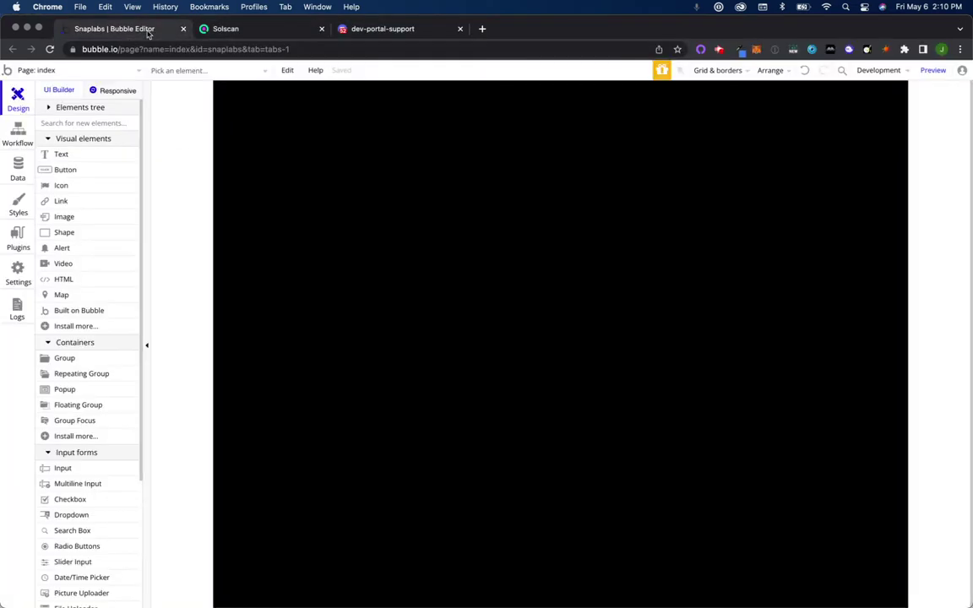
{"action": "left_click", "coordinate": [7, 71]}
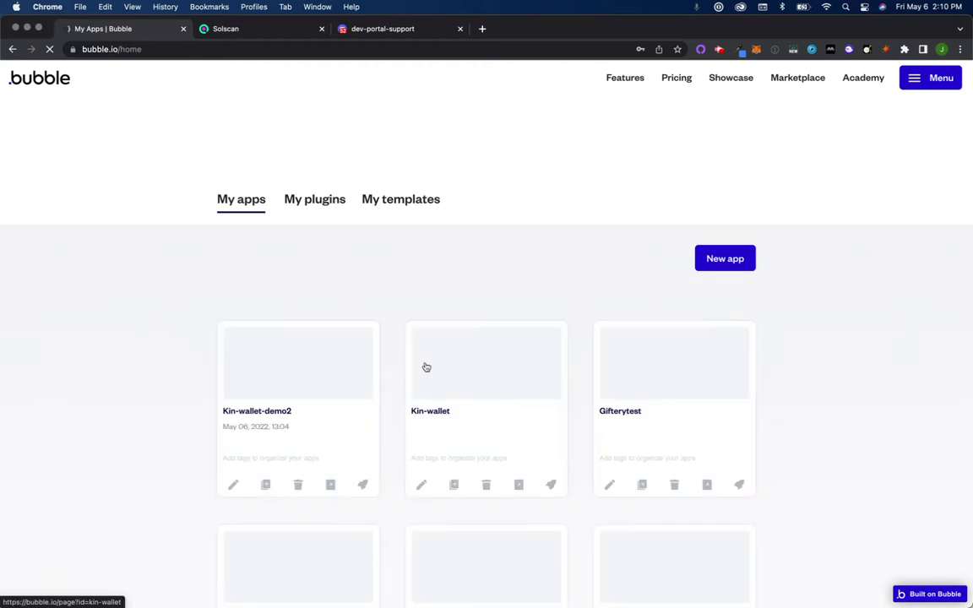
{"action": "left_click", "coordinate": [465, 382]}
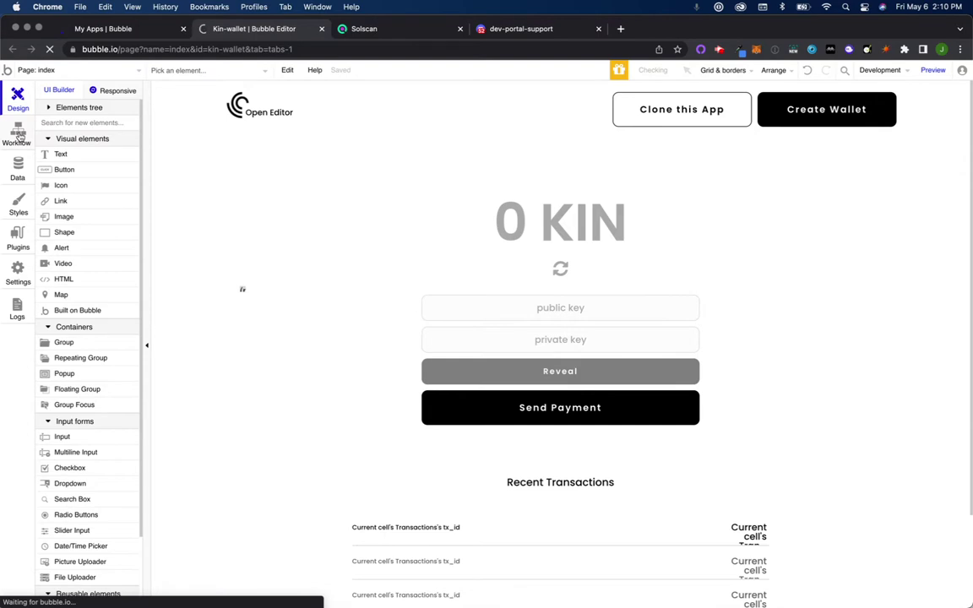
{"action": "left_click", "coordinate": [18, 135]}
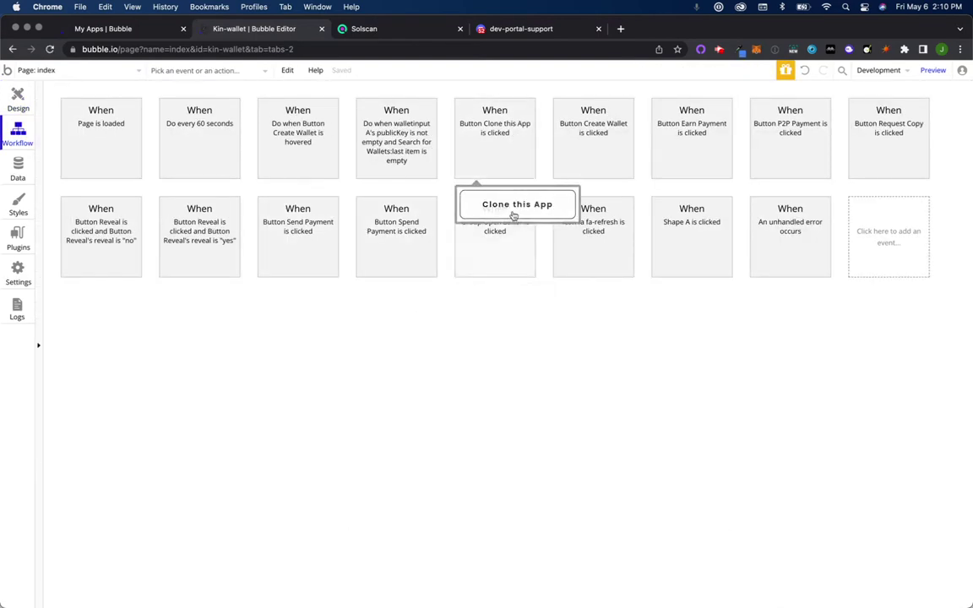
{"action": "left_click", "coordinate": [620, 29]}
{"action": "type", "text": "thekinwallet"}
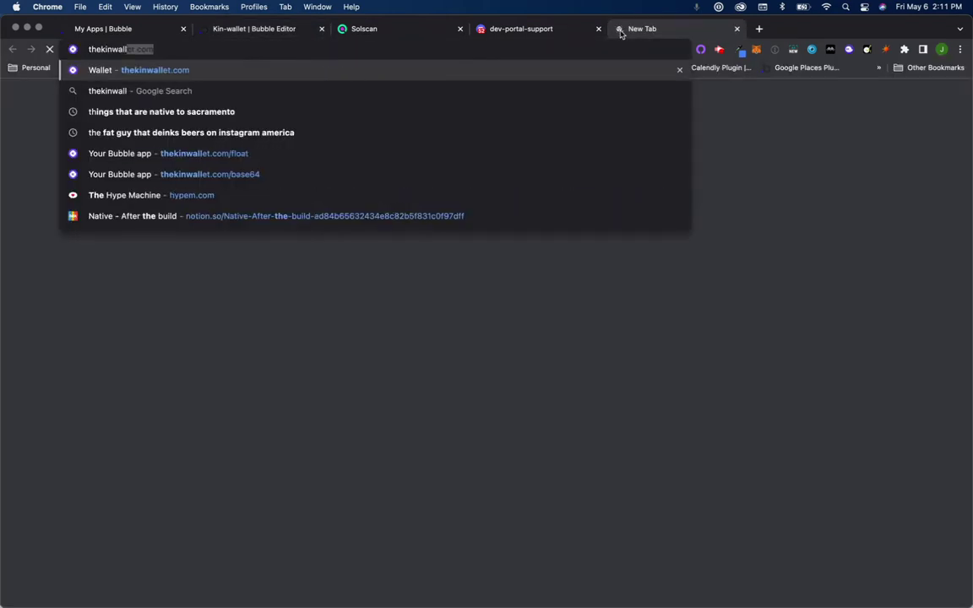
{"action": "key", "text": "Return"}
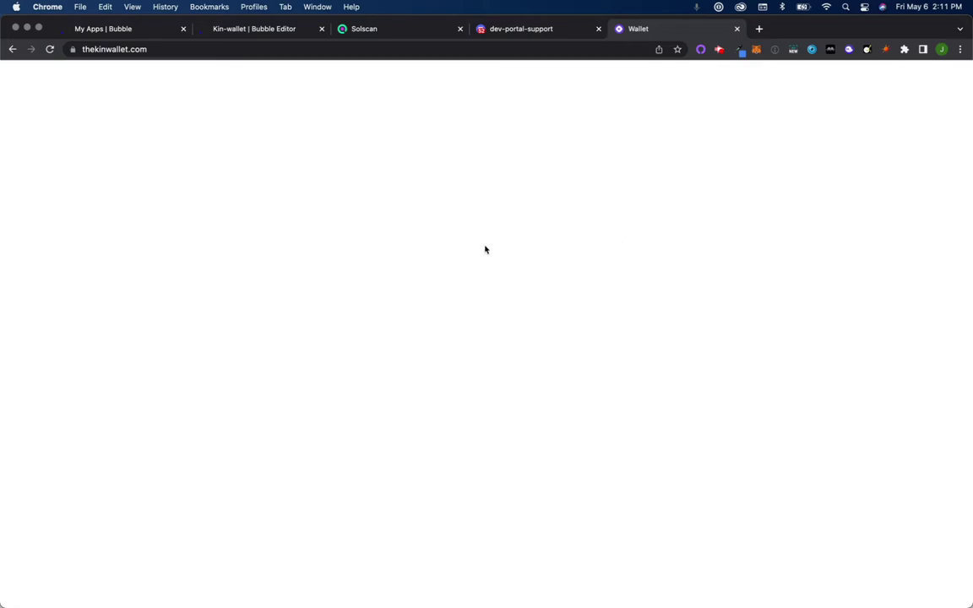
{"action": "left_click", "coordinate": [754, 93]}
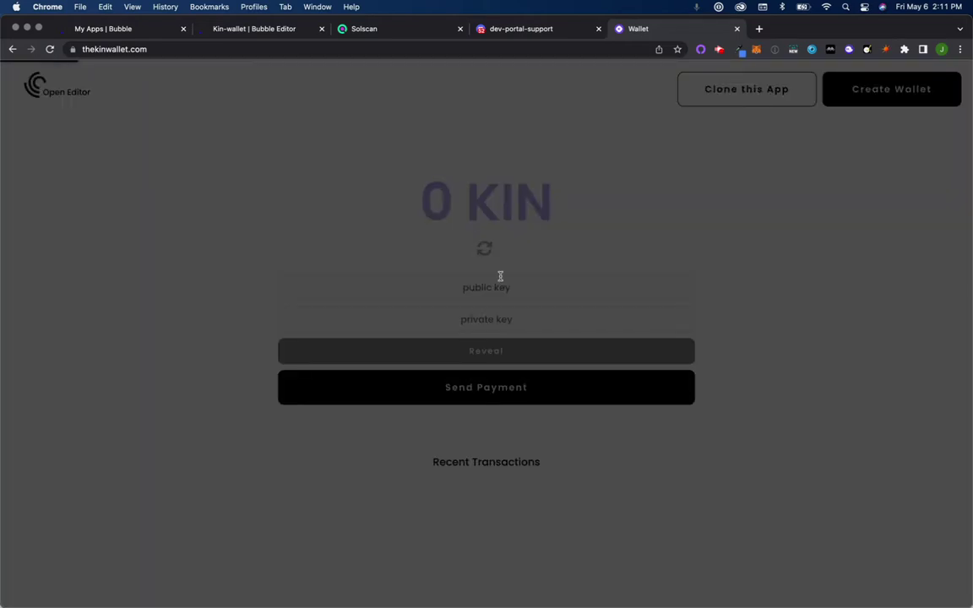
{"action": "left_click", "coordinate": [734, 209]}
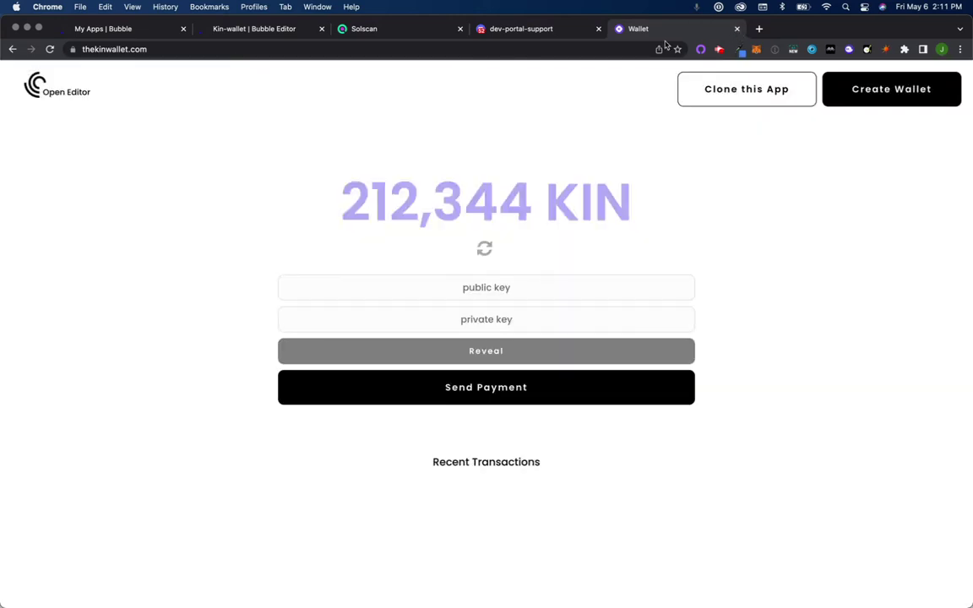
{"action": "left_click", "coordinate": [380, 32]}
{"action": "left_click", "coordinate": [284, 30]}
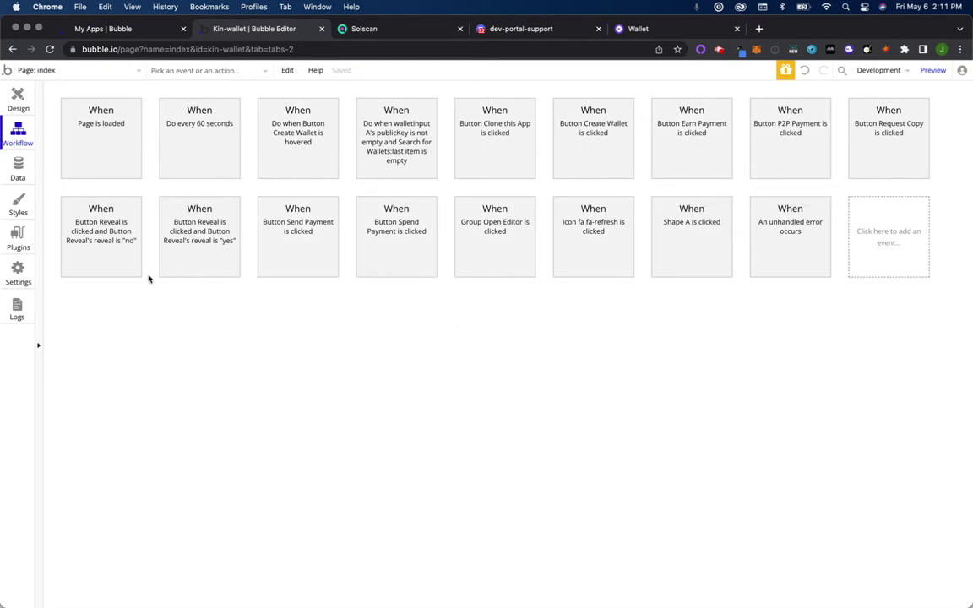
Step: Switch Kin-wallet to Backend workflows and find the 'tran' workflow containing Get Transaction Data
{"action": "left_click", "coordinate": [223, 73]}
{"action": "type", "text": "tran"}
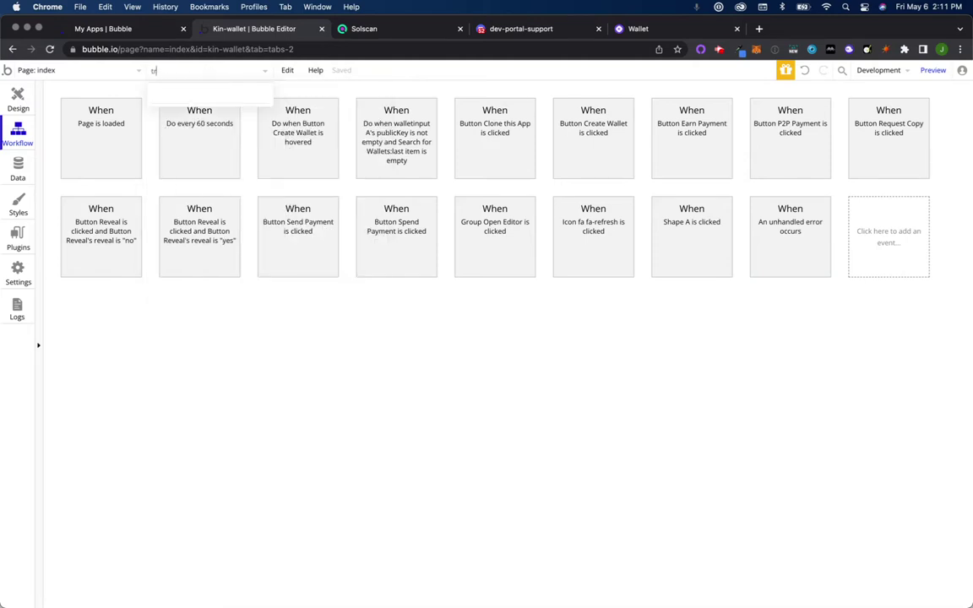
{"action": "key", "text": "BackSpace"}
{"action": "key", "text": "BackSpace"}
{"action": "left_click", "coordinate": [85, 70]}
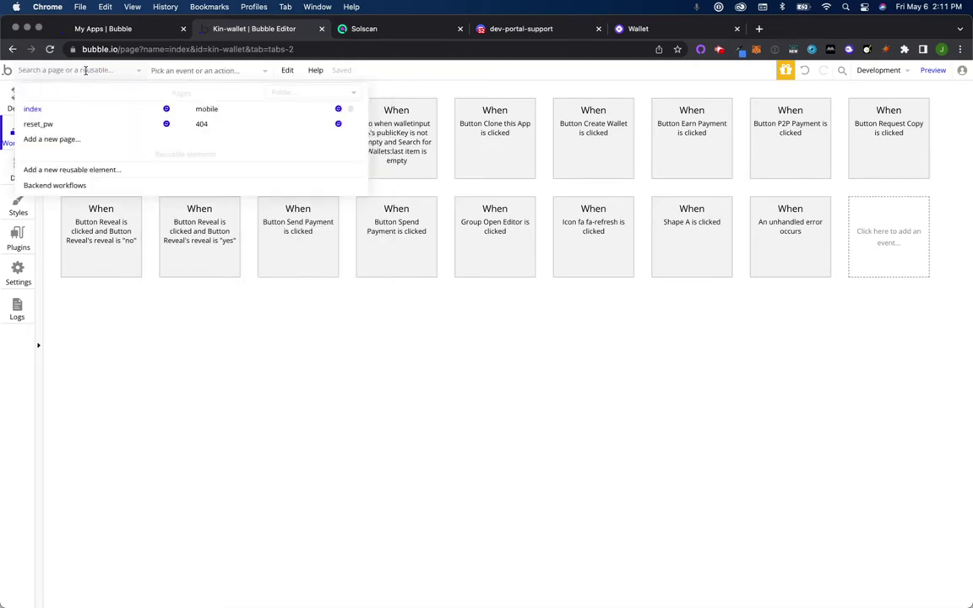
{"action": "left_click", "coordinate": [80, 186]}
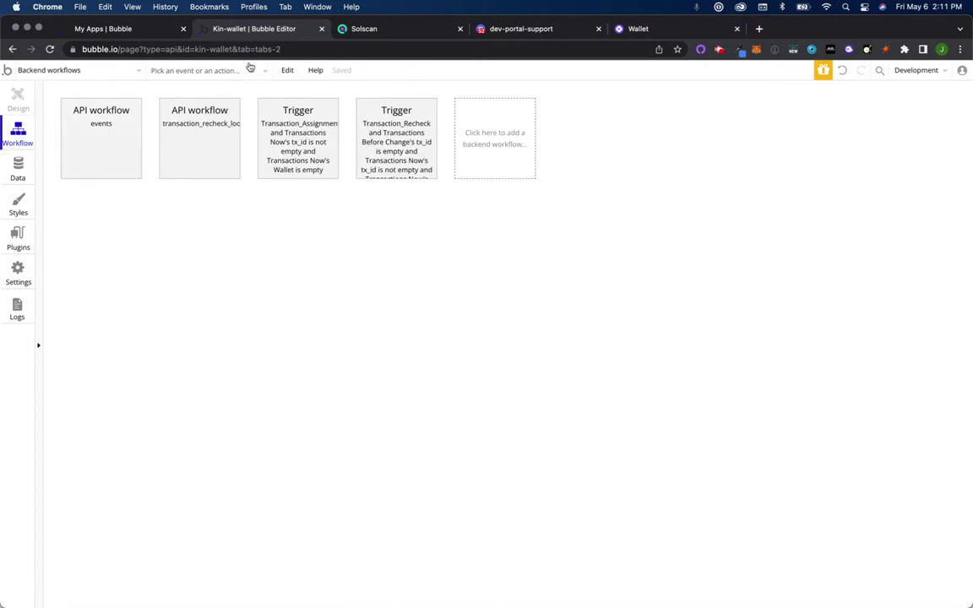
{"action": "left_click", "coordinate": [250, 68]}
{"action": "type", "text": "transa"}
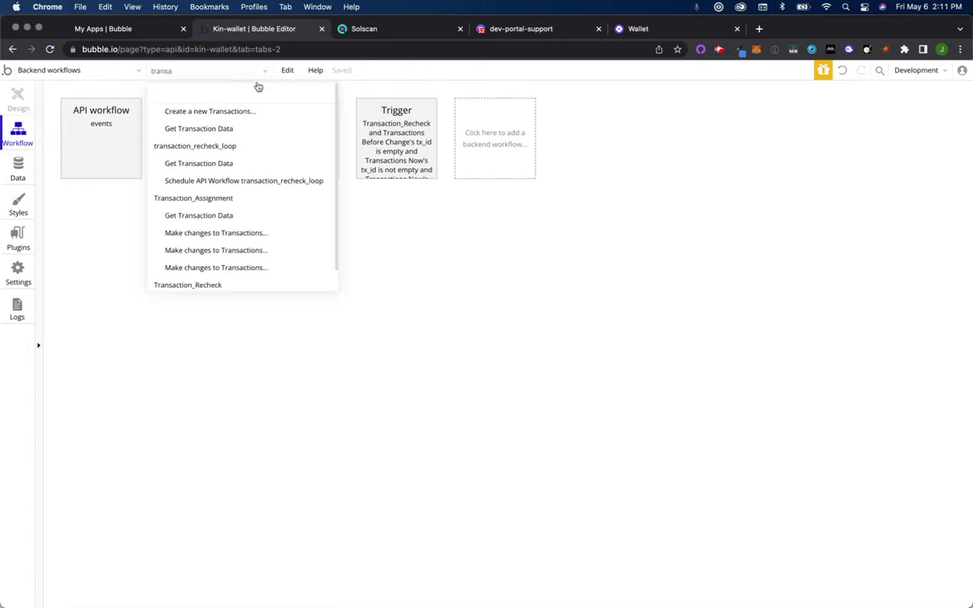
{"action": "left_click", "coordinate": [254, 129]}
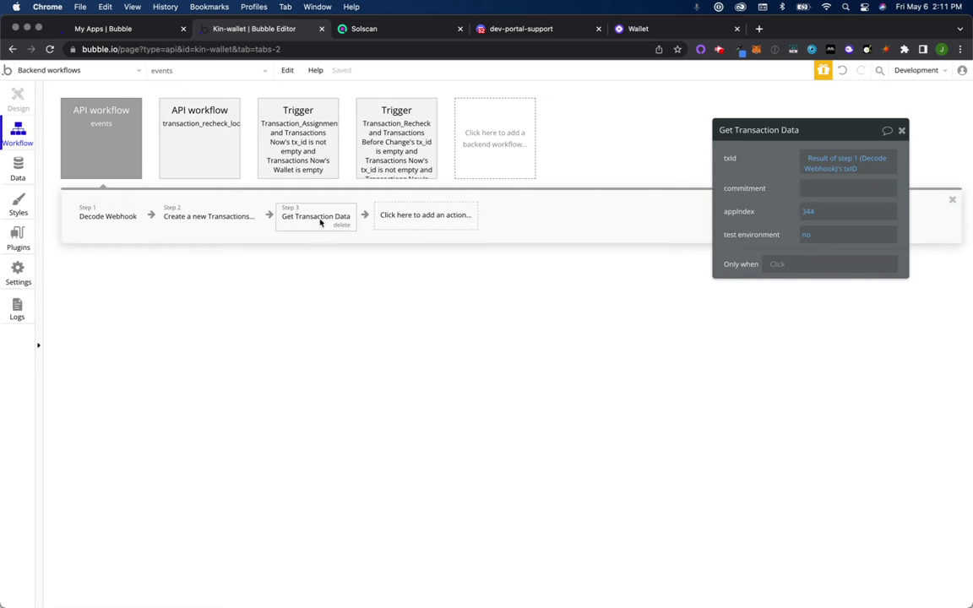
Step: Inspect the Transaction_Assignment steps, ending on Make changes to Transactions' amount expression
{"action": "left_click", "coordinate": [226, 220]}
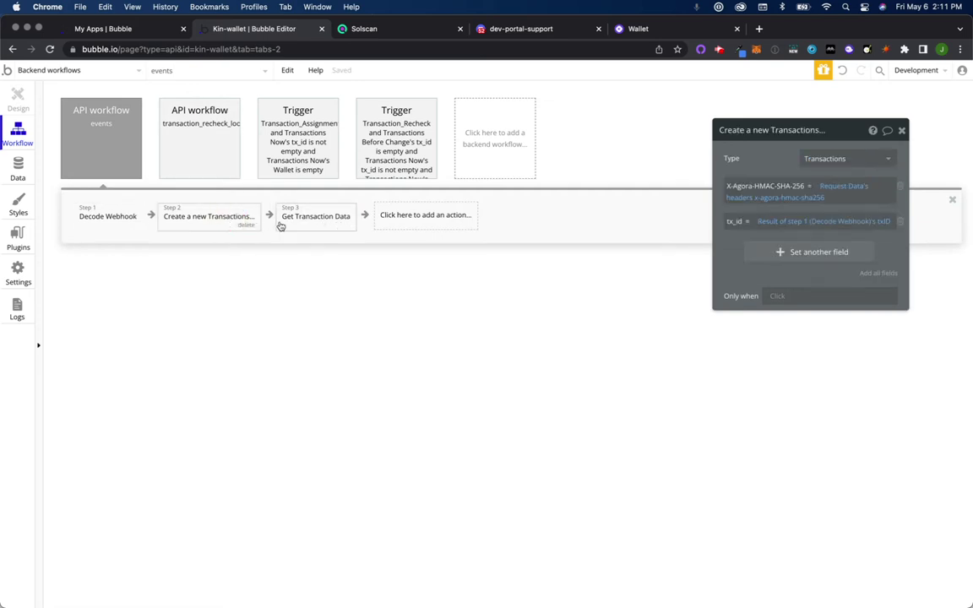
{"action": "left_click", "coordinate": [312, 219]}
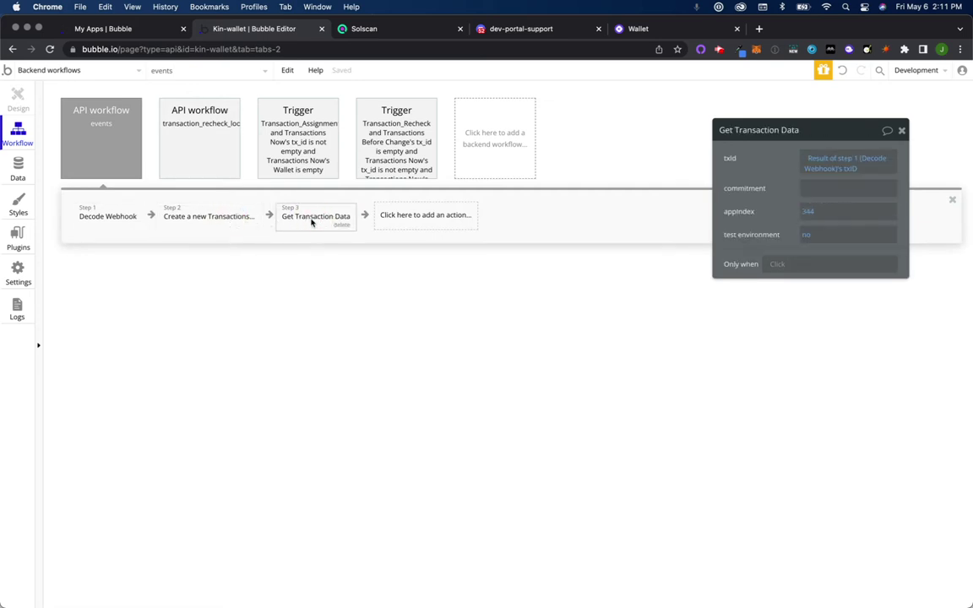
{"action": "left_click", "coordinate": [286, 163]}
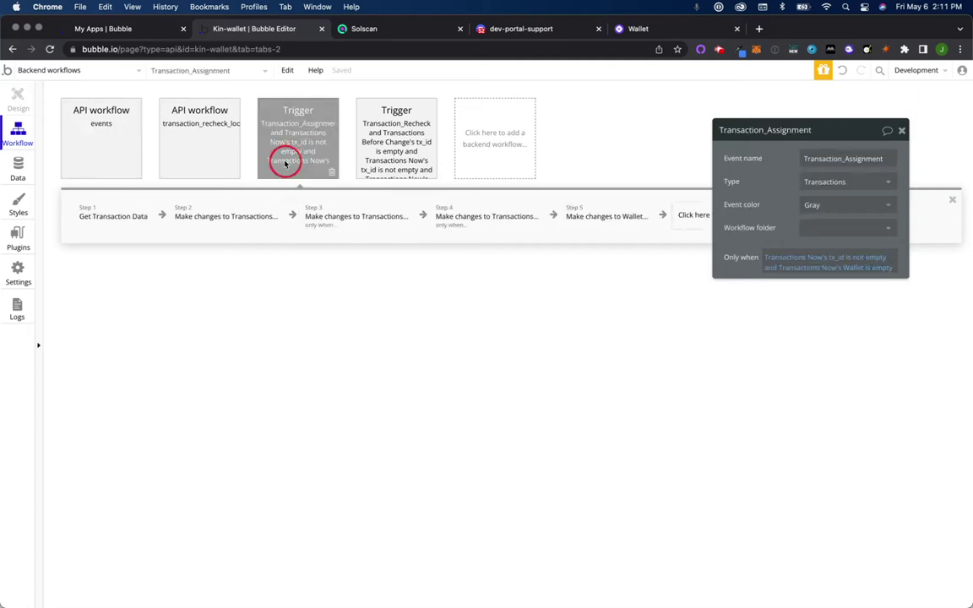
{"action": "left_click", "coordinate": [237, 217]}
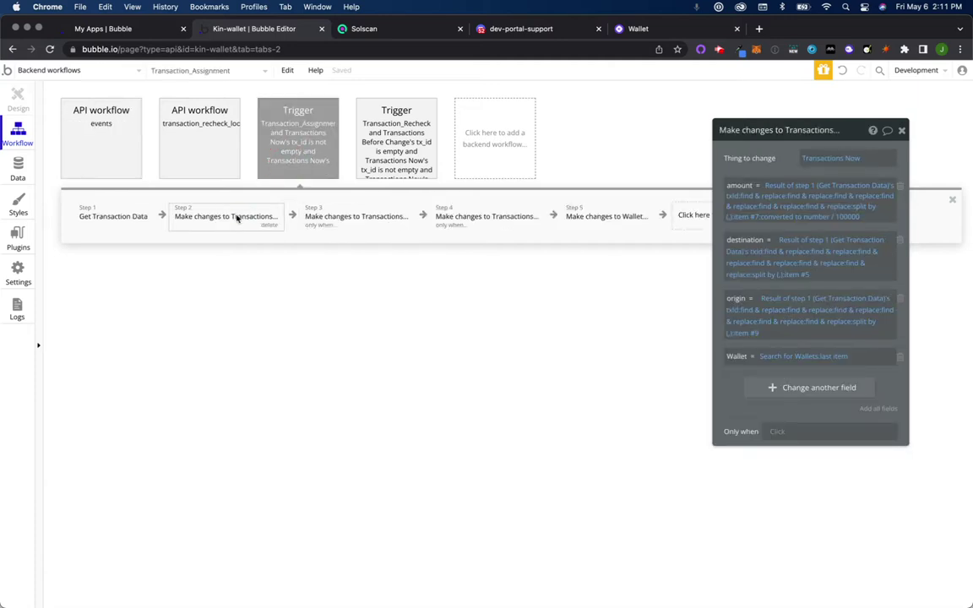
{"action": "left_click", "coordinate": [117, 218]}
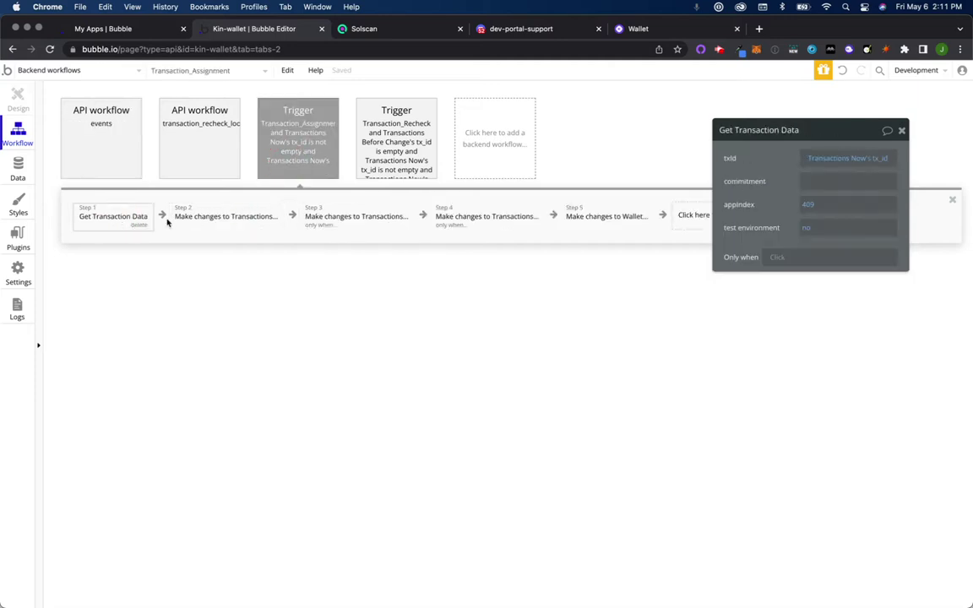
{"action": "left_click", "coordinate": [239, 215]}
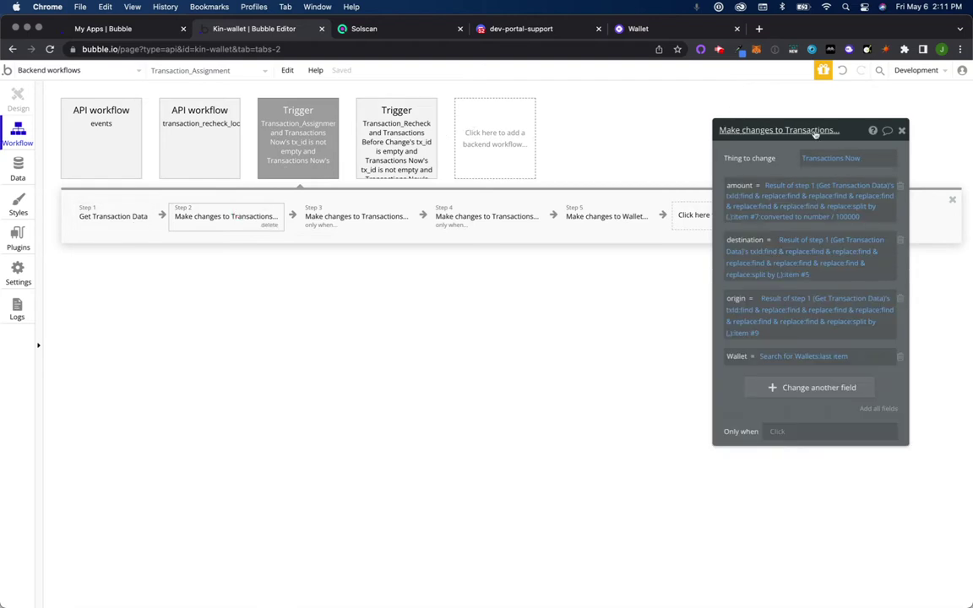
Step: In Kindemo2, swap amount for a new text field 'raw' and launch the debug preview
{"action": "left_click_drag", "start_coordinate": [876, 35], "coordinate": [838, 98]}
{"action": "left_click", "coordinate": [716, 44]}
{"action": "left_click_drag", "start_coordinate": [716, 44], "coordinate": [777, 31]}
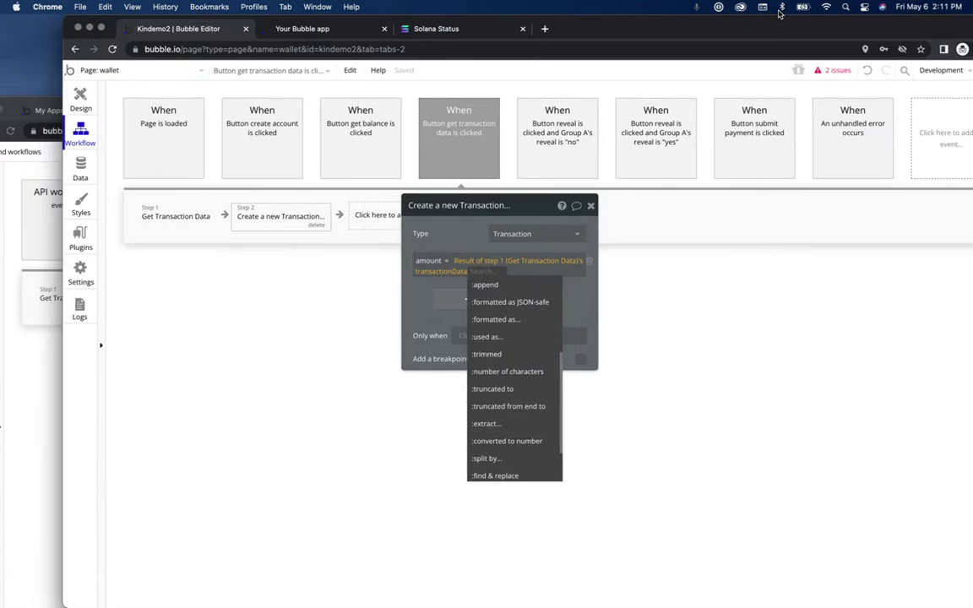
{"action": "left_click", "coordinate": [421, 321]}
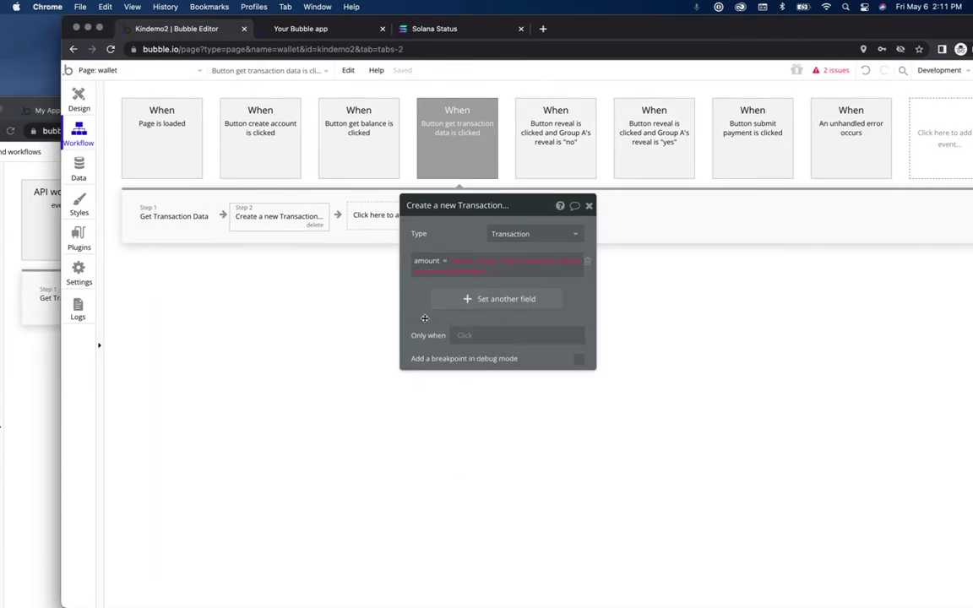
{"action": "left_click", "coordinate": [426, 259]}
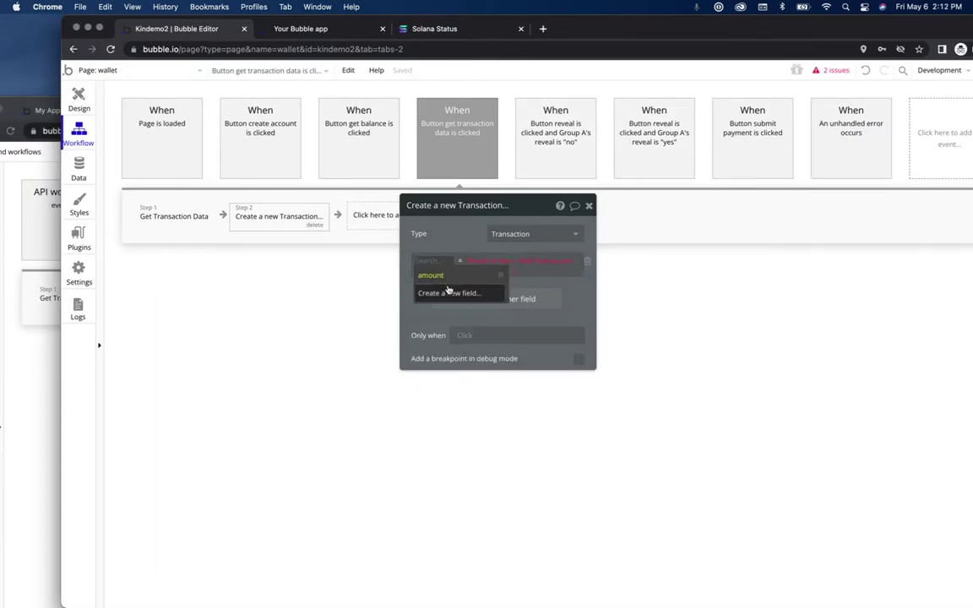
{"action": "left_click", "coordinate": [449, 291]}
{"action": "type", "text": "raw"}
{"action": "left_click", "coordinate": [601, 176]}
{"action": "left_click", "coordinate": [582, 194]}
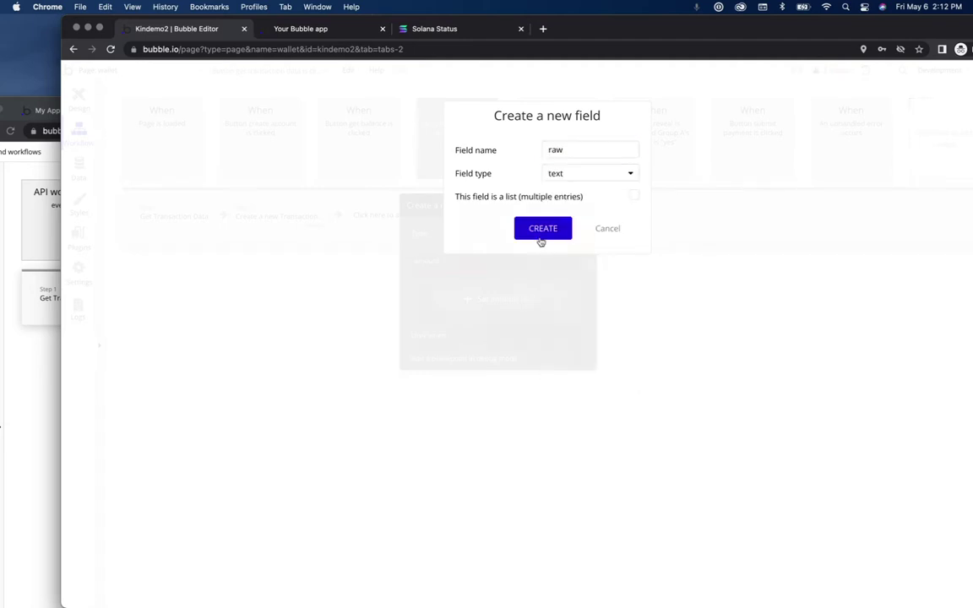
{"action": "left_click", "coordinate": [541, 237]}
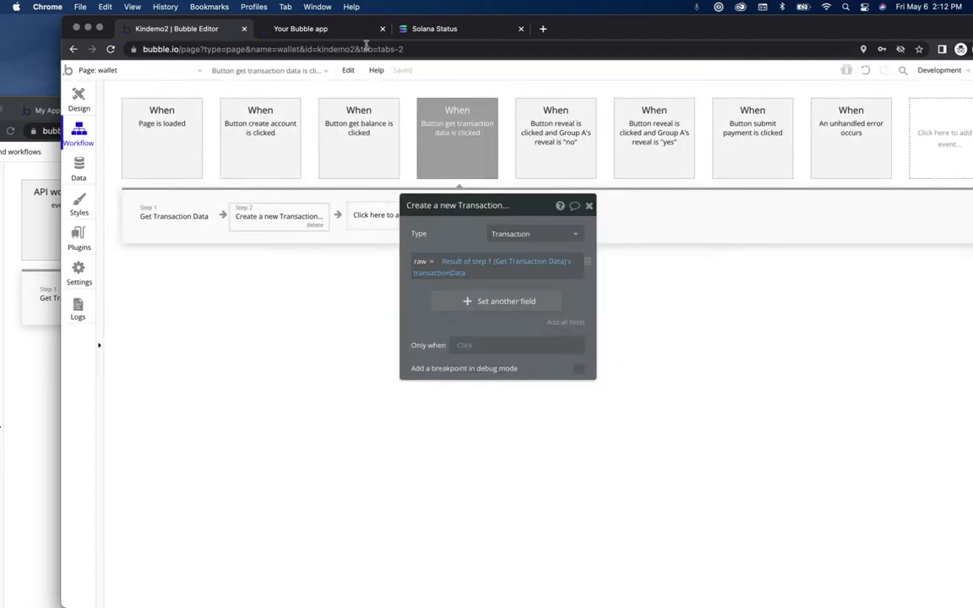
{"action": "left_click_drag", "start_coordinate": [912, 33], "coordinate": [829, 33]}
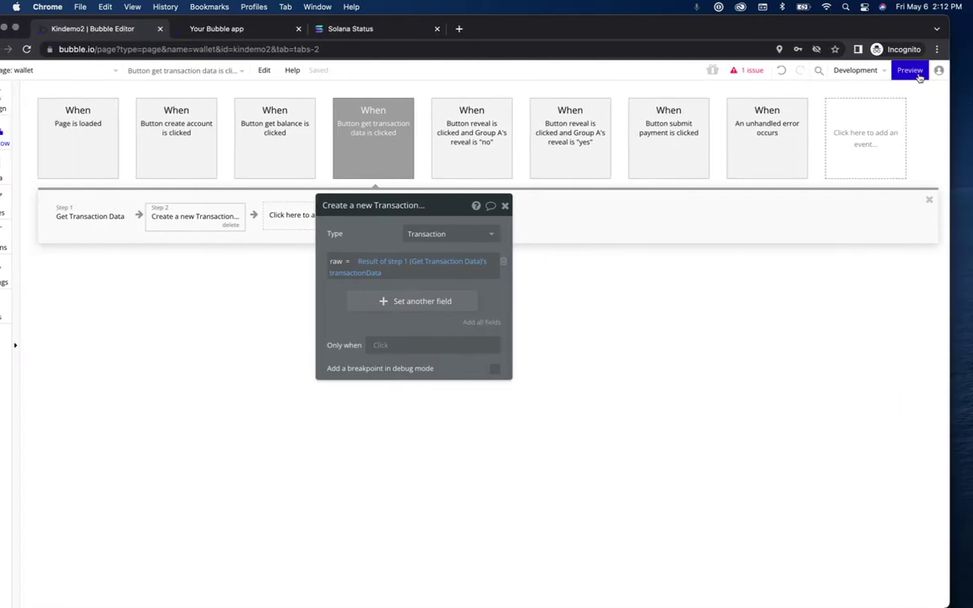
{"action": "left_click", "coordinate": [909, 70]}
Step: Paste the transaction id into the preview input and run 'get transaction data'
{"action": "left_click", "coordinate": [668, 285]}
{"action": "key", "text": "super+v"}
{"action": "left_click", "coordinate": [675, 332]}
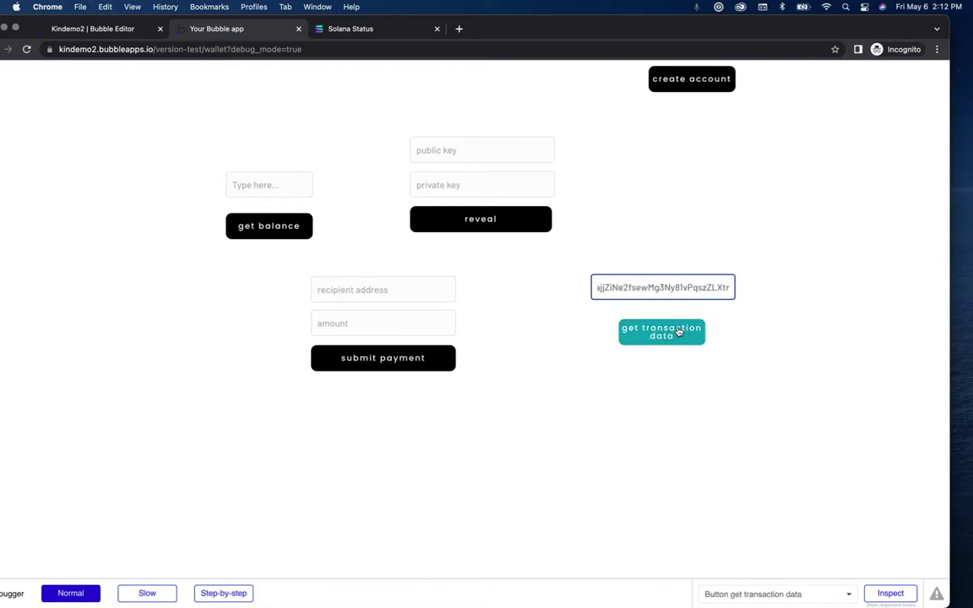
{"action": "left_click", "coordinate": [699, 332]}
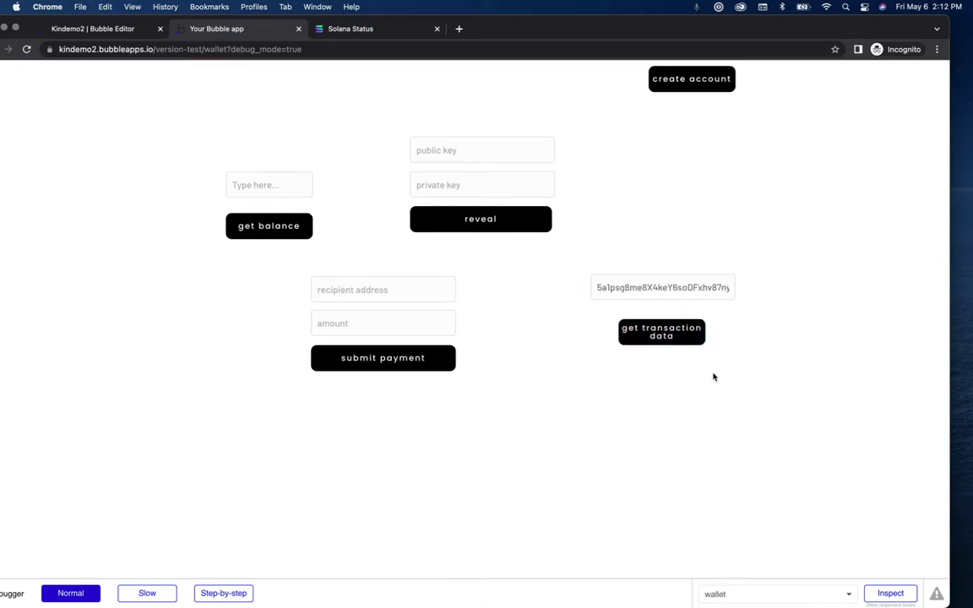
Step: Back in the Kindemo2 editor, review the Get Transaction Data step and the Create a new Transaction step
{"action": "left_click", "coordinate": [118, 28]}
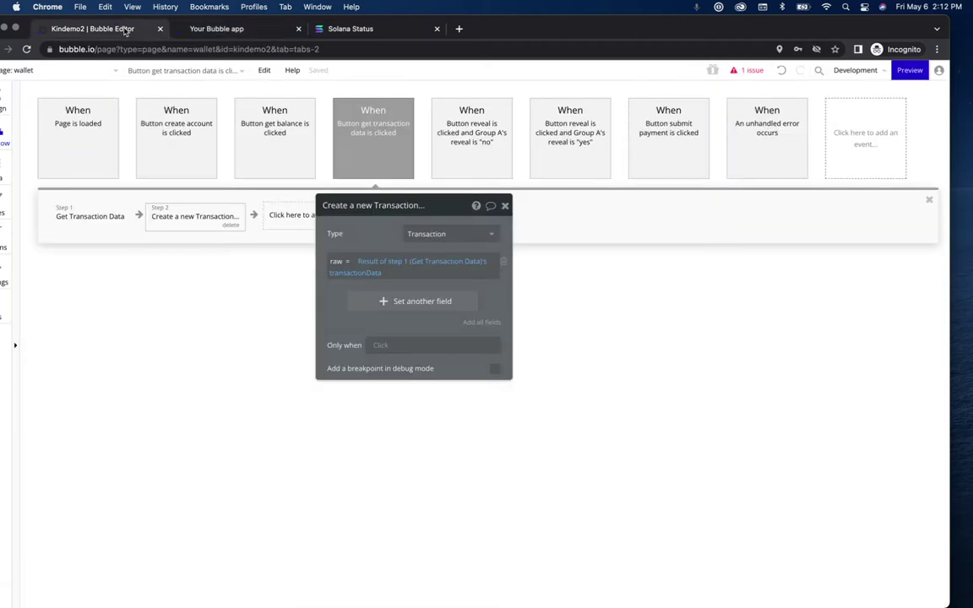
{"action": "left_click_drag", "start_coordinate": [605, 26], "coordinate": [634, 9]}
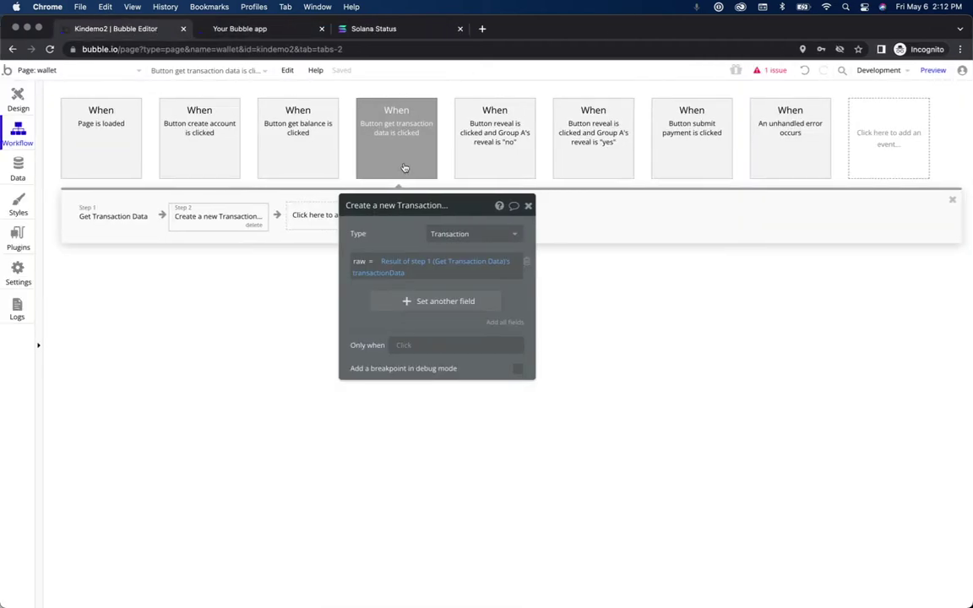
{"action": "left_click", "coordinate": [114, 216]}
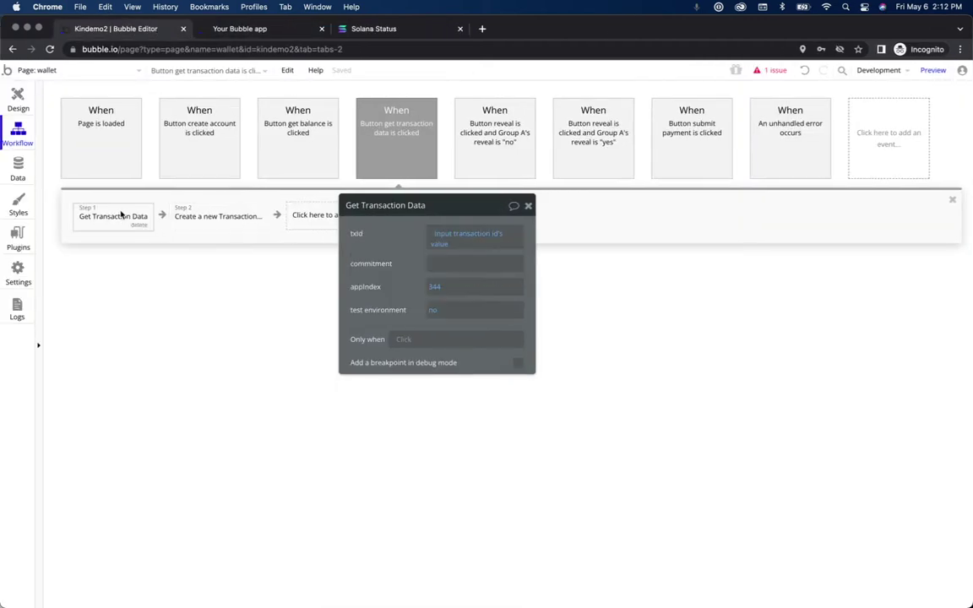
{"action": "left_click", "coordinate": [212, 216]}
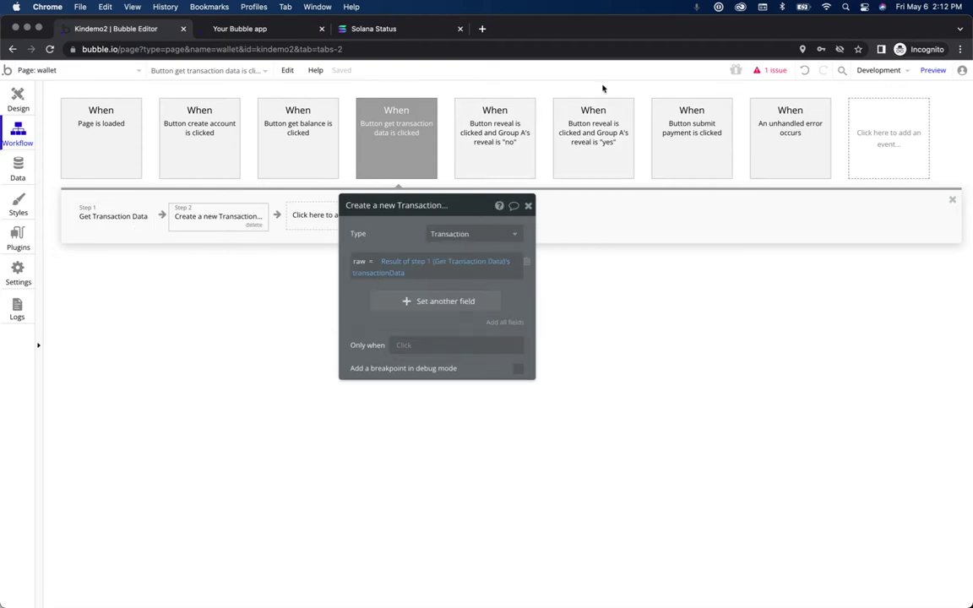
{"action": "left_click_drag", "start_coordinate": [634, 28], "coordinate": [631, 11]}
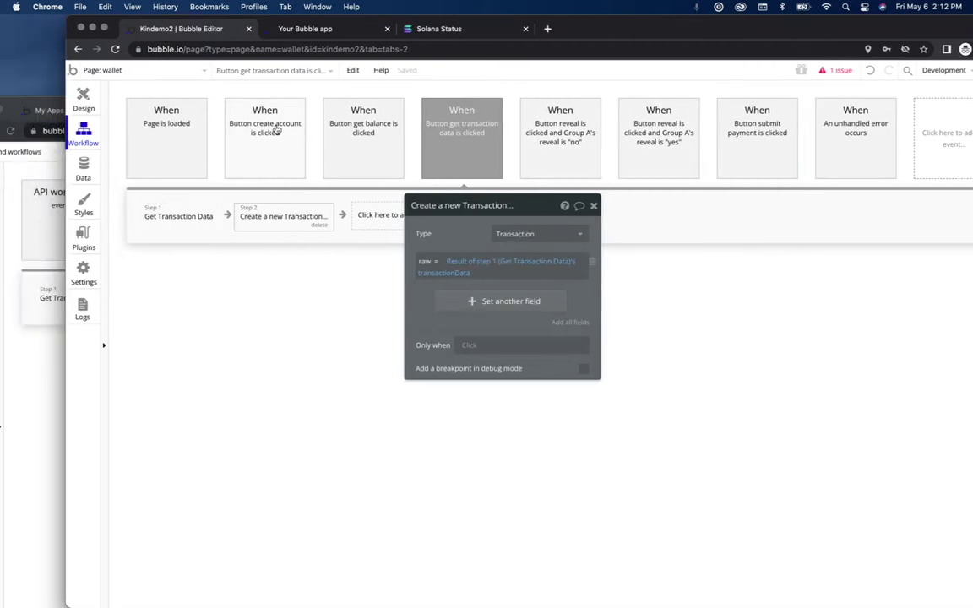
Step: Inspect the single Transaction entry under All Transactions, whose amount and raw are empty, and cancel without saving
{"action": "left_click", "coordinate": [79, 169]}
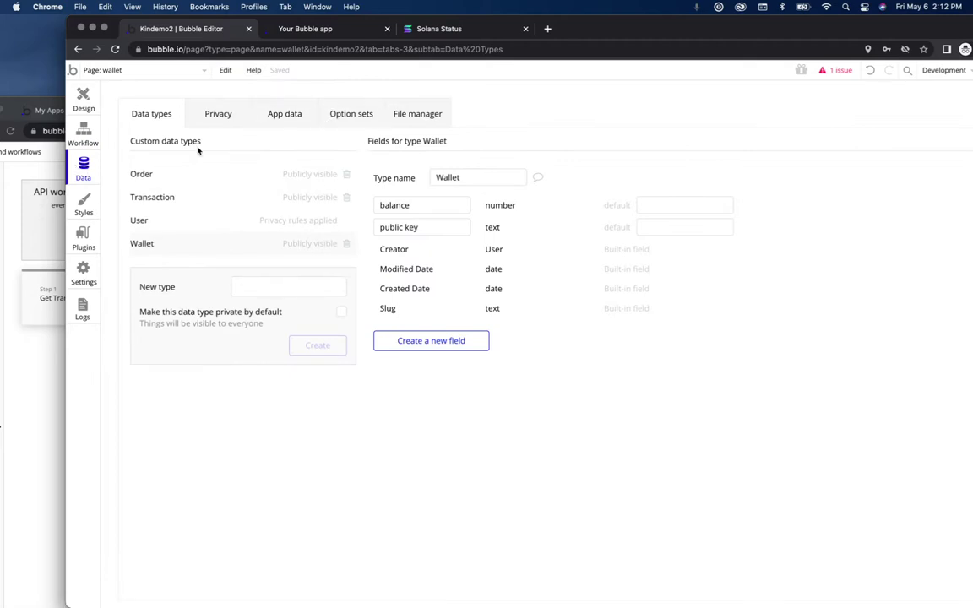
{"action": "left_click", "coordinate": [279, 113]}
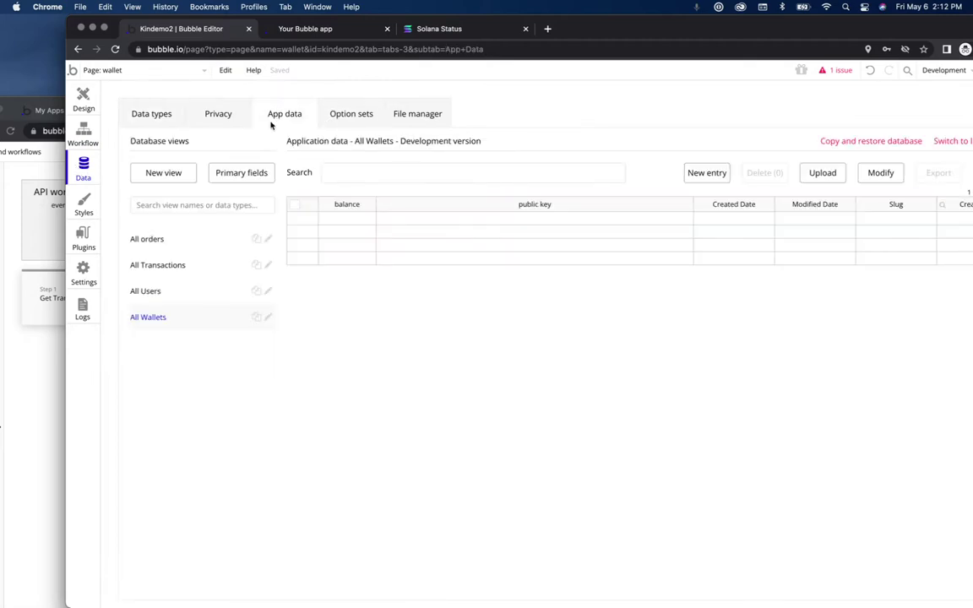
{"action": "left_click", "coordinate": [201, 269]}
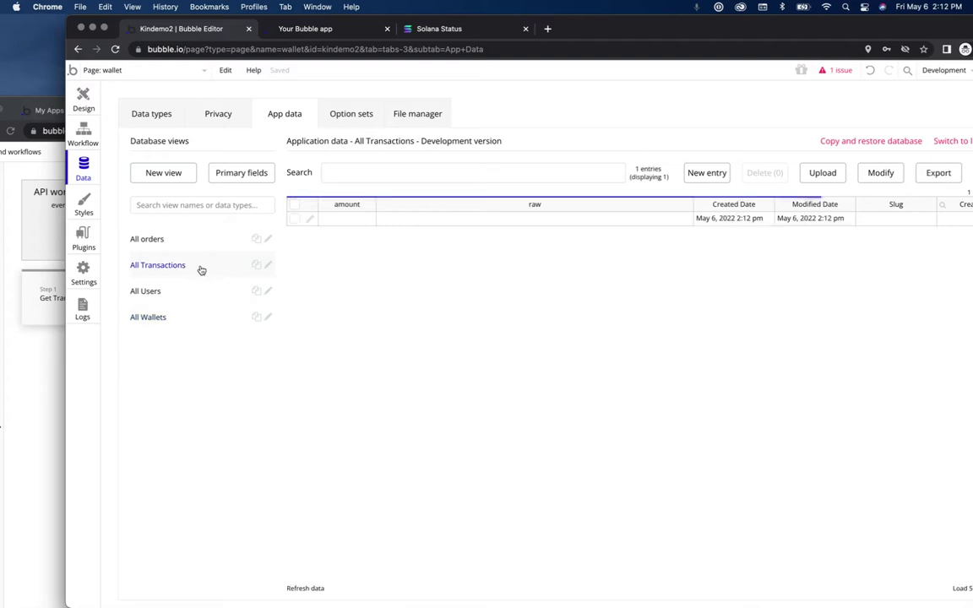
{"action": "left_click", "coordinate": [310, 220]}
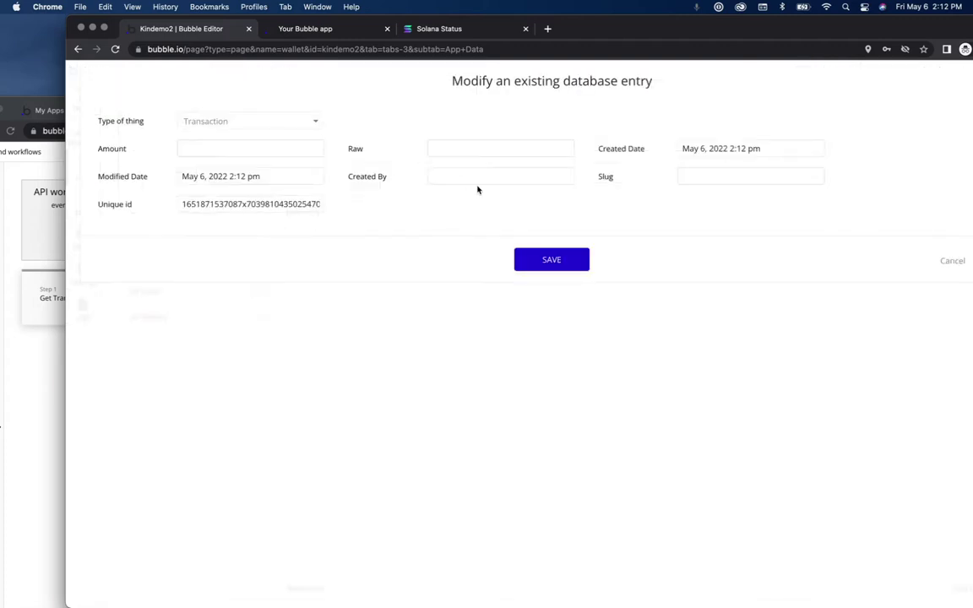
{"action": "left_click", "coordinate": [945, 262]}
{"action": "left_click_drag", "start_coordinate": [615, 34], "coordinate": [566, 38]}
Step: Look over the Kin-wallet editor's amount expression options, then return to Kindemo2's stored data
{"action": "left_click", "coordinate": [264, 38]}
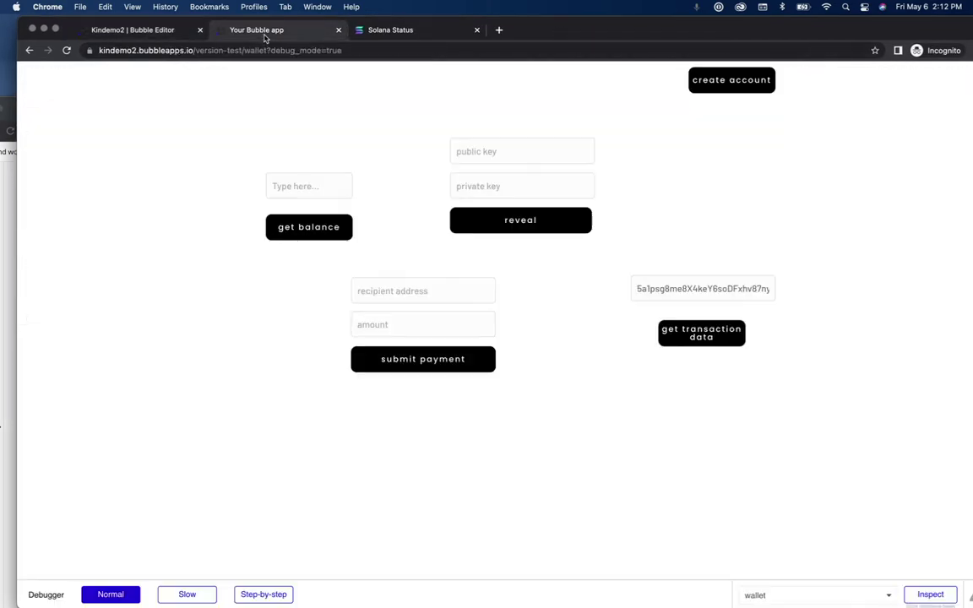
{"action": "left_click", "coordinate": [6, 266]}
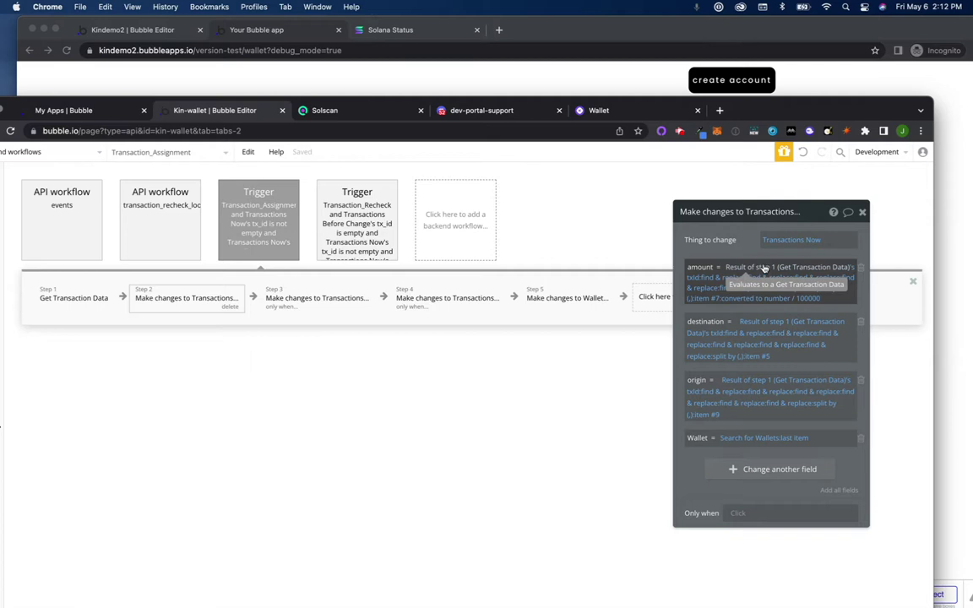
{"action": "right_click", "coordinate": [760, 267]}
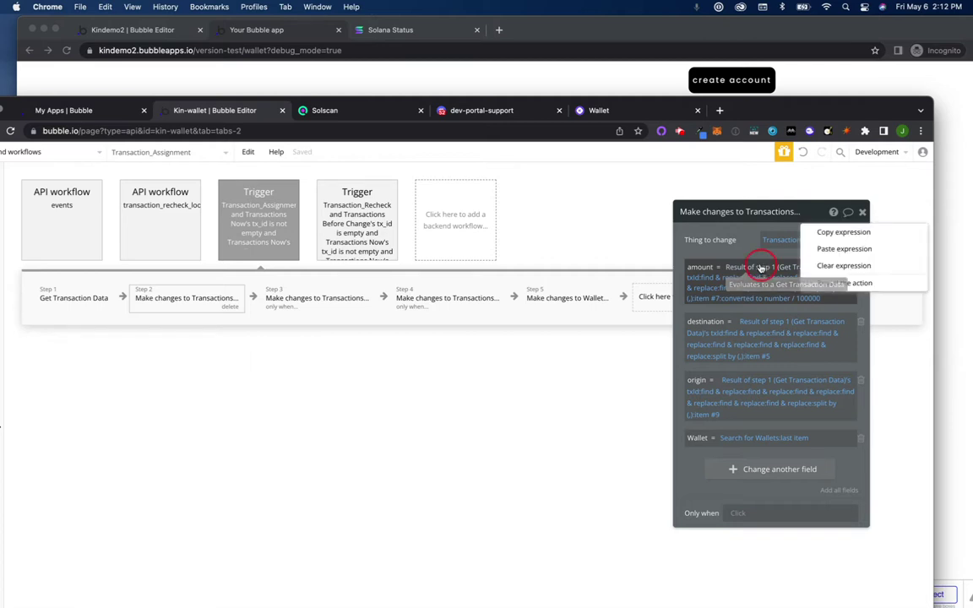
{"action": "left_click", "coordinate": [853, 239]}
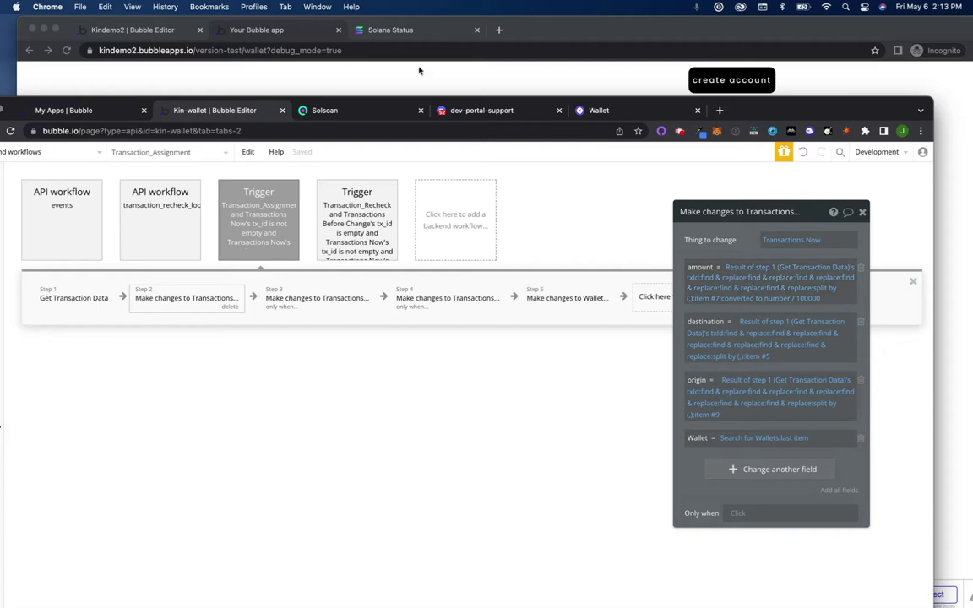
{"action": "left_click", "coordinate": [584, 33]}
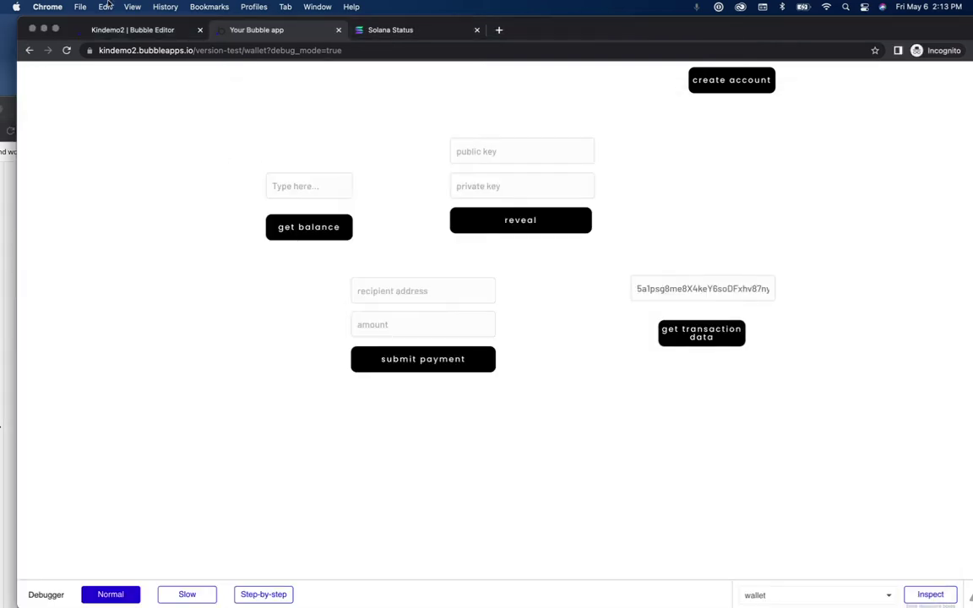
{"action": "left_click", "coordinate": [126, 32]}
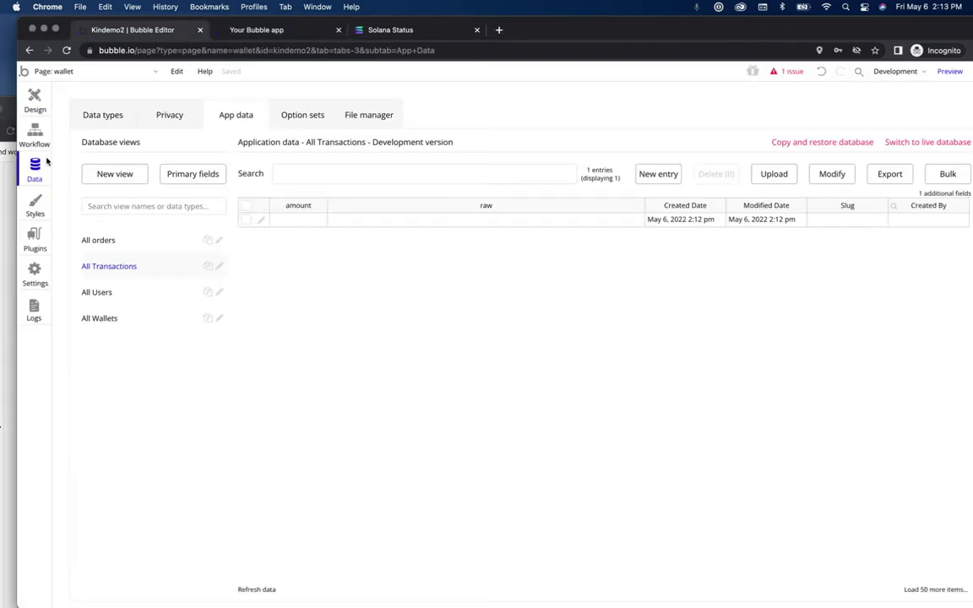
Step: Change step 2's raw field to use step 1's txid instead of transactionData
{"action": "left_click", "coordinate": [35, 135]}
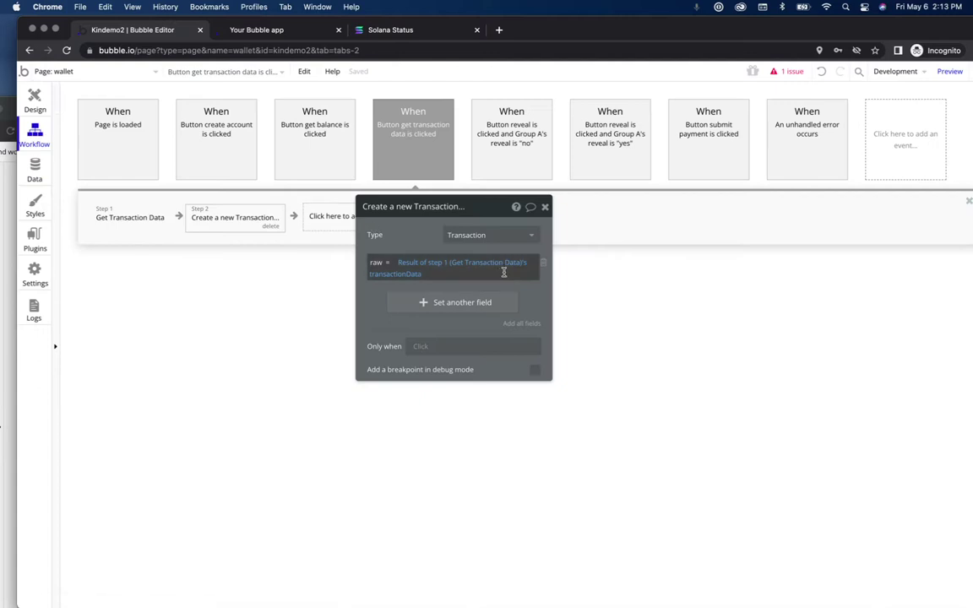
{"action": "left_click", "coordinate": [418, 275]}
{"action": "left_click", "coordinate": [419, 342]}
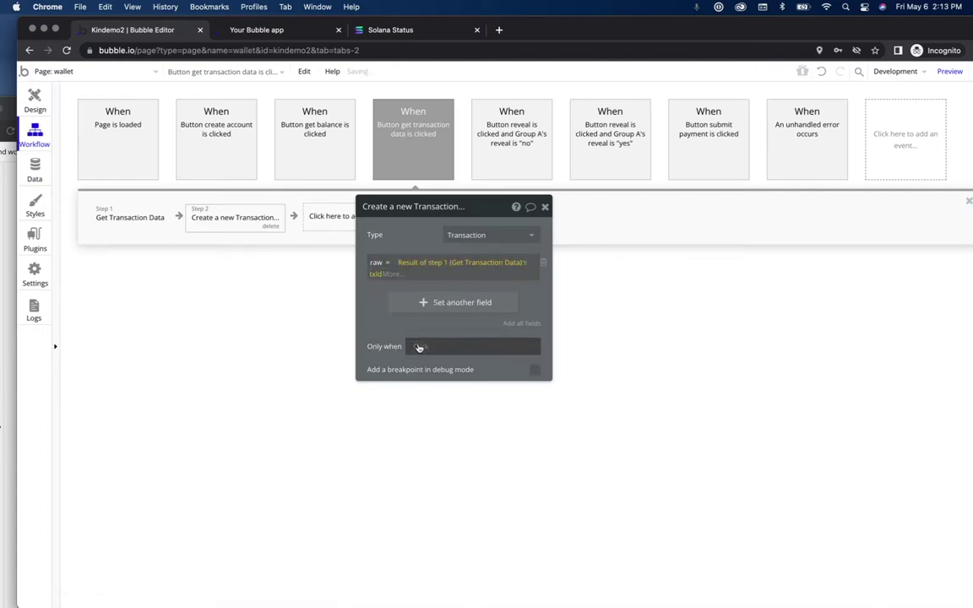
{"action": "left_click", "coordinate": [533, 291]}
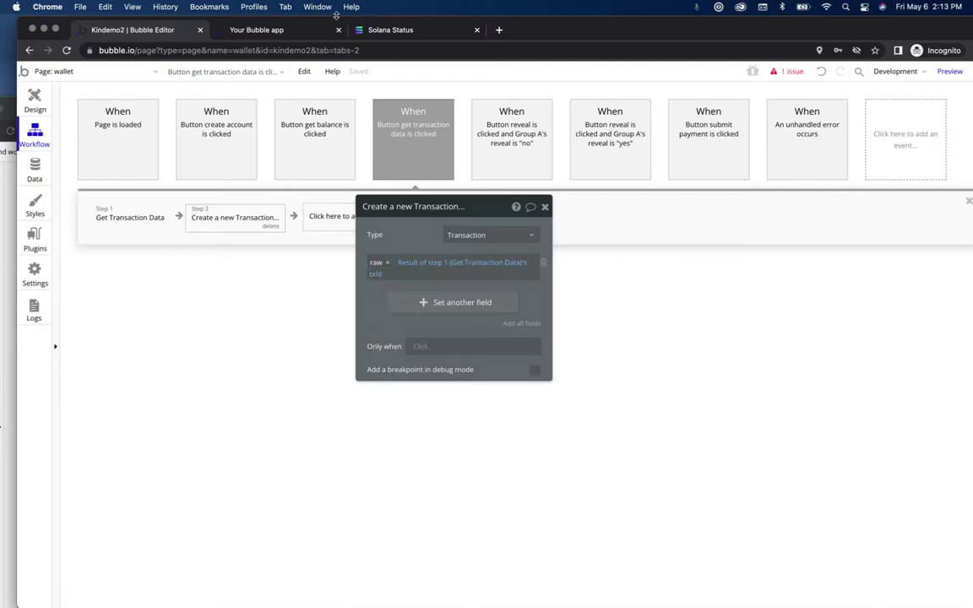
Step: Reload the preview, rerun 'get transaction data' with the pasted id, and reopen App data
{"action": "left_click", "coordinate": [275, 30]}
{"action": "left_click", "coordinate": [445, 72]}
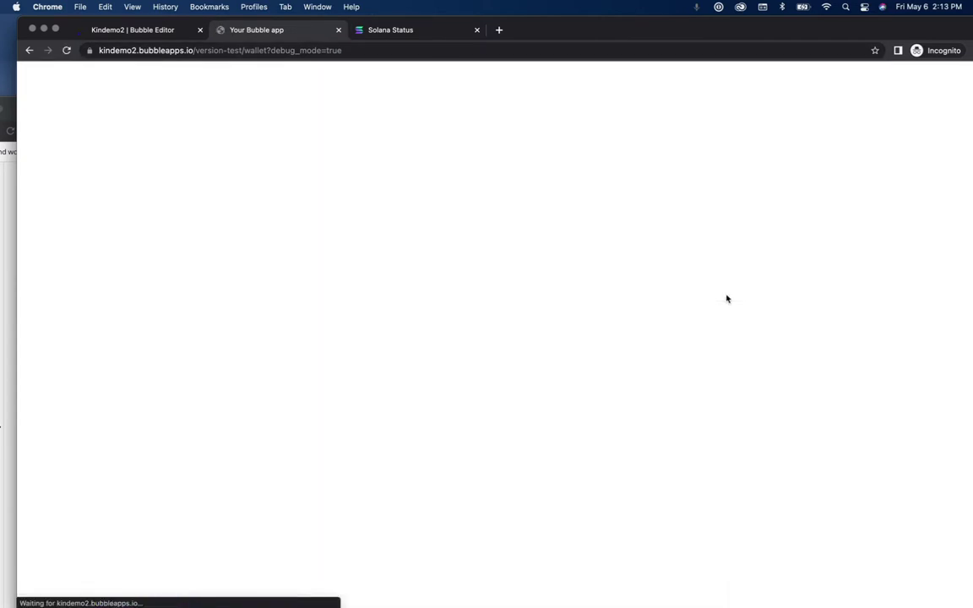
{"action": "key", "text": "super+v"}
{"action": "left_click", "coordinate": [823, 334]}
{"action": "left_click", "coordinate": [700, 336]}
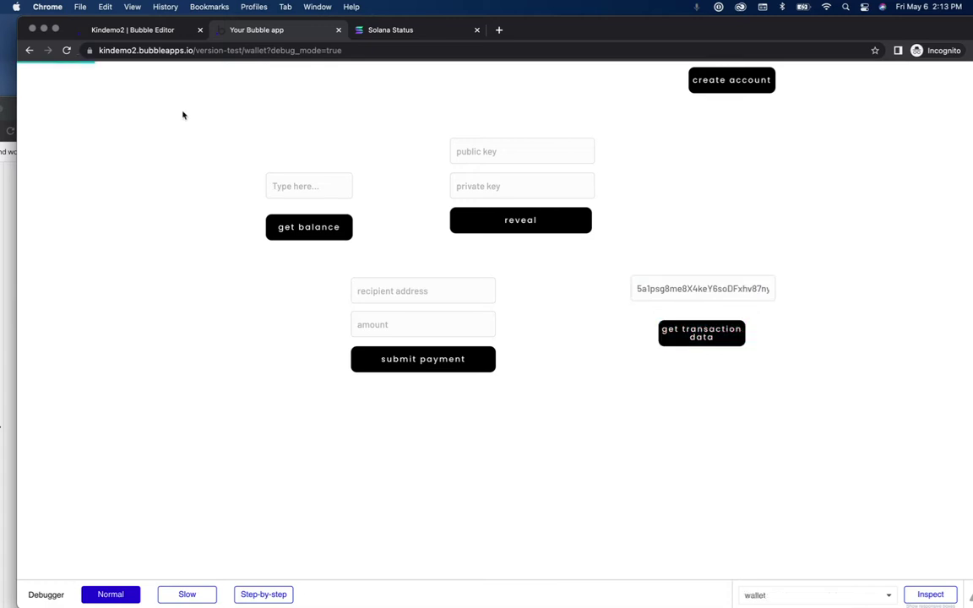
{"action": "left_click", "coordinate": [129, 32]}
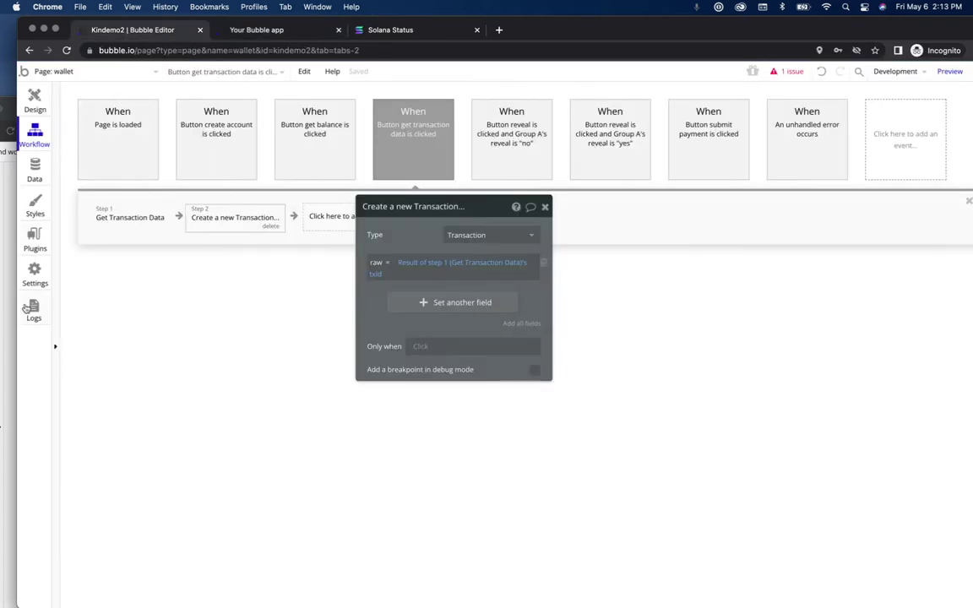
{"action": "left_click", "coordinate": [34, 176]}
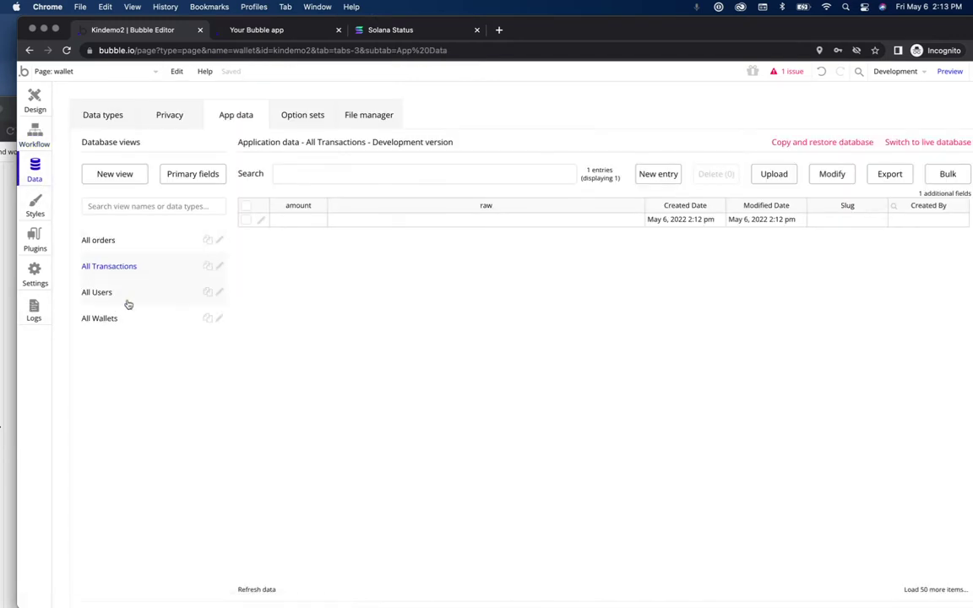
Step: Open the newest Transaction entry and copy the full JSON from its Raw field
{"action": "left_click", "coordinate": [139, 239]}
{"action": "left_click", "coordinate": [136, 268]}
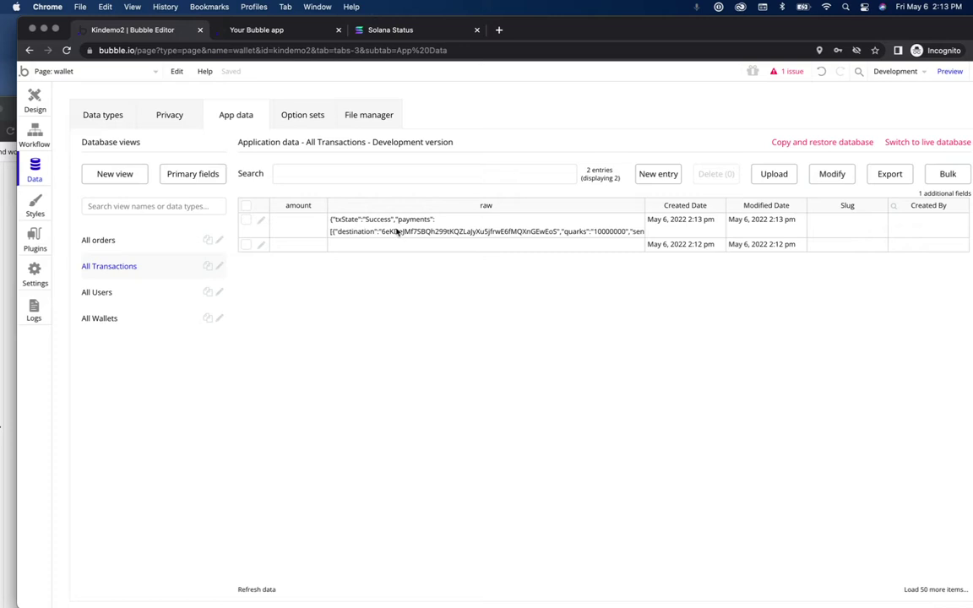
{"action": "left_click", "coordinate": [261, 221]}
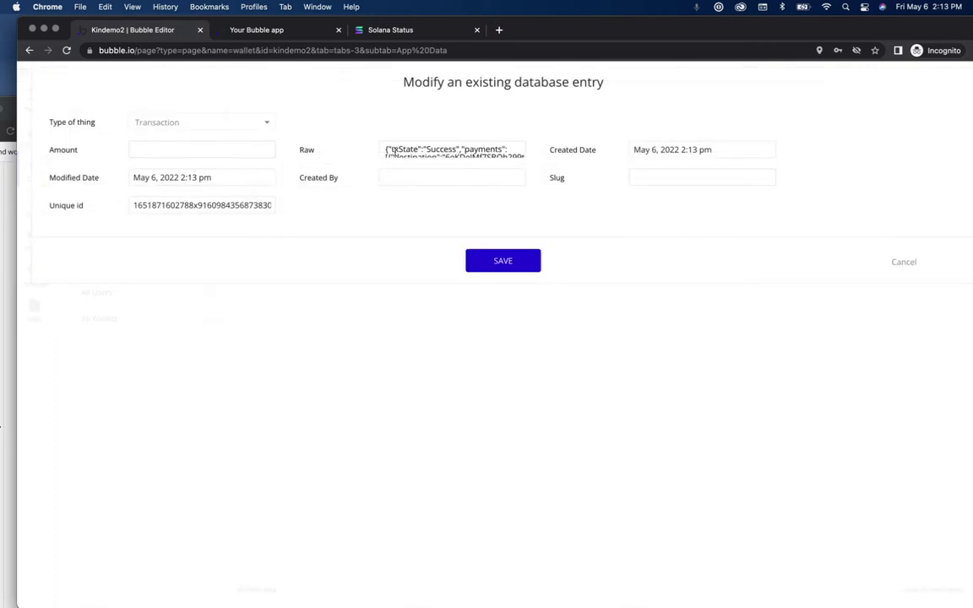
{"action": "left_click", "coordinate": [393, 150]}
{"action": "key", "text": "super+a"}
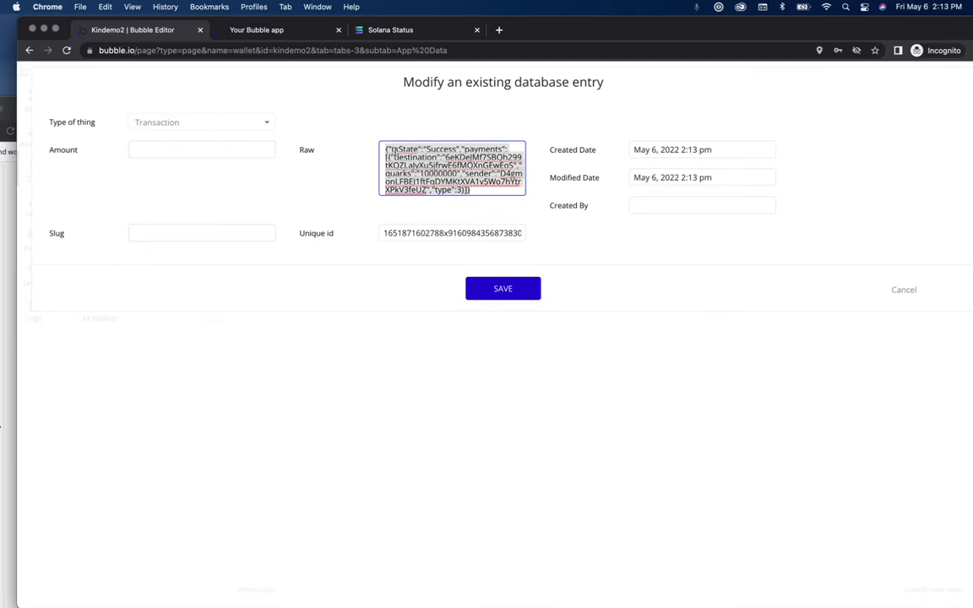
{"action": "mouse_move", "coordinate": [427, 591]}
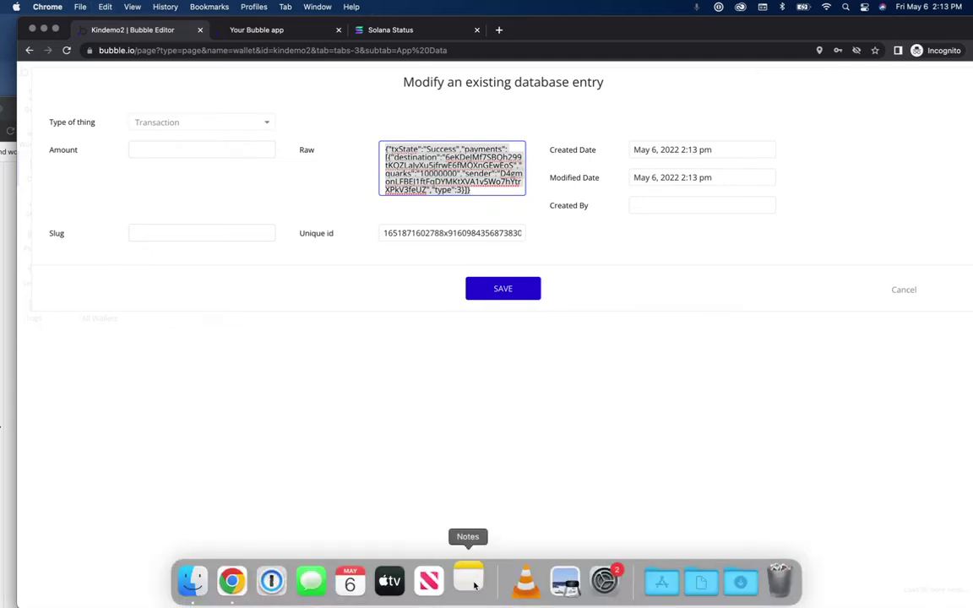
{"action": "left_click", "coordinate": [474, 583]}
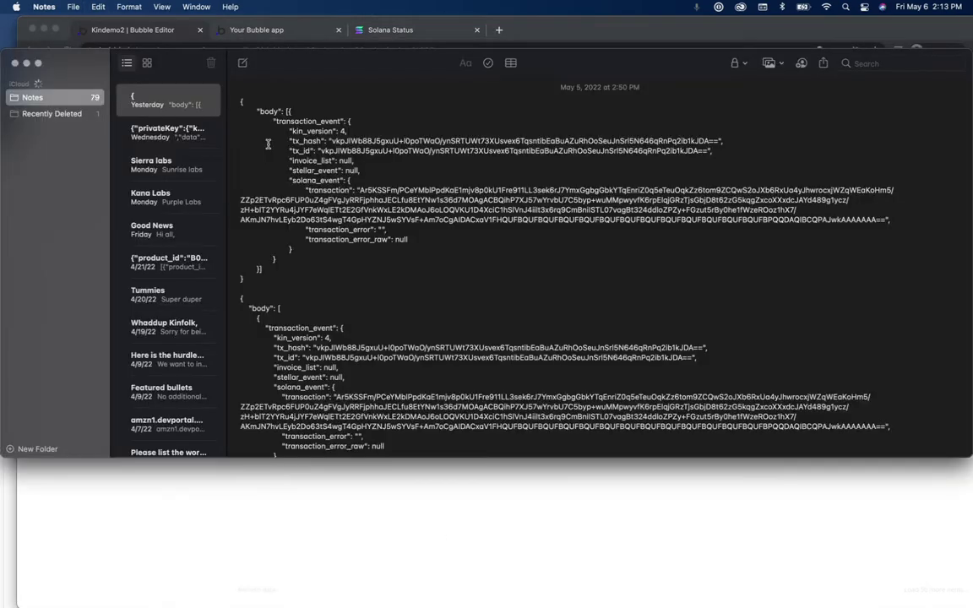
Step: Paste the transaction JSON (quarks 10000000, type 3) into a new note, then open a blank browser tab
{"action": "left_click", "coordinate": [242, 64]}
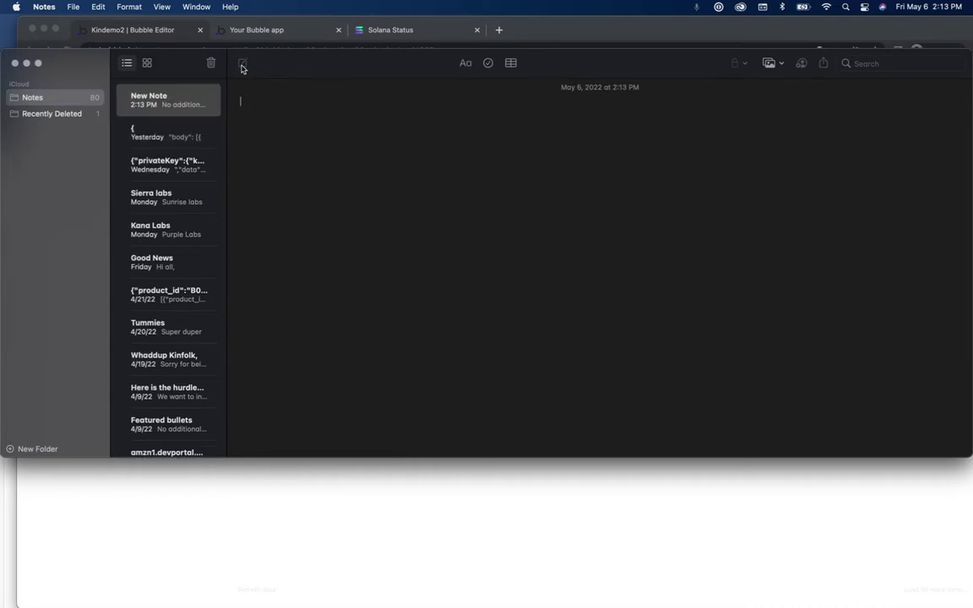
{"action": "type", "text": "{\"txState\":\"Success\",\"payments\":[{\"destination\":\"6eKDeJMf7SBQh299tKQZLaJyXu5jfrwE6fMQXnGEwEoS\",\"quarks\":\"10000000\",\"sender\":\"D4gmonLFBEJ1ftFqDYMKtXVA1v5Wo7hYtrXPkV3feUZ\",\"type\":3}]}"}
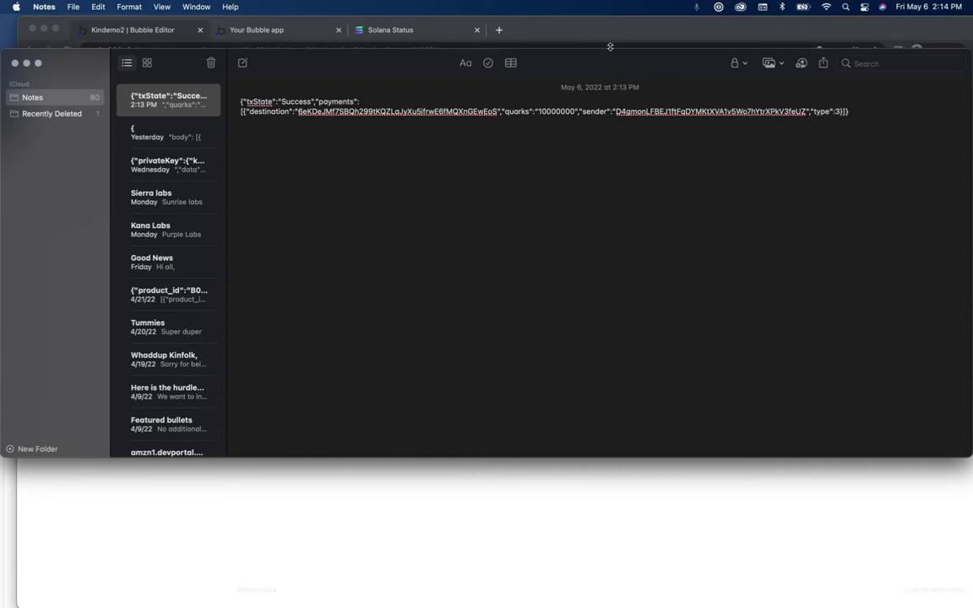
{"action": "left_click_drag", "start_coordinate": [613, 61], "coordinate": [562, 165]}
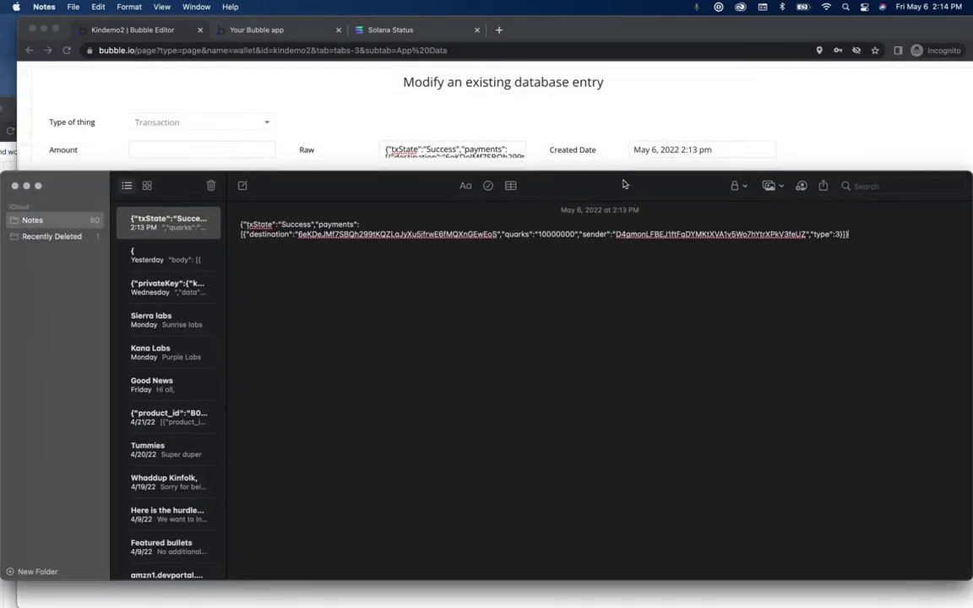
{"action": "left_click", "coordinate": [499, 31]}
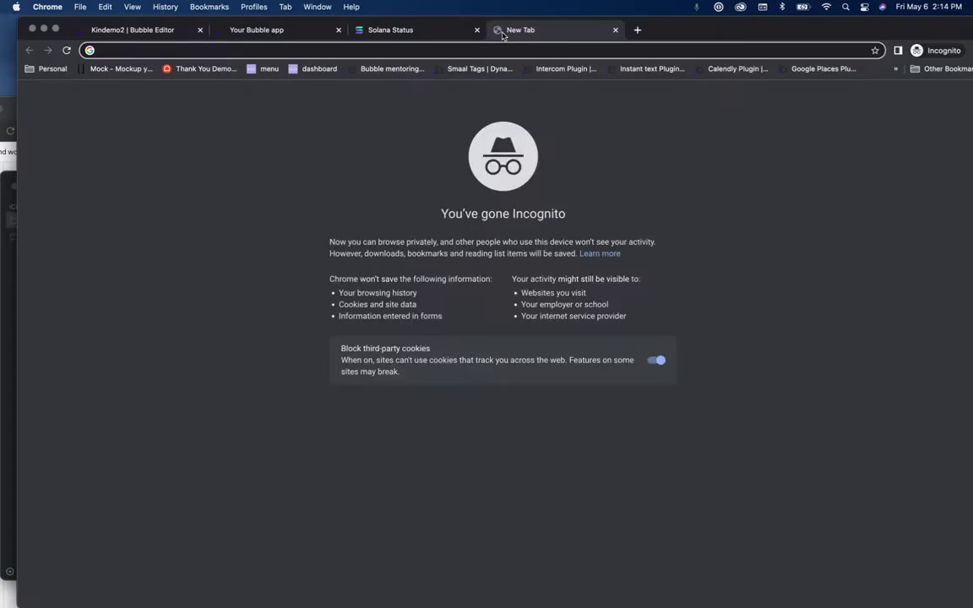
Step: Load laboratory.kin.org, open the Transaction lookup, and clear a wrongly autofilled Transaction ID
{"action": "type", "text": "laborat"}
{"action": "key", "text": "Return"}
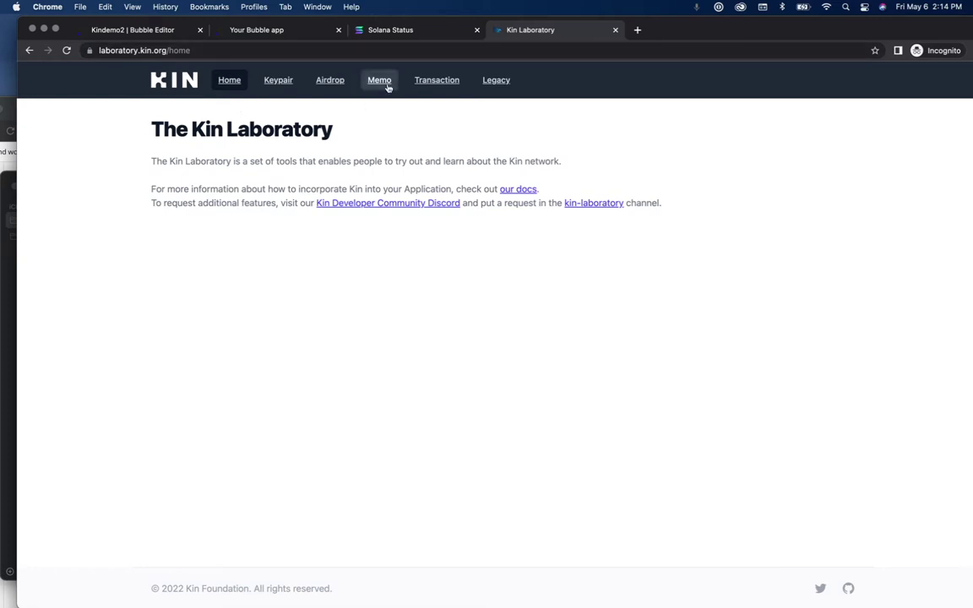
{"action": "left_click", "coordinate": [441, 82]}
{"action": "left_click", "coordinate": [276, 301]}
{"action": "key", "text": "Down"}
{"action": "key", "text": "Return"}
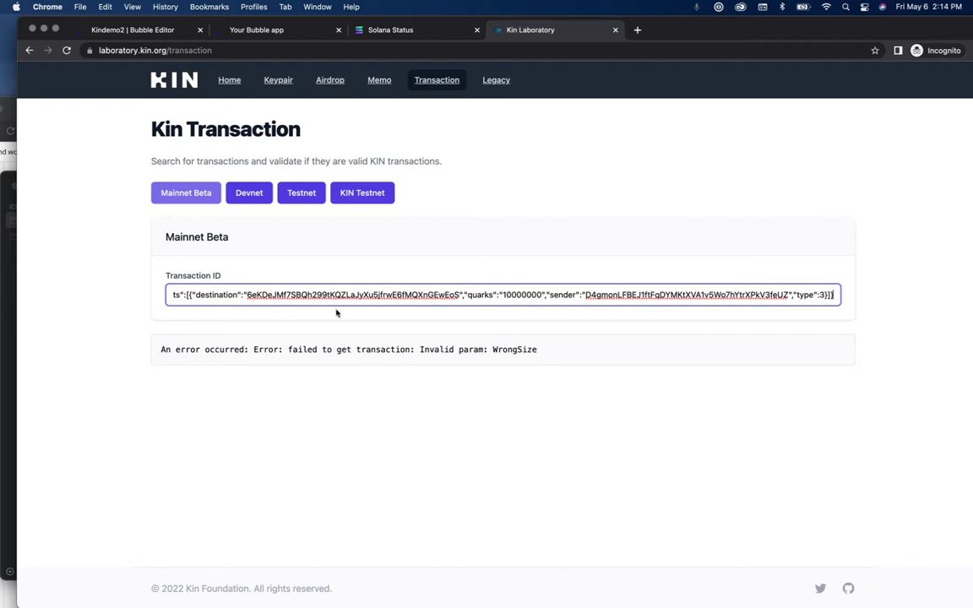
{"action": "key", "text": "super+a"}
{"action": "key", "text": "BackSpace"}
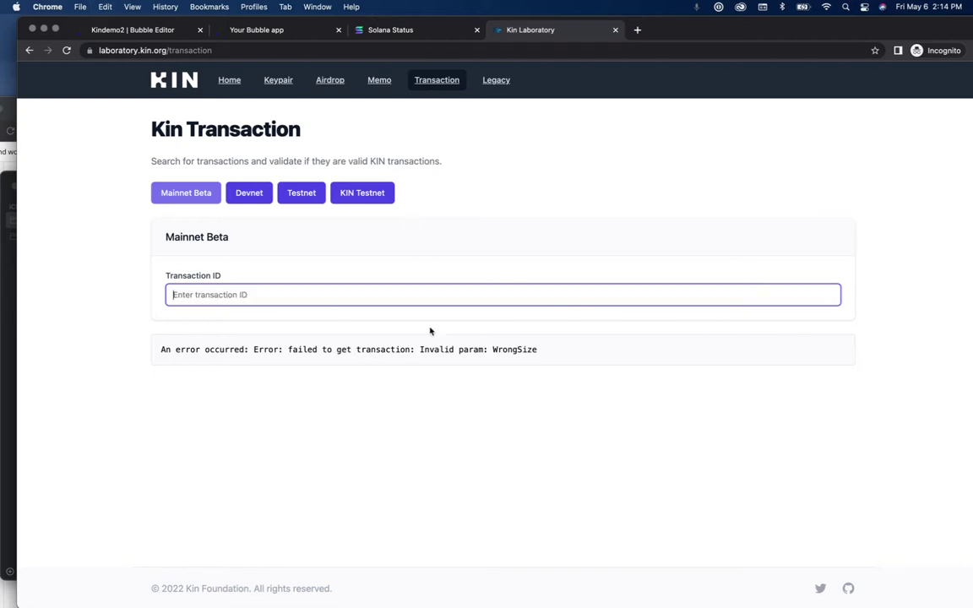
Step: Copy the transaction signature from Solscan and bring Kin Laboratory back full-screen
{"action": "key", "text": "ctrl+Up"}
{"action": "left_click", "coordinate": [730, 243]}
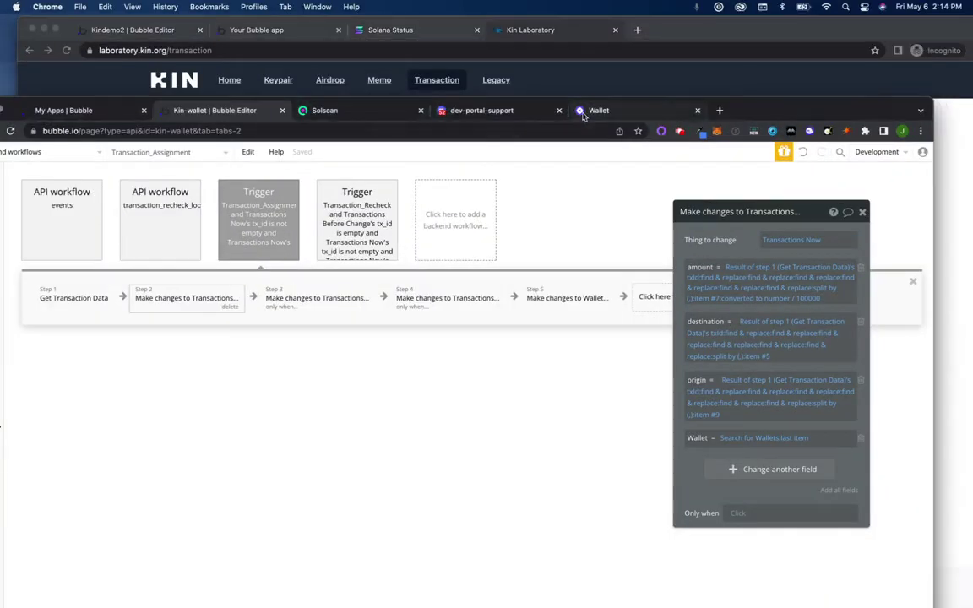
{"action": "left_click", "coordinate": [355, 111]}
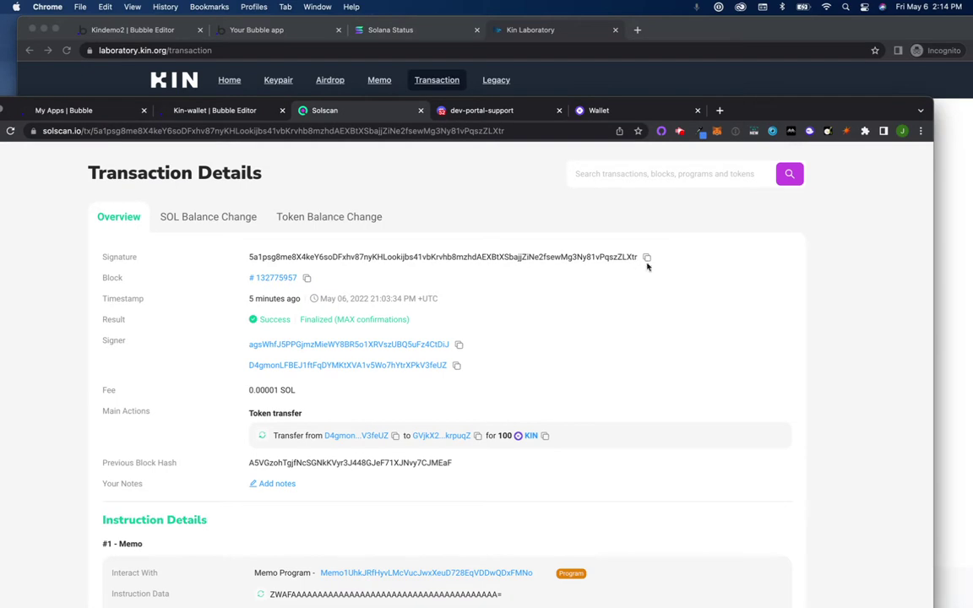
{"action": "left_click", "coordinate": [647, 257]}
{"action": "left_click", "coordinate": [694, 27]}
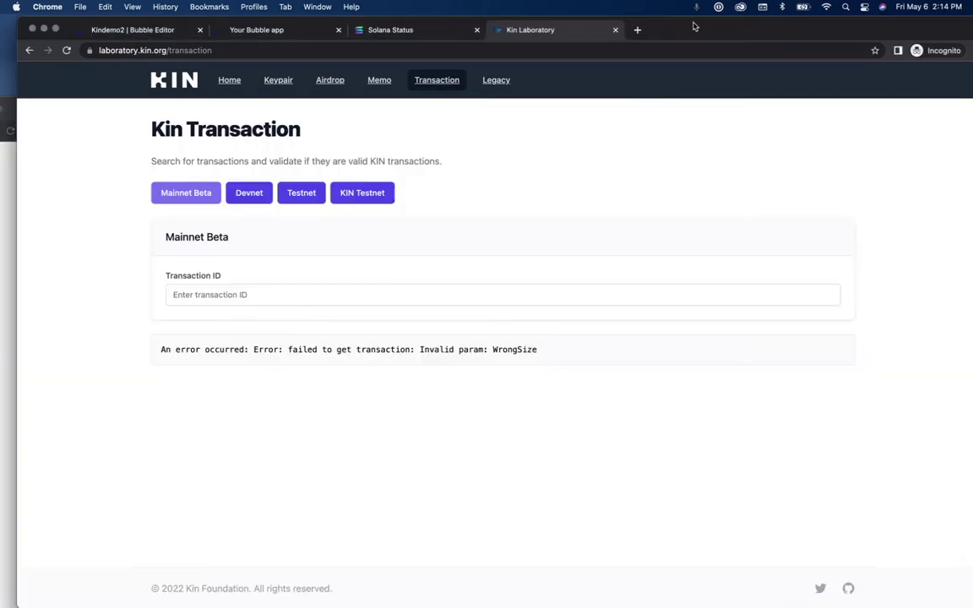
{"action": "key", "text": "ctrl+alt+Down"}
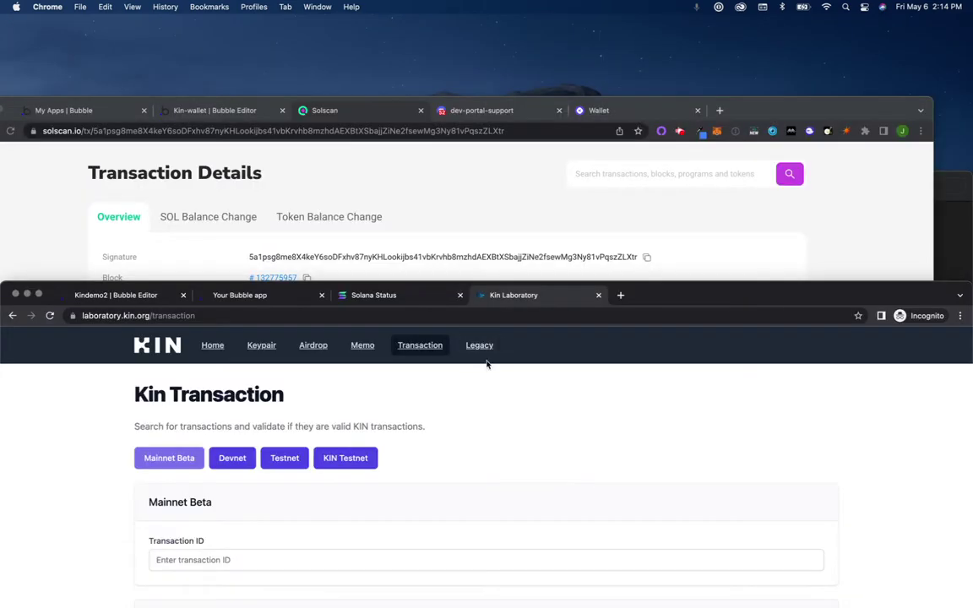
{"action": "double_click", "coordinate": [636, 295]}
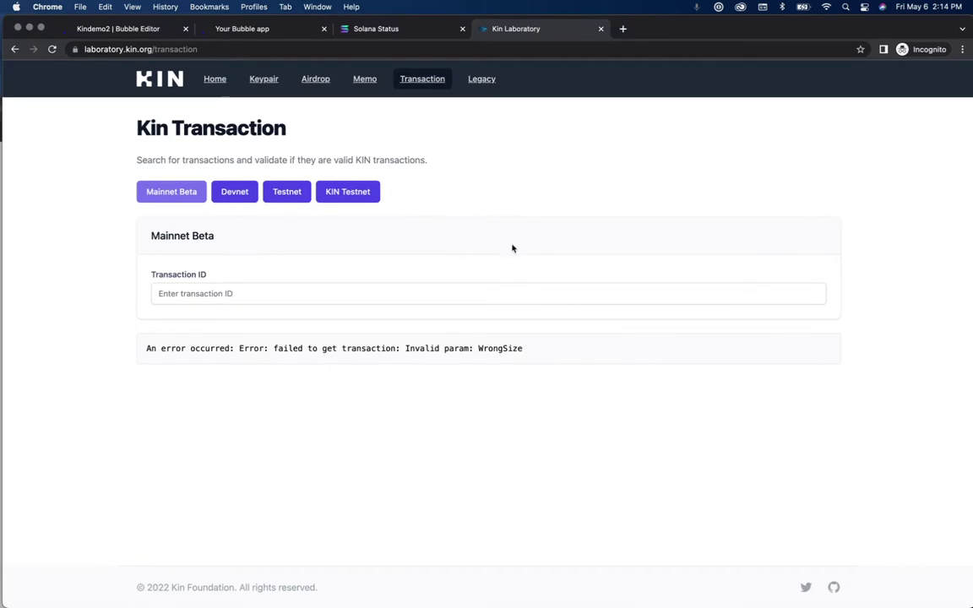
Step: Look up the pasted signature, confirming a KIN transfer of 10000000 with appIndex 344, then close the tab
{"action": "left_click", "coordinate": [498, 301]}
{"action": "key", "text": "super+v"}
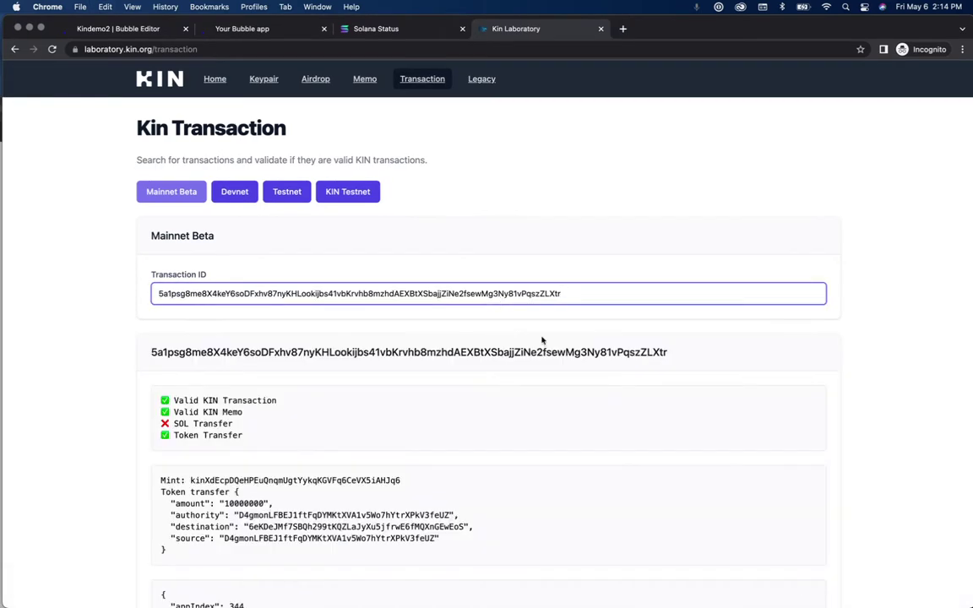
{"action": "scroll", "coordinate": [473, 418], "scroll_direction": "down", "scroll_amount": 3}
{"action": "scroll", "coordinate": [474, 421], "scroll_direction": "down", "scroll_amount": 1}
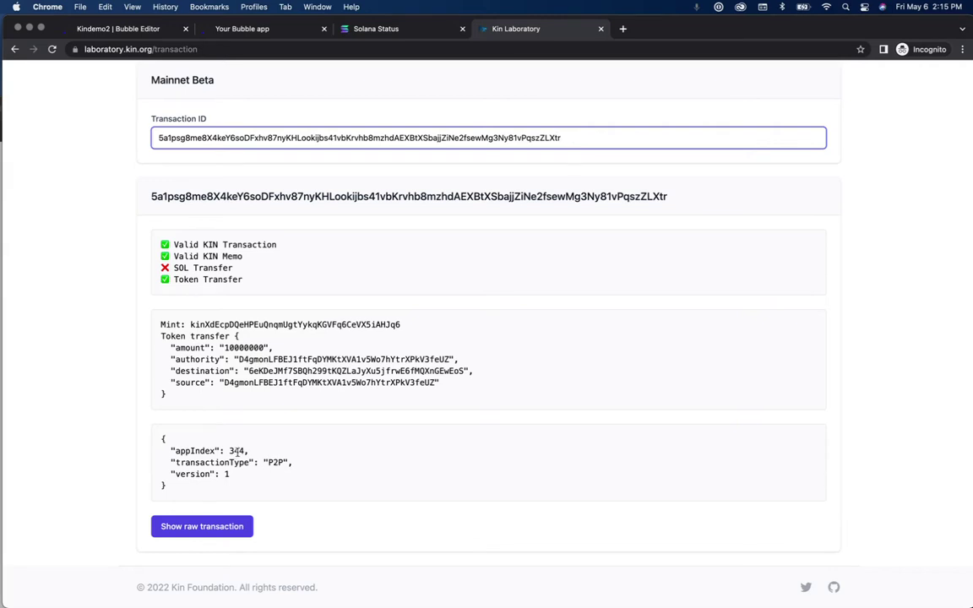
{"action": "scroll", "coordinate": [573, 257], "scroll_direction": "up", "scroll_amount": 5}
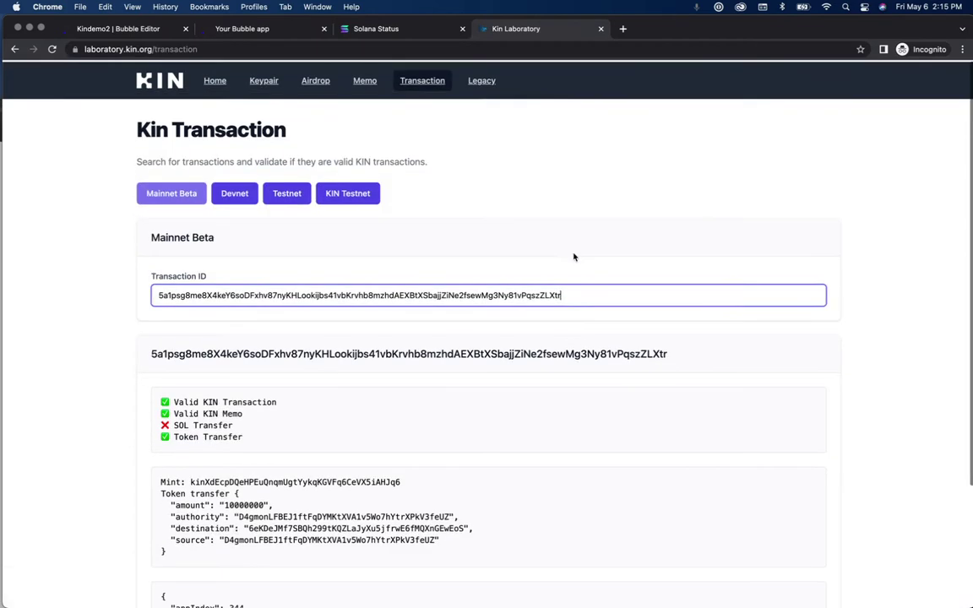
{"action": "left_click", "coordinate": [601, 29]}
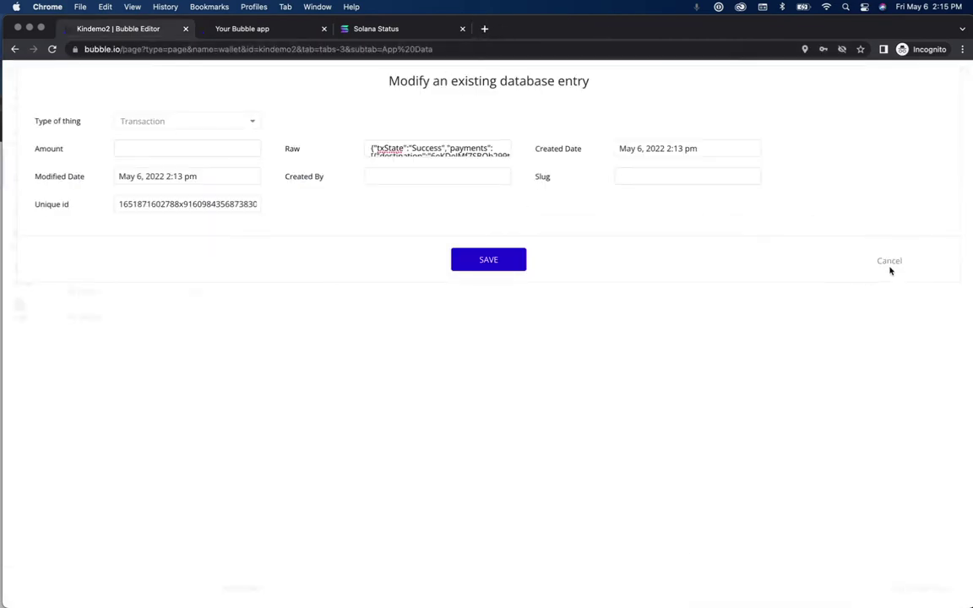
Step: Rearrange the windows and copy the amount expression from the Kin-wallet workflow
{"action": "left_click", "coordinate": [464, 581]}
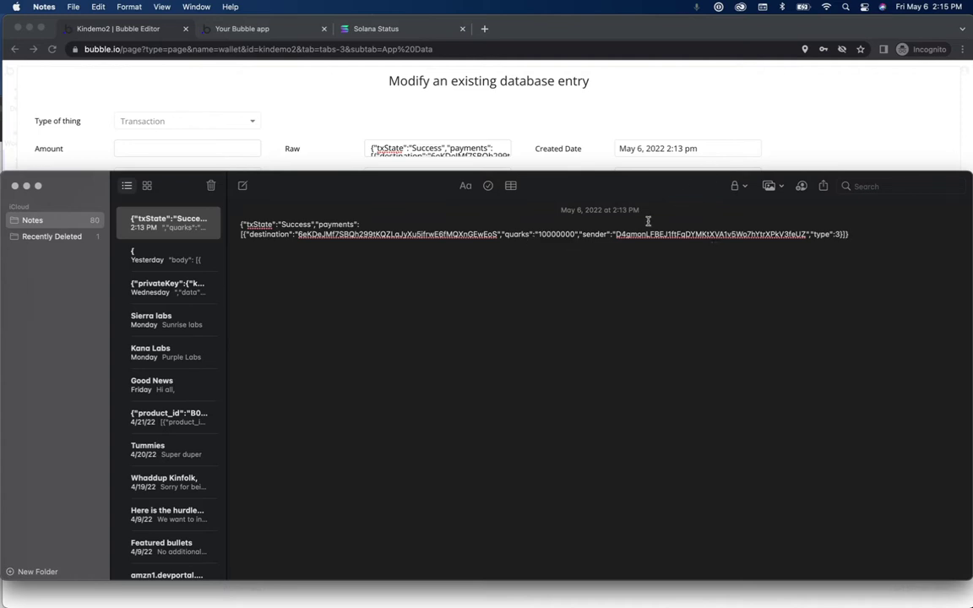
{"action": "left_click", "coordinate": [752, 107]}
{"action": "left_click_drag", "start_coordinate": [586, 32], "coordinate": [580, 294]}
{"action": "left_click", "coordinate": [762, 107]}
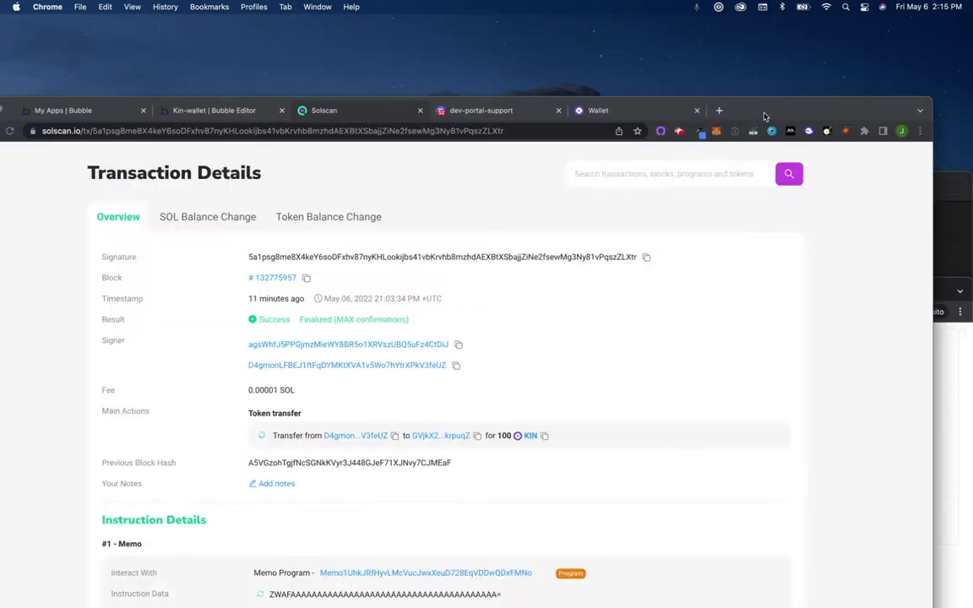
{"action": "left_click_drag", "start_coordinate": [762, 107], "coordinate": [793, 21]}
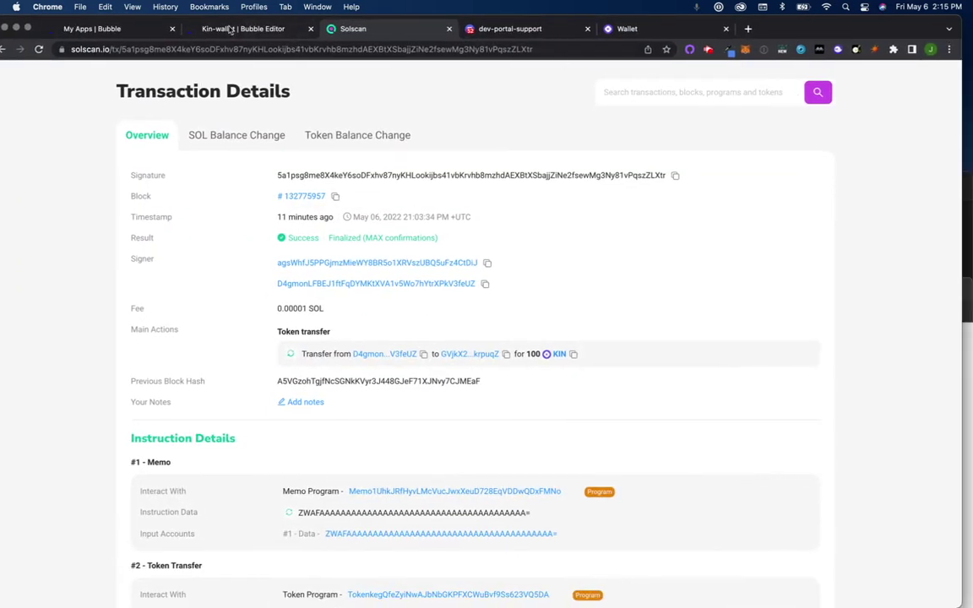
{"action": "left_click", "coordinate": [233, 32]}
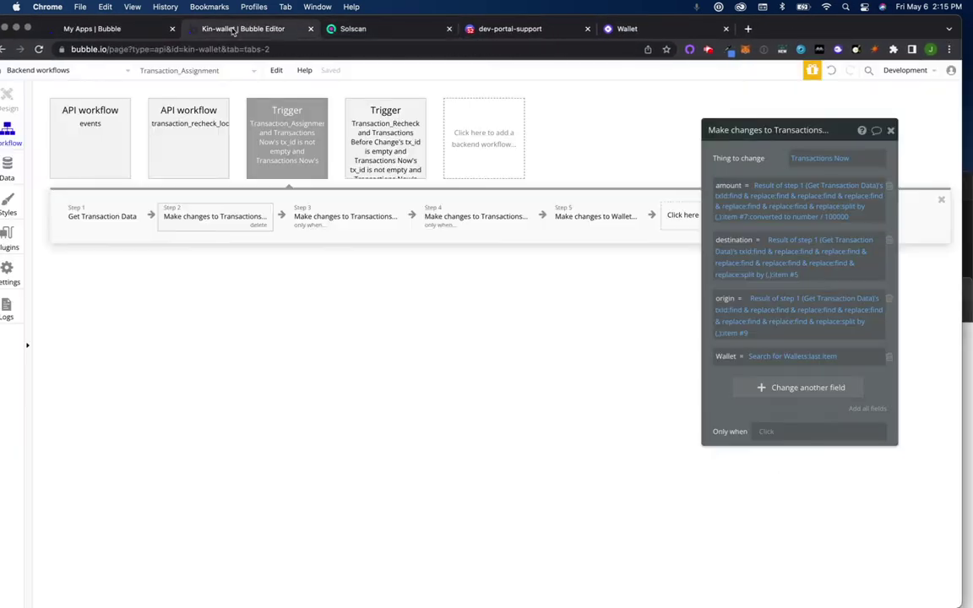
{"action": "right_click", "coordinate": [792, 191]}
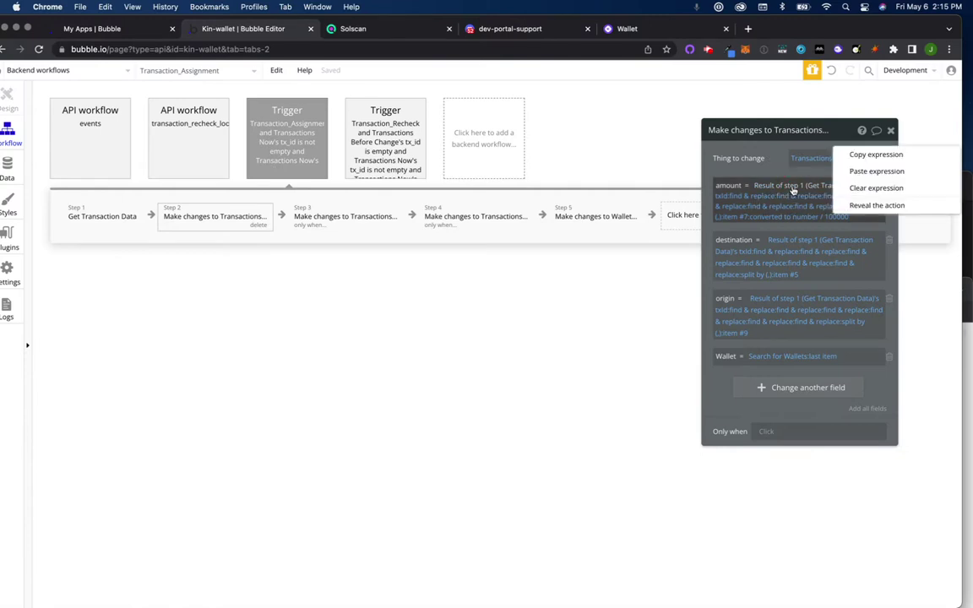
{"action": "left_click", "coordinate": [861, 155]}
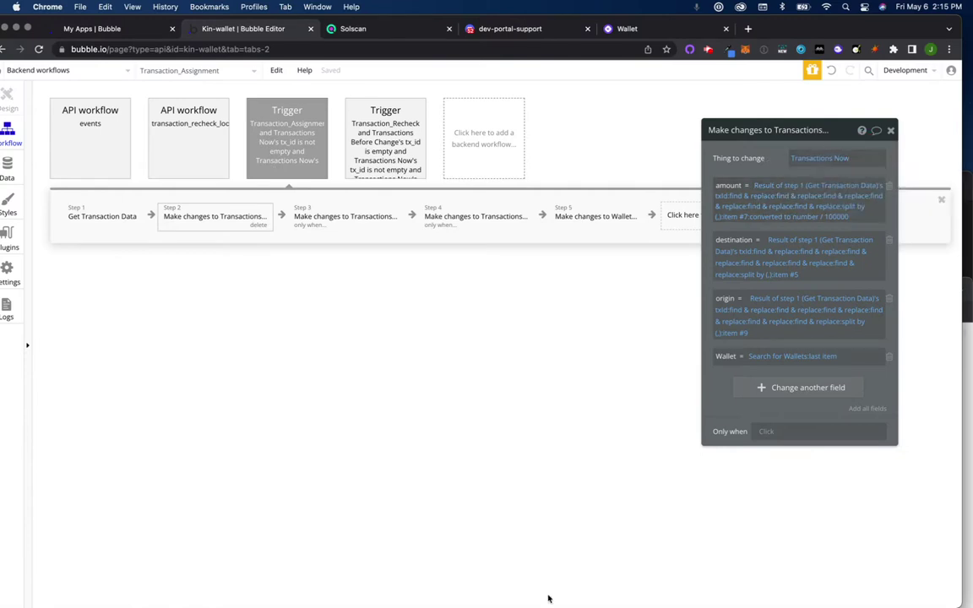
Step: Return to Kindemo2's All Transactions table and cancel the open entry form
{"action": "key", "text": "ctrl+Up"}
{"action": "left_click", "coordinate": [278, 315]}
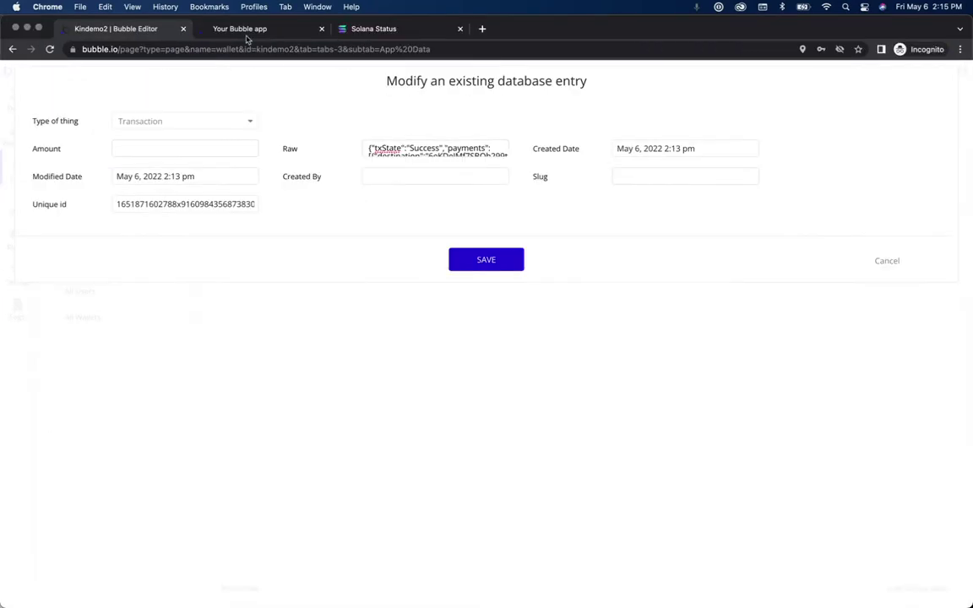
{"action": "left_click", "coordinate": [241, 28]}
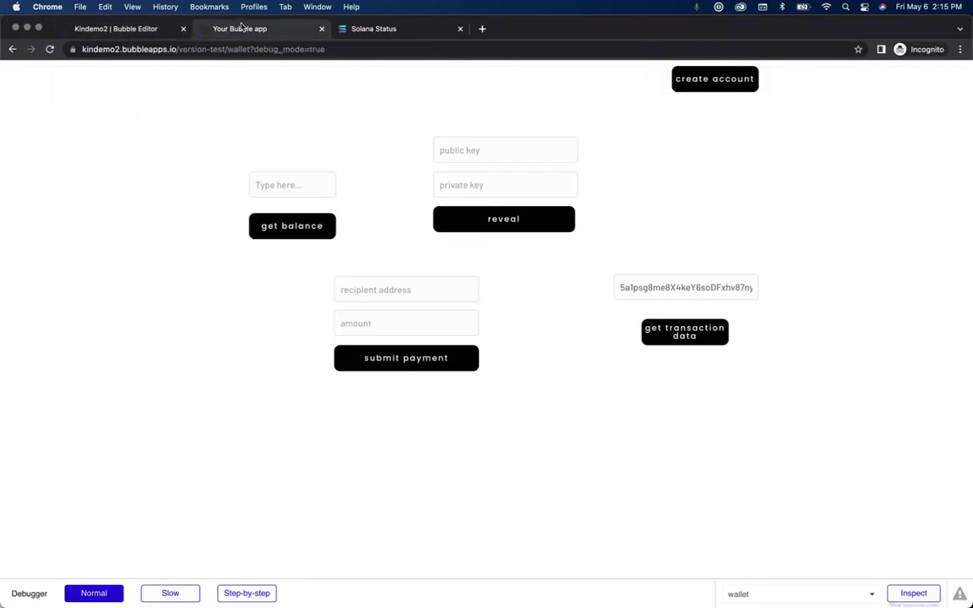
{"action": "left_click", "coordinate": [127, 30]}
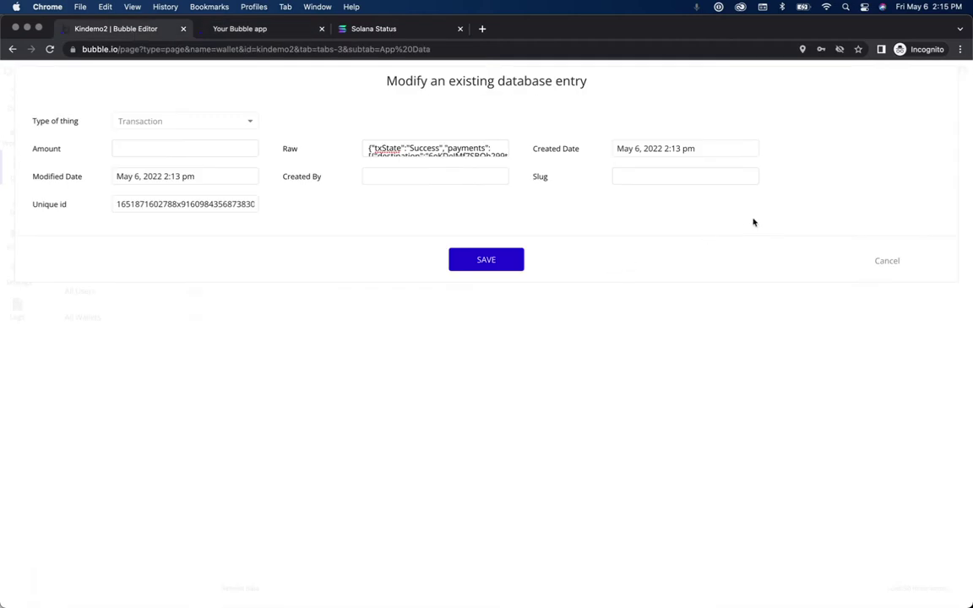
{"action": "left_click", "coordinate": [898, 261]}
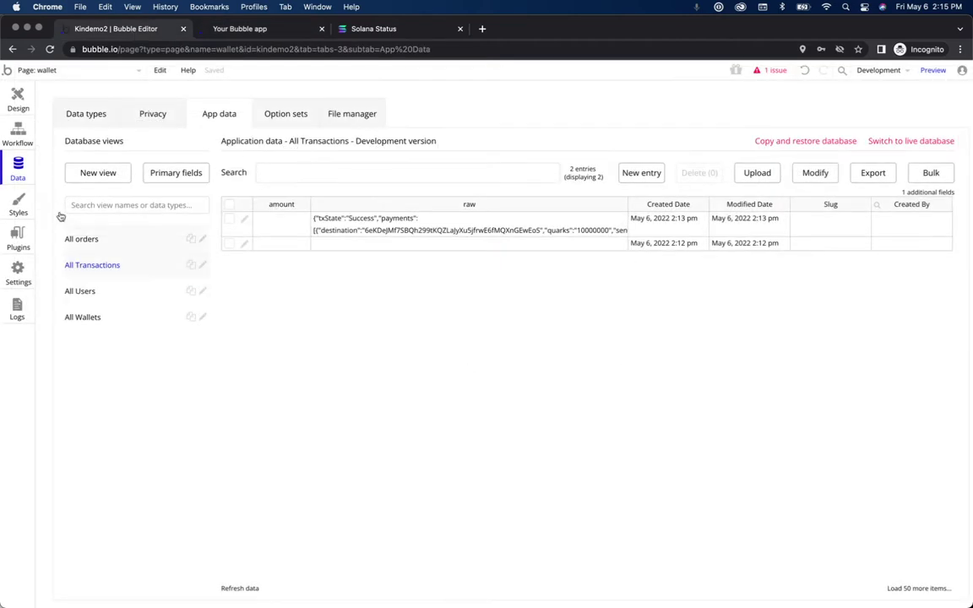
Step: Add an amount field and remove raw from Create a new Transaction, clearing the invalid pasted amount
{"action": "left_click", "coordinate": [17, 133]}
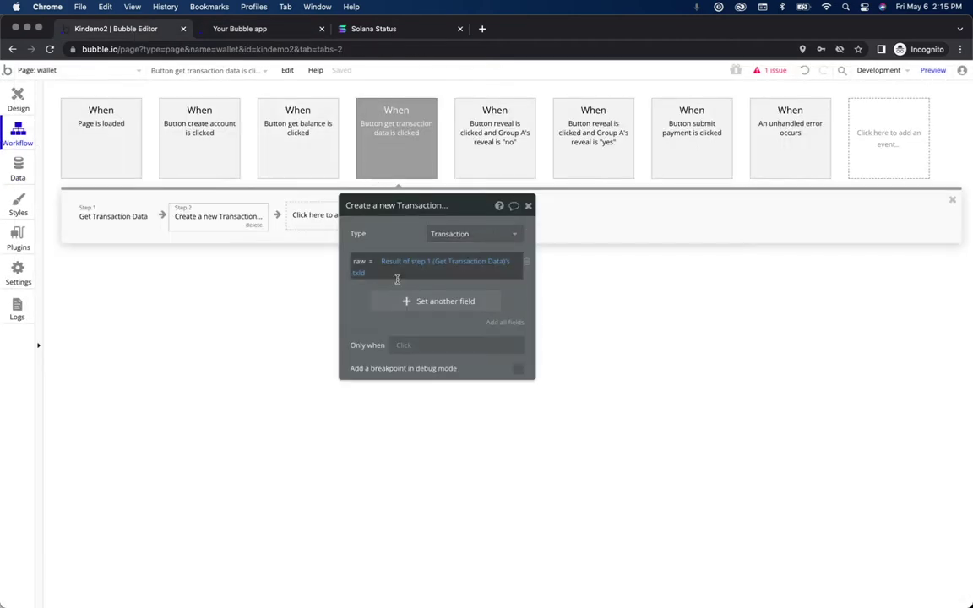
{"action": "left_click", "coordinate": [436, 314]}
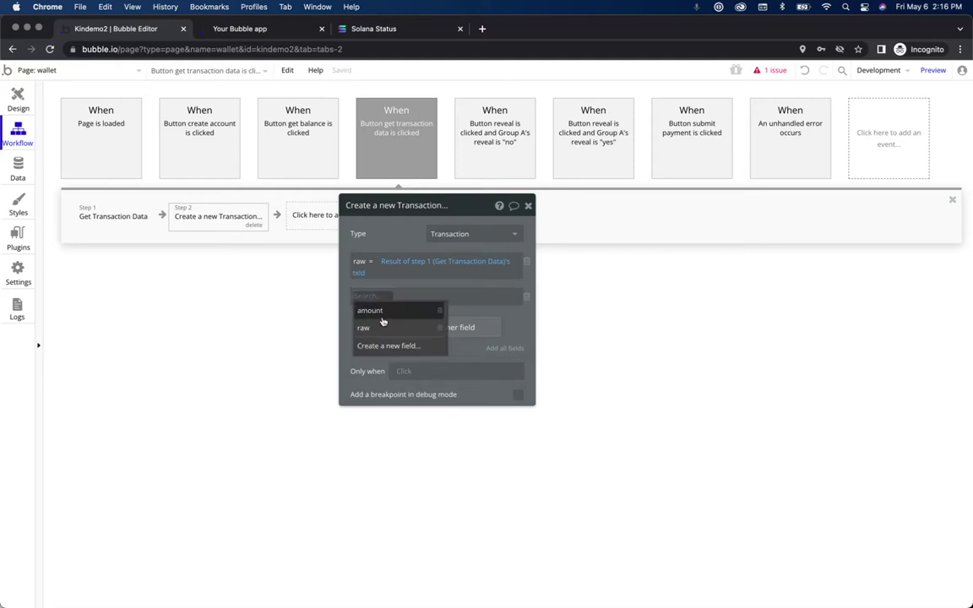
{"action": "left_click", "coordinate": [380, 311]}
{"action": "left_click", "coordinate": [525, 264]}
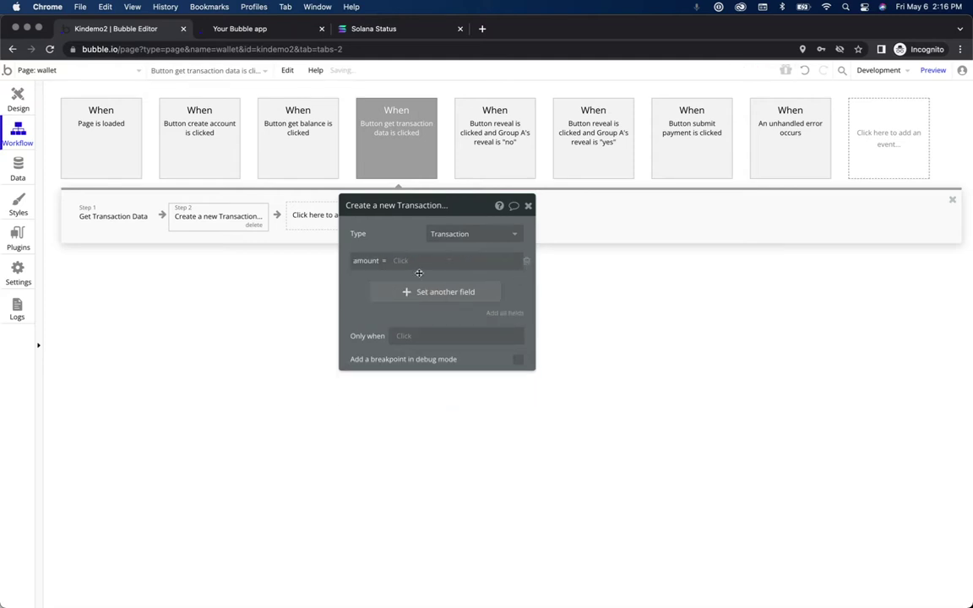
{"action": "right_click", "coordinate": [398, 264]}
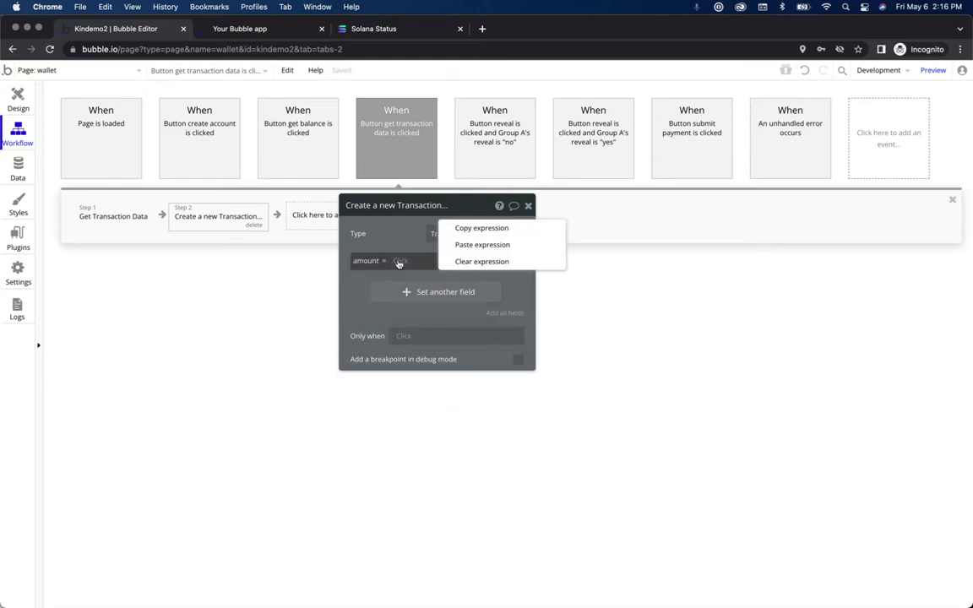
{"action": "left_click", "coordinate": [479, 246]}
{"action": "right_click", "coordinate": [479, 265]}
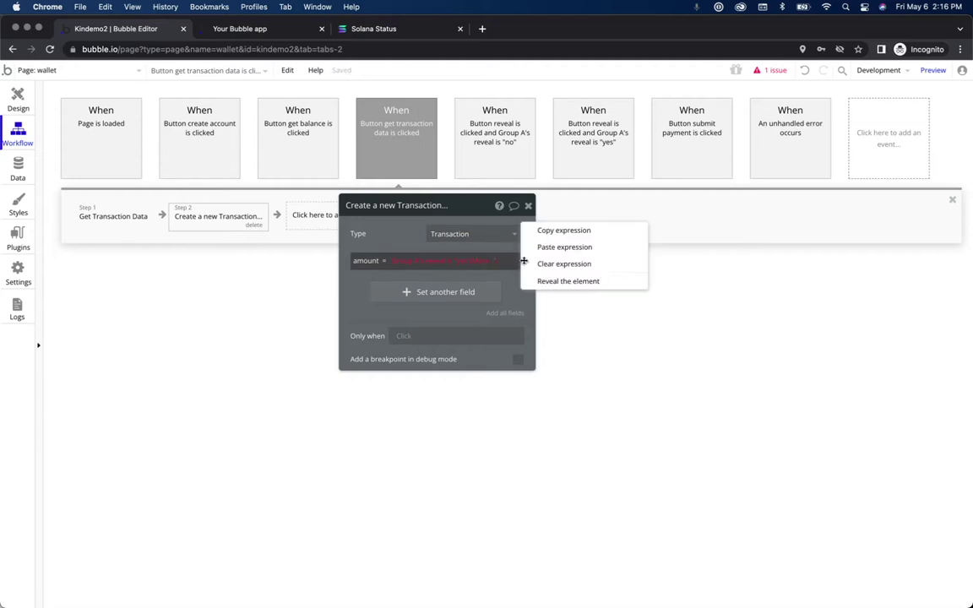
{"action": "left_click", "coordinate": [557, 262]}
Step: Recopy the Kin-wallet amount expression, paste it into amount, then remove the invalid amount row
{"action": "key", "text": "ctrl+Up"}
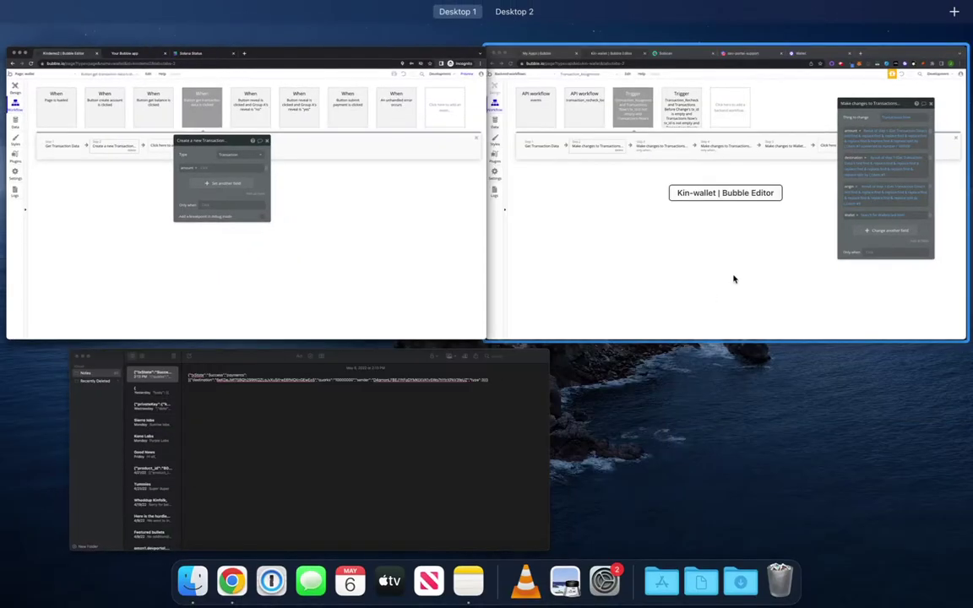
{"action": "left_click", "coordinate": [734, 278]}
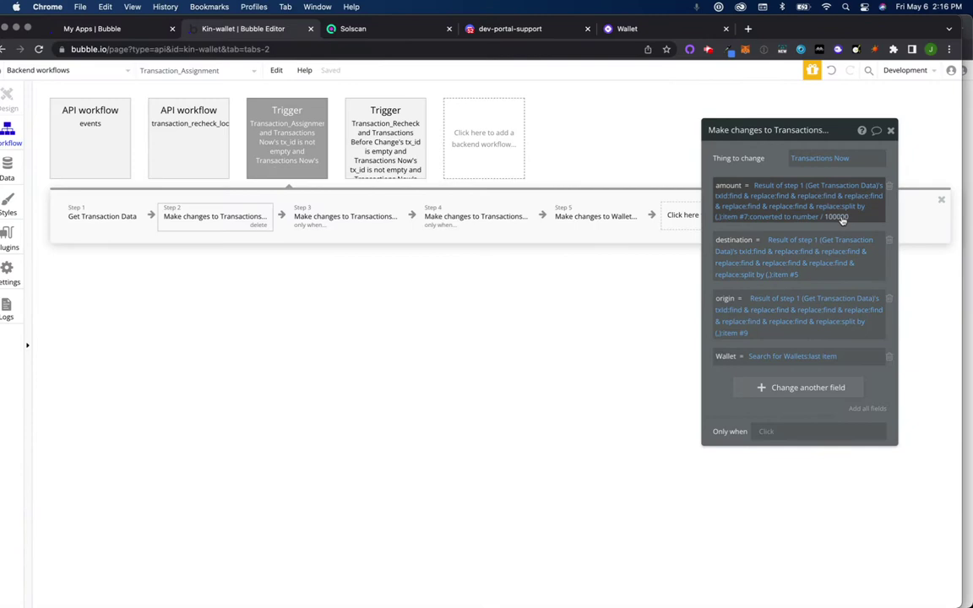
{"action": "right_click", "coordinate": [826, 180]}
{"action": "left_click", "coordinate": [846, 185]}
{"action": "key", "text": "ctrl+Up"}
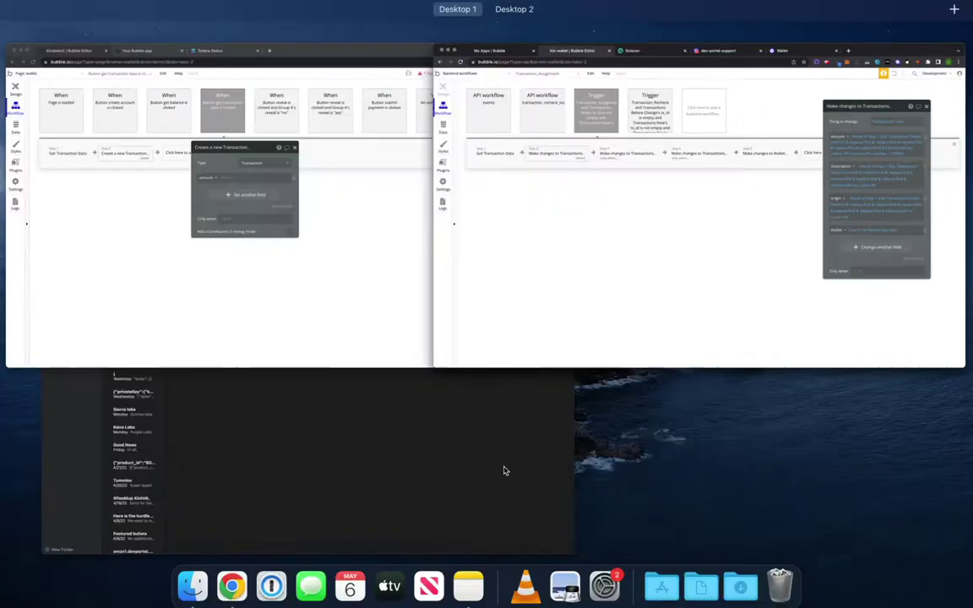
{"action": "left_click", "coordinate": [244, 304]}
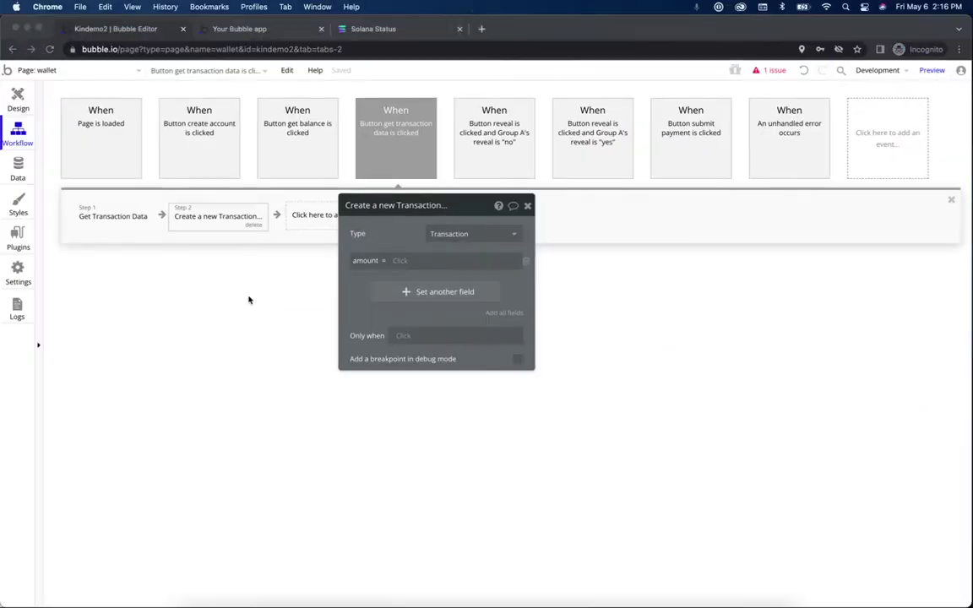
{"action": "right_click", "coordinate": [407, 264]}
{"action": "left_click", "coordinate": [490, 248]}
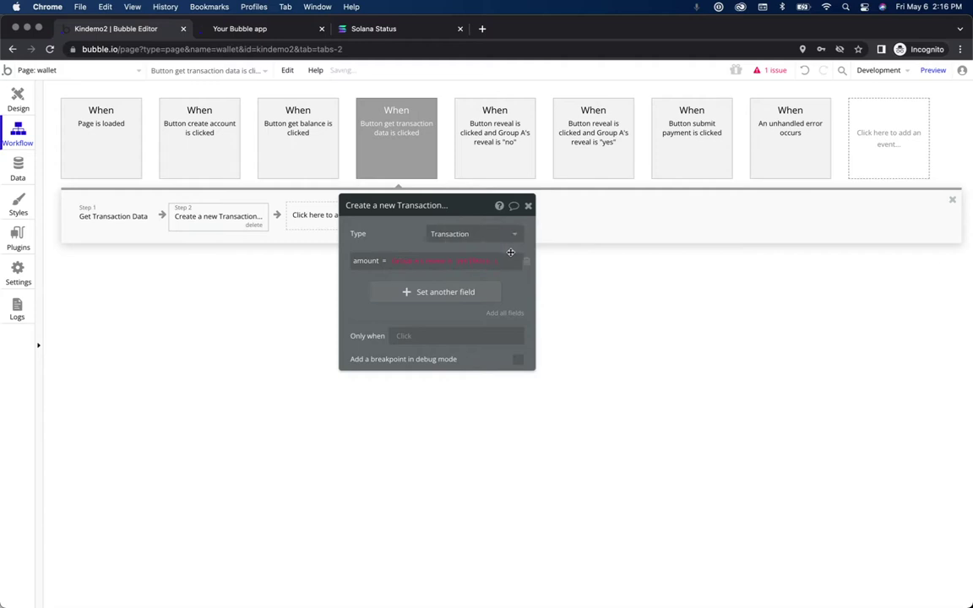
{"action": "left_click", "coordinate": [521, 263]}
Step: Copy the Step 2 action from the Kin-wallet editor's workflow
{"action": "key", "text": "ctrl+Up"}
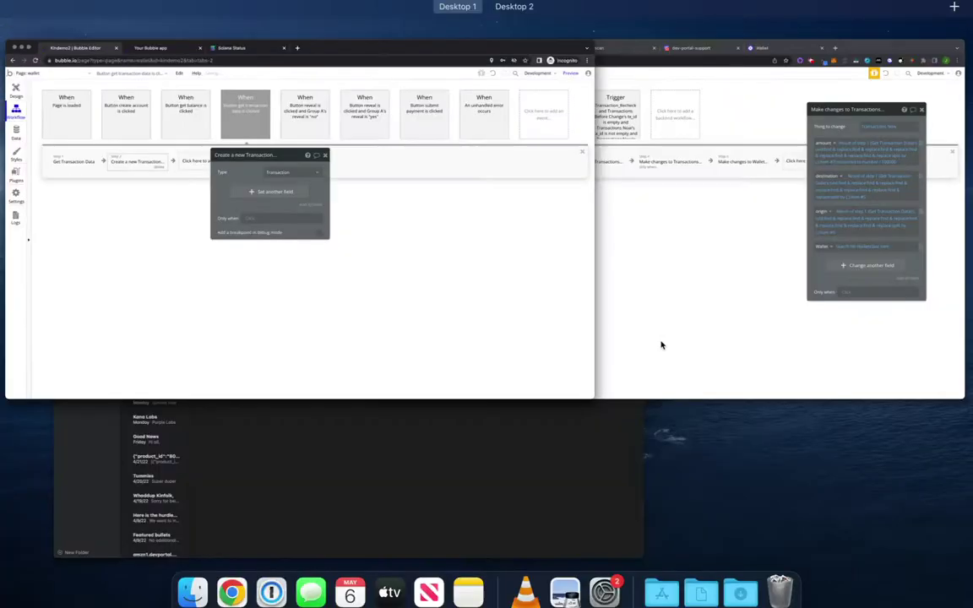
{"action": "left_click", "coordinate": [786, 193]}
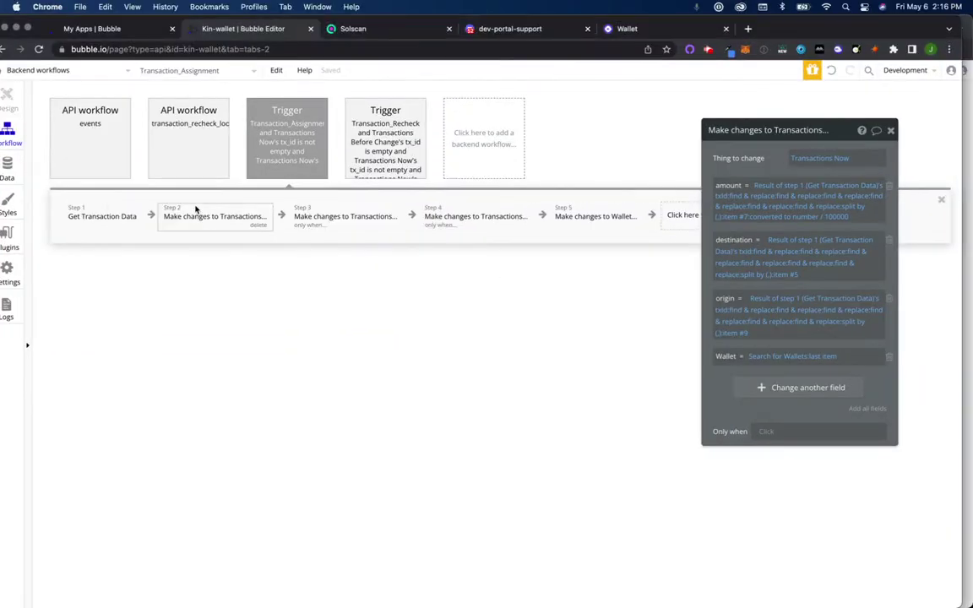
{"action": "right_click", "coordinate": [197, 217]}
{"action": "left_click", "coordinate": [468, 310]}
{"action": "right_click", "coordinate": [219, 225]}
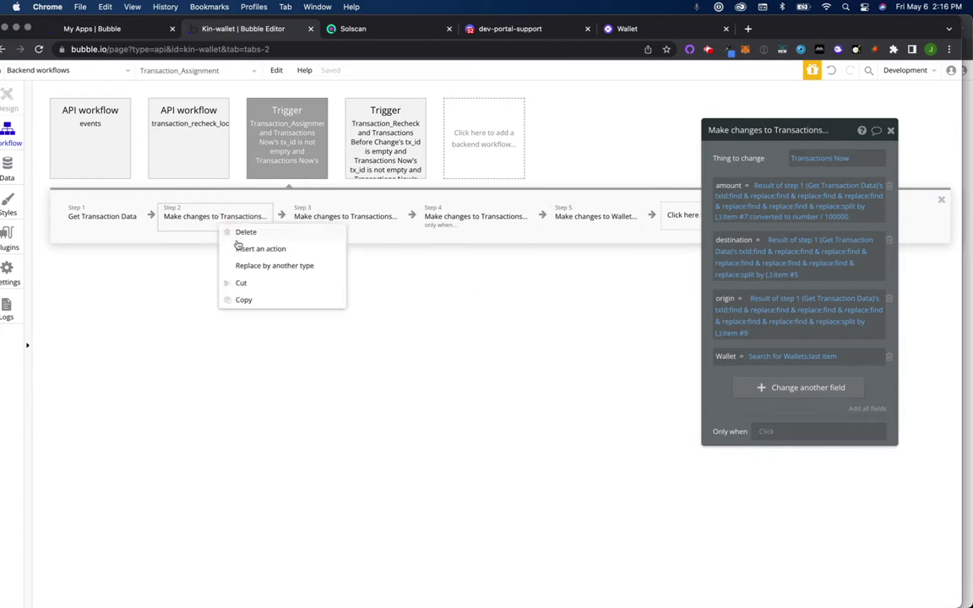
{"action": "left_click", "coordinate": [247, 297]}
Step: Paste the copied action into the Kindemo2 workflow and delete the stray duplicate event it created
{"action": "key", "text": "ctrl+Up"}
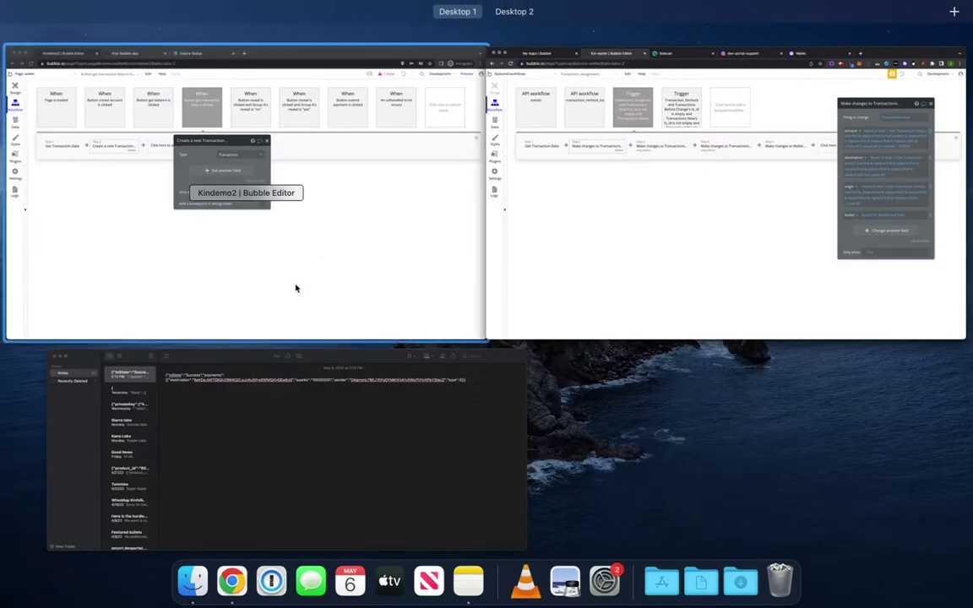
{"action": "left_click", "coordinate": [256, 254]}
{"action": "left_click", "coordinate": [529, 207]}
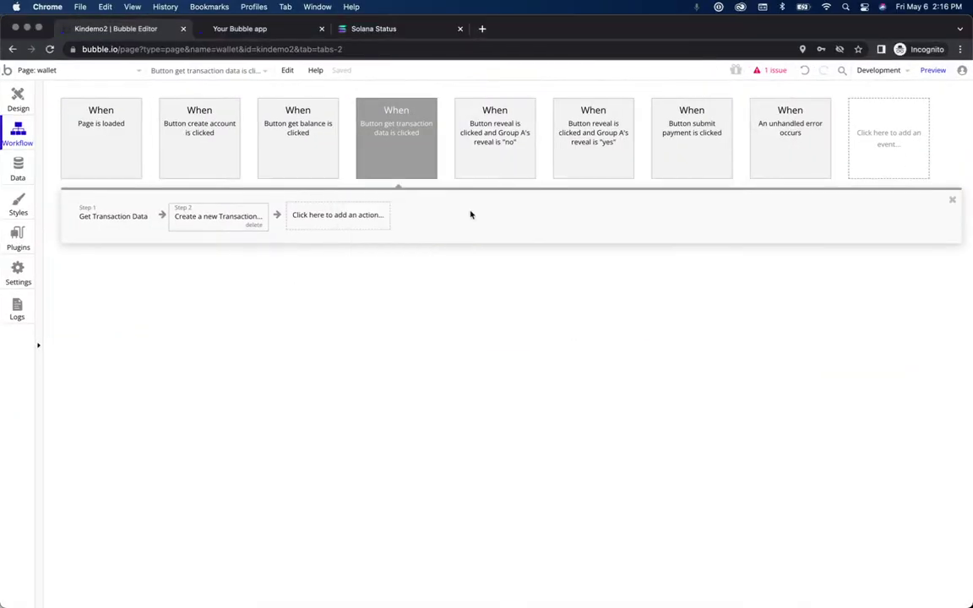
{"action": "right_click", "coordinate": [347, 221]}
{"action": "left_click", "coordinate": [369, 231]}
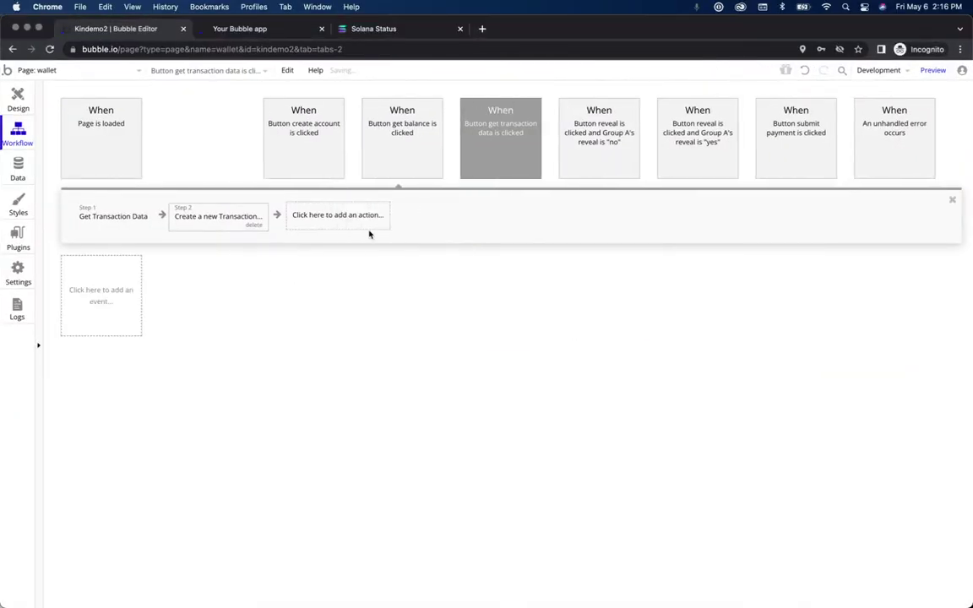
{"action": "left_click", "coordinate": [145, 223]}
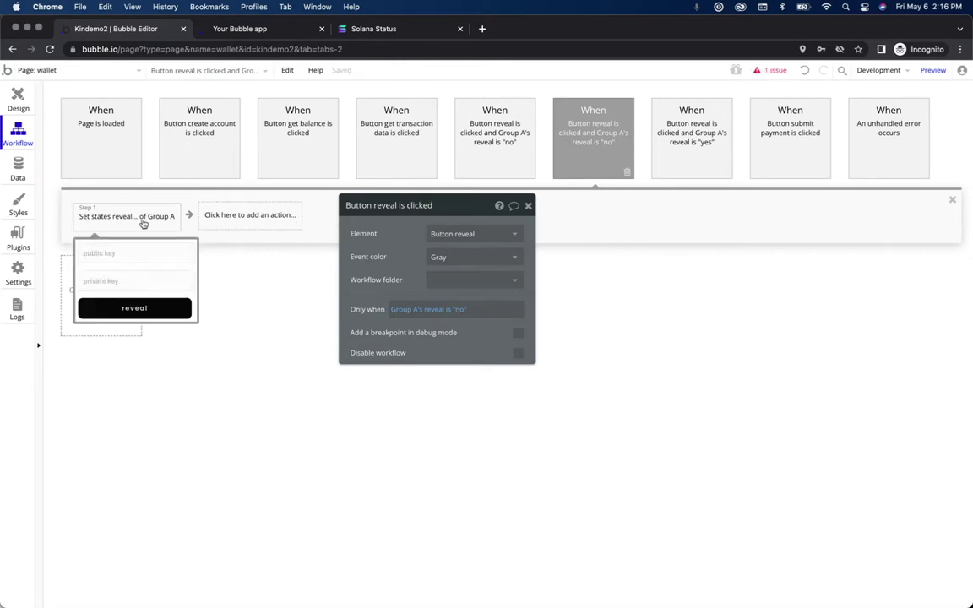
{"action": "left_click", "coordinate": [528, 205]}
{"action": "left_click", "coordinate": [627, 172]}
{"action": "key", "text": "Delete"}
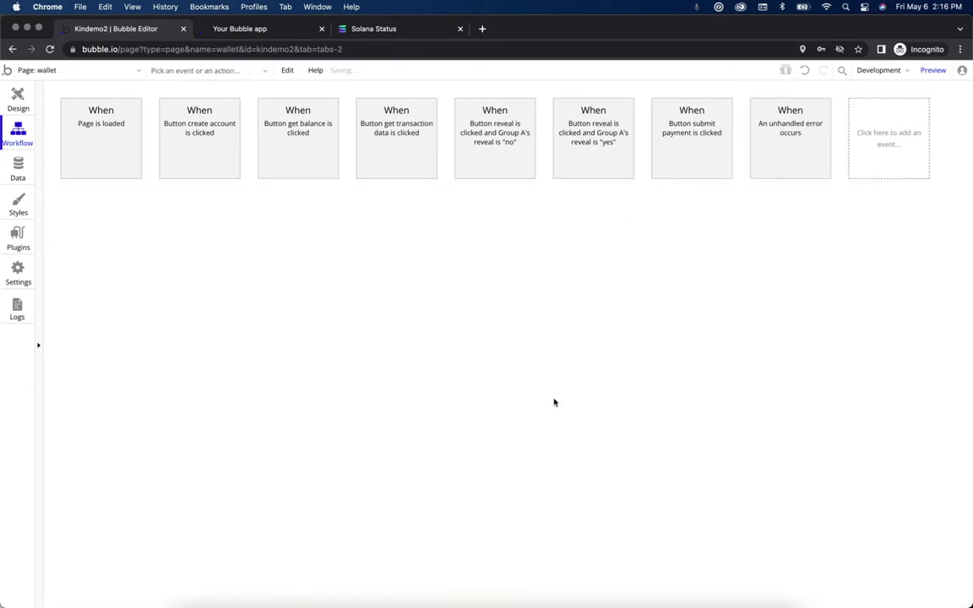
Step: Copy Step 2 again, paste it into get transaction data, and delete the resulting duplicate event
{"action": "key", "text": "ctrl+Up"}
{"action": "left_click", "coordinate": [644, 270]}
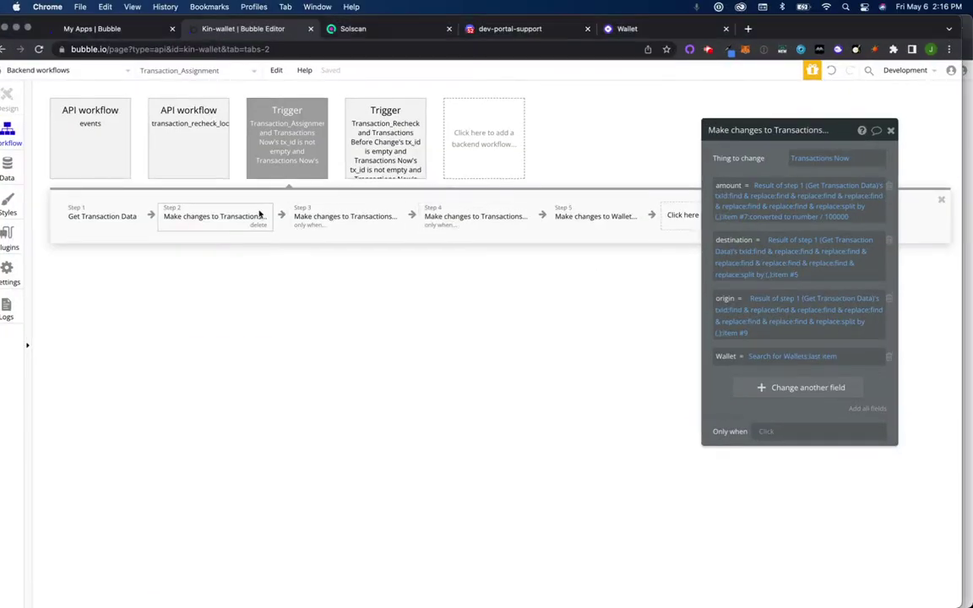
{"action": "right_click", "coordinate": [226, 214]}
{"action": "left_click", "coordinate": [260, 288]}
{"action": "key", "text": "ctrl+Up"}
{"action": "left_click", "coordinate": [371, 254]}
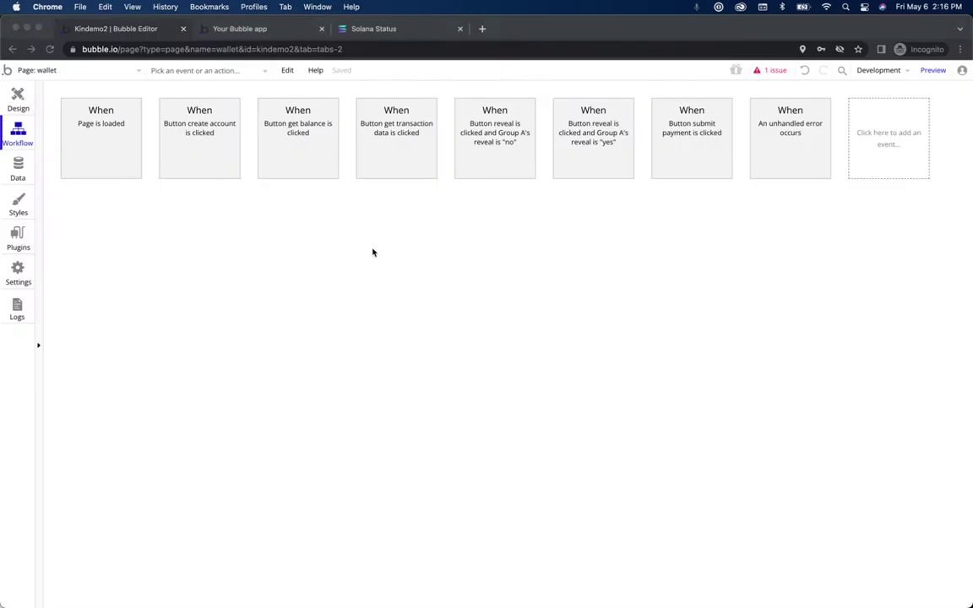
{"action": "left_click", "coordinate": [380, 175]}
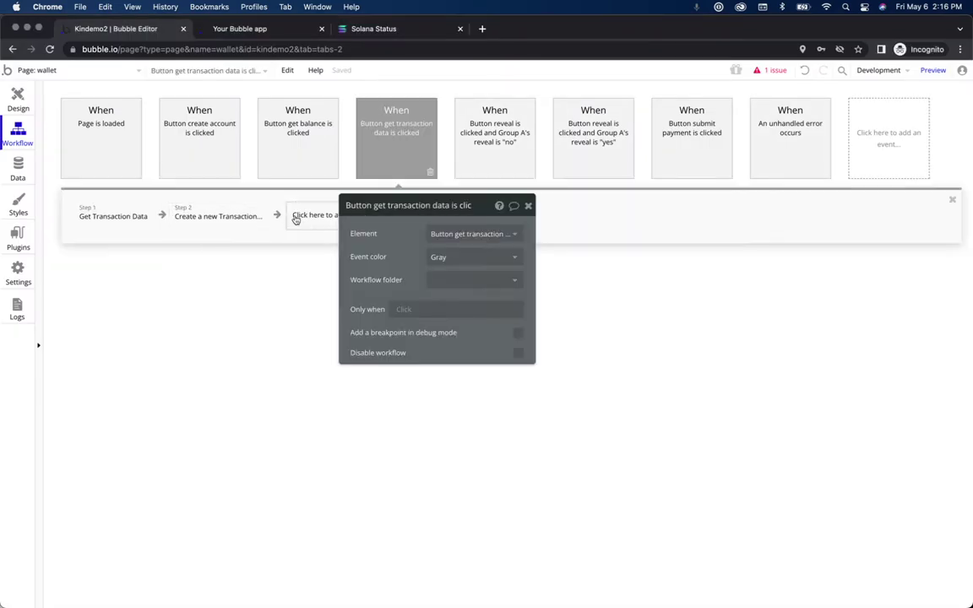
{"action": "right_click", "coordinate": [300, 220]}
{"action": "left_click", "coordinate": [323, 226]}
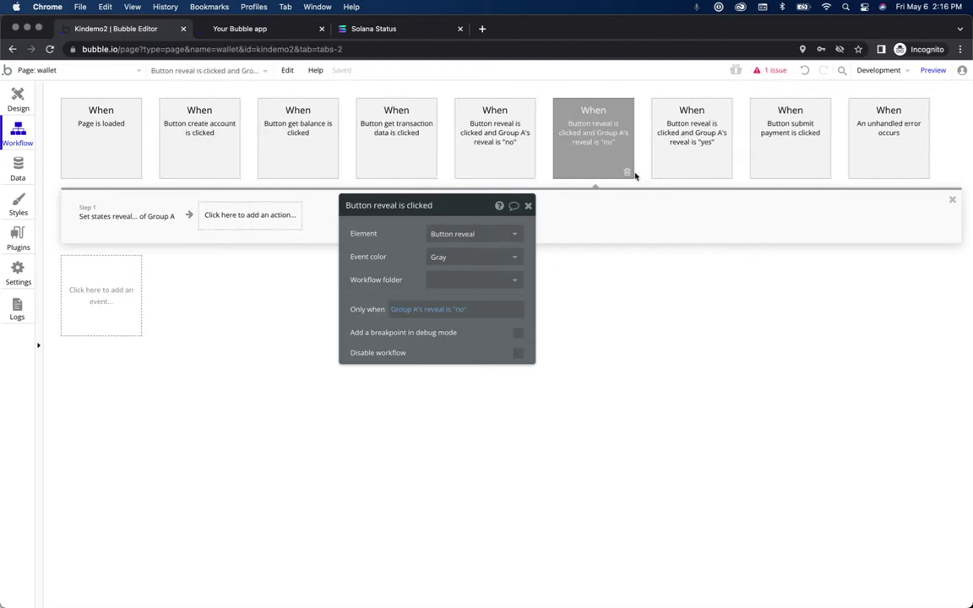
{"action": "left_click", "coordinate": [626, 172]}
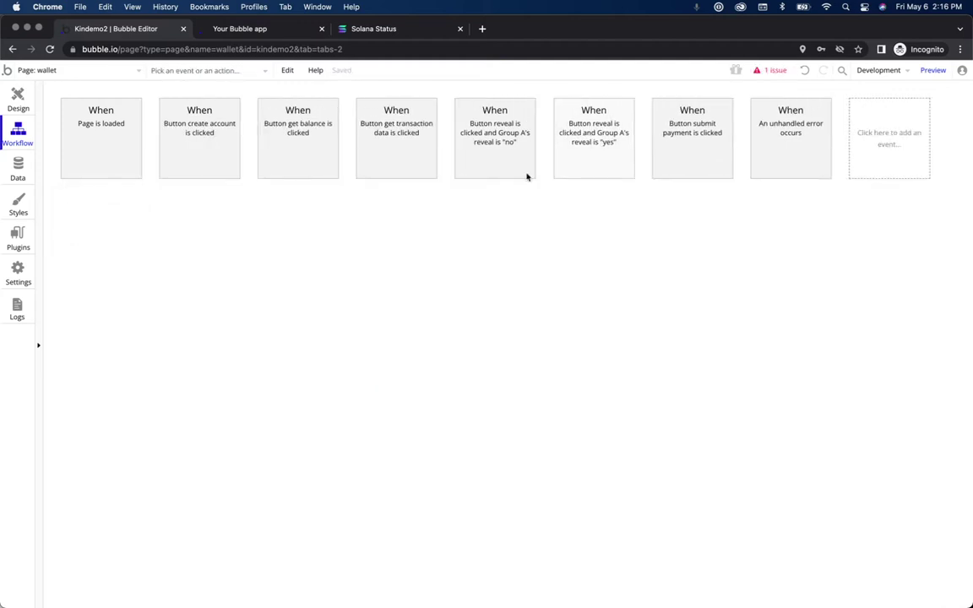
Step: Reopen get transaction data and check its Get Transaction Data and Create a new Transaction steps
{"action": "left_click", "coordinate": [489, 152]}
{"action": "left_click", "coordinate": [381, 155]}
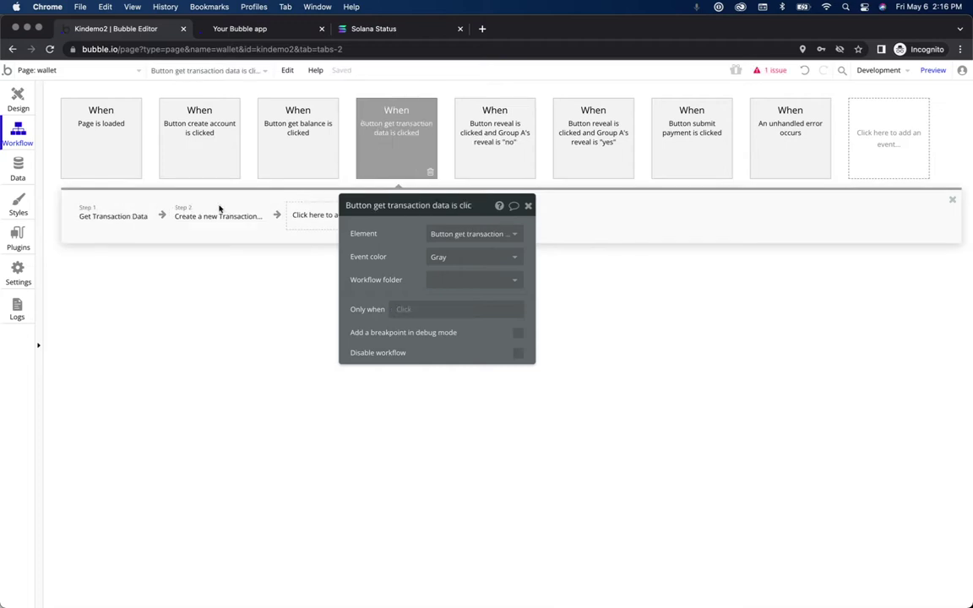
{"action": "left_click", "coordinate": [135, 216]}
{"action": "left_click", "coordinate": [226, 219]}
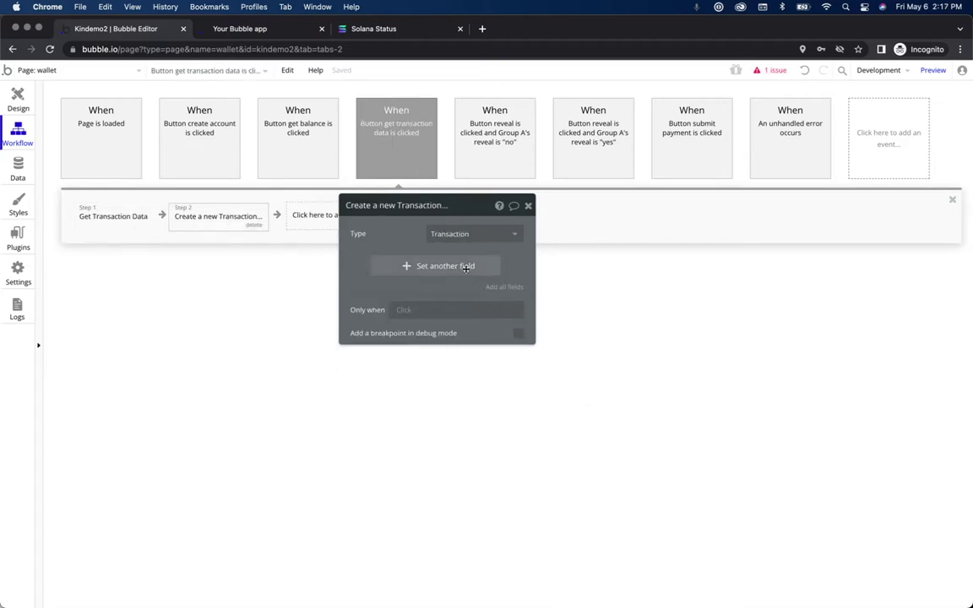
Step: Add the amount field to the new Transaction's fields
{"action": "left_click", "coordinate": [465, 266]}
{"action": "left_click", "coordinate": [360, 265]}
{"action": "type", "text": "amou"}
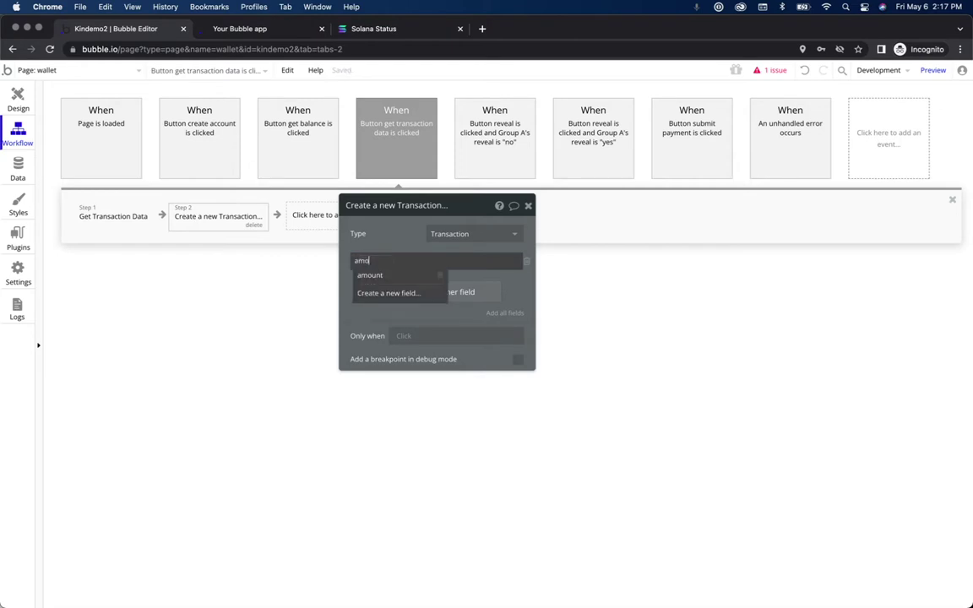
{"action": "left_click", "coordinate": [372, 276]}
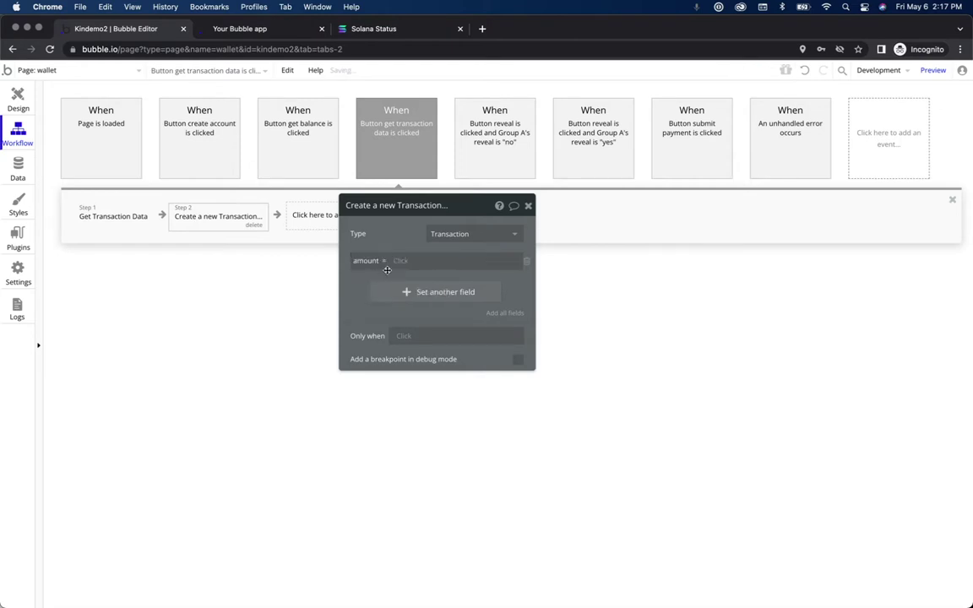
Step: Set amount to step 1's Get Transaction Data txId with a find & replace
{"action": "key", "text": "ctrl+Up"}
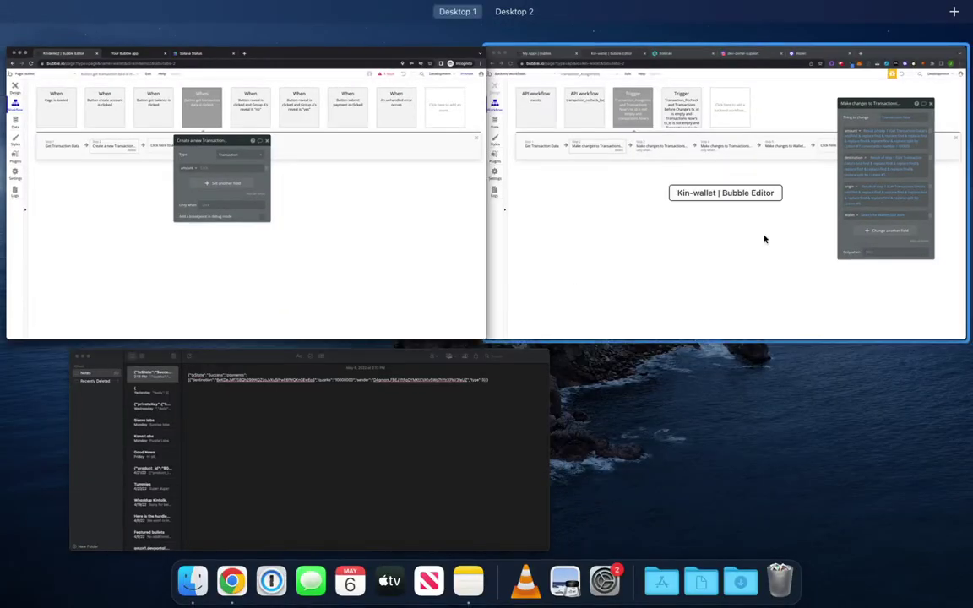
{"action": "left_click", "coordinate": [731, 237]}
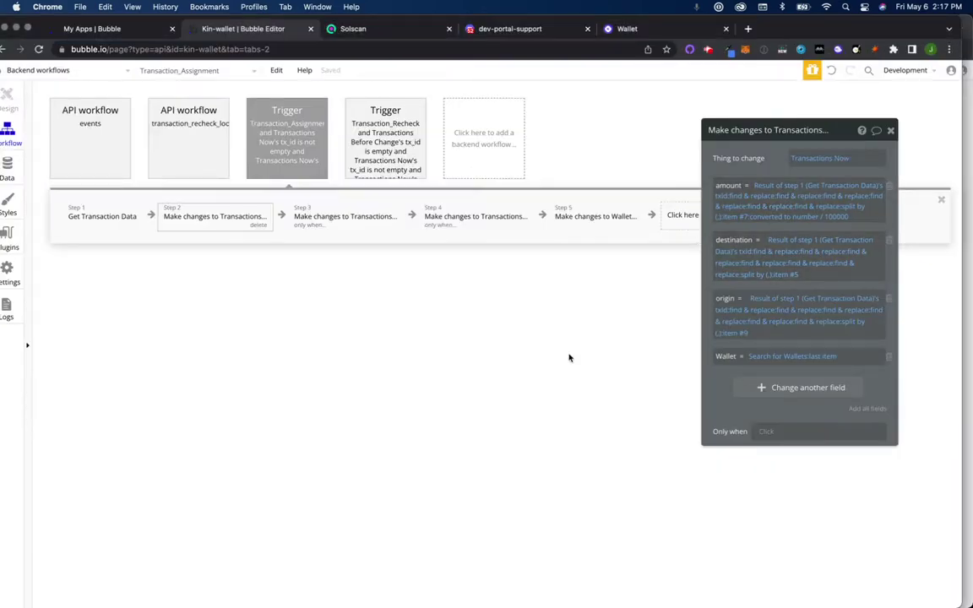
{"action": "key", "text": "ctrl+Up"}
{"action": "left_click", "coordinate": [172, 259]}
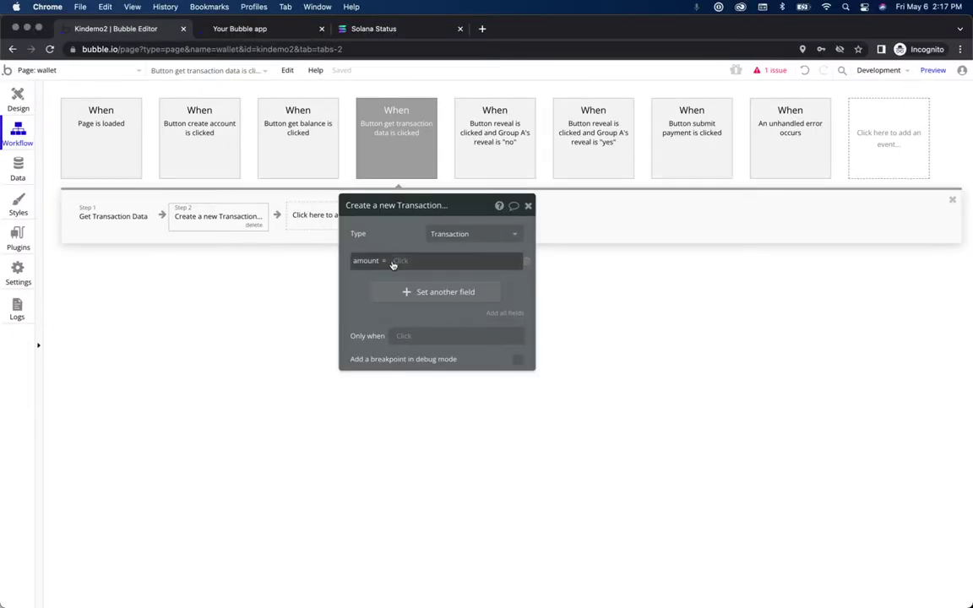
{"action": "left_click", "coordinate": [397, 261]}
{"action": "left_click", "coordinate": [399, 290]}
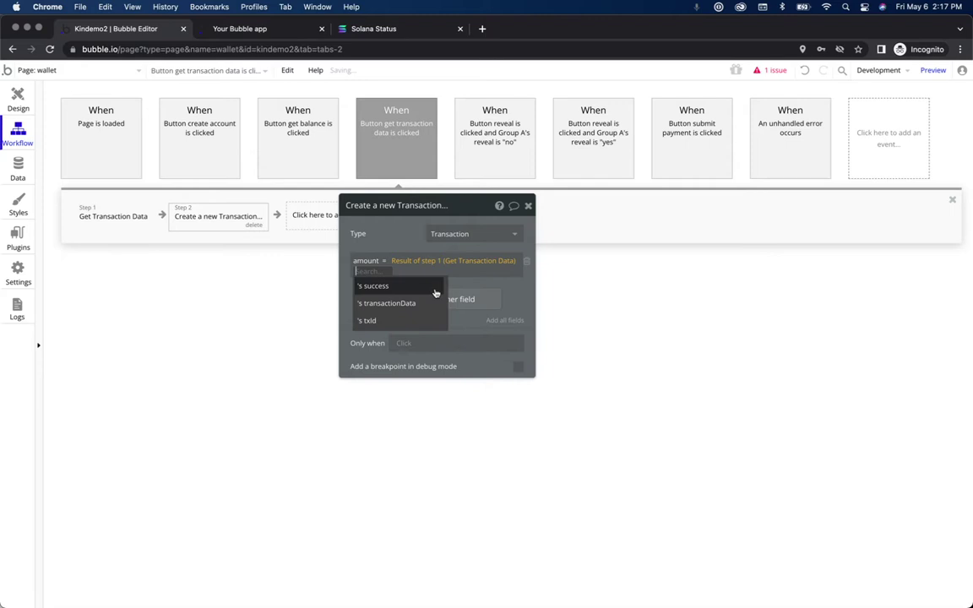
{"action": "left_click", "coordinate": [414, 320]}
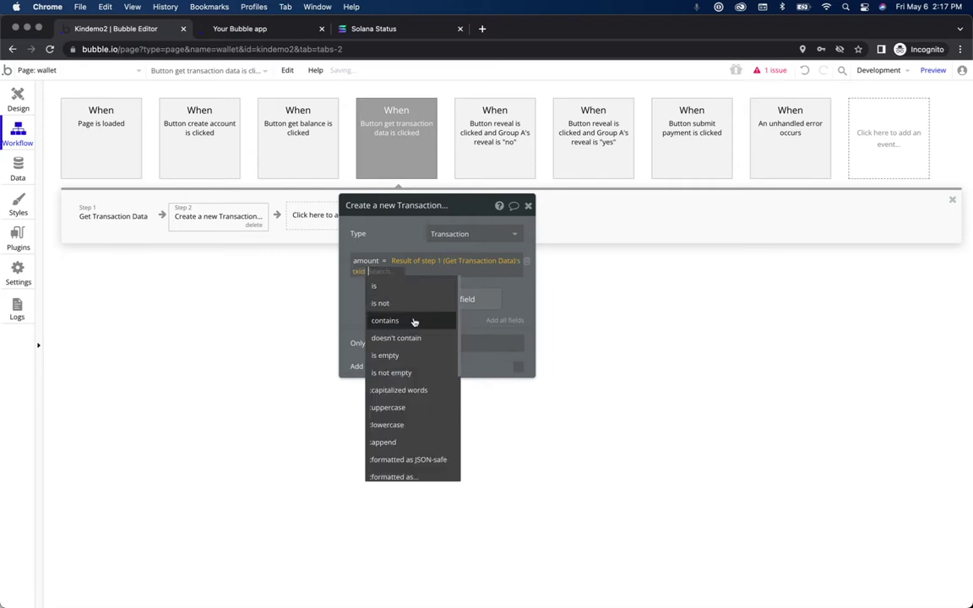
{"action": "type", "text": "find"}
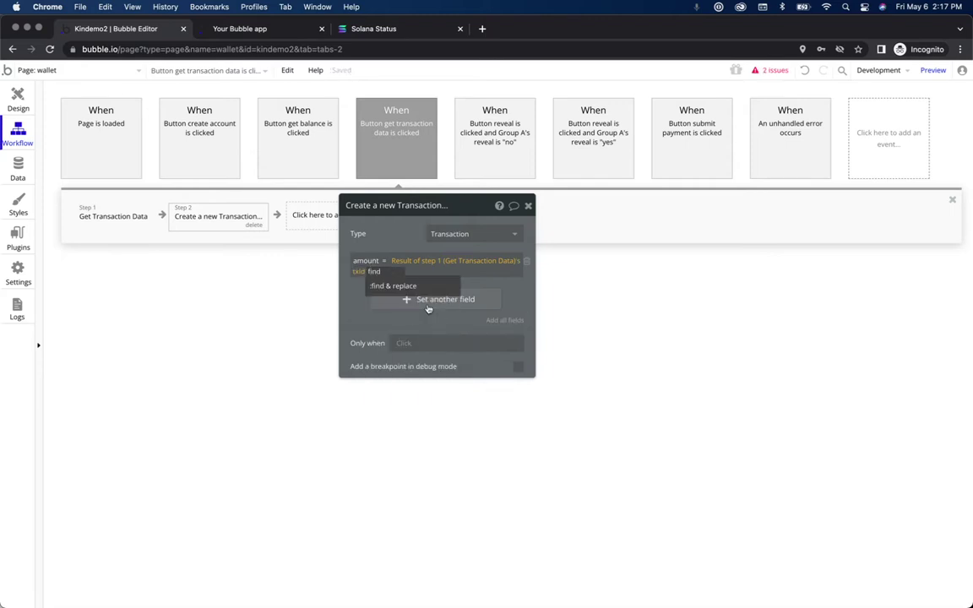
{"action": "left_click", "coordinate": [419, 288]}
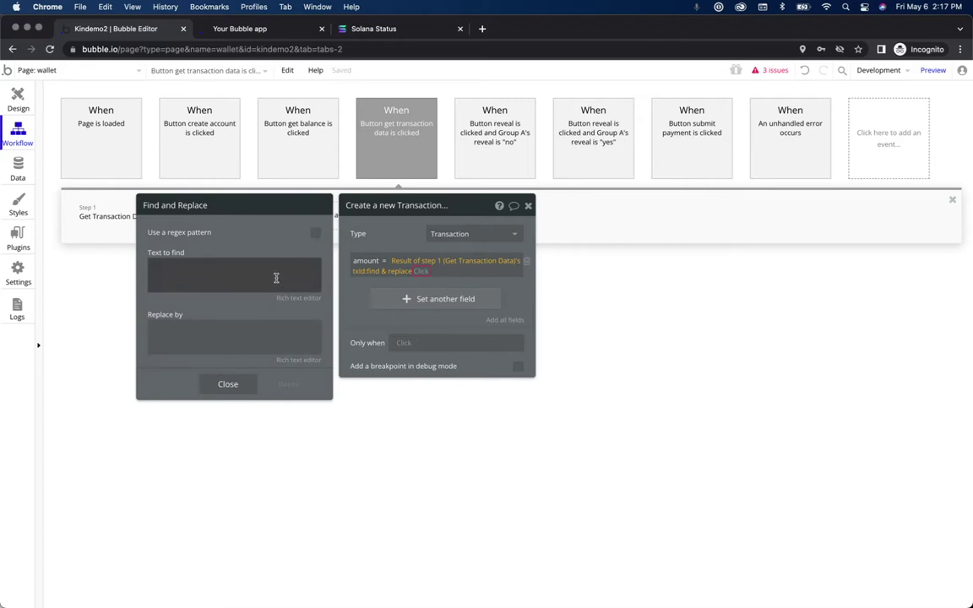
Step: Check the reference workflow's first find & replace search text, then close Kindemo2's settings
{"action": "key", "text": "ctrl+Up"}
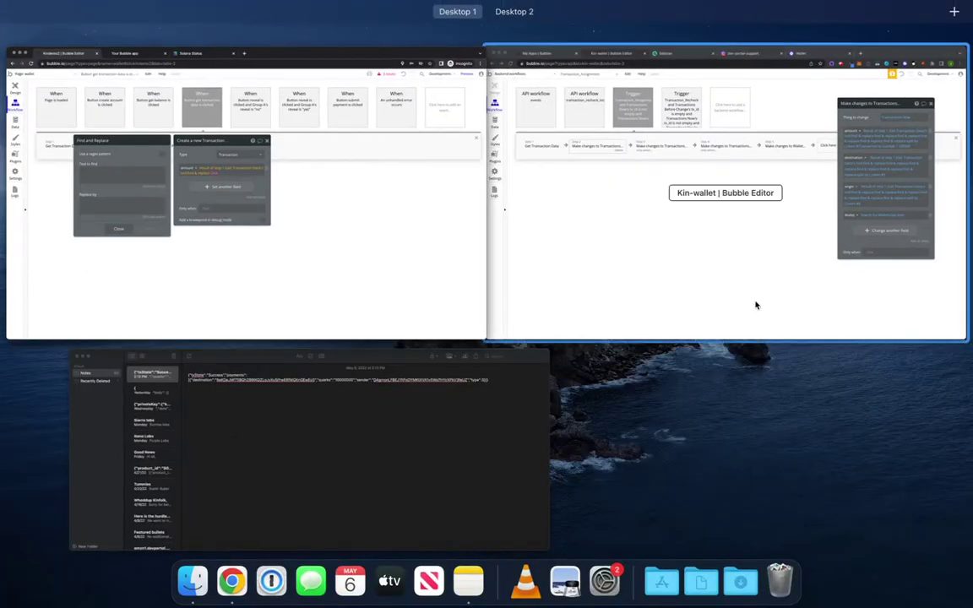
{"action": "left_click", "coordinate": [735, 266]}
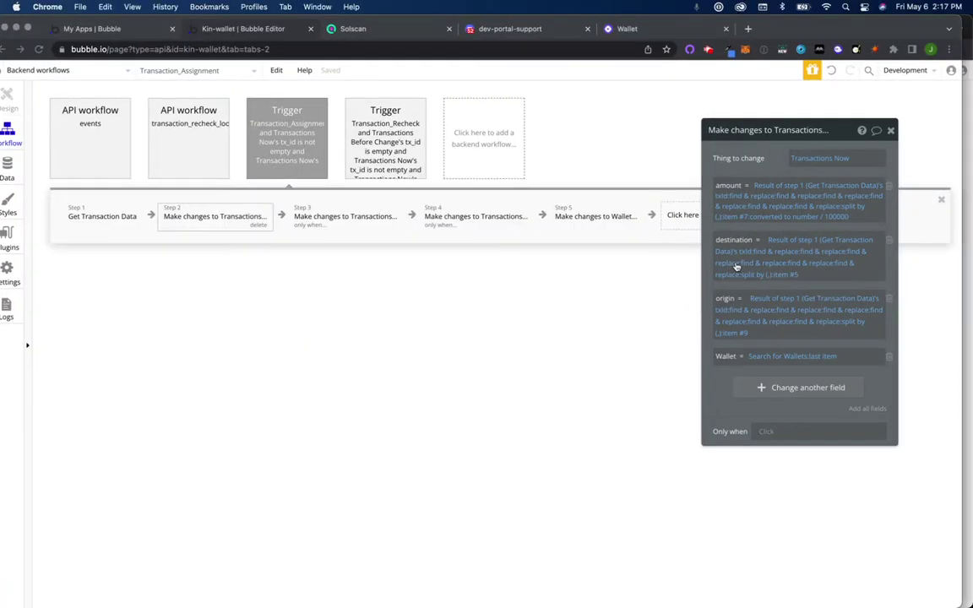
{"action": "left_click", "coordinate": [747, 195]}
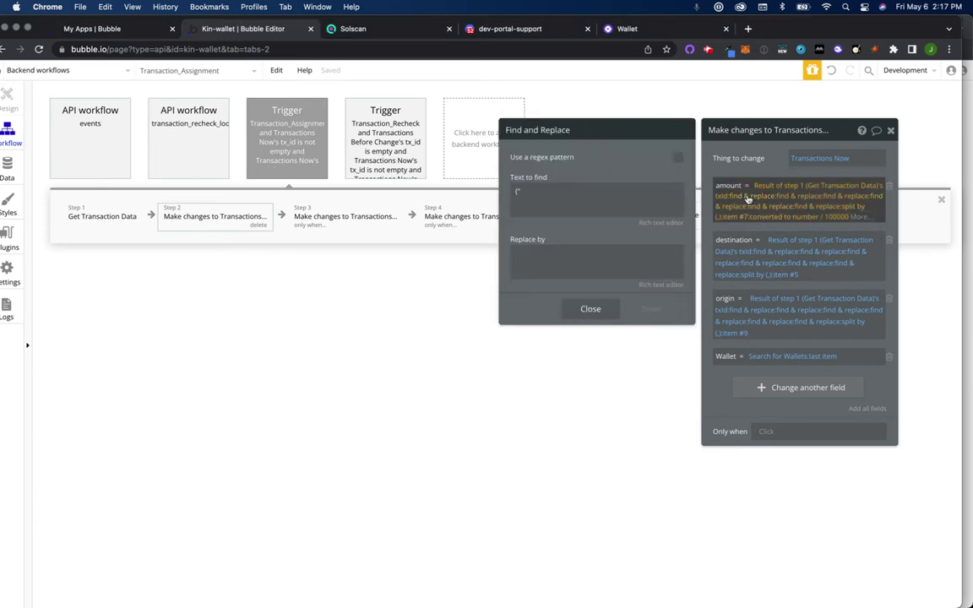
{"action": "left_click", "coordinate": [522, 193]}
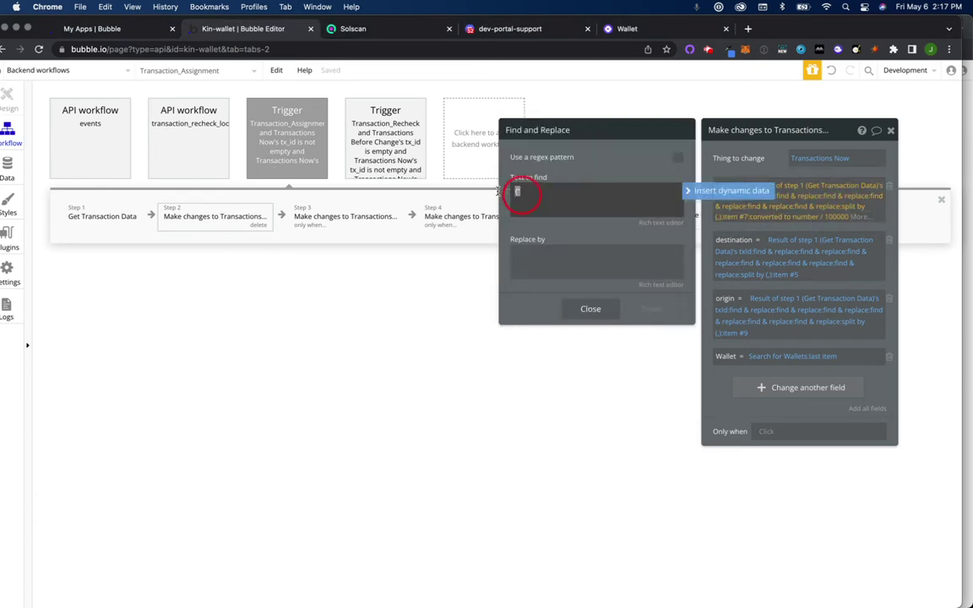
{"action": "key", "text": "ctrl+Up"}
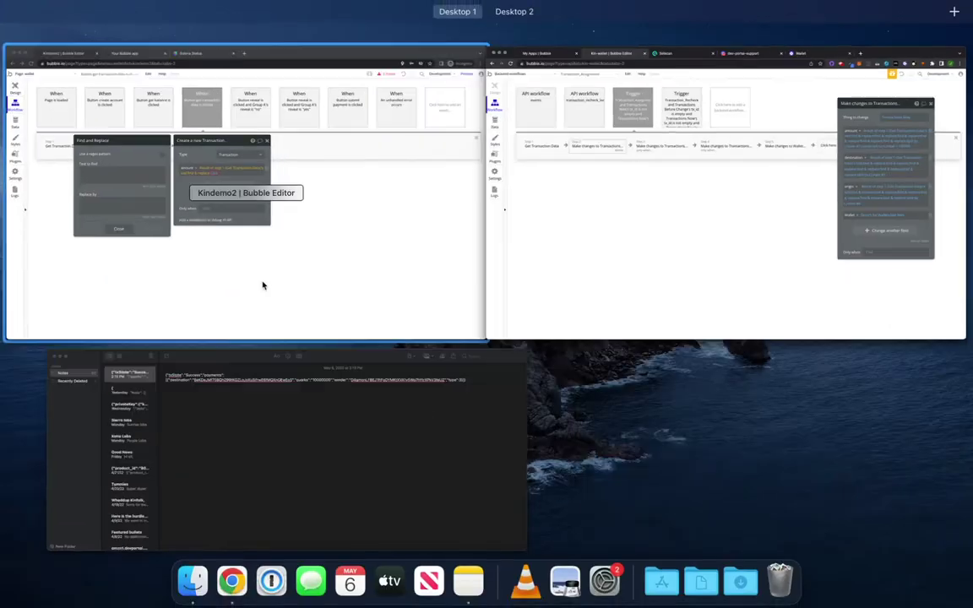
{"action": "left_click", "coordinate": [262, 285]}
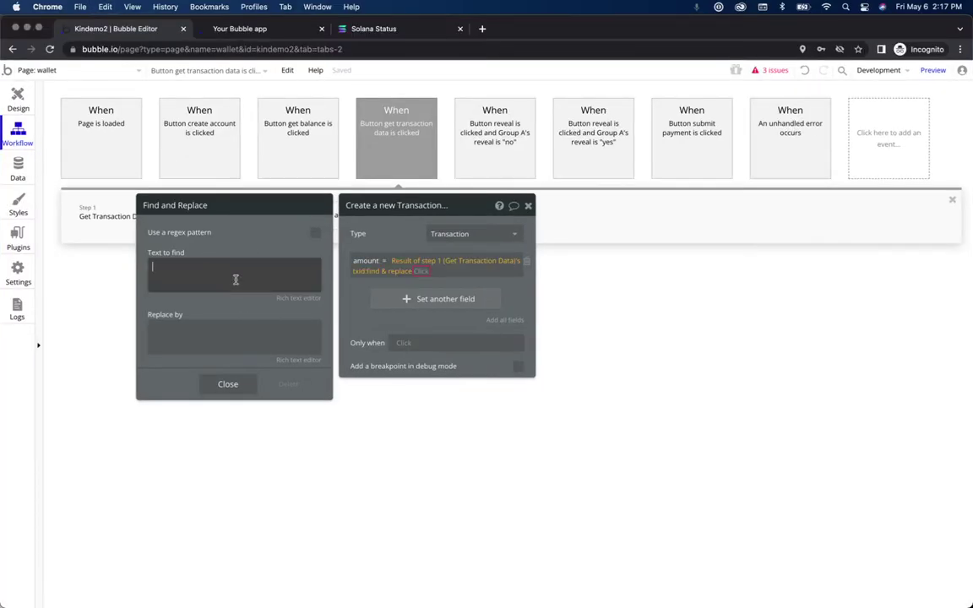
{"action": "left_click", "coordinate": [242, 384]}
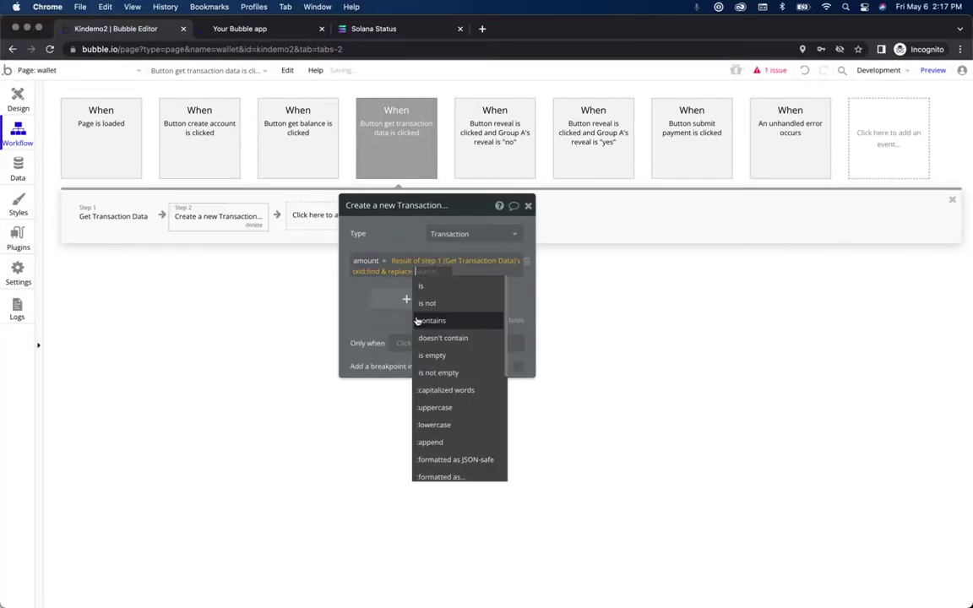
Step: Chain a second find & replace onto amount and select the reference's matching search text
{"action": "type", "text": "fin"}
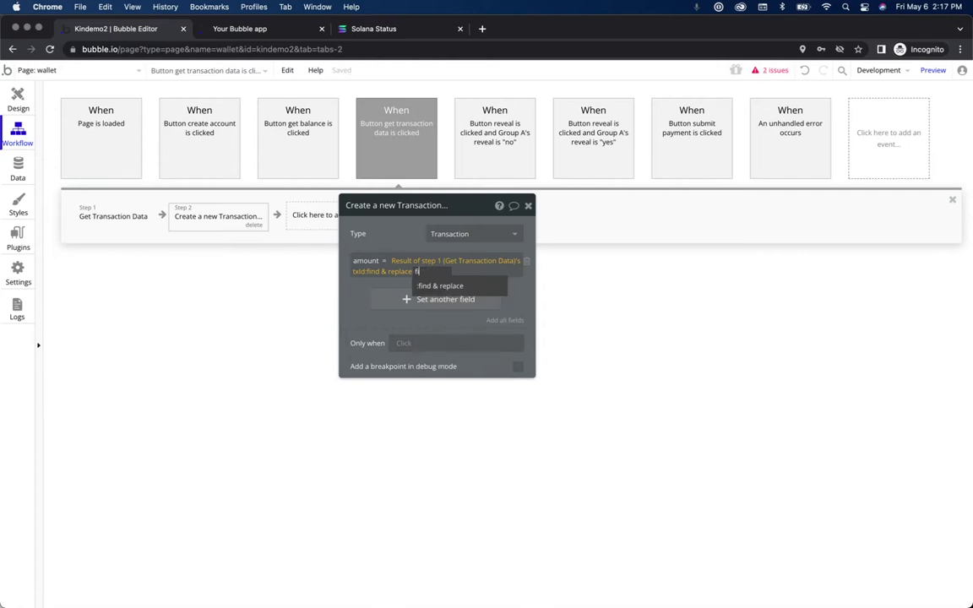
{"action": "type", "text": "d"}
{"action": "left_click", "coordinate": [477, 285]}
{"action": "key", "text": "ctrl+Up"}
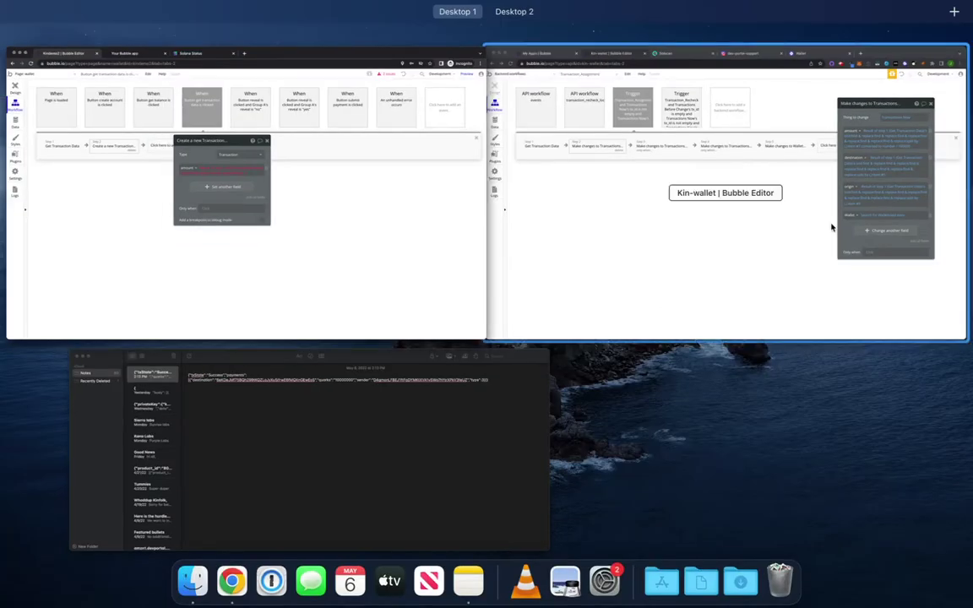
{"action": "left_click", "coordinate": [713, 239]}
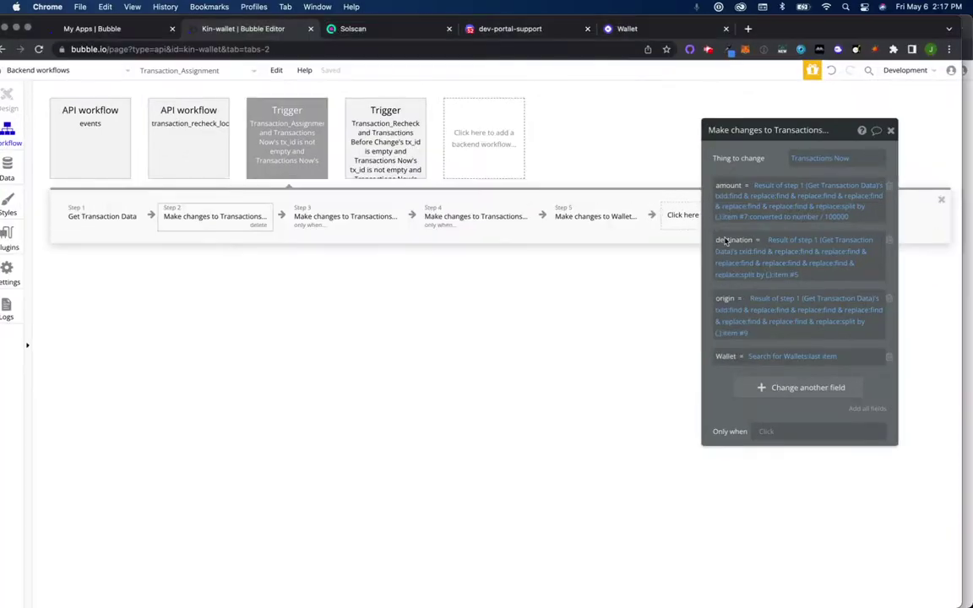
{"action": "left_click", "coordinate": [807, 201]}
{"action": "left_click", "coordinate": [592, 199]}
{"action": "left_click", "coordinate": [593, 200]}
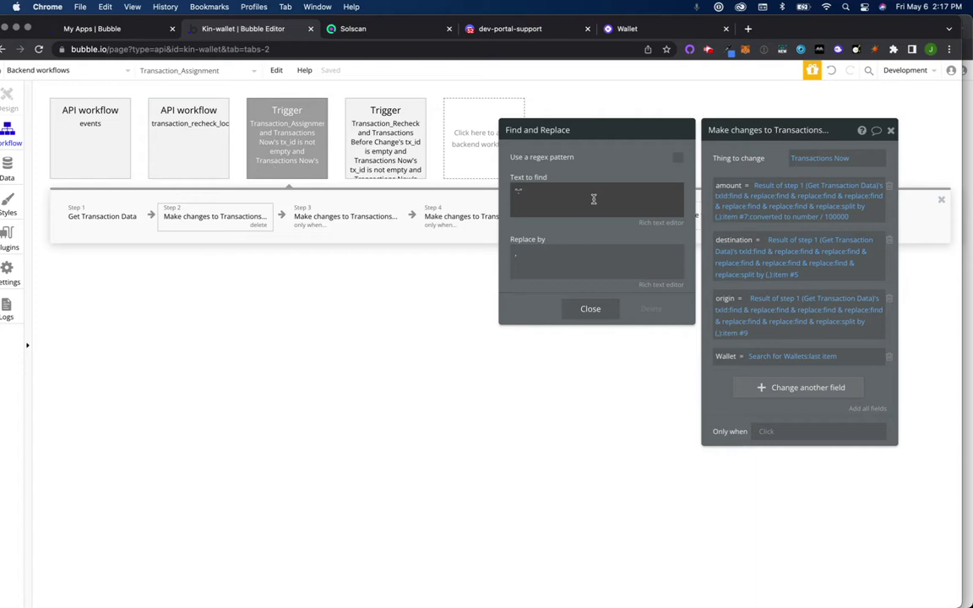
{"action": "double_click", "coordinate": [593, 200]}
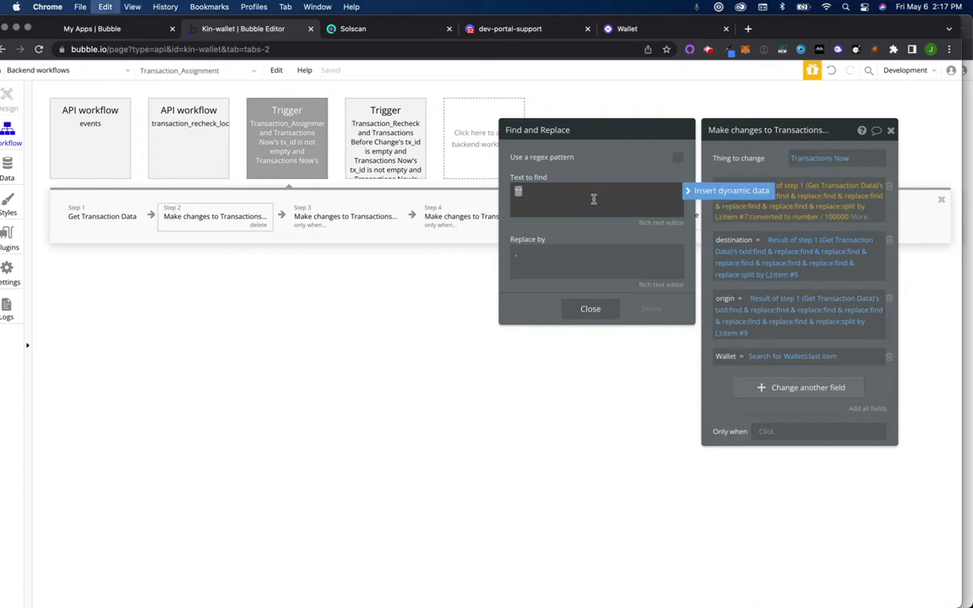
Step: Fill in the second find & replace's search text in Kindemo2 and close its settings
{"action": "key", "text": "ctrl+Up"}
{"action": "left_click", "coordinate": [297, 250]}
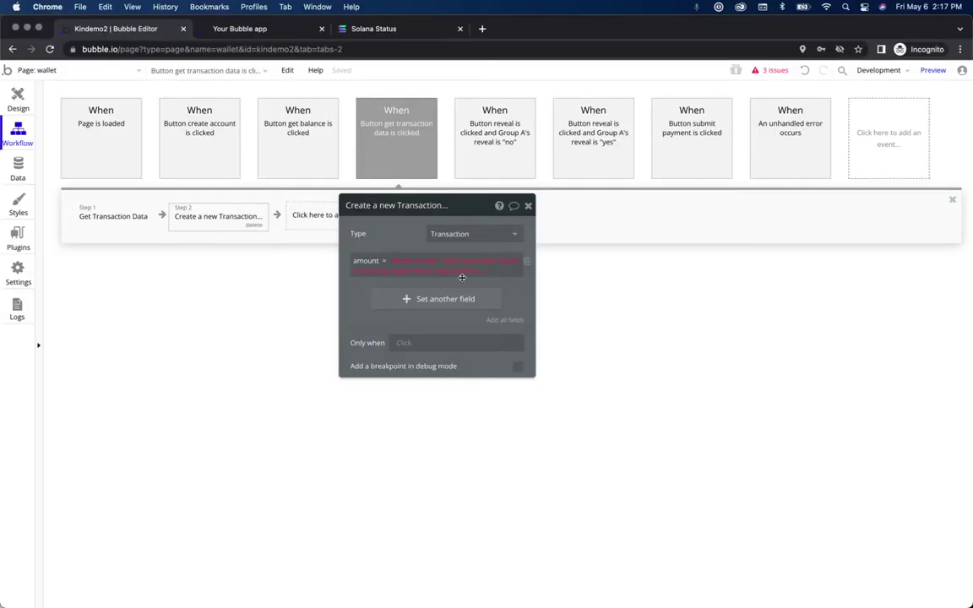
{"action": "left_click", "coordinate": [466, 276]}
{"action": "left_click", "coordinate": [442, 277]}
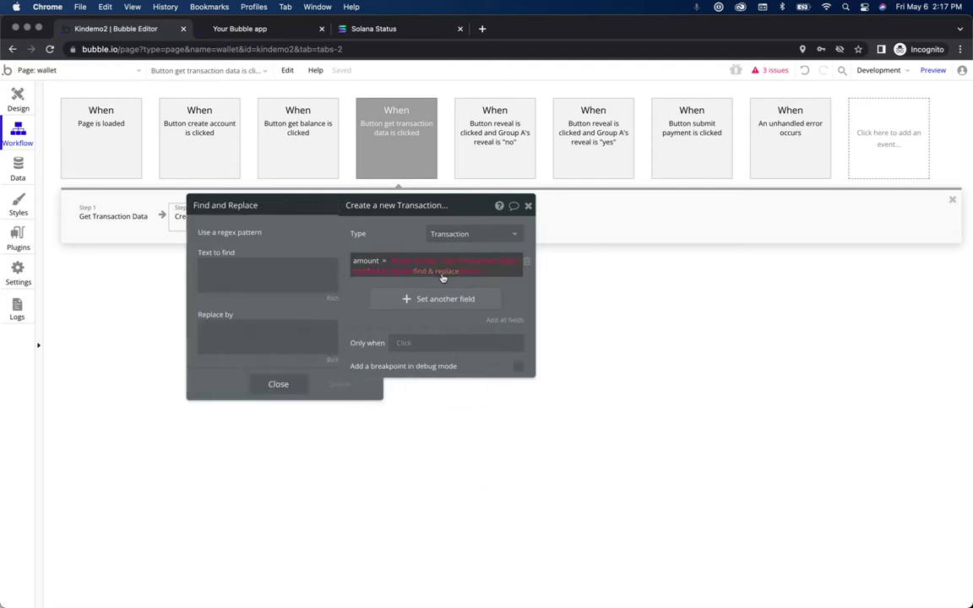
{"action": "left_click", "coordinate": [254, 282]}
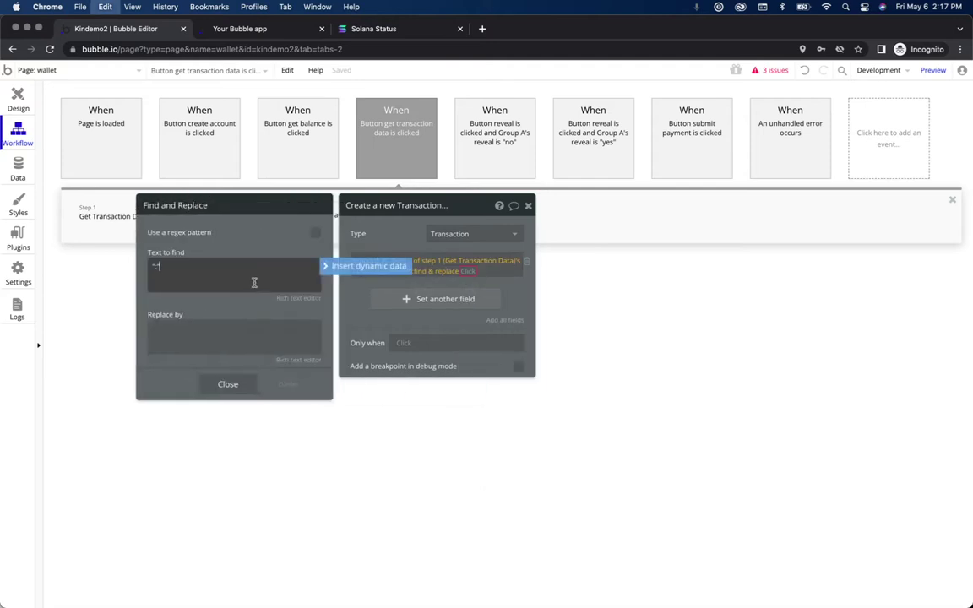
{"action": "left_click", "coordinate": [230, 384]}
Step: Append a third find & replace to amount, copying its search text from the reference
{"action": "type", "text": "find"}
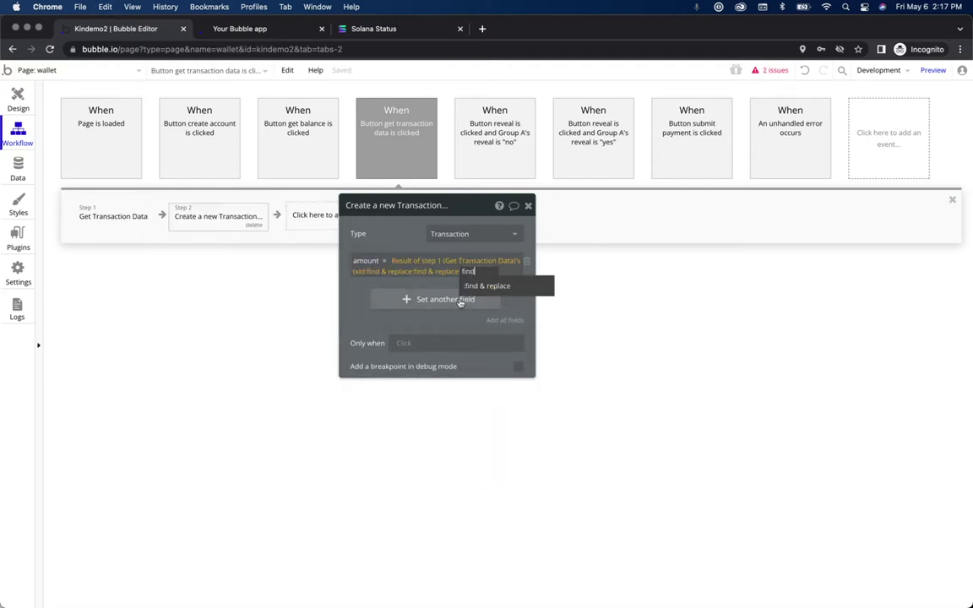
{"action": "left_click", "coordinate": [494, 287]}
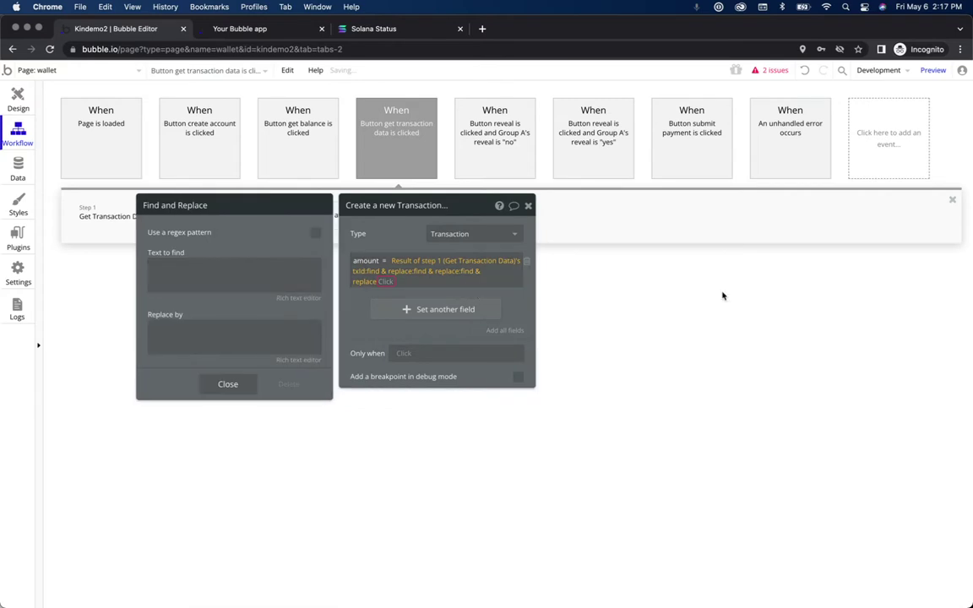
{"action": "key", "text": "ctrl+Up"}
{"action": "left_click", "coordinate": [811, 252]}
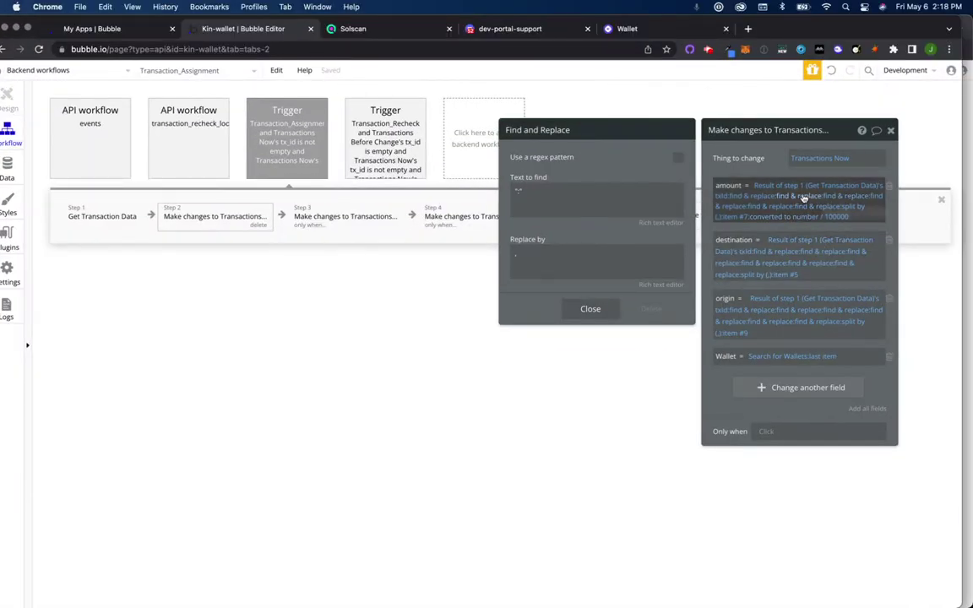
{"action": "left_click", "coordinate": [875, 198]}
{"action": "left_click", "coordinate": [619, 205]}
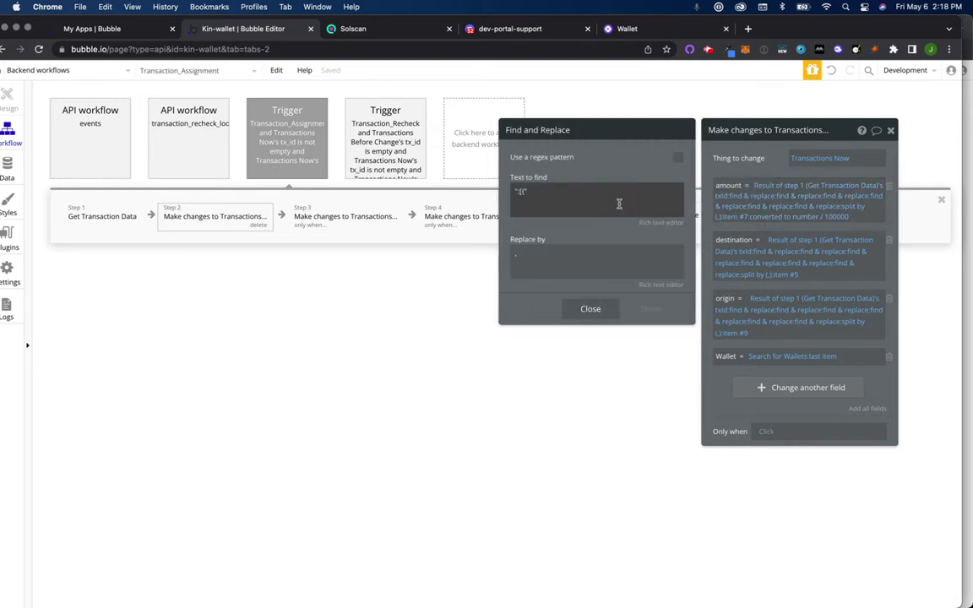
{"action": "double_click", "coordinate": [619, 204]}
{"action": "key", "text": "super+c"}
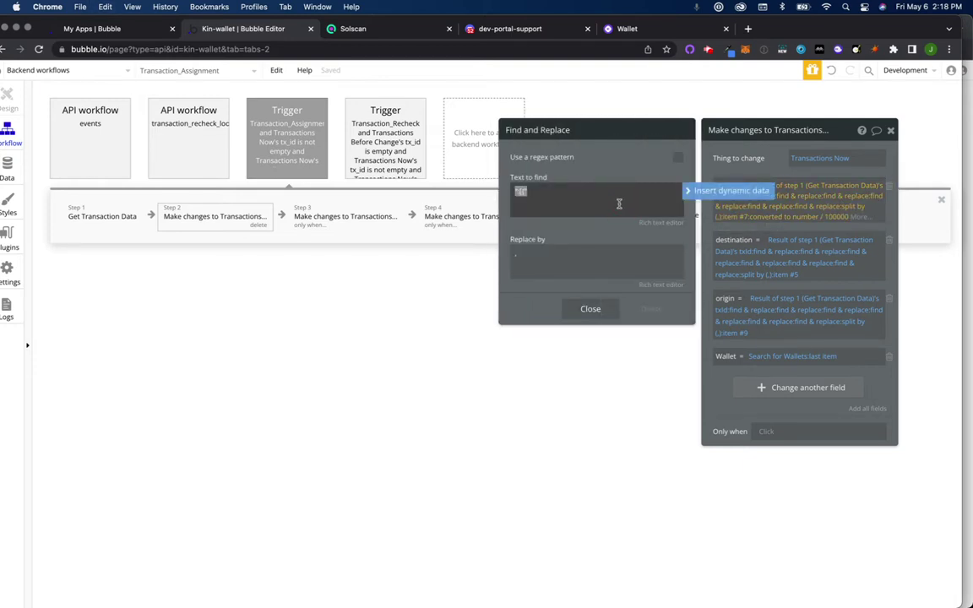
{"action": "key", "text": "ctrl+Up"}
{"action": "left_click", "coordinate": [273, 302]}
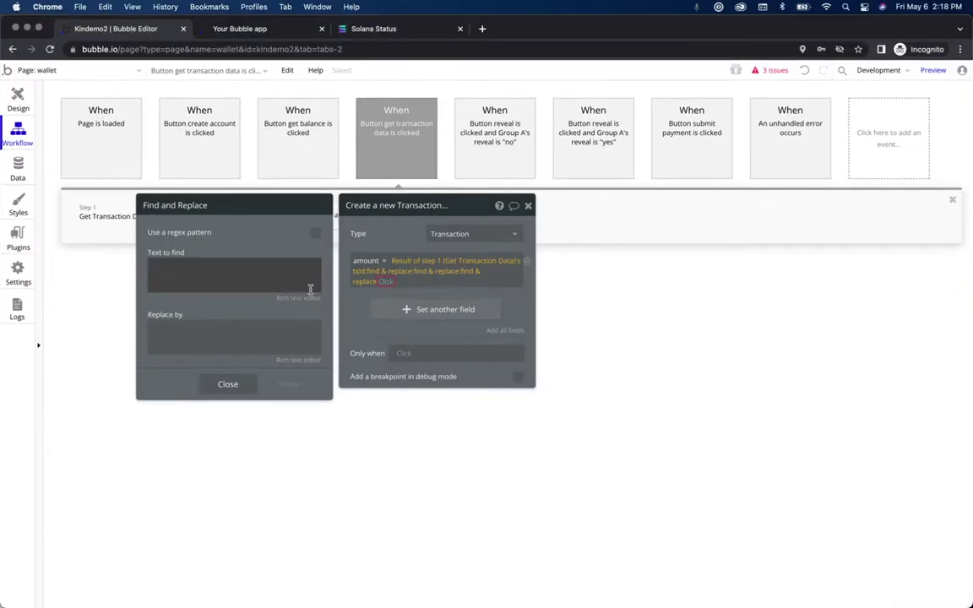
{"action": "left_click", "coordinate": [230, 267]}
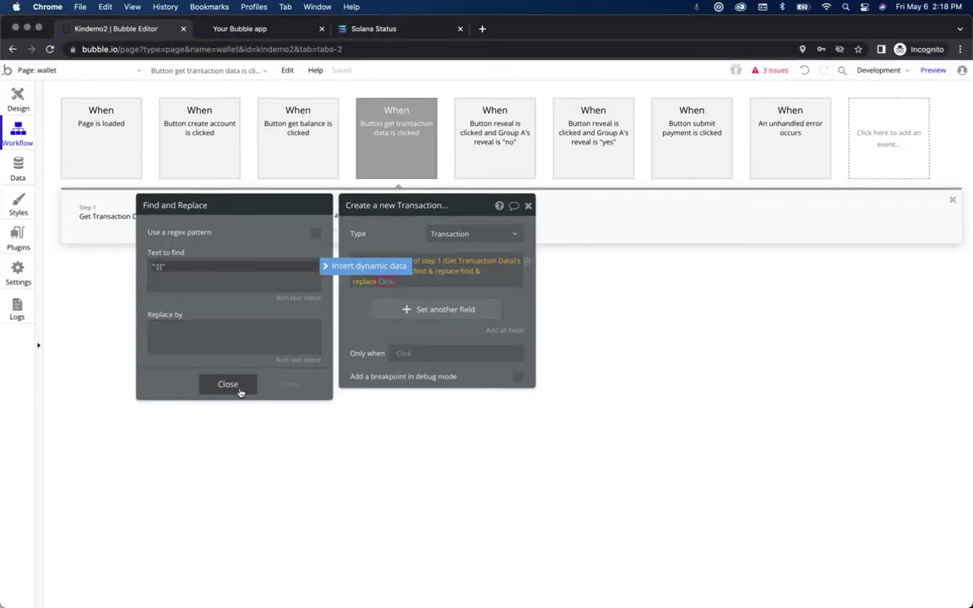
{"action": "left_click", "coordinate": [385, 282]}
Step: Add a fourth find & replace to amount, matching the reference's search text
{"action": "type", "text": "find"}
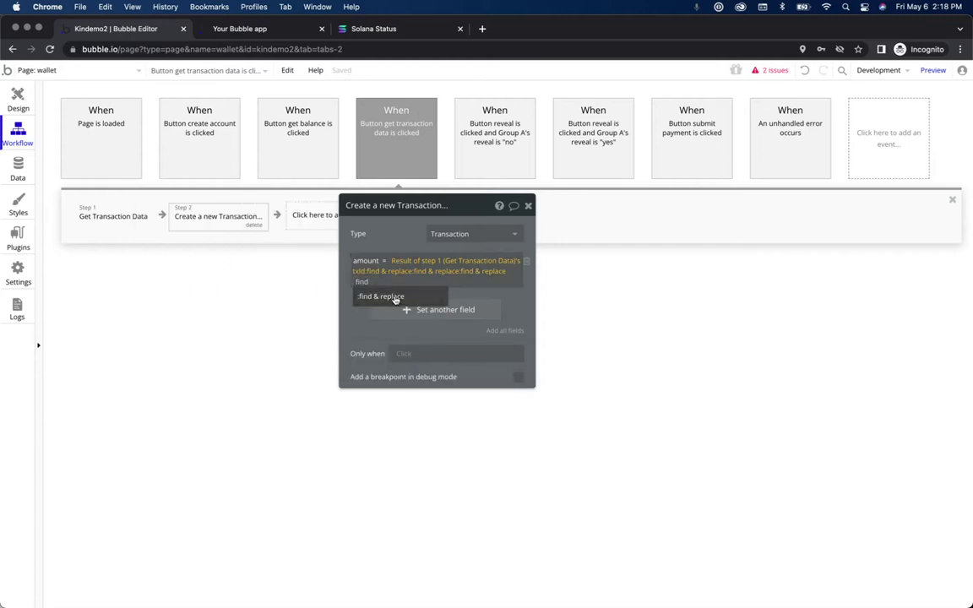
{"action": "key", "text": "Return"}
{"action": "key", "text": "ctrl+Up"}
{"action": "left_click", "coordinate": [770, 193]}
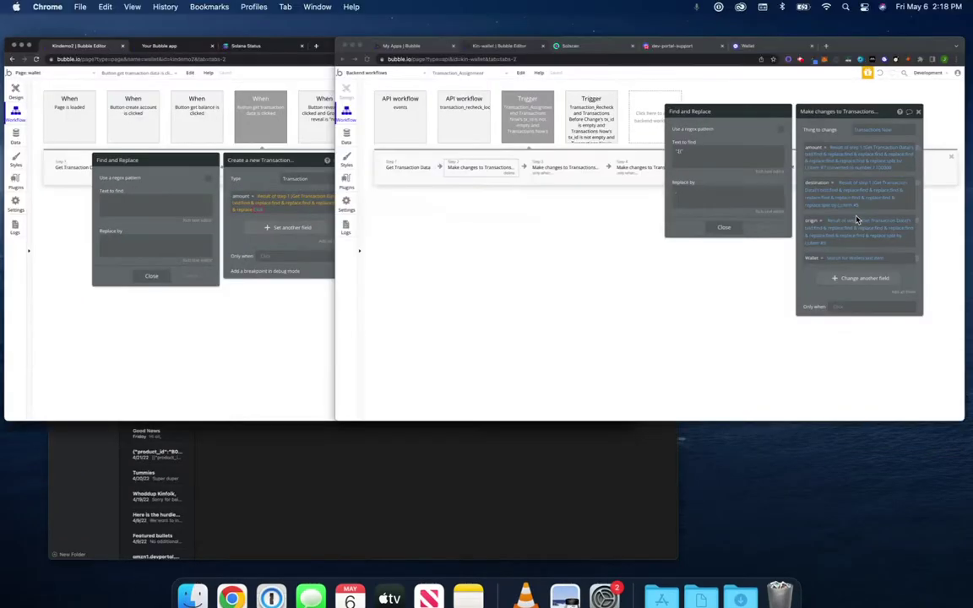
{"action": "left_click", "coordinate": [878, 203]}
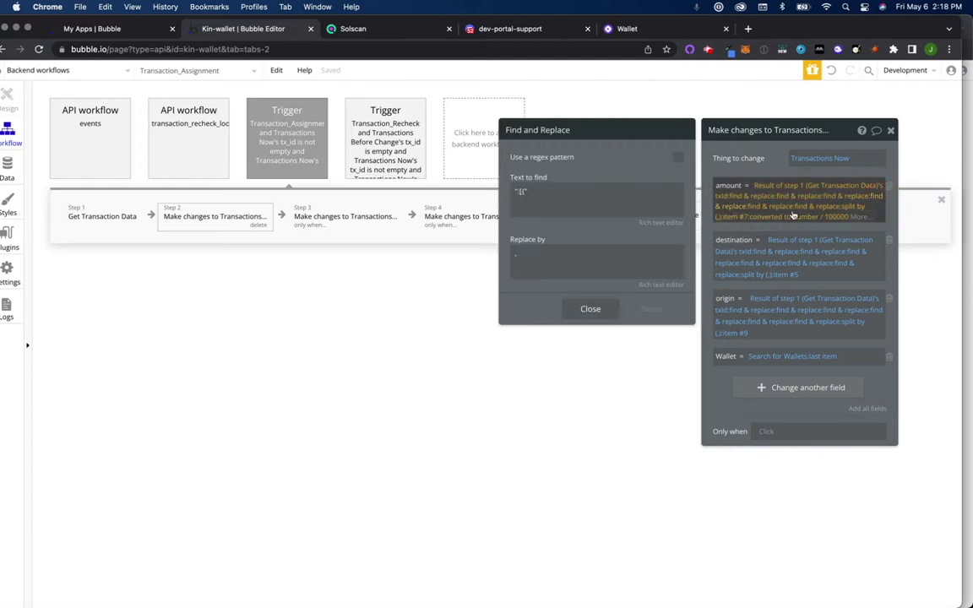
{"action": "left_click", "coordinate": [757, 211]}
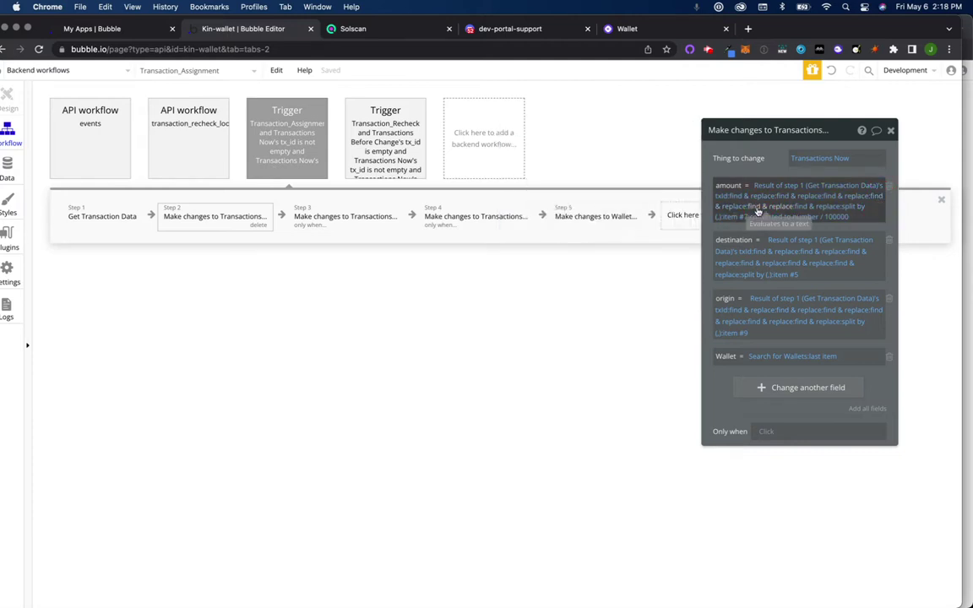
{"action": "left_click", "coordinate": [612, 201]}
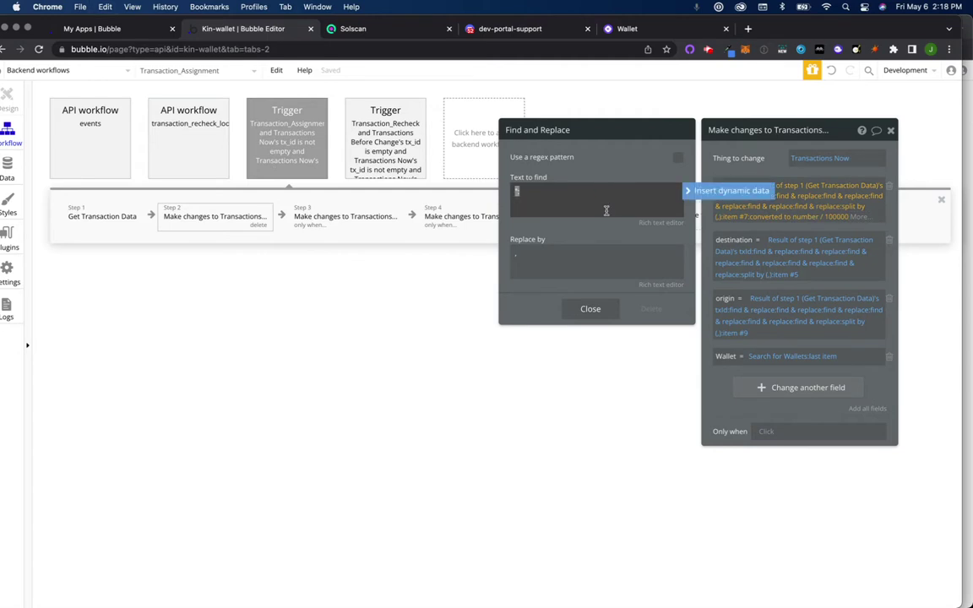
{"action": "key", "text": "ctrl+Up"}
{"action": "left_click", "coordinate": [326, 296]}
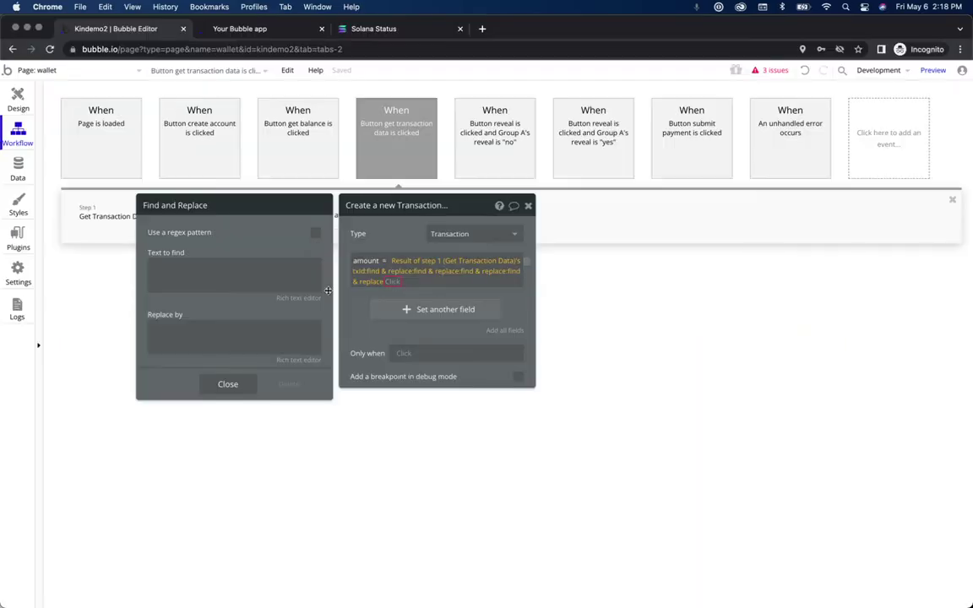
{"action": "left_click", "coordinate": [248, 271]}
{"action": "left_click", "coordinate": [229, 383]}
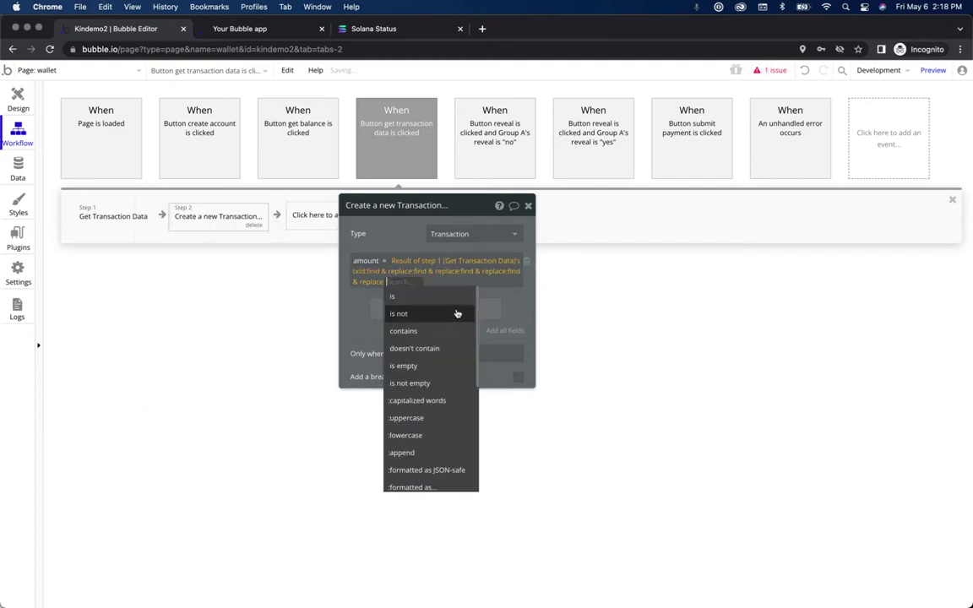
Step: Append a fifth find & replace and check which text the reference's version removes
{"action": "type", "text": "find"}
{"action": "left_click", "coordinate": [415, 299]}
{"action": "key", "text": "ctrl+Up"}
{"action": "left_click", "coordinate": [617, 341]}
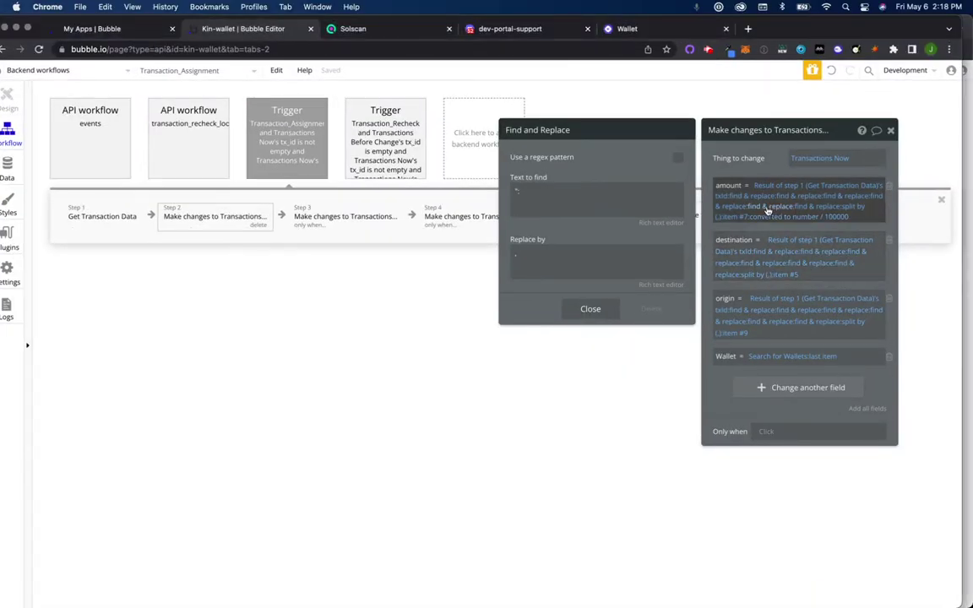
{"action": "left_click", "coordinate": [737, 211]}
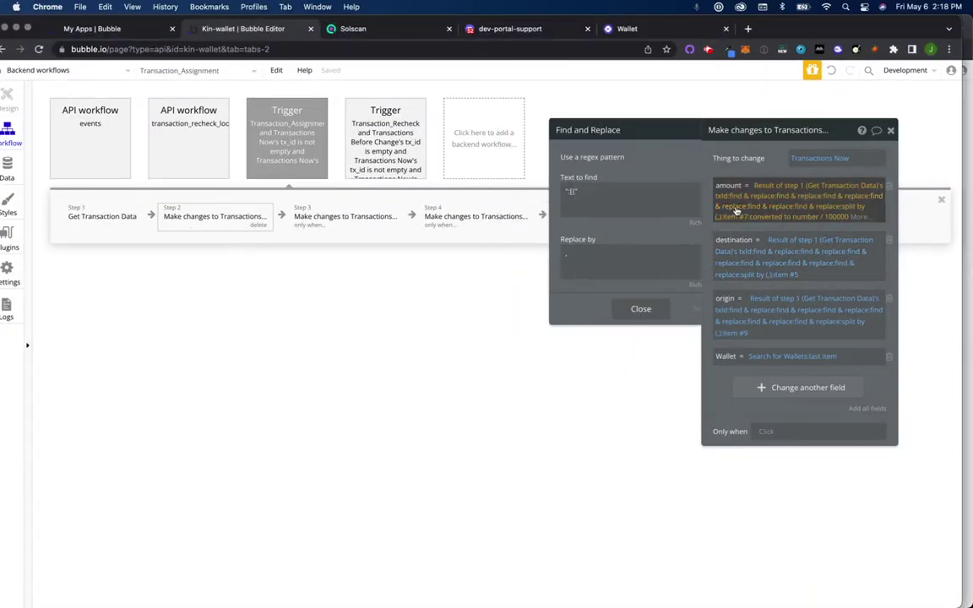
{"action": "left_click", "coordinate": [763, 207]}
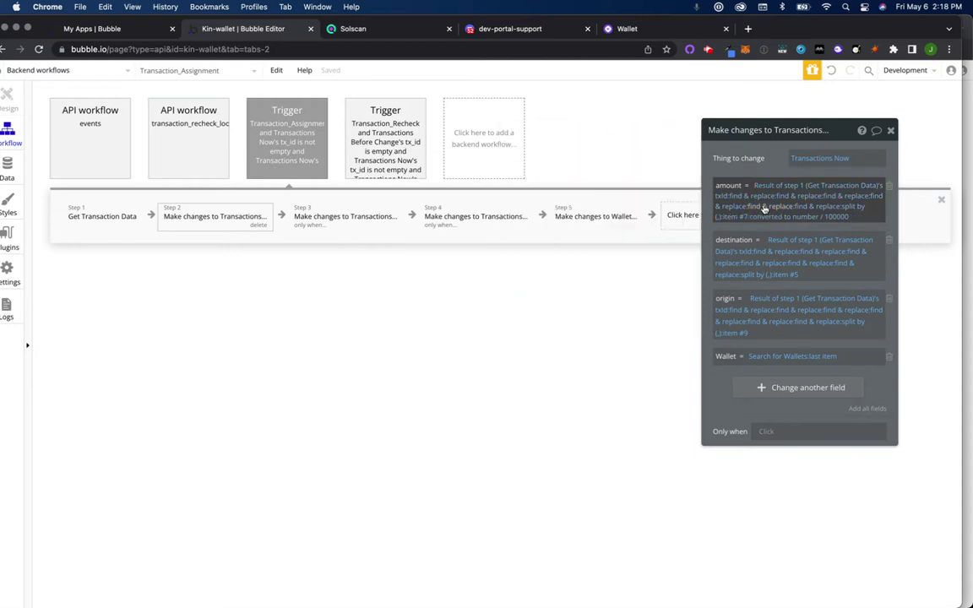
{"action": "left_click", "coordinate": [764, 207]}
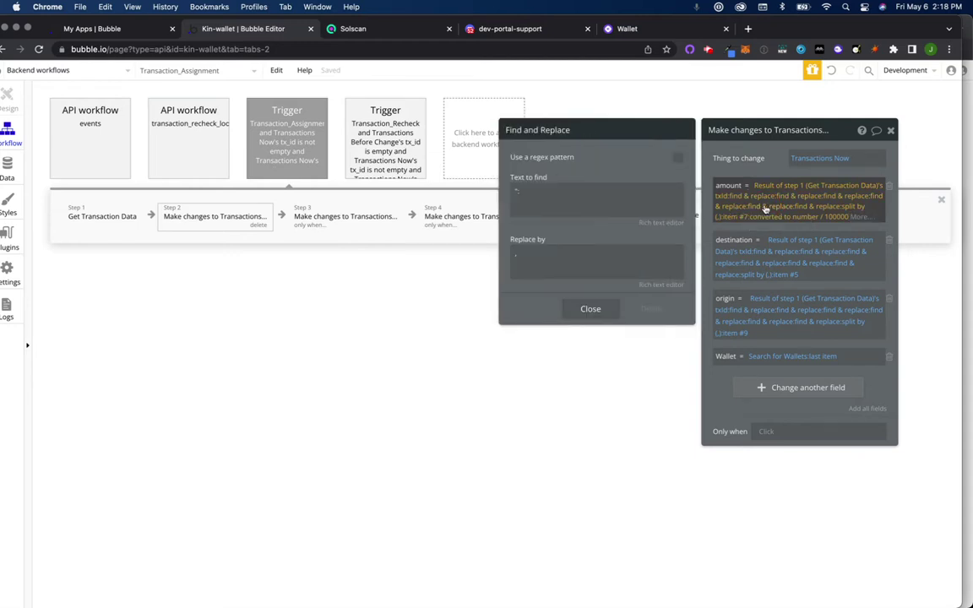
{"action": "left_click", "coordinate": [824, 210]}
{"action": "left_click", "coordinate": [810, 208]}
{"action": "left_click", "coordinate": [621, 198]}
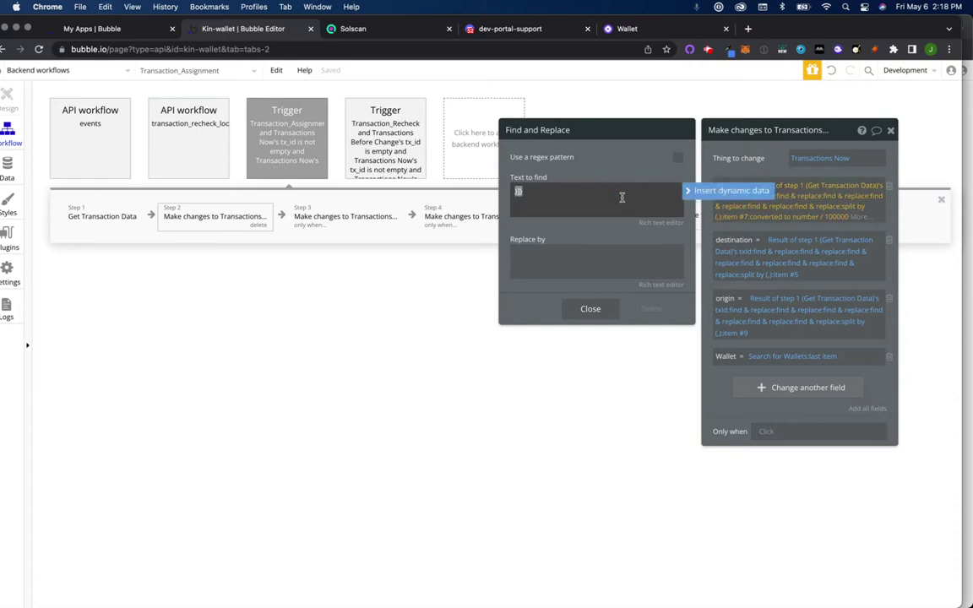
Step: Set the fifth find & replace's text to find to the closing double braces
{"action": "key", "text": "ctrl+Up"}
{"action": "left_click", "coordinate": [267, 241]}
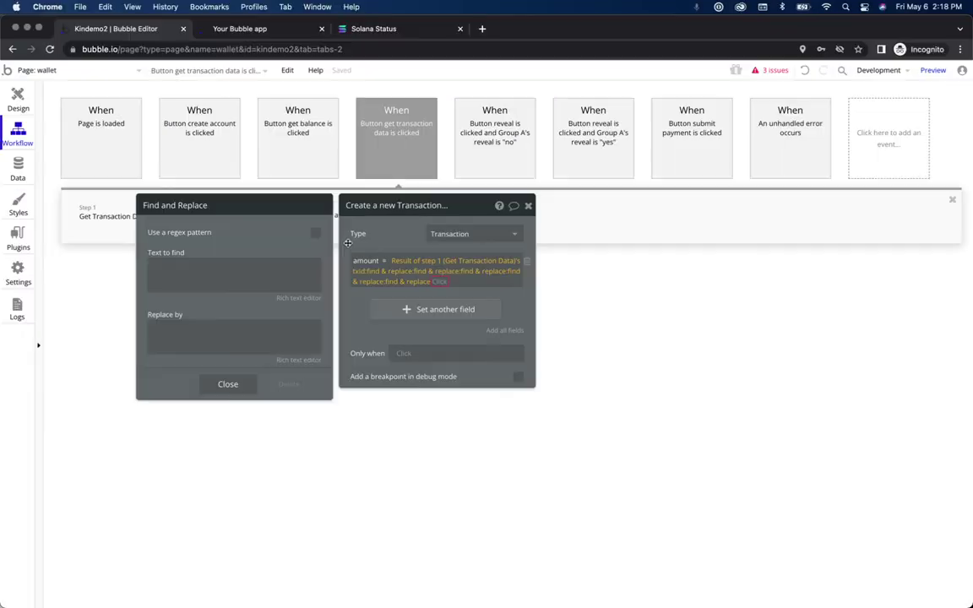
{"action": "left_click", "coordinate": [265, 267]}
{"action": "type", "text": "}}"}
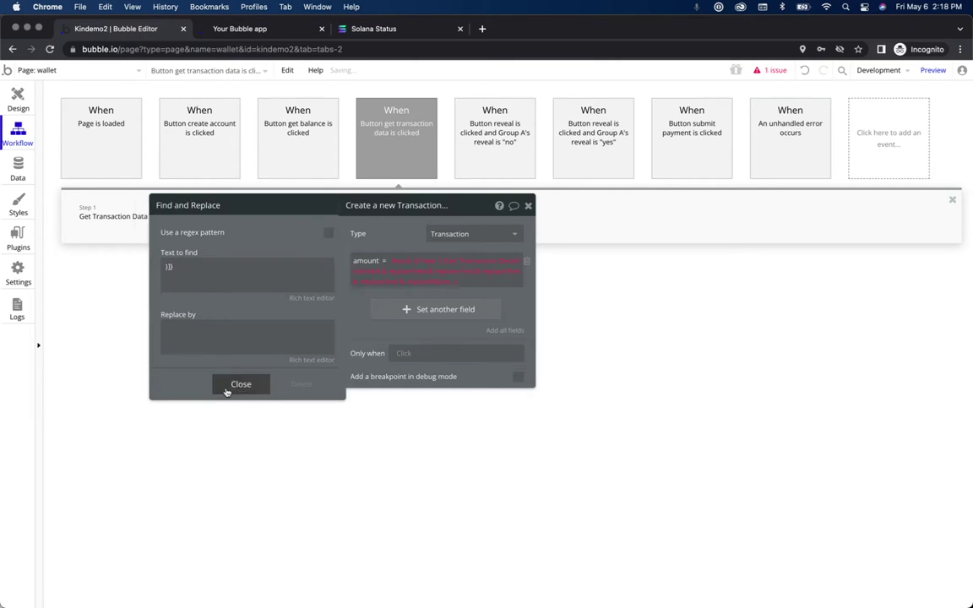
{"action": "left_click", "coordinate": [240, 385]}
Step: Append a split by comma to the amount expression, checking the reference workflow
{"action": "type", "text": "spli"}
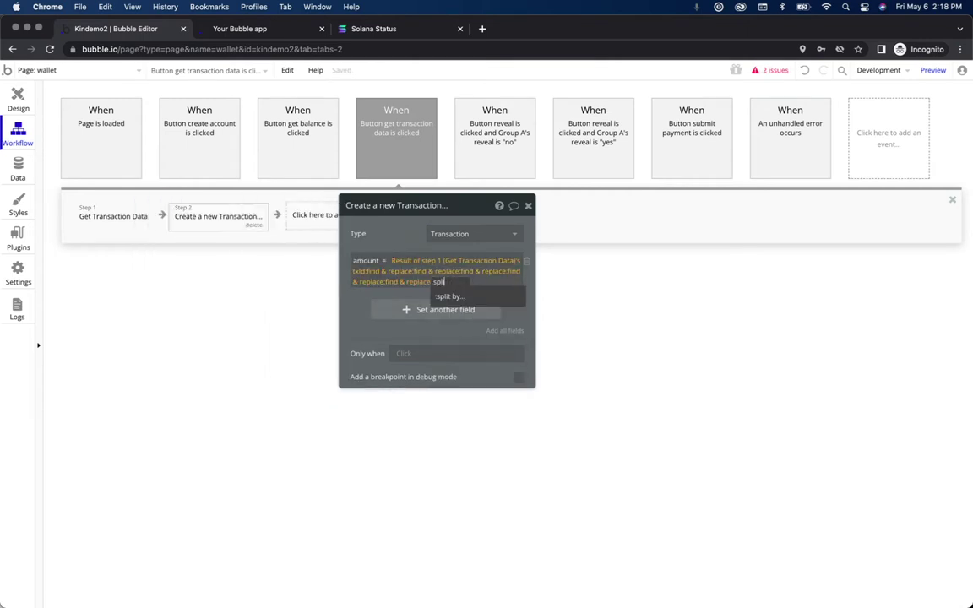
{"action": "left_click", "coordinate": [465, 297]}
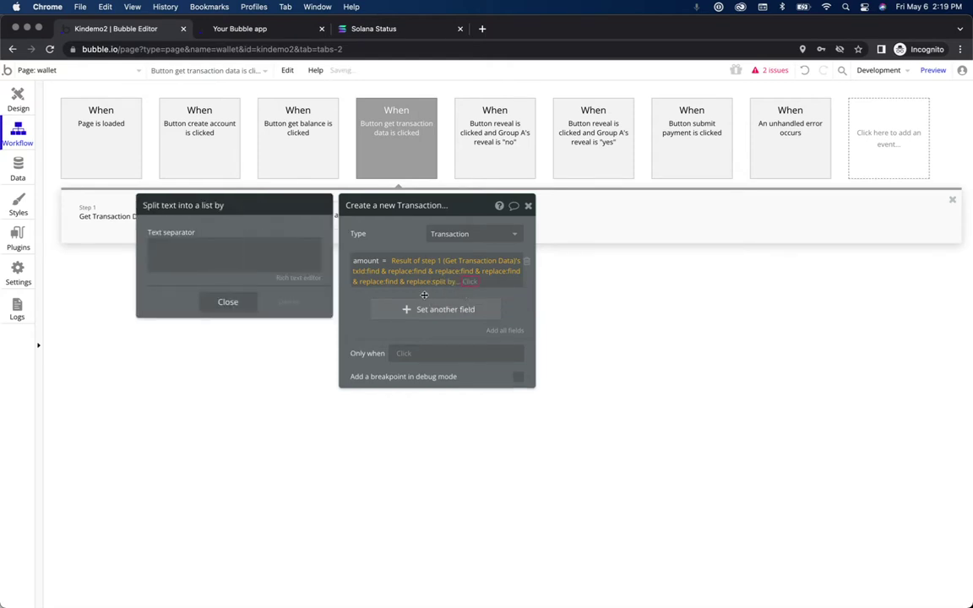
{"action": "left_click", "coordinate": [303, 255]}
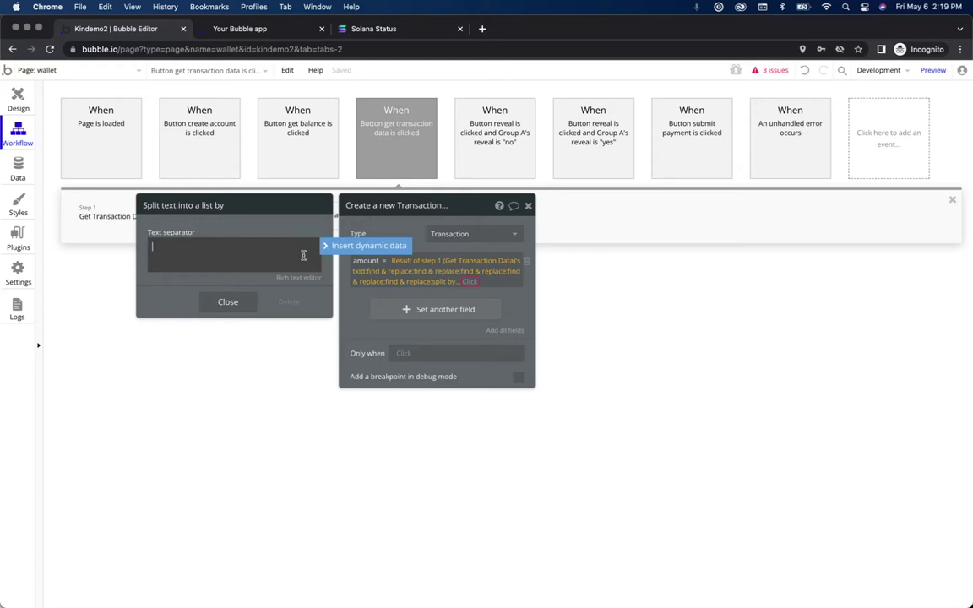
{"action": "left_click", "coordinate": [244, 306]}
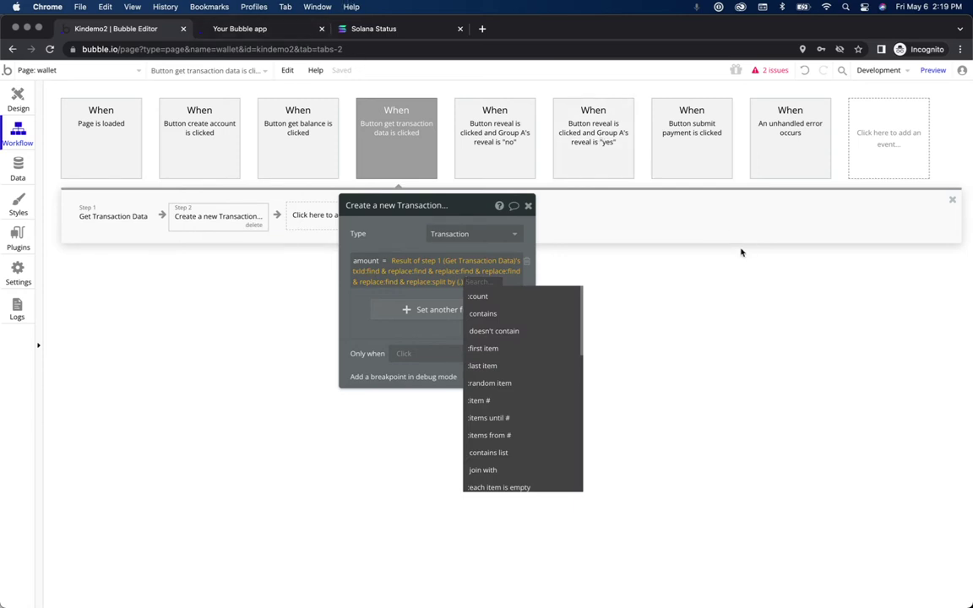
{"action": "key", "text": "ctrl+Up"}
{"action": "left_click", "coordinate": [771, 239]}
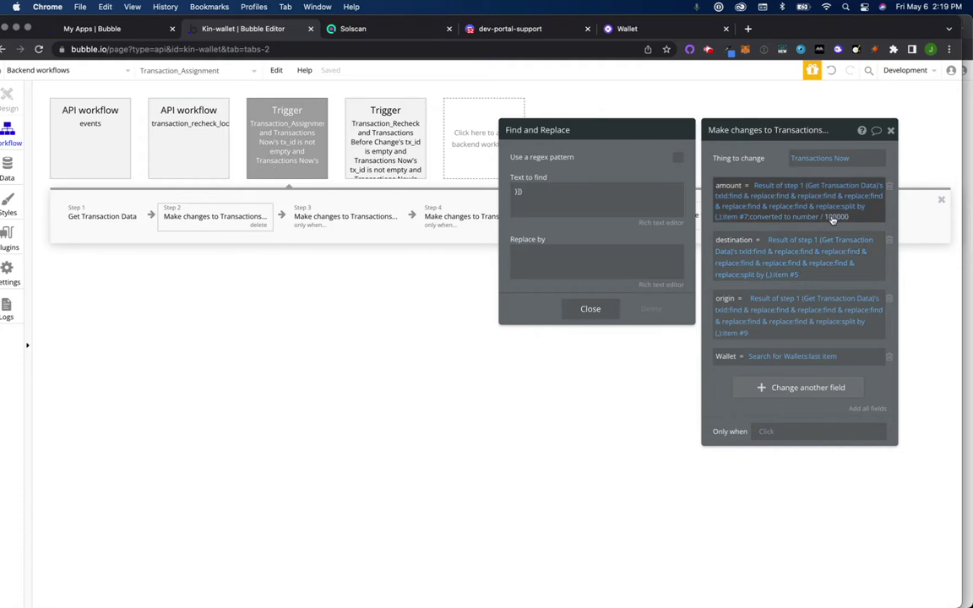
{"action": "right_click", "coordinate": [595, 388]}
{"action": "key", "text": "ctrl+Up"}
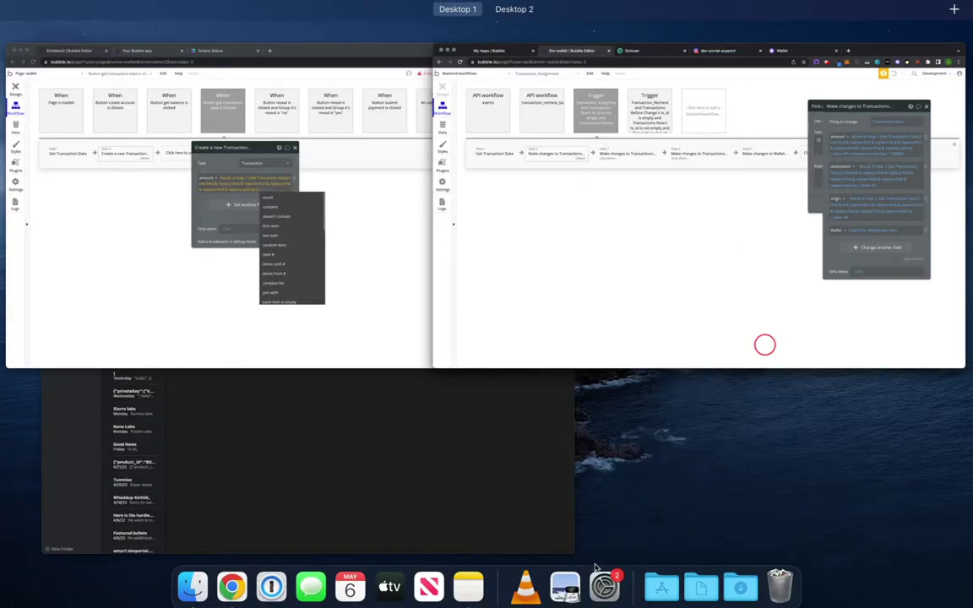
{"action": "left_click", "coordinate": [352, 304]}
Step: Take item #7 from the split list and convert it to a number
{"action": "type", "text": "item"}
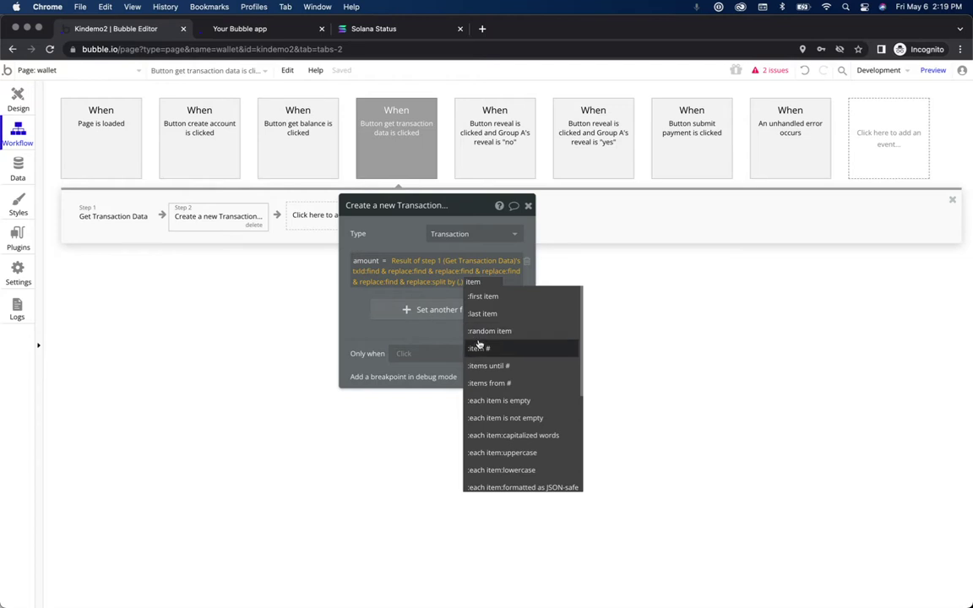
{"action": "left_click", "coordinate": [478, 347]}
{"action": "type", "text": "7"}
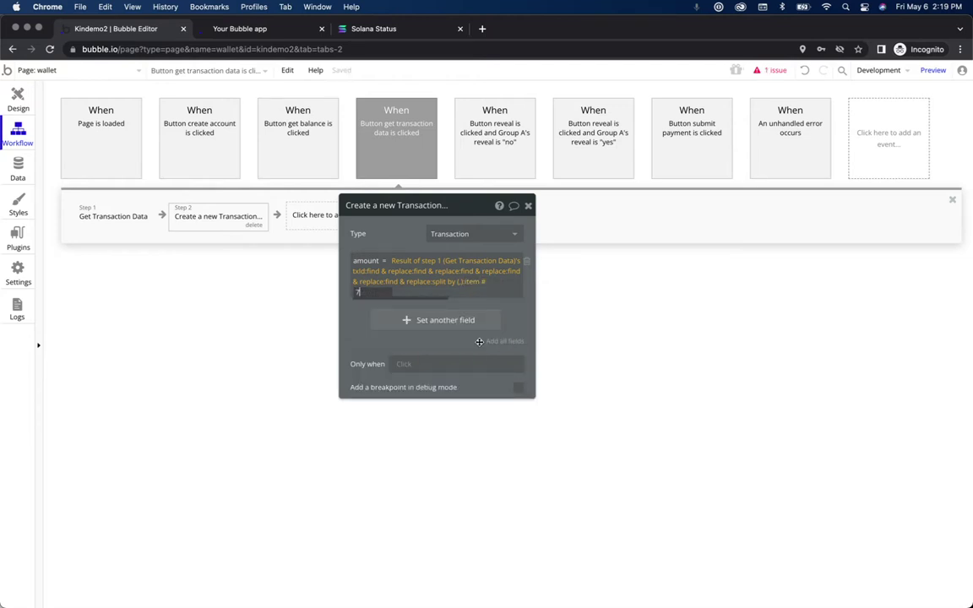
{"action": "key", "text": "Return"}
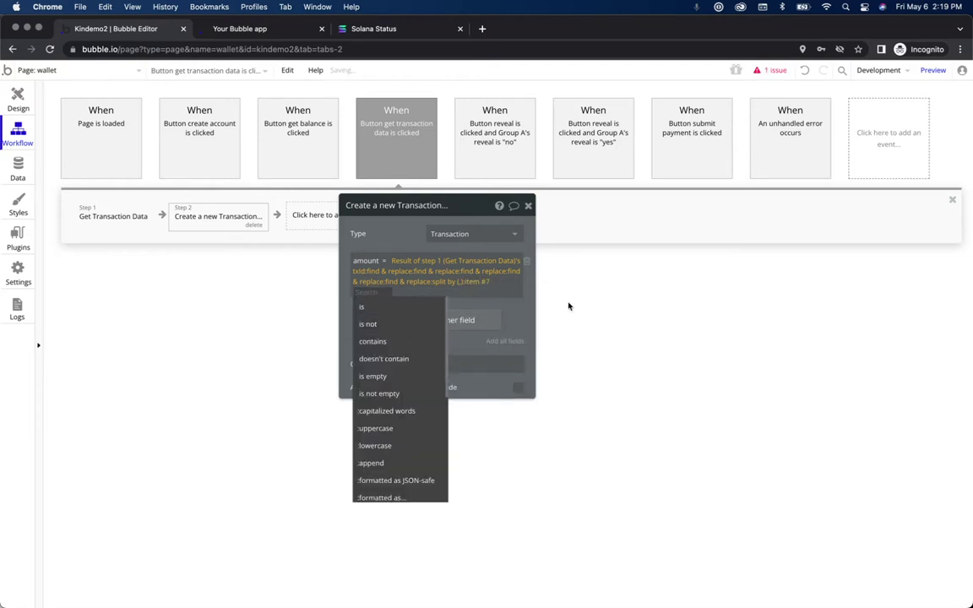
{"action": "scroll", "coordinate": [421, 409], "scroll_direction": "down", "scroll_amount": 5}
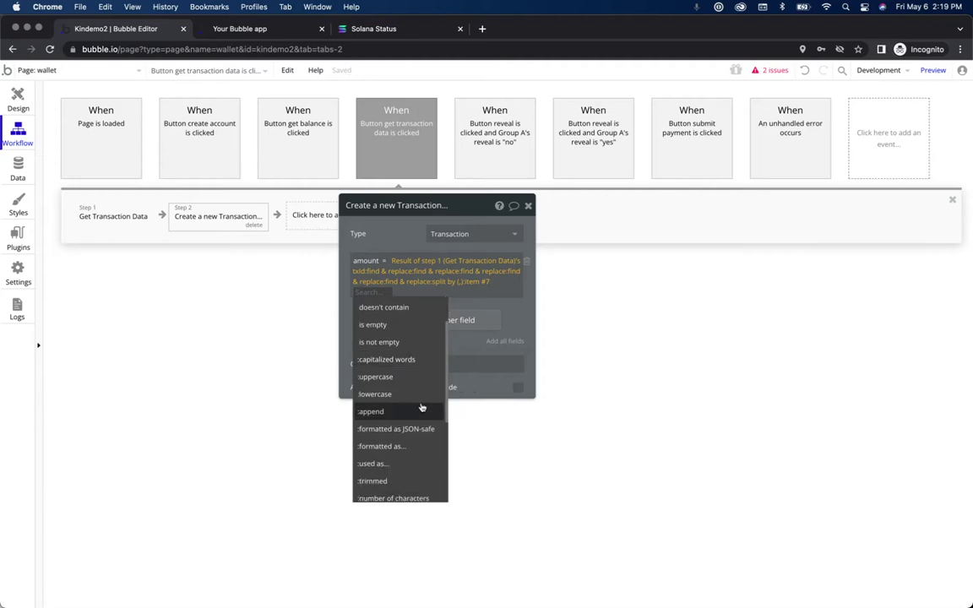
{"action": "scroll", "coordinate": [415, 424], "scroll_direction": "down", "scroll_amount": 2}
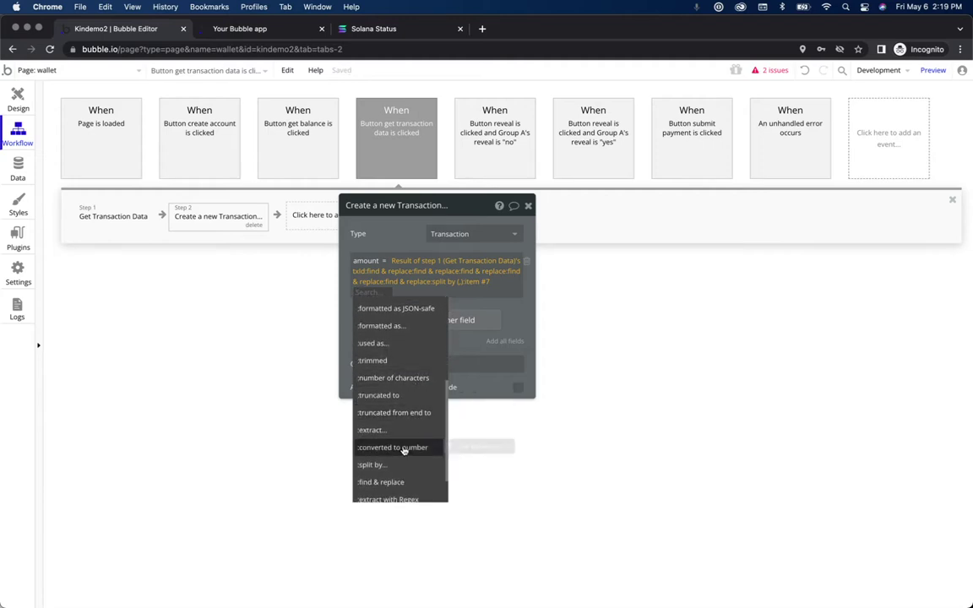
{"action": "left_click", "coordinate": [404, 451]}
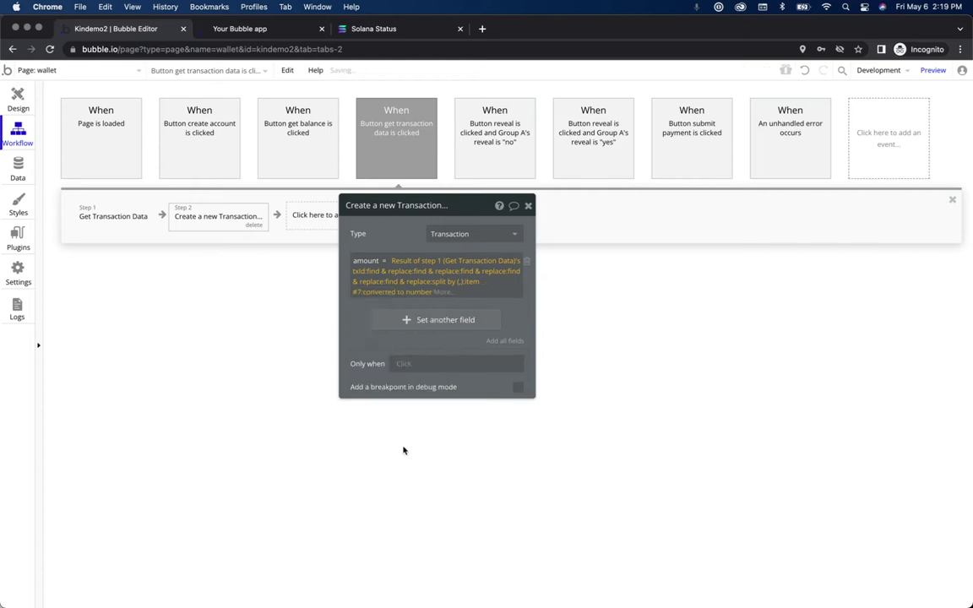
Step: Divide the converted number by 100000, matching the reference, and return to the app tab
{"action": "left_click", "coordinate": [442, 292]}
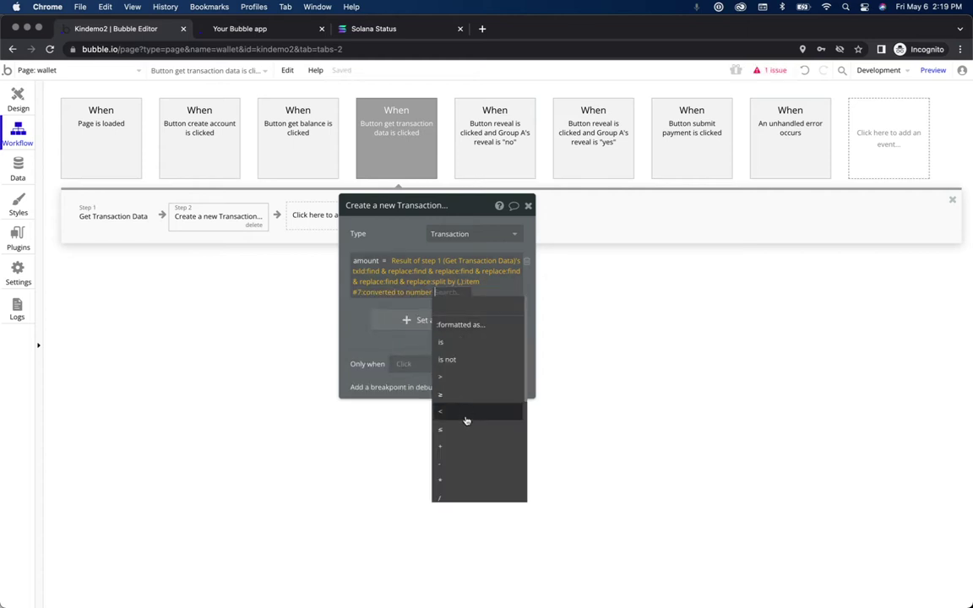
{"action": "left_click", "coordinate": [462, 497]}
{"action": "key", "text": "ctrl+Up"}
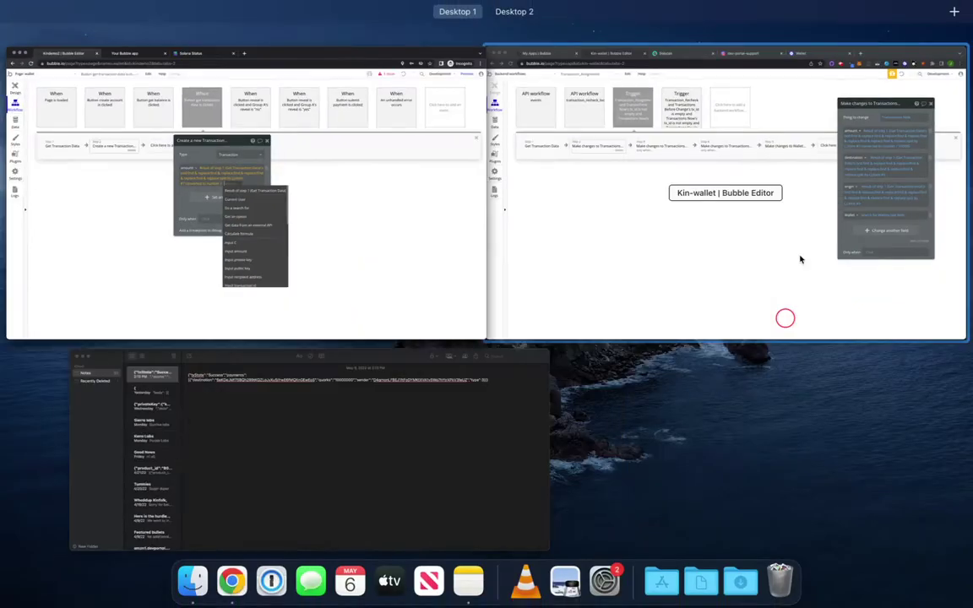
{"action": "left_click", "coordinate": [749, 217]}
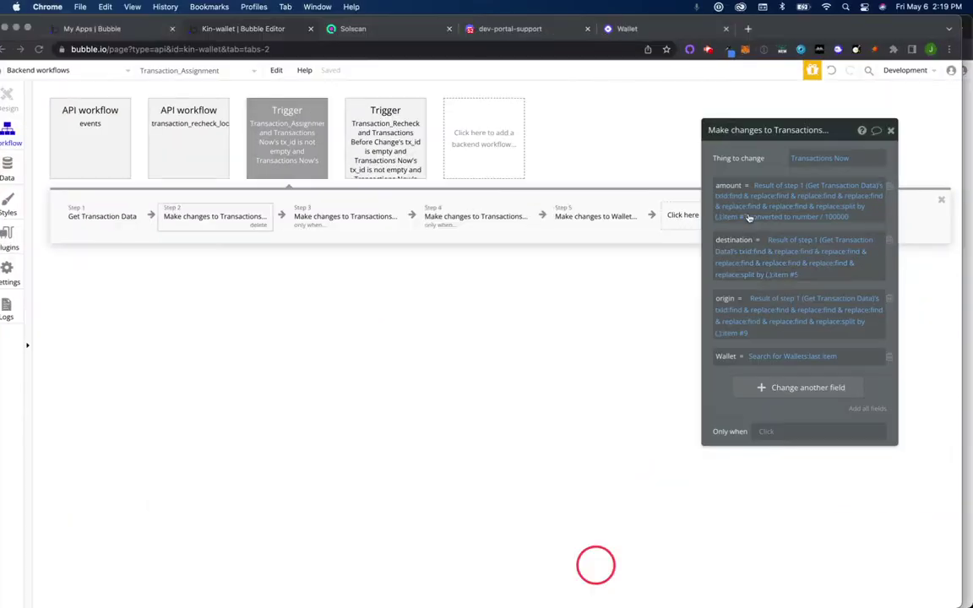
{"action": "left_click", "coordinate": [838, 217]}
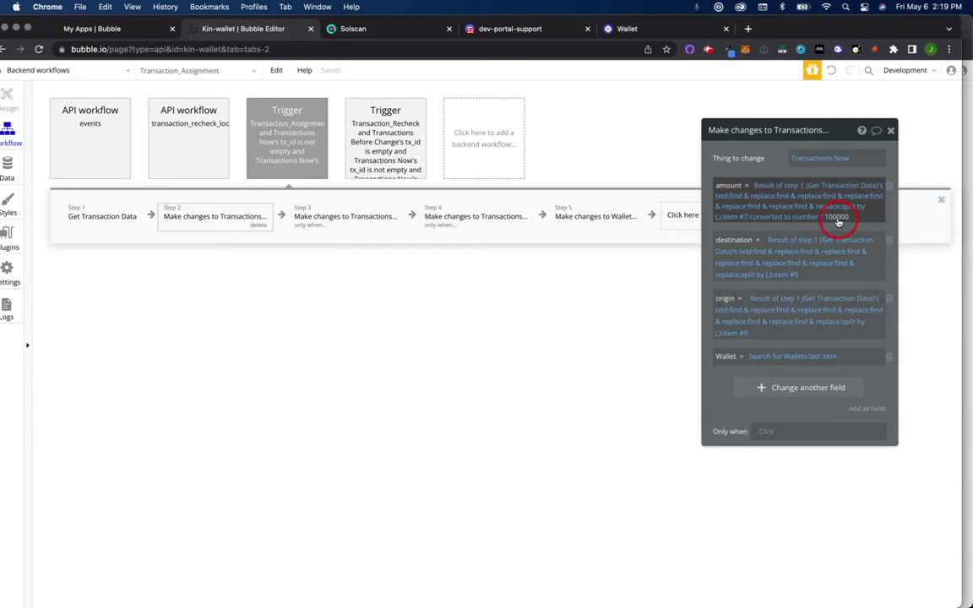
{"action": "key", "text": "ctrl+Up"}
{"action": "left_click", "coordinate": [412, 306]}
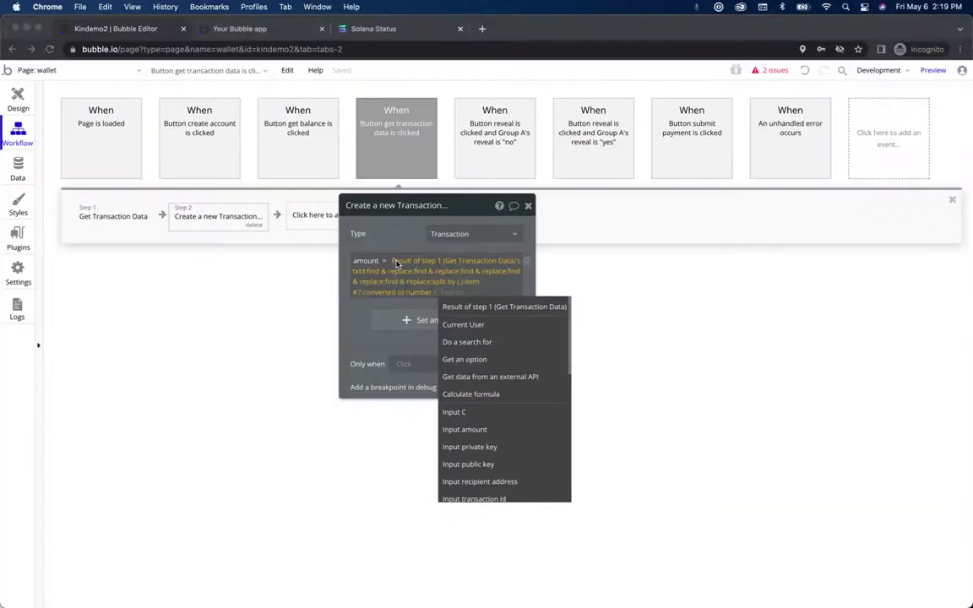
{"action": "type", "text": "100000"}
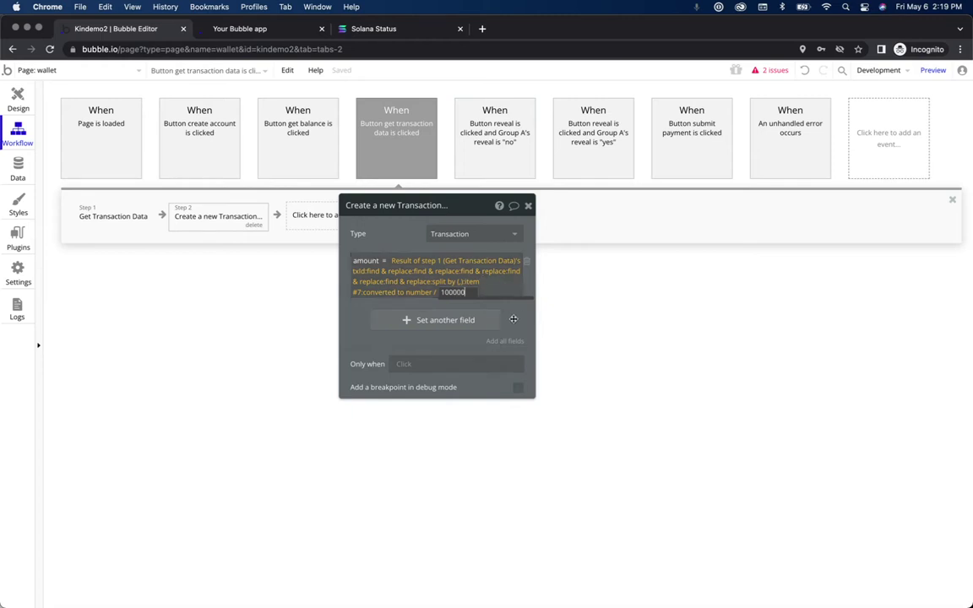
{"action": "left_click", "coordinate": [512, 319]}
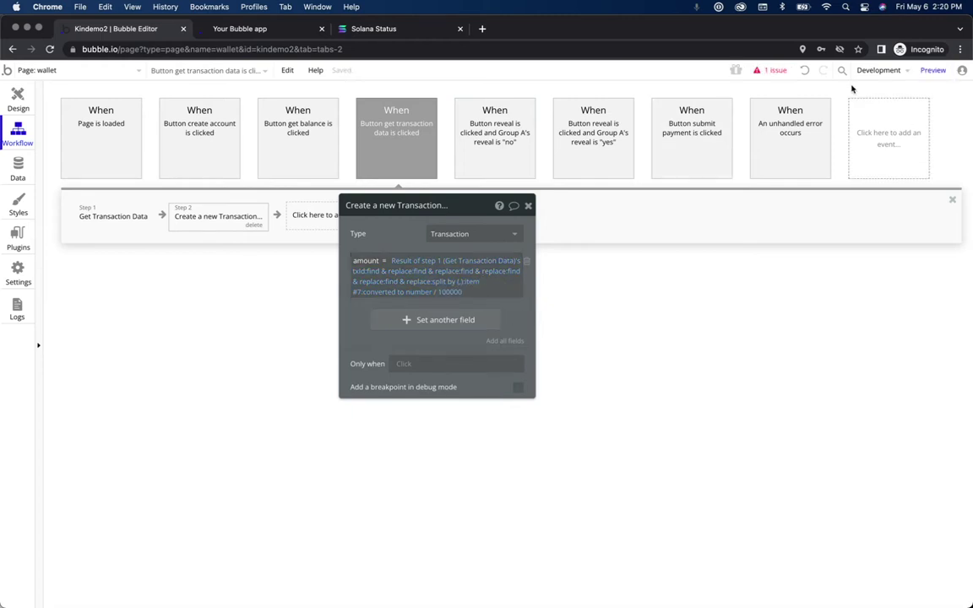
{"action": "left_click", "coordinate": [285, 30]}
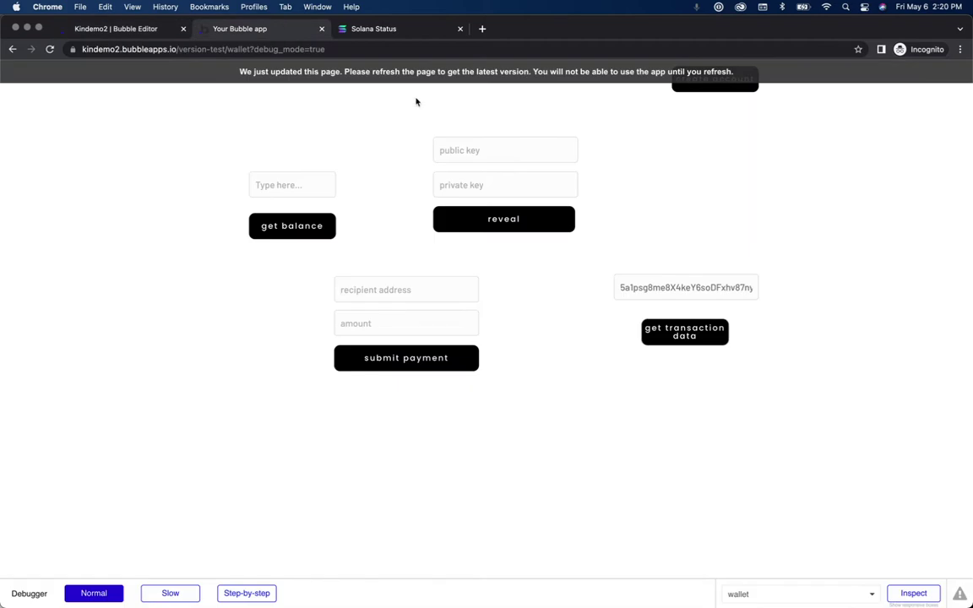
Step: Reload the wallet app preview and clear the transaction id field
{"action": "left_click", "coordinate": [402, 76]}
{"action": "left_click", "coordinate": [667, 287]}
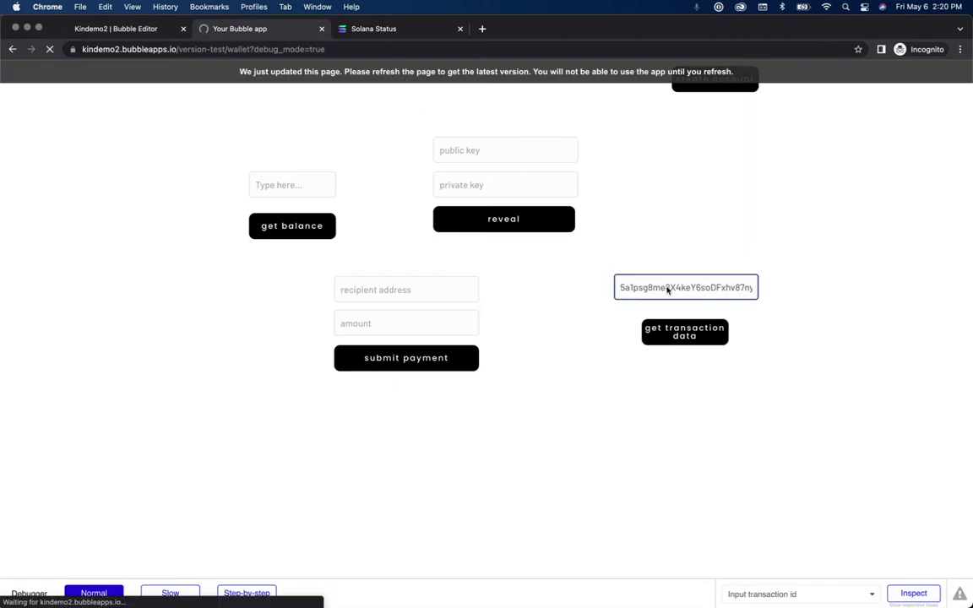
{"action": "type", "text": "1l"}
{"action": "key", "text": "BackSpace"}
{"action": "key", "text": "BackSpace"}
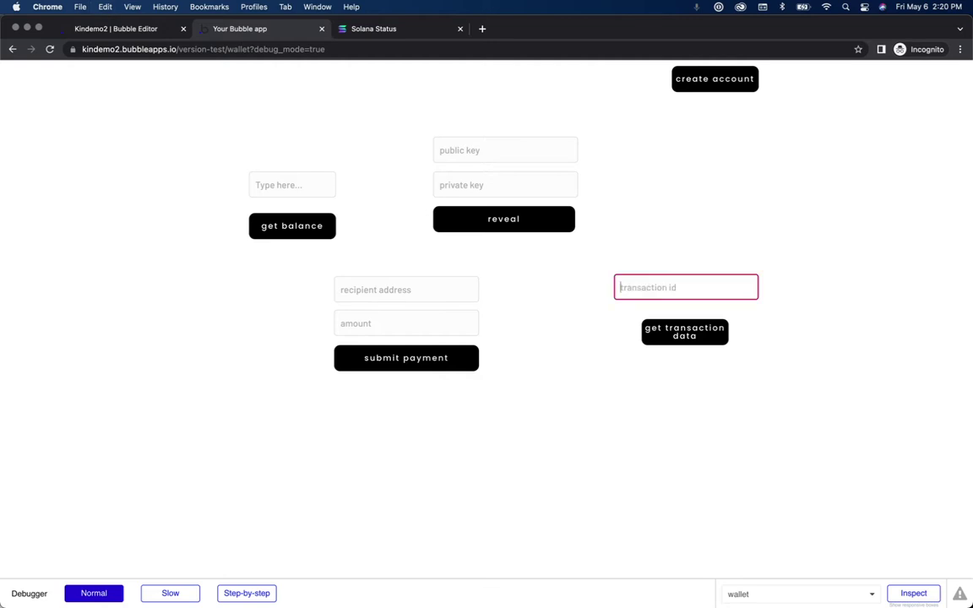
Step: Paste the Solscan transaction signature into the transaction id field and run get transaction data
{"action": "key", "text": "ctrl+Up"}
{"action": "left_click", "coordinate": [658, 237]}
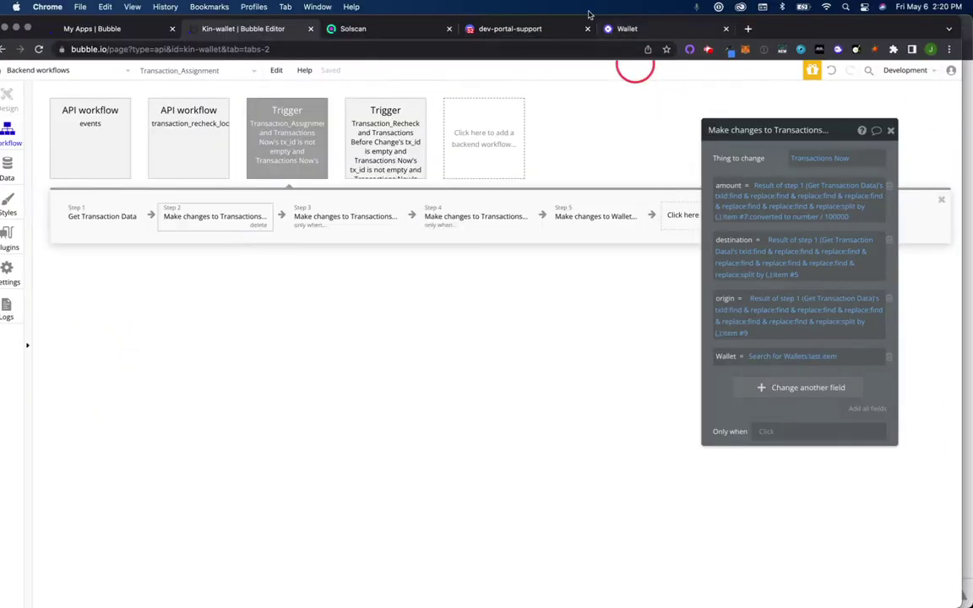
{"action": "left_click", "coordinate": [393, 34]}
{"action": "left_click", "coordinate": [675, 176]}
{"action": "key", "text": "ctrl+Up"}
{"action": "left_click", "coordinate": [424, 276]}
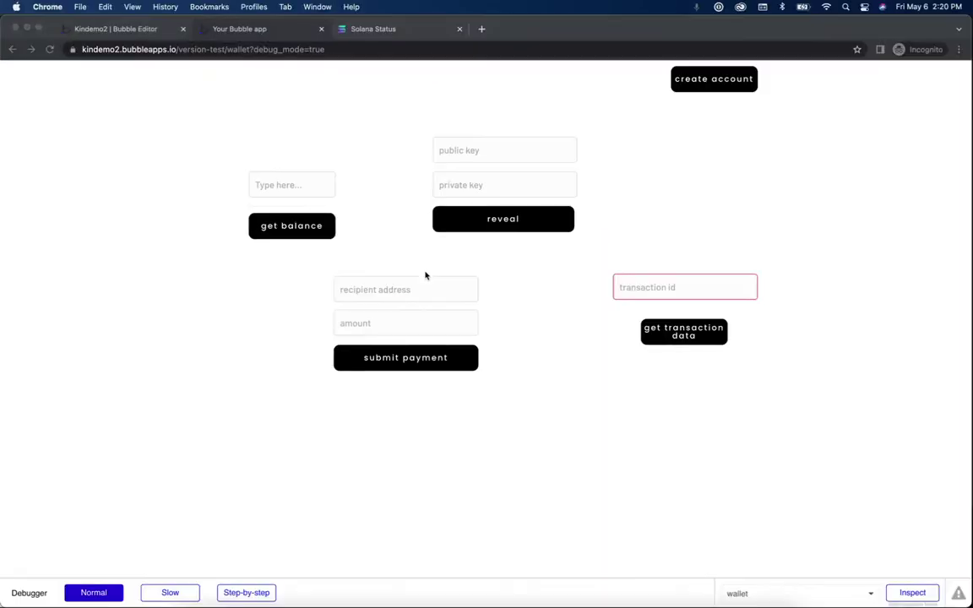
{"action": "left_click", "coordinate": [658, 289]}
{"action": "key", "text": "super+v"}
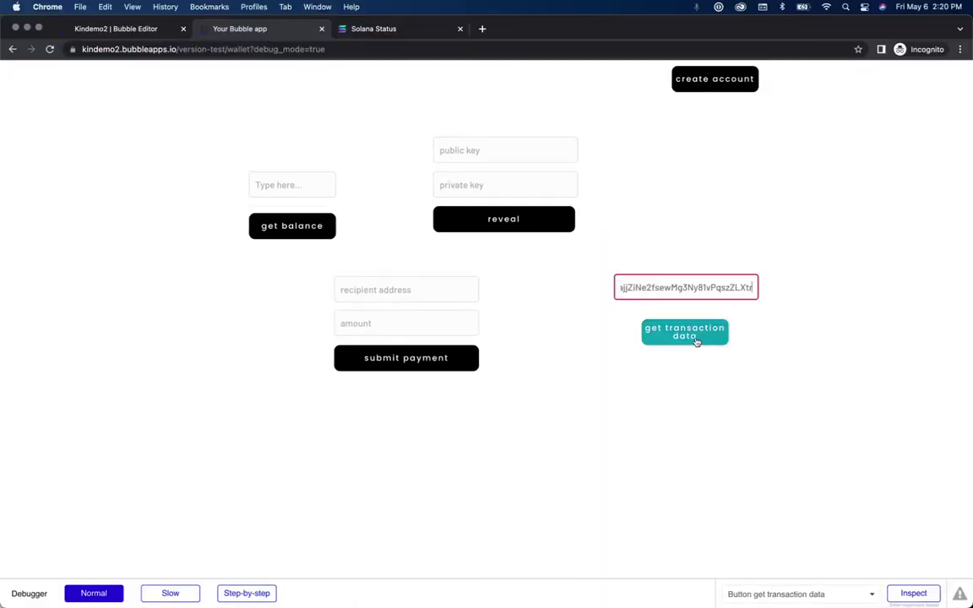
{"action": "left_click", "coordinate": [696, 342]}
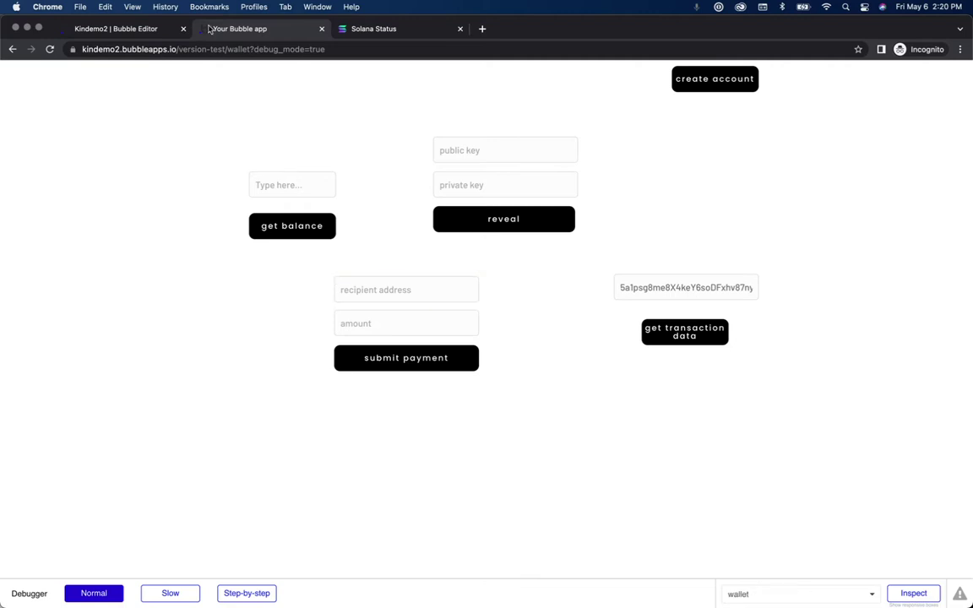
Step: Check the stored Transactions records in App data, closing a record without saving
{"action": "left_click", "coordinate": [144, 29]}
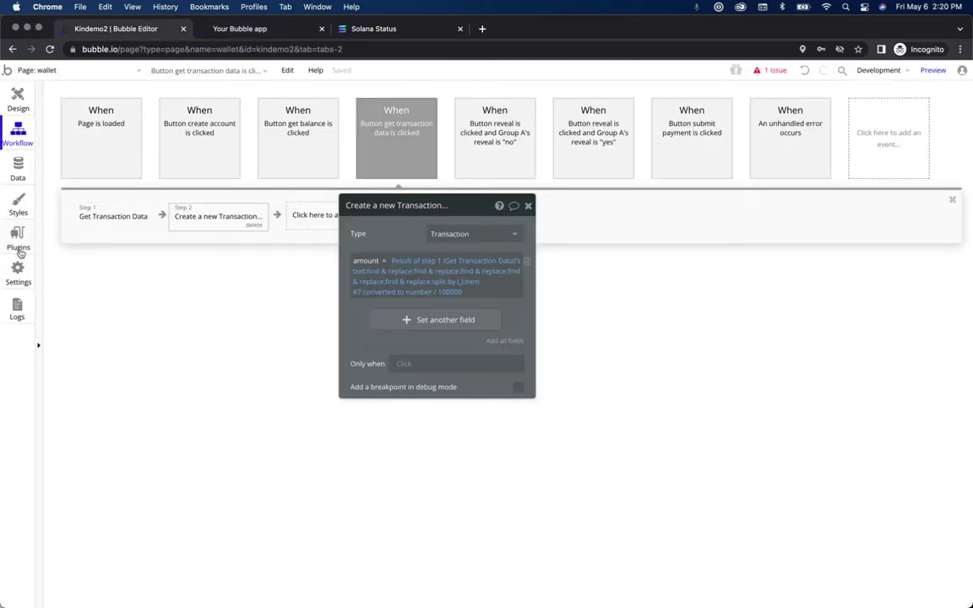
{"action": "left_click", "coordinate": [17, 166]}
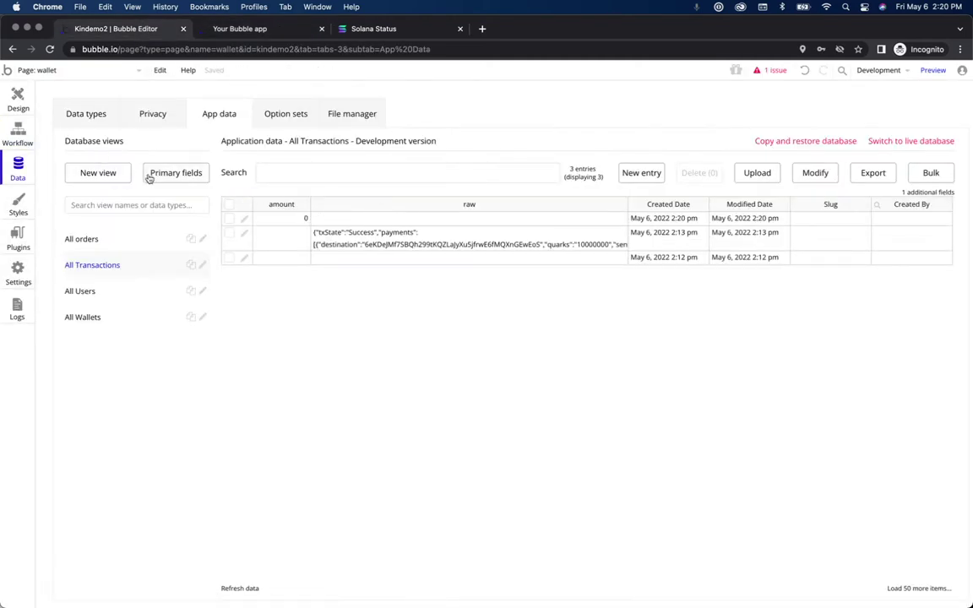
{"action": "left_click", "coordinate": [244, 219]}
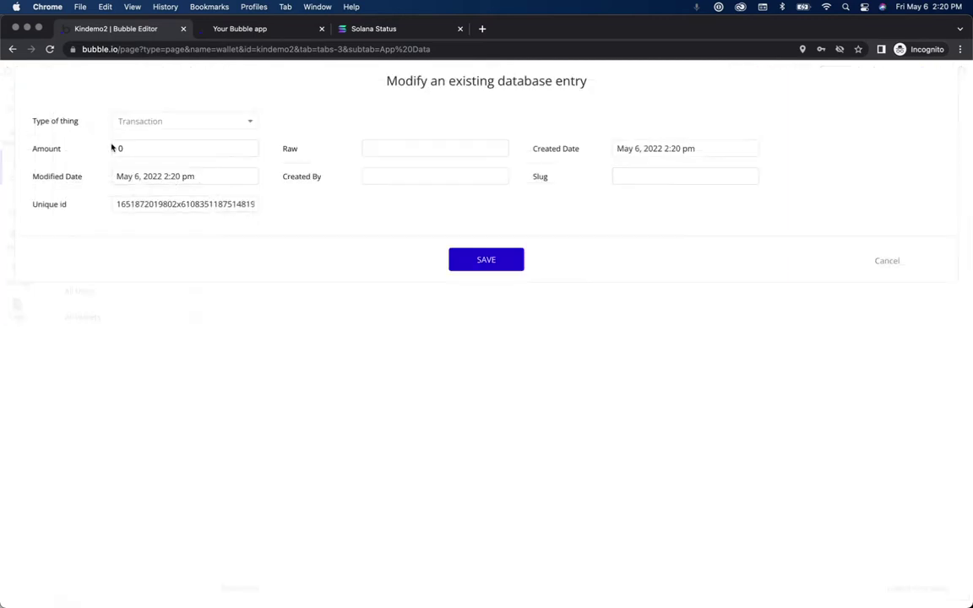
{"action": "left_click", "coordinate": [885, 262]}
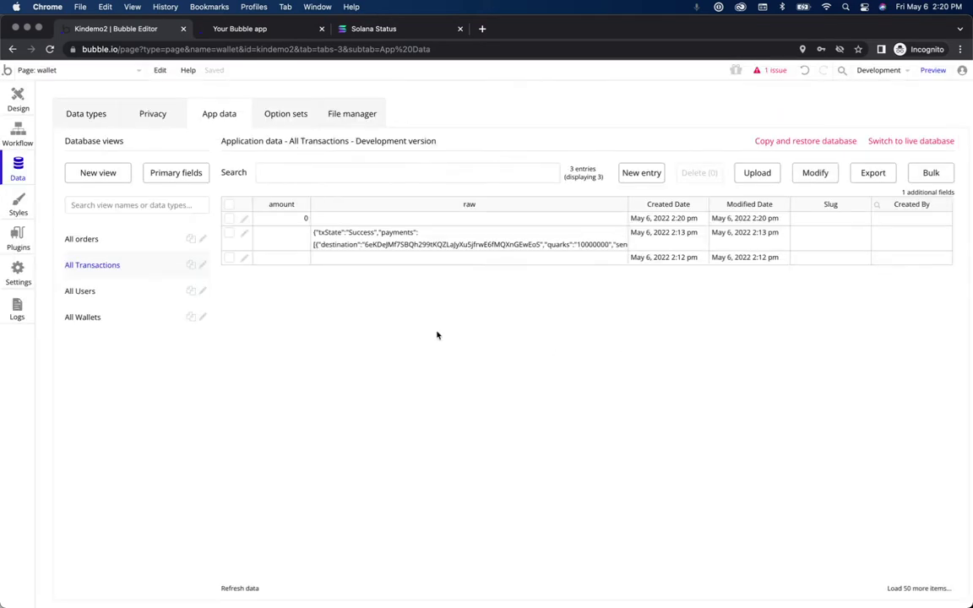
Step: Return to the page's workflows and open the Create a new Transaction step
{"action": "left_click", "coordinate": [17, 107]}
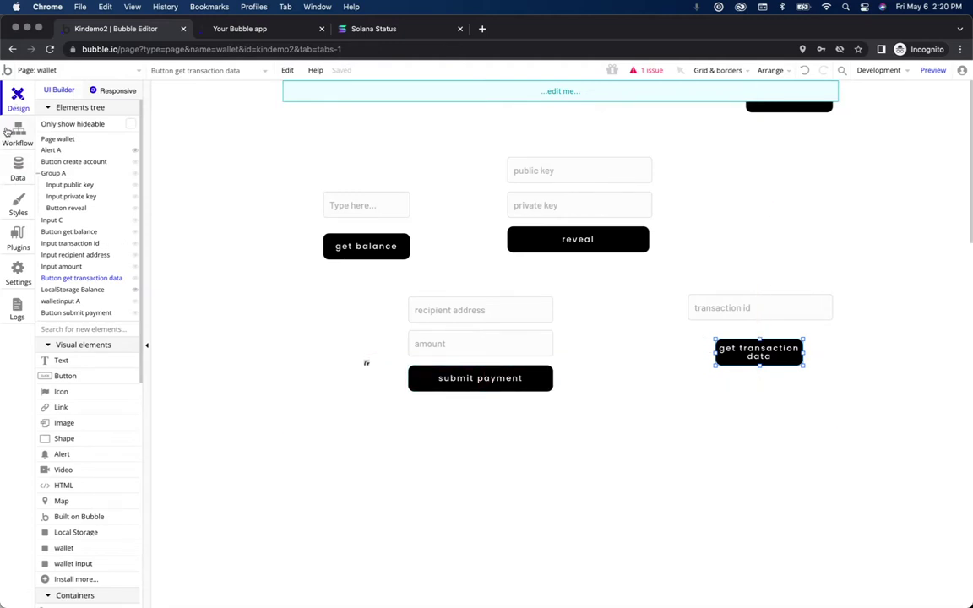
{"action": "left_click", "coordinate": [16, 131]}
{"action": "left_click", "coordinate": [218, 216]}
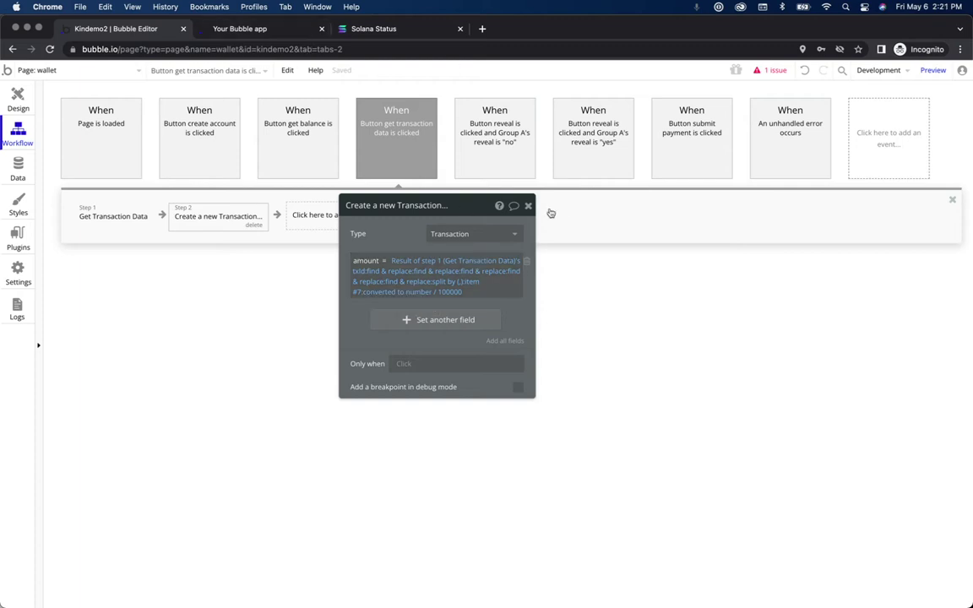
{"action": "key", "text": "ctrl+Up"}
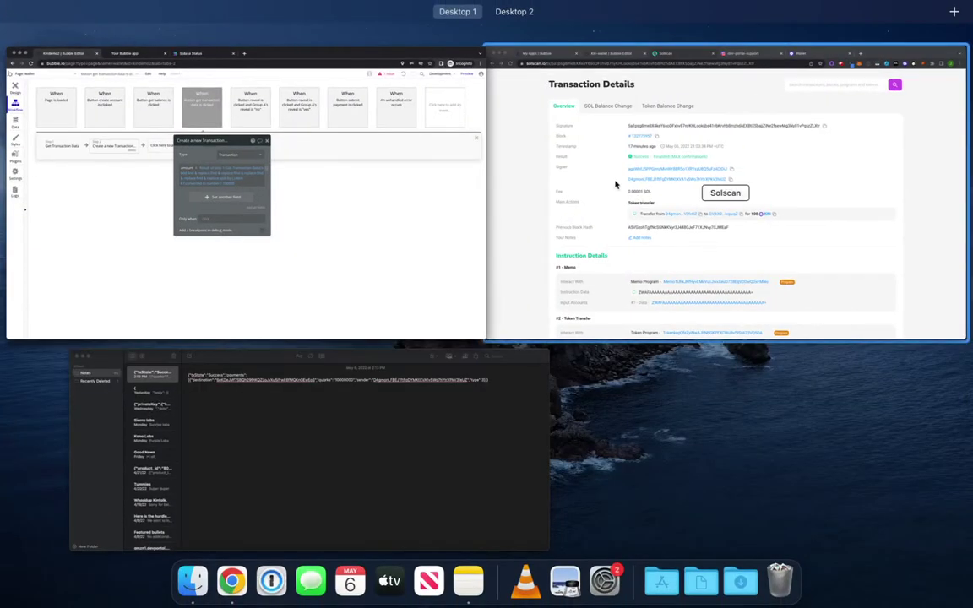
Step: In the Kin-wallet editor, inspect a find & replace in the amount expression
{"action": "left_click", "coordinate": [614, 184]}
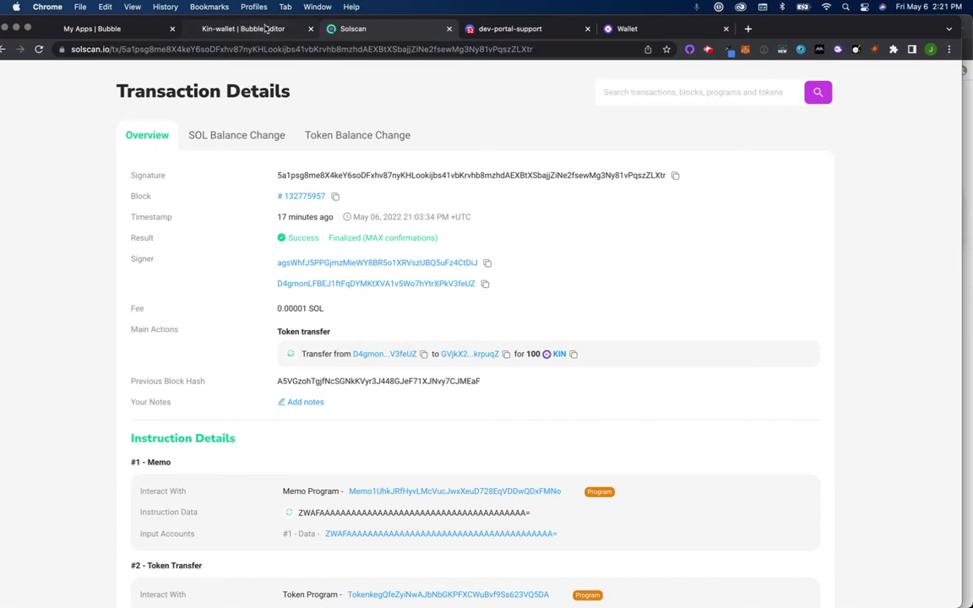
{"action": "left_click", "coordinate": [266, 29]}
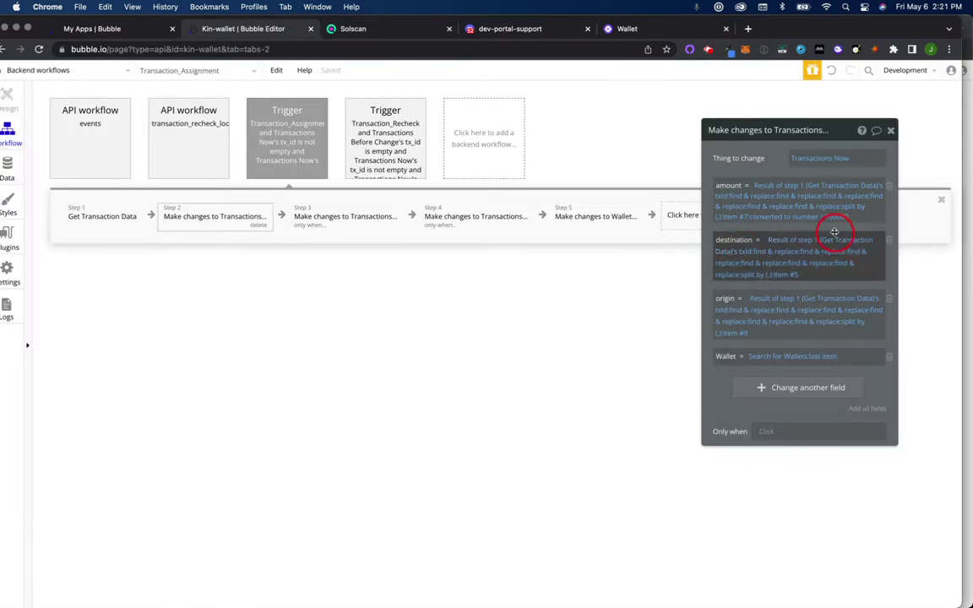
{"action": "left_click", "coordinate": [739, 195]}
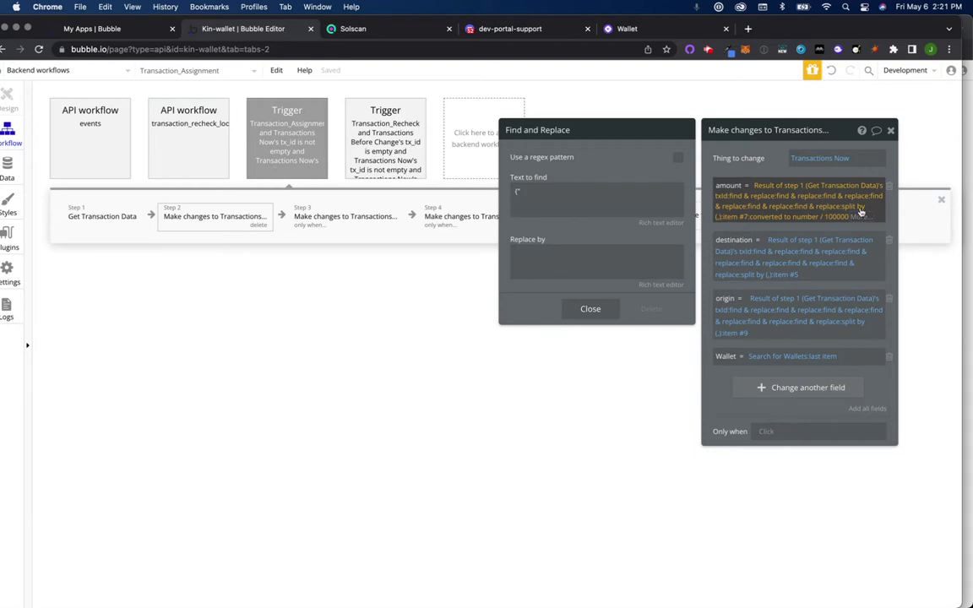
{"action": "key", "text": "Escape"}
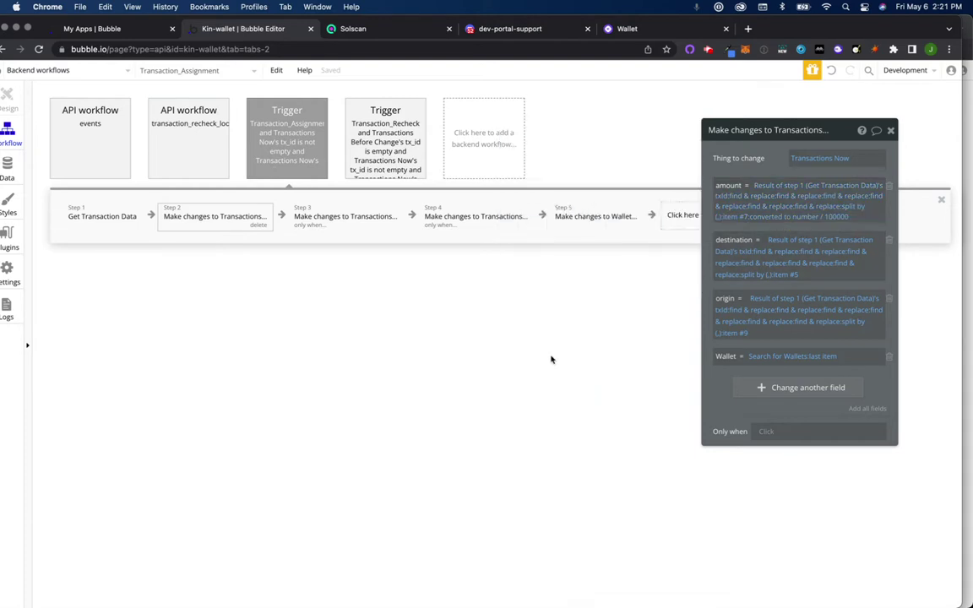
Step: In Kindemo2, review the amount expression's data source and its first find & replace
{"action": "key", "text": "ctrl+Up"}
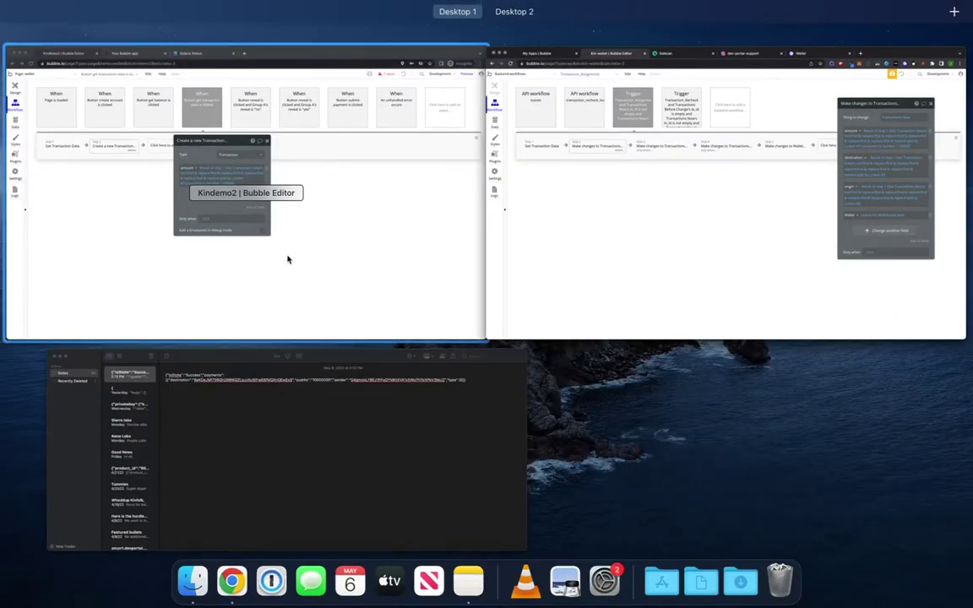
{"action": "left_click", "coordinate": [287, 258]}
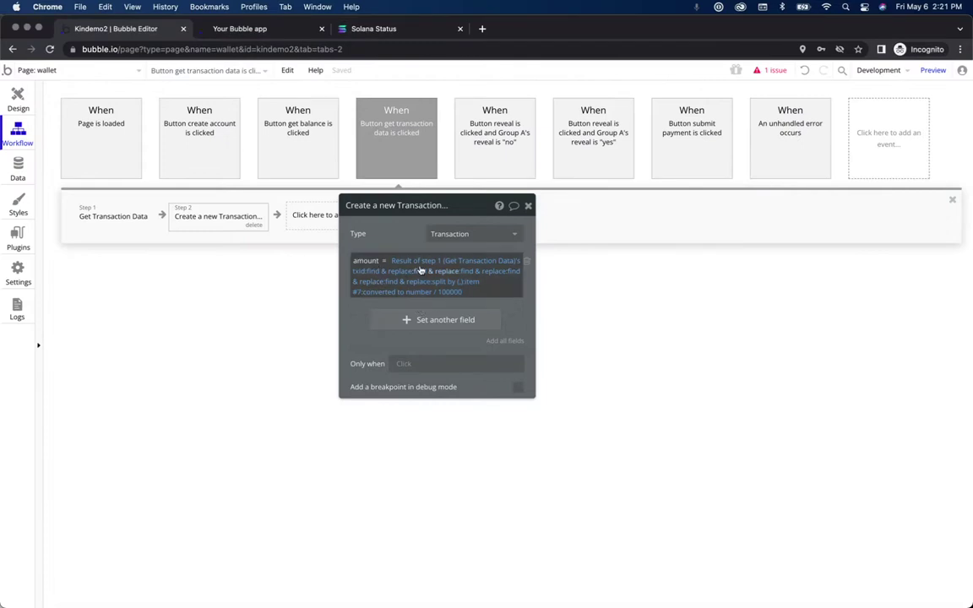
{"action": "left_click", "coordinate": [422, 262]}
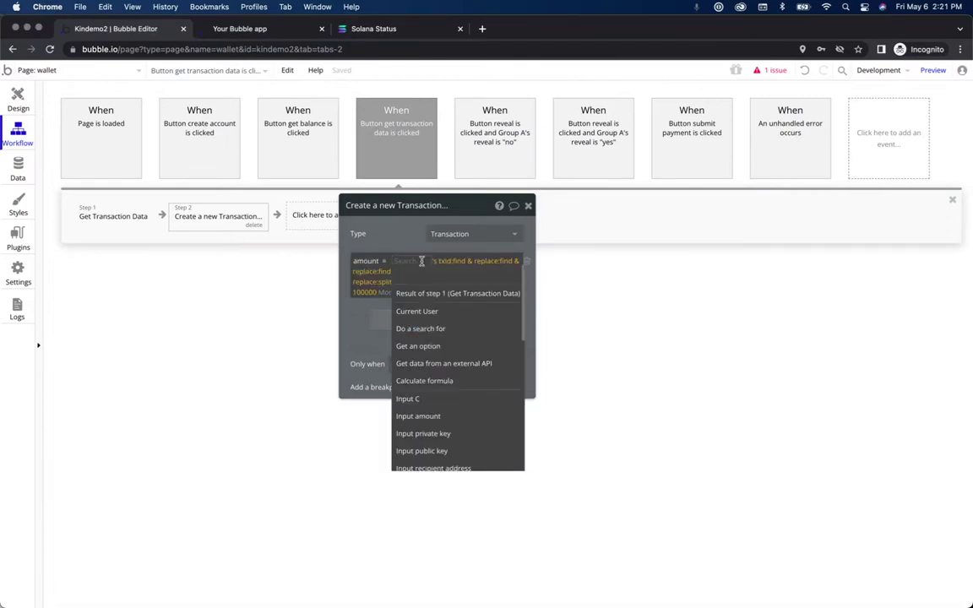
{"action": "left_click", "coordinate": [313, 289]}
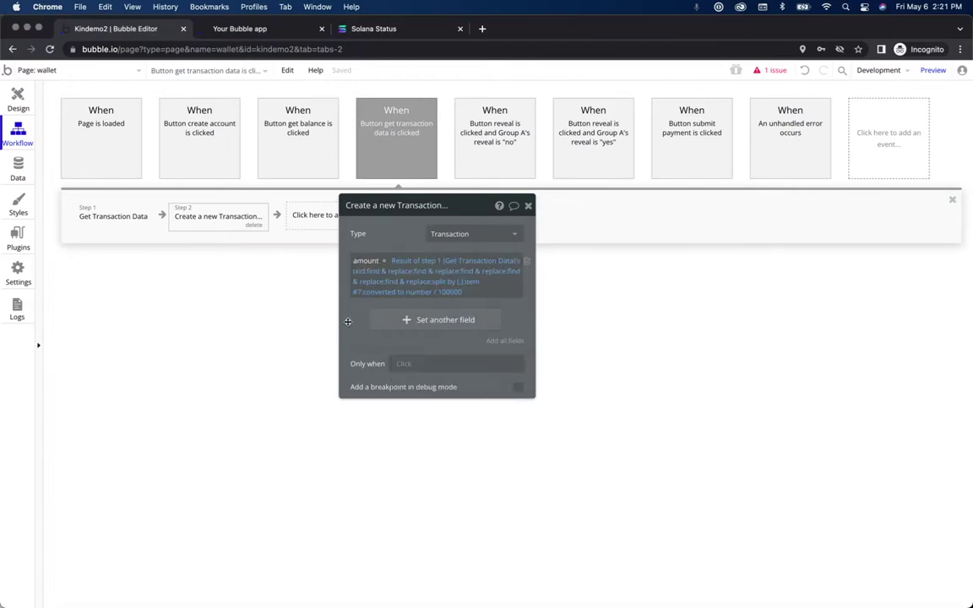
{"action": "left_click", "coordinate": [383, 272]}
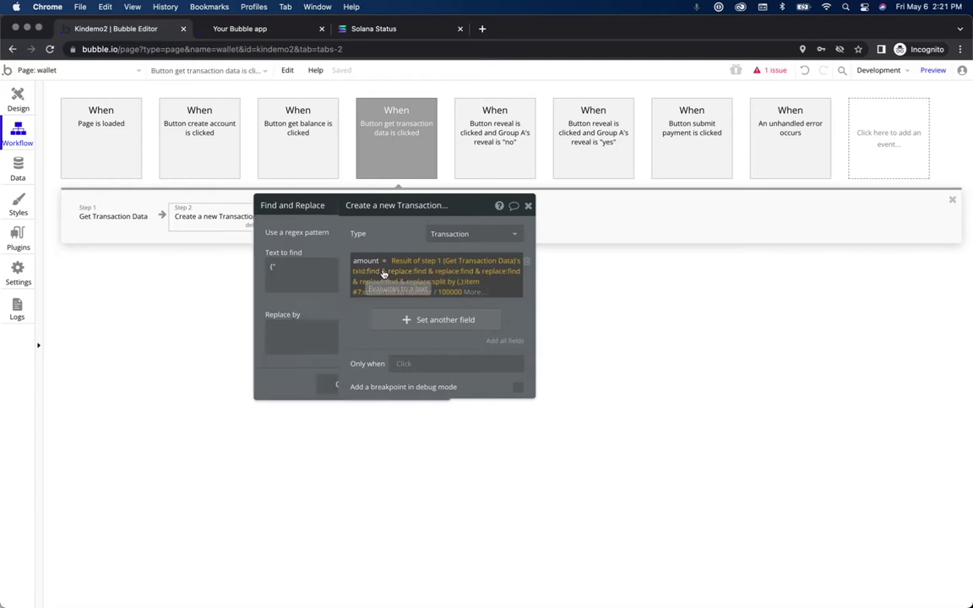
{"action": "left_click", "coordinate": [433, 276]}
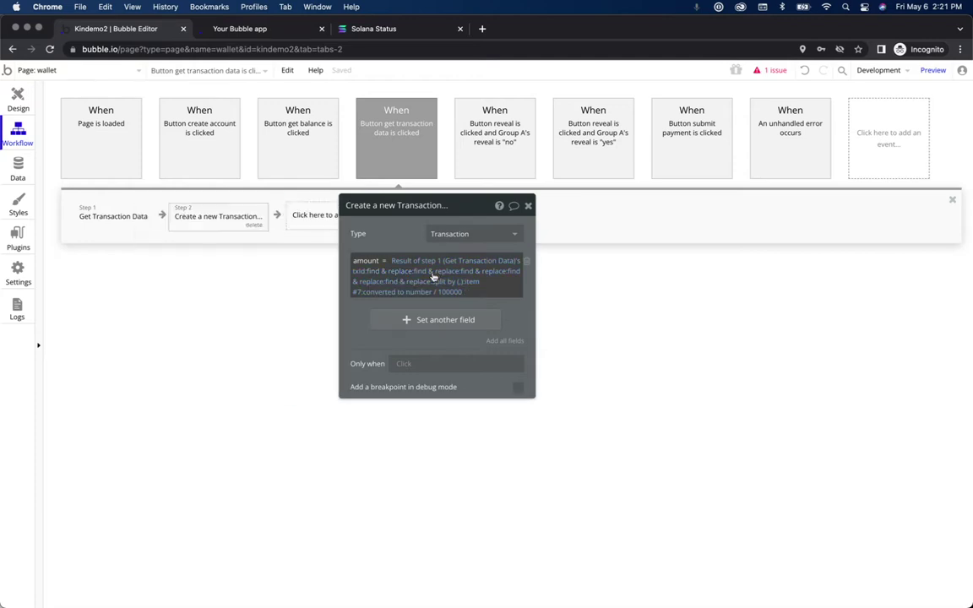
Step: Review Kindemo2's remaining amount find & replace operations, including the one removing [{
{"action": "left_click", "coordinate": [445, 273]}
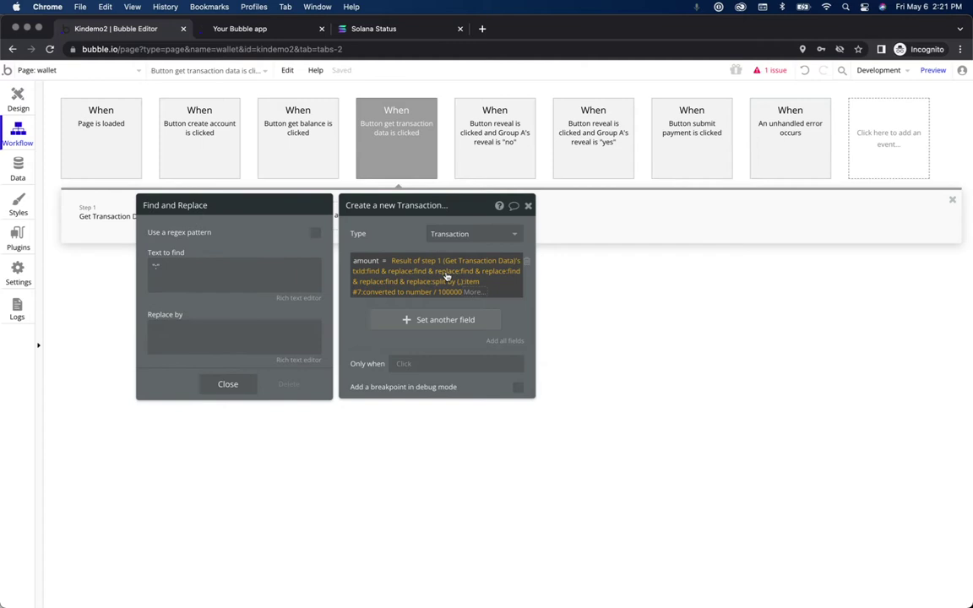
{"action": "left_click", "coordinate": [488, 274]}
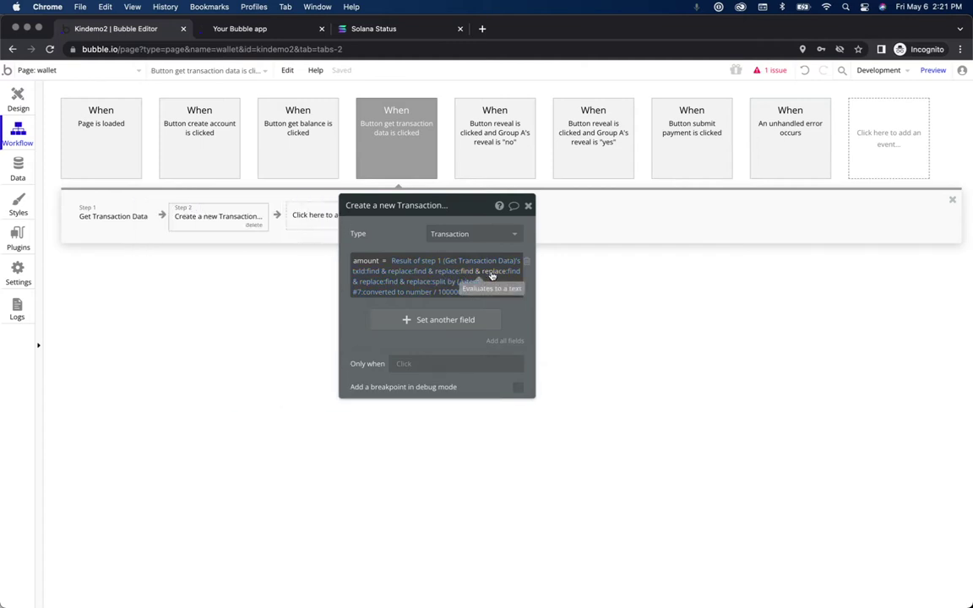
{"action": "left_click", "coordinate": [513, 274]}
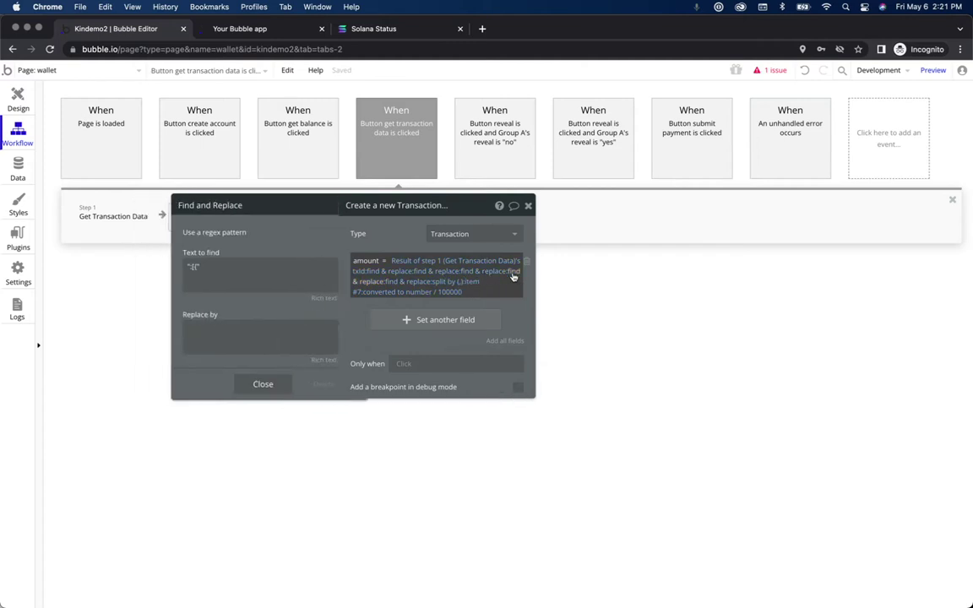
{"action": "left_click", "coordinate": [513, 275]}
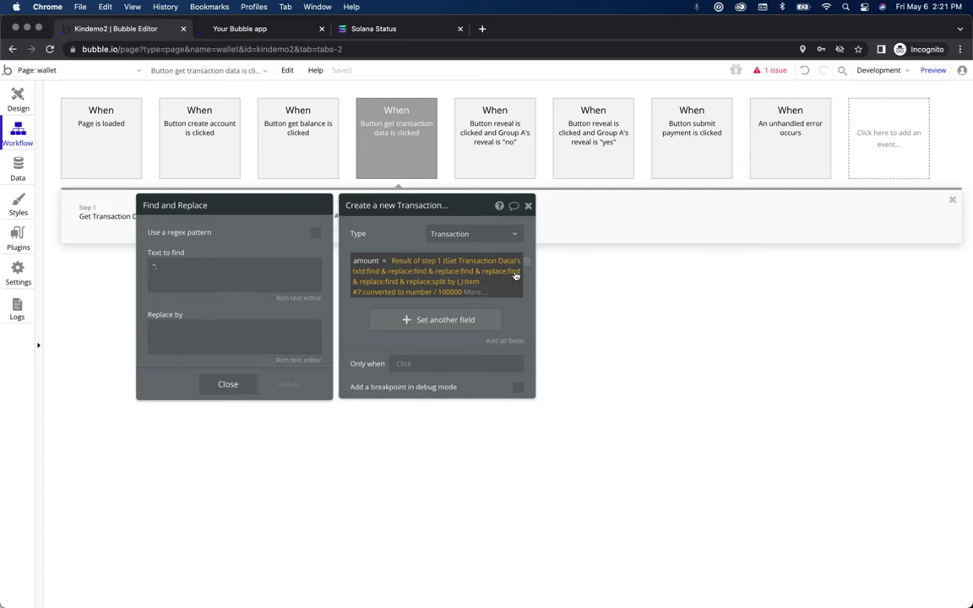
{"action": "left_click", "coordinate": [397, 280]}
{"action": "left_click", "coordinate": [407, 285]}
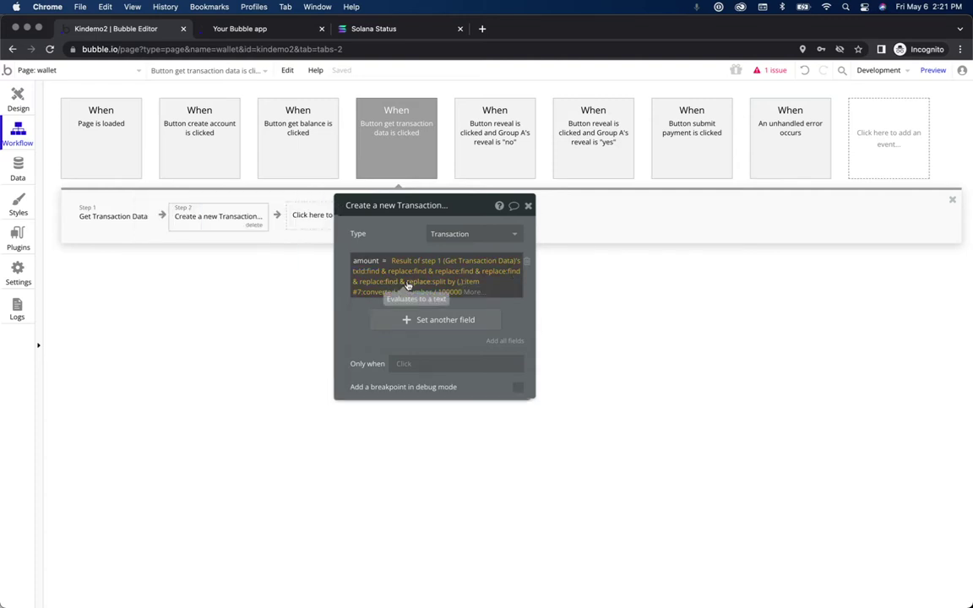
{"action": "left_click", "coordinate": [487, 273]}
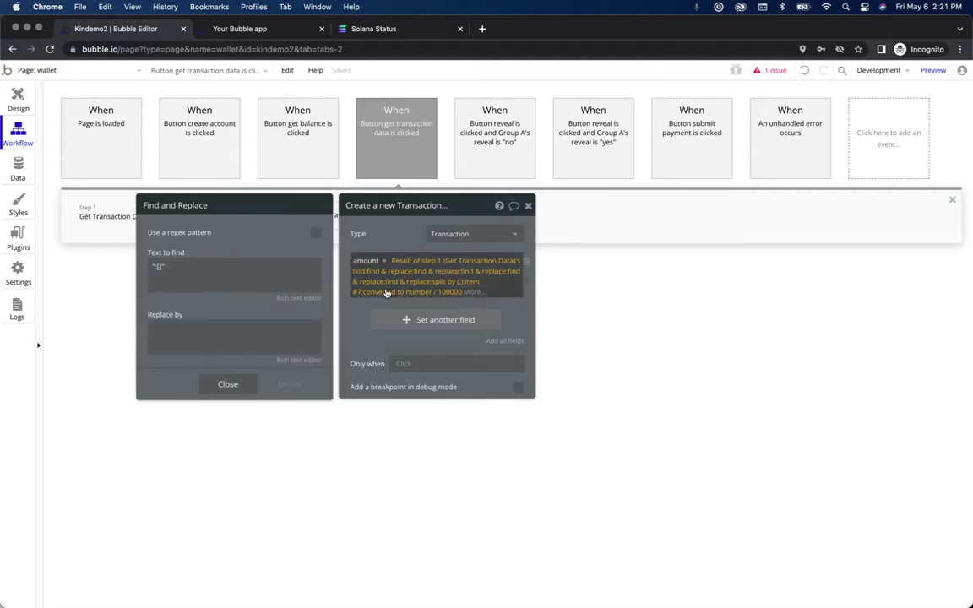
Step: Back in Kin-wallet, recheck a find & replace in the amount expression for comparison
{"action": "key", "text": "ctrl+Up"}
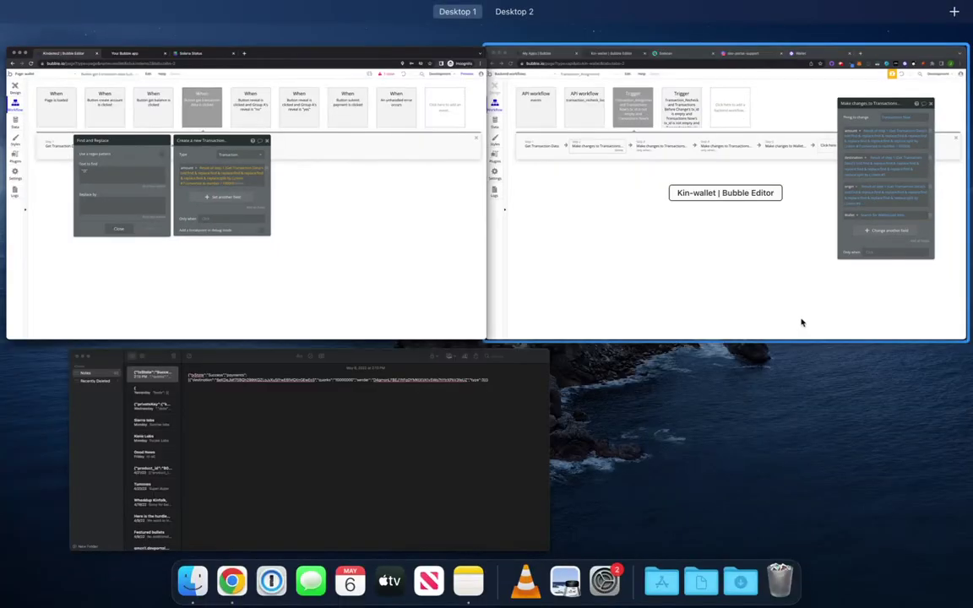
{"action": "left_click", "coordinate": [799, 321]}
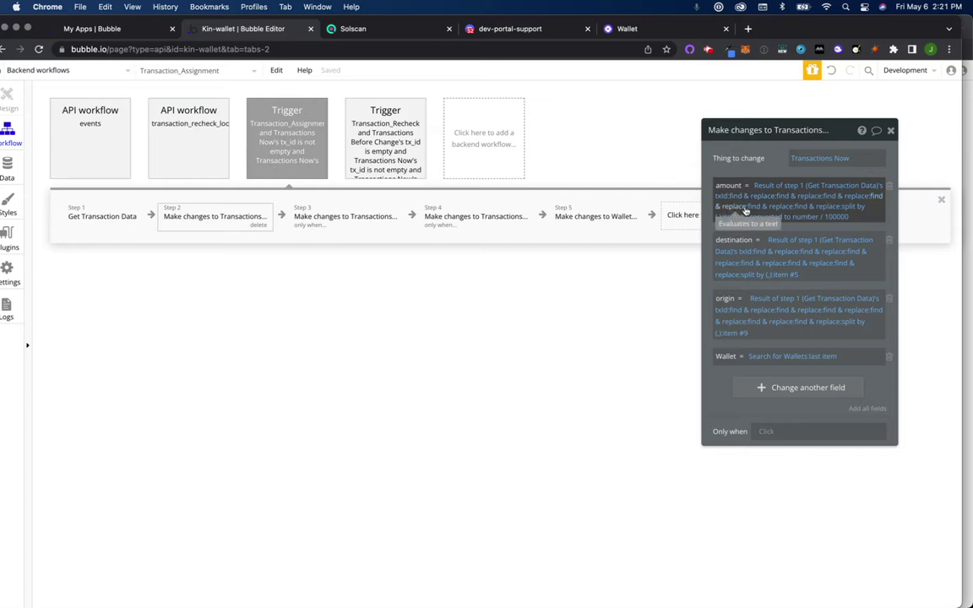
{"action": "left_click", "coordinate": [771, 210]}
{"action": "key", "text": "super+f"}
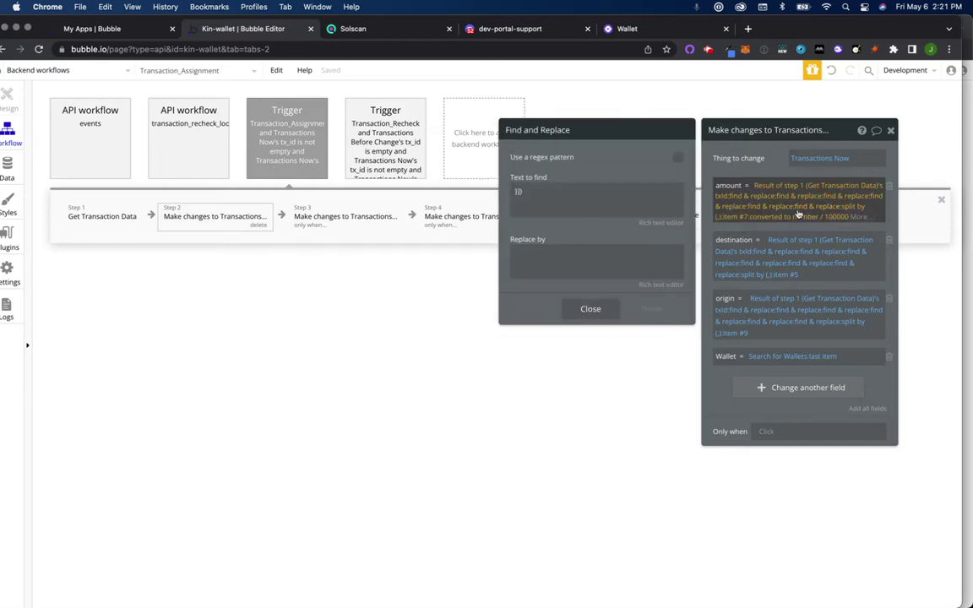
{"action": "left_click", "coordinate": [590, 309]}
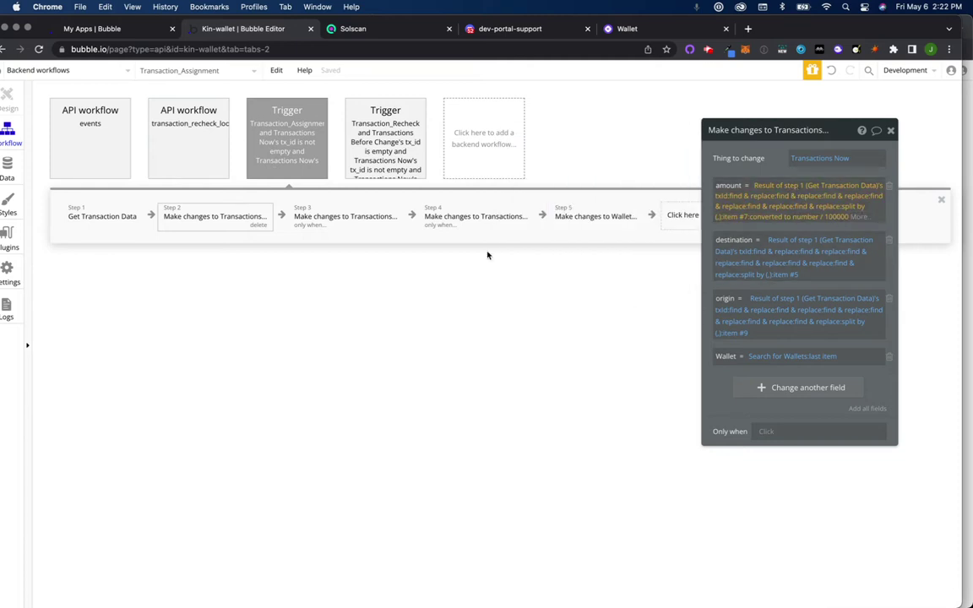
Step: Reopen the Transaction_Assignment step 2 editor and copy its whole amount expression
{"action": "left_click", "coordinate": [302, 152]}
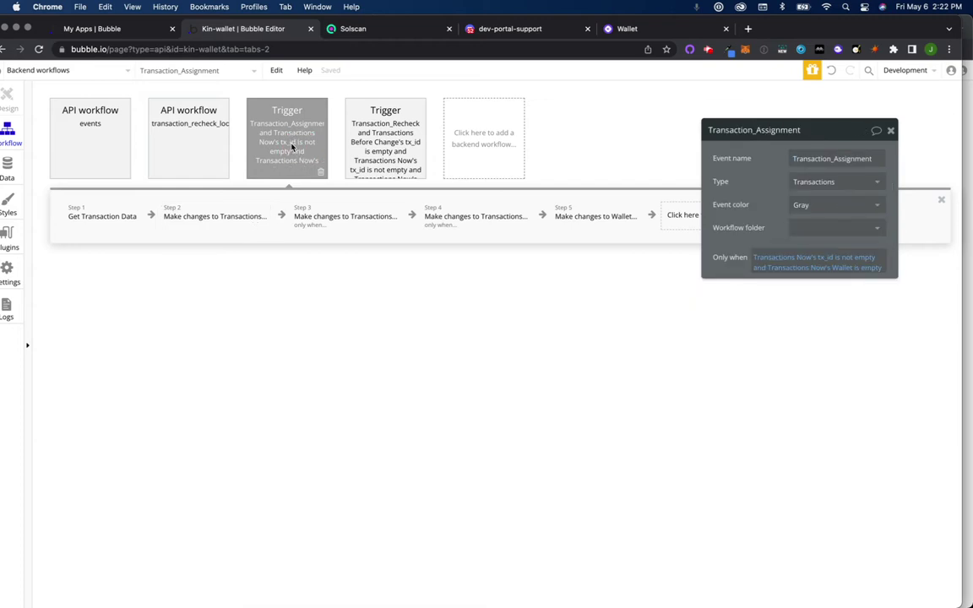
{"action": "left_click", "coordinate": [211, 211]}
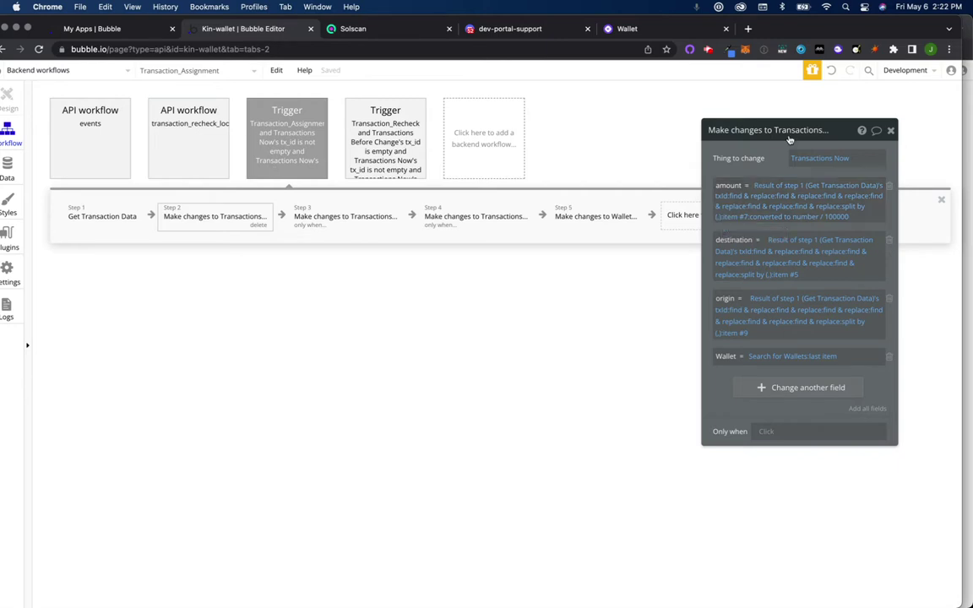
{"action": "left_click_drag", "start_coordinate": [850, 130], "coordinate": [544, 217]}
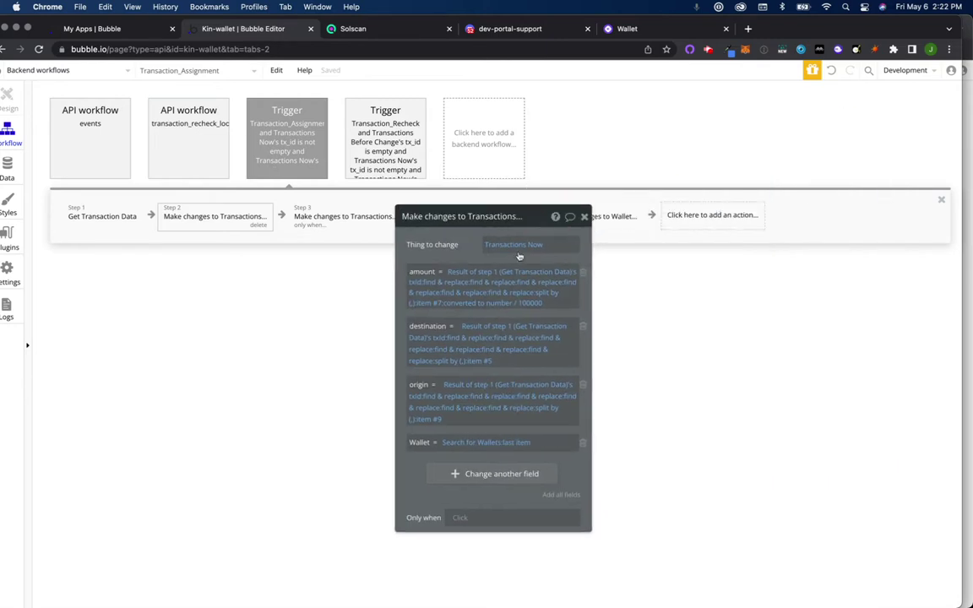
{"action": "right_click", "coordinate": [486, 274]}
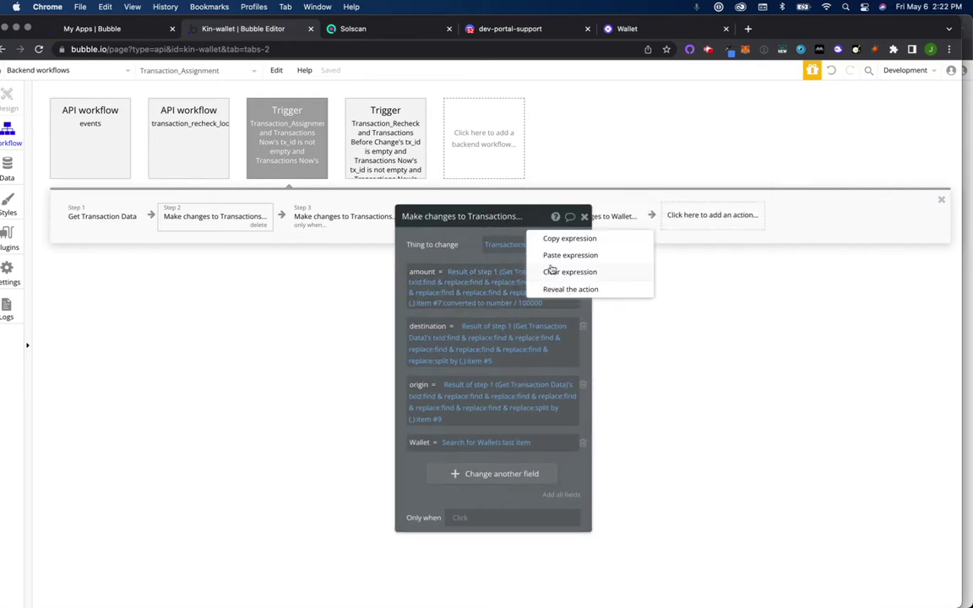
{"action": "right_click", "coordinate": [564, 305]}
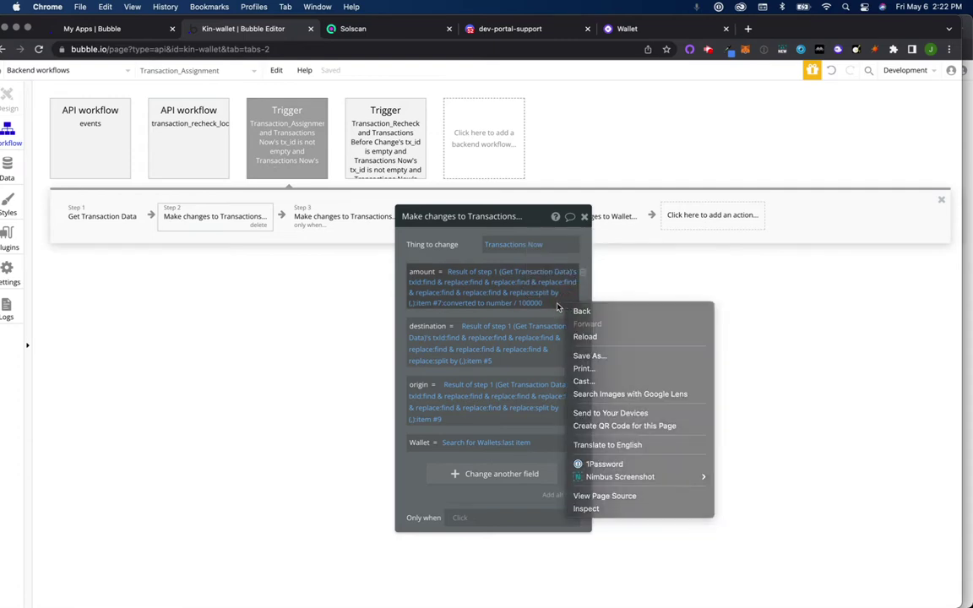
{"action": "right_click", "coordinate": [557, 306]}
{"action": "left_click", "coordinate": [540, 302]}
{"action": "left_click", "coordinate": [534, 302]}
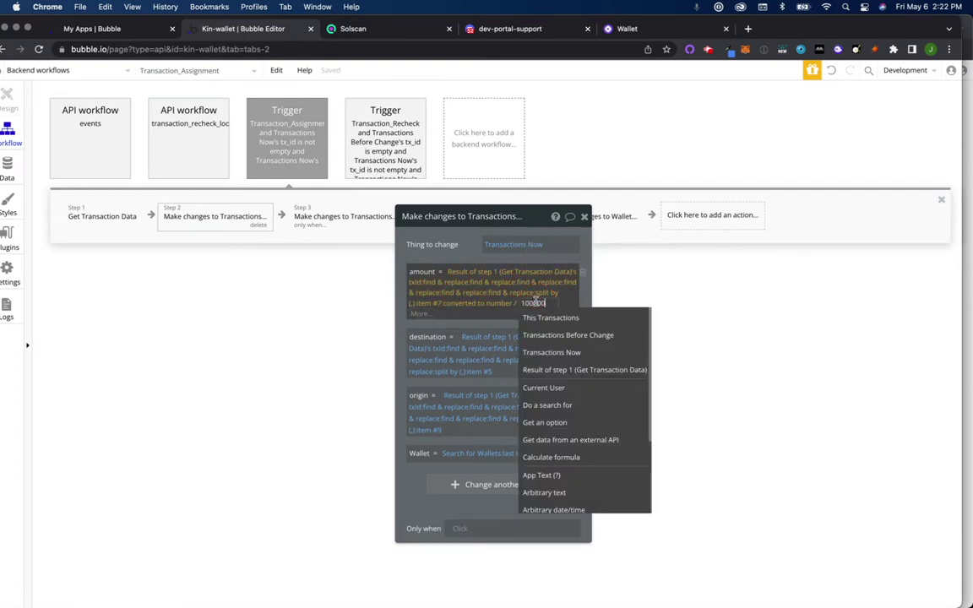
{"action": "right_click", "coordinate": [419, 272]}
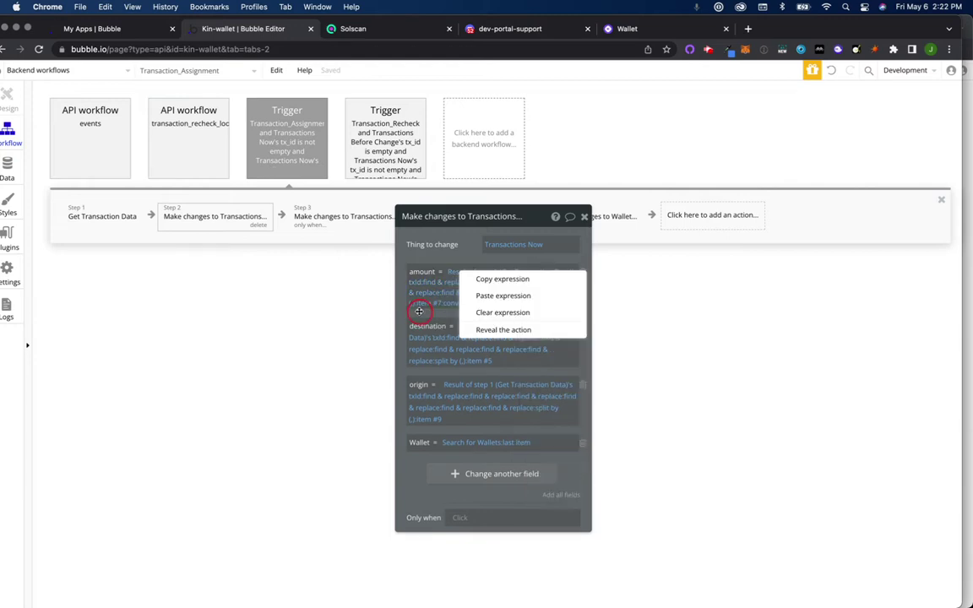
{"action": "left_click", "coordinate": [448, 280]}
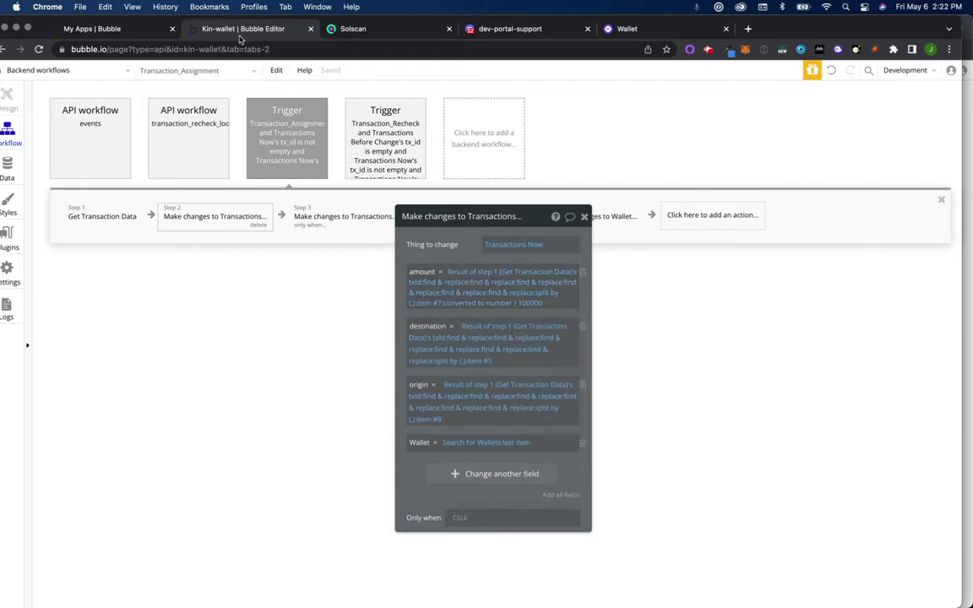
Step: In Kindemo2, replace the amount expression with the copied one, then clear the invalid result
{"action": "key", "text": "ctrl+Up"}
{"action": "left_click", "coordinate": [221, 238]}
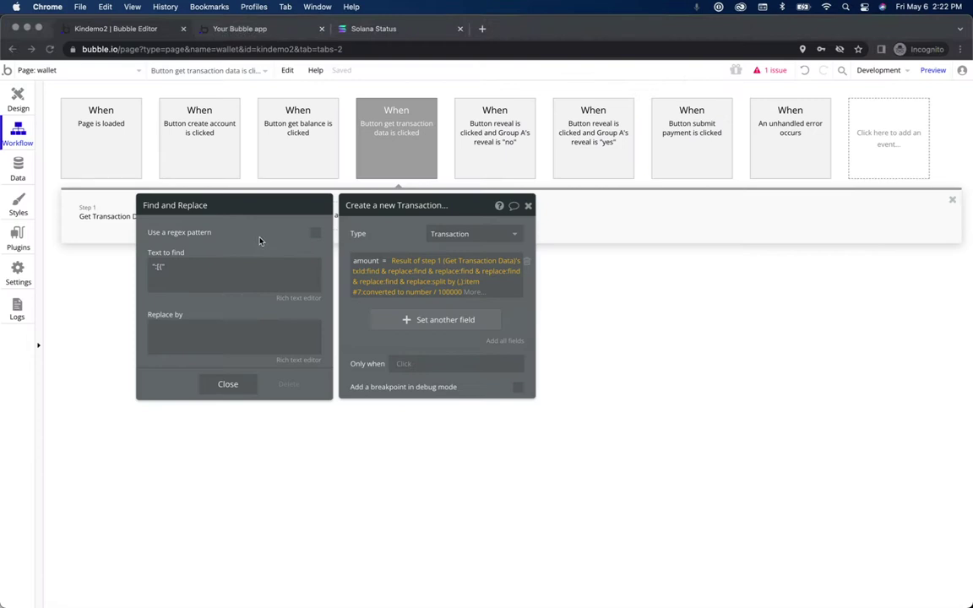
{"action": "right_click", "coordinate": [478, 294]}
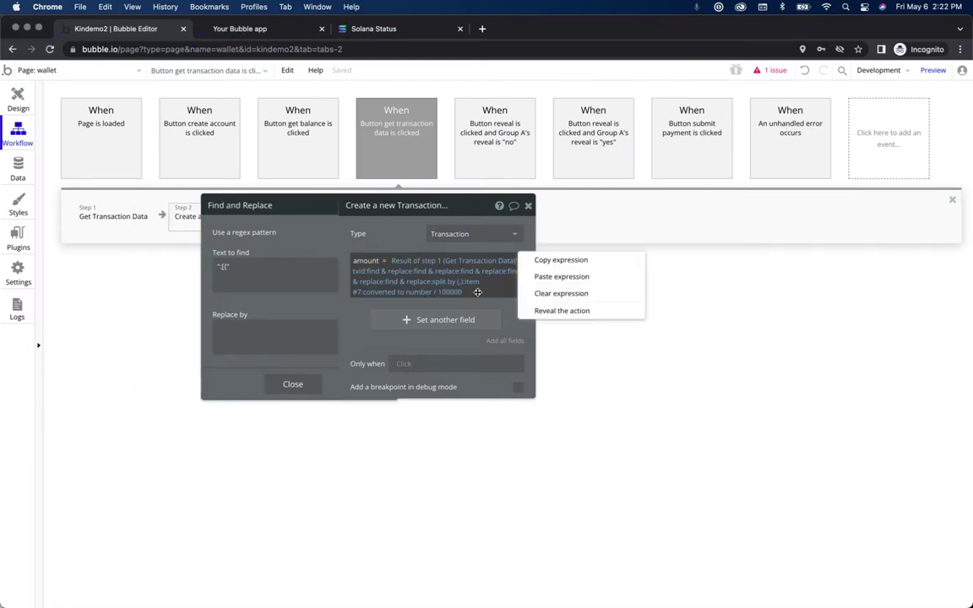
{"action": "left_click", "coordinate": [561, 293]}
{"action": "right_click", "coordinate": [404, 264]}
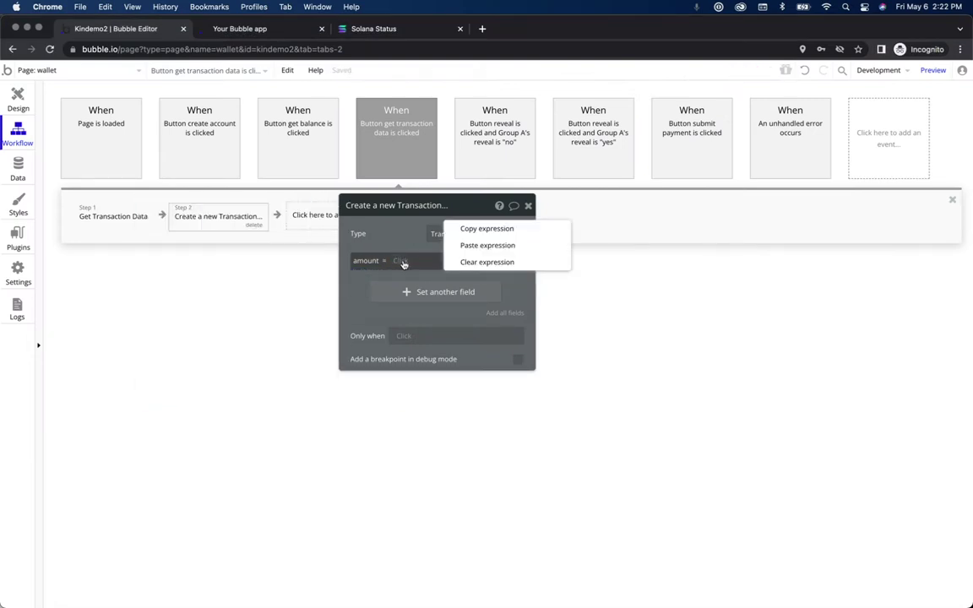
{"action": "left_click", "coordinate": [487, 246]}
{"action": "right_click", "coordinate": [489, 262]}
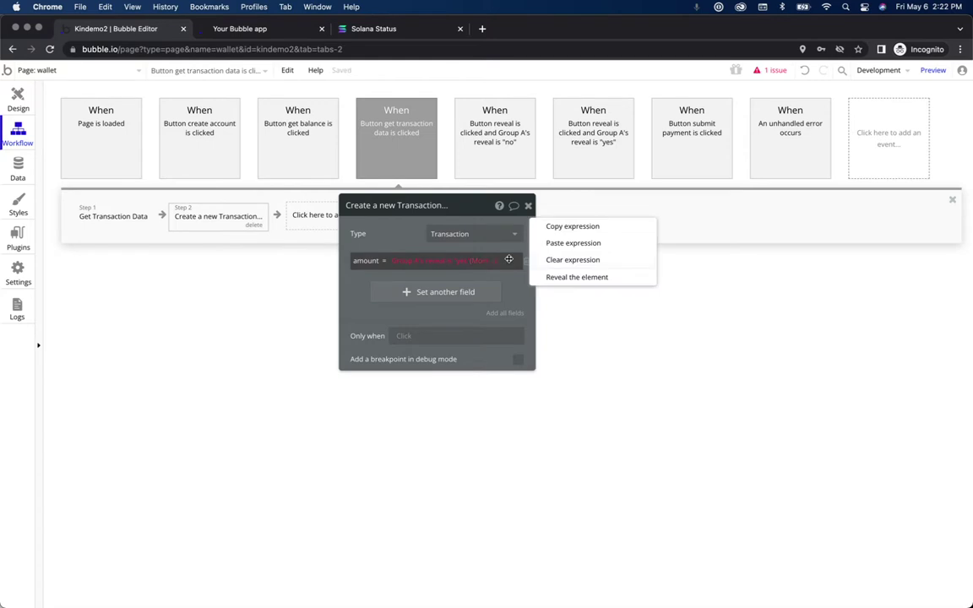
{"action": "left_click", "coordinate": [567, 260]}
Step: Retry pasting the amount expression, clear the failed paste again, and close the step editor
{"action": "left_click", "coordinate": [395, 261]}
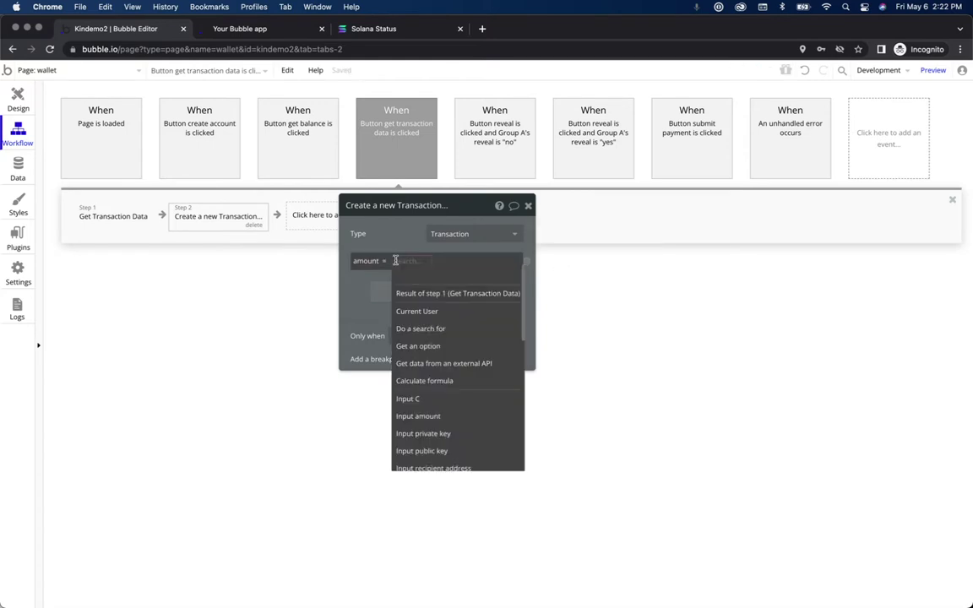
{"action": "right_click", "coordinate": [397, 261]}
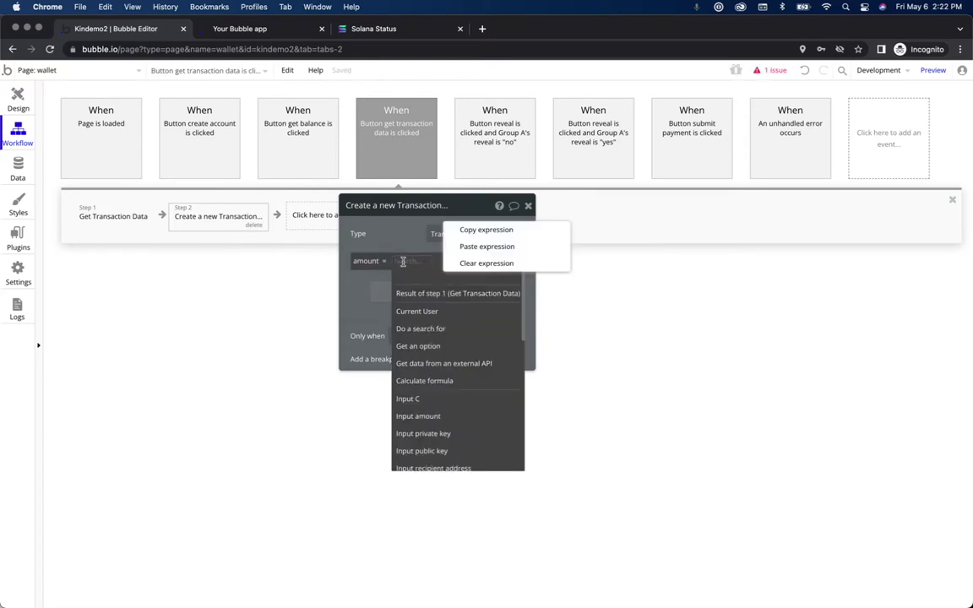
{"action": "left_click", "coordinate": [487, 247]}
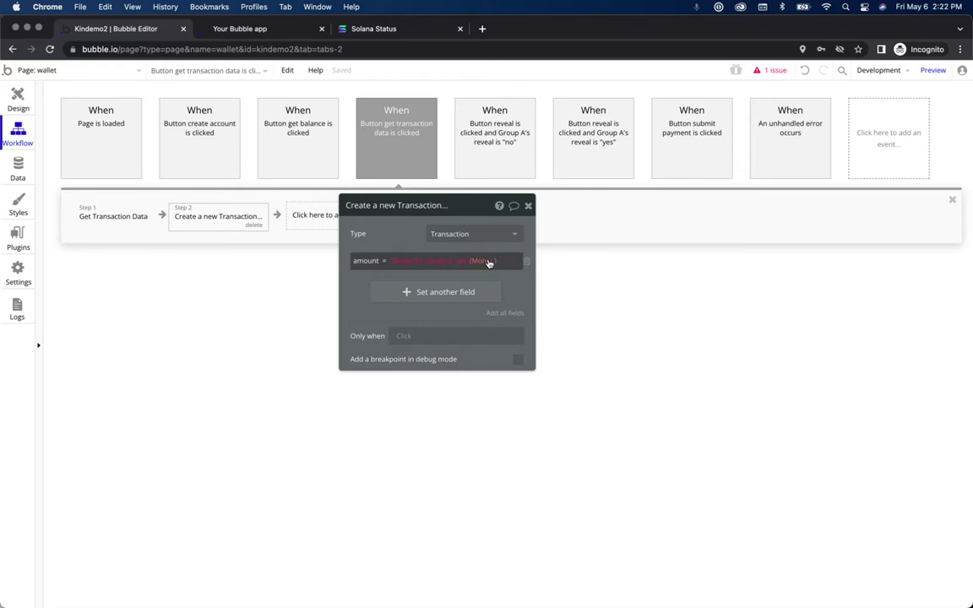
{"action": "right_click", "coordinate": [487, 261]}
{"action": "left_click", "coordinate": [550, 317]}
{"action": "right_click", "coordinate": [449, 263]}
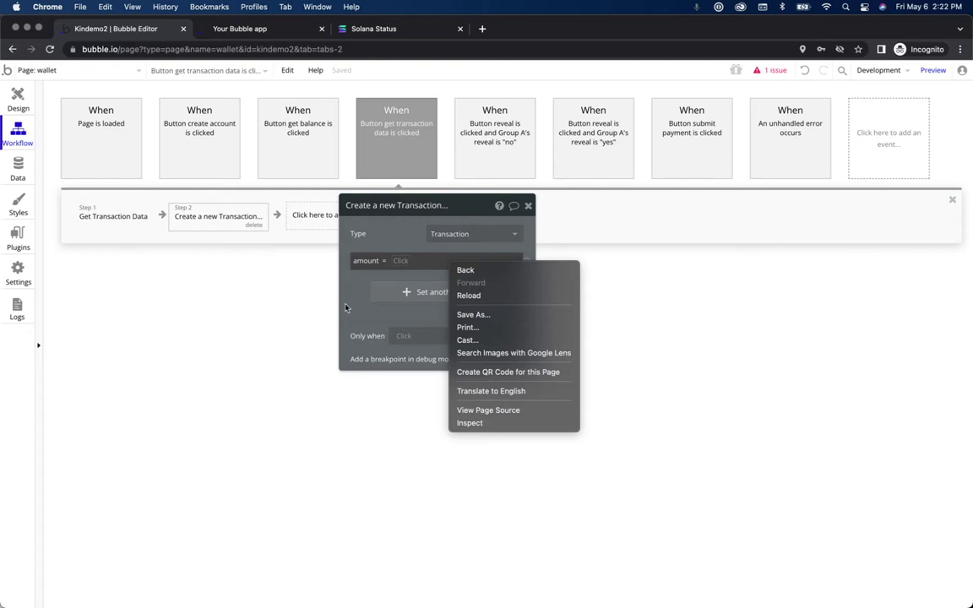
{"action": "left_click", "coordinate": [363, 288]}
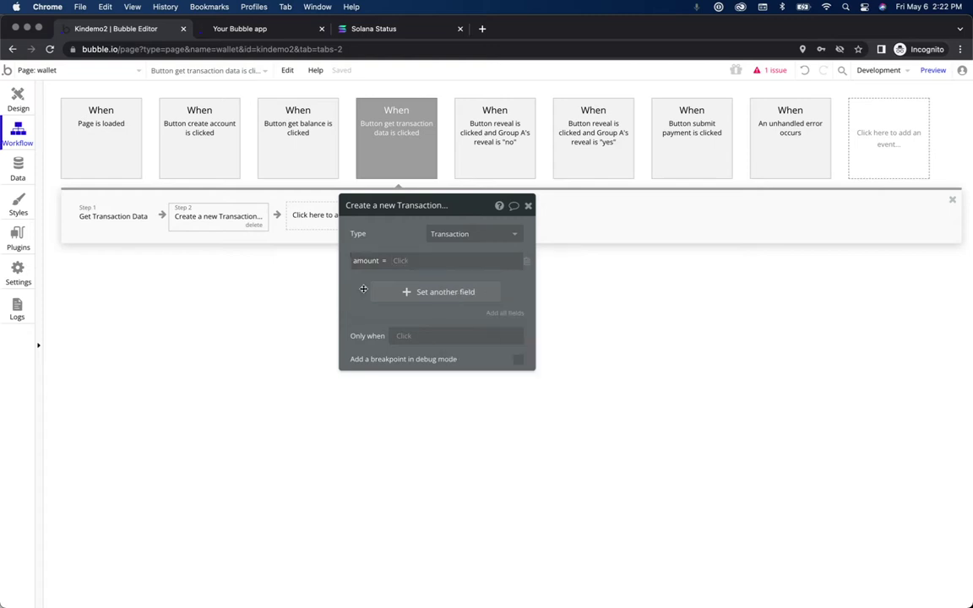
{"action": "left_click", "coordinate": [527, 206]}
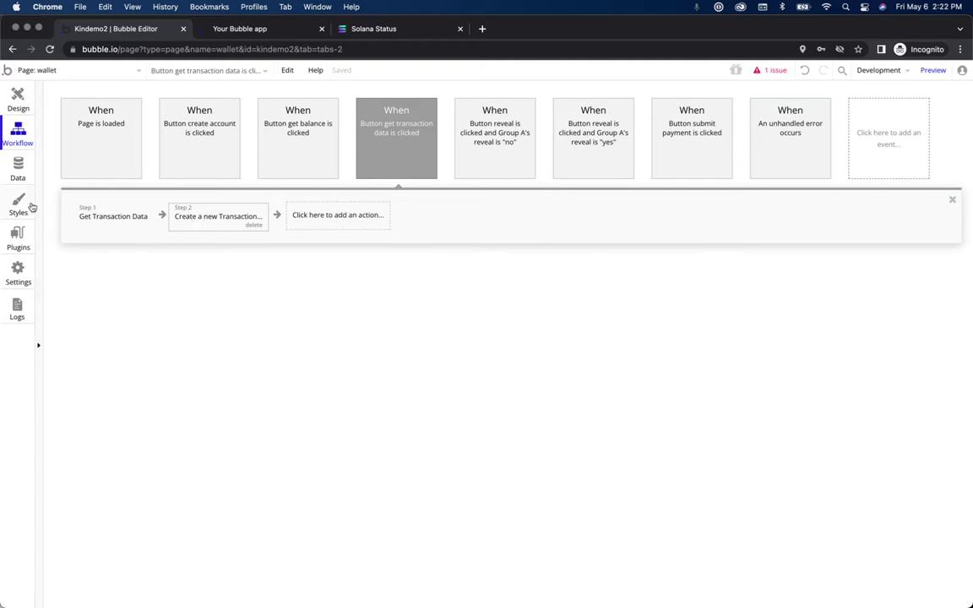
Step: Open the second All Transactions record for editing and bring up the note holding the transaction JSON
{"action": "left_click", "coordinate": [18, 236]}
{"action": "left_click", "coordinate": [18, 171]}
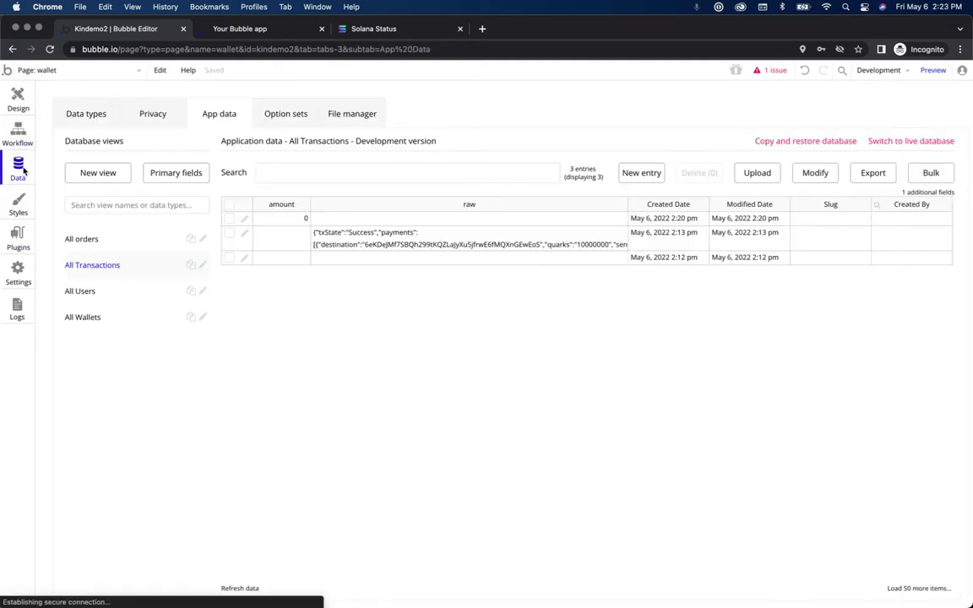
{"action": "left_click", "coordinate": [243, 234]}
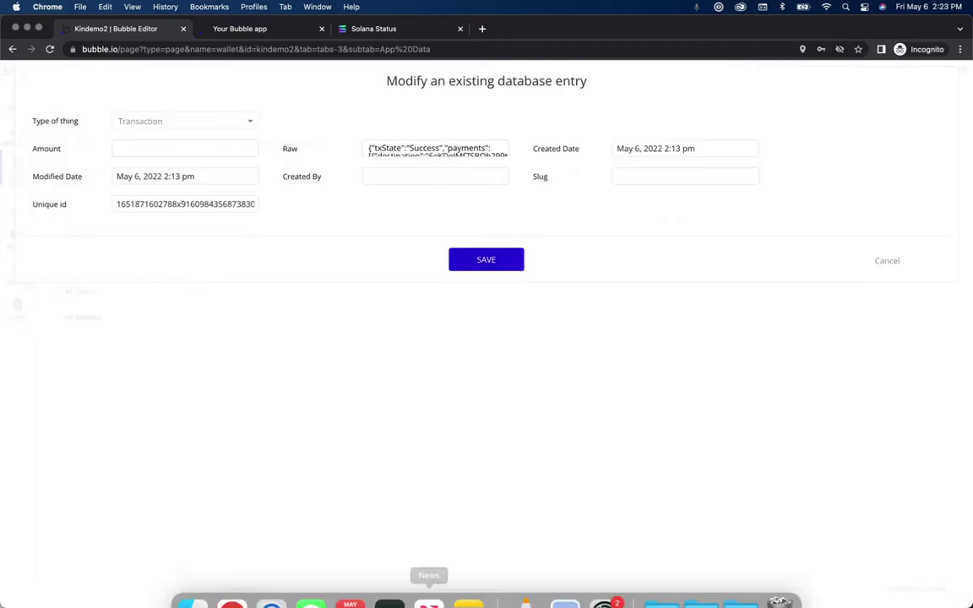
{"action": "left_click", "coordinate": [468, 579]}
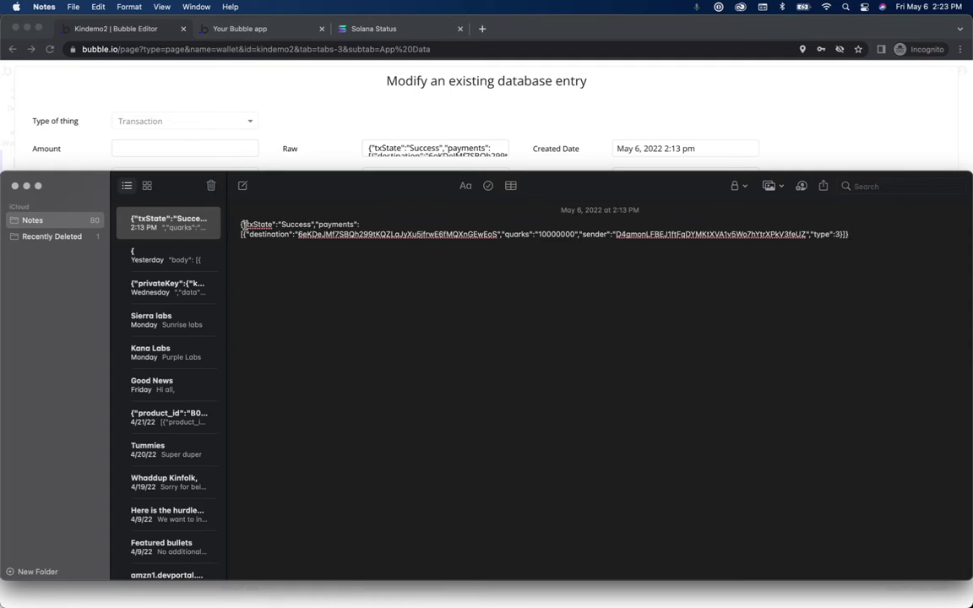
Step: Delete the leading brace and the quotes, colons and brackets around txState, Success and payments
{"action": "left_click", "coordinate": [242, 224]}
{"action": "key", "text": "Delete"}
{"action": "key", "text": "Delete"}
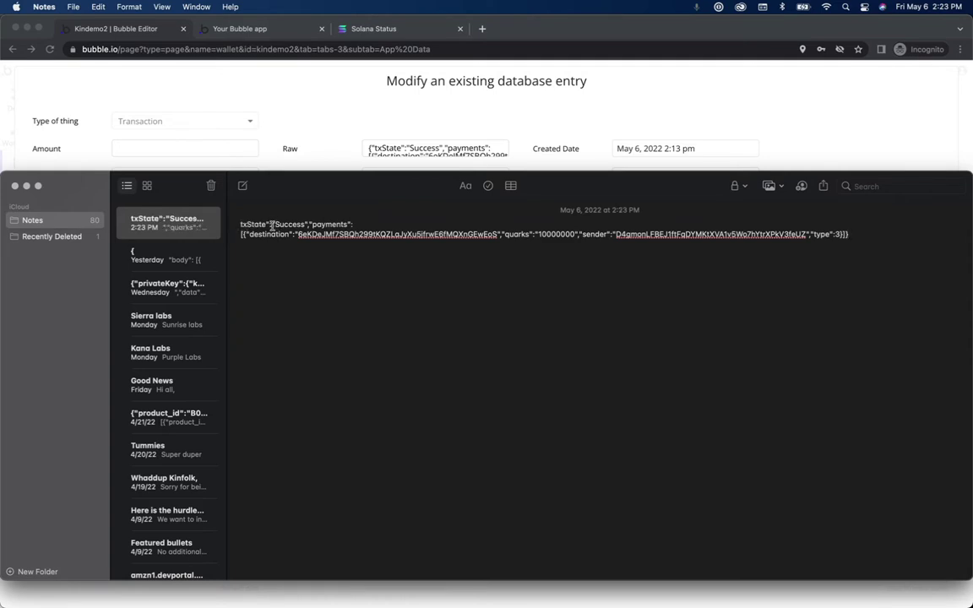
{"action": "left_click", "coordinate": [272, 224]}
{"action": "key", "text": "BackSpace"}
{"action": "key", "text": "BackSpace"}
{"action": "key", "text": "BackSpace"}
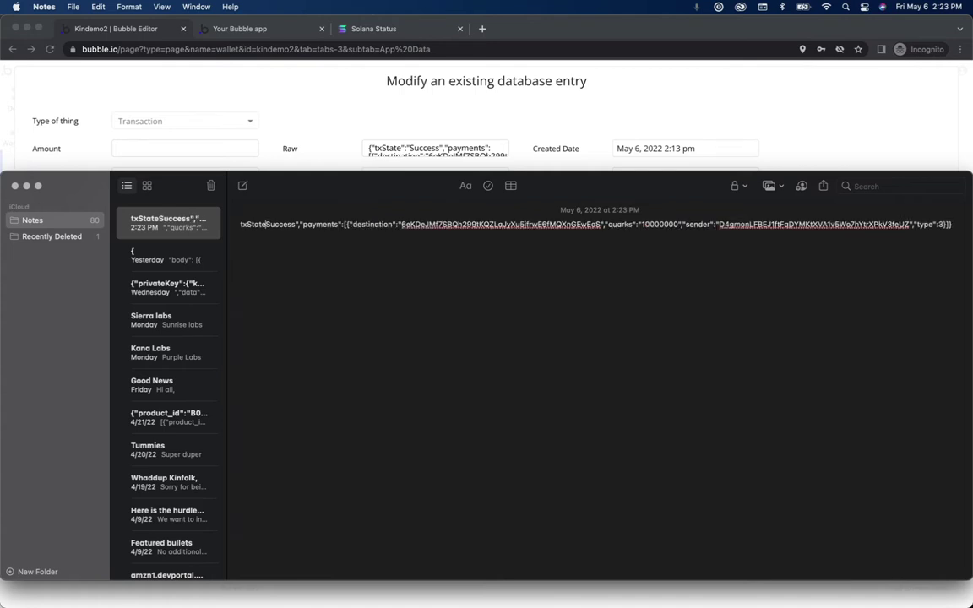
{"action": "left_click_drag", "start_coordinate": [296, 224], "coordinate": [300, 224]}
{"action": "key", "text": "BackSpace"}
{"action": "key", "text": "BackSpace"}
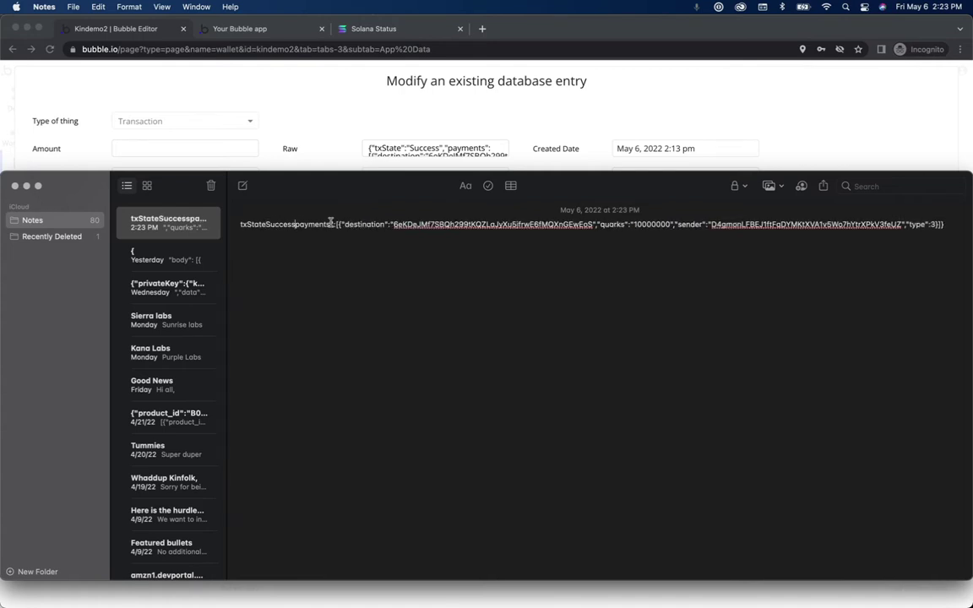
{"action": "key", "text": "BackSpace"}
{"action": "key", "text": "BackSpace"}
{"action": "key", "text": "BackSpace"}
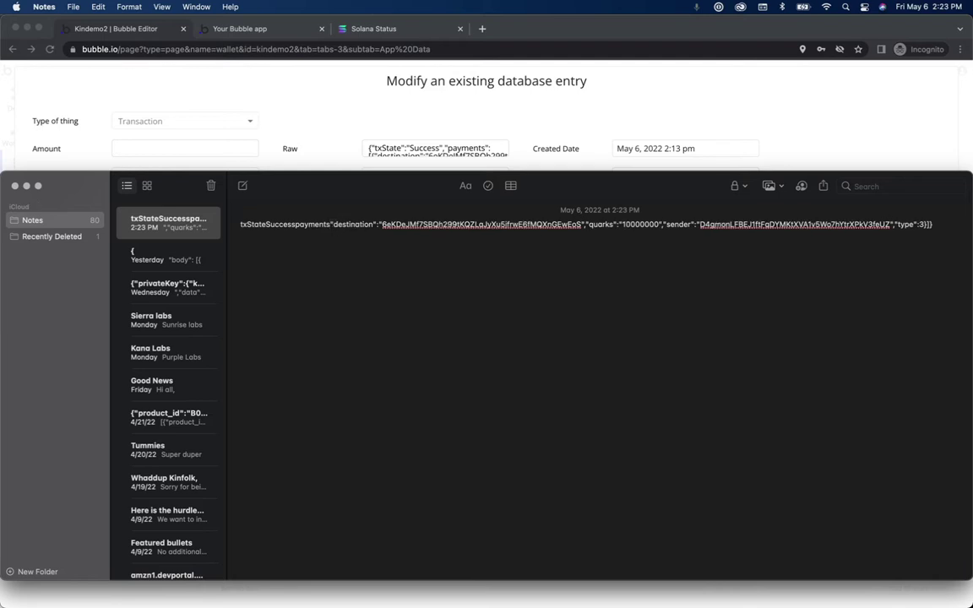
Step: Strip the punctuation around destination, quarks, 10000000 and sender
{"action": "key", "text": "BackSpace"}
{"action": "left_click_drag", "start_coordinate": [367, 224], "coordinate": [377, 224]}
{"action": "key", "text": "BackSpace"}
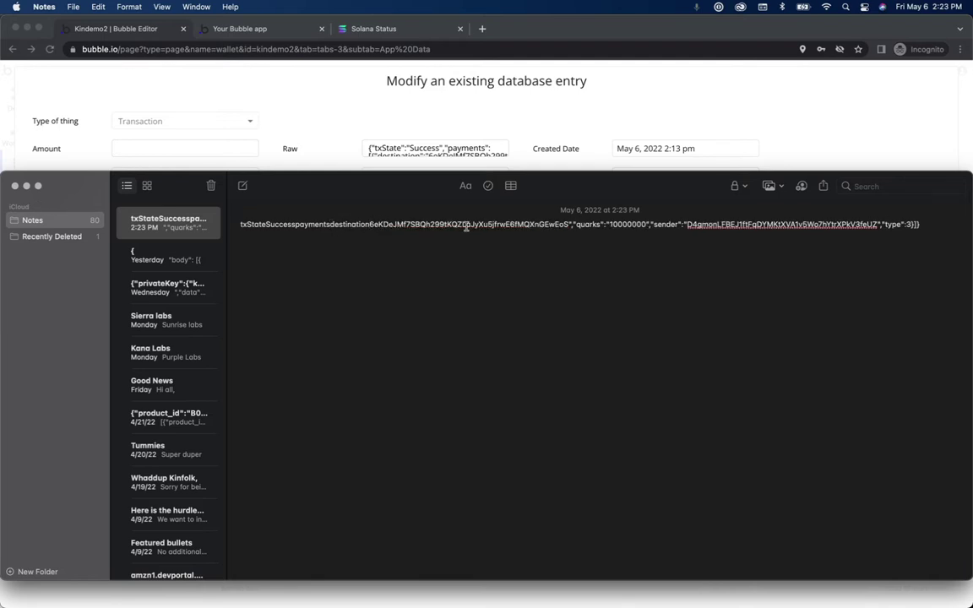
{"action": "left_click_drag", "start_coordinate": [570, 225], "coordinate": [579, 224]}
{"action": "key", "text": "BackSpace"}
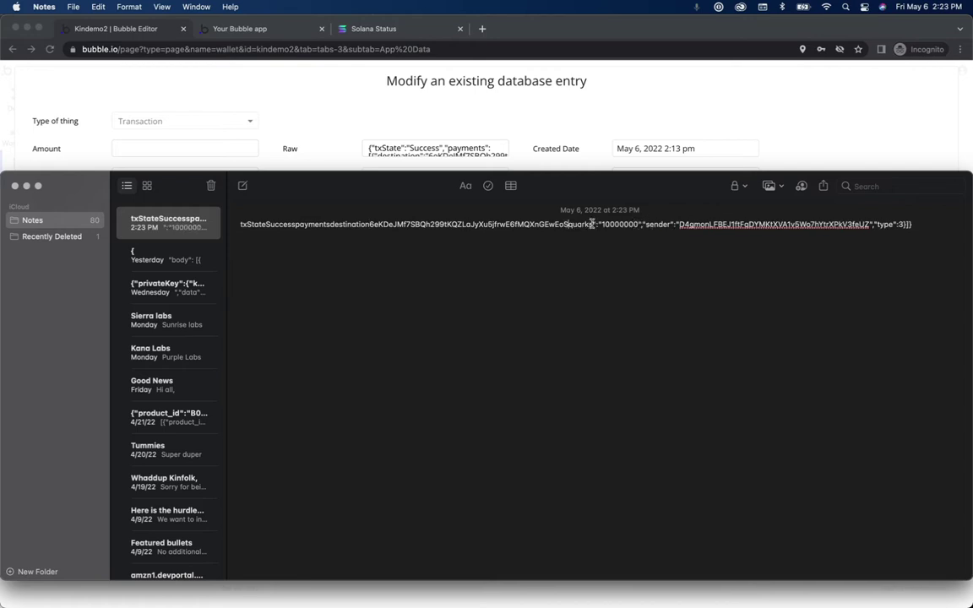
{"action": "left_click_drag", "start_coordinate": [593, 223], "coordinate": [600, 225]}
{"action": "key", "text": "BackSpace"}
{"action": "left_click", "coordinate": [631, 225]}
{"action": "left_click_drag", "start_coordinate": [629, 224], "coordinate": [639, 225]}
{"action": "key", "text": "BackSpace"}
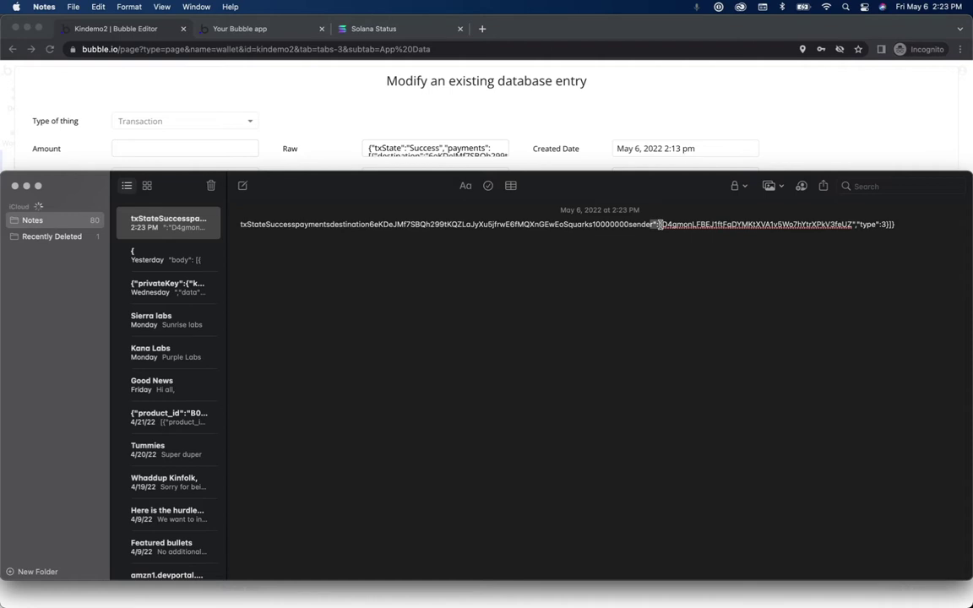
{"action": "key", "text": "BackSpace"}
Step: Remove the punctuation around type and the closing brackets at the end
{"action": "double_click", "coordinate": [844, 224]}
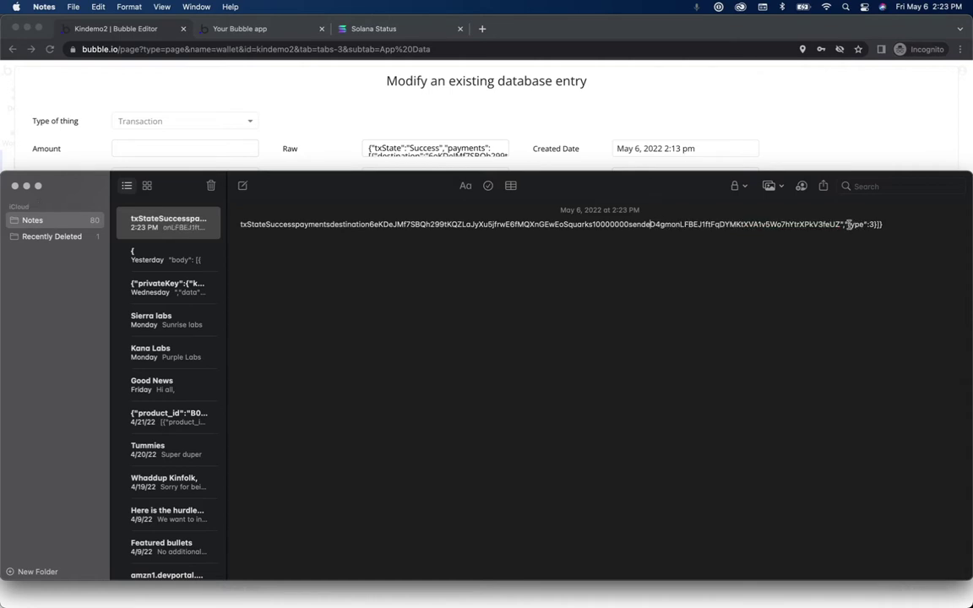
{"action": "key", "text": "BackSpace"}
{"action": "double_click", "coordinate": [858, 224]}
{"action": "key", "text": "BackSpace"}
{"action": "left_click_drag", "start_coordinate": [859, 224], "coordinate": [969, 226]}
{"action": "key", "text": "BackSpace"}
Step: Insert commas after txState, Success and payments
{"action": "left_click", "coordinate": [267, 225]}
{"action": "type", "text": ","}
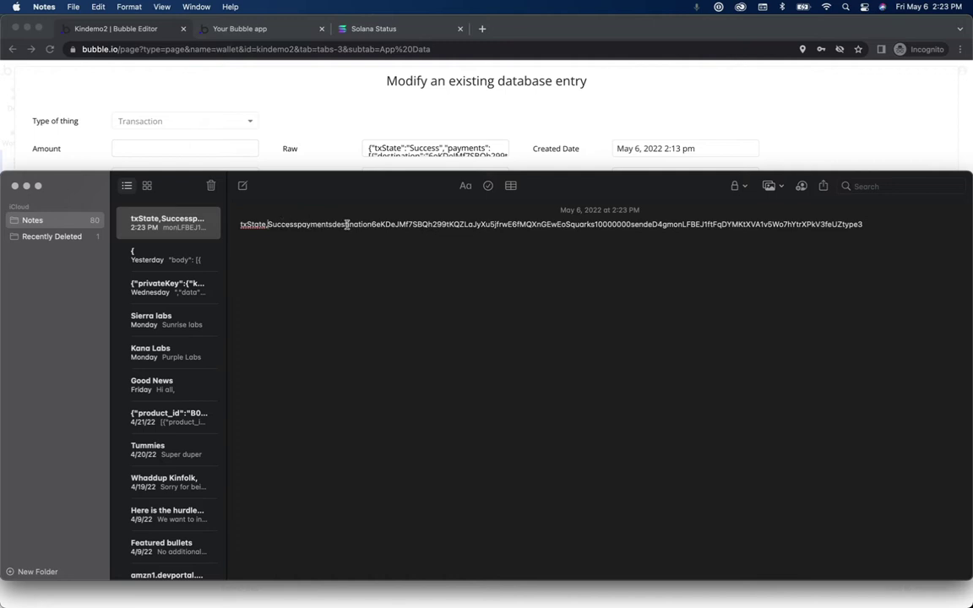
{"action": "left_click", "coordinate": [299, 225]}
{"action": "type", "text": ","}
{"action": "left_click", "coordinate": [335, 224]}
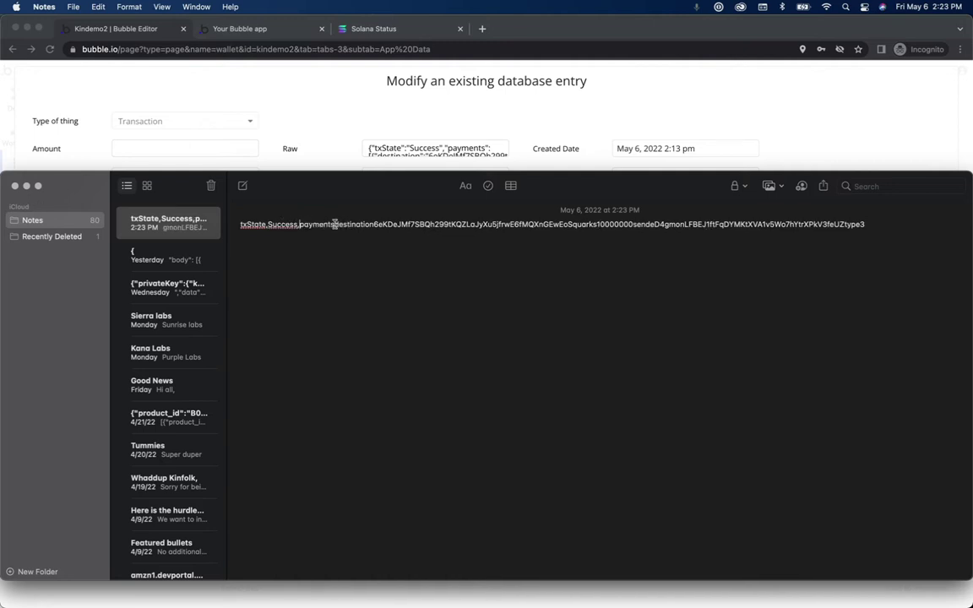
{"action": "type", "text": ","}
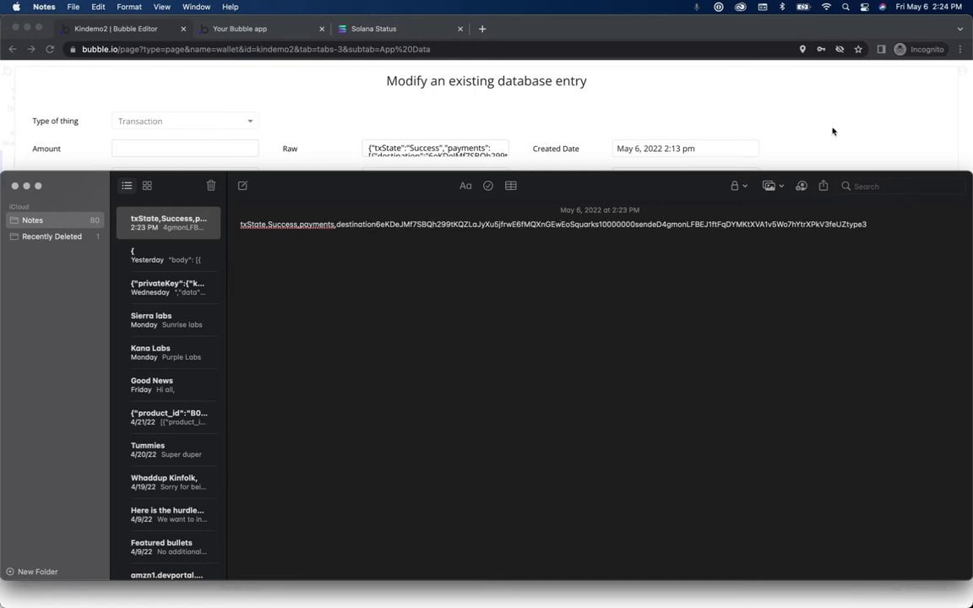
{"action": "left_click", "coordinate": [750, 120]}
{"action": "key", "text": "ctrl+Up"}
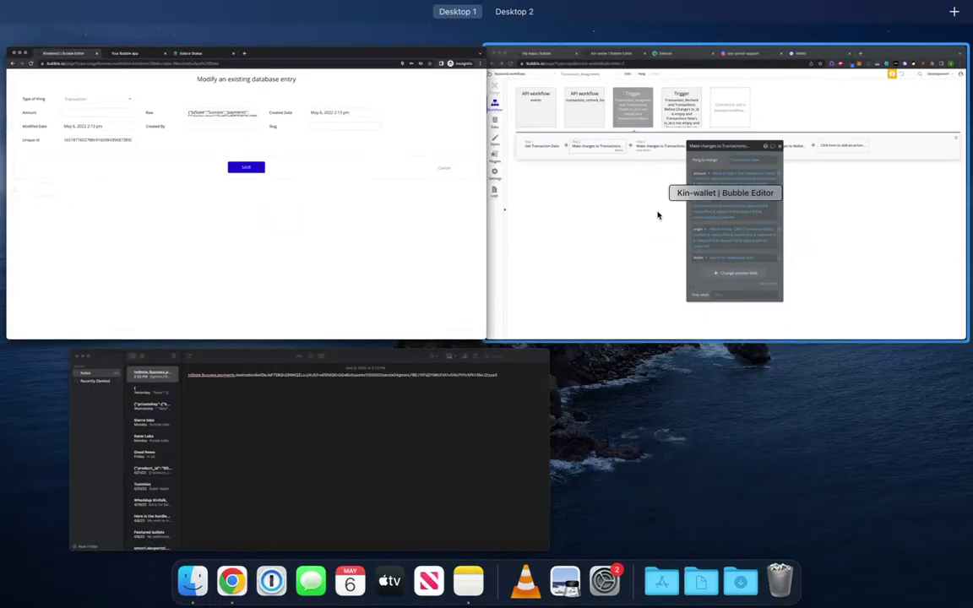
Step: Switch to the Kindemo2 editor and dismiss the open database entry without saving
{"action": "left_click", "coordinate": [690, 191]}
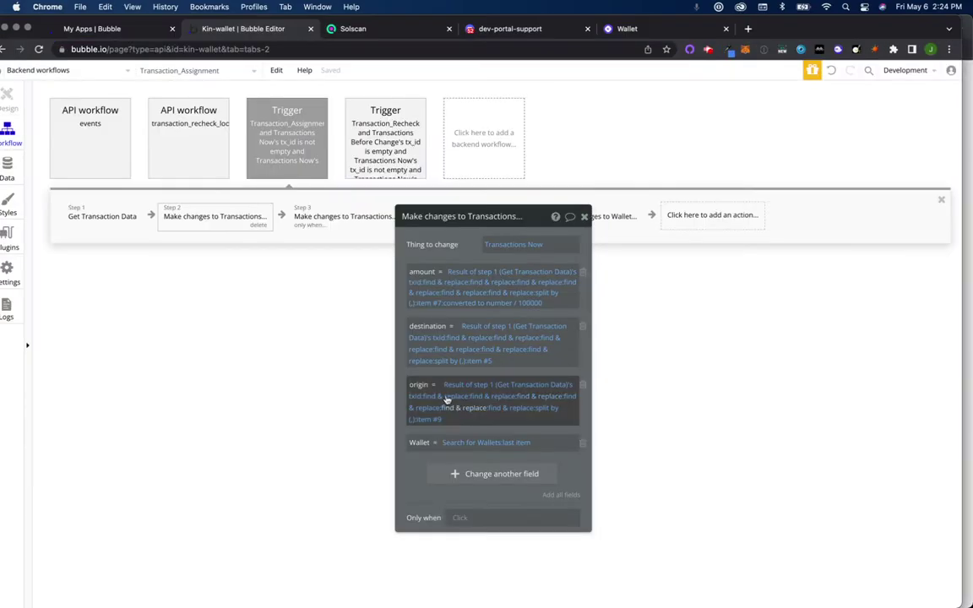
{"action": "key", "text": "ctrl+Up"}
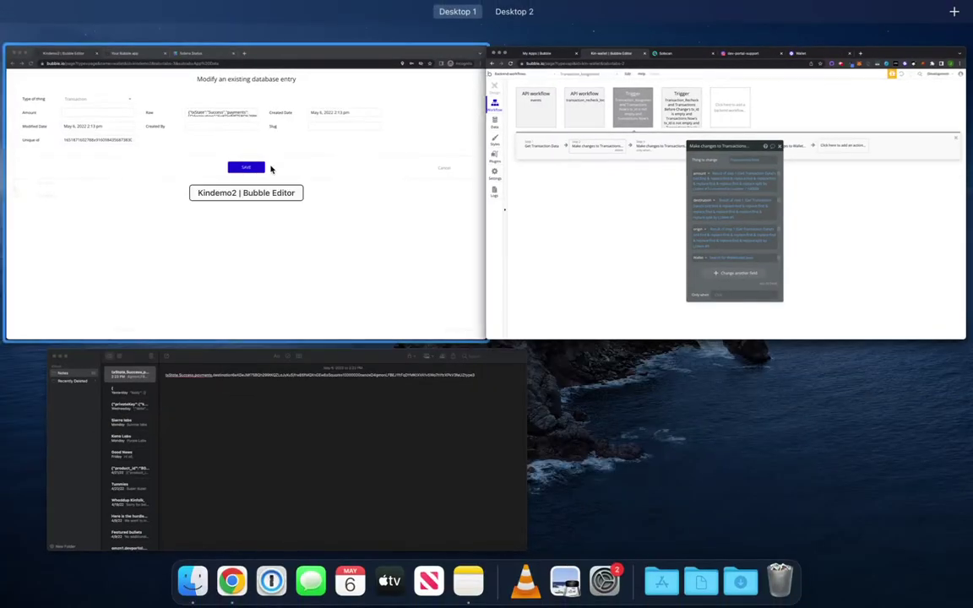
{"action": "left_click", "coordinate": [271, 165]}
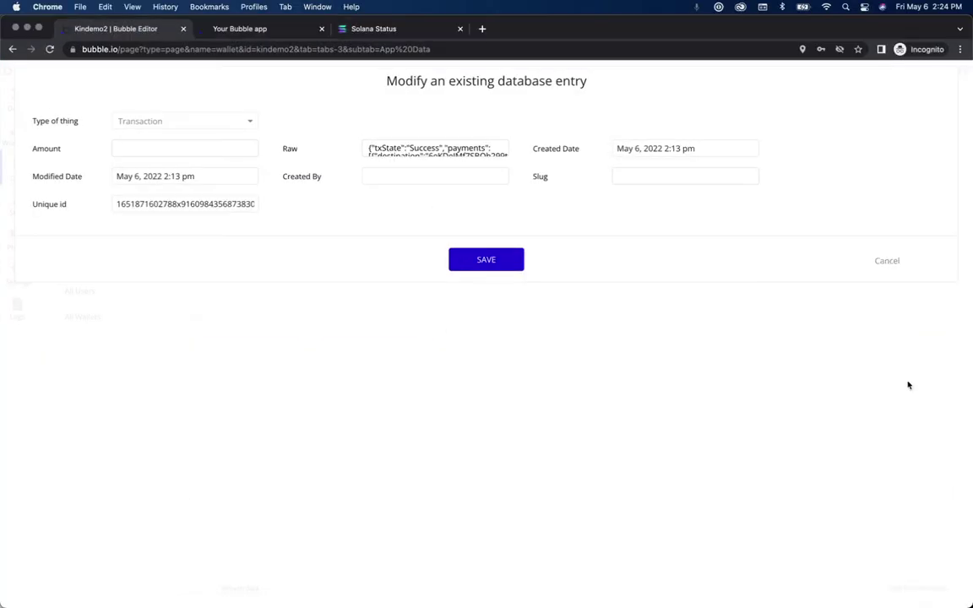
{"action": "left_click", "coordinate": [887, 261]}
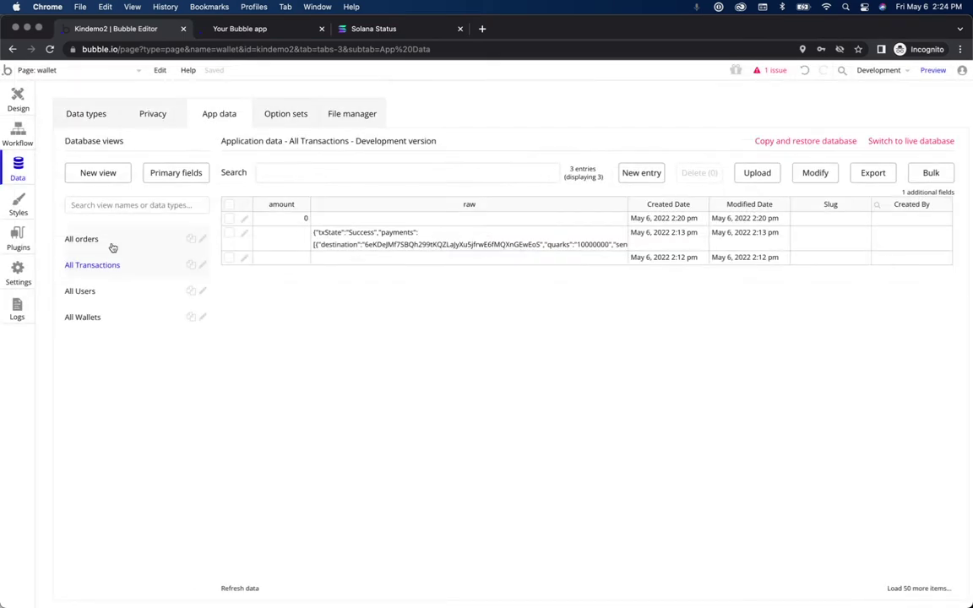
Step: Review the Get Transaction Data and Create a new Transaction steps, then return to the wallet page design
{"action": "left_click", "coordinate": [26, 142]}
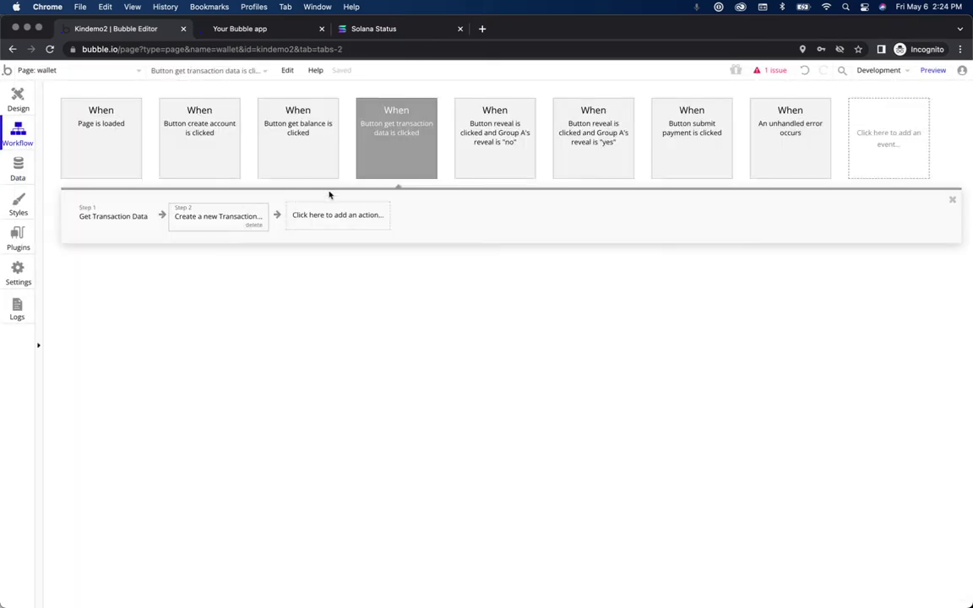
{"action": "left_click", "coordinate": [115, 217]}
{"action": "left_click", "coordinate": [196, 223]}
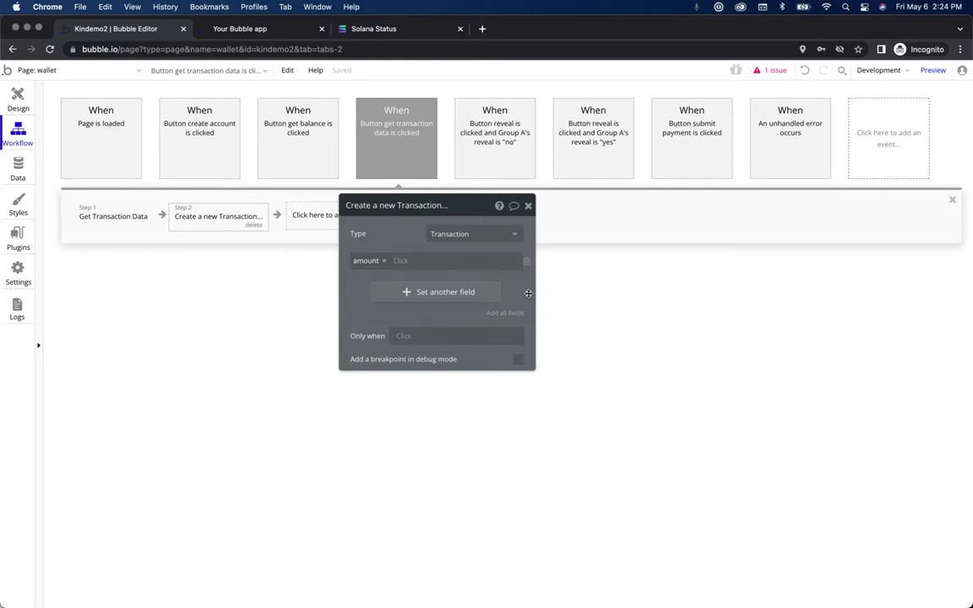
{"action": "key", "text": "super+c"}
{"action": "key", "text": "super+c"}
{"action": "key", "text": "super+c"}
{"action": "key", "text": "super+c"}
{"action": "key", "text": "super+c"}
{"action": "left_click", "coordinate": [477, 191]}
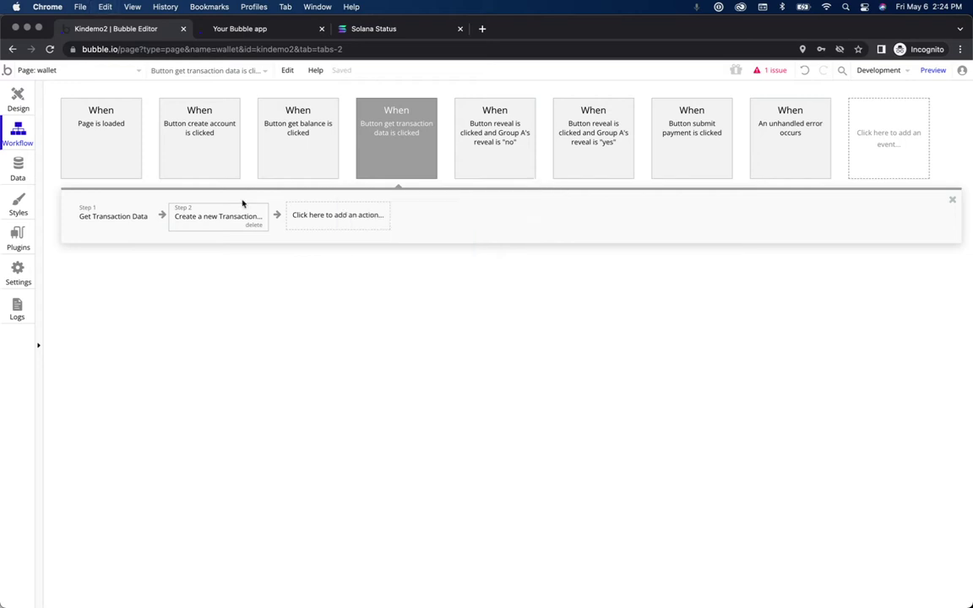
{"action": "right_click", "coordinate": [227, 220]}
{"action": "mouse_move", "coordinate": [234, 106]}
{"action": "left_click", "coordinate": [18, 97]}
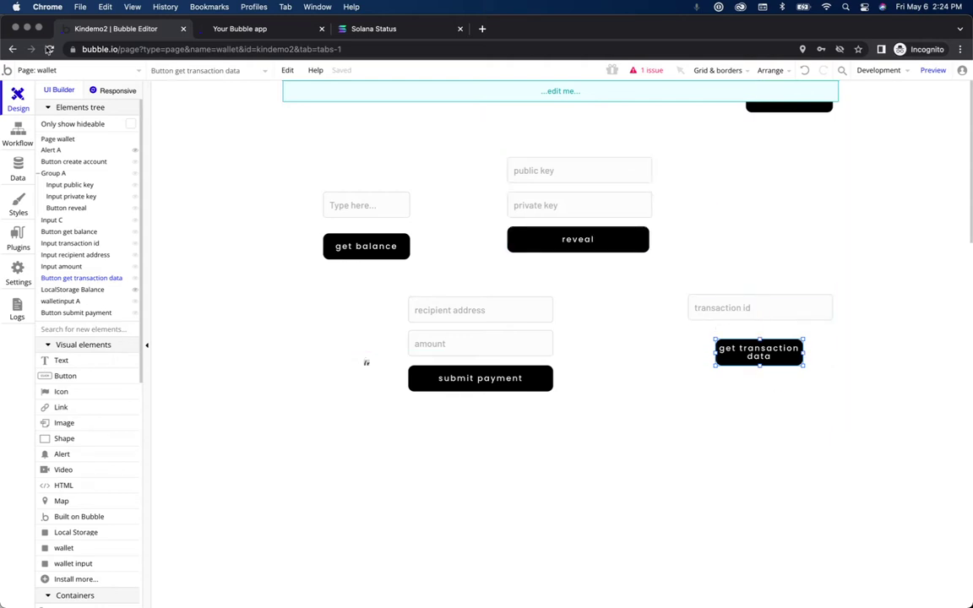
Step: Close the incognito Kindemo2 window to reveal Kin-wallet's Make changes to Transactions step
{"action": "left_click", "coordinate": [14, 30]}
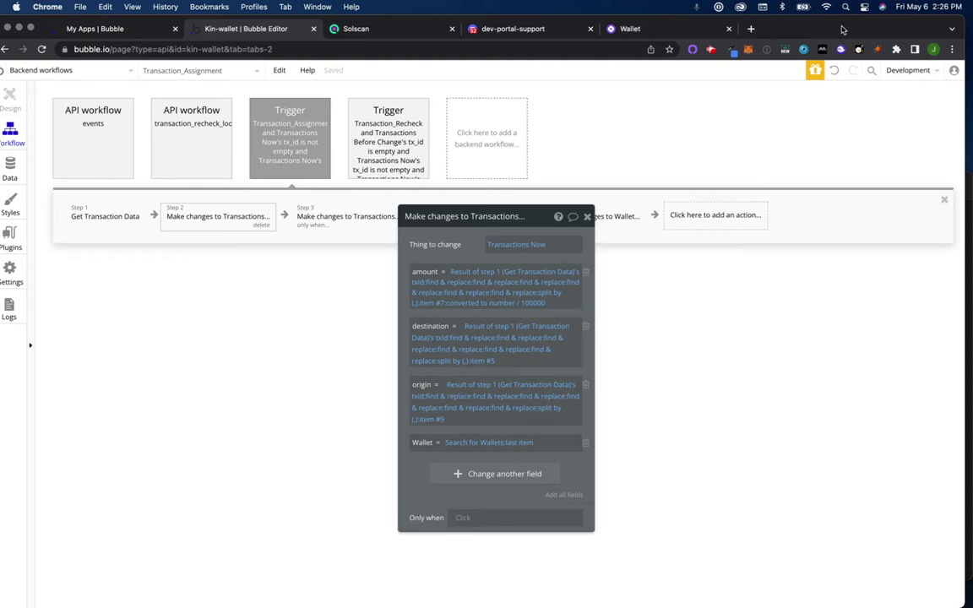
Step: Close the Make changes to Transactions settings to show all five Transaction_Assignment actions
{"action": "left_click", "coordinate": [705, 156]}
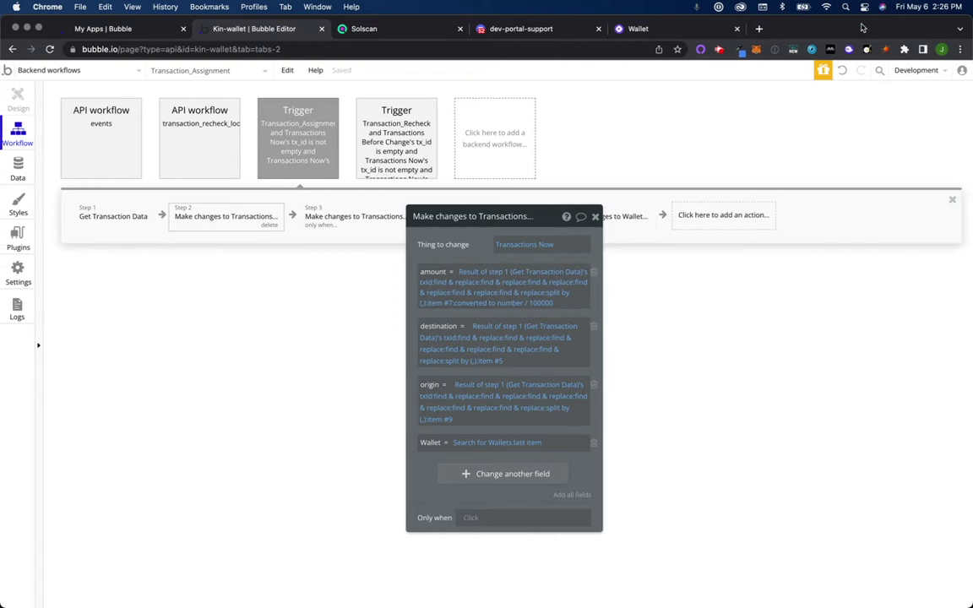
{"action": "left_click", "coordinate": [595, 216]}
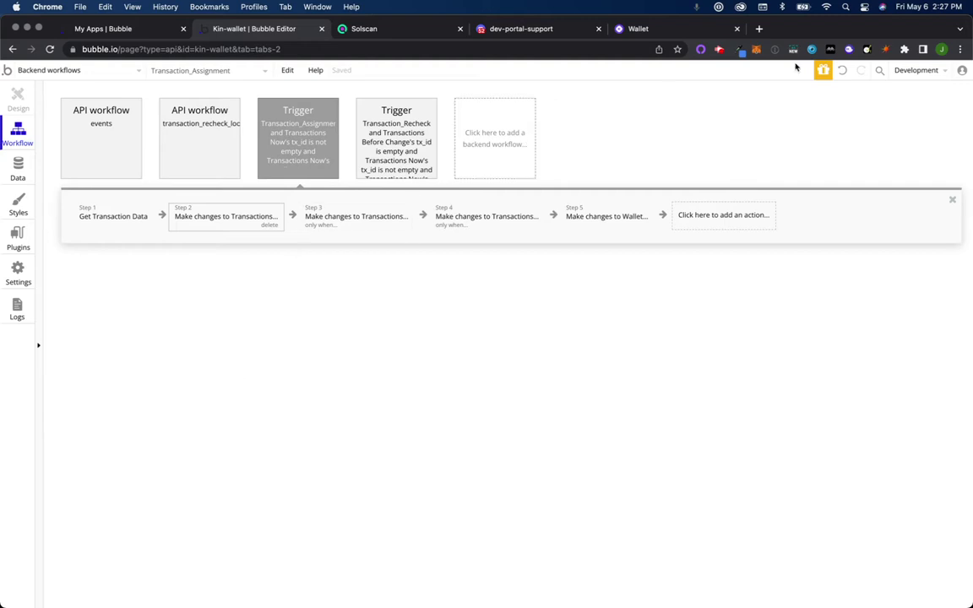
{"action": "left_click", "coordinate": [758, 30]}
{"action": "type", "text": "portal"}
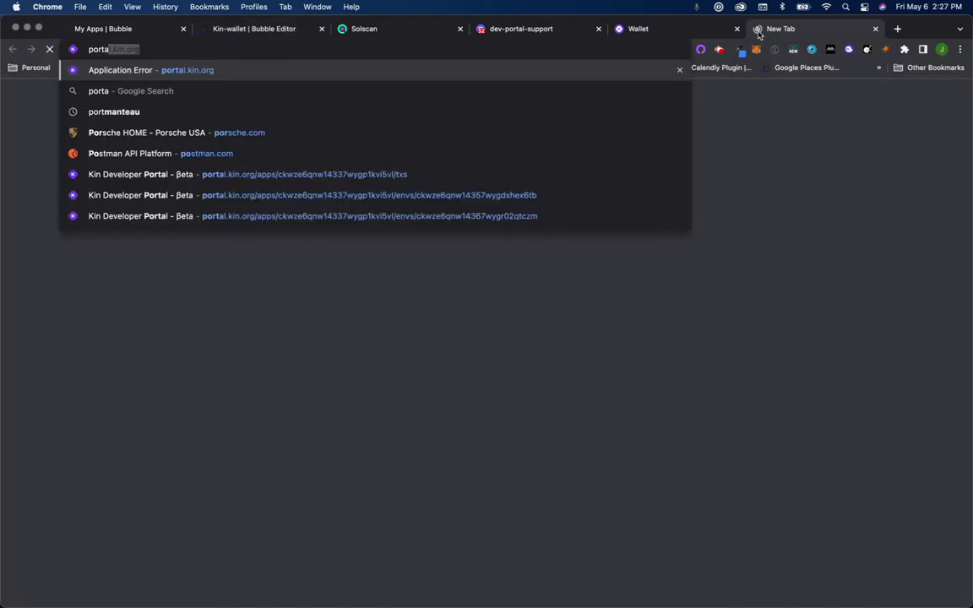
{"action": "key", "text": "Return"}
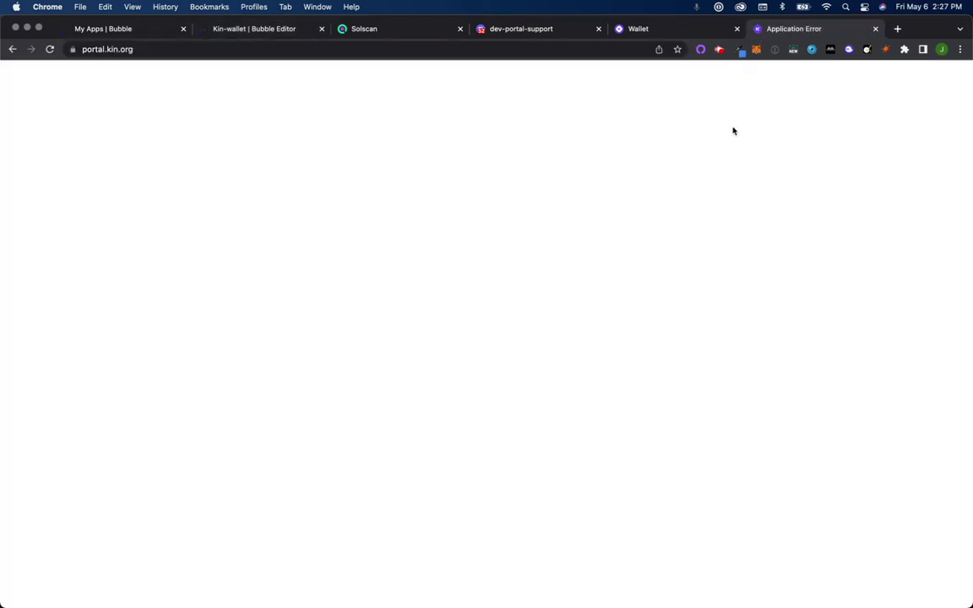
{"action": "left_click", "coordinate": [875, 29]}
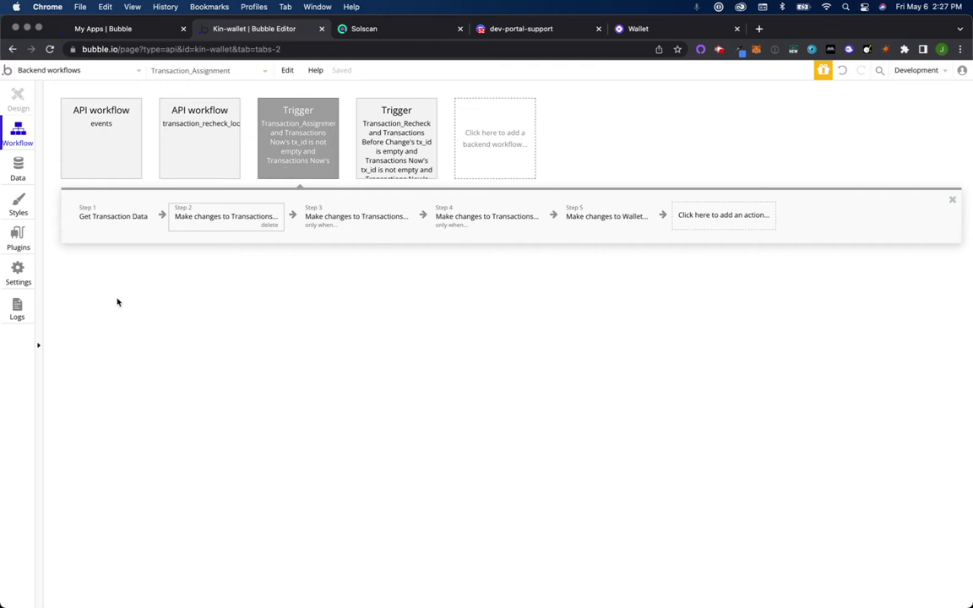
Step: Switch the editor to the index page's workflows
{"action": "left_click", "coordinate": [36, 72]}
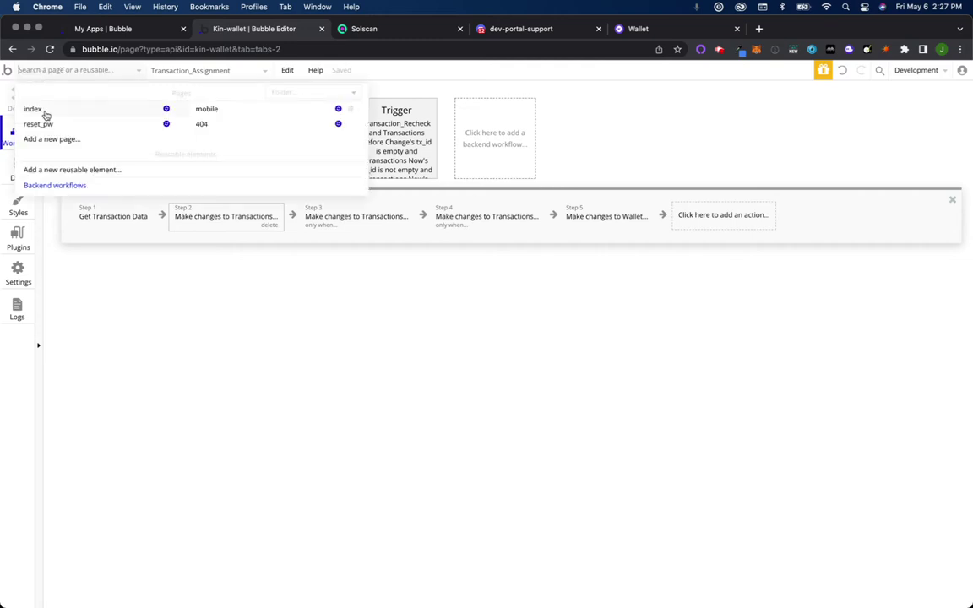
{"action": "left_click", "coordinate": [33, 110]}
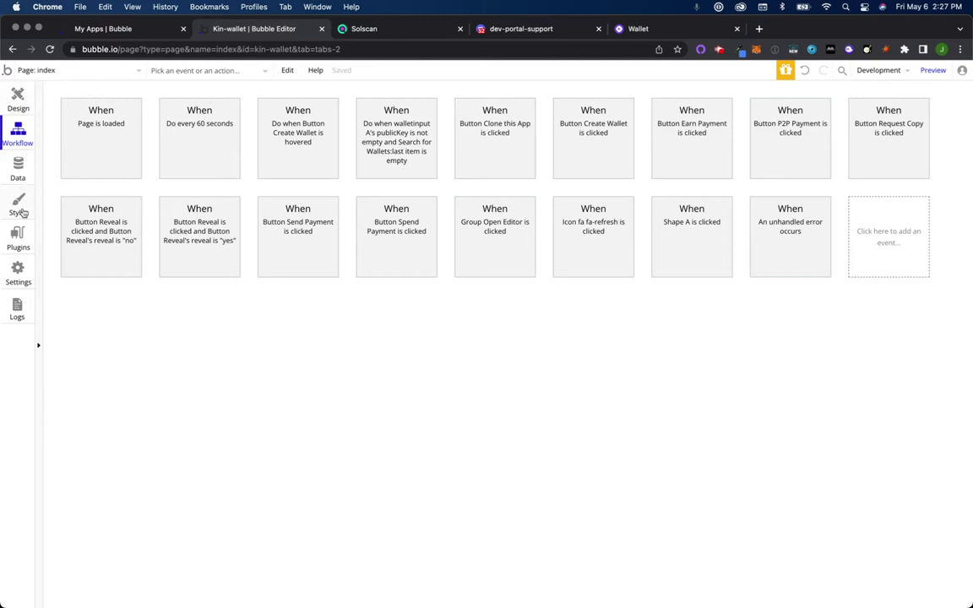
Step: Confirm Workflow API and backend workflows are enabled in Settings > API, then return to Backend workflows
{"action": "left_click", "coordinate": [26, 271]}
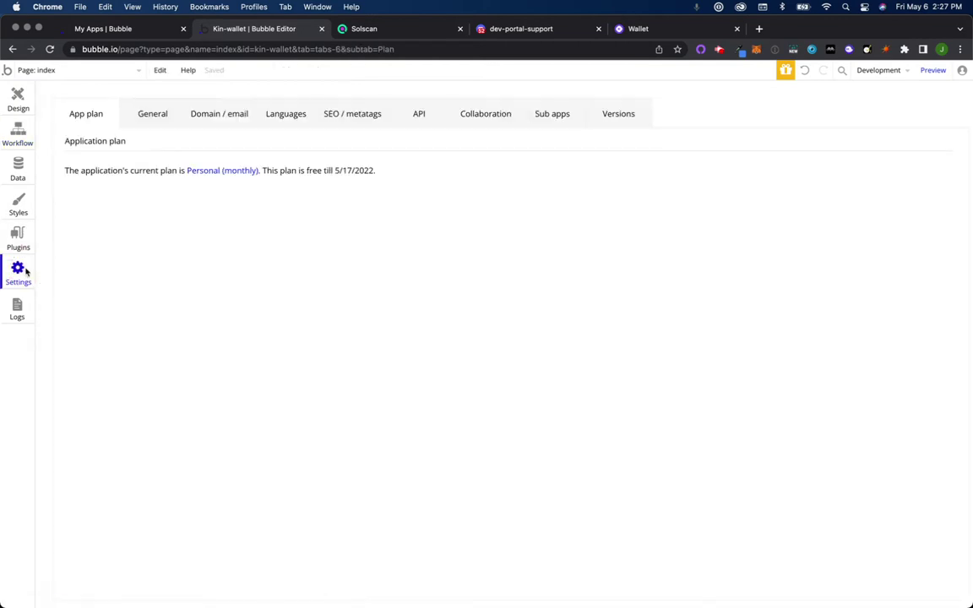
{"action": "left_click", "coordinate": [420, 114]}
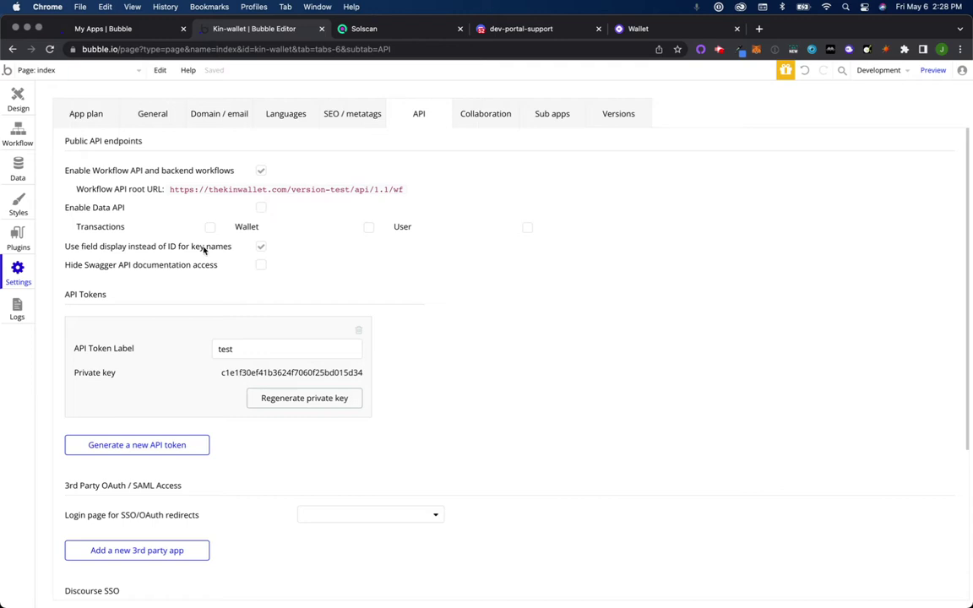
{"action": "left_click", "coordinate": [116, 70]}
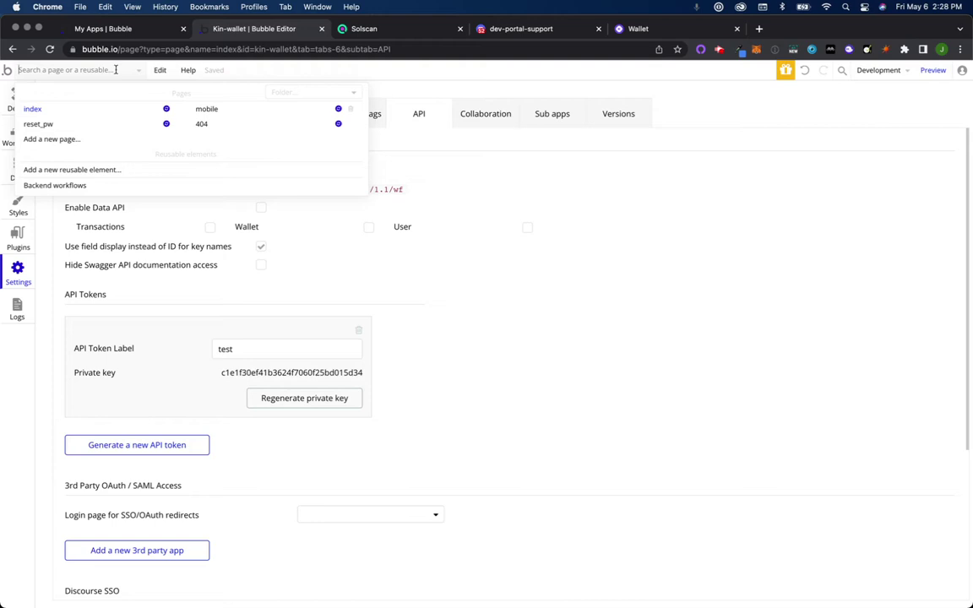
{"action": "left_click", "coordinate": [115, 71]}
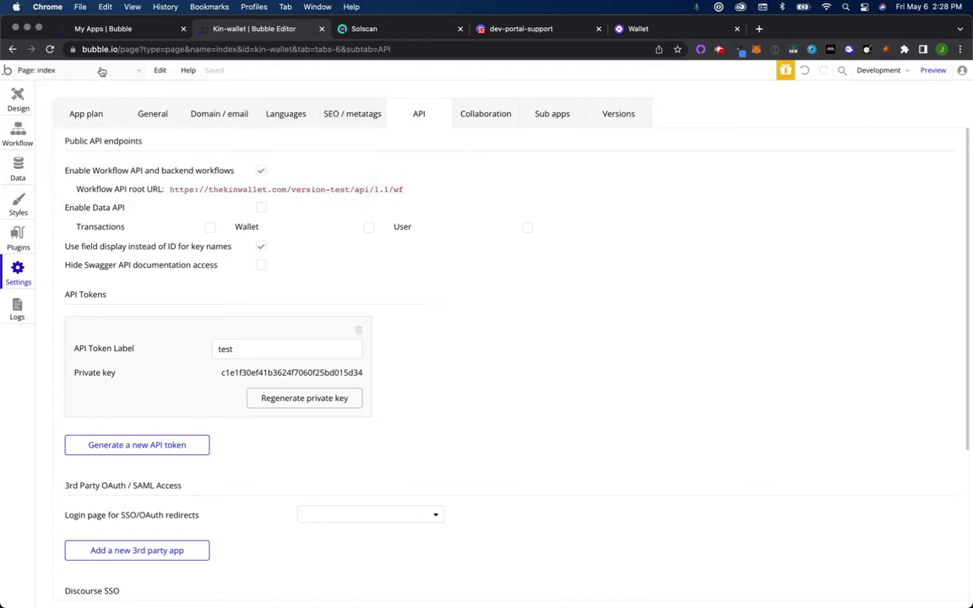
{"action": "left_click", "coordinate": [99, 71]}
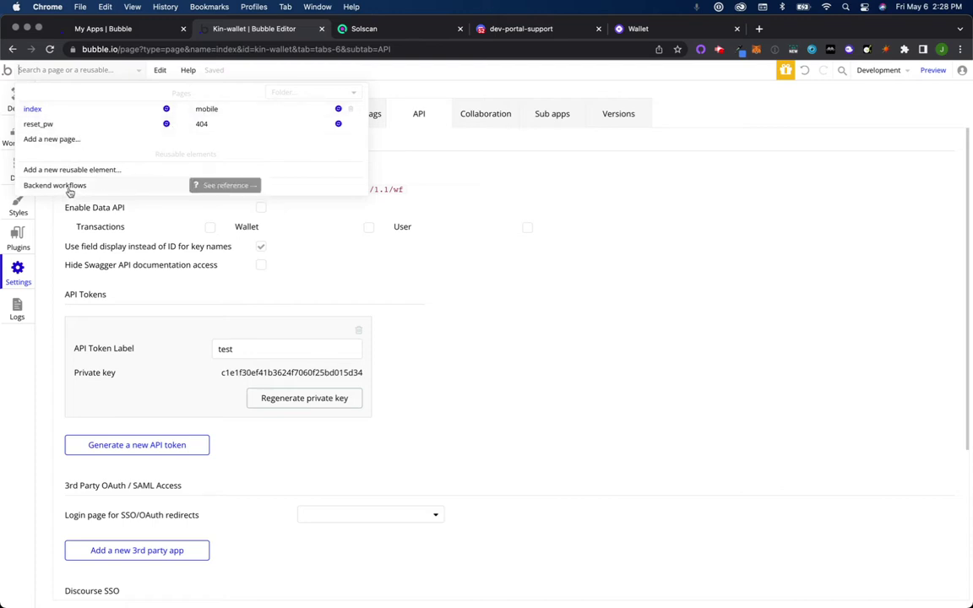
{"action": "left_click", "coordinate": [71, 189]}
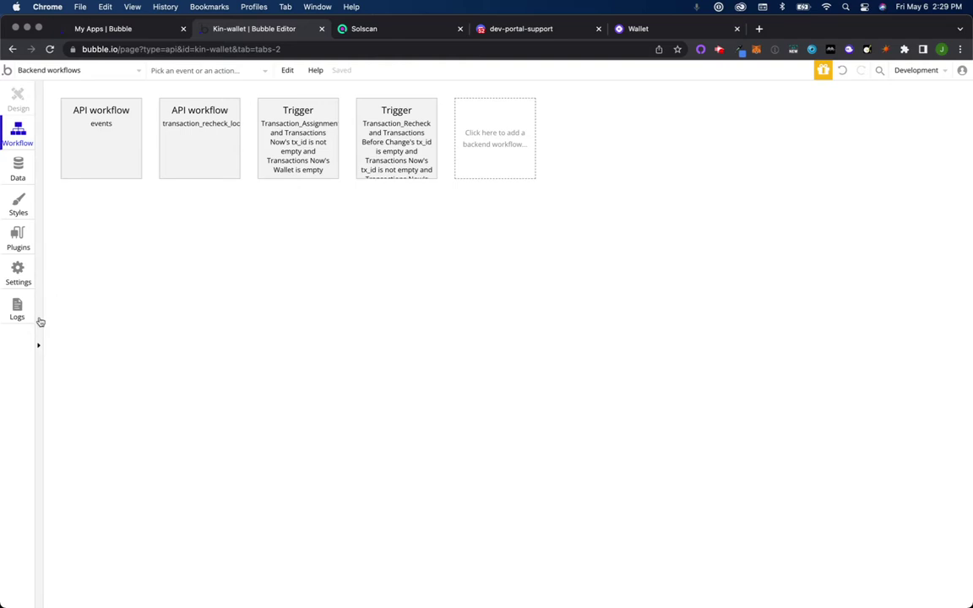
Step: Add a backend workflow folder called 'blank' and start a new backend workflow in it
{"action": "left_click", "coordinate": [37, 289]}
{"action": "left_click", "coordinate": [100, 145]}
{"action": "type", "text": "blank"}
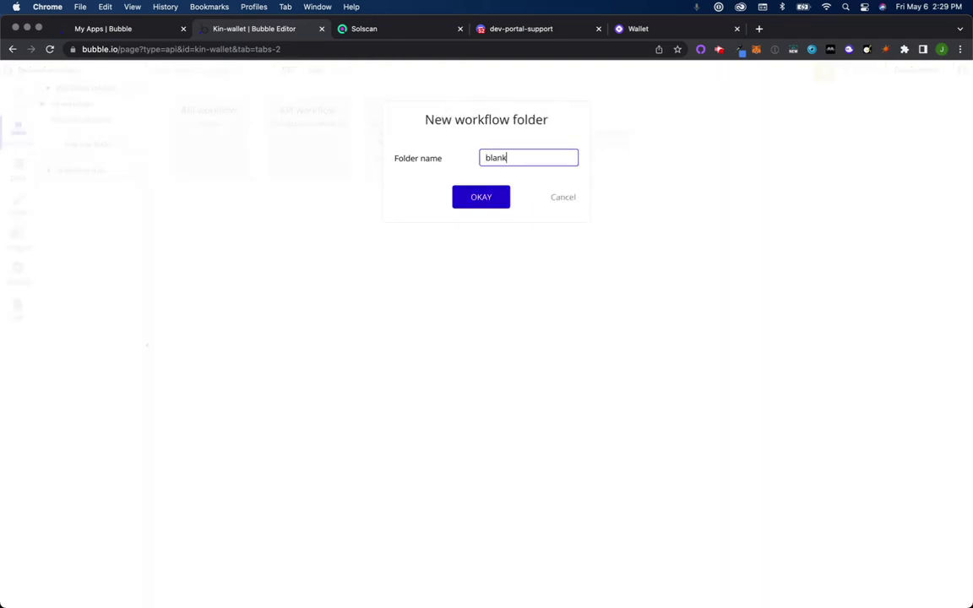
{"action": "left_click", "coordinate": [480, 199]}
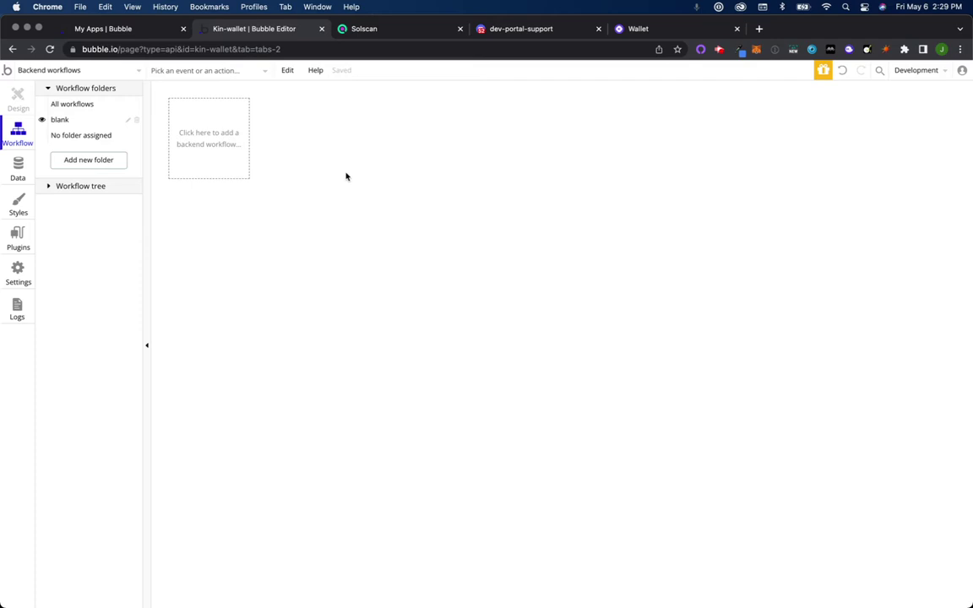
{"action": "left_click", "coordinate": [211, 137]}
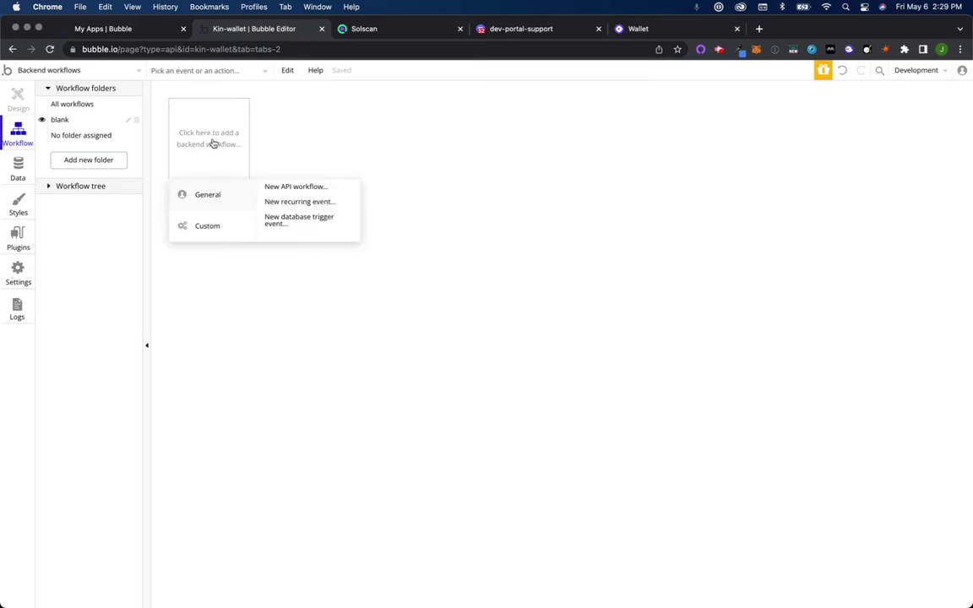
Step: Create a new API workflow named 'events'
{"action": "left_click", "coordinate": [315, 190]}
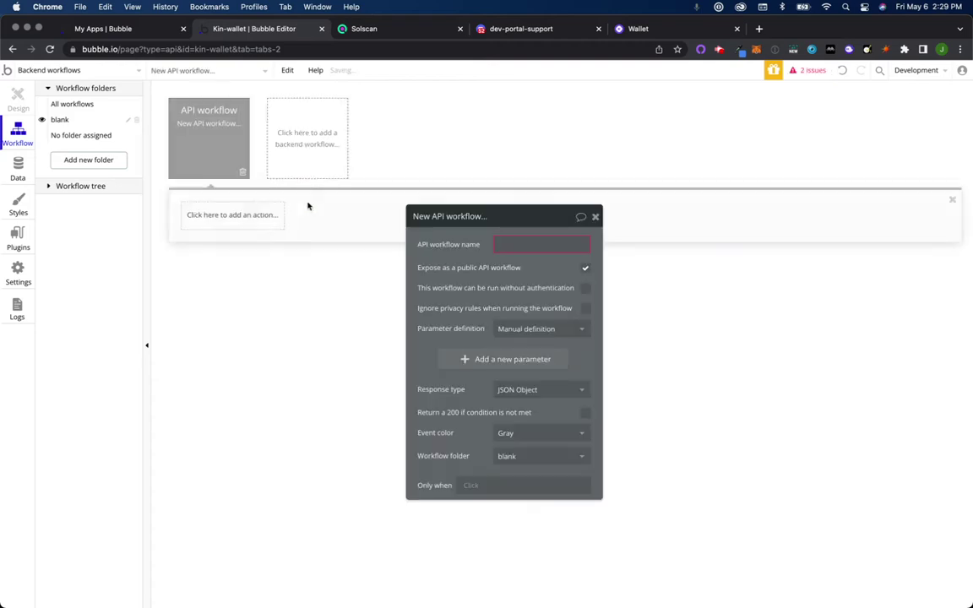
{"action": "left_click", "coordinate": [513, 245]}
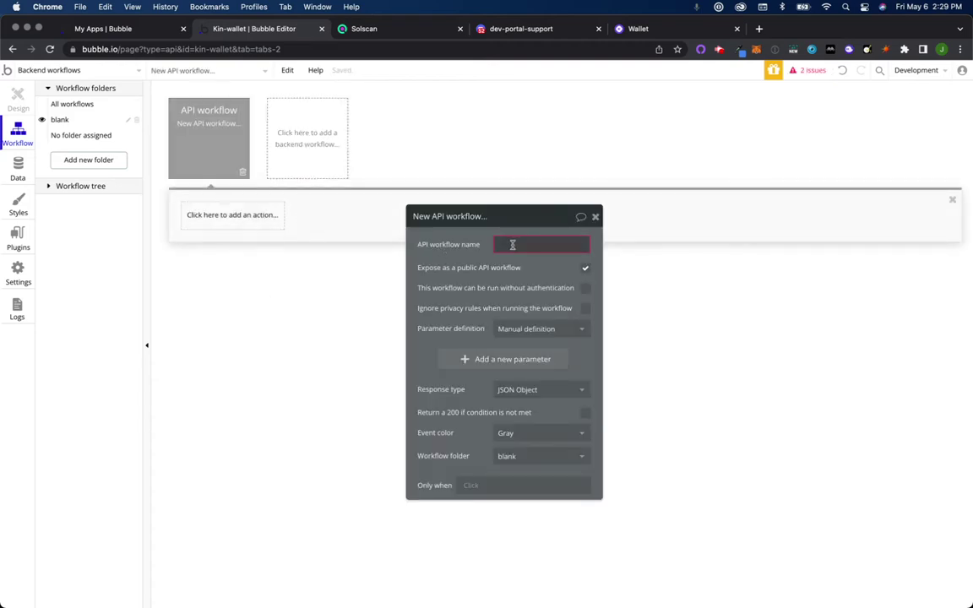
{"action": "type", "text": "events"}
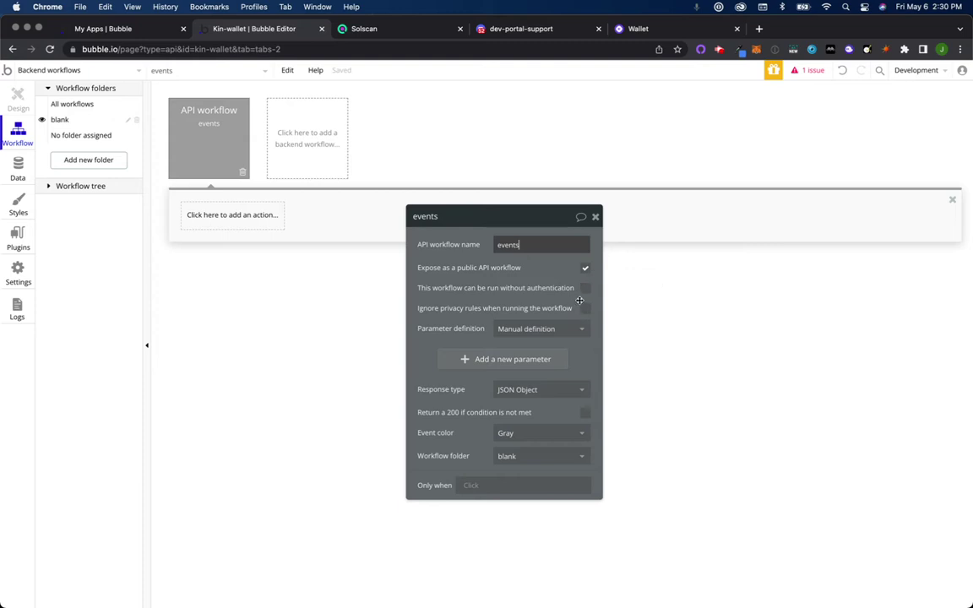
Step: Make 'events' public, runnable without authentication, and ignoring privacy rules
{"action": "left_click", "coordinate": [586, 290]}
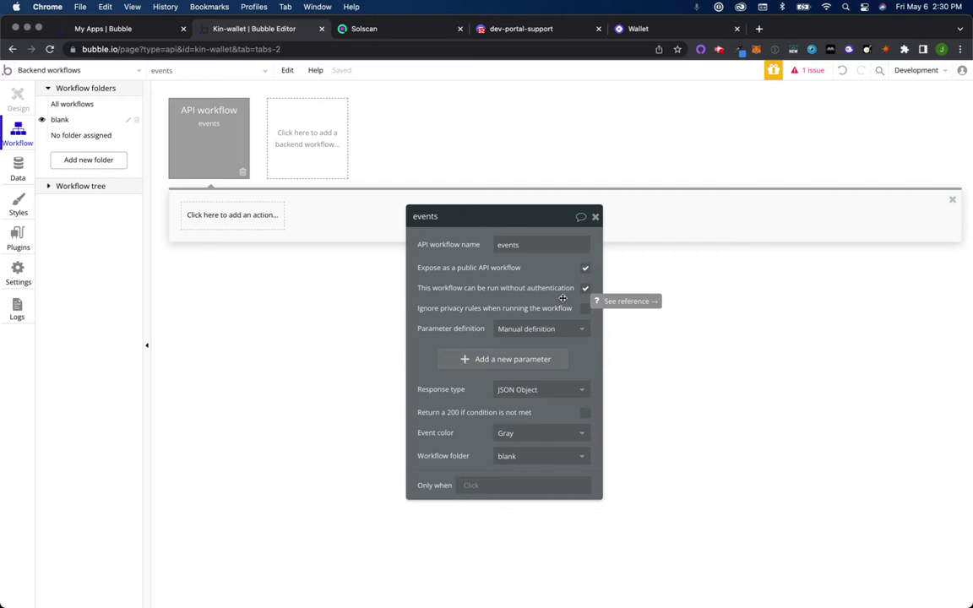
{"action": "left_click", "coordinate": [585, 268]}
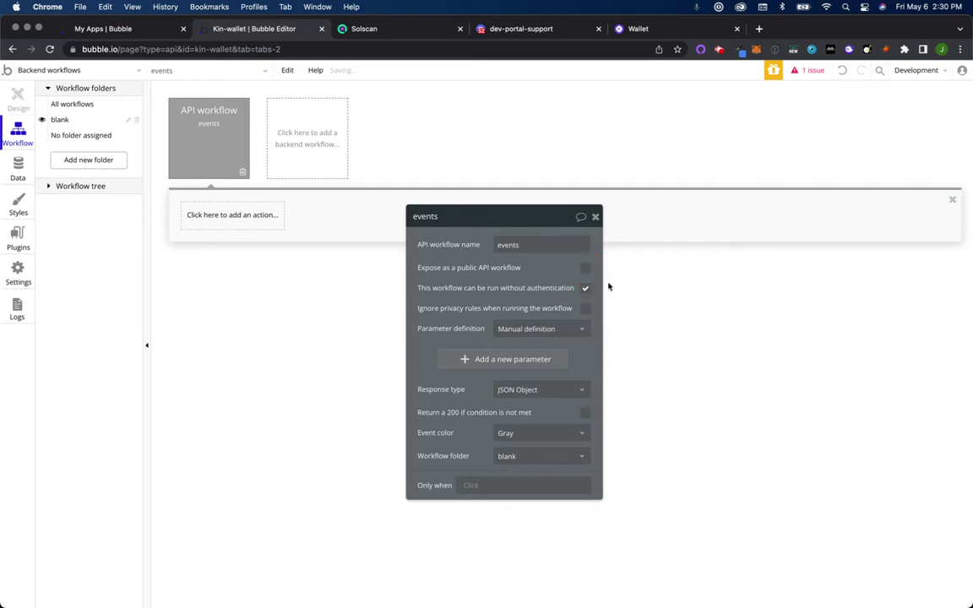
{"action": "left_click", "coordinate": [585, 288]}
{"action": "left_click", "coordinate": [586, 309]}
{"action": "left_click", "coordinate": [587, 290]}
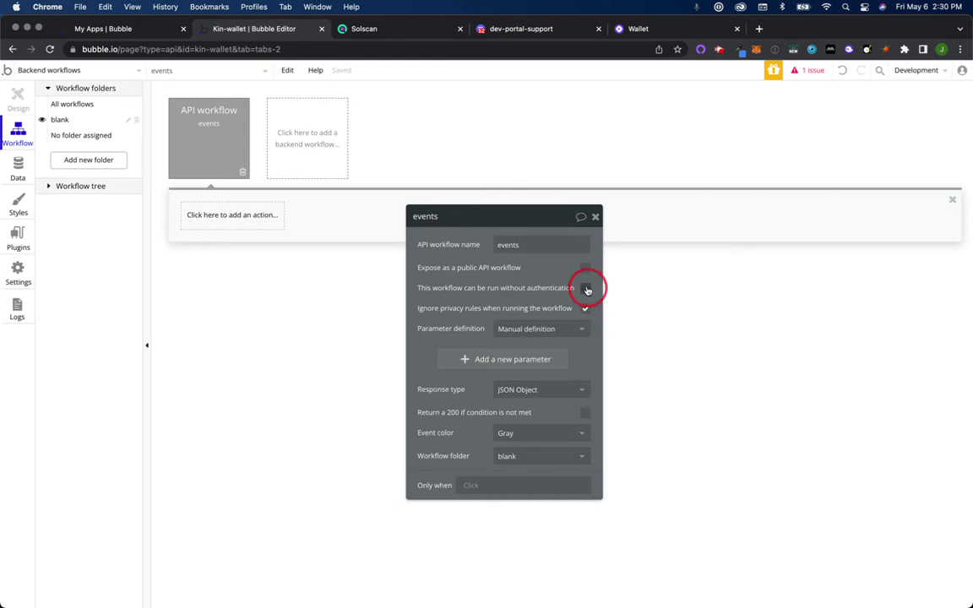
{"action": "left_click", "coordinate": [585, 268]}
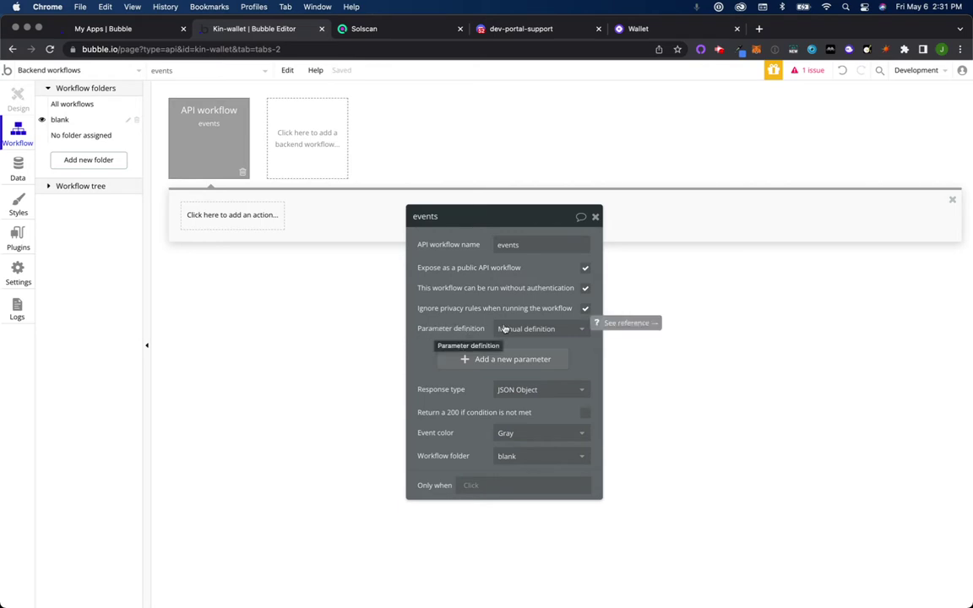
Step: Set parameter definition to 'Detect request data' with headers included, then start detecting
{"action": "left_click", "coordinate": [543, 326]}
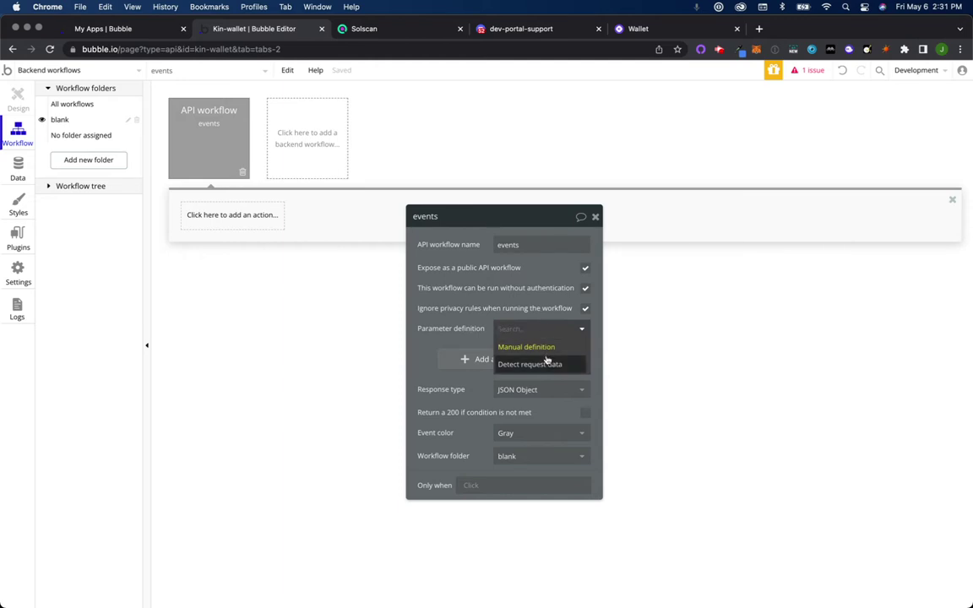
{"action": "left_click", "coordinate": [553, 364]}
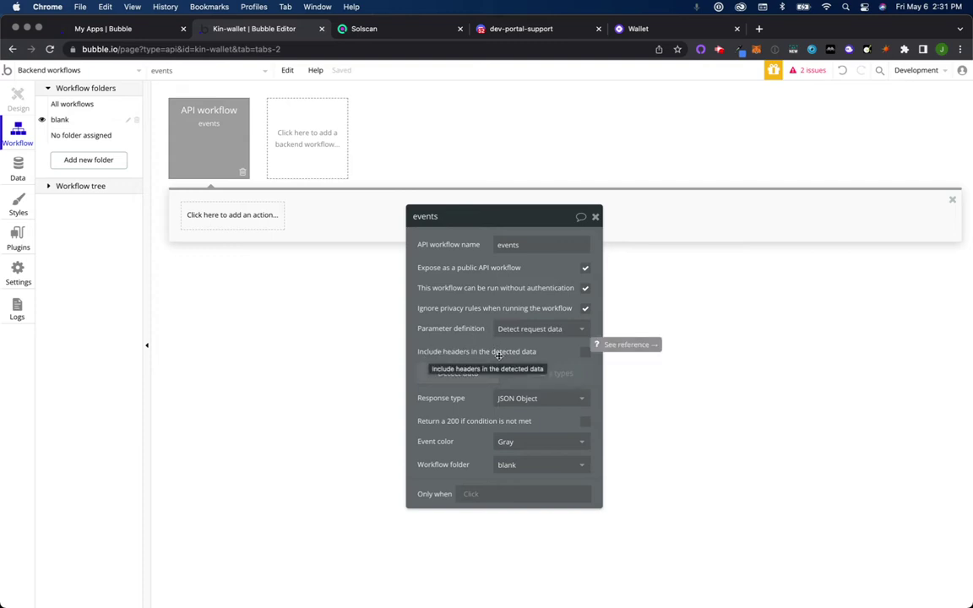
{"action": "left_click", "coordinate": [584, 353]}
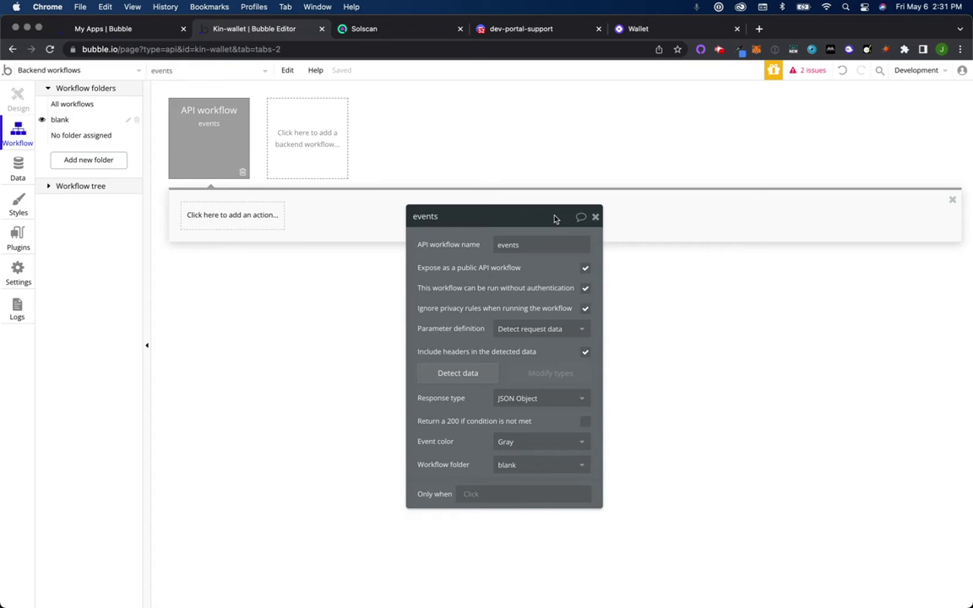
{"action": "left_click", "coordinate": [452, 376]}
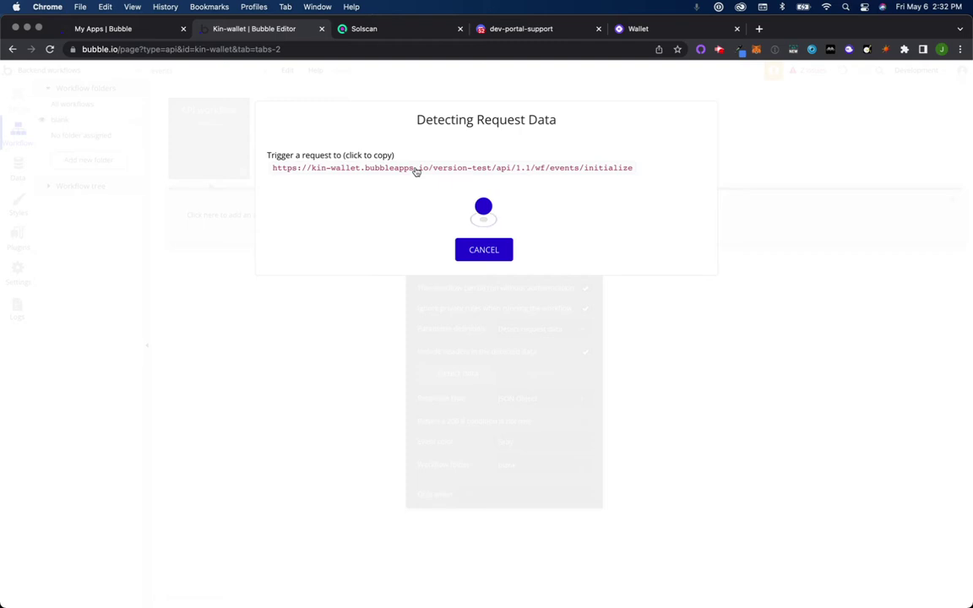
Step: Copy the events initialize URL and load the Postman site in a new tab
{"action": "left_click", "coordinate": [415, 168]}
{"action": "left_click", "coordinate": [758, 28]}
{"action": "type", "text": "postman"}
{"action": "key", "text": "Return"}
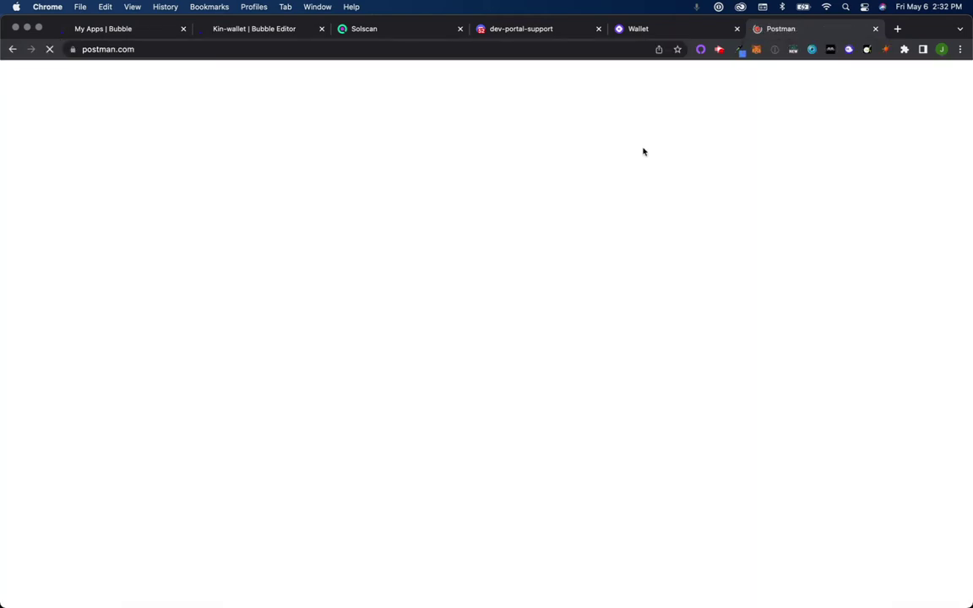
Step: Back in the Bubble editor, copy the initialize URL again
{"action": "left_click", "coordinate": [394, 35]}
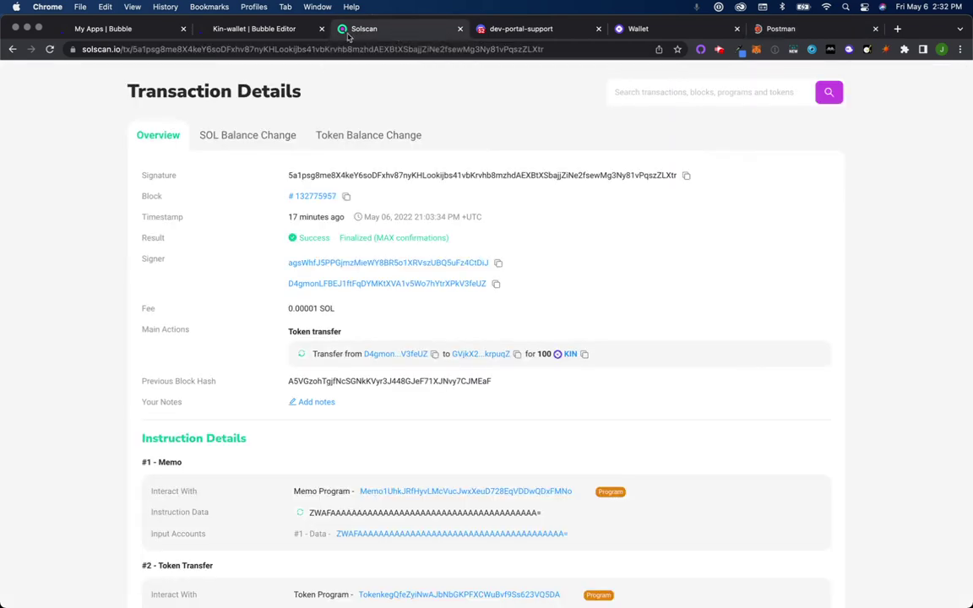
{"action": "left_click", "coordinate": [310, 37]}
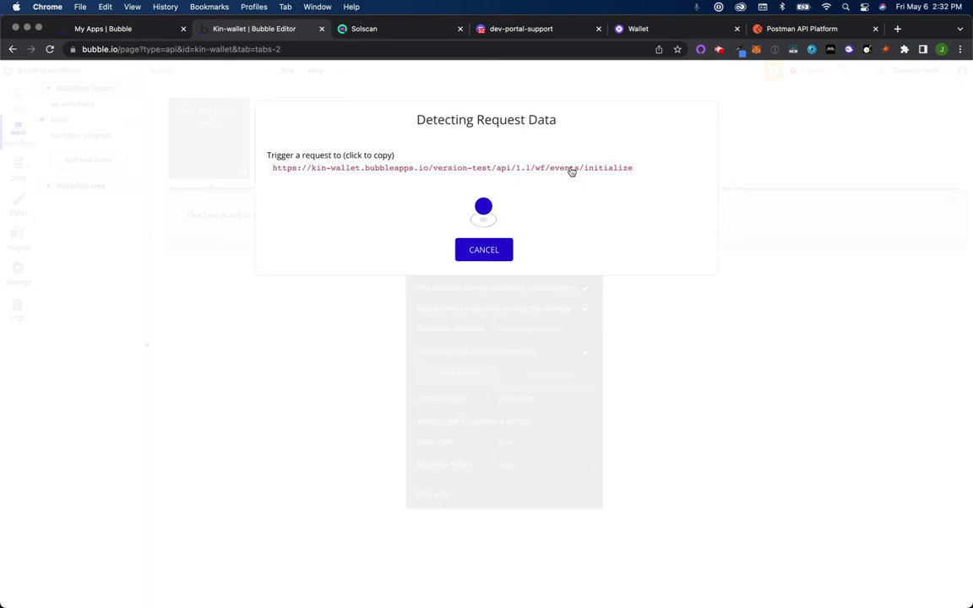
{"action": "left_click", "coordinate": [563, 173]}
Step: Scroll through the latest dev-portal-support Discord messages, then switch to the Kin wallet page
{"action": "left_click", "coordinate": [553, 30]}
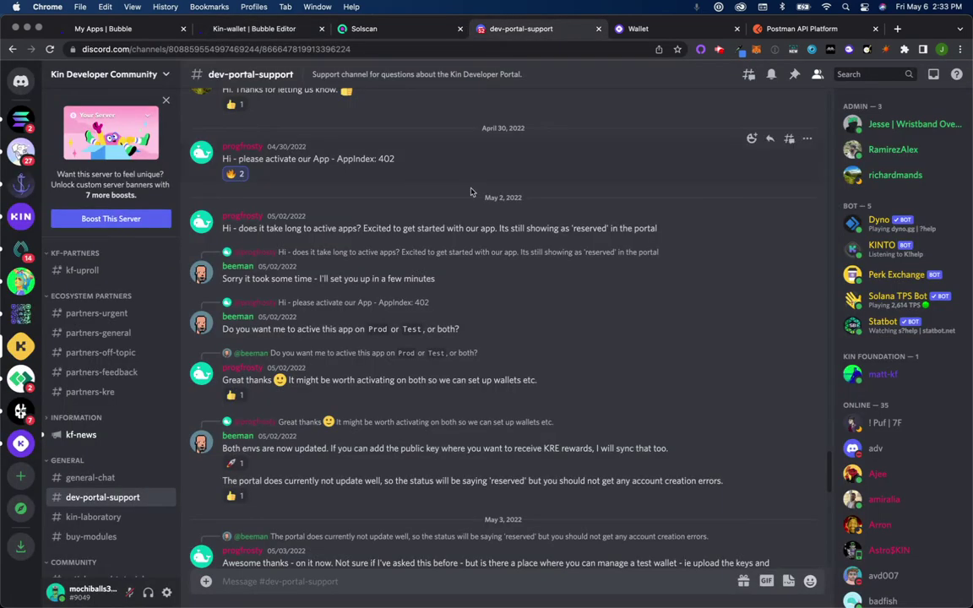
{"action": "scroll", "coordinate": [440, 338], "scroll_direction": "down", "scroll_amount": 5}
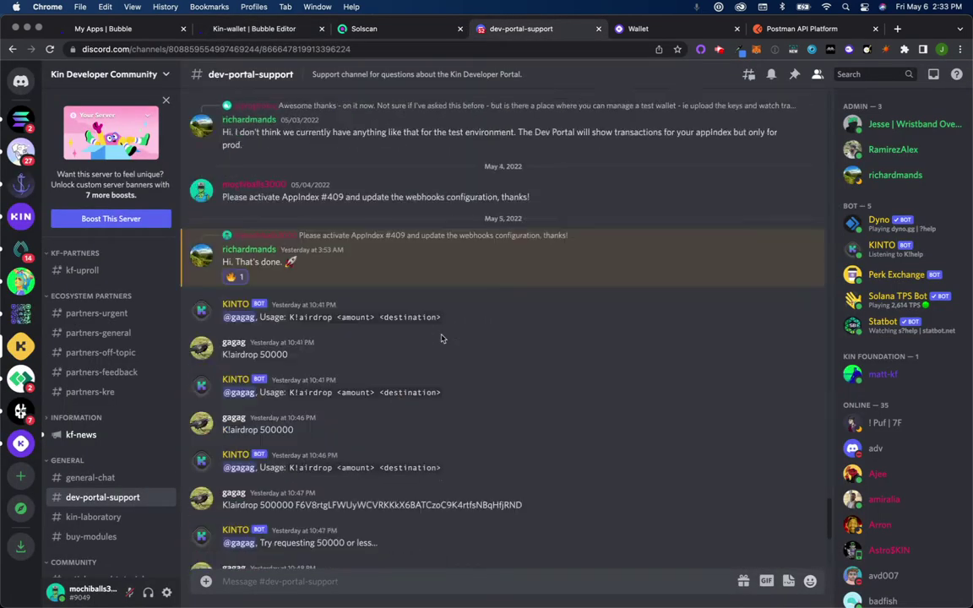
{"action": "scroll", "coordinate": [432, 388], "scroll_direction": "down", "scroll_amount": 7}
{"action": "scroll", "coordinate": [428, 403], "scroll_direction": "up", "scroll_amount": 4}
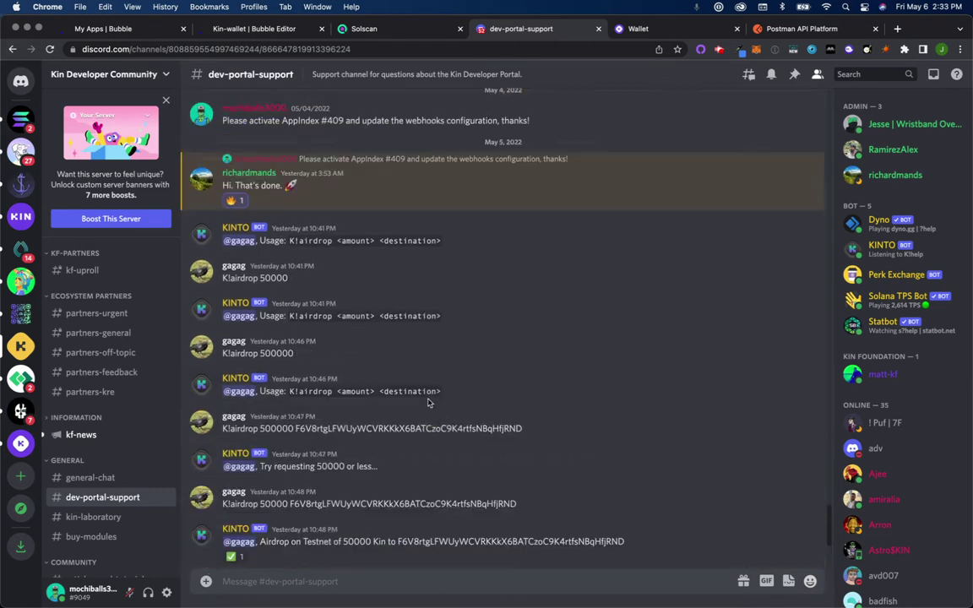
{"action": "scroll", "coordinate": [428, 403], "scroll_direction": "up", "scroll_amount": 5}
{"action": "scroll", "coordinate": [428, 403], "scroll_direction": "down", "scroll_amount": 7}
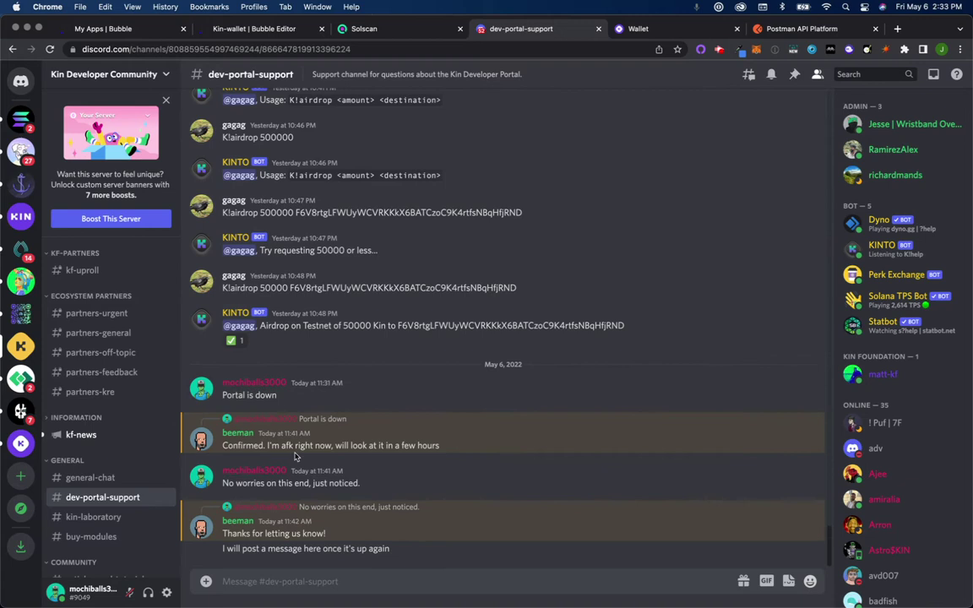
{"action": "left_click", "coordinate": [255, 28]}
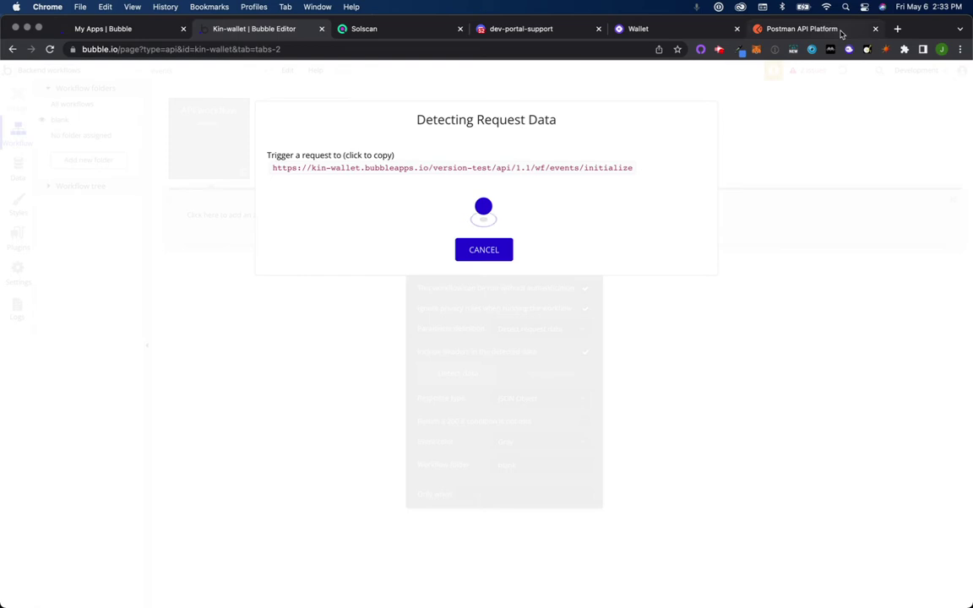
{"action": "left_click", "coordinate": [660, 33]}
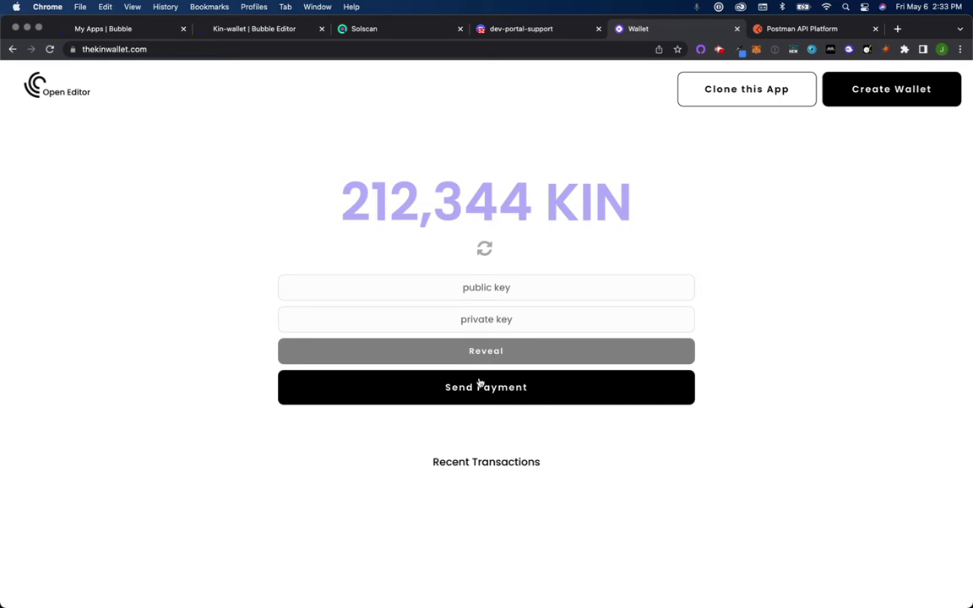
{"action": "left_click", "coordinate": [490, 391]}
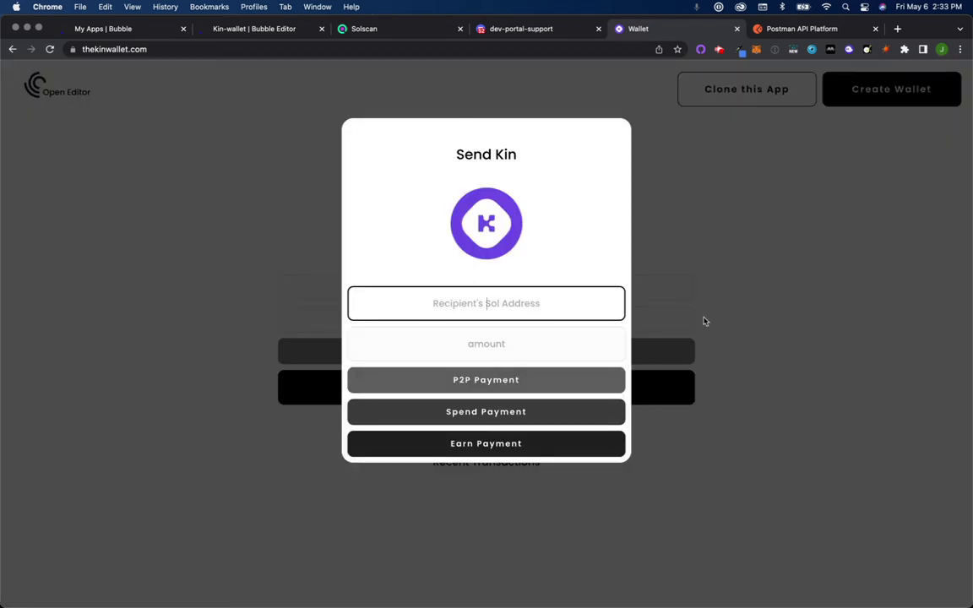
{"action": "left_click", "coordinate": [842, 202]}
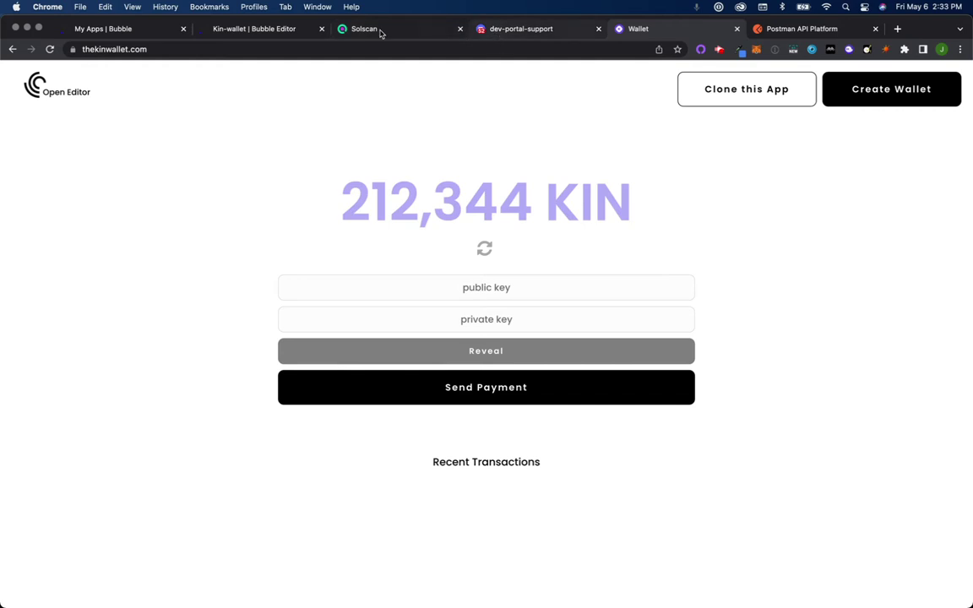
Step: In Postman's My Workspace, open the saved POST request in the Uproll collection
{"action": "left_click", "coordinate": [261, 30]}
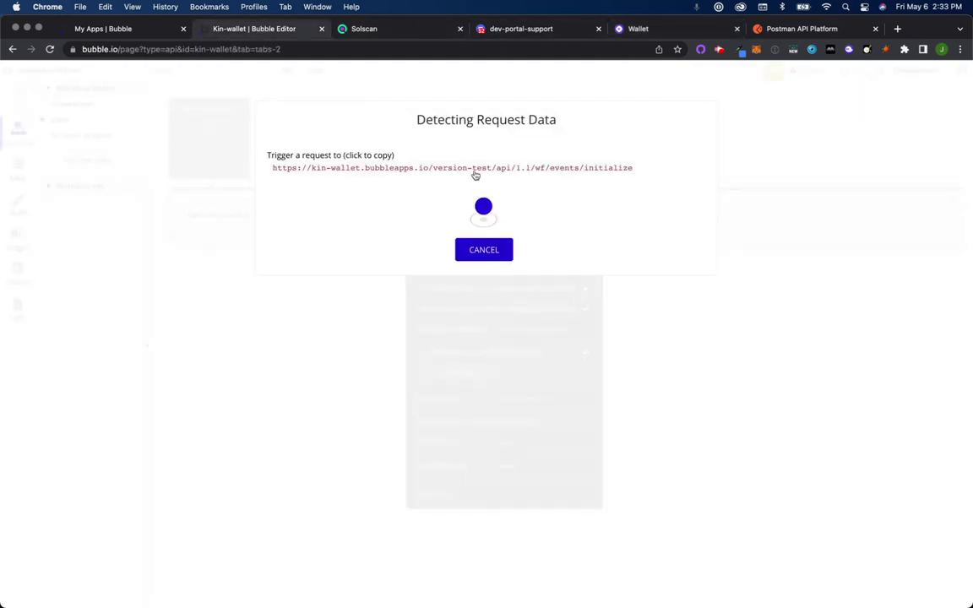
{"action": "left_click", "coordinate": [764, 29]}
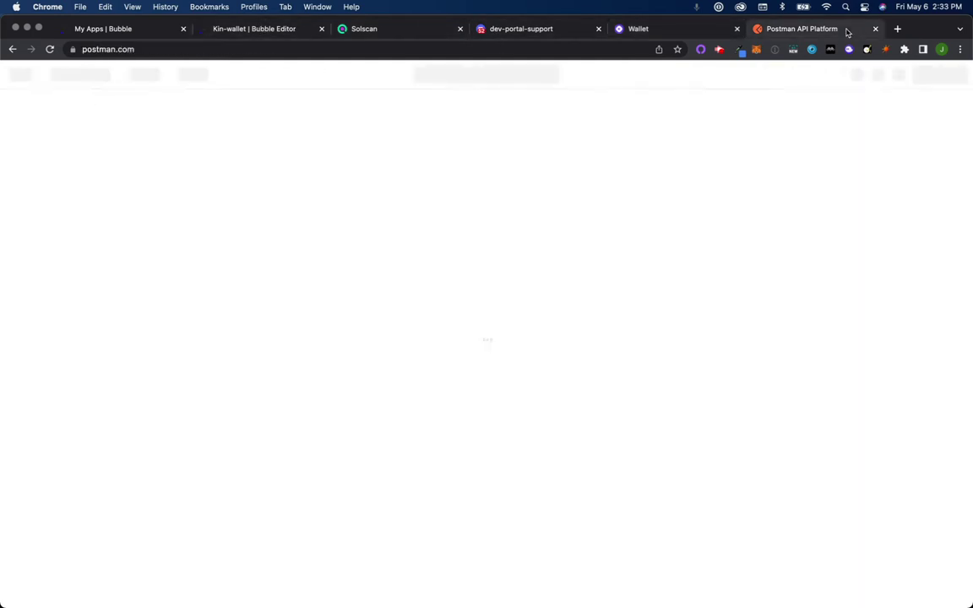
{"action": "left_click", "coordinate": [407, 201]}
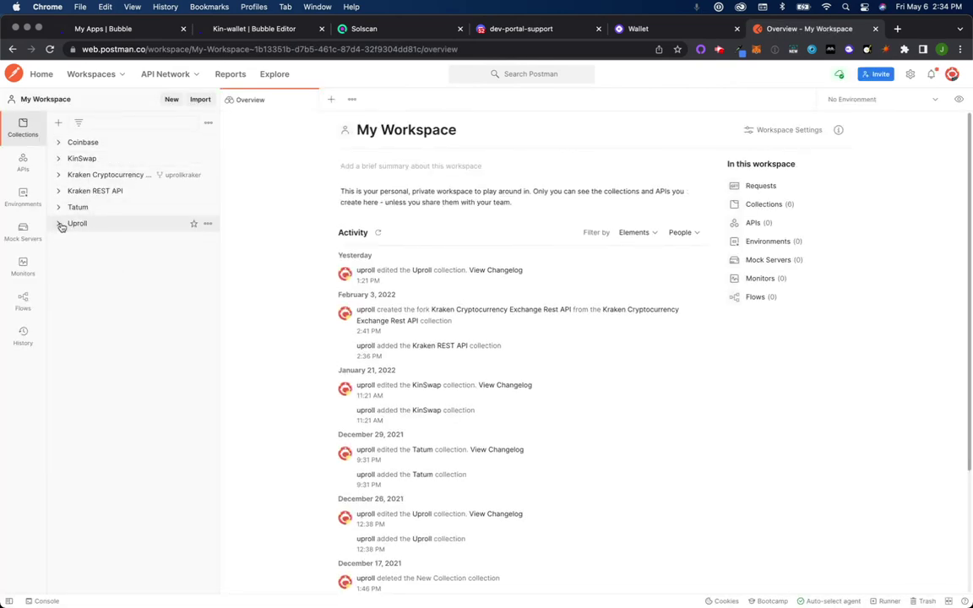
{"action": "left_click", "coordinate": [58, 222]}
{"action": "left_click", "coordinate": [131, 256]}
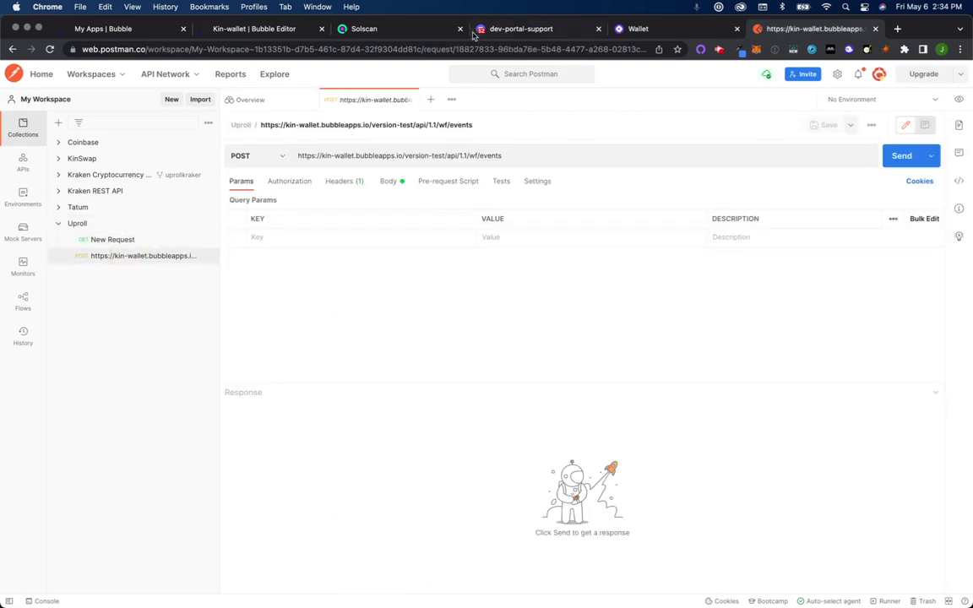
Step: Paste the events/initialize URL into the request, review its JSON body, and send it
{"action": "triple_click", "coordinate": [460, 156]}
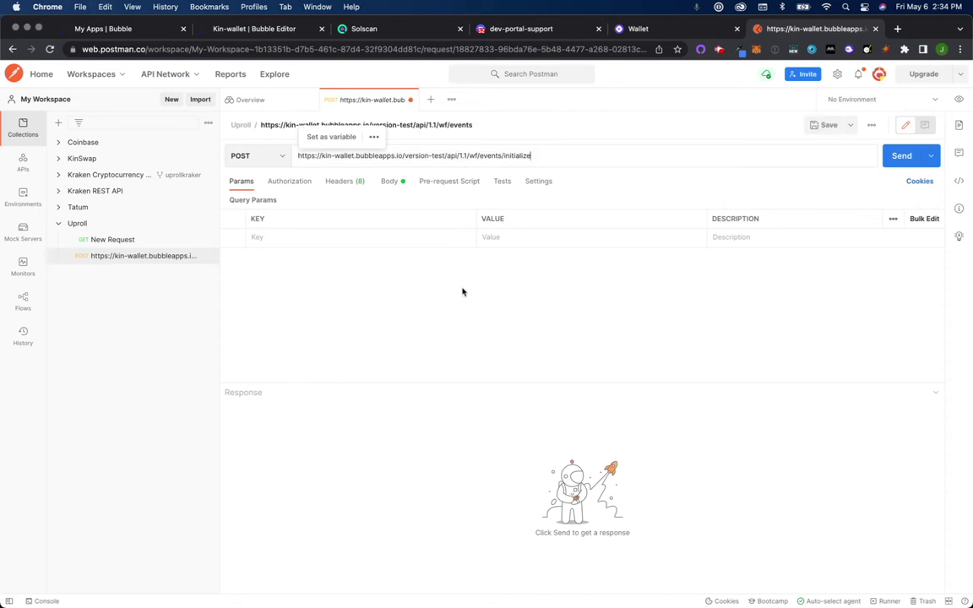
{"action": "left_click", "coordinate": [462, 292]}
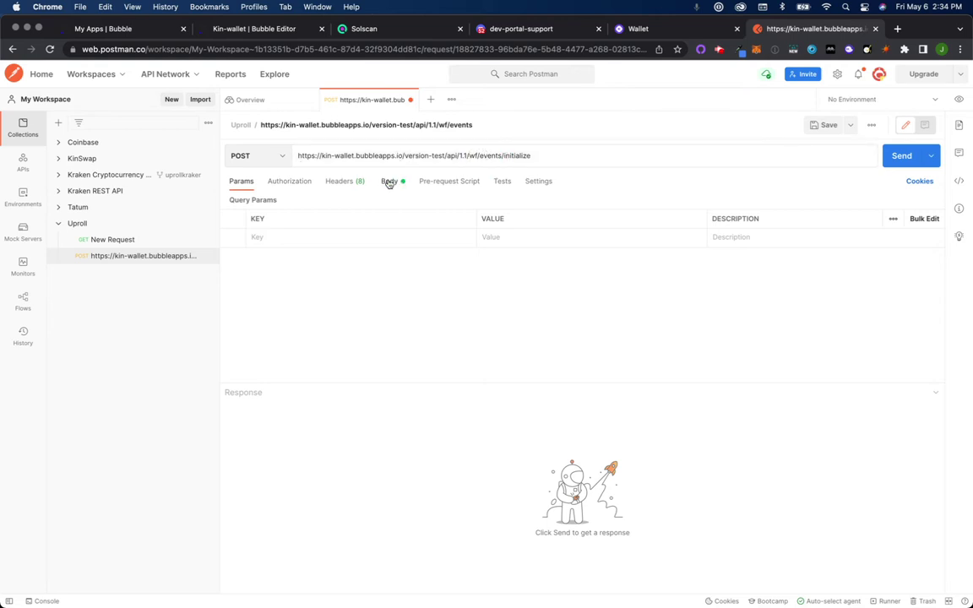
{"action": "left_click", "coordinate": [389, 182]}
{"action": "scroll", "coordinate": [412, 269], "scroll_direction": "down", "scroll_amount": 3}
{"action": "scroll", "coordinate": [412, 269], "scroll_direction": "up", "scroll_amount": 3}
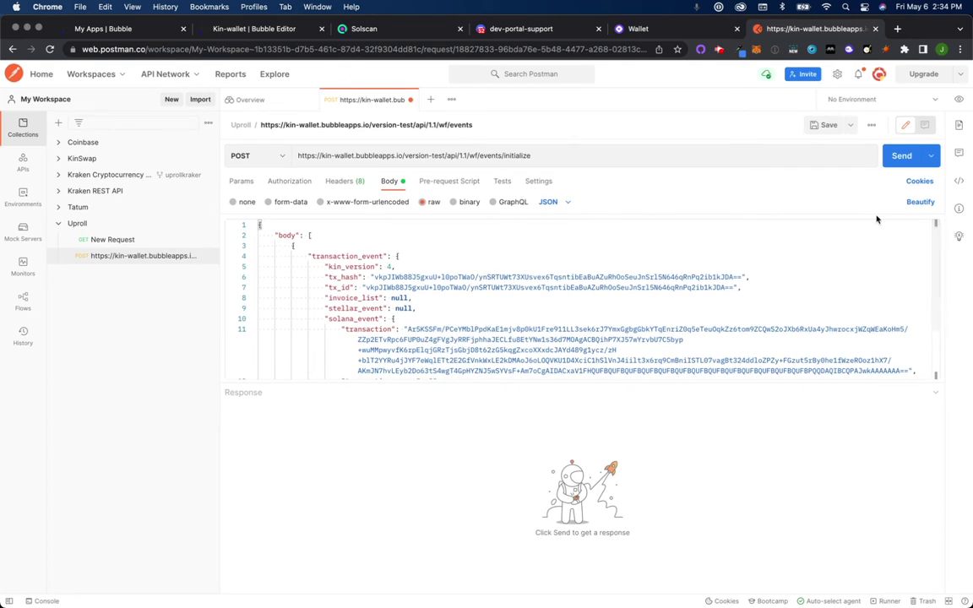
{"action": "left_click", "coordinate": [898, 156]}
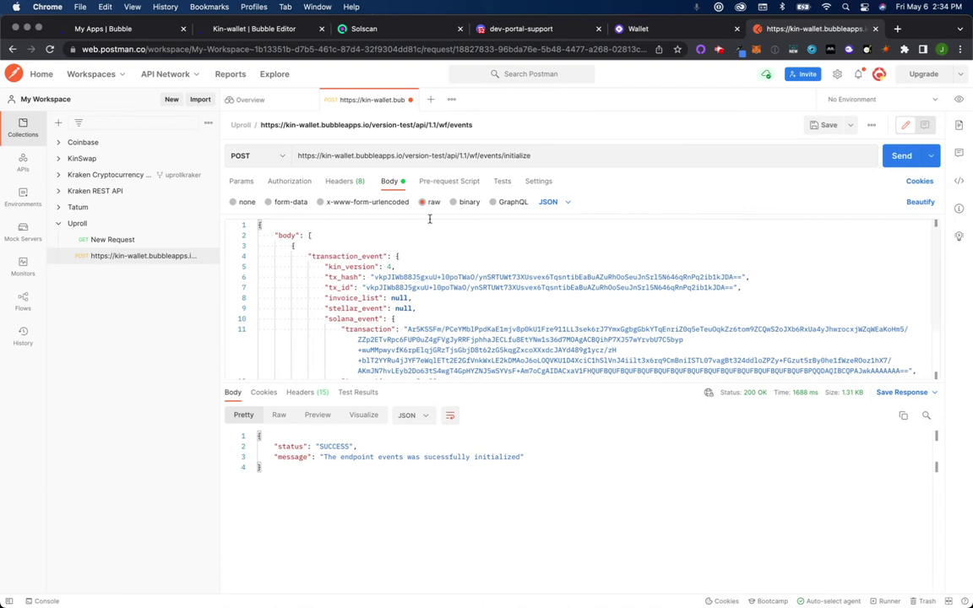
{"action": "left_click", "coordinate": [253, 34]}
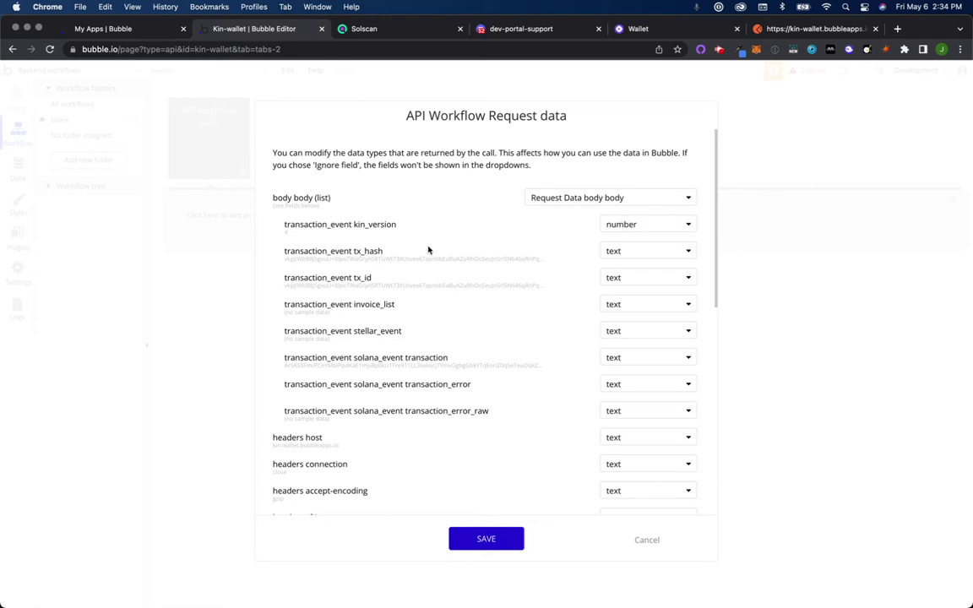
Step: Review the detected transaction_event and header field types, then save them
{"action": "scroll", "coordinate": [428, 250], "scroll_direction": "down", "scroll_amount": 5}
{"action": "scroll", "coordinate": [428, 250], "scroll_direction": "up", "scroll_amount": 5}
{"action": "scroll", "coordinate": [484, 392], "scroll_direction": "down", "scroll_amount": 10}
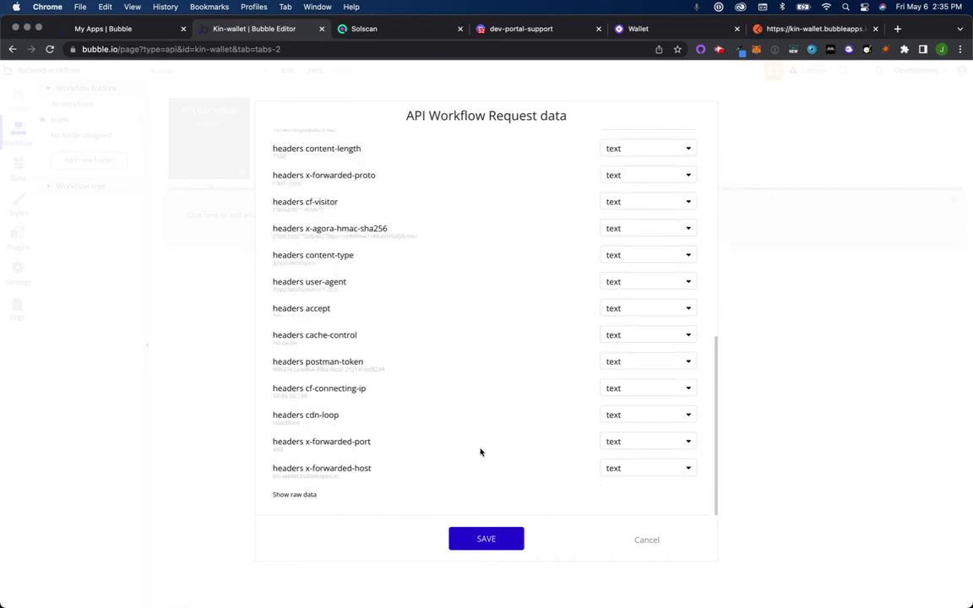
{"action": "left_click", "coordinate": [480, 538]}
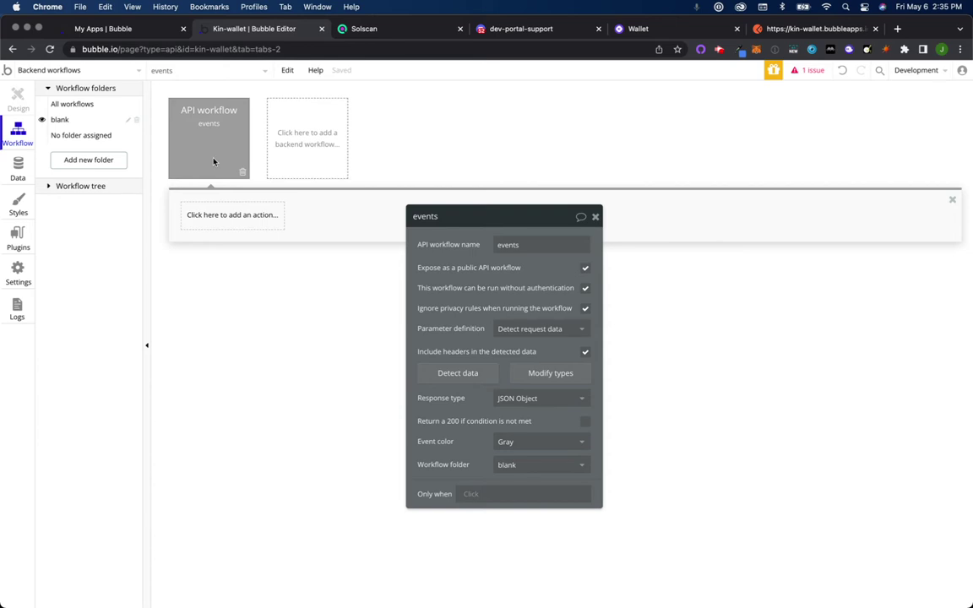
Step: Remove '/initialize' and 'version-test' from the Postman request URL
{"action": "left_click", "coordinate": [790, 29]}
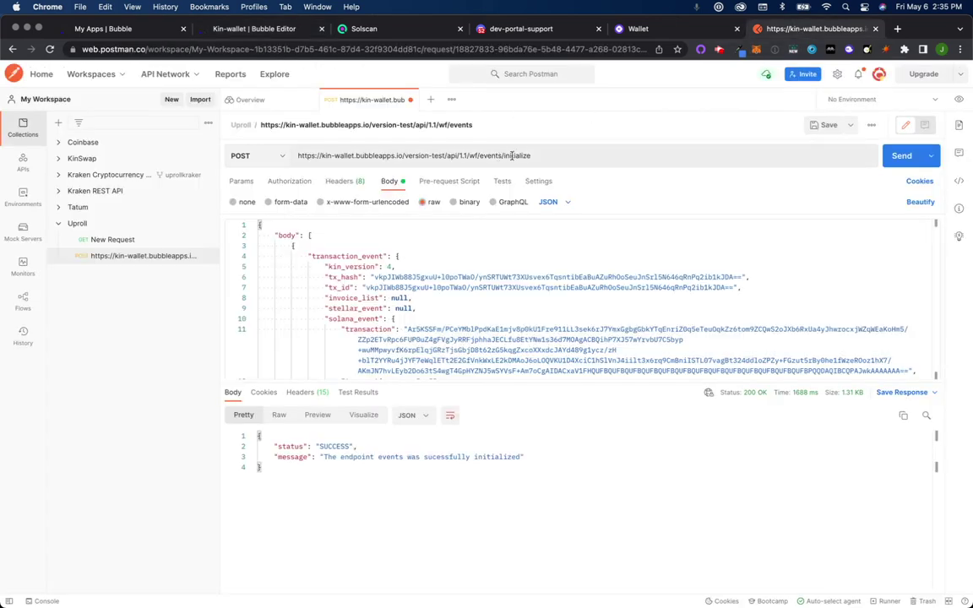
{"action": "left_click", "coordinate": [539, 156]}
{"action": "left_click_drag", "start_coordinate": [537, 155], "coordinate": [499, 156]}
{"action": "key", "text": "BackSpace"}
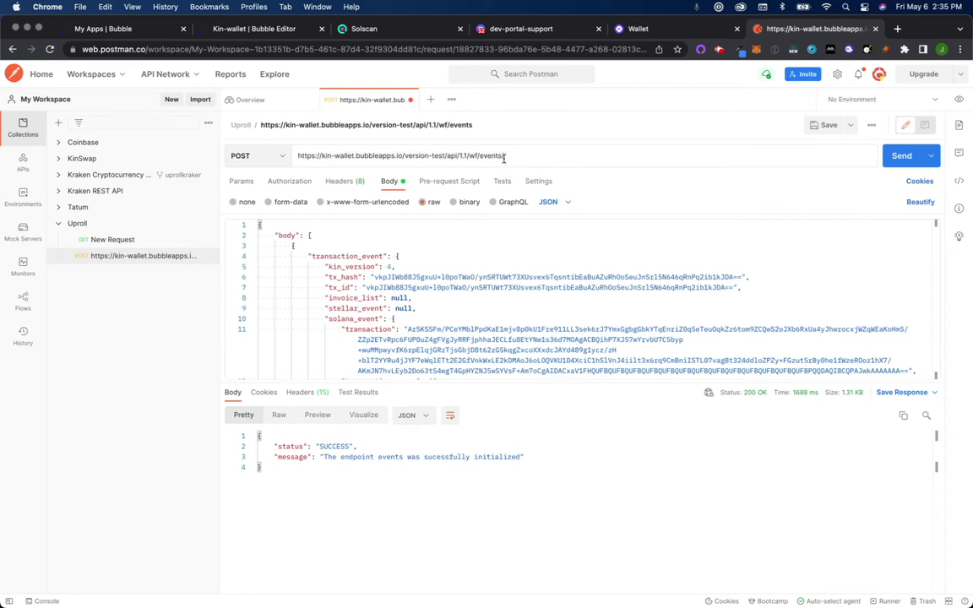
{"action": "left_click", "coordinate": [403, 157]}
{"action": "left_click_drag", "start_coordinate": [404, 157], "coordinate": [445, 157]}
{"action": "key", "text": "BackSpace"}
{"action": "key", "text": "BackSpace"}
{"action": "left_click", "coordinate": [478, 156]}
{"action": "left_click_drag", "start_coordinate": [478, 156], "coordinate": [256, 155]}
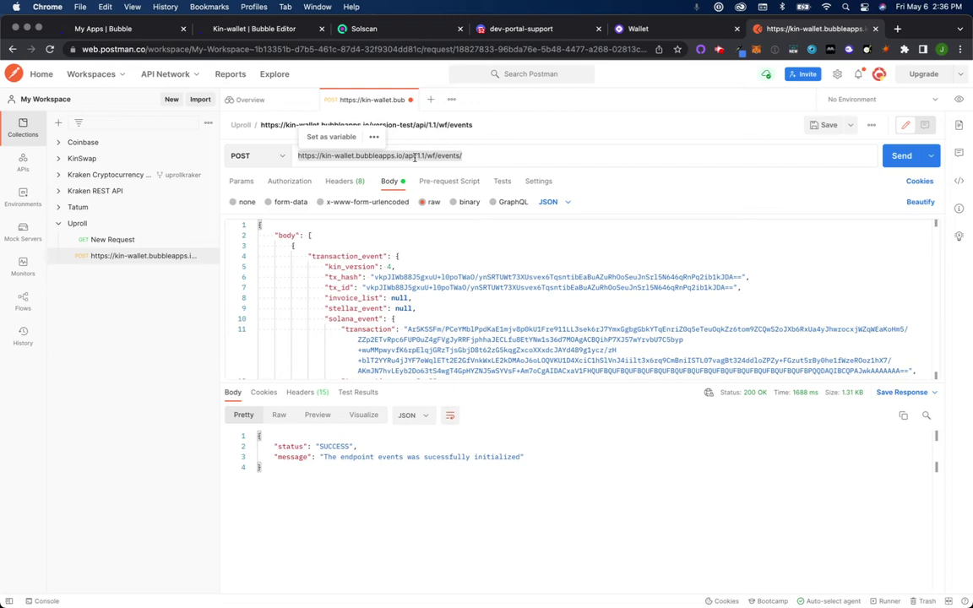
{"action": "right_click", "coordinate": [413, 157]}
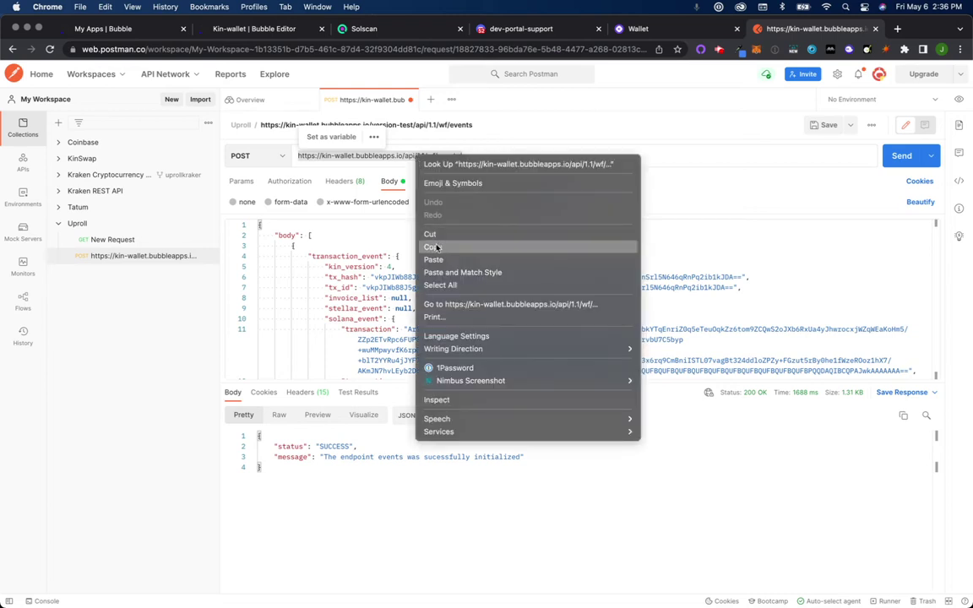
{"action": "left_click", "coordinate": [434, 246]}
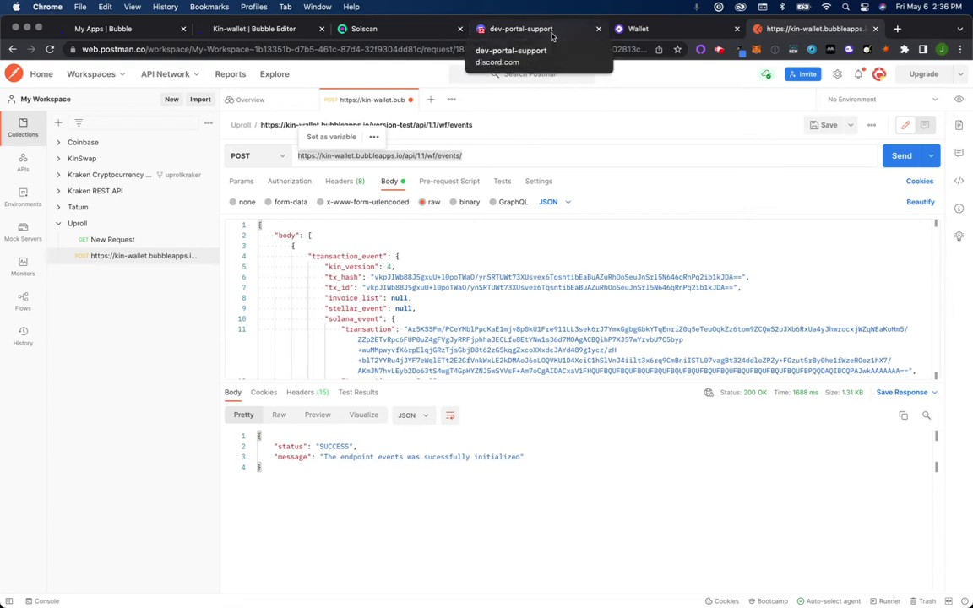
Step: Check the dev-portal-support Discord channel, then return to the Kin-wallet Bubble editor
{"action": "left_click", "coordinate": [552, 32]}
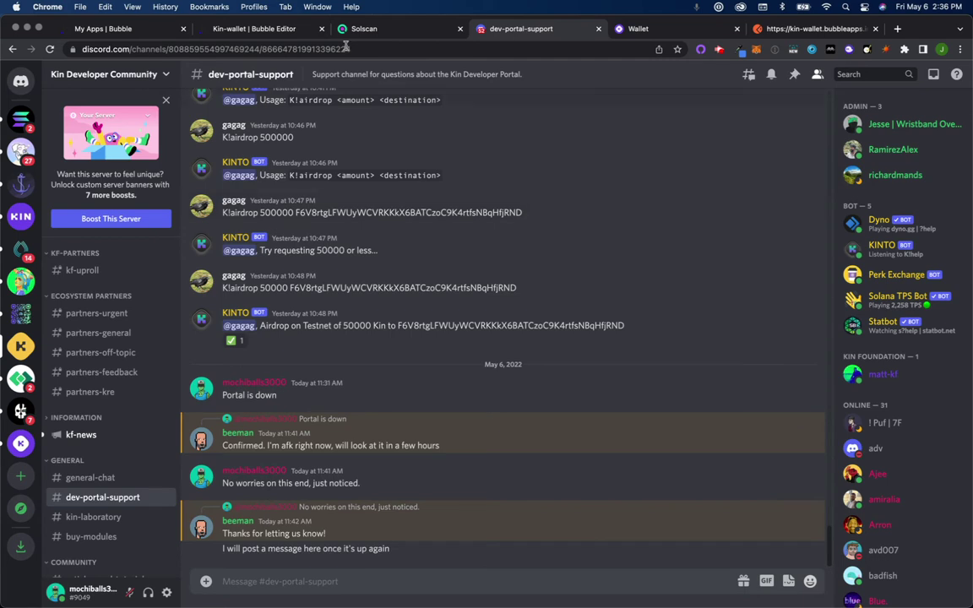
{"action": "left_click", "coordinate": [297, 34]}
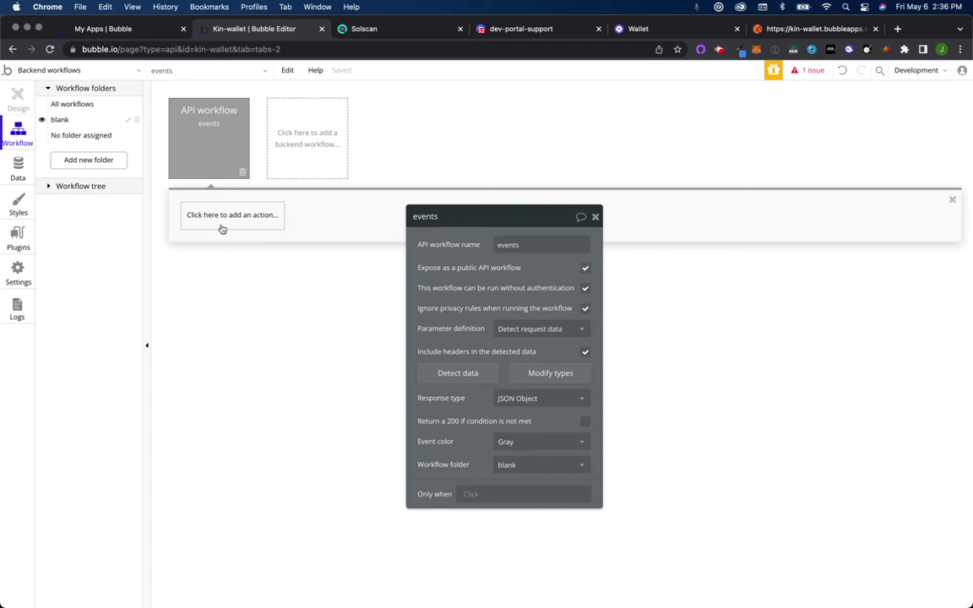
Step: Add a Decode Webhook action as the first step of the events workflow
{"action": "left_click", "coordinate": [594, 219]}
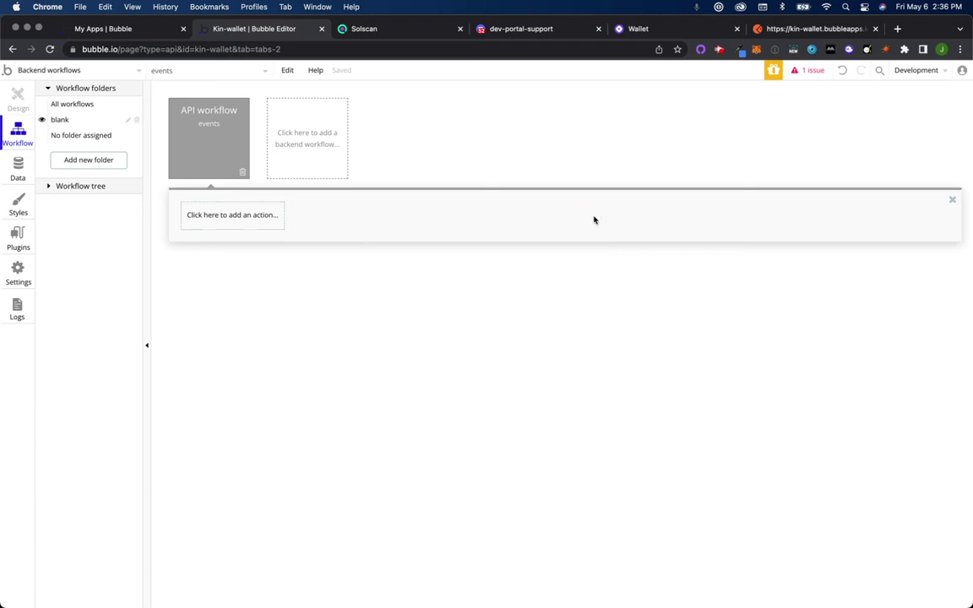
{"action": "left_click", "coordinate": [234, 214]}
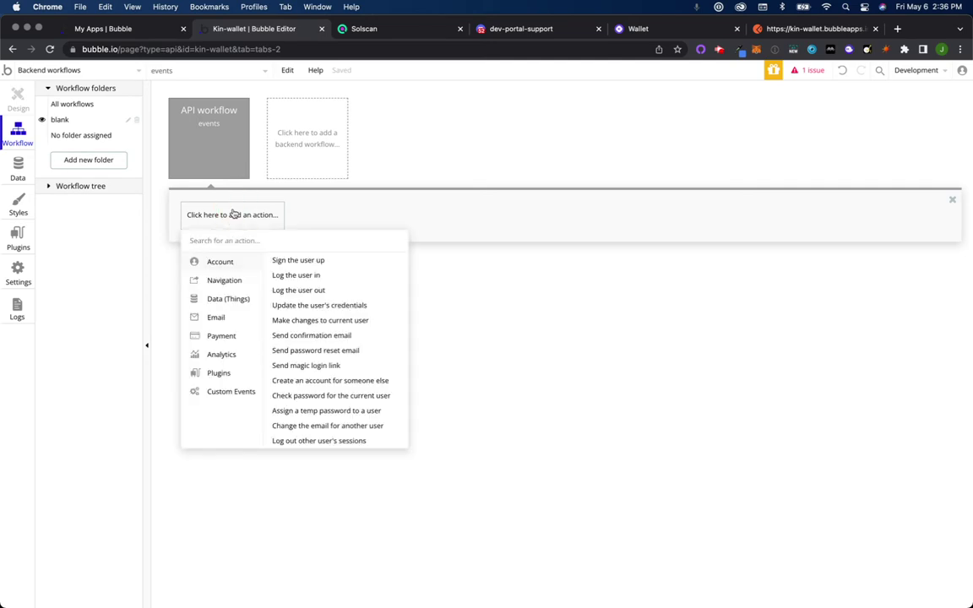
{"action": "type", "text": "decode"}
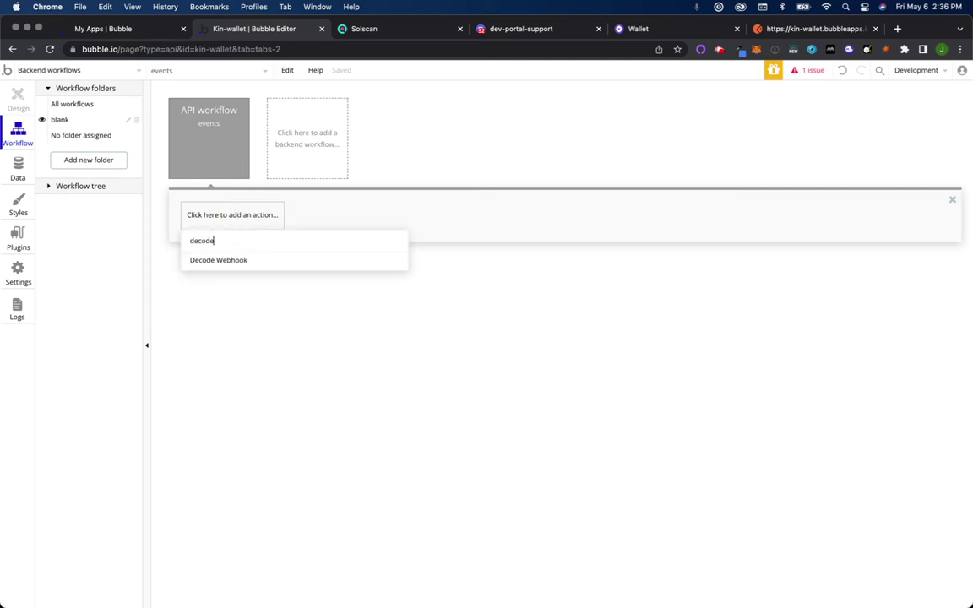
{"action": "left_click", "coordinate": [252, 261]}
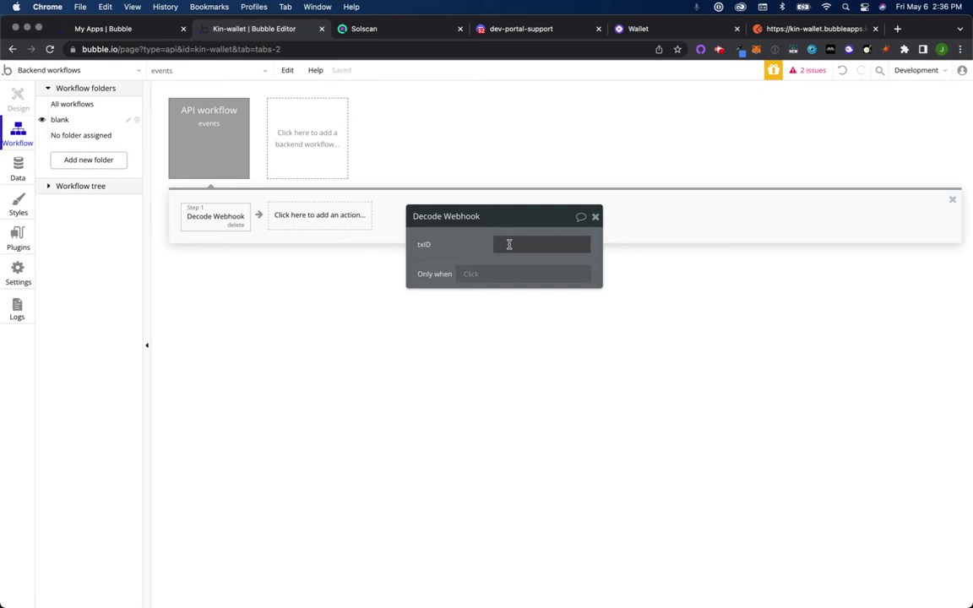
Step: Set txID to Request Data's body:last item's transaction_event tx_id
{"action": "left_click", "coordinate": [509, 244]}
{"action": "left_click", "coordinate": [620, 246]}
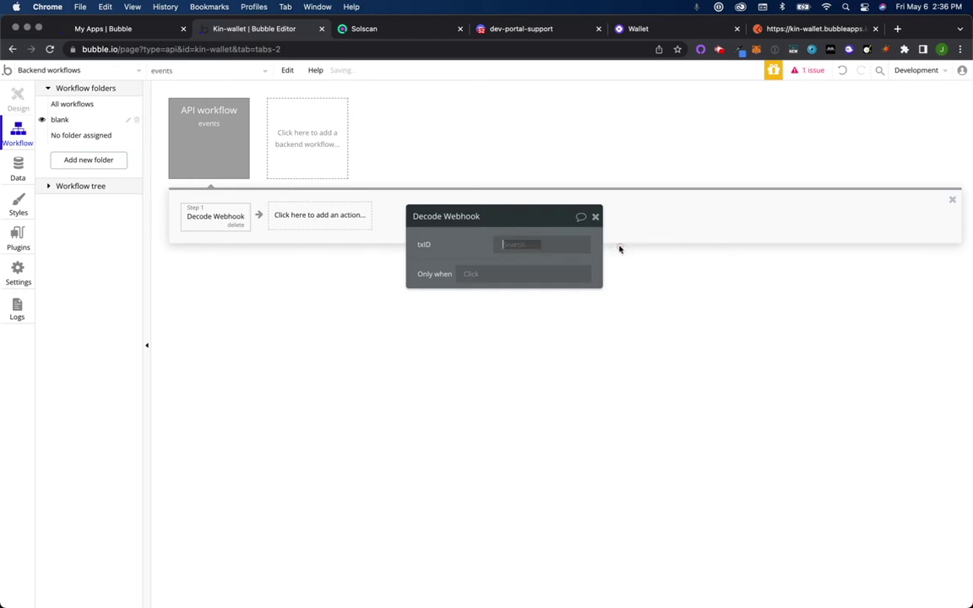
{"action": "left_click", "coordinate": [581, 277]}
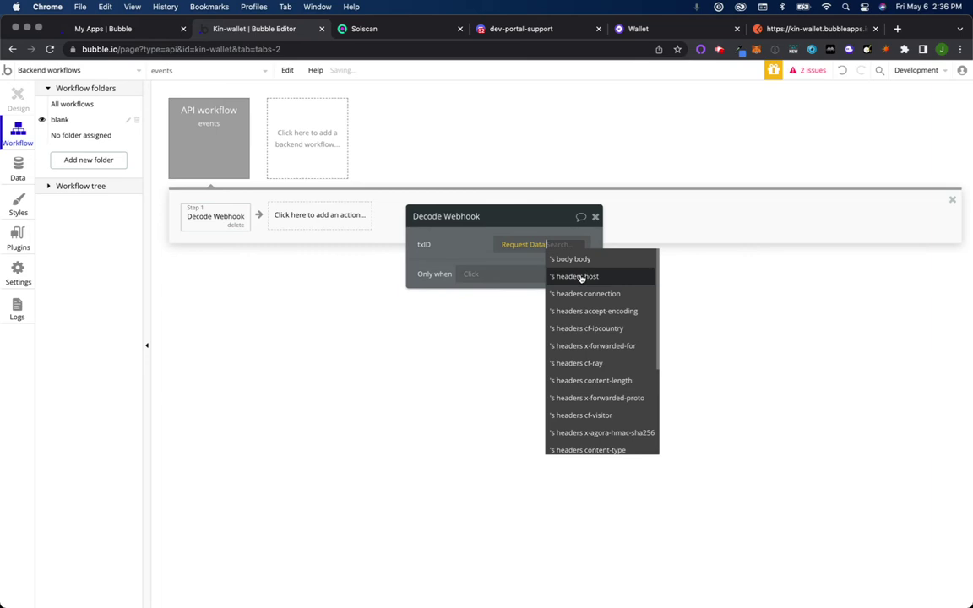
{"action": "left_click", "coordinate": [586, 260]}
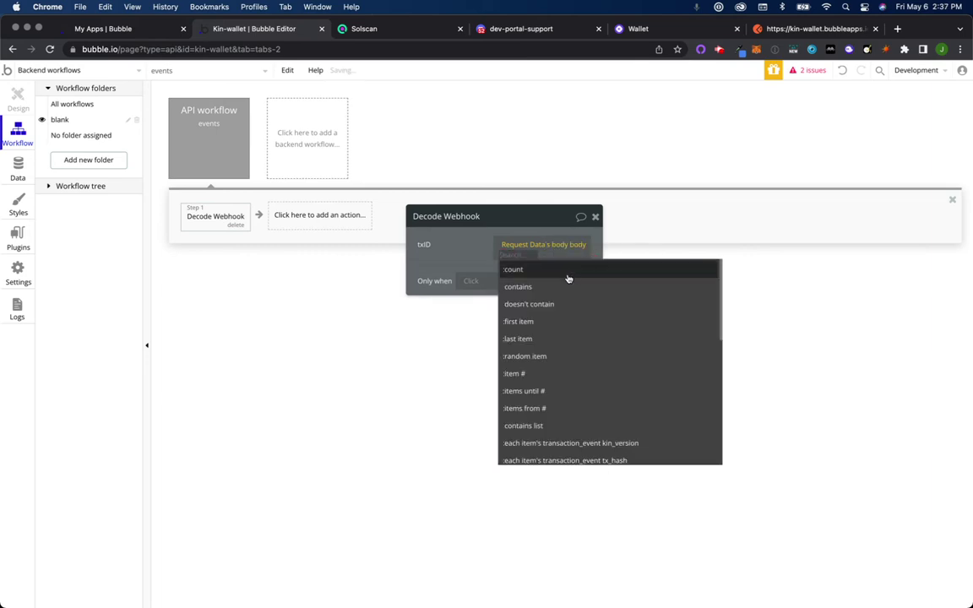
{"action": "left_click", "coordinate": [545, 346]}
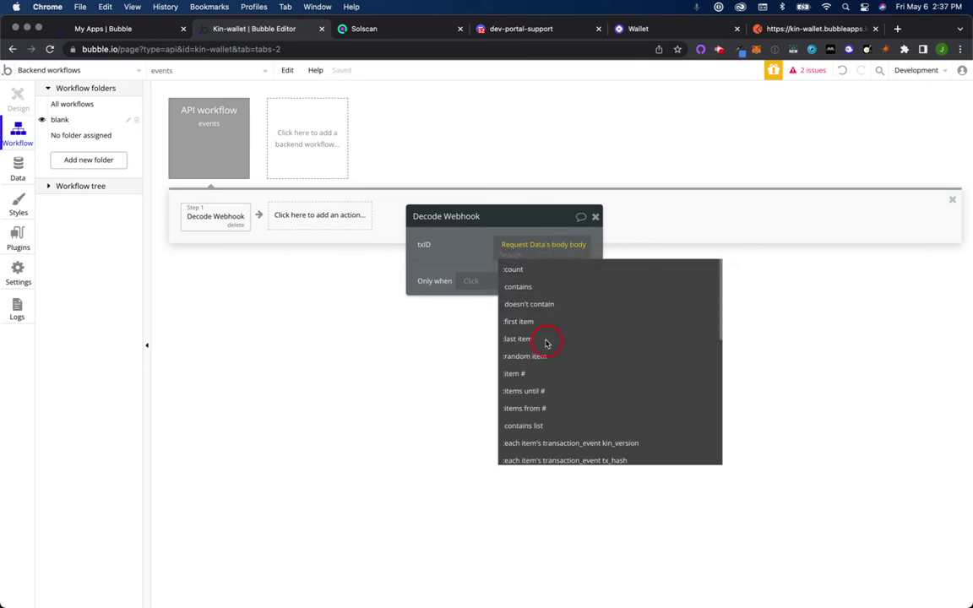
{"action": "type", "text": "tx"}
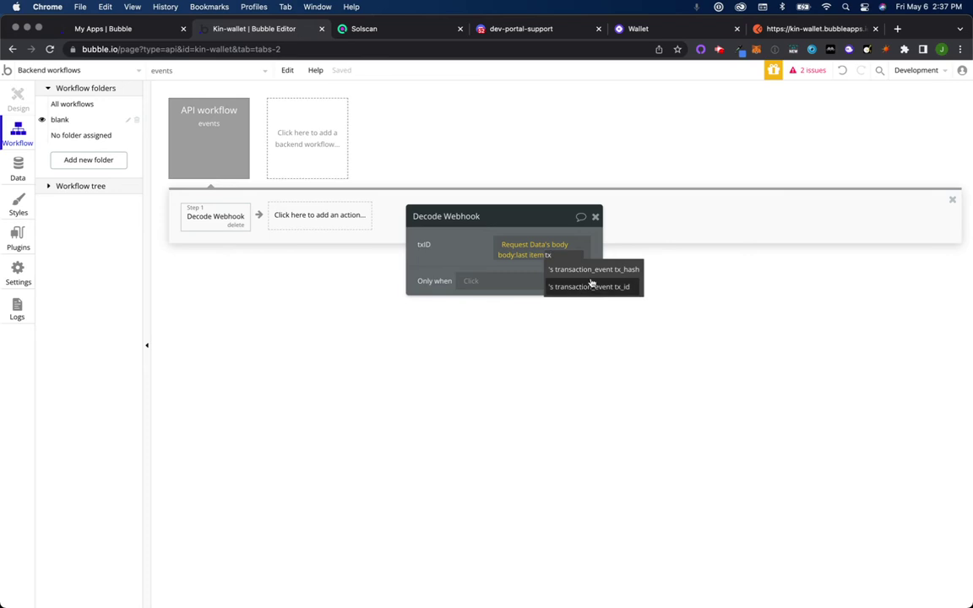
{"action": "left_click", "coordinate": [597, 286]}
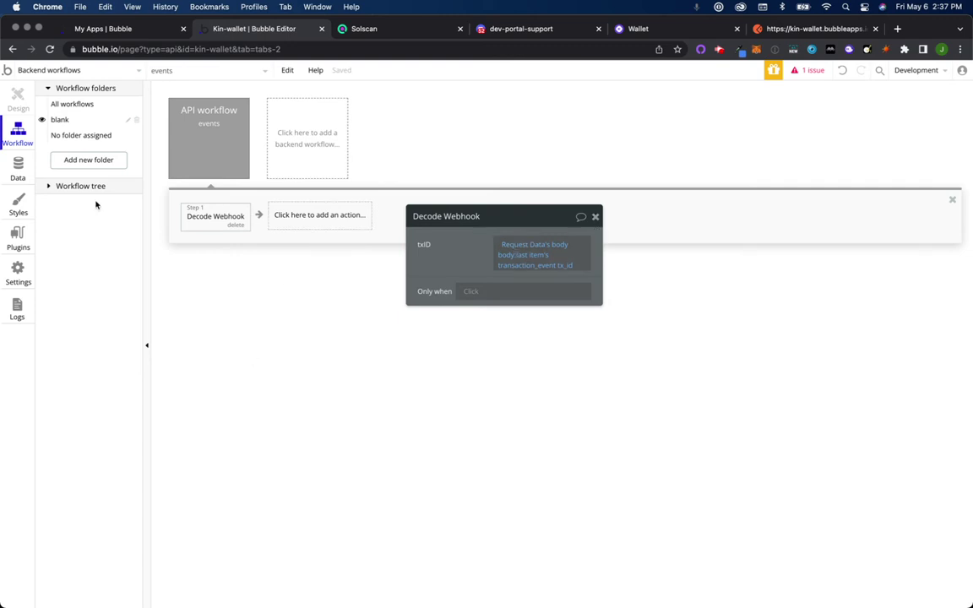
Step: List all backend workflows and inspect the events workflow's Decode Webhook, Create Transactions and Get Transaction Data steps
{"action": "left_click", "coordinate": [74, 106]}
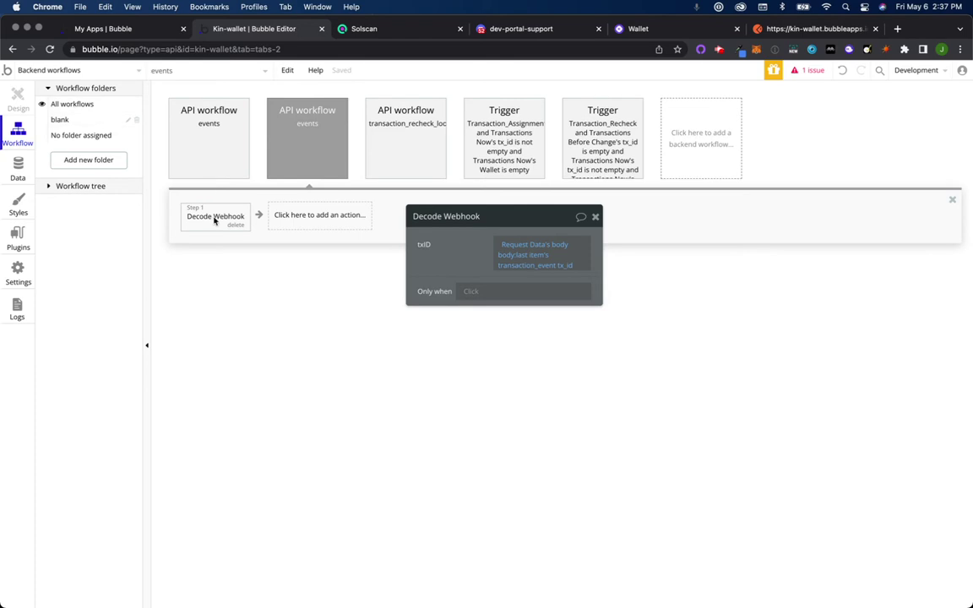
{"action": "left_click", "coordinate": [199, 131]}
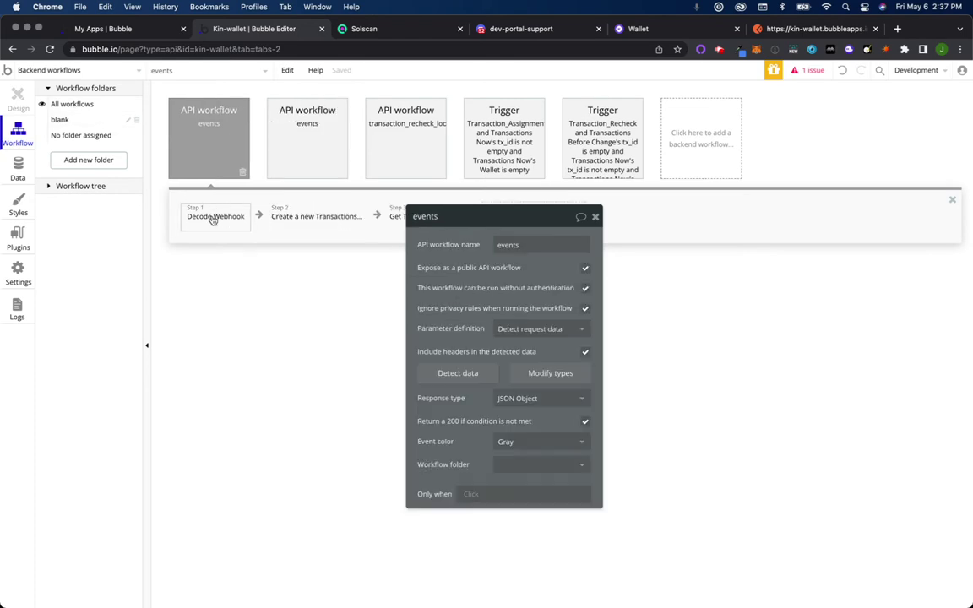
{"action": "left_click", "coordinate": [214, 217]}
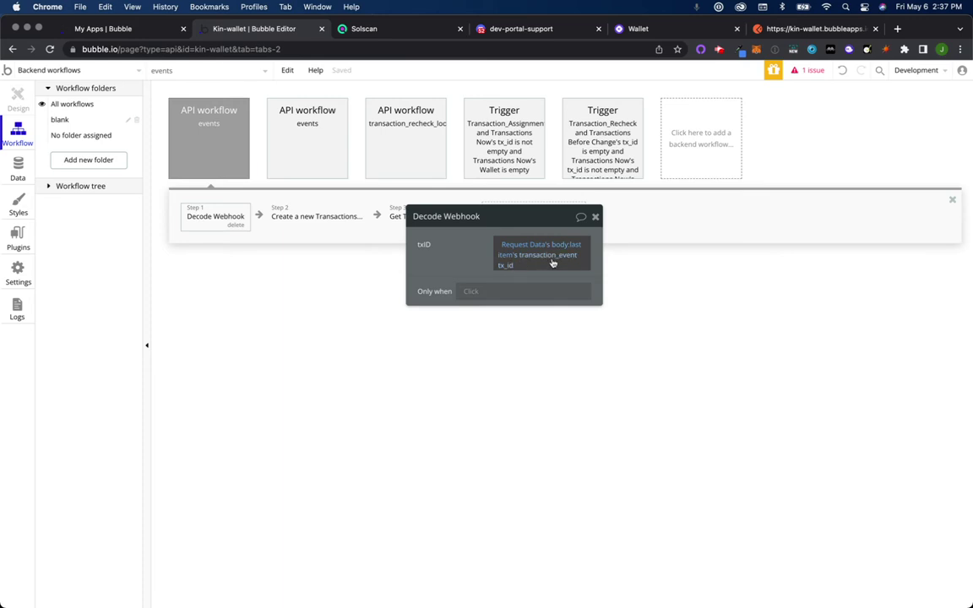
{"action": "left_click_drag", "start_coordinate": [526, 225], "coordinate": [424, 348]}
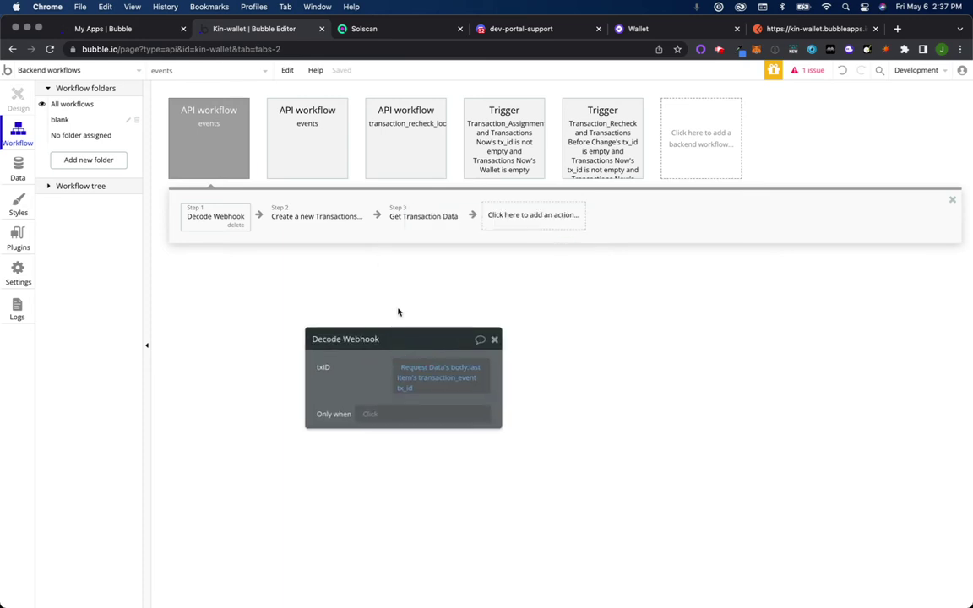
{"action": "left_click", "coordinate": [319, 221]}
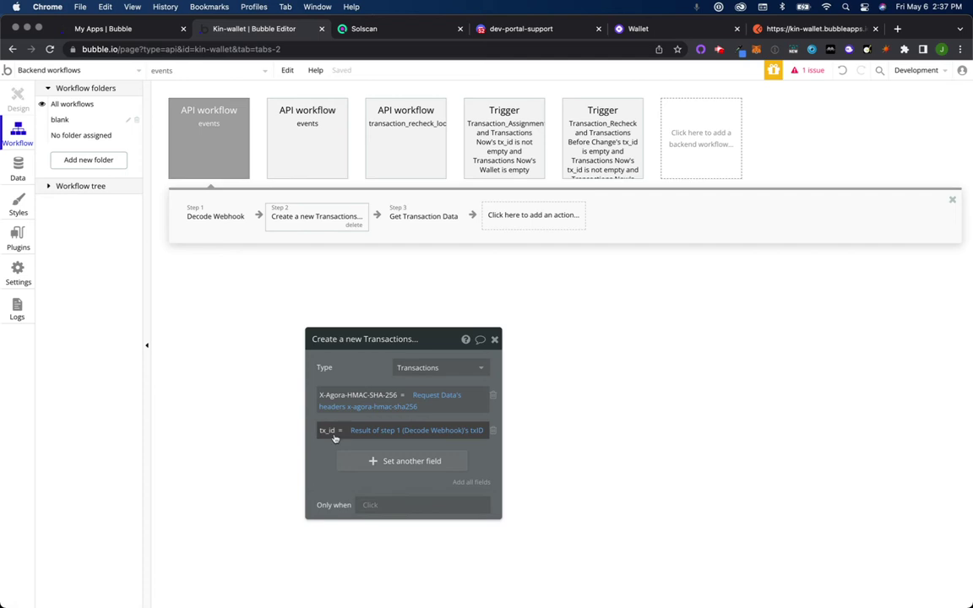
{"action": "left_click", "coordinate": [428, 217]}
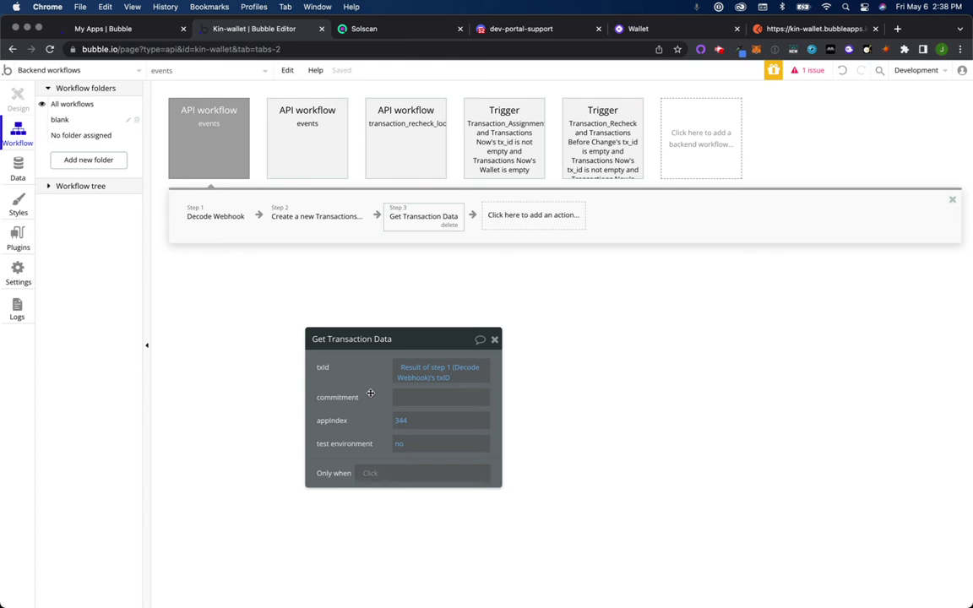
Step: Re-review the events workflow's settings and three steps, then open the Transaction_Assignment trigger workflow
{"action": "left_click", "coordinate": [212, 145]}
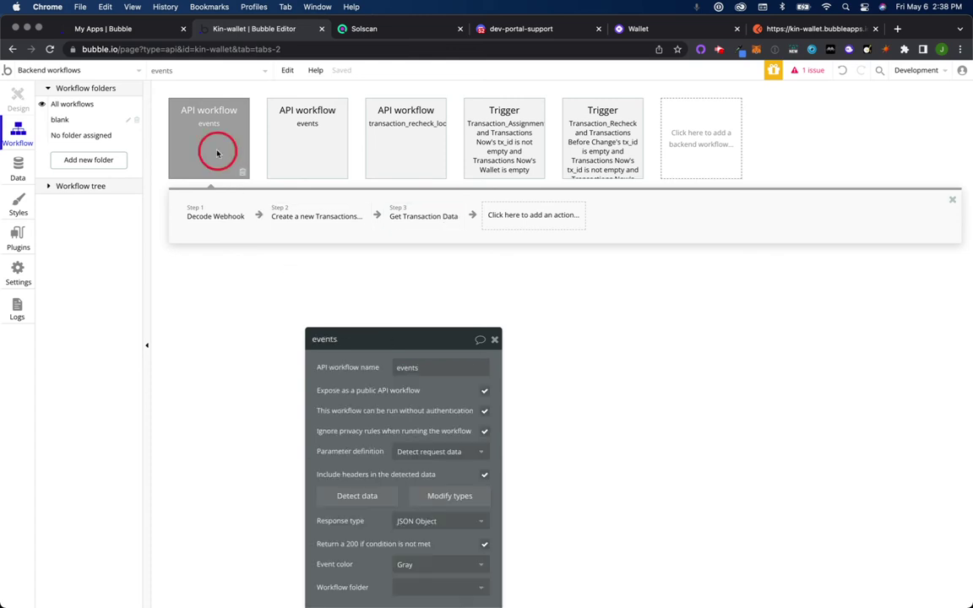
{"action": "left_click", "coordinate": [223, 221]}
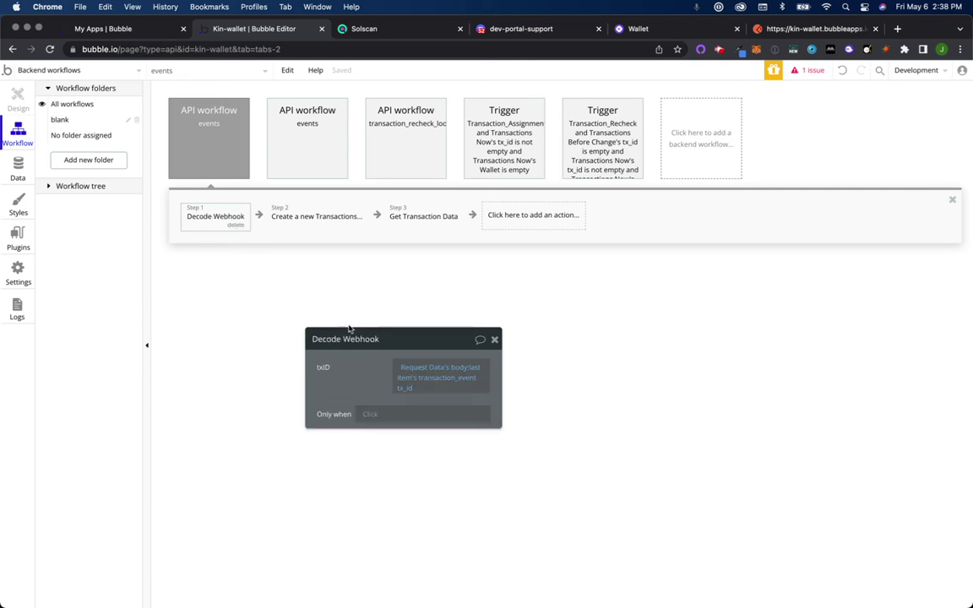
{"action": "left_click", "coordinate": [337, 221]}
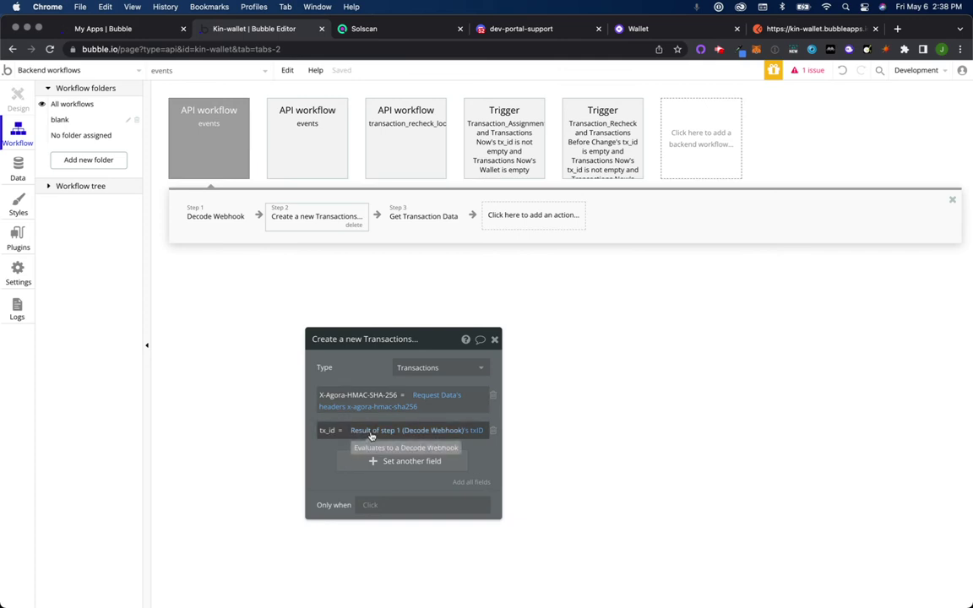
{"action": "left_click", "coordinate": [438, 220]}
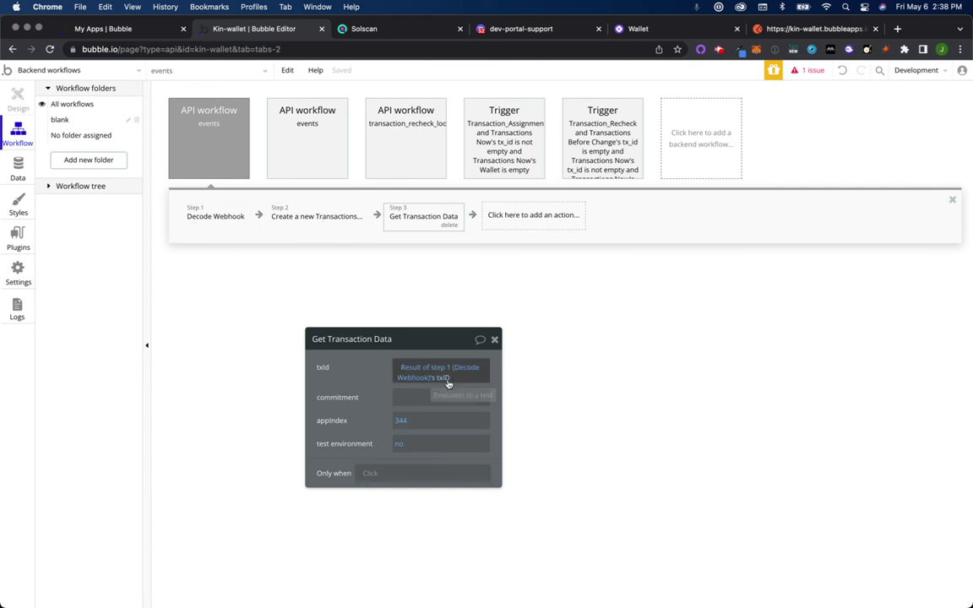
{"action": "left_click", "coordinate": [323, 221]}
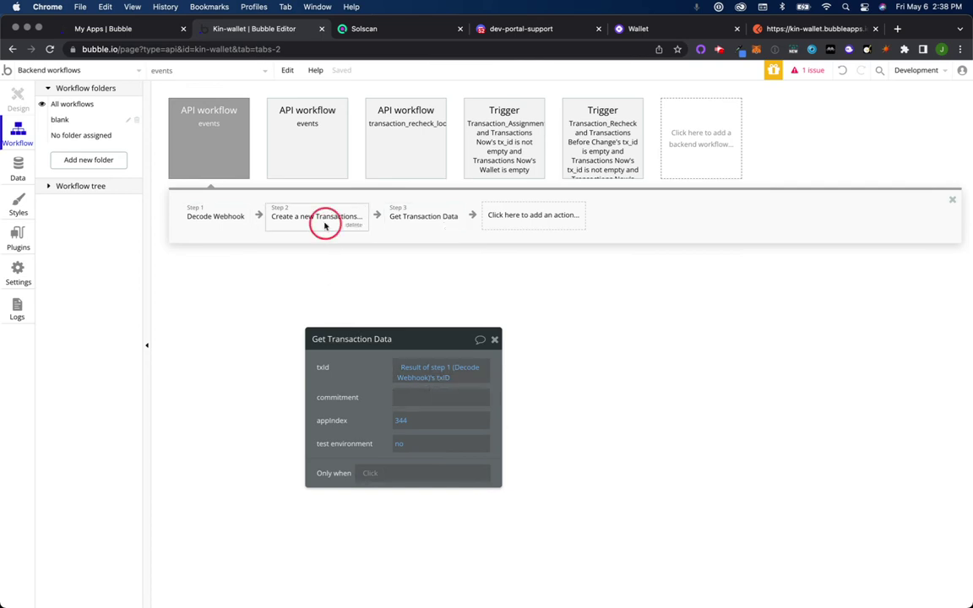
{"action": "left_click", "coordinate": [418, 219]}
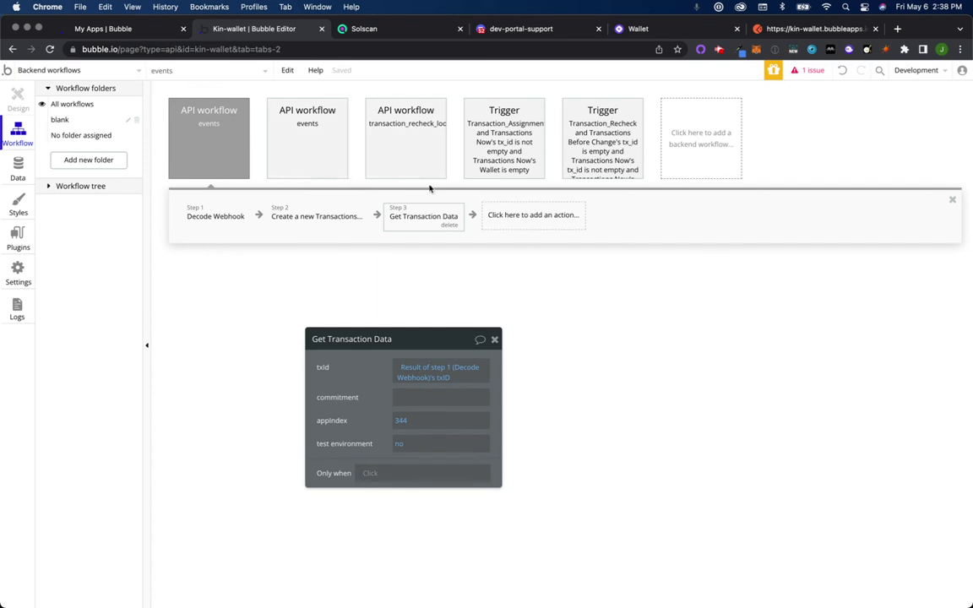
{"action": "left_click", "coordinate": [422, 150]}
{"action": "left_click", "coordinate": [498, 153]}
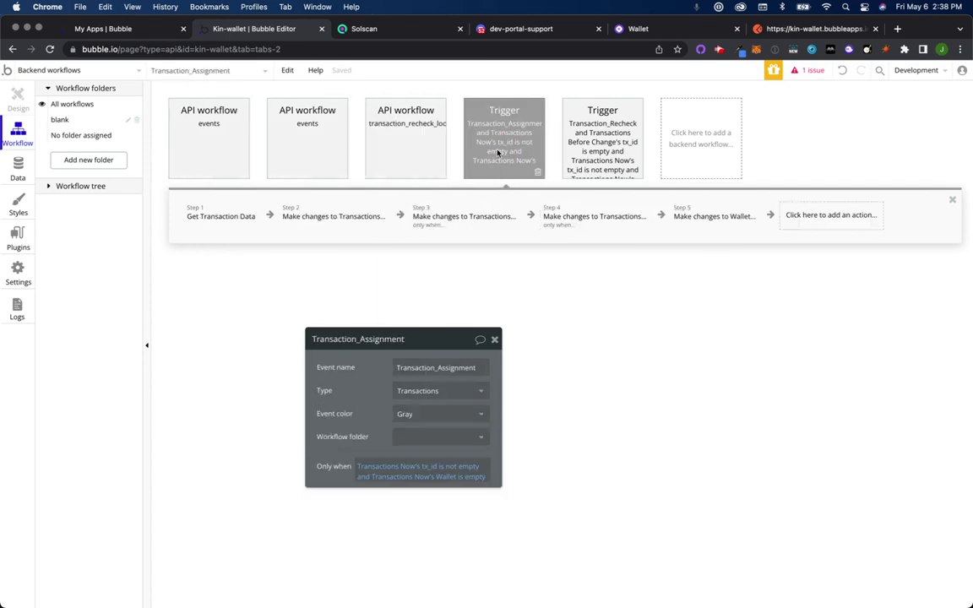
Step: Inspect the trigger's Get Transaction Data and Make changes to Transactions steps, including the Search for Wallets lookup
{"action": "left_click", "coordinate": [212, 216]}
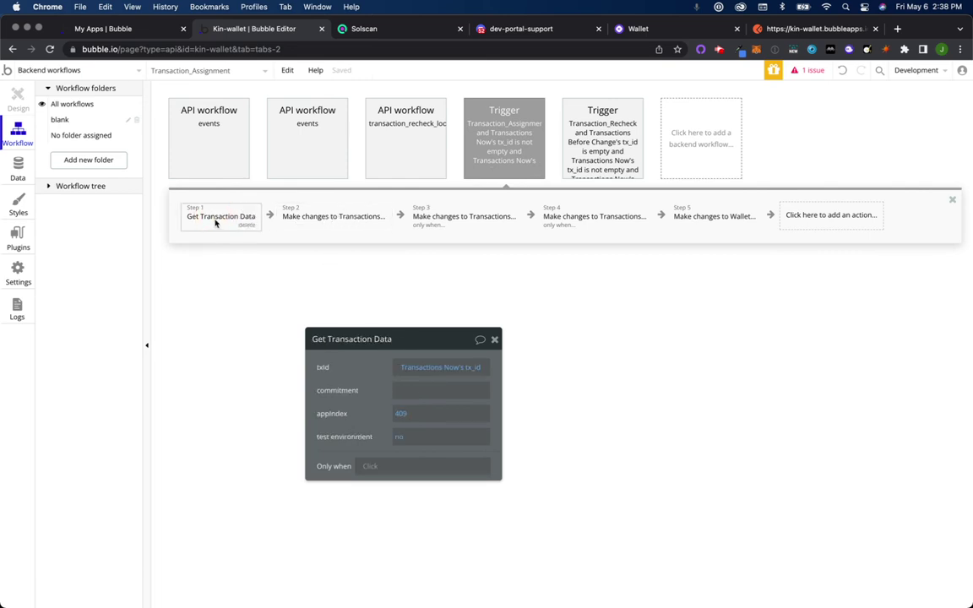
{"action": "left_click", "coordinate": [341, 221]}
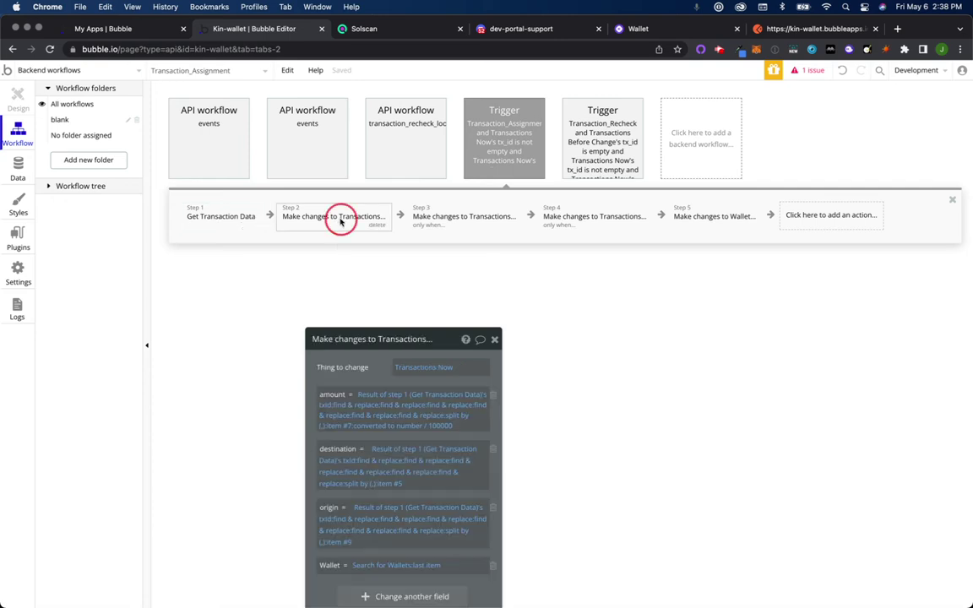
{"action": "left_click_drag", "start_coordinate": [445, 339], "coordinate": [478, 184]}
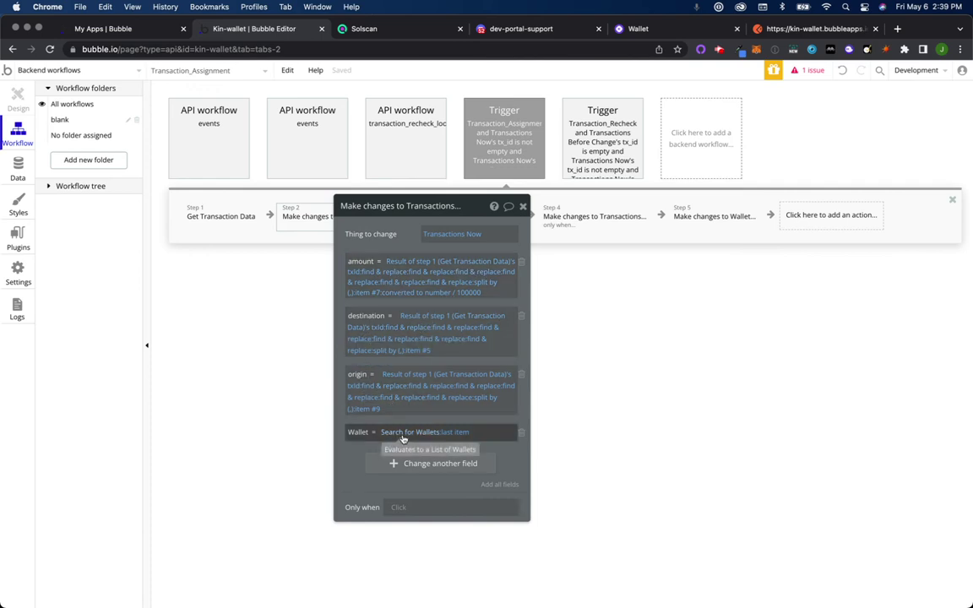
{"action": "left_click_drag", "start_coordinate": [479, 205], "coordinate": [424, 263]}
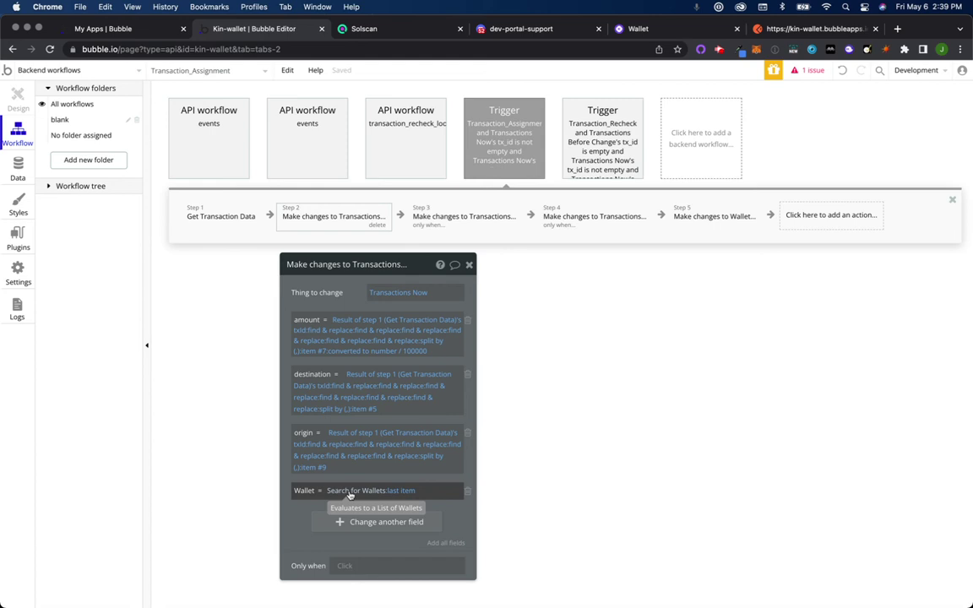
{"action": "left_click", "coordinate": [350, 492]}
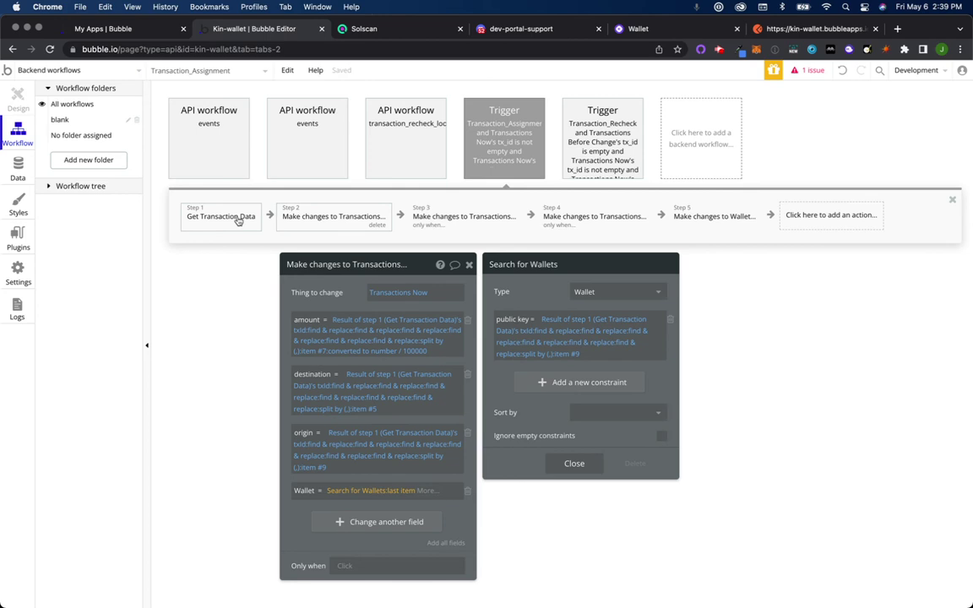
{"action": "left_click", "coordinate": [347, 217]}
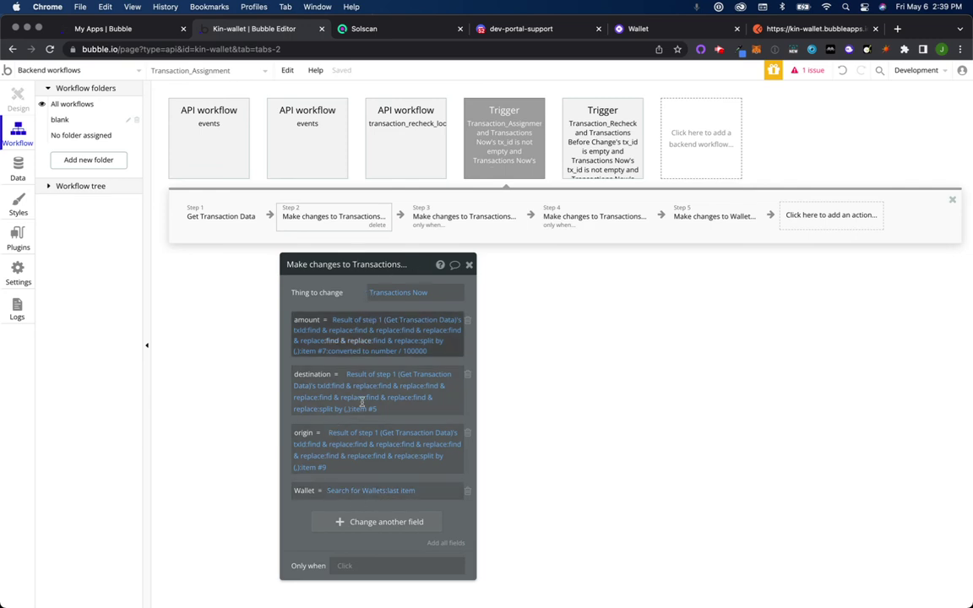
Step: Review steps 3, 4 and 5, including adding the transaction to the wallet, then close the editor
{"action": "left_click", "coordinate": [472, 221]}
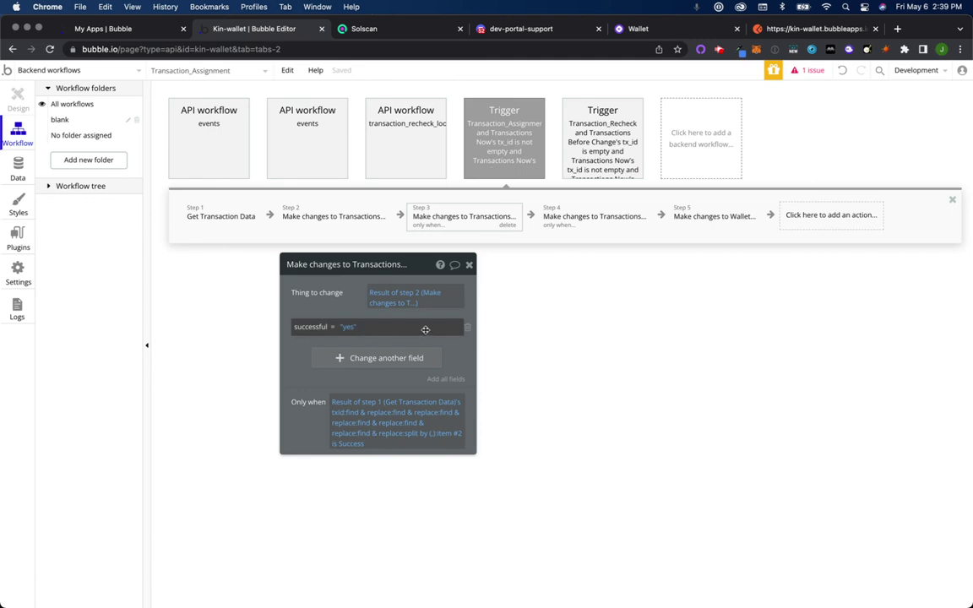
{"action": "left_click", "coordinate": [604, 222]}
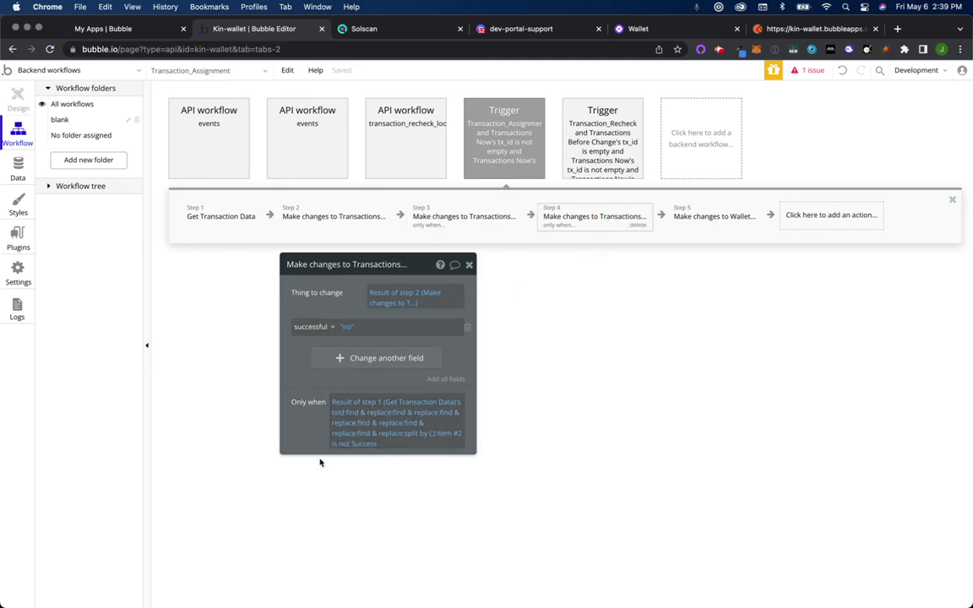
{"action": "left_click", "coordinate": [721, 220]}
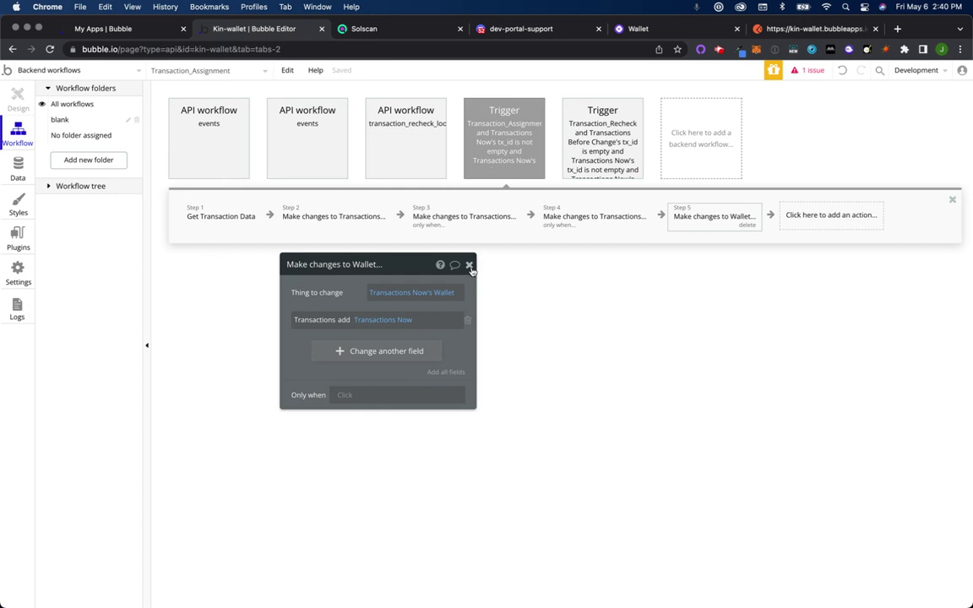
{"action": "left_click", "coordinate": [469, 266]}
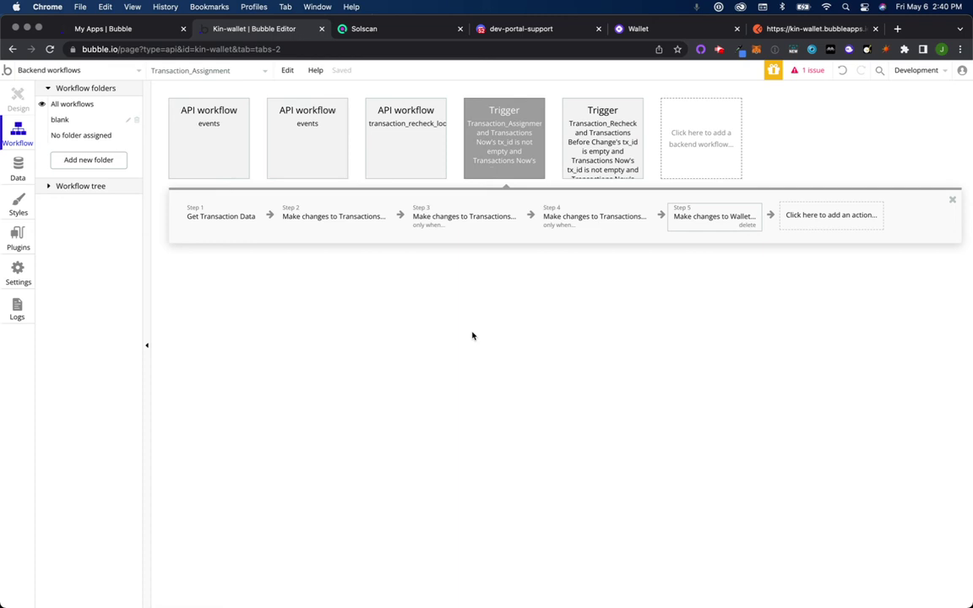
Step: Check the events workflow's Decode Webhook and Create a new Transactions steps, then filter to 'No folder assigned'
{"action": "left_click", "coordinate": [230, 219]}
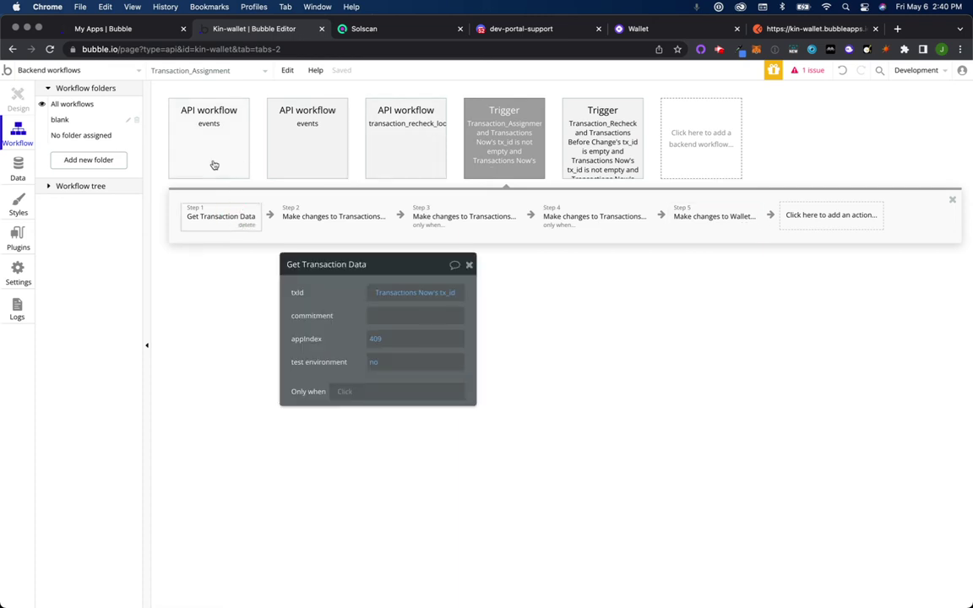
{"action": "left_click", "coordinate": [204, 162]}
{"action": "left_click", "coordinate": [211, 221]}
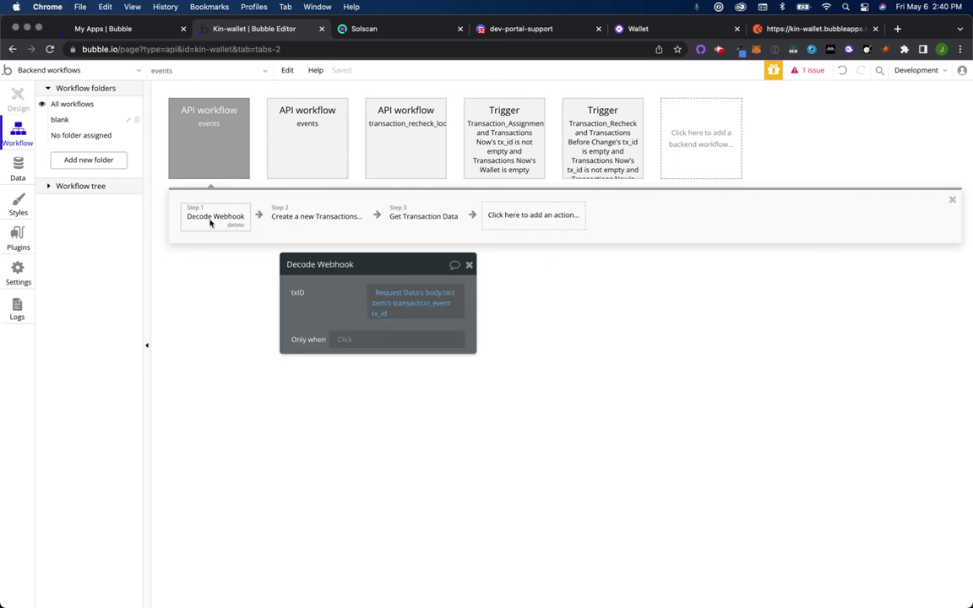
{"action": "left_click", "coordinate": [299, 223]}
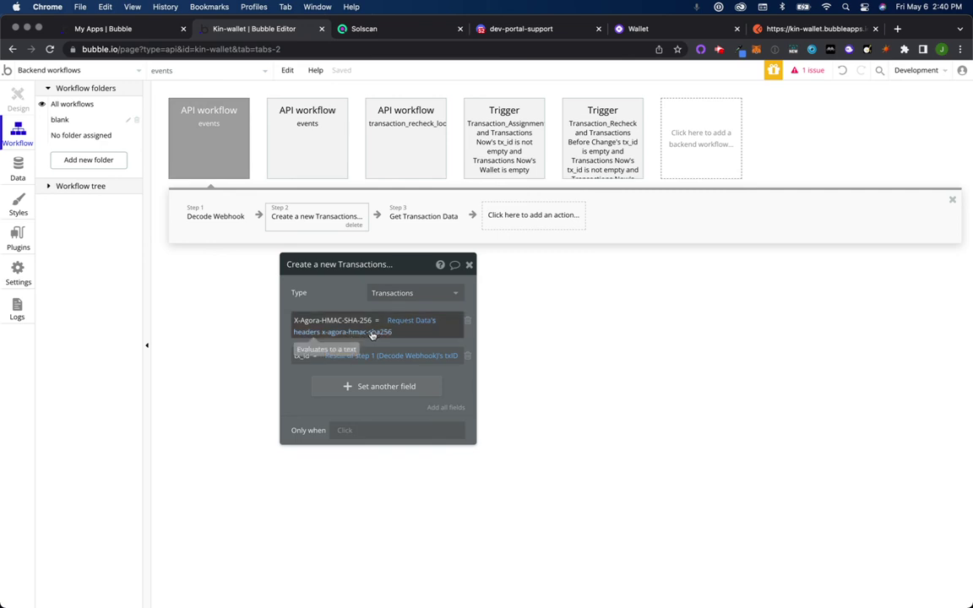
{"action": "left_click", "coordinate": [469, 266]}
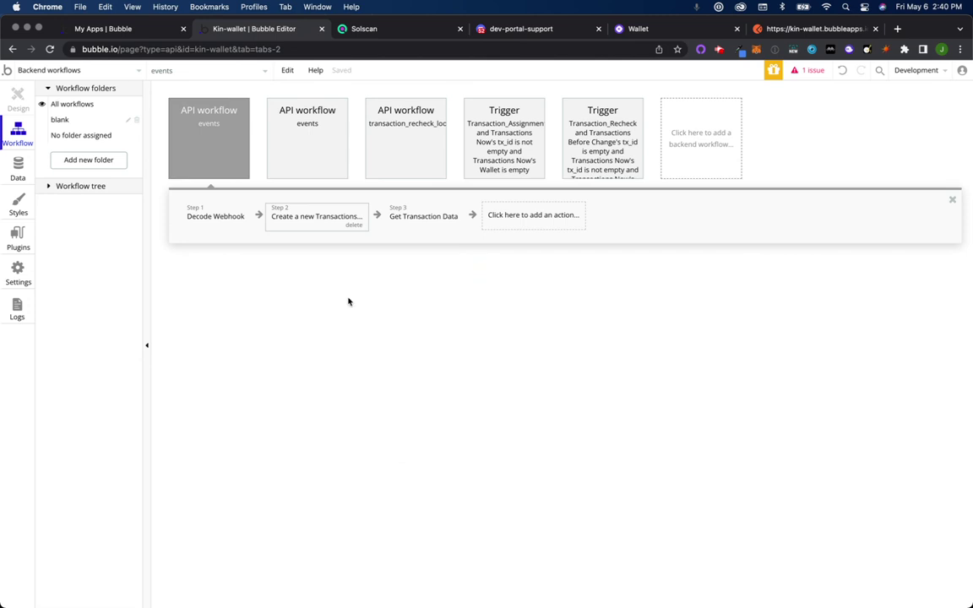
{"action": "left_click", "coordinate": [95, 137]}
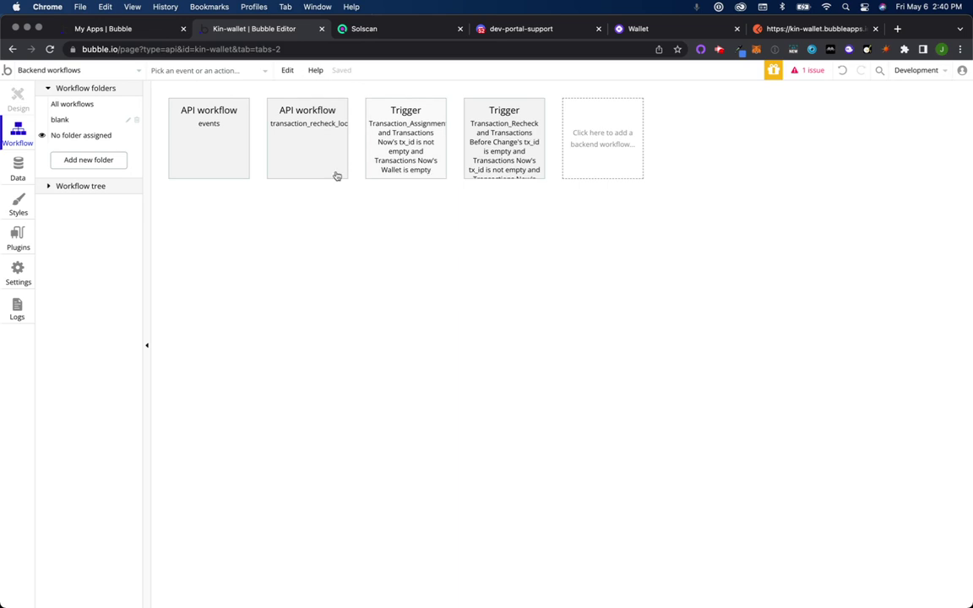
Step: Switch the editor from backend workflows to the 'index' page's workflows
{"action": "left_click", "coordinate": [110, 72]}
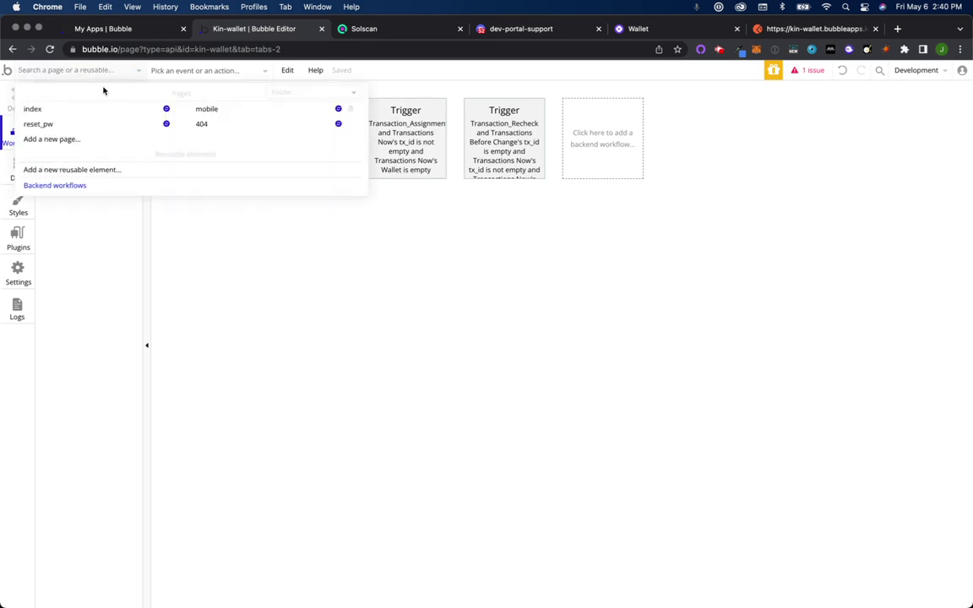
{"action": "left_click", "coordinate": [100, 107]}
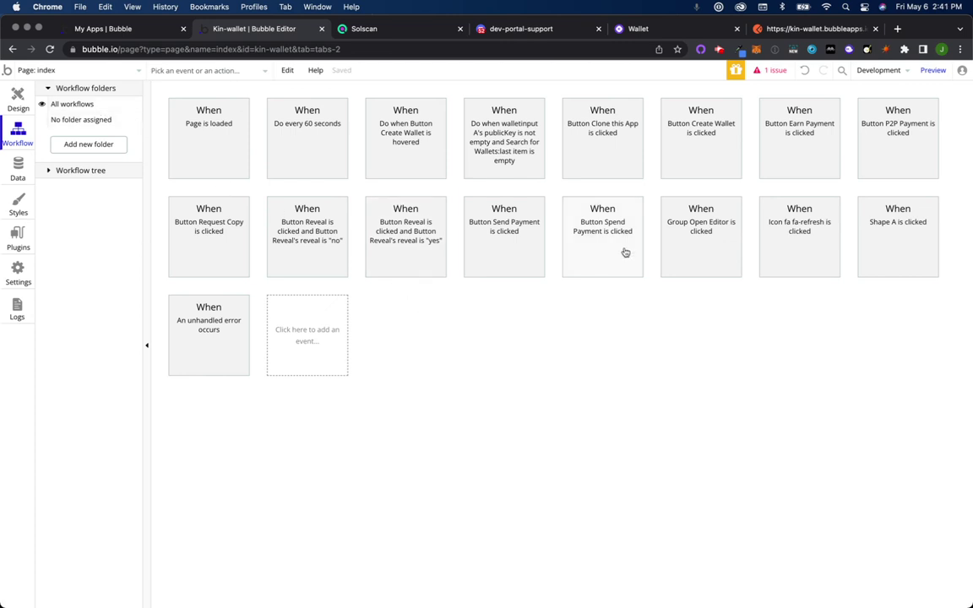
Step: Reload the Kin Wallet web app page
{"action": "left_click", "coordinate": [672, 32]}
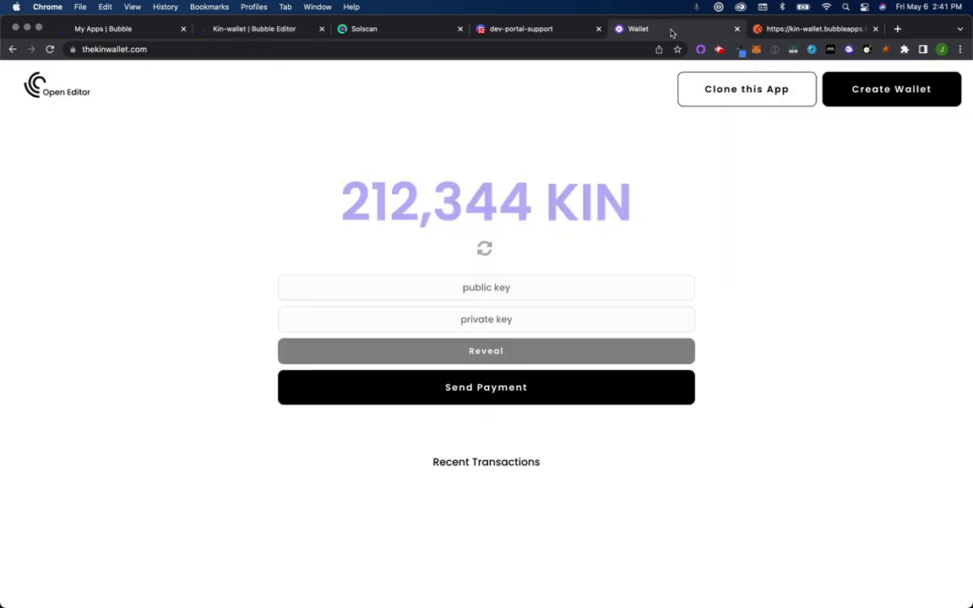
{"action": "left_click", "coordinate": [485, 51]}
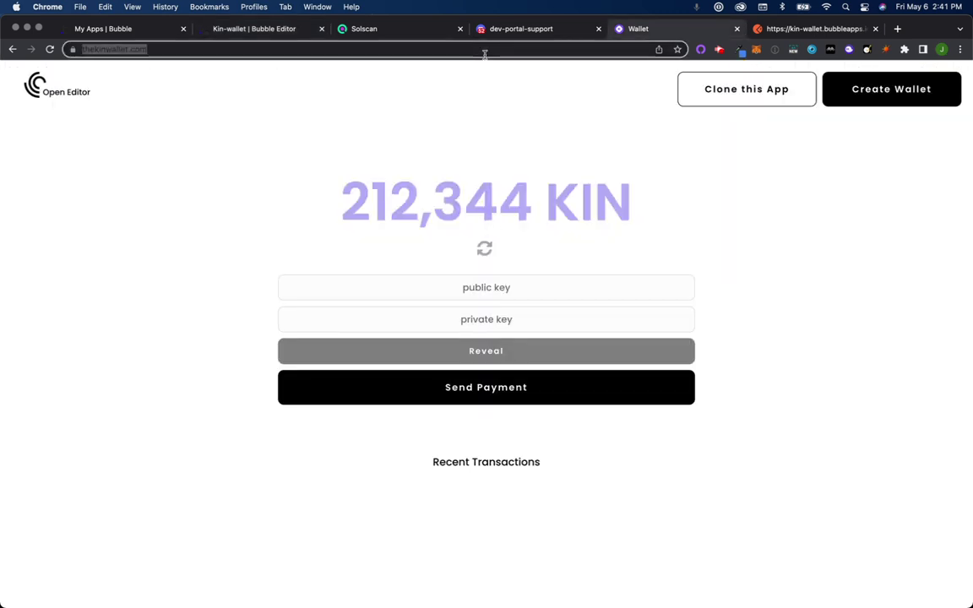
{"action": "key", "text": "Return"}
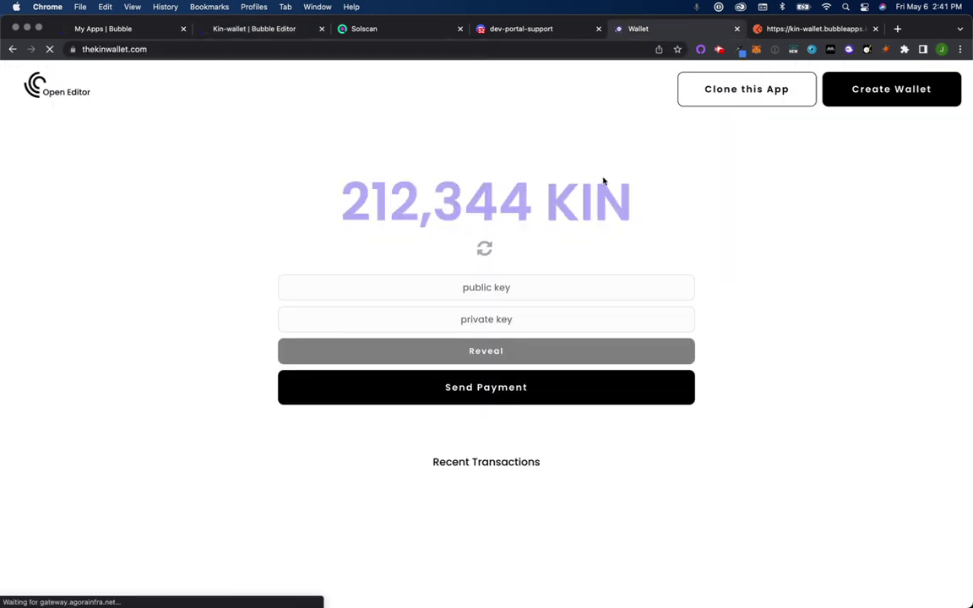
Step: Load thekinplugin.com in the Postman tab
{"action": "left_click", "coordinate": [786, 29]}
{"action": "left_click", "coordinate": [612, 49]}
{"action": "type", "text": "thekin"}
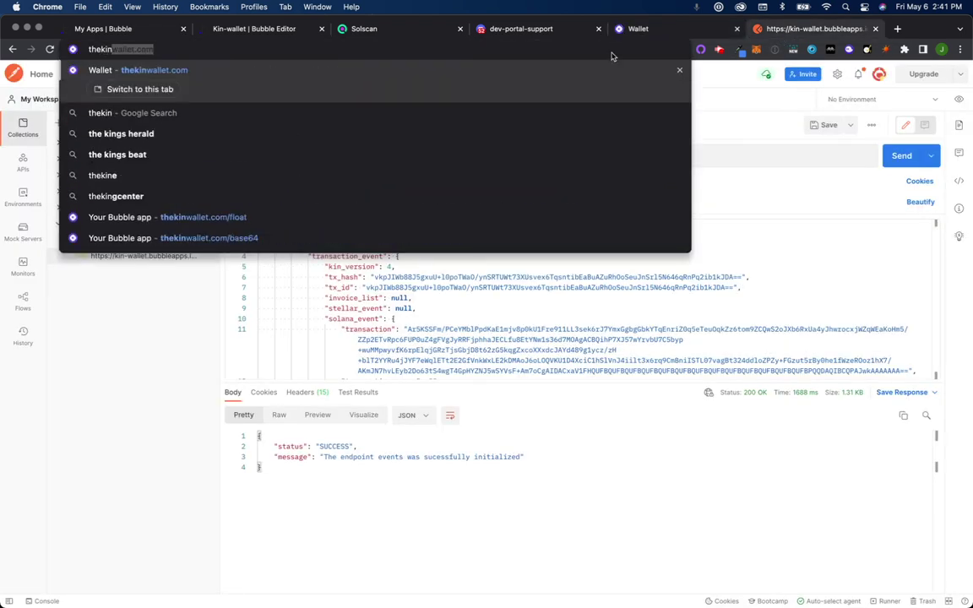
{"action": "type", "text": "plugin.com"}
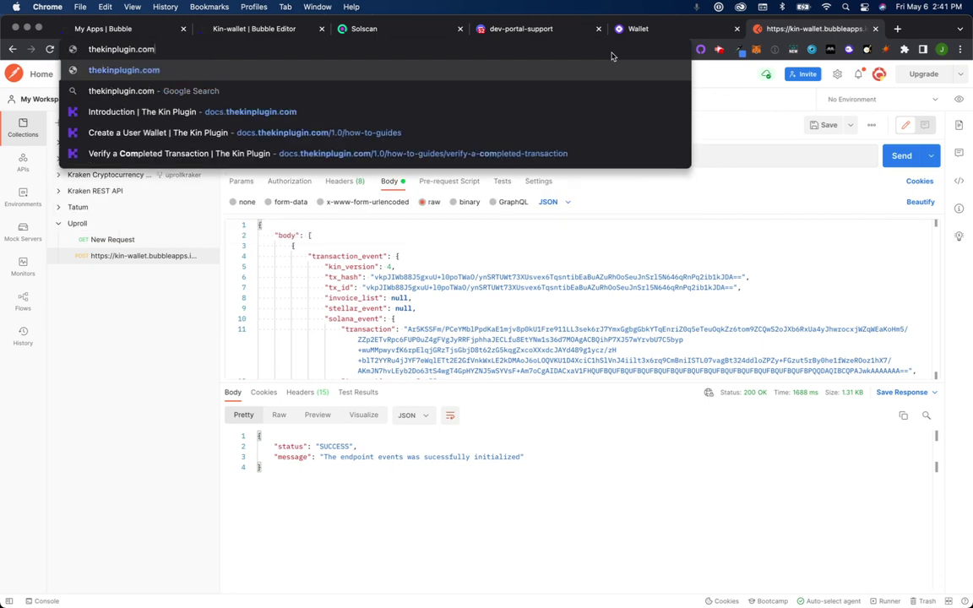
{"action": "key", "text": "Return"}
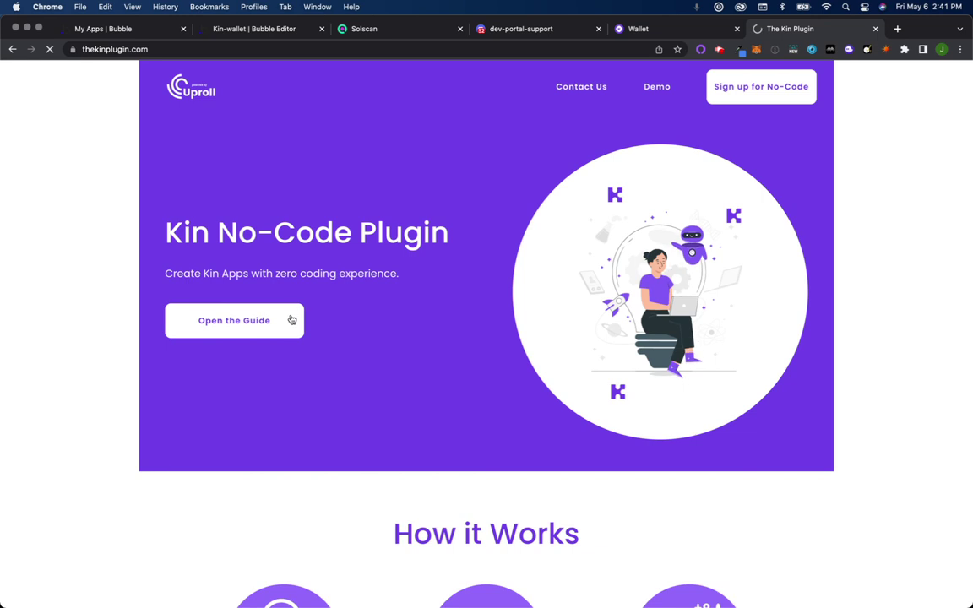
Step: Open the Kin Plugin guide and browse the Getting Set Up and How-to Guides sections
{"action": "left_click", "coordinate": [270, 326]}
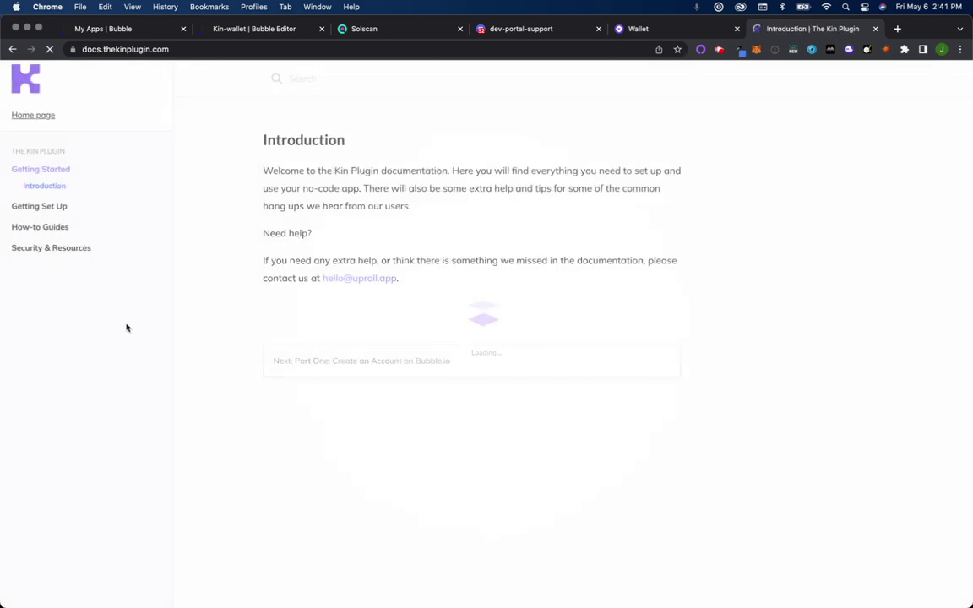
{"action": "left_click", "coordinate": [58, 209]}
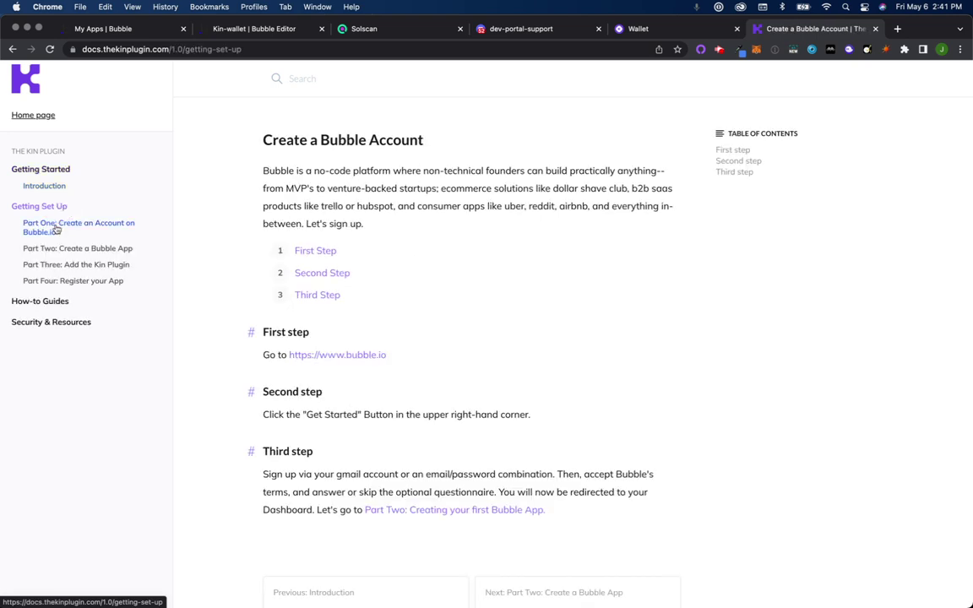
{"action": "left_click", "coordinate": [42, 304]}
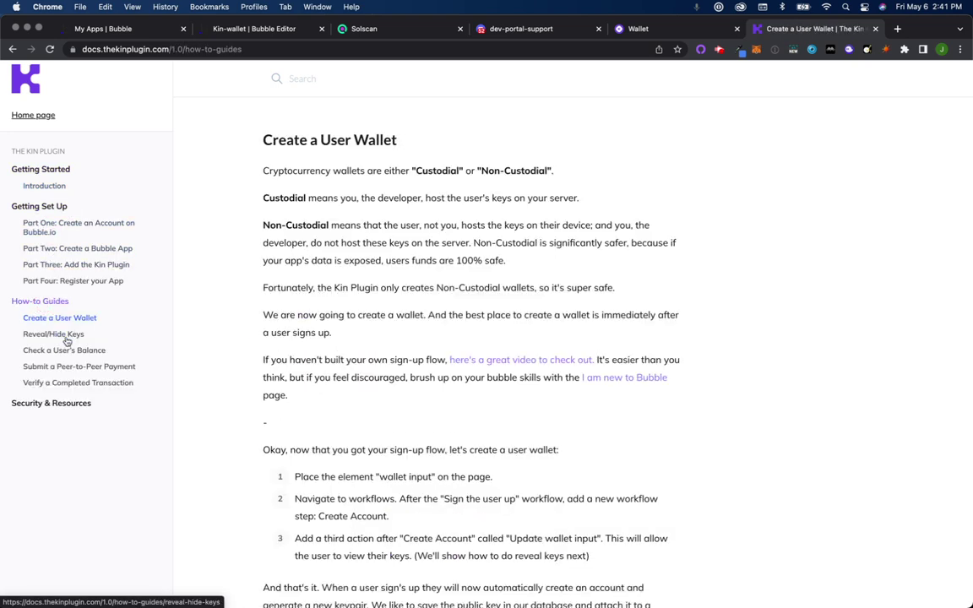
{"action": "scroll", "coordinate": [383, 313], "scroll_direction": "down", "scroll_amount": 5}
{"action": "scroll", "coordinate": [385, 314], "scroll_direction": "up", "scroll_amount": 10}
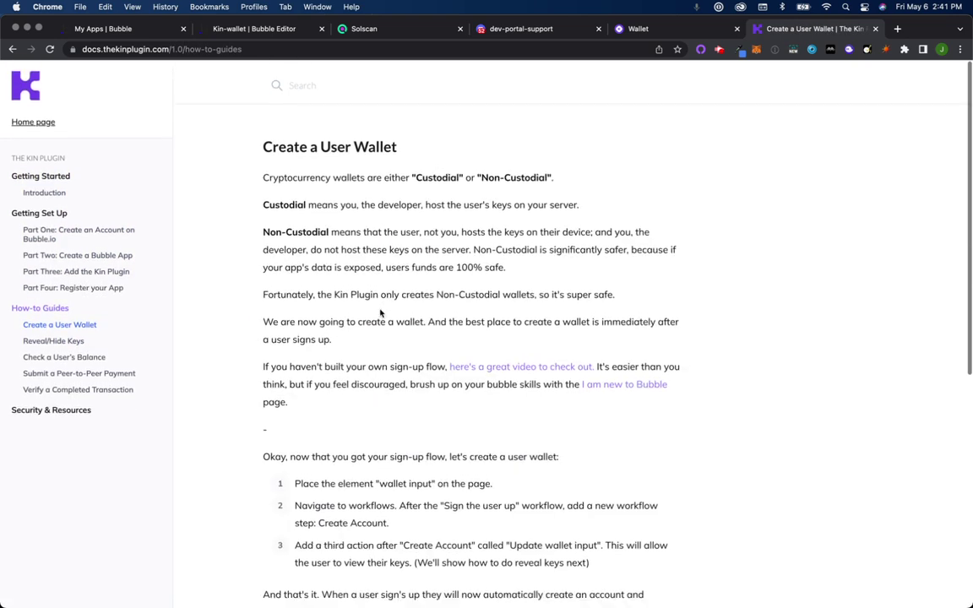
Step: Read the Reveal/Hide Keys and Verify a Completed Transaction guides
{"action": "left_click", "coordinate": [48, 334]}
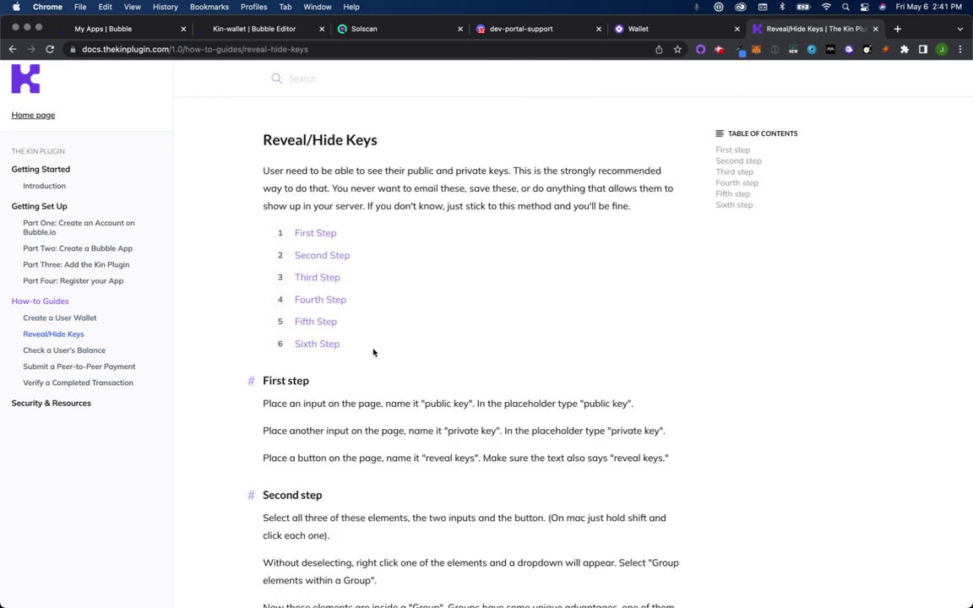
{"action": "scroll", "coordinate": [374, 352], "scroll_direction": "down", "scroll_amount": 15}
{"action": "left_click", "coordinate": [123, 384]}
{"action": "scroll", "coordinate": [492, 355], "scroll_direction": "down", "scroll_amount": 1}
{"action": "scroll", "coordinate": [491, 355], "scroll_direction": "down", "scroll_amount": 15}
{"action": "scroll", "coordinate": [491, 356], "scroll_direction": "down", "scroll_amount": 10}
{"action": "scroll", "coordinate": [491, 356], "scroll_direction": "down", "scroll_amount": 3}
{"action": "scroll", "coordinate": [491, 356], "scroll_direction": "up", "scroll_amount": 8}
{"action": "scroll", "coordinate": [492, 356], "scroll_direction": "down", "scroll_amount": 8}
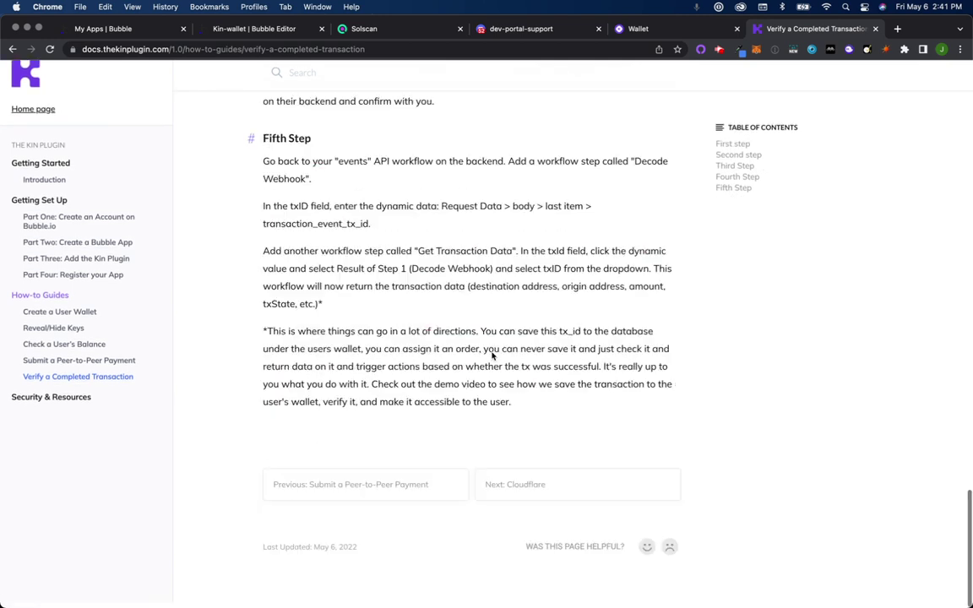
{"action": "scroll", "coordinate": [491, 355], "scroll_direction": "up", "scroll_amount": 20}
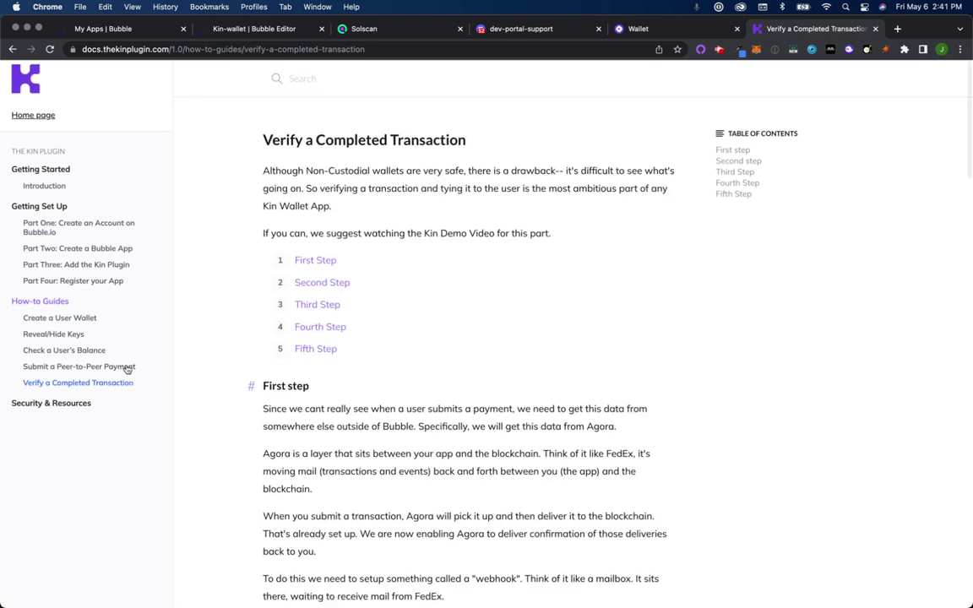
Step: Look over the Submit a Peer-to-Peer Payment guide, then go back to the Wallet tab
{"action": "left_click", "coordinate": [113, 368]}
{"action": "scroll", "coordinate": [509, 378], "scroll_direction": "down", "scroll_amount": 5}
{"action": "scroll", "coordinate": [509, 379], "scroll_direction": "up", "scroll_amount": 3}
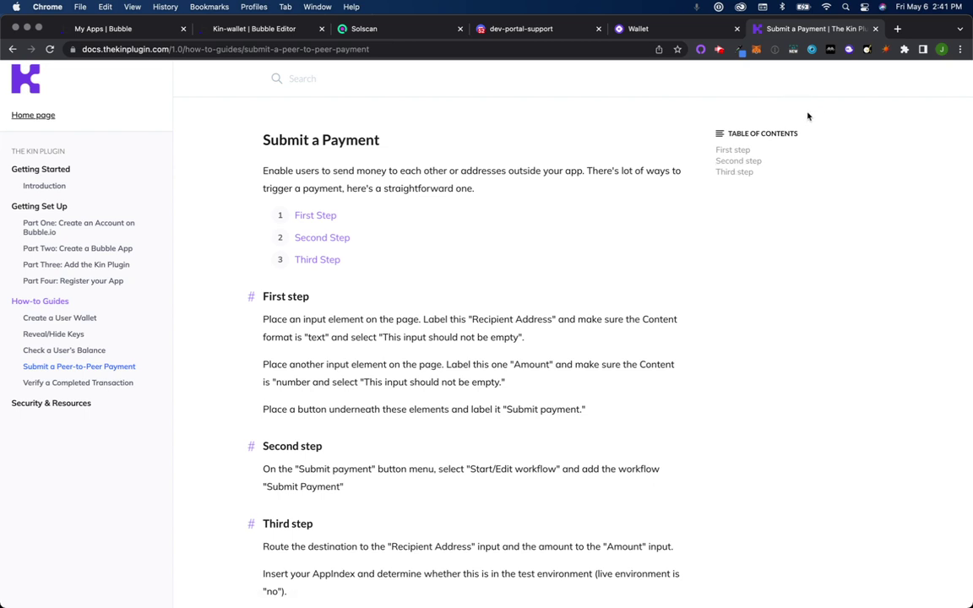
{"action": "left_click", "coordinate": [642, 28]}
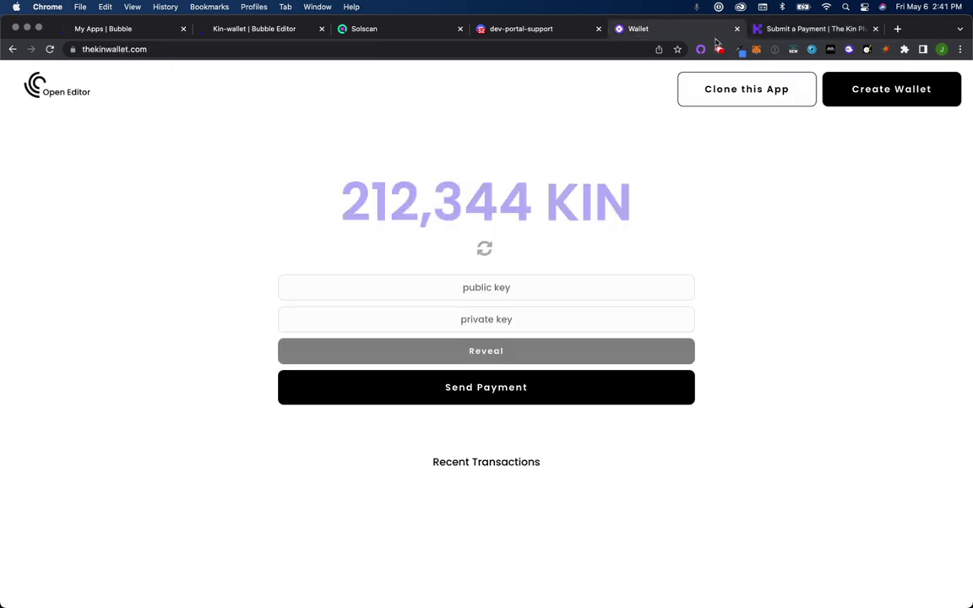